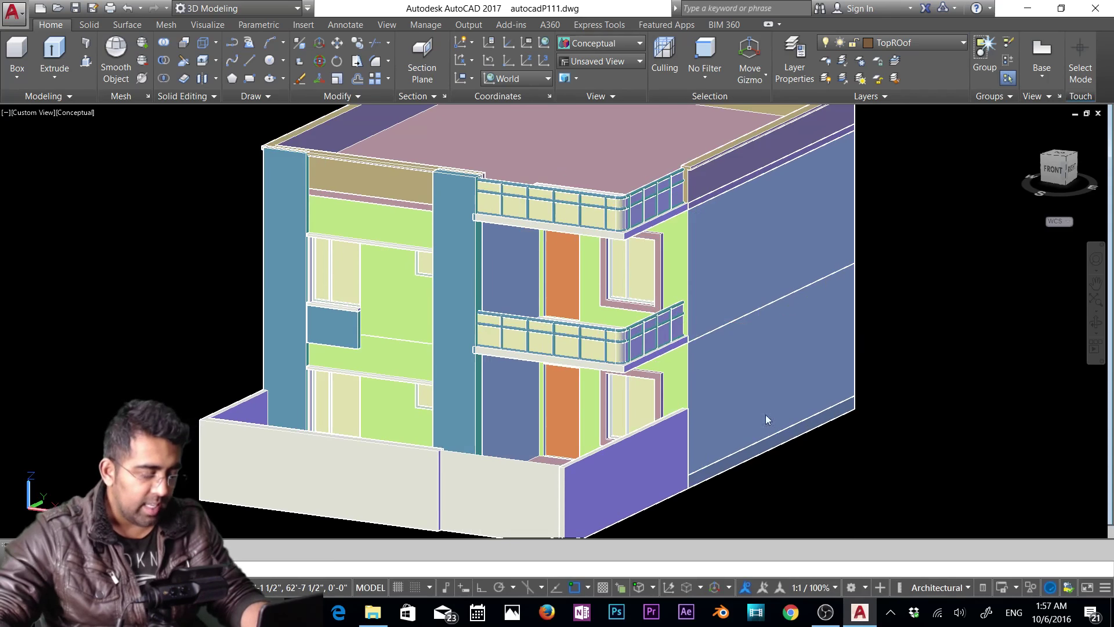
Purge all unused named items from the drawing, confirming the removal, and close the Purge dialog.
{"action": "type", "text": "pu"}
{"action": "key", "text": "Return"}
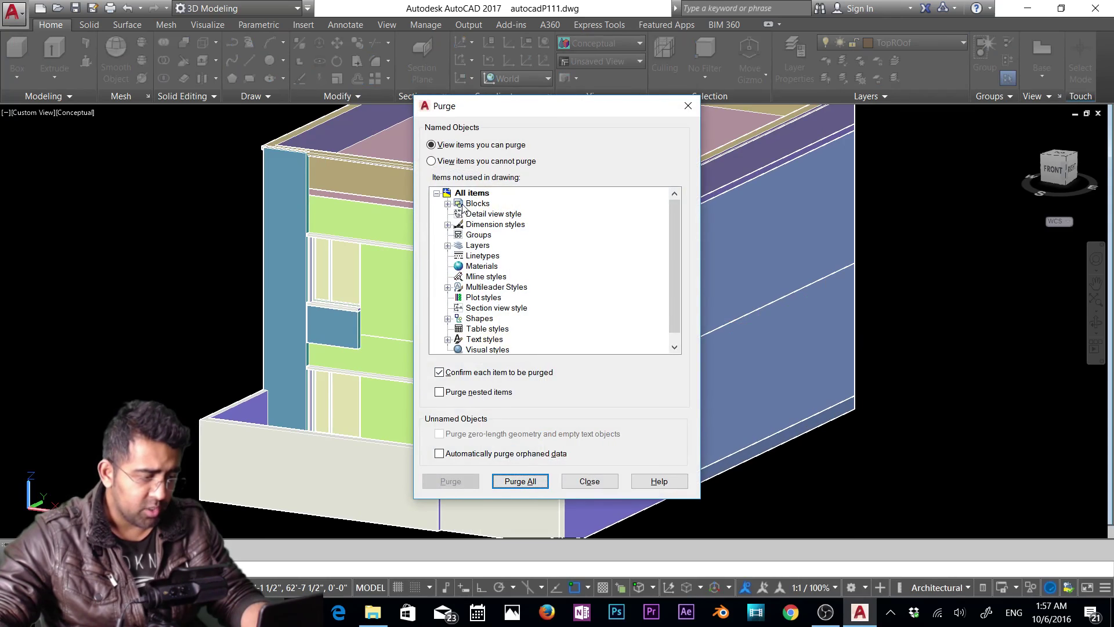
{"action": "left_click", "coordinate": [514, 480]}
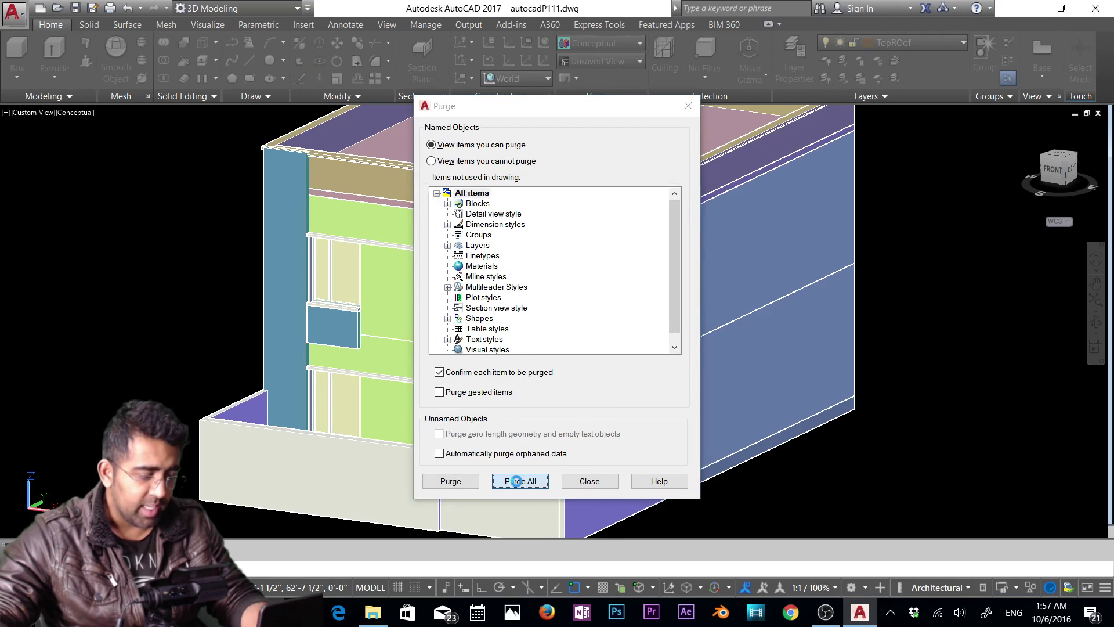
{"action": "left_click", "coordinate": [542, 268]}
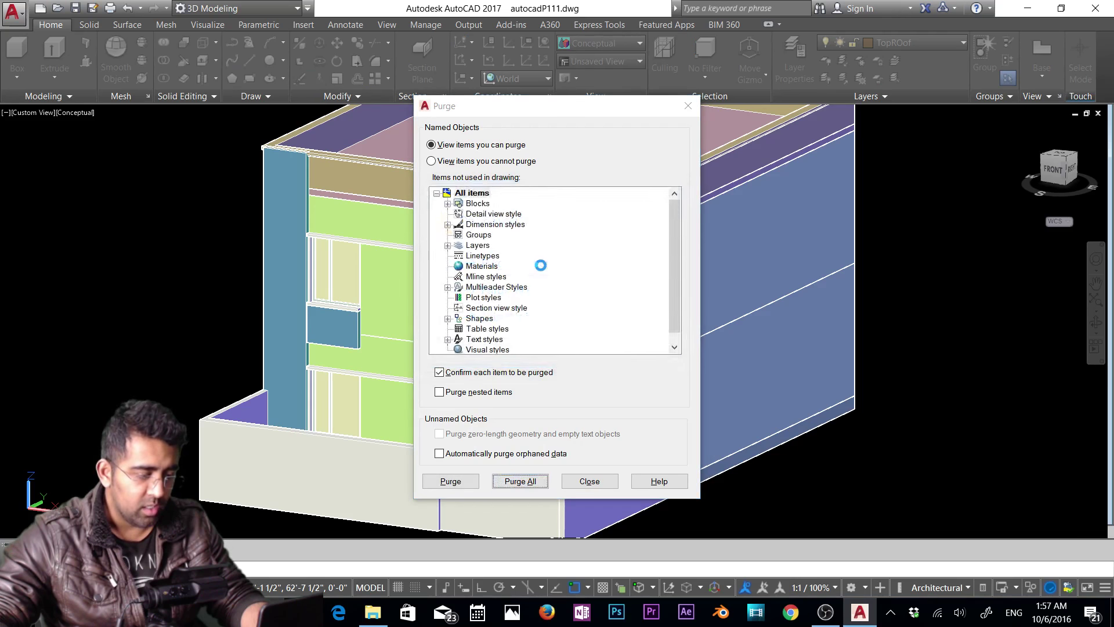
{"action": "left_click", "coordinate": [571, 299]}
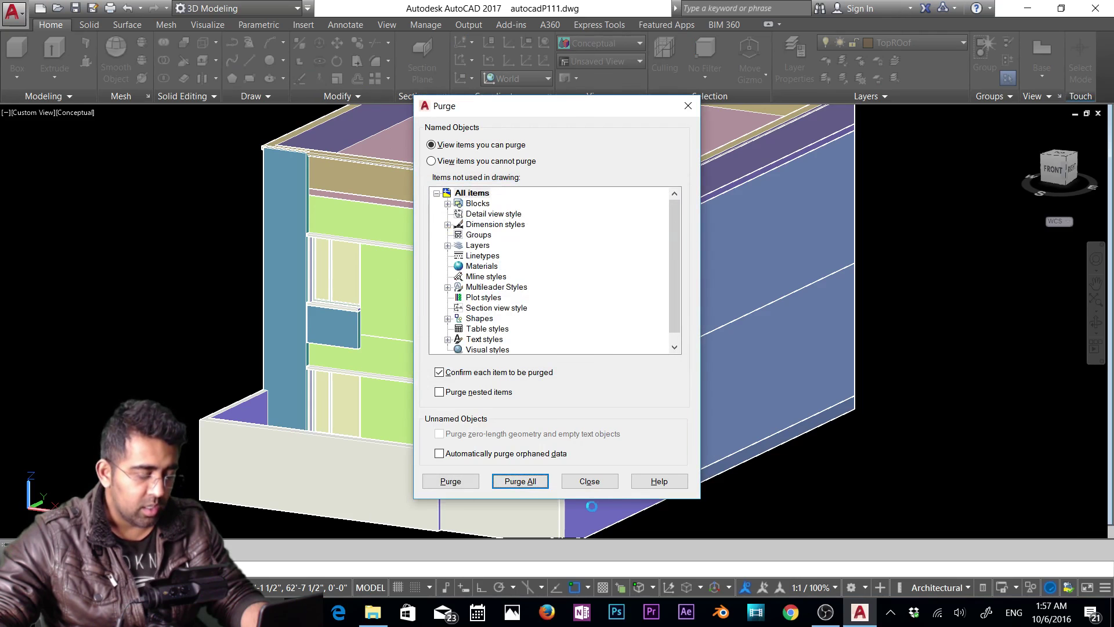
{"action": "left_click", "coordinate": [601, 482]}
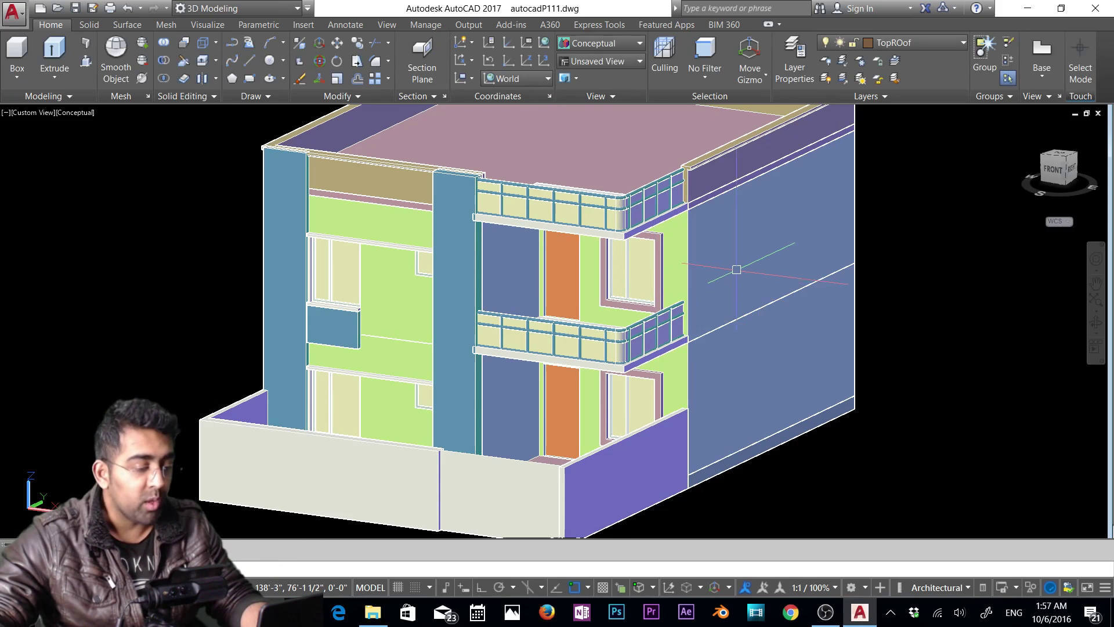
Inspect the front of the house model and the gate panel in the boundary wall.
{"action": "scroll", "coordinate": [730, 278], "scroll_direction": "down", "scroll_amount": 2}
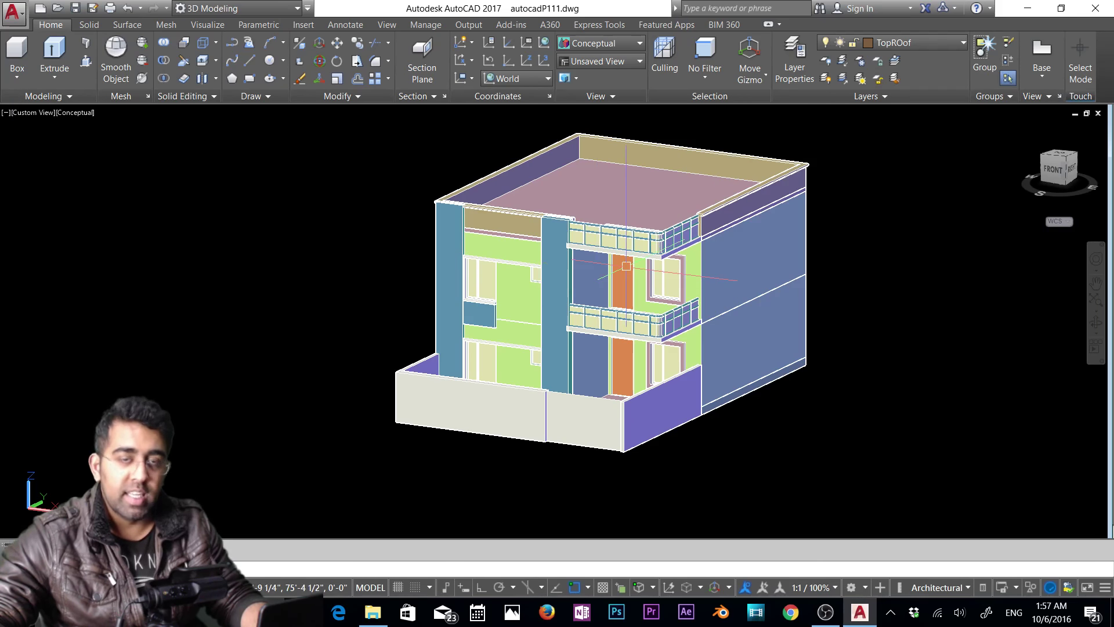
{"action": "scroll", "coordinate": [619, 278], "scroll_direction": "up", "scroll_amount": 2}
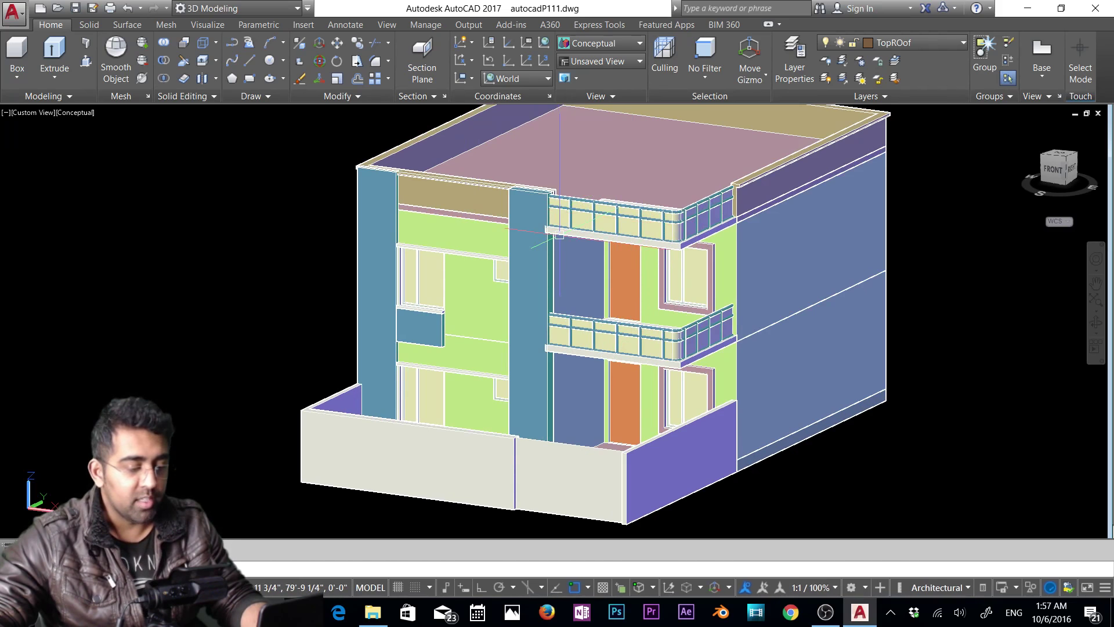
{"action": "scroll", "coordinate": [755, 453], "scroll_direction": "up", "scroll_amount": 1}
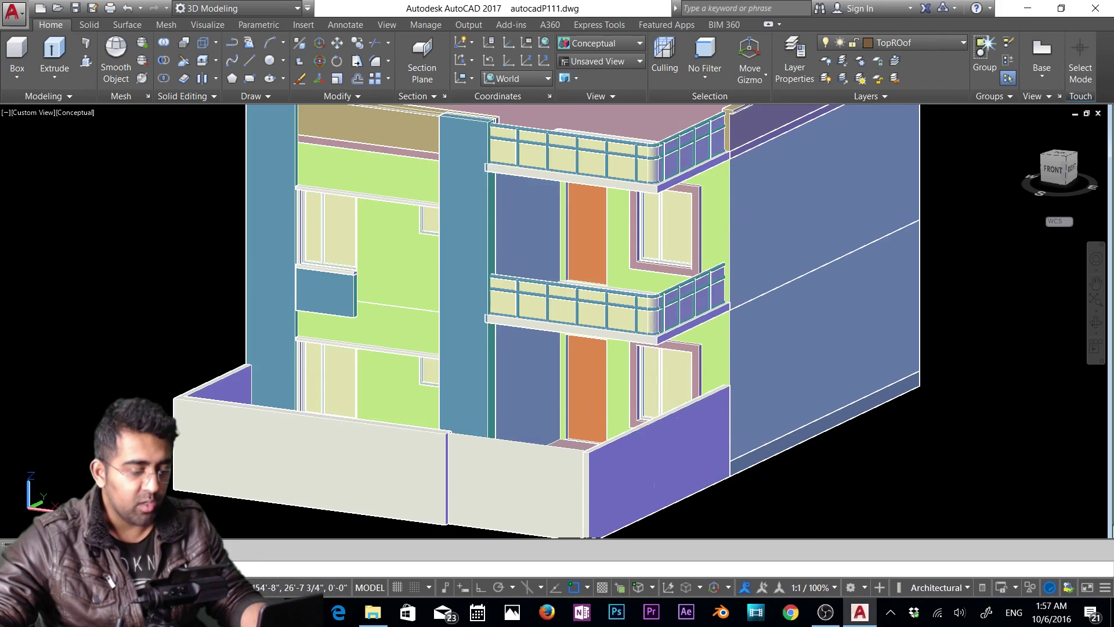
{"action": "left_click", "coordinate": [517, 453]}
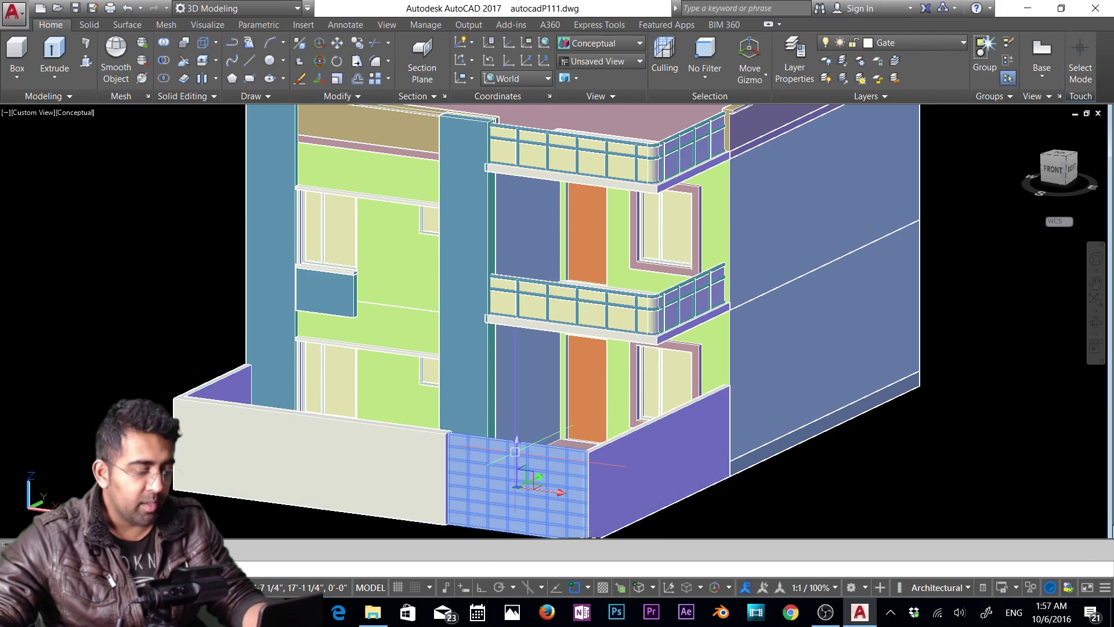
{"action": "key", "text": "Escape"}
{"action": "left_click", "coordinate": [512, 446]}
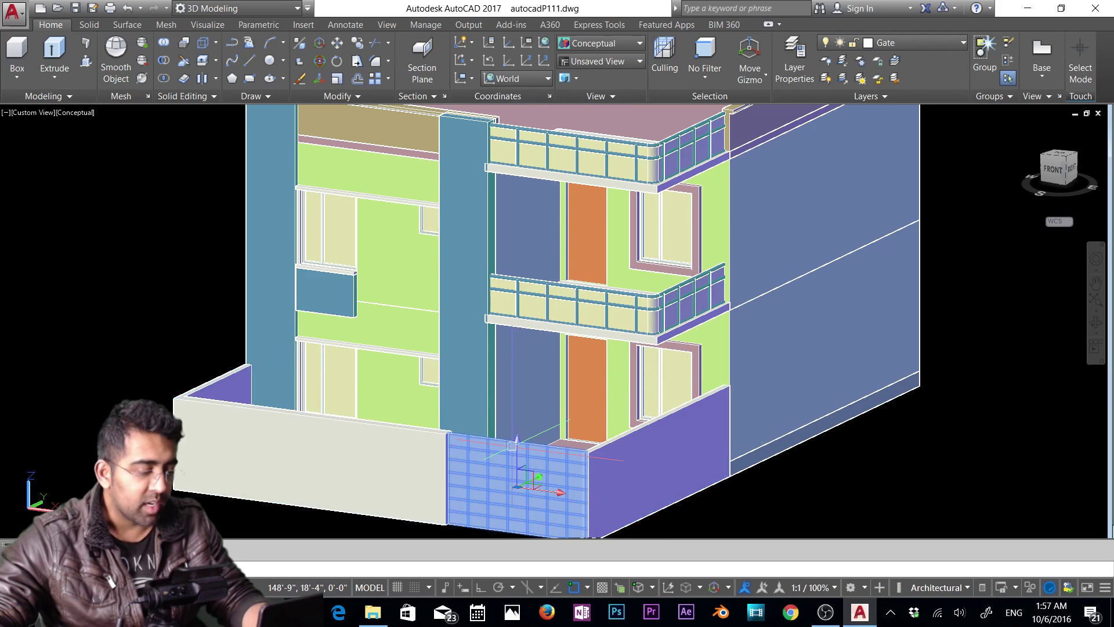
{"action": "key", "text": "Escape"}
{"action": "scroll", "coordinate": [557, 360], "scroll_direction": "down", "scroll_amount": 2}
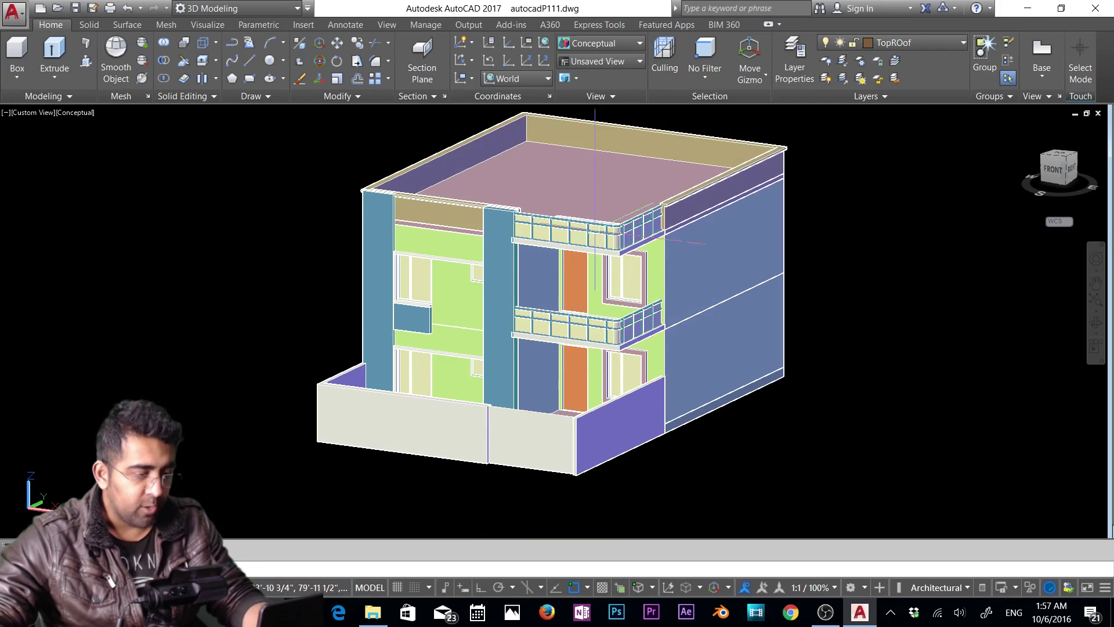
Create a camera in top view, placed in front of the plot to the southeast and targeting the middle of the house's front wall.
{"action": "left_click", "coordinate": [209, 26]}
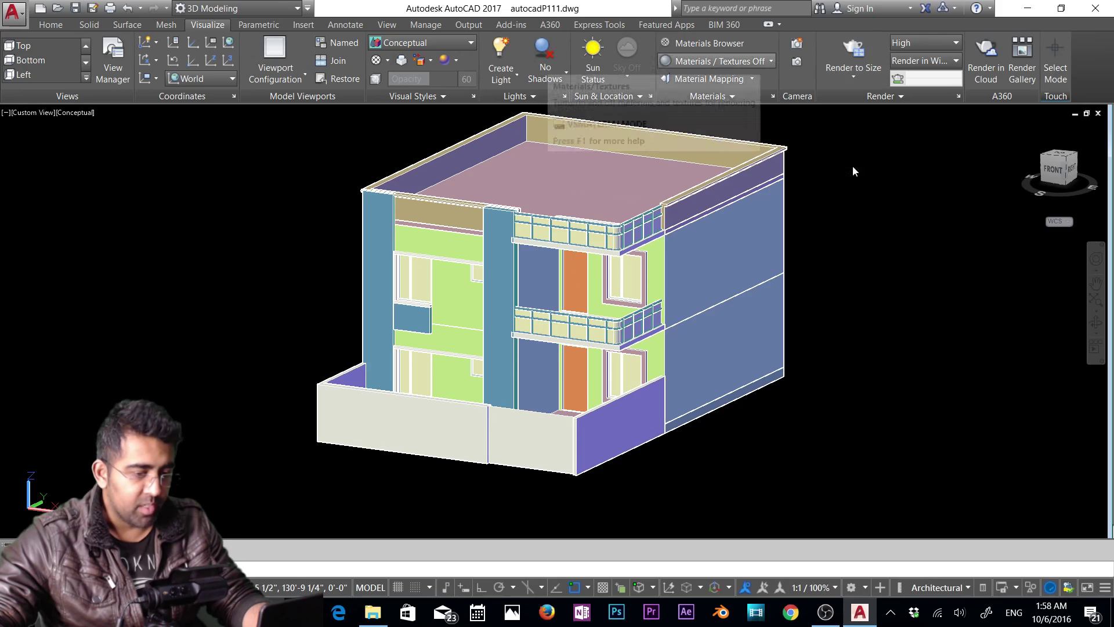
{"action": "left_click", "coordinate": [1062, 158]}
{"action": "scroll", "coordinate": [775, 308], "scroll_direction": "down", "scroll_amount": 2}
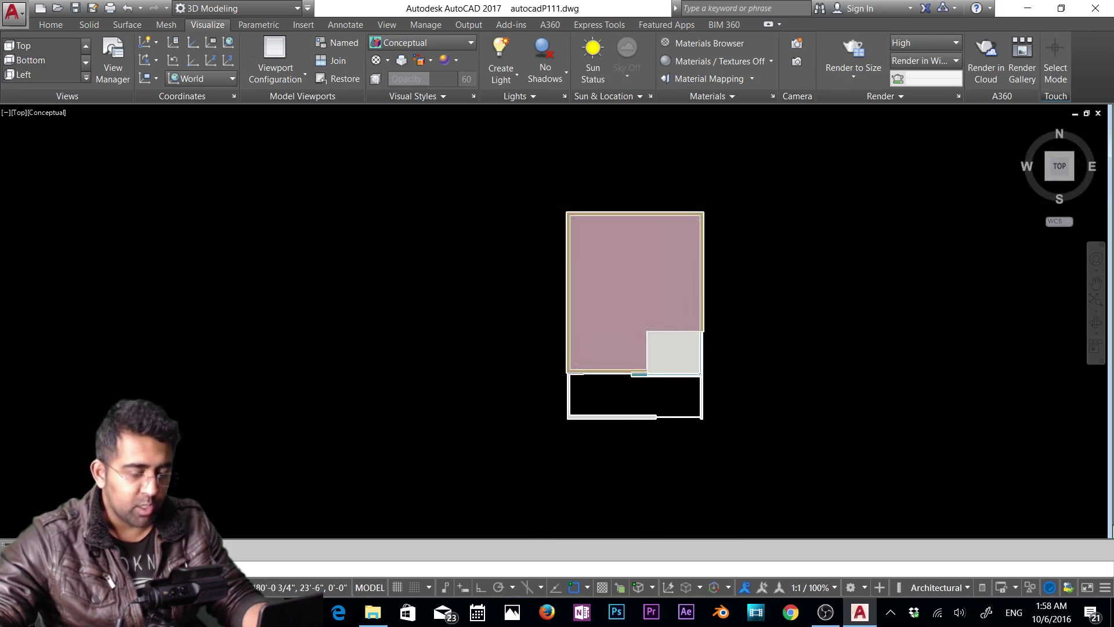
{"action": "middle_click_drag", "start_coordinate": [766, 308], "coordinate": [665, 150]}
{"action": "key", "text": "Escape"}
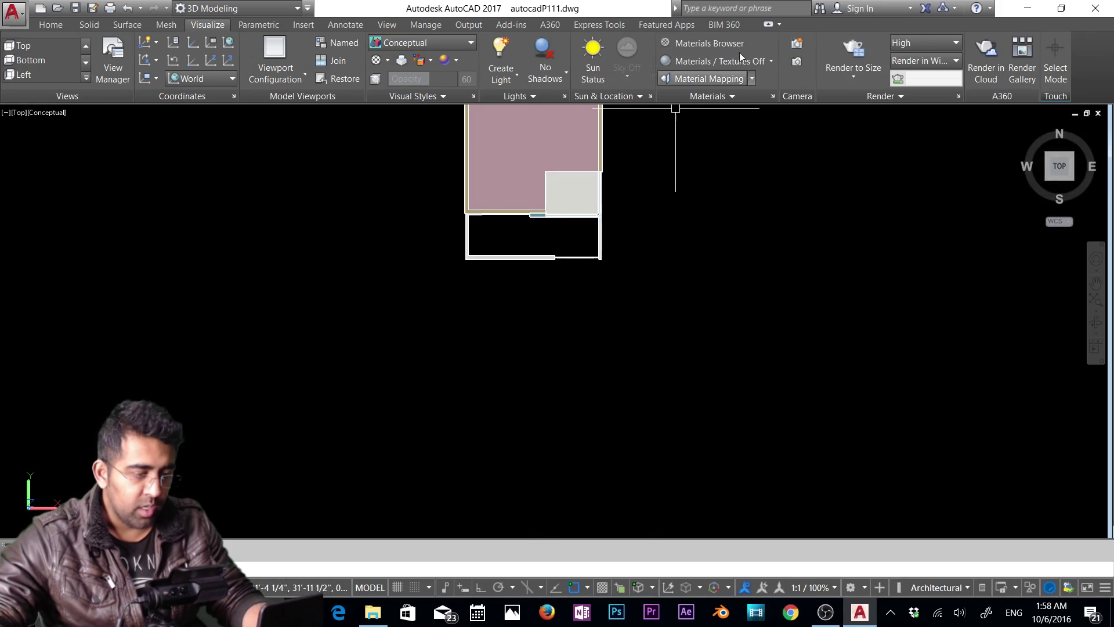
{"action": "left_click", "coordinate": [797, 44]}
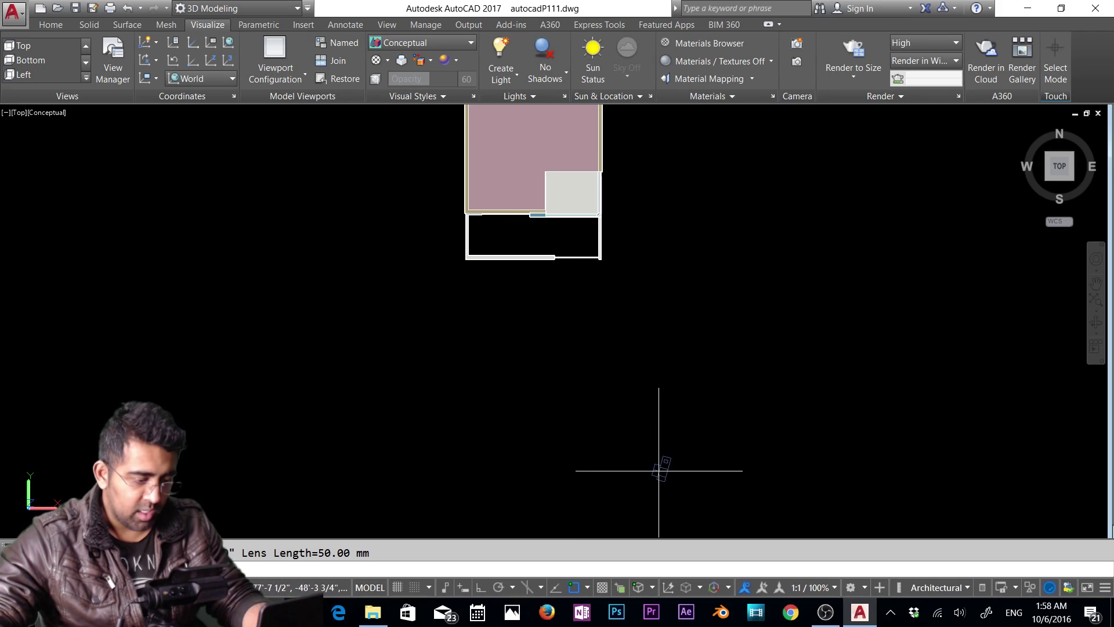
{"action": "left_click", "coordinate": [660, 473]}
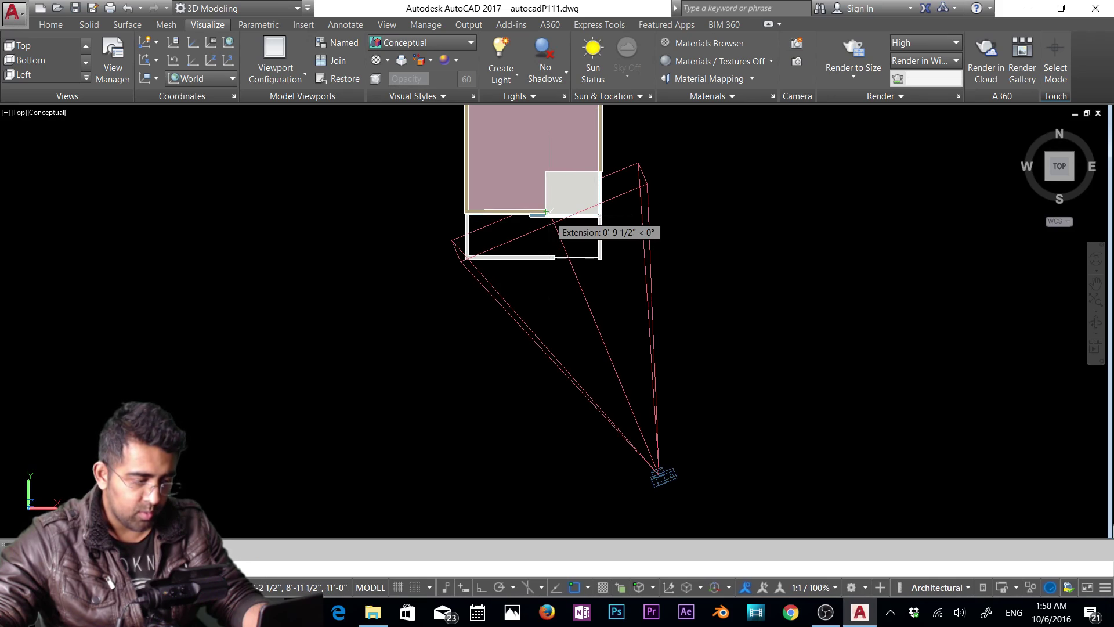
{"action": "left_click", "coordinate": [549, 216]}
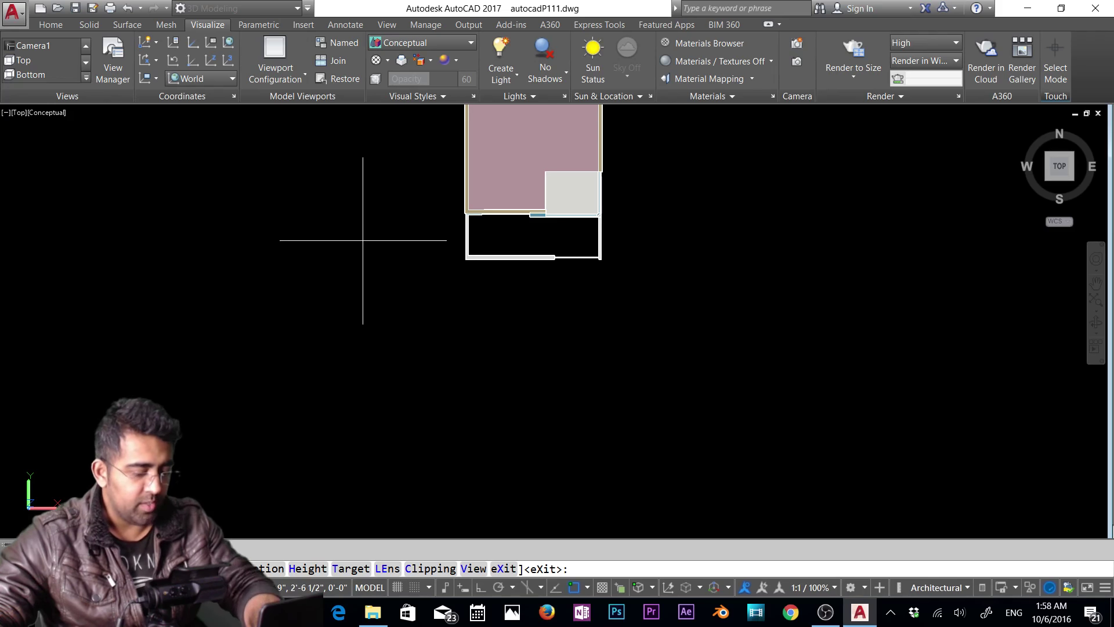
{"action": "key", "text": "Return"}
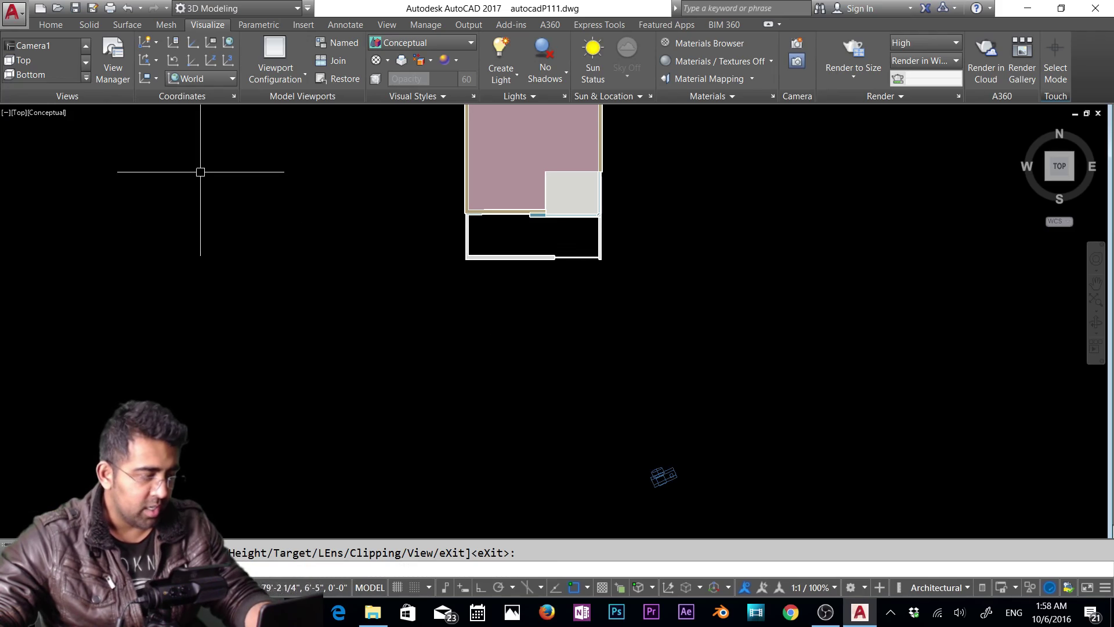
Display the Camera1 view and try reorienting it with the Full Navigation Wheel.
{"action": "left_click", "coordinate": [35, 46]}
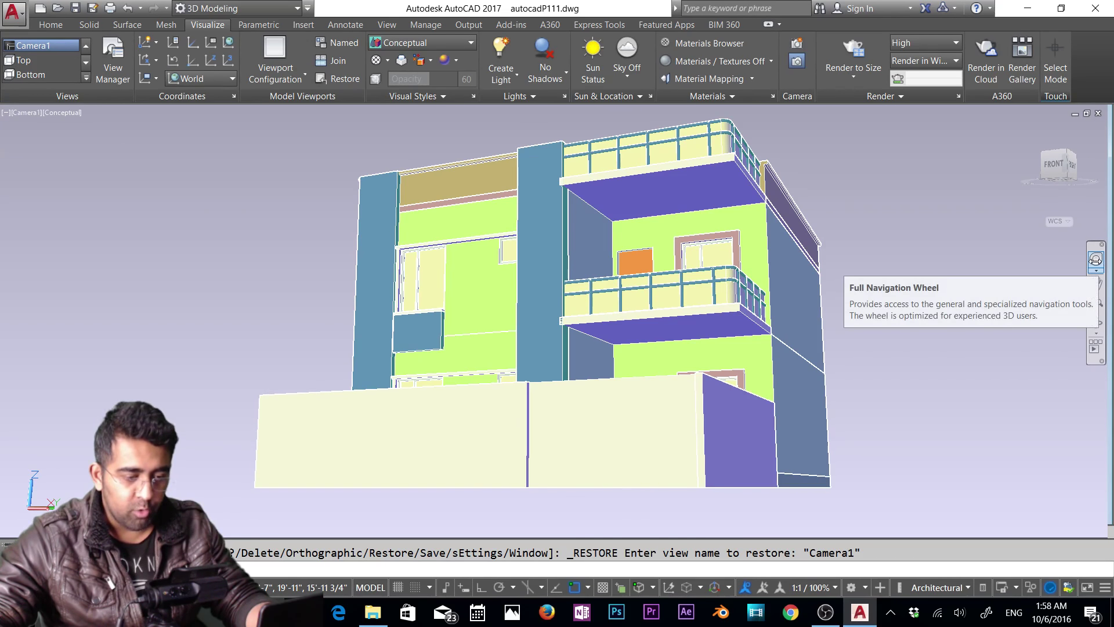
{"action": "left_click", "coordinate": [1095, 259]}
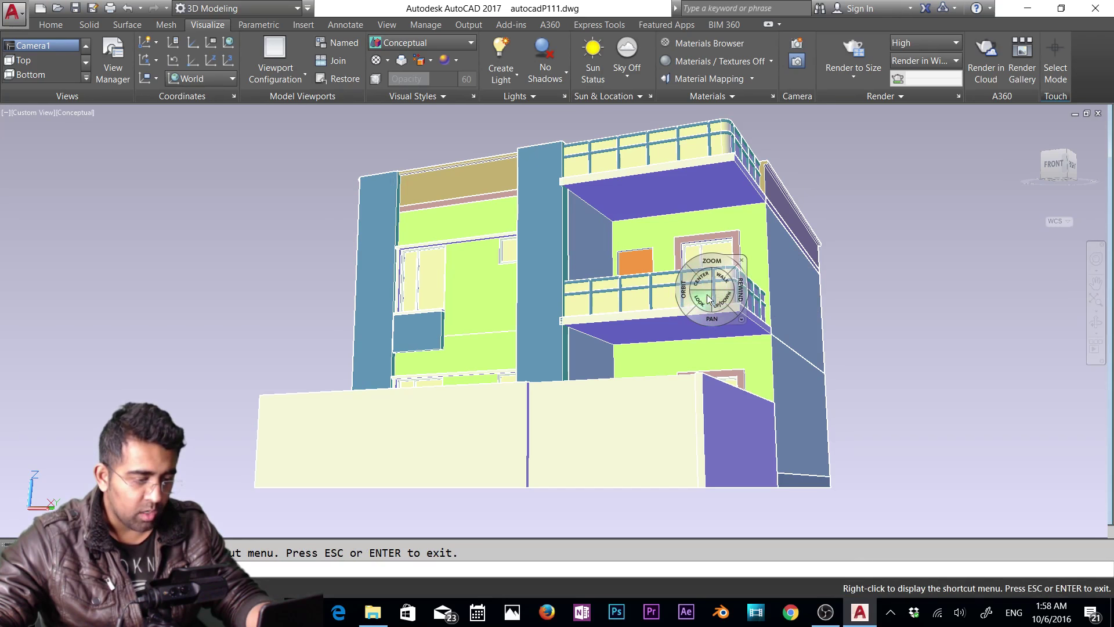
{"action": "left_click_drag", "start_coordinate": [719, 310], "coordinate": [736, 183]}
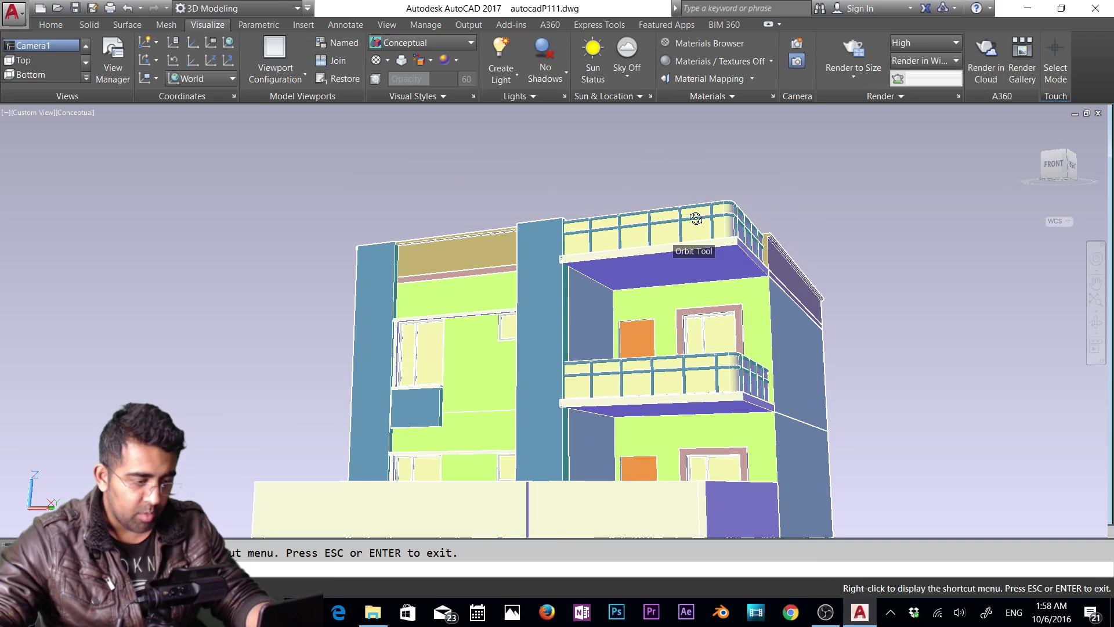
{"action": "left_click_drag", "start_coordinate": [695, 219], "coordinate": [639, 520]}
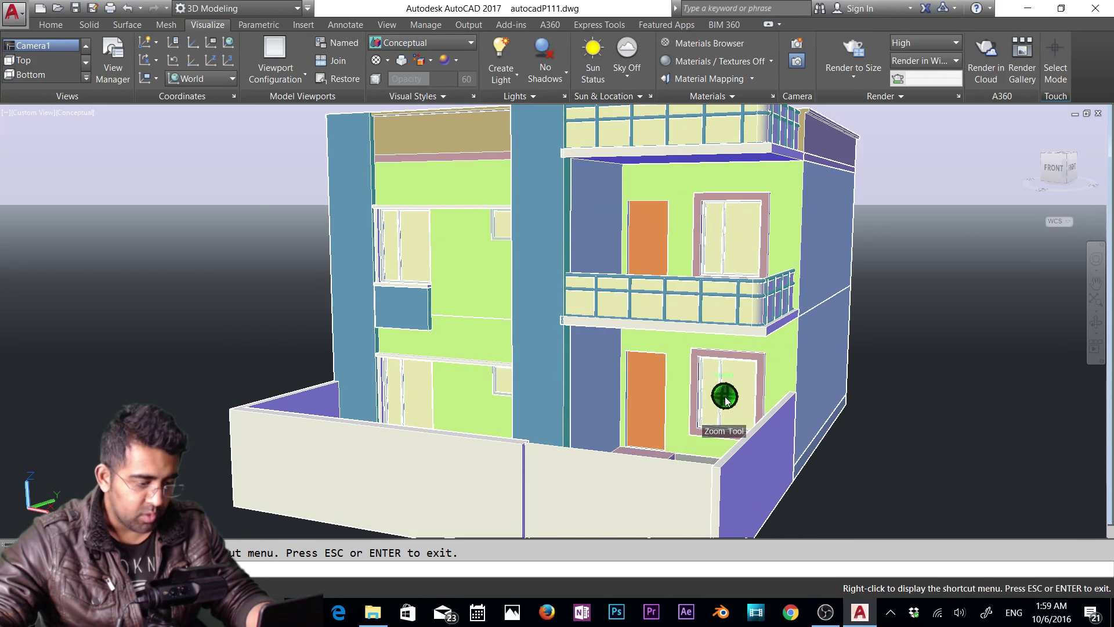
{"action": "left_click", "coordinate": [743, 387]}
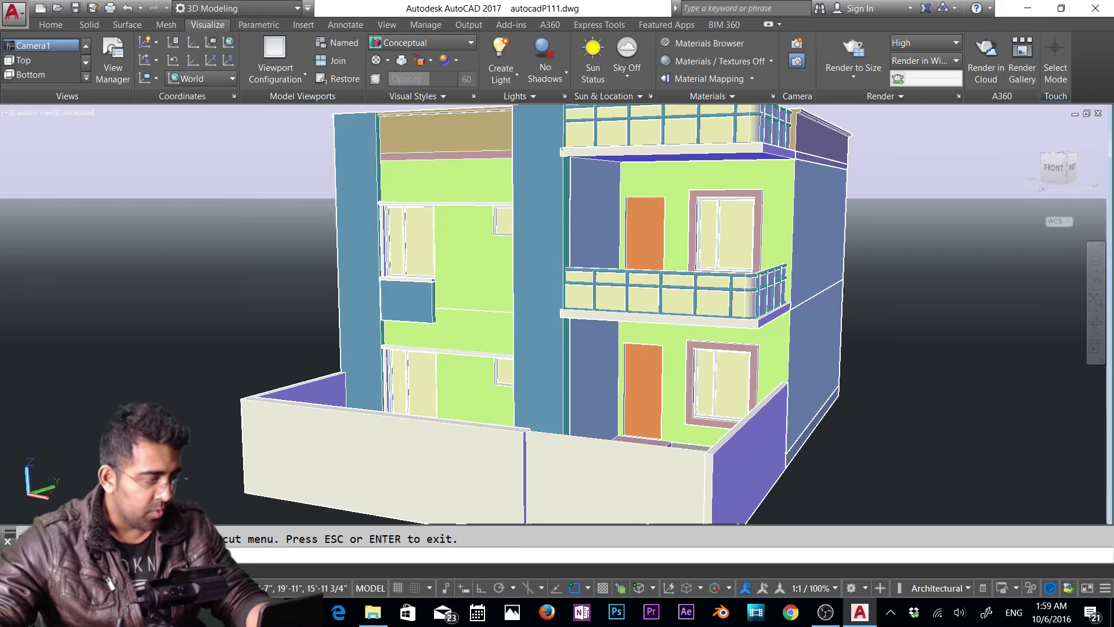
Restore the Camera1 view and orbit it to a raised view of the house's front and side.
{"action": "left_click", "coordinate": [16, 62]}
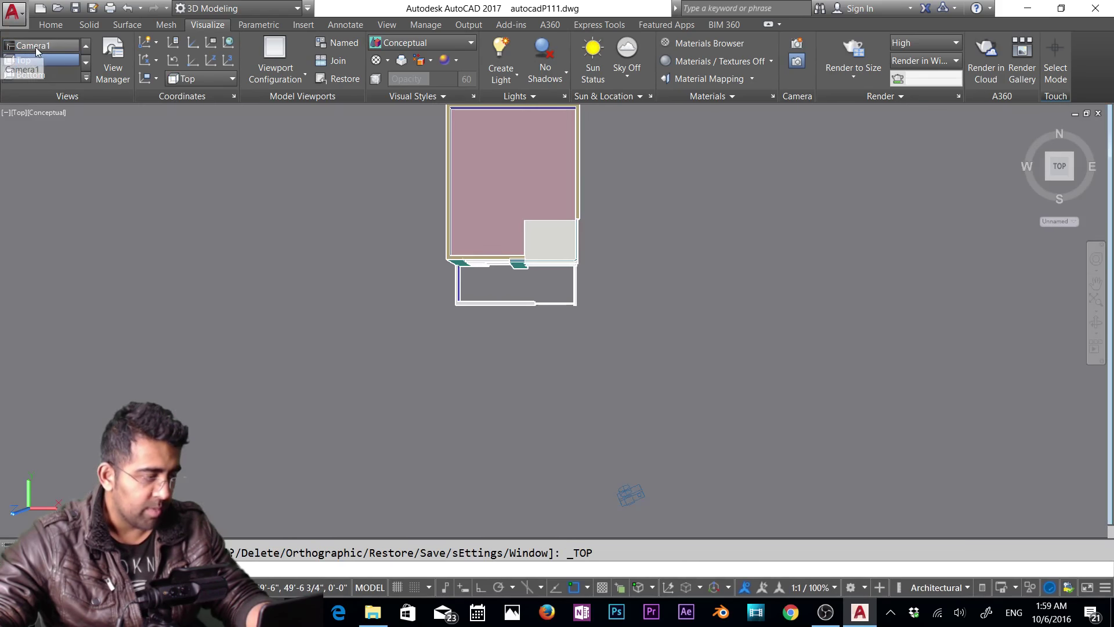
{"action": "left_click", "coordinate": [36, 46]}
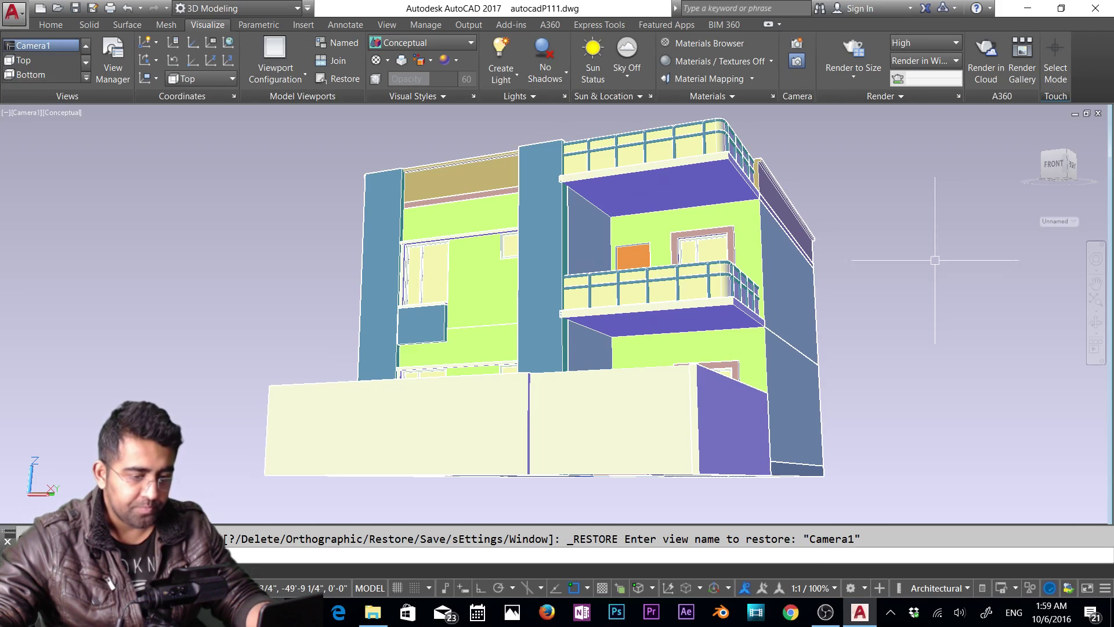
{"action": "scroll", "coordinate": [658, 267], "scroll_direction": "down", "scroll_amount": 2}
{"action": "middle_click_drag", "start_coordinate": [658, 267], "coordinate": [650, 371]}
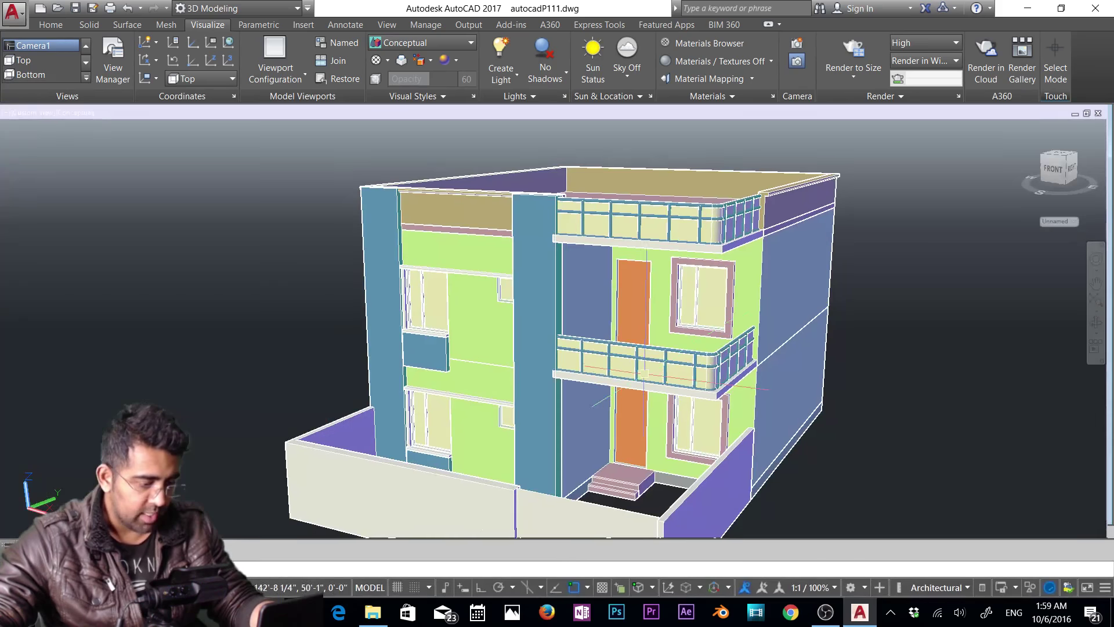
{"action": "scroll", "coordinate": [654, 327], "scroll_direction": "up", "scroll_amount": 3}
{"action": "key", "text": "Escape"}
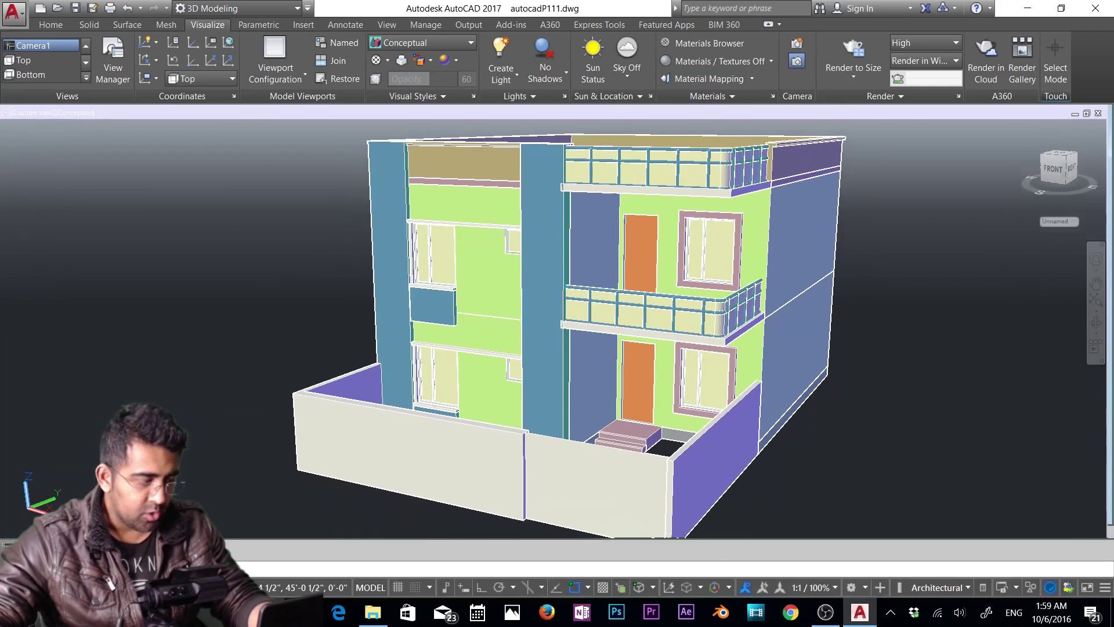
Create a large rectangular planar surface as the ground, extending well beyond the house on all sides.
{"action": "left_click", "coordinate": [120, 26]}
{"action": "left_click", "coordinate": [88, 77]}
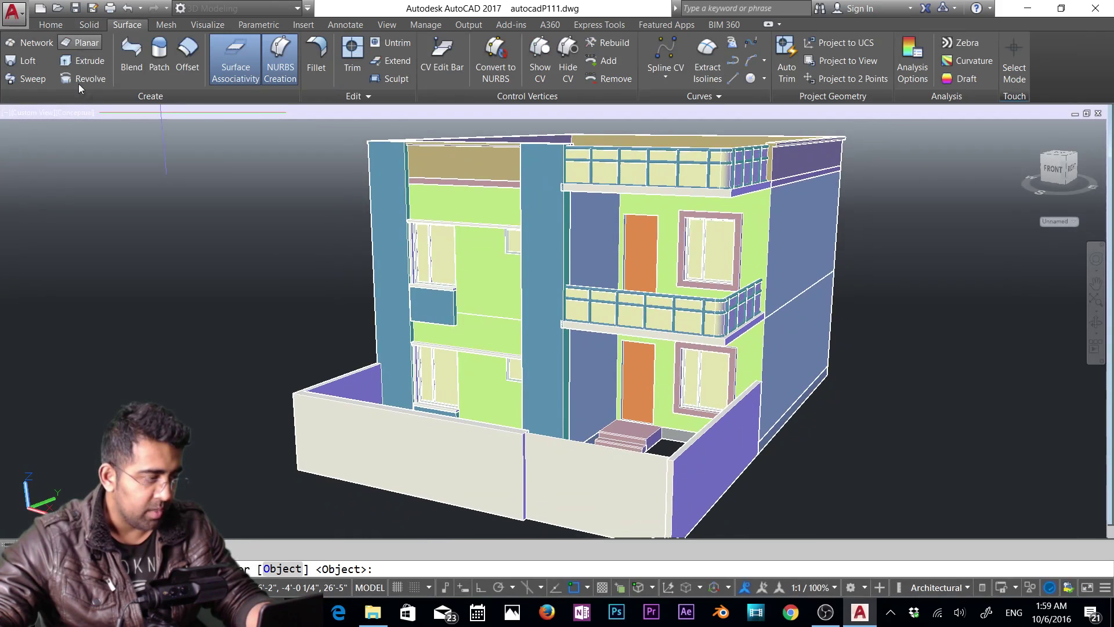
{"action": "scroll", "coordinate": [259, 230], "scroll_direction": "down", "scroll_amount": 3}
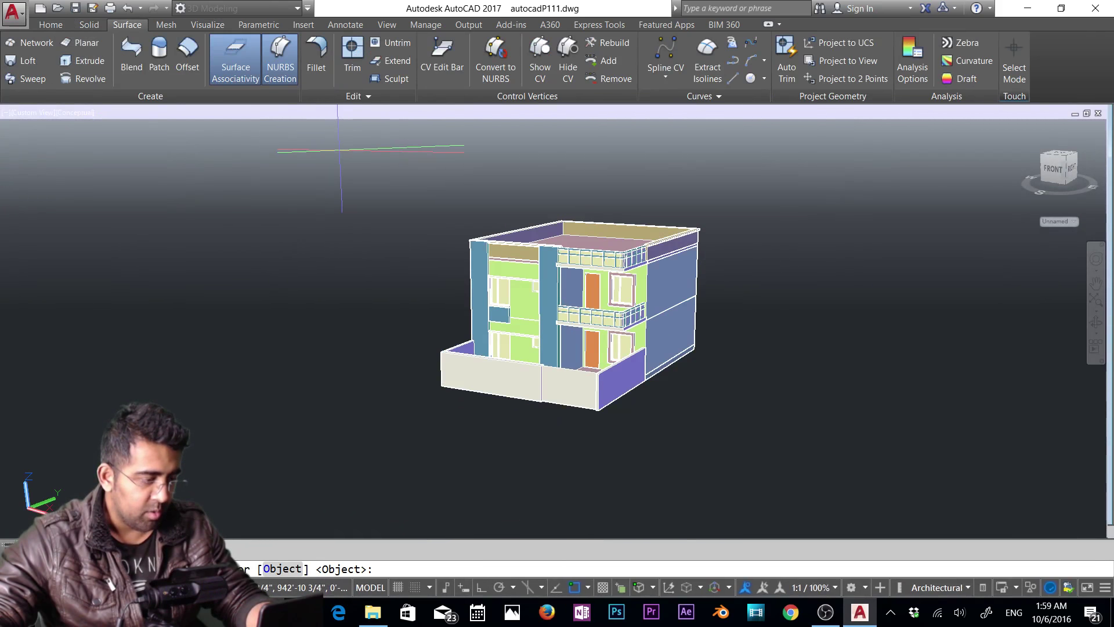
{"action": "left_click", "coordinate": [331, 152]}
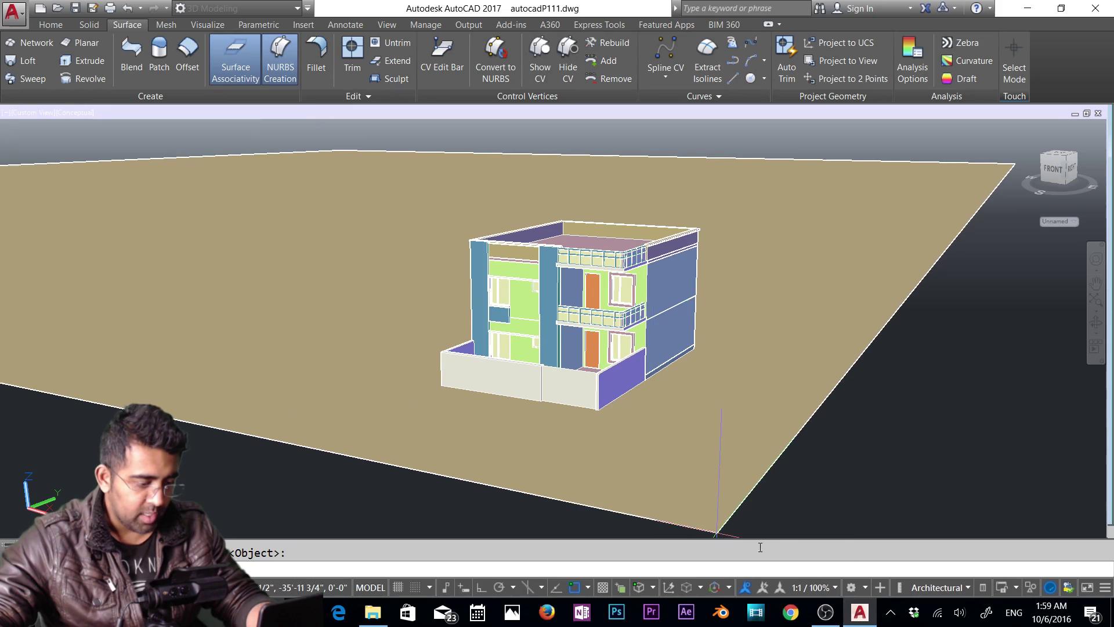
{"action": "scroll", "coordinate": [746, 520], "scroll_direction": "down", "scroll_amount": 2}
{"action": "mouse_move", "coordinate": [734, 498]}
{"action": "middle_mouse_down"}
{"action": "mouse_move", "coordinate": [740, 410]}
{"action": "mouse_move", "coordinate": [728, 499]}
{"action": "middle_mouse_up"}
{"action": "key", "text": "Escape"}
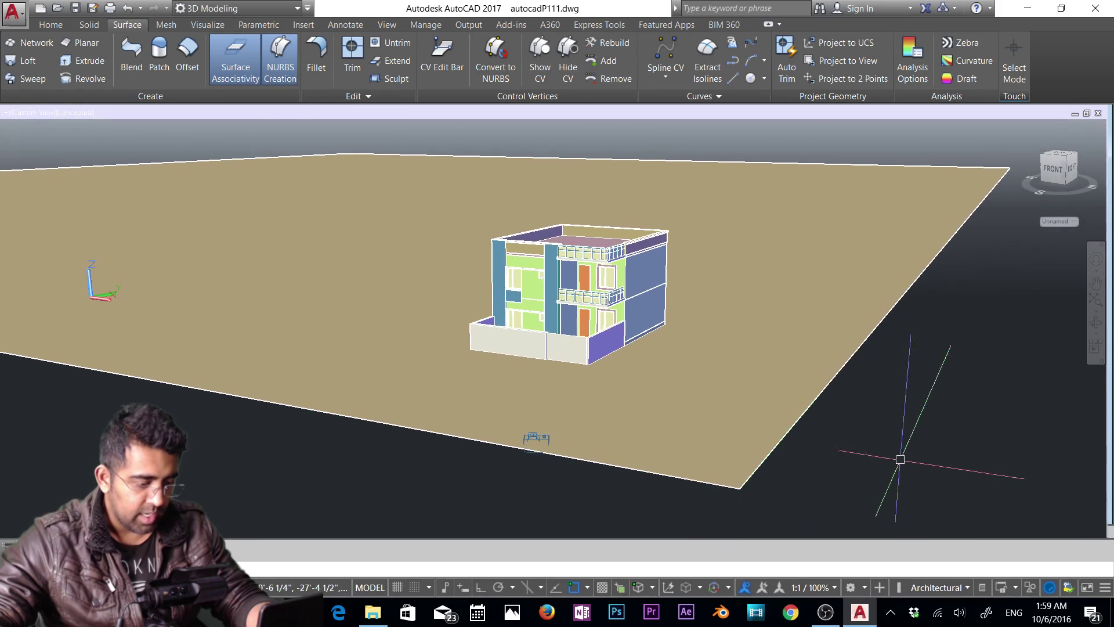
Raise the camera in front of the house vertically along the Z axis by about 16'-2".
{"action": "left_click", "coordinate": [534, 438]}
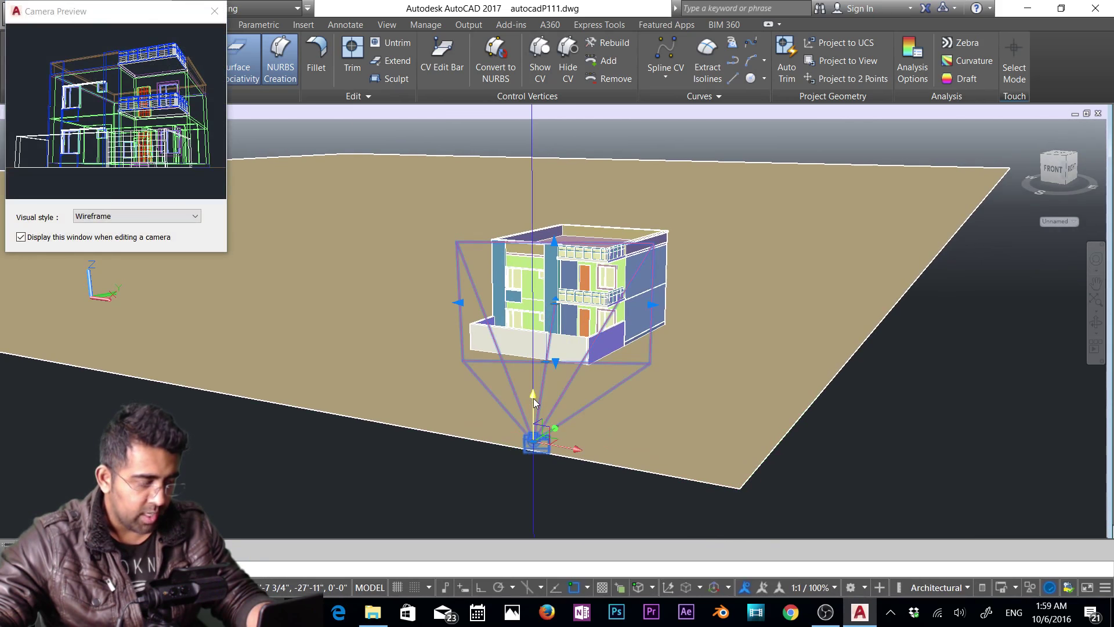
{"action": "left_click", "coordinate": [534, 441]}
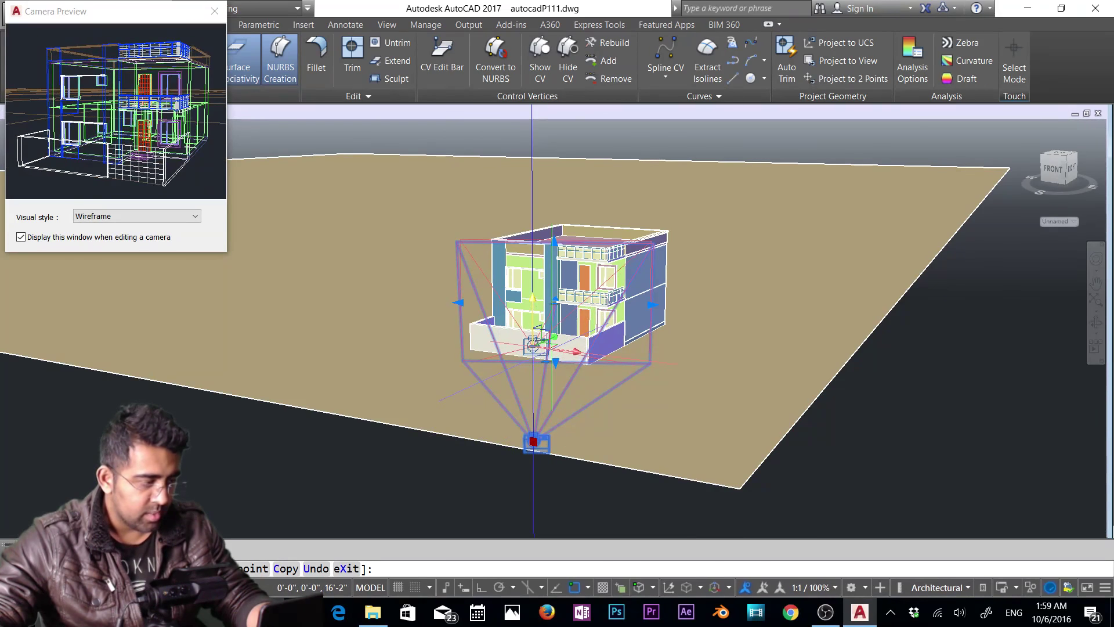
{"action": "left_click", "coordinate": [533, 346]}
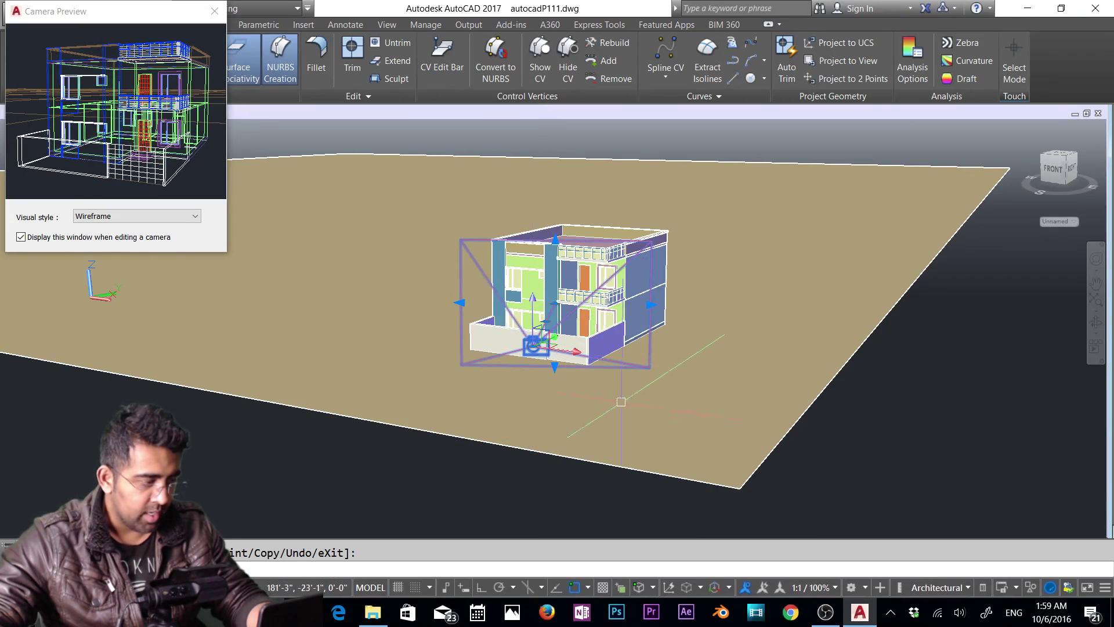
{"action": "scroll", "coordinate": [562, 319], "scroll_direction": "up", "scroll_amount": 2}
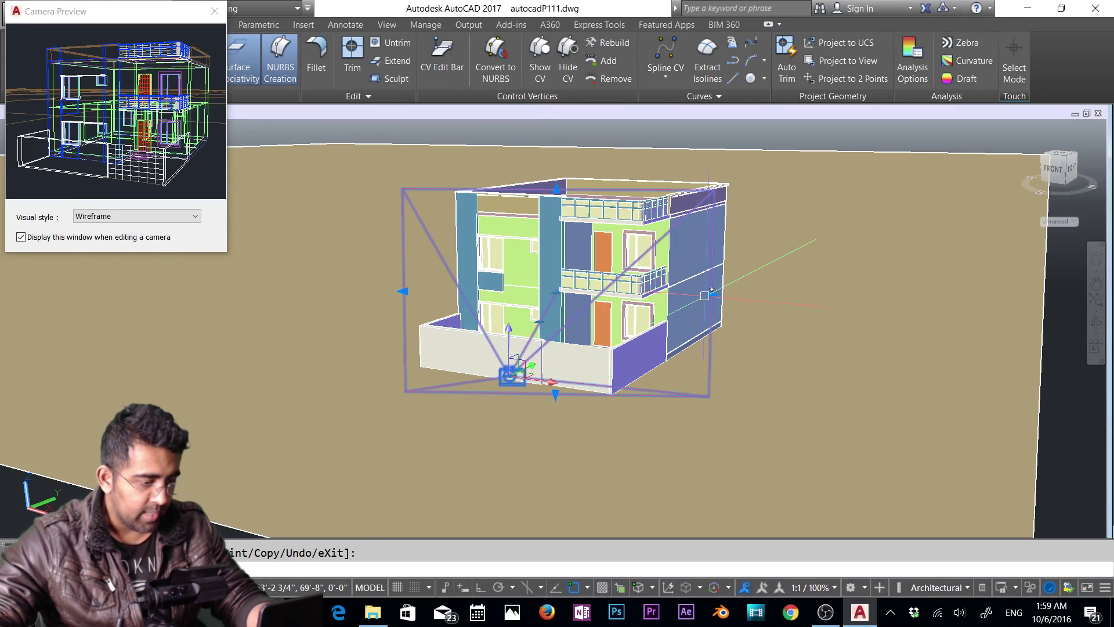
Adjust the camera's field of view by shifting the side boundary of its view frame.
{"action": "left_click", "coordinate": [711, 294]}
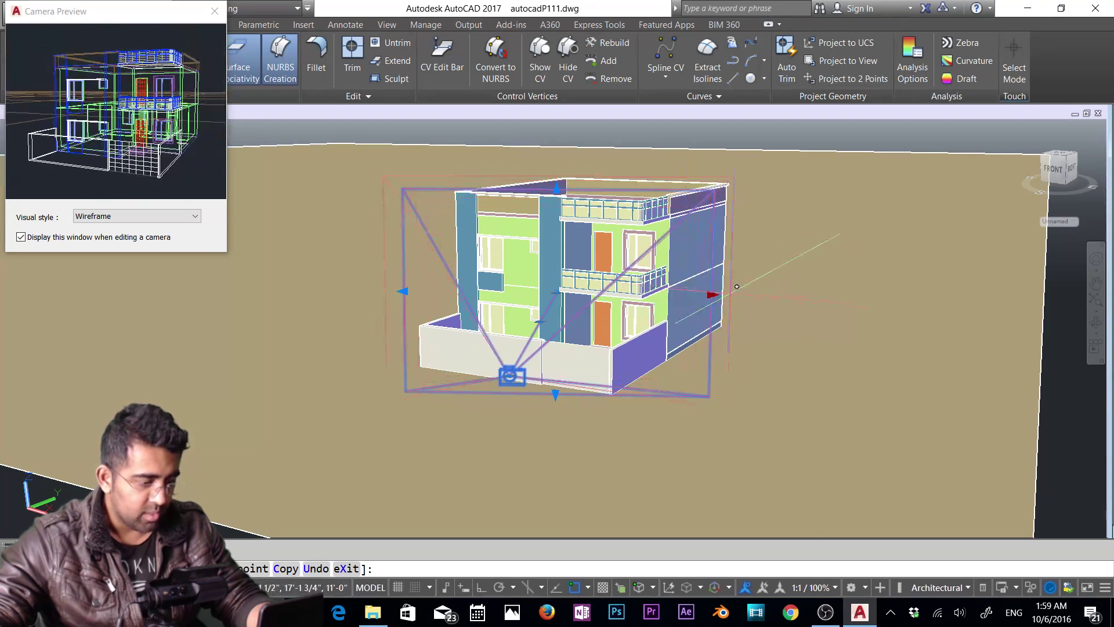
{"action": "left_click", "coordinate": [696, 290]}
{"action": "key", "text": "Escape"}
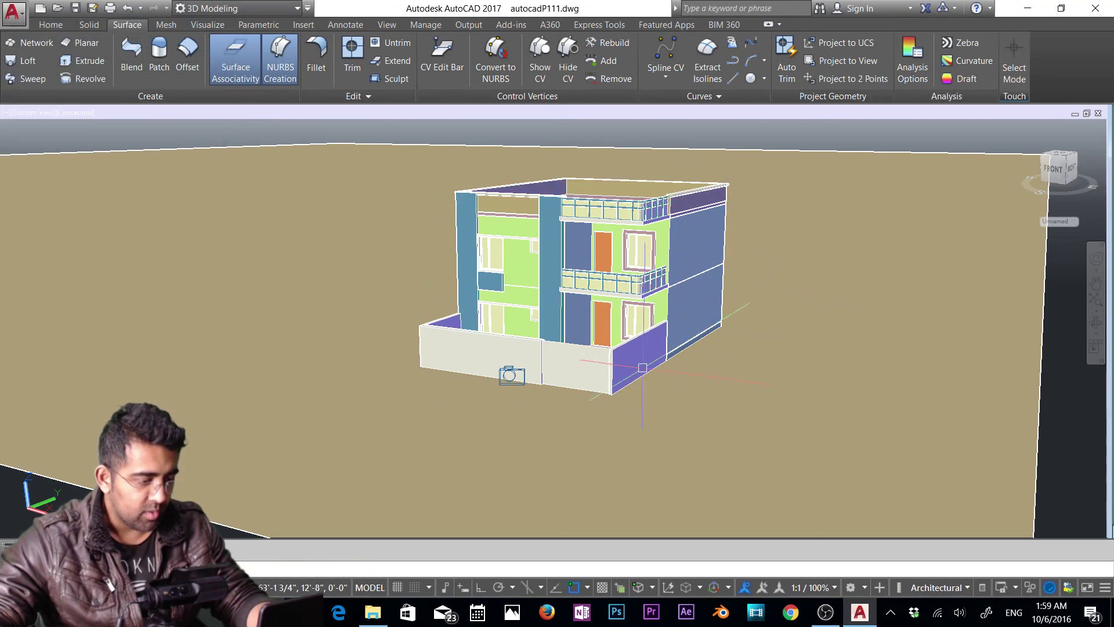
Display the saved Camera1 view and change its visual style to Wireframe.
{"action": "left_click", "coordinate": [54, 24]}
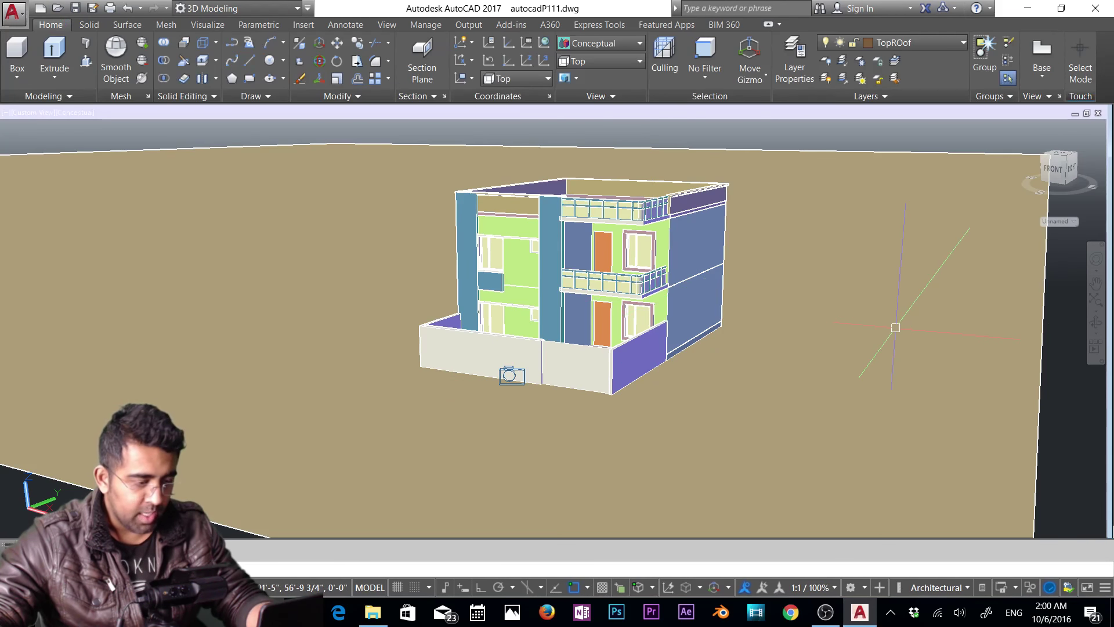
{"action": "scroll", "coordinate": [622, 238], "scroll_direction": "up", "scroll_amount": 5}
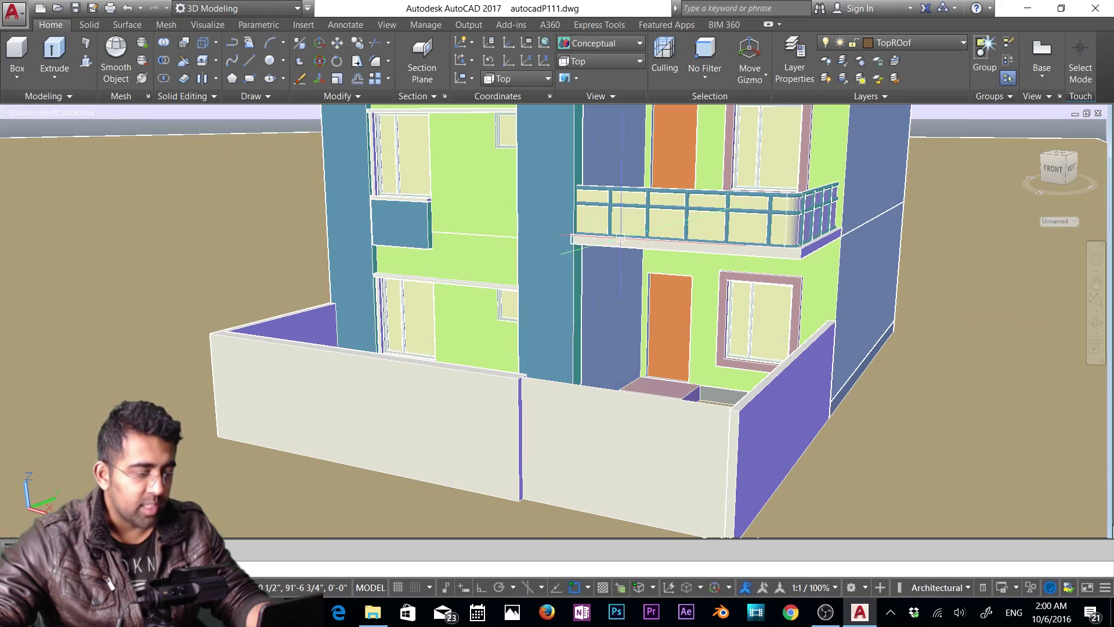
{"action": "scroll", "coordinate": [622, 239], "scroll_direction": "down", "scroll_amount": 5}
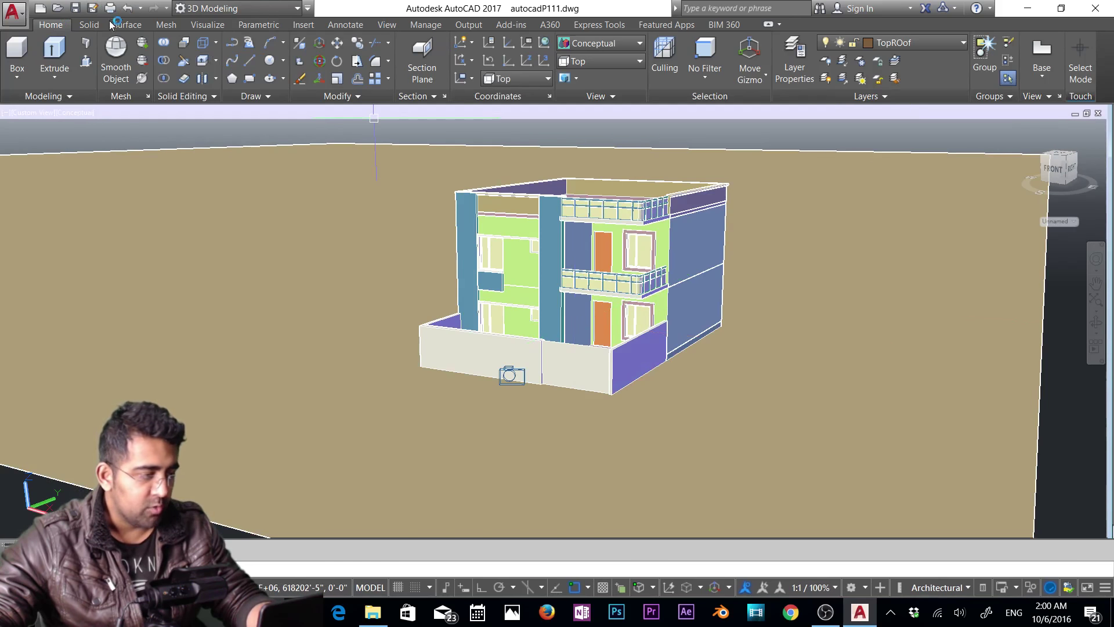
{"action": "left_click", "coordinate": [205, 26]}
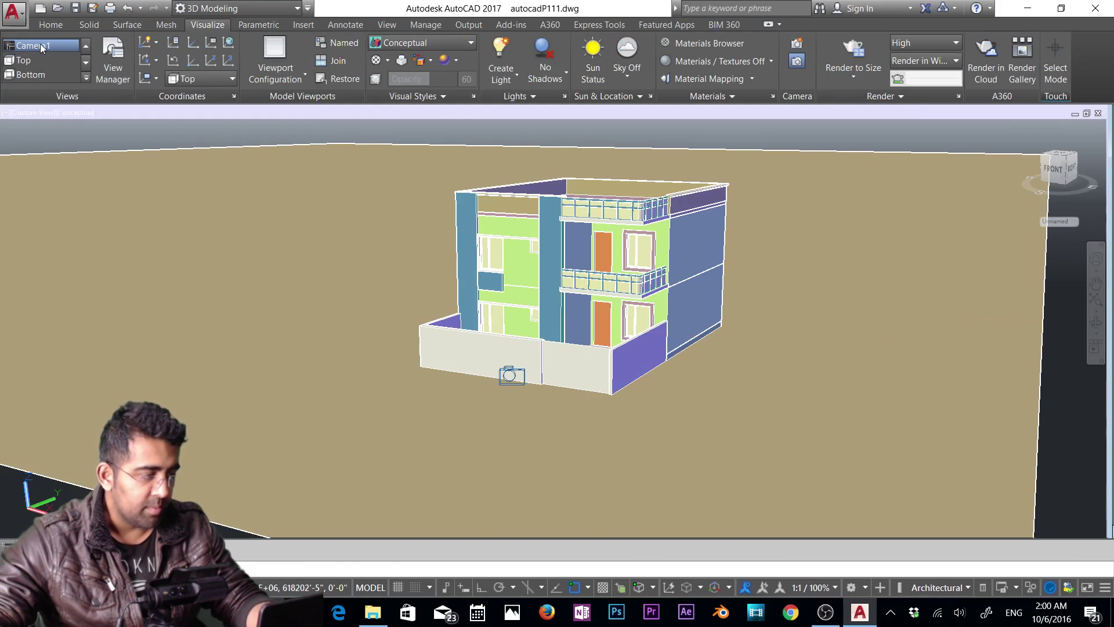
{"action": "left_click", "coordinate": [41, 47]}
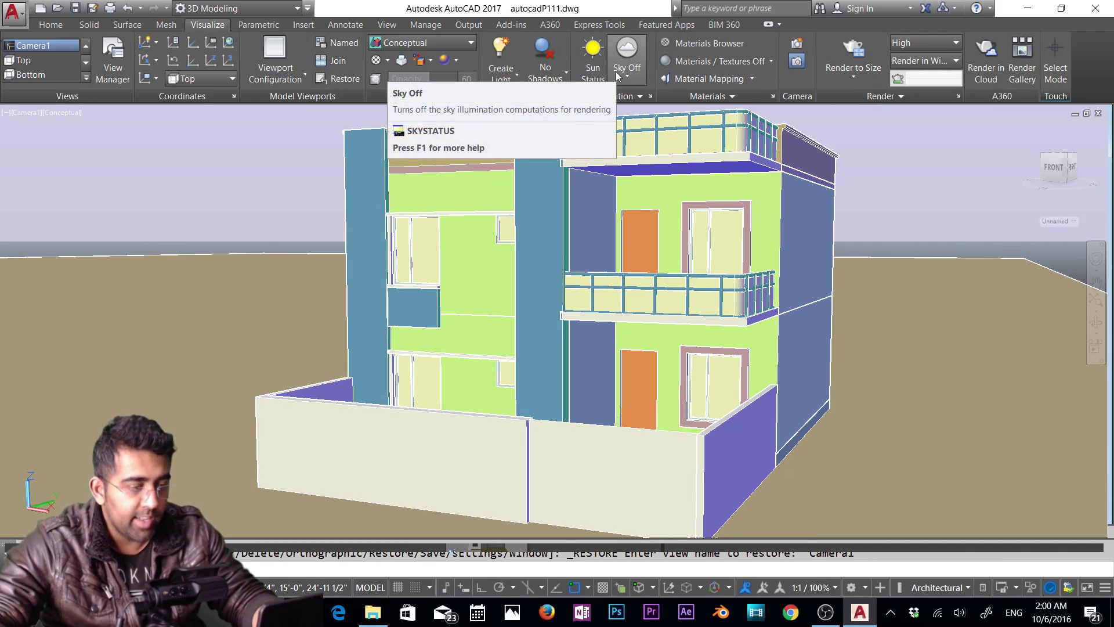
{"action": "left_click", "coordinate": [457, 47]}
{"action": "left_click", "coordinate": [248, 180]}
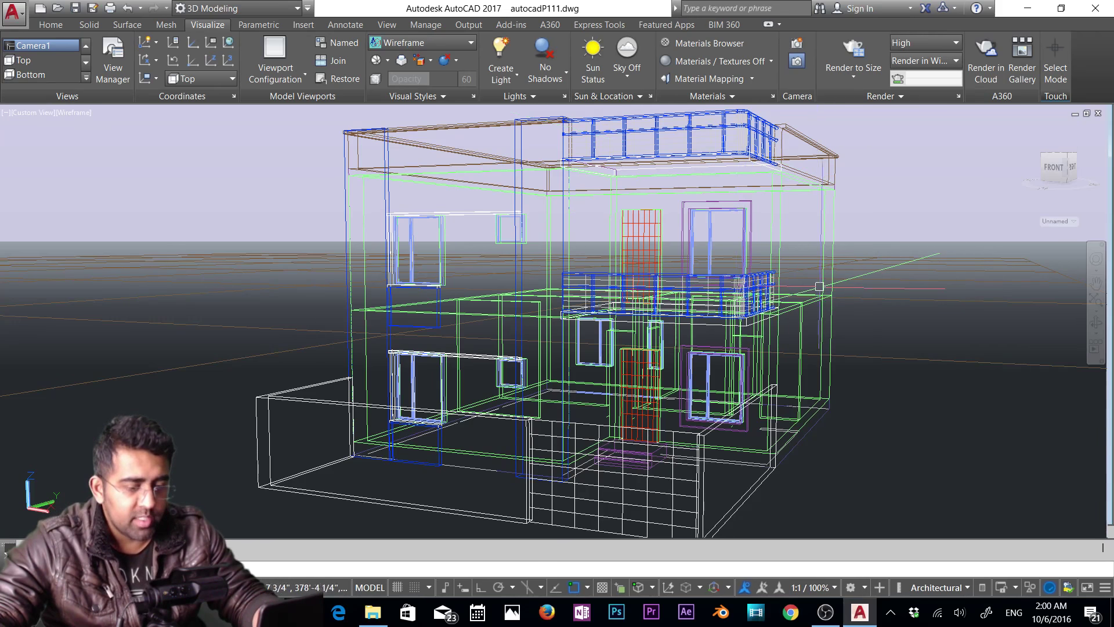
Move the ground surface along the Y axis towards the front of the house.
{"action": "left_click", "coordinate": [1002, 264]}
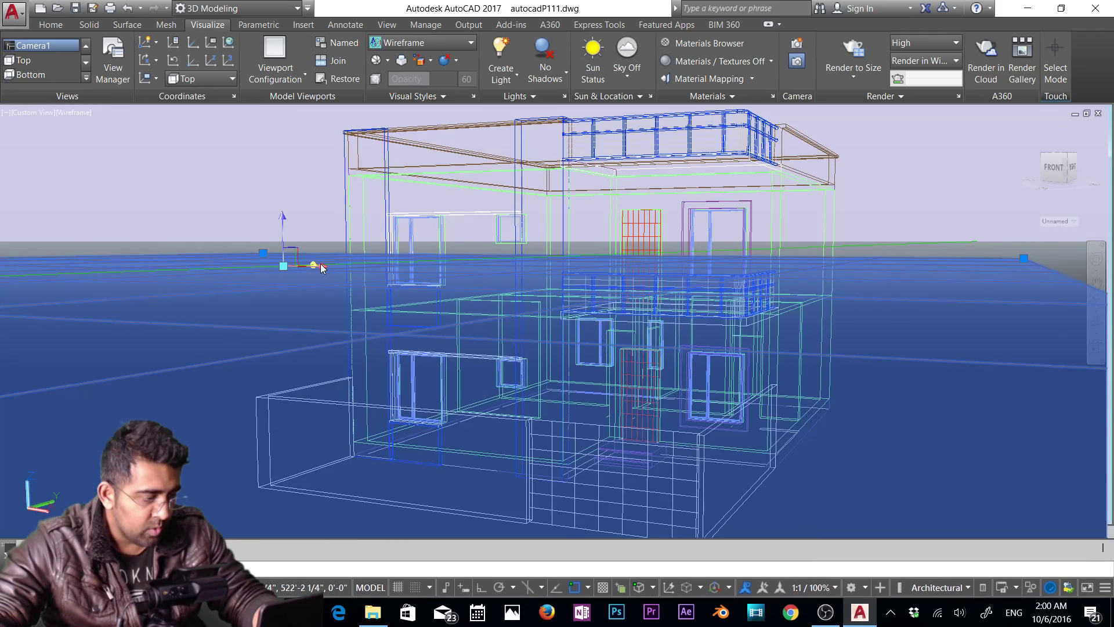
{"action": "left_click", "coordinate": [316, 266]}
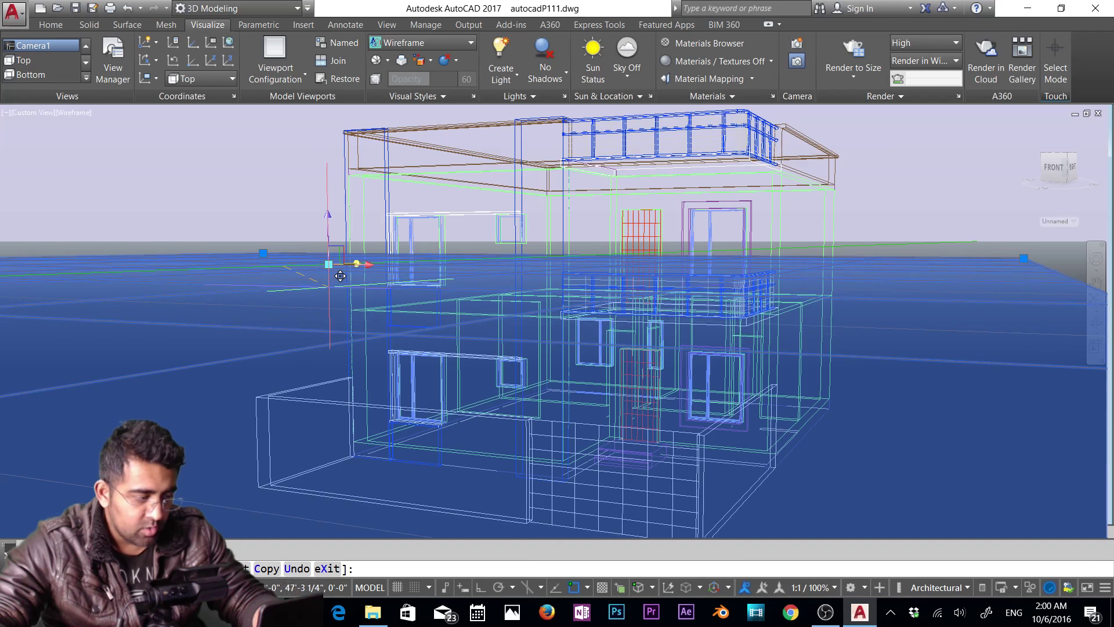
{"action": "left_click", "coordinate": [328, 286]}
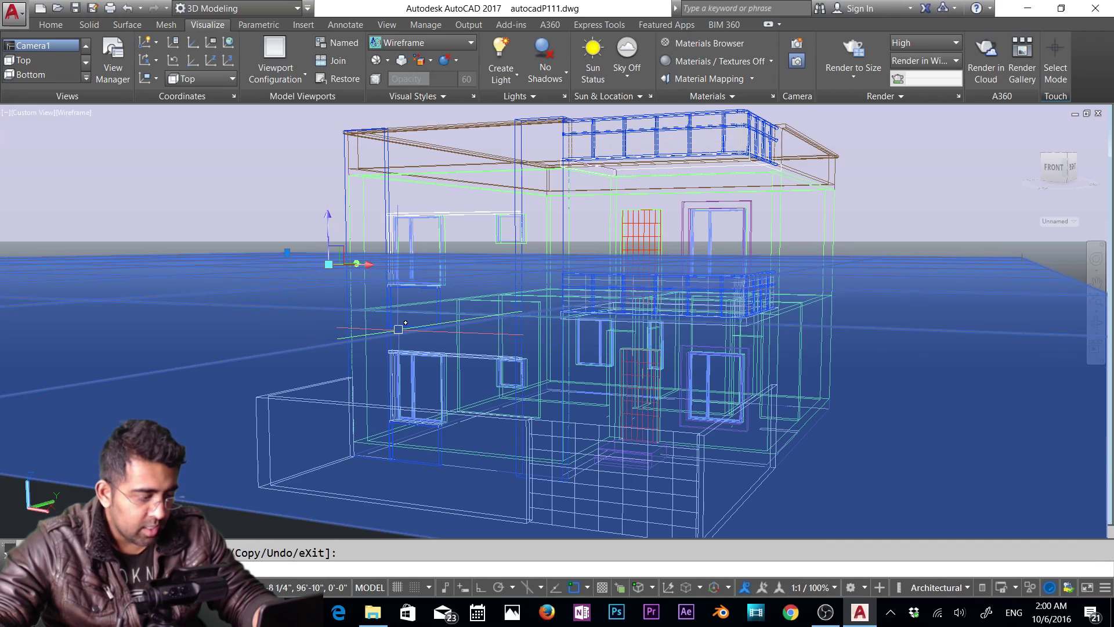
{"action": "left_click", "coordinate": [325, 263]}
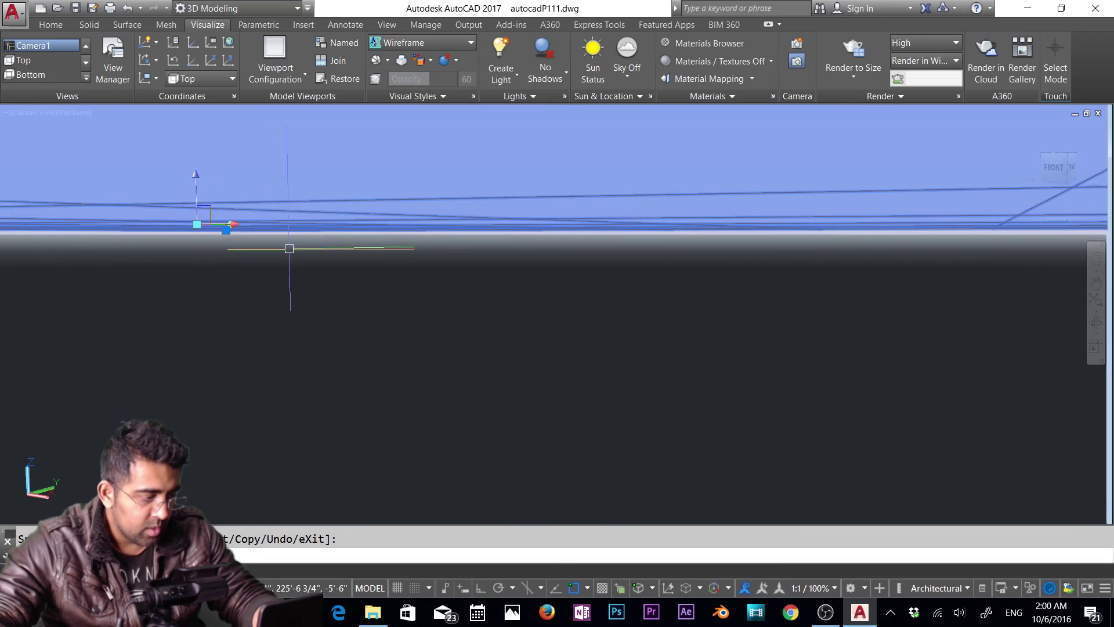
{"action": "left_click", "coordinate": [348, 357]}
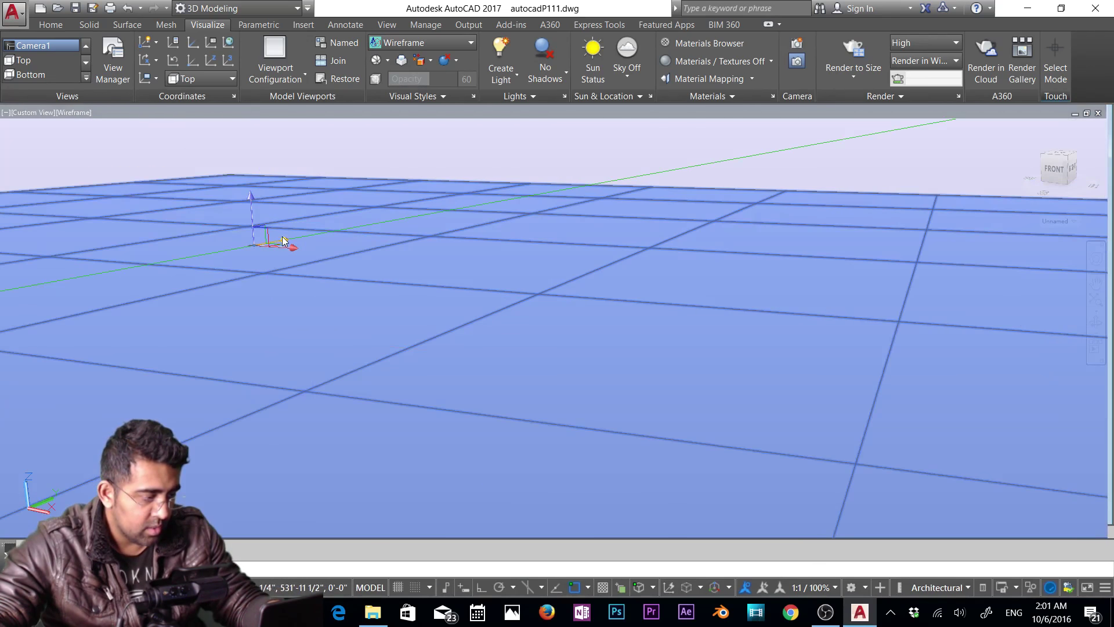
{"action": "left_click", "coordinate": [234, 252]}
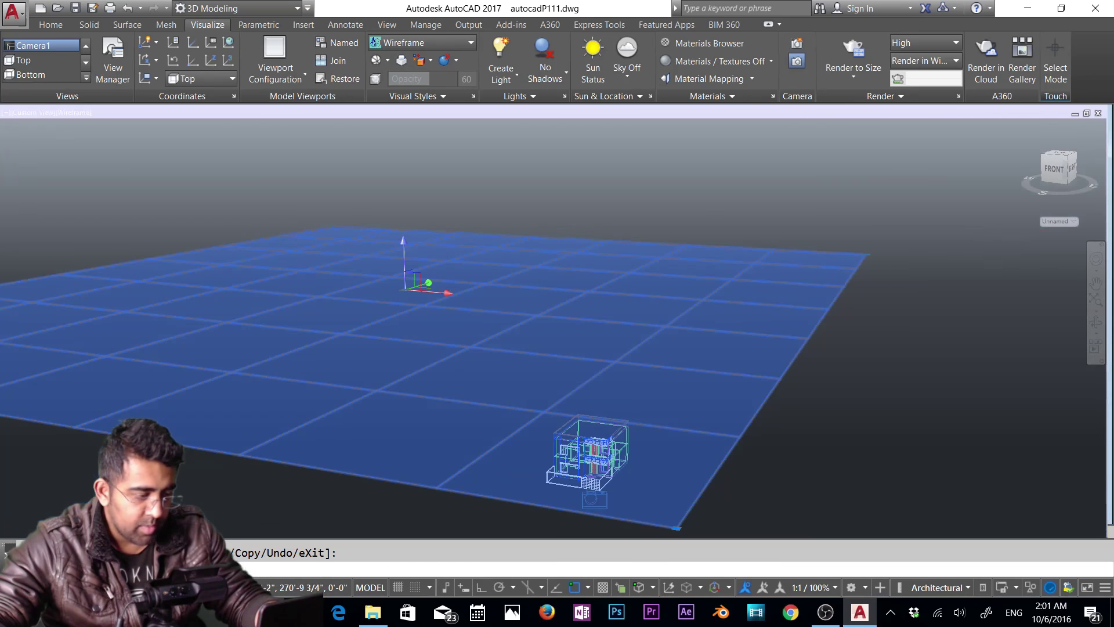
{"action": "left_click", "coordinate": [450, 371]}
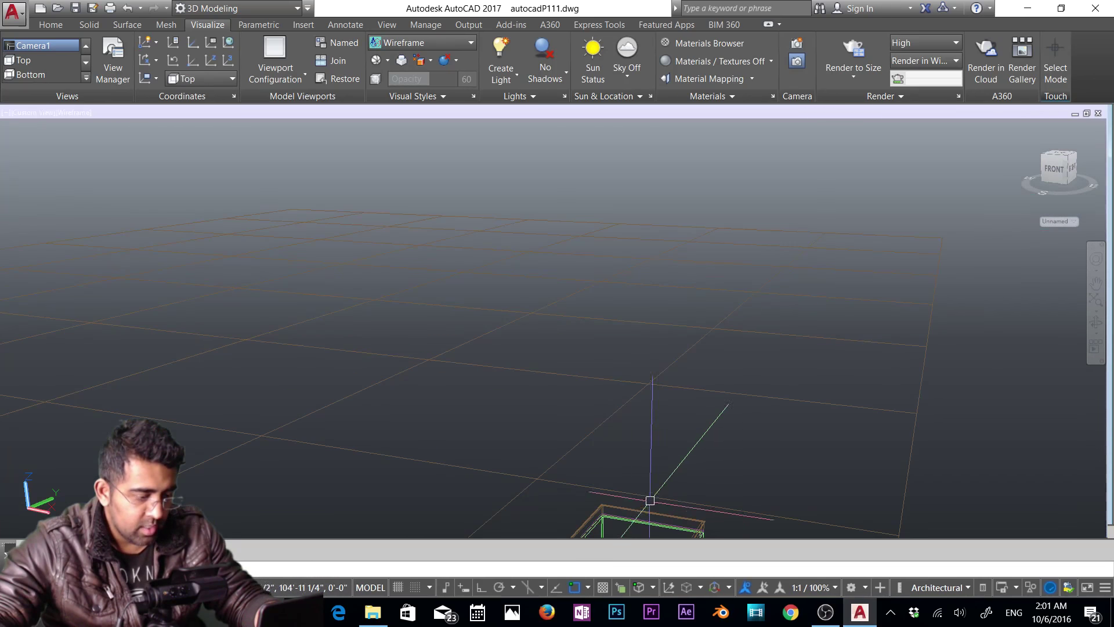
Move the ground surface along the X and Y axes so the house sits well inside its edges.
{"action": "scroll", "coordinate": [650, 500], "scroll_direction": "down", "scroll_amount": 5}
{"action": "mouse_move", "coordinate": [667, 400]}
{"action": "left_mouse_down"}
{"action": "mouse_move", "coordinate": [684, 373]}
{"action": "mouse_move", "coordinate": [746, 390]}
{"action": "mouse_move", "coordinate": [671, 398]}
{"action": "left_mouse_up"}
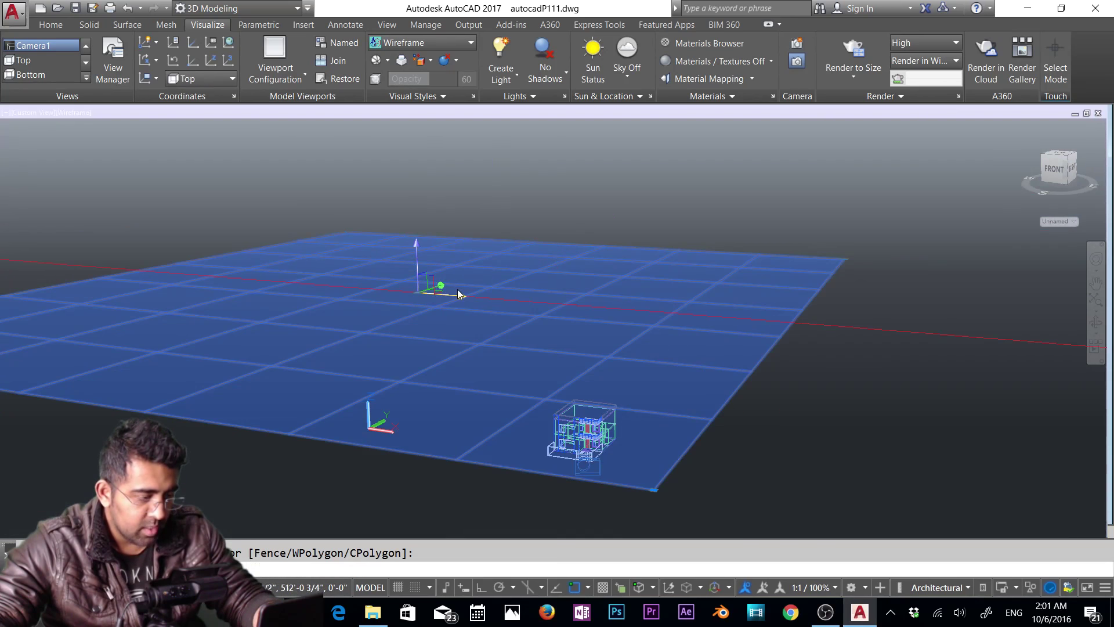
{"action": "left_click", "coordinate": [440, 292]}
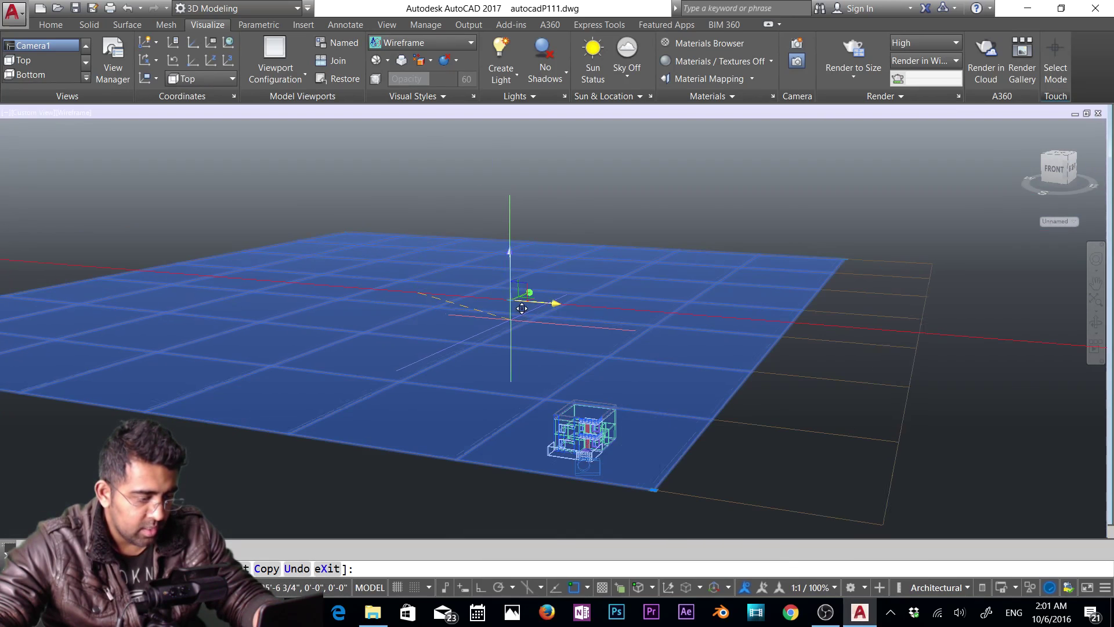
{"action": "left_click", "coordinate": [537, 306]}
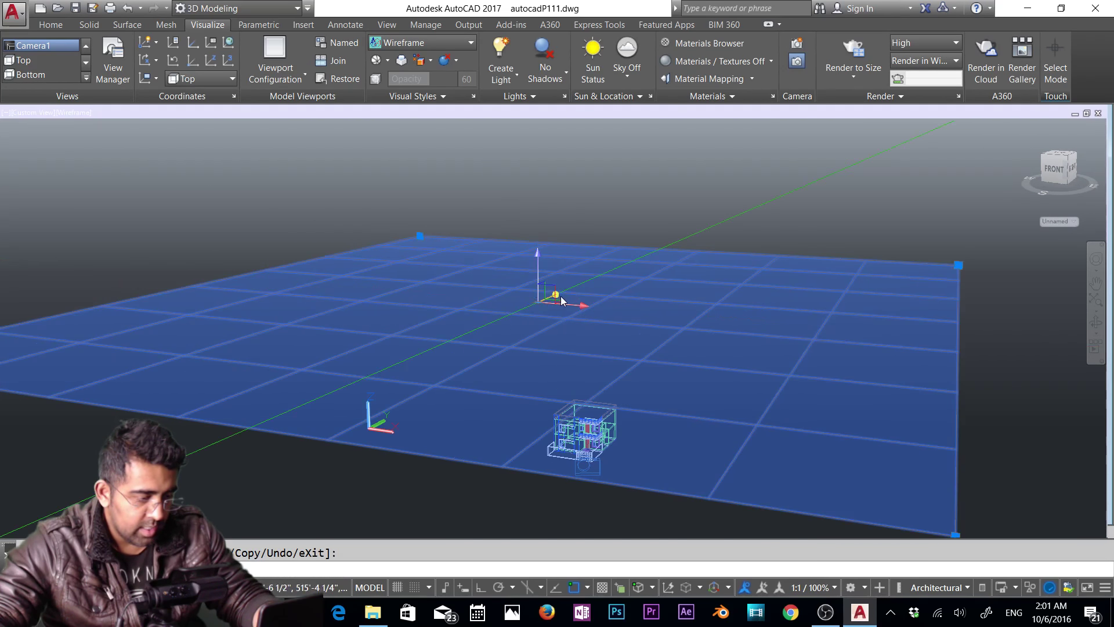
{"action": "left_click", "coordinate": [550, 298]}
{"action": "left_click", "coordinate": [506, 318]}
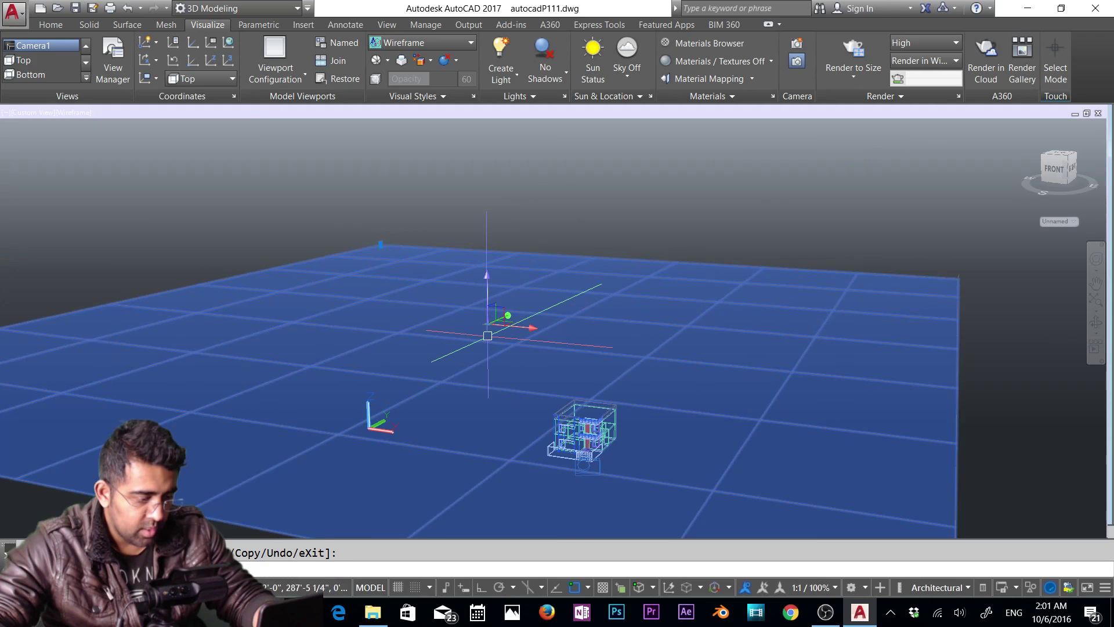
Restore the Camera1 view and show the house in the Wireframe style.
{"action": "left_click", "coordinate": [40, 47]}
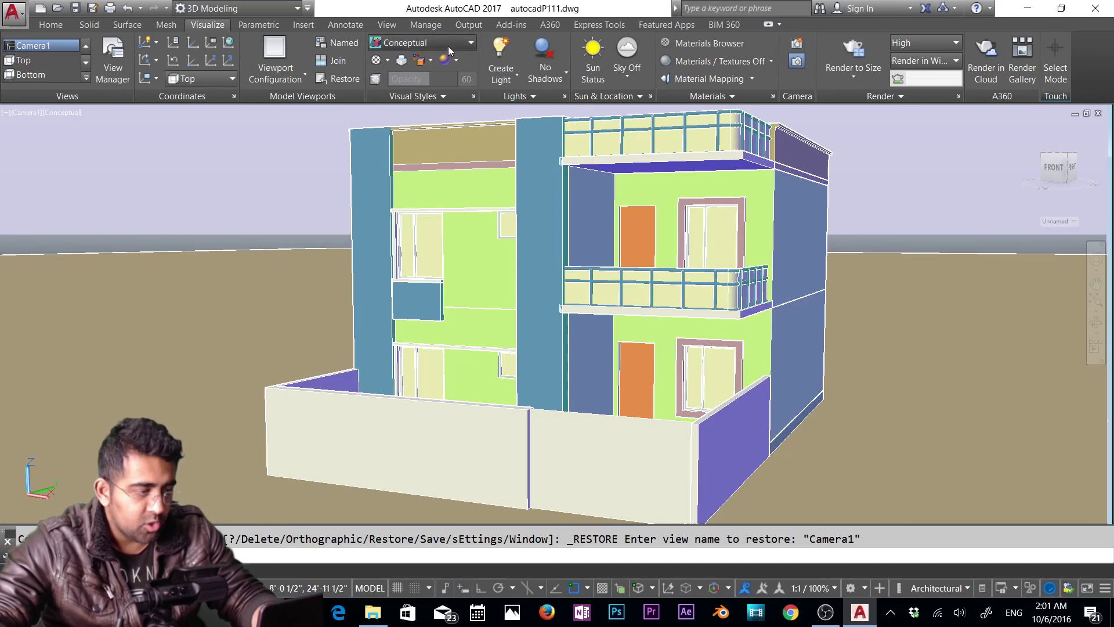
{"action": "left_click", "coordinate": [447, 46]}
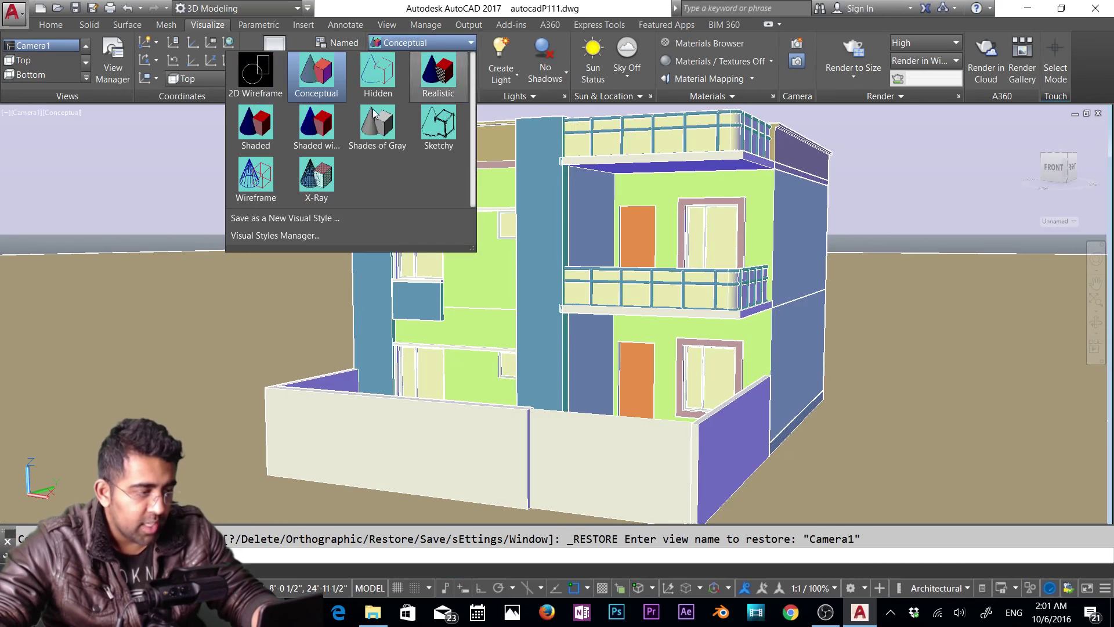
{"action": "left_click", "coordinate": [258, 174]}
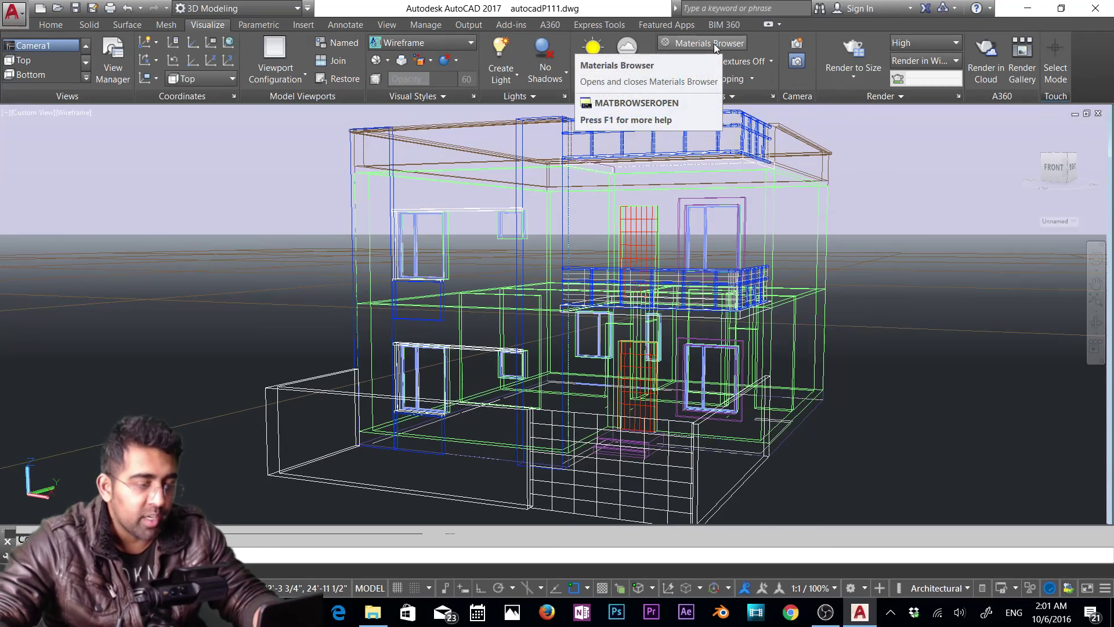
Open the Materials Browser and add the glossy White wall paint from the Autodesk Library to the document materials.
{"action": "left_click", "coordinate": [714, 43]}
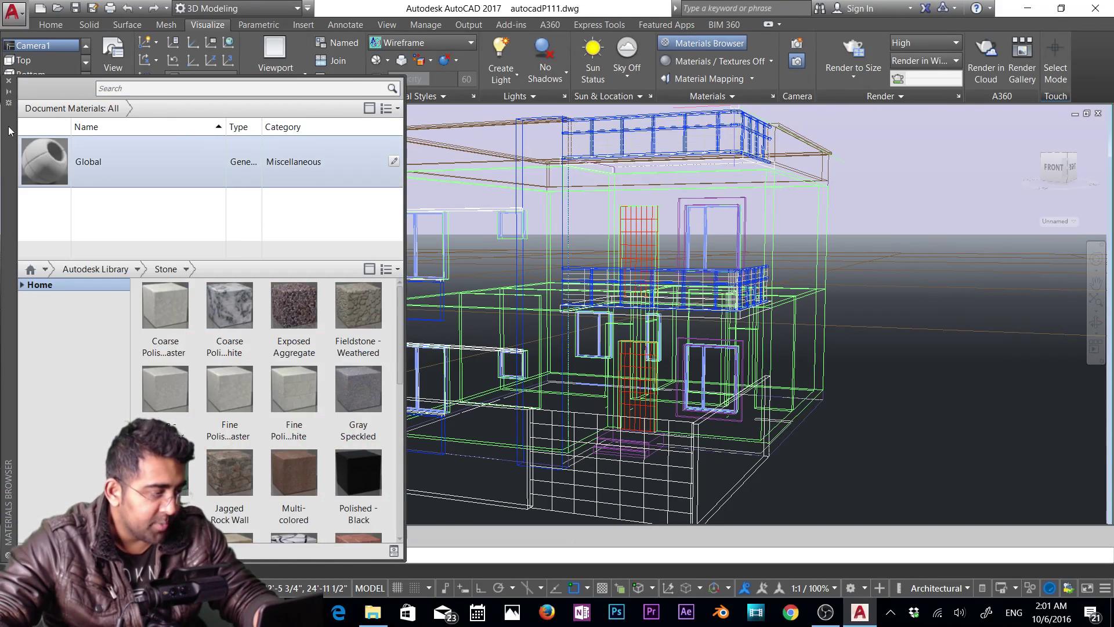
{"action": "left_click_drag", "start_coordinate": [8, 127], "coordinate": [193, 110]}
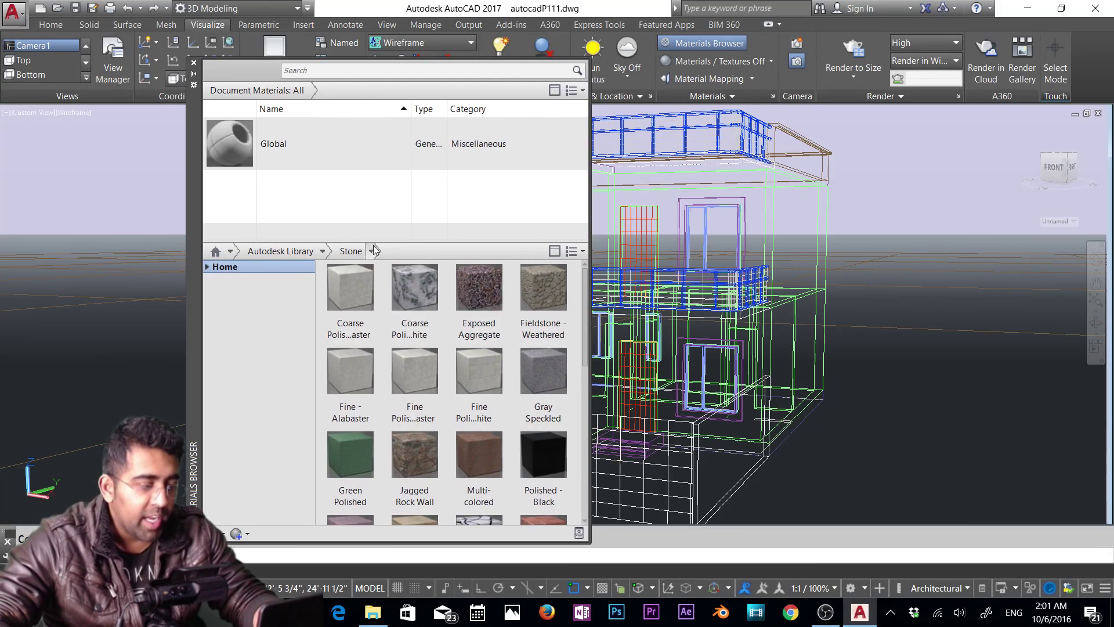
{"action": "left_click", "coordinate": [322, 251]}
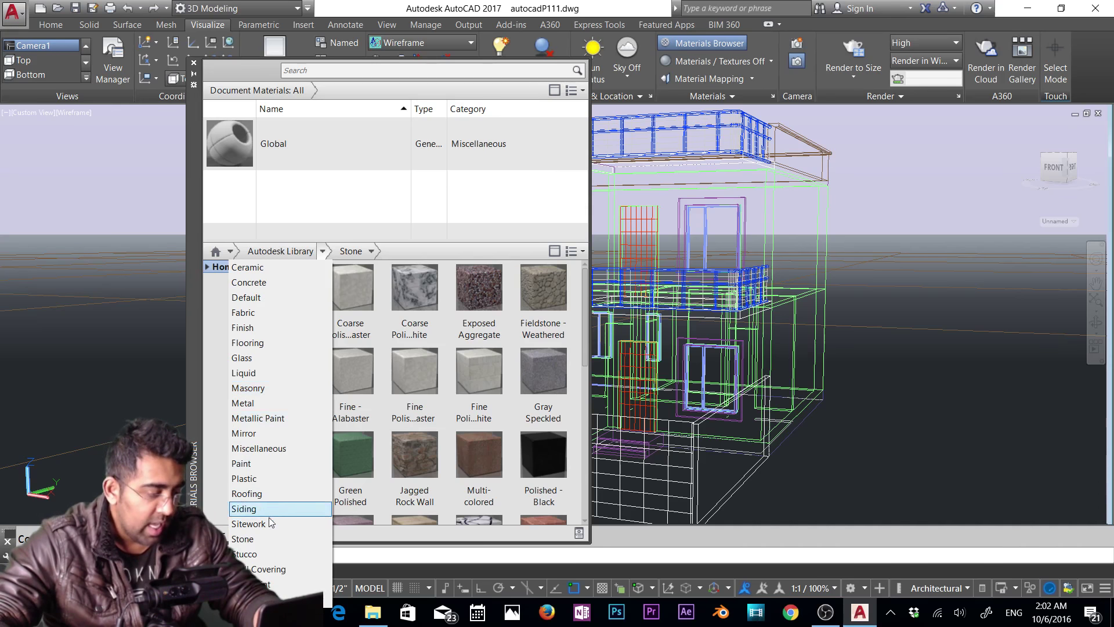
{"action": "left_click", "coordinate": [267, 584]}
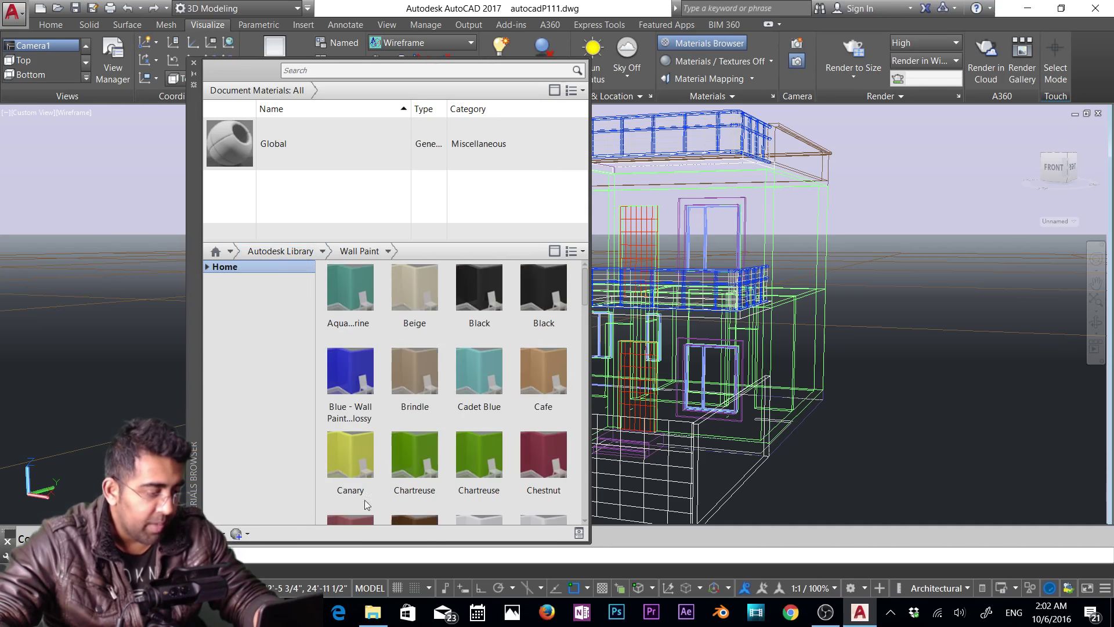
{"action": "scroll", "coordinate": [436, 346], "scroll_direction": "down", "scroll_amount": 7}
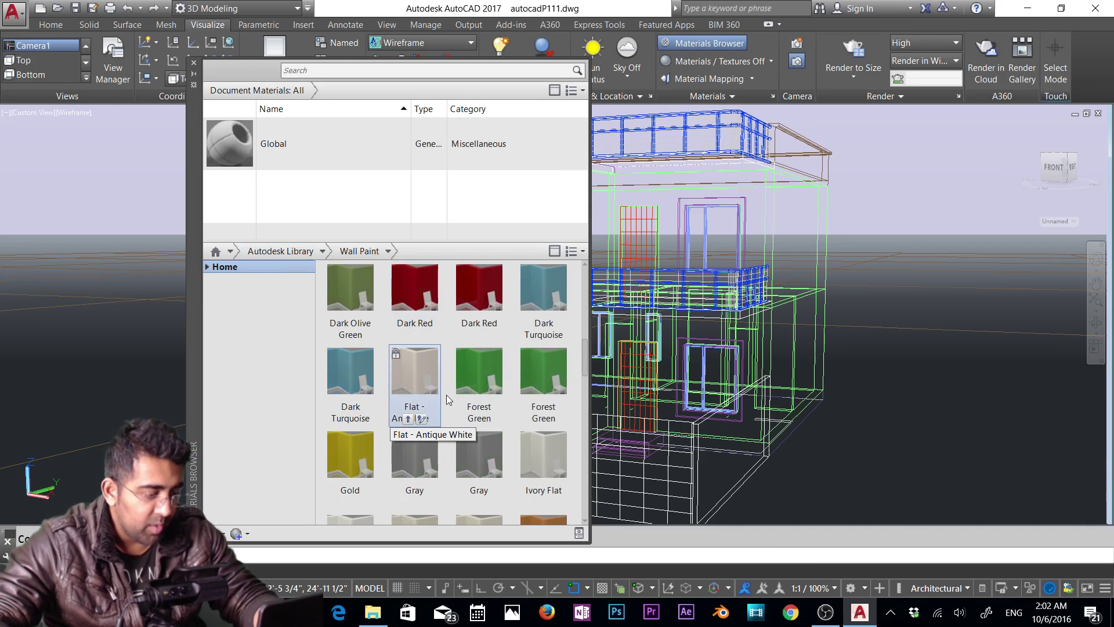
{"action": "scroll", "coordinate": [418, 422], "scroll_direction": "down", "scroll_amount": 3}
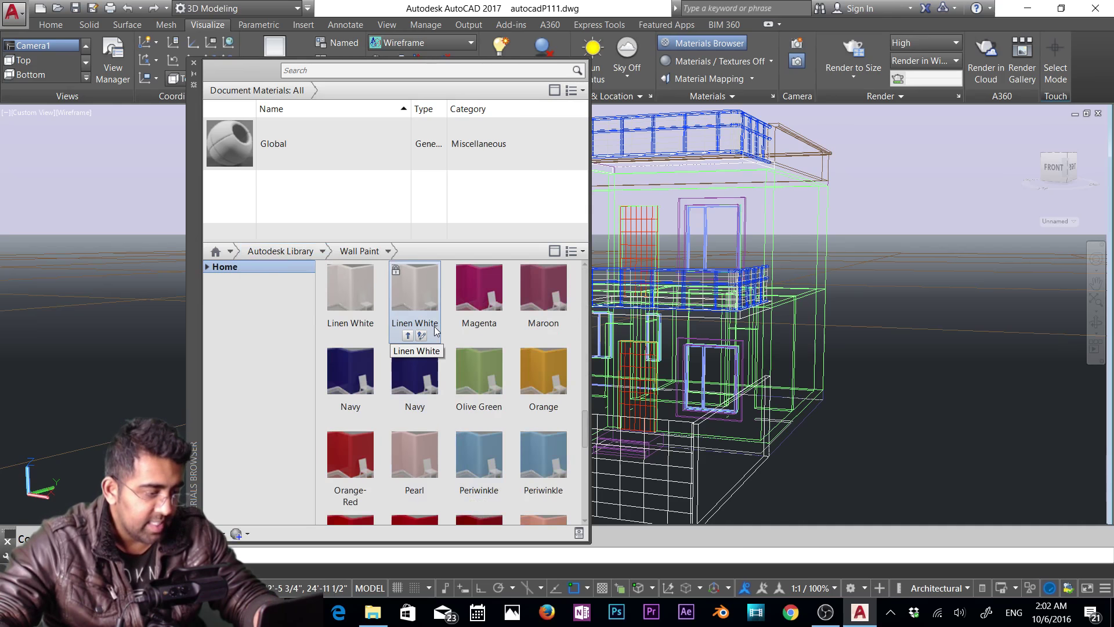
{"action": "scroll", "coordinate": [437, 336], "scroll_direction": "down", "scroll_amount": 3}
{"action": "scroll", "coordinate": [437, 336], "scroll_direction": "down", "scroll_amount": 3}
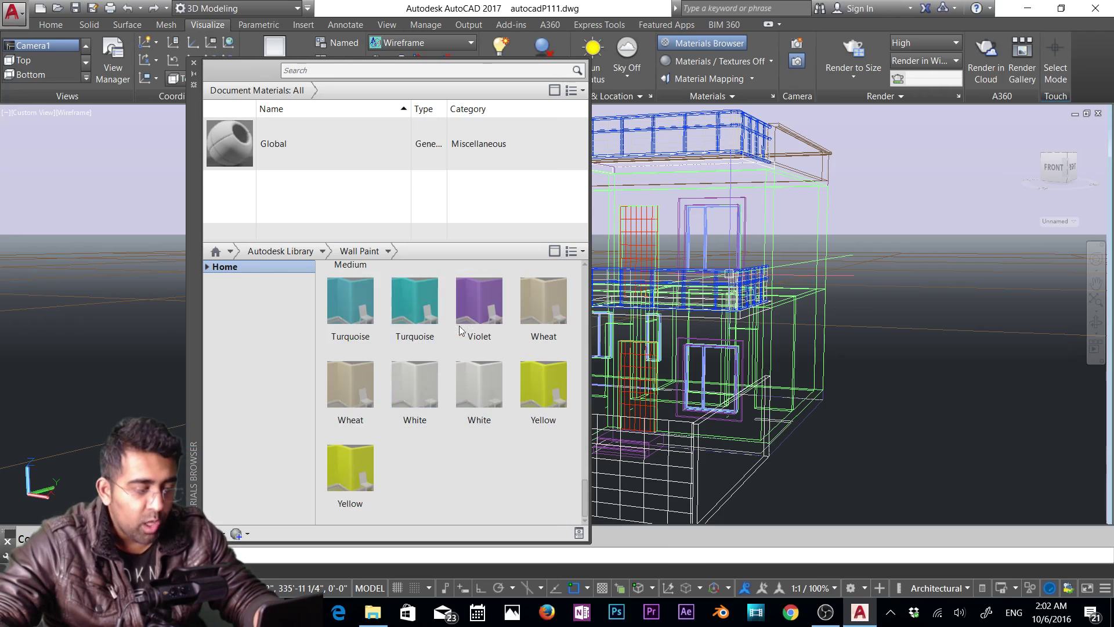
{"action": "left_click_drag", "start_coordinate": [421, 388], "coordinate": [295, 192]}
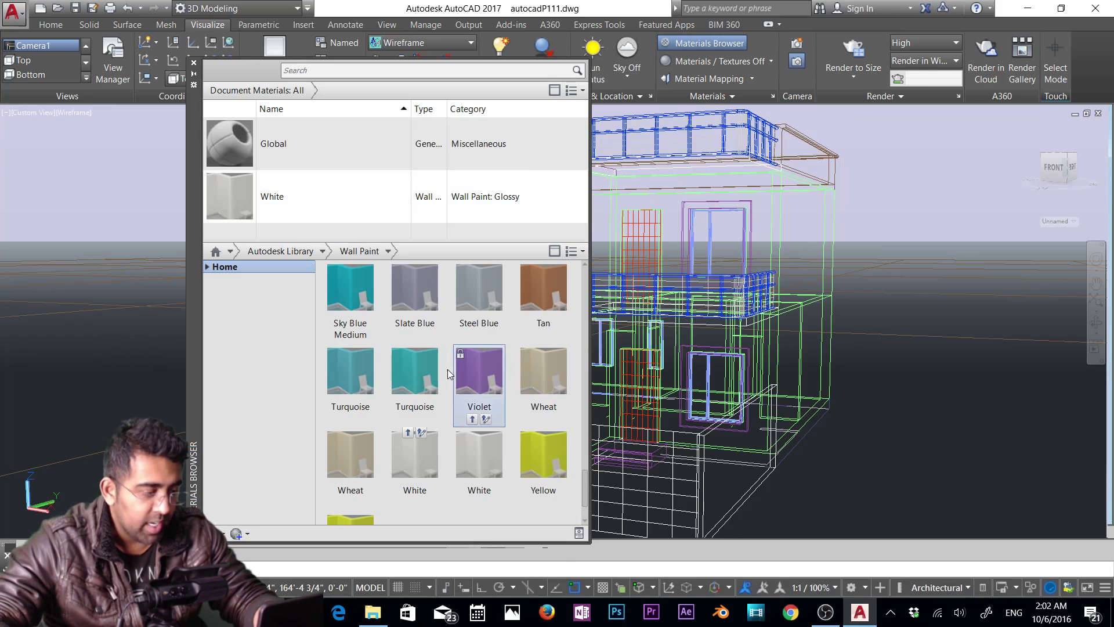
Add the Dark Blue glass from the Autodesk Library's Glass category to the document materials.
{"action": "scroll", "coordinate": [447, 369], "scroll_direction": "down", "scroll_amount": 1}
{"action": "scroll", "coordinate": [439, 388], "scroll_direction": "up", "scroll_amount": 5}
{"action": "scroll", "coordinate": [439, 388], "scroll_direction": "up", "scroll_amount": 10}
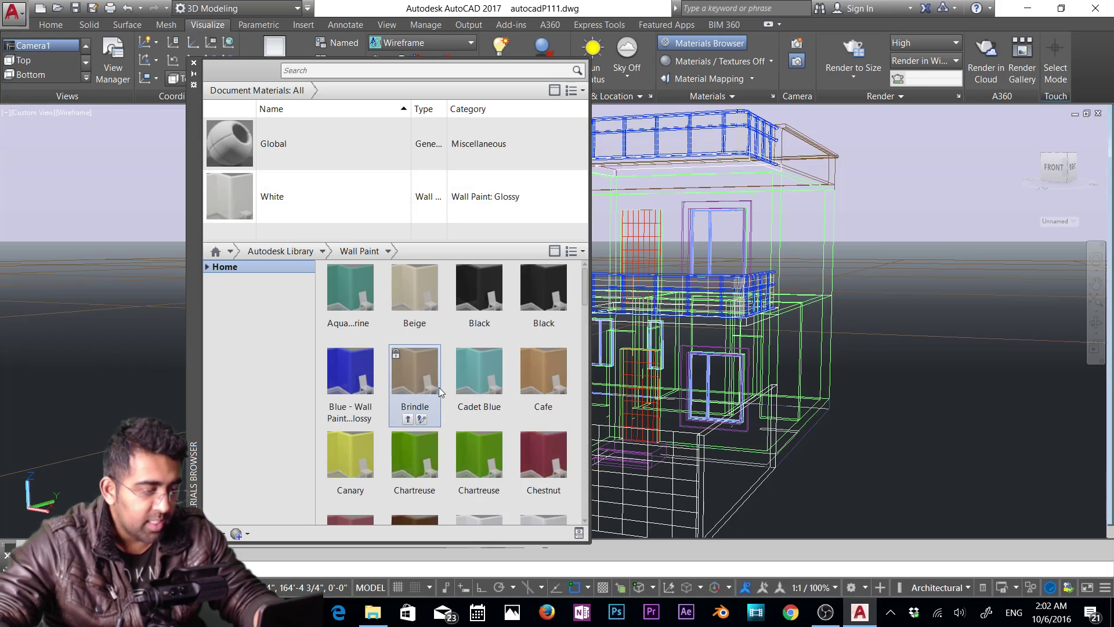
{"action": "left_click", "coordinate": [321, 252]}
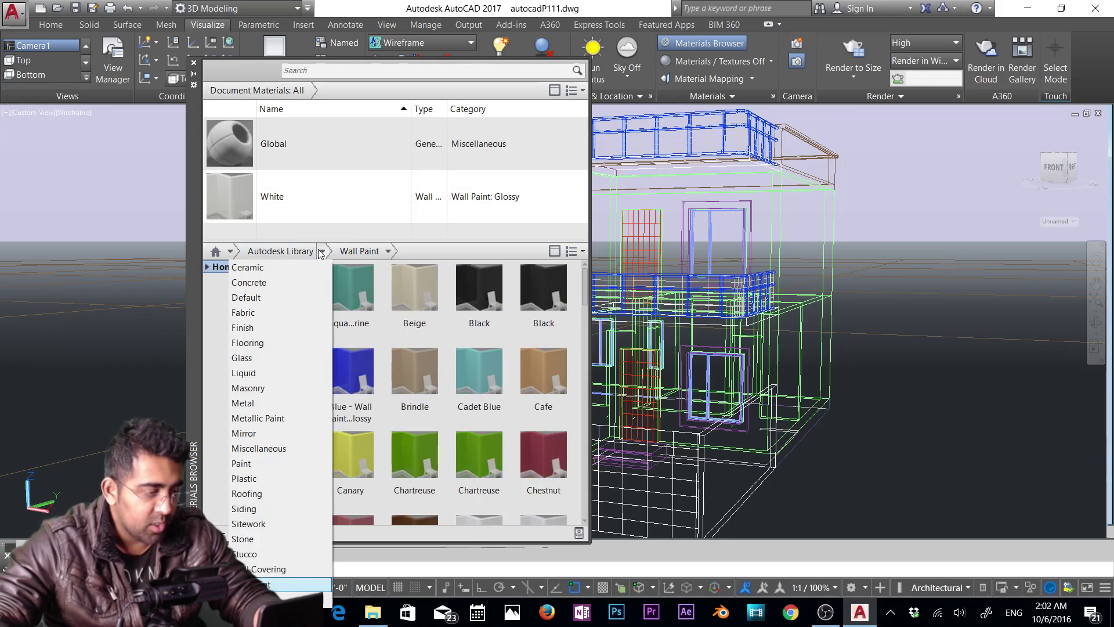
{"action": "left_click", "coordinate": [260, 358]}
{"action": "scroll", "coordinate": [477, 386], "scroll_direction": "down", "scroll_amount": 3}
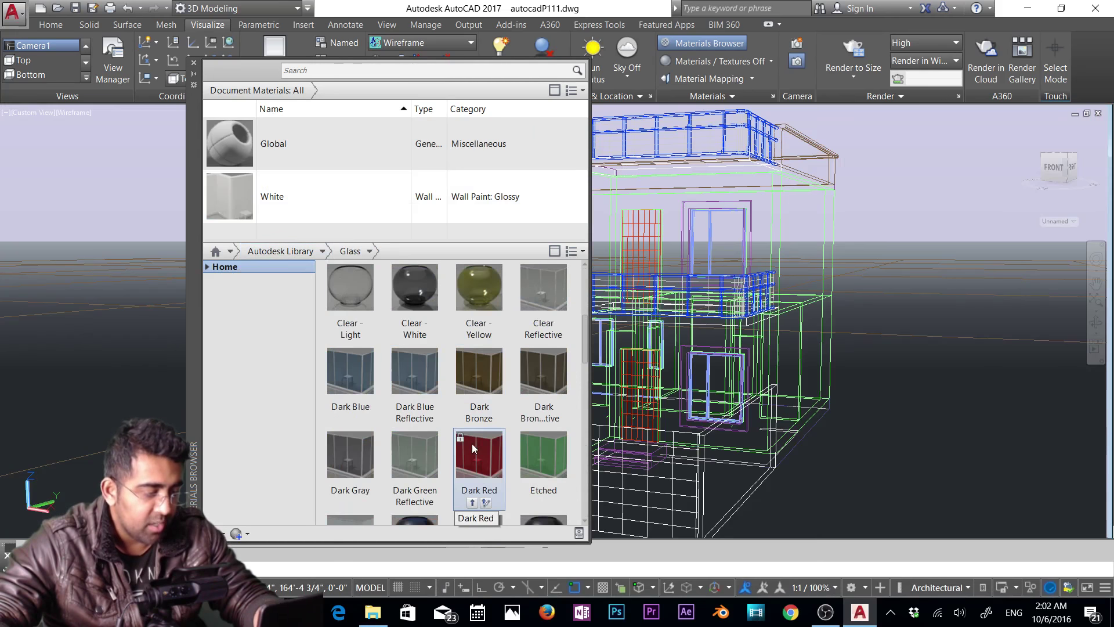
{"action": "scroll", "coordinate": [415, 383], "scroll_direction": "up", "scroll_amount": 3}
{"action": "scroll", "coordinate": [539, 406], "scroll_direction": "down", "scroll_amount": 3}
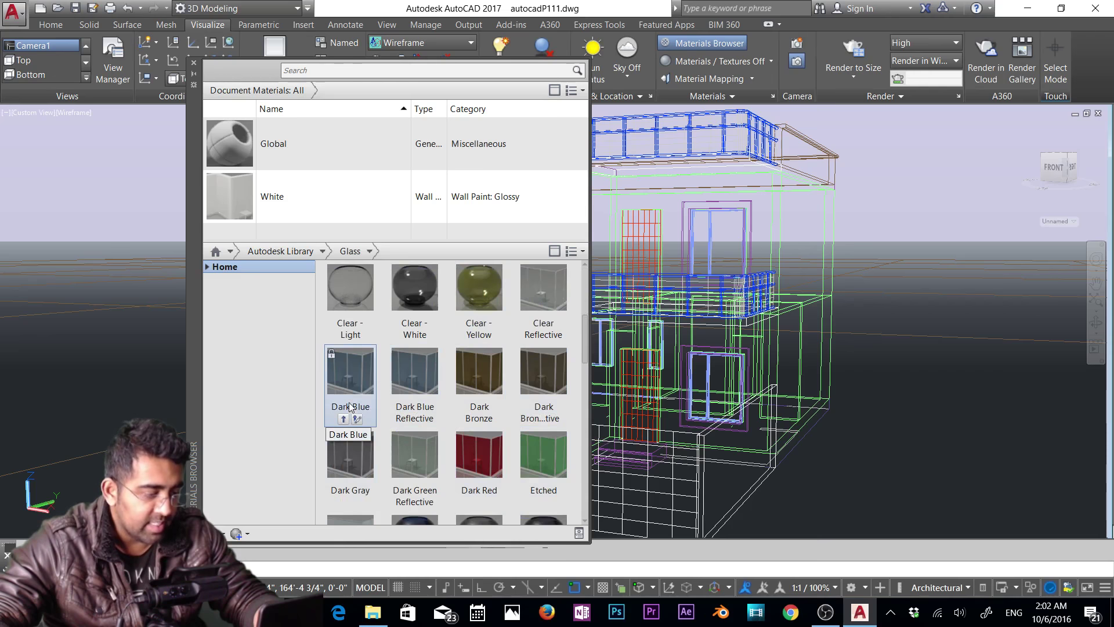
{"action": "left_click_drag", "start_coordinate": [360, 386], "coordinate": [317, 208]}
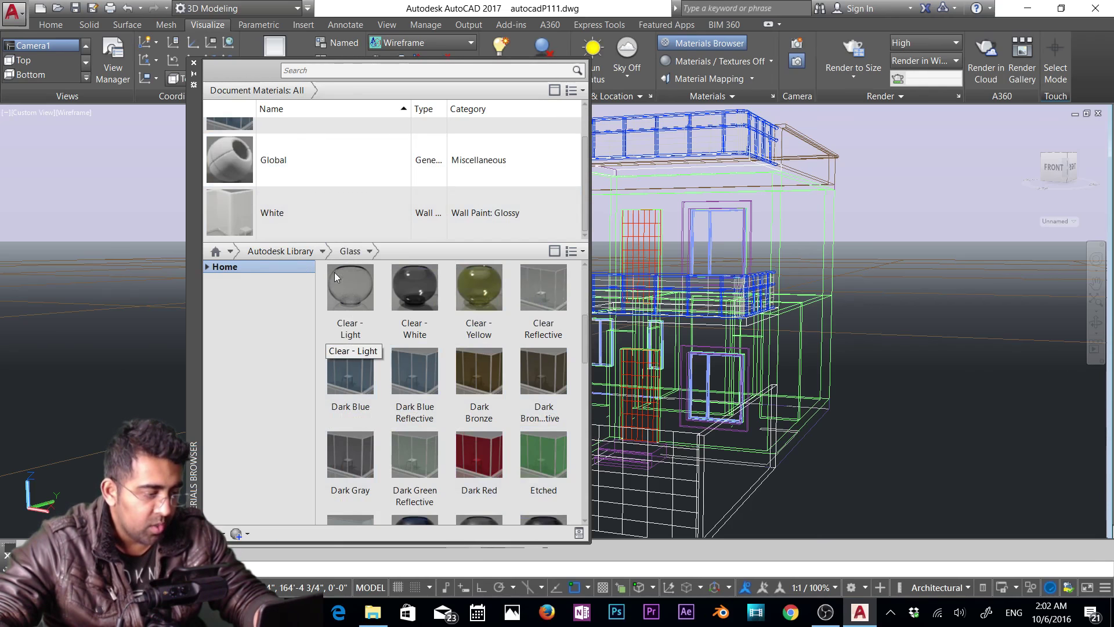
Add the Flaked Satin - Blue paint from the Autodesk Library's Metallic Paint category to the document materials.
{"action": "left_click", "coordinate": [323, 252]}
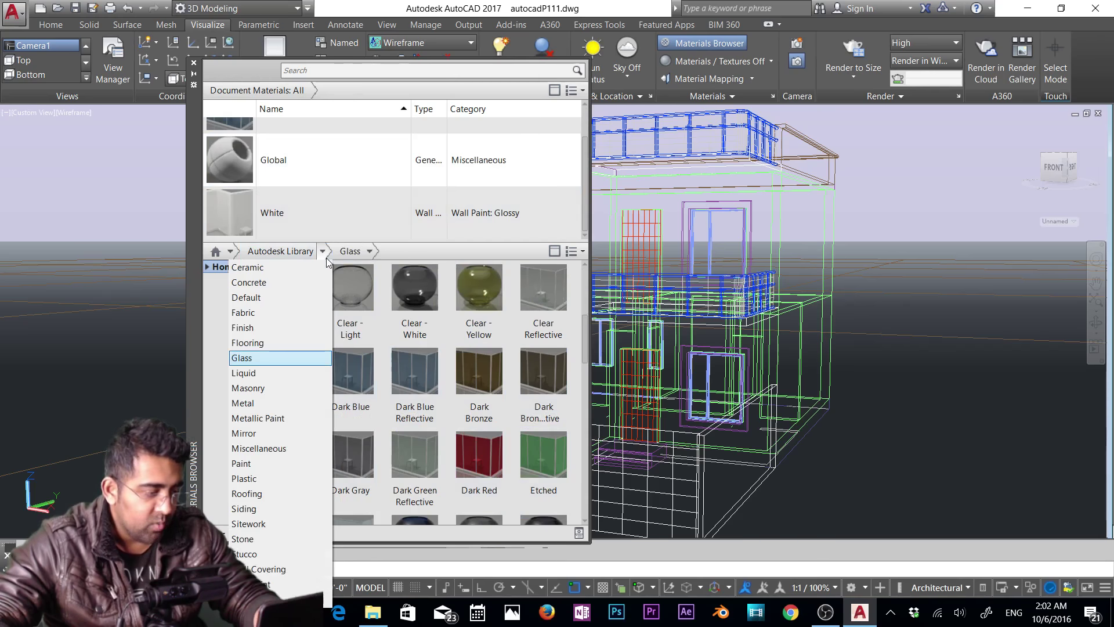
{"action": "left_click", "coordinate": [271, 418]}
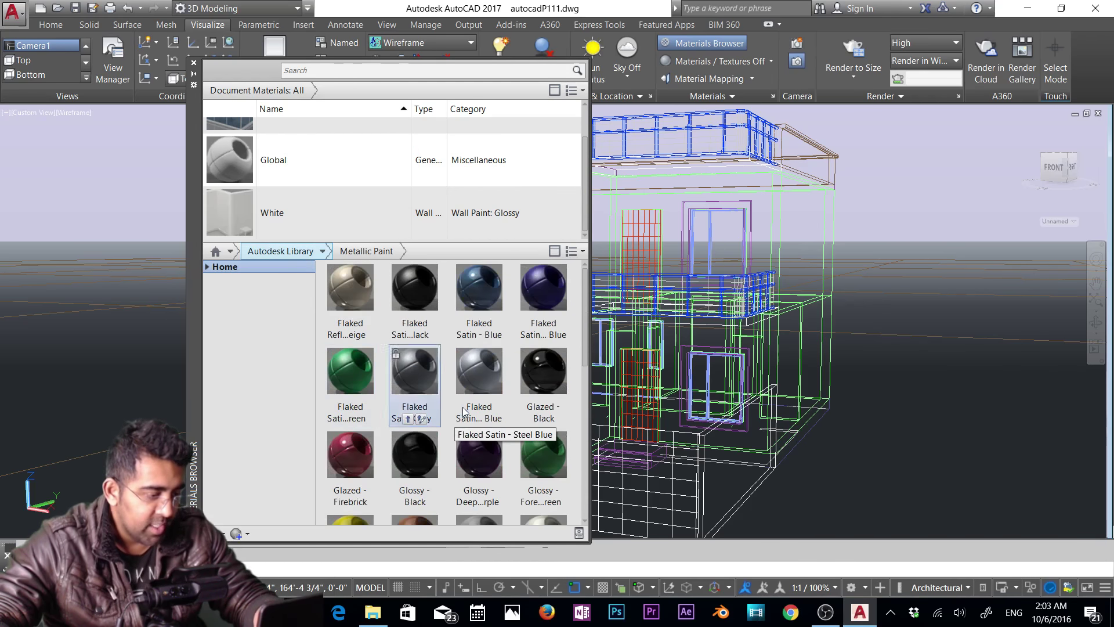
{"action": "scroll", "coordinate": [482, 385], "scroll_direction": "down", "scroll_amount": 3}
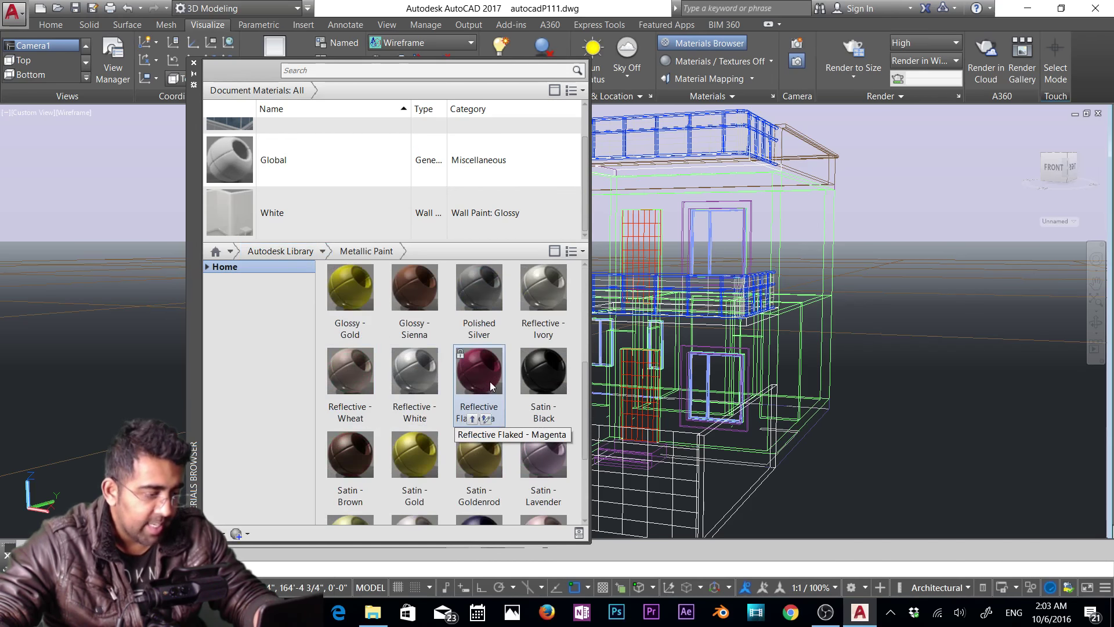
{"action": "scroll", "coordinate": [490, 386], "scroll_direction": "down", "scroll_amount": 2}
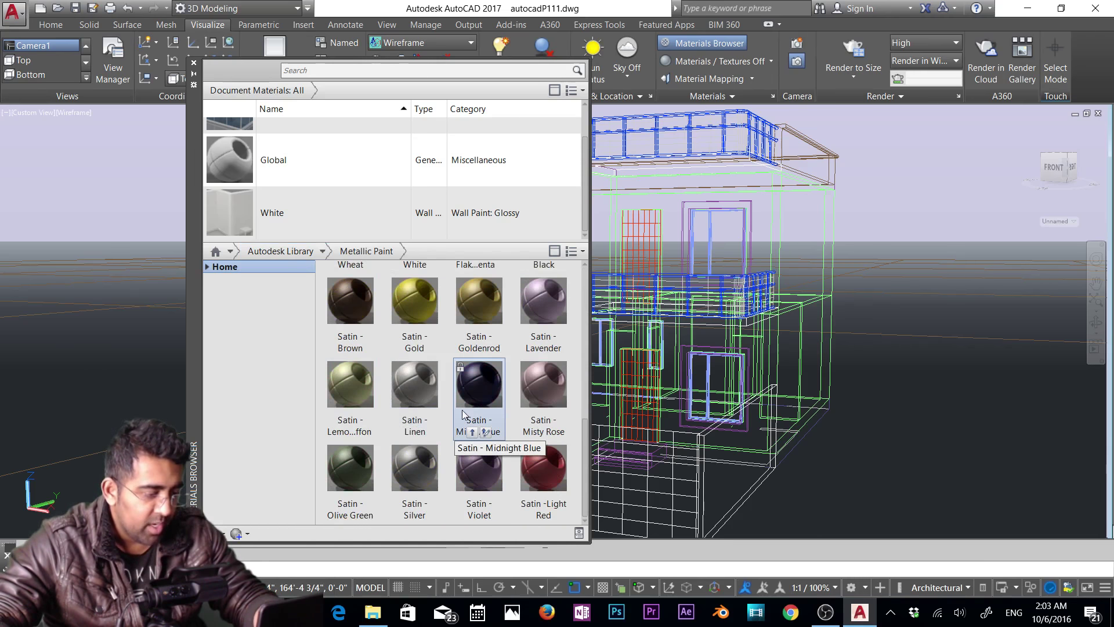
{"action": "scroll", "coordinate": [474, 398], "scroll_direction": "up", "scroll_amount": 3}
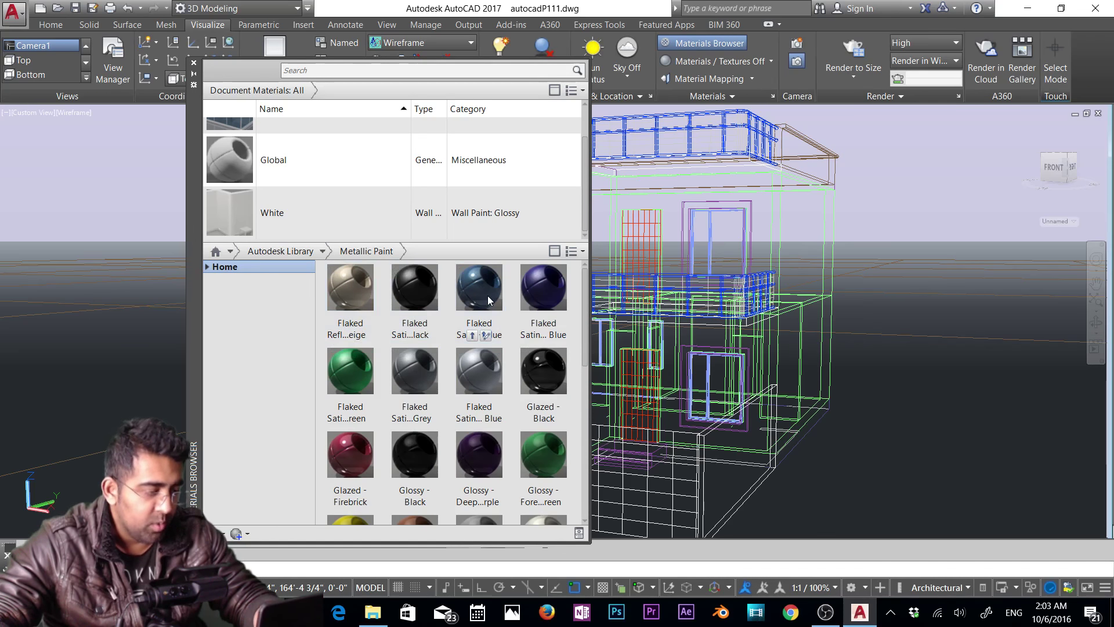
{"action": "left_click_drag", "start_coordinate": [481, 293], "coordinate": [340, 224]}
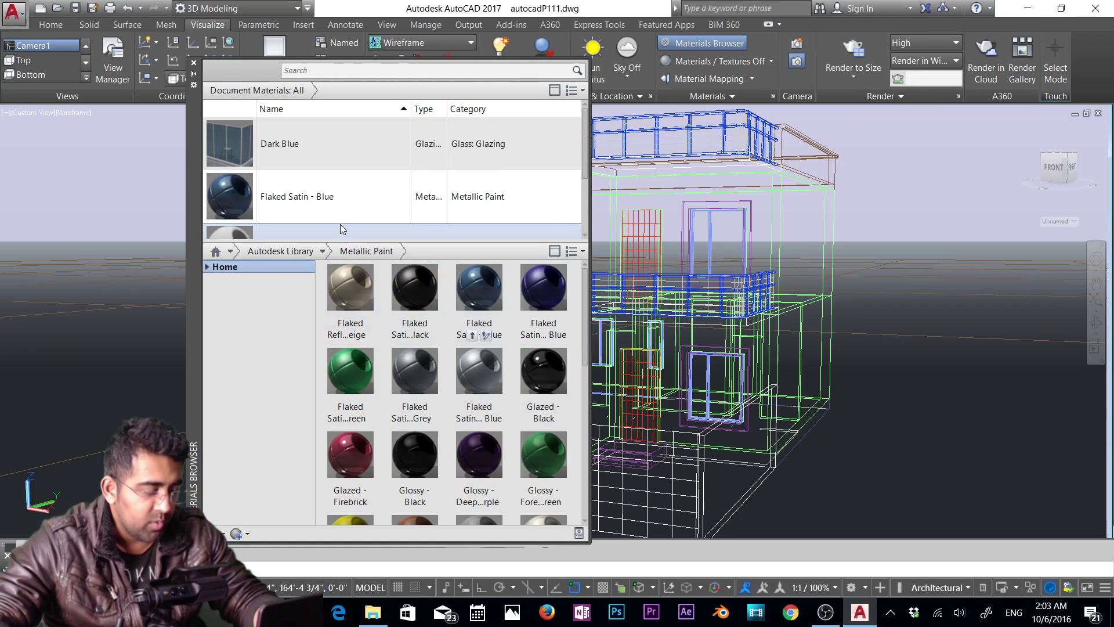
Add the Rubble - River Rock material from the Autodesk Library's Stone category to the document materials.
{"action": "left_click", "coordinate": [322, 250]}
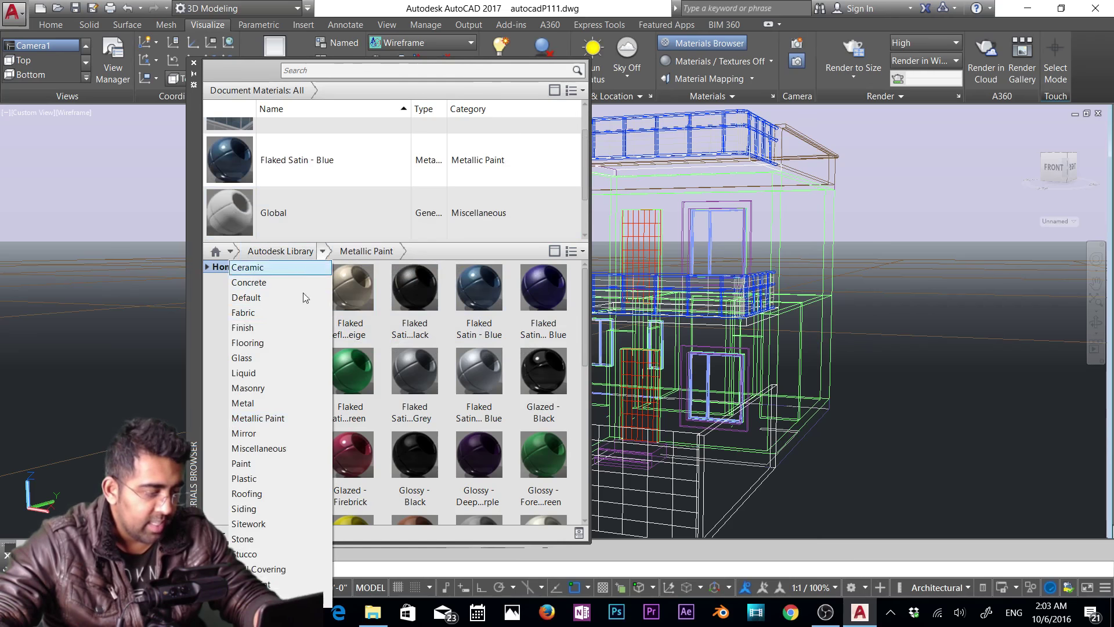
{"action": "left_click", "coordinate": [257, 542]}
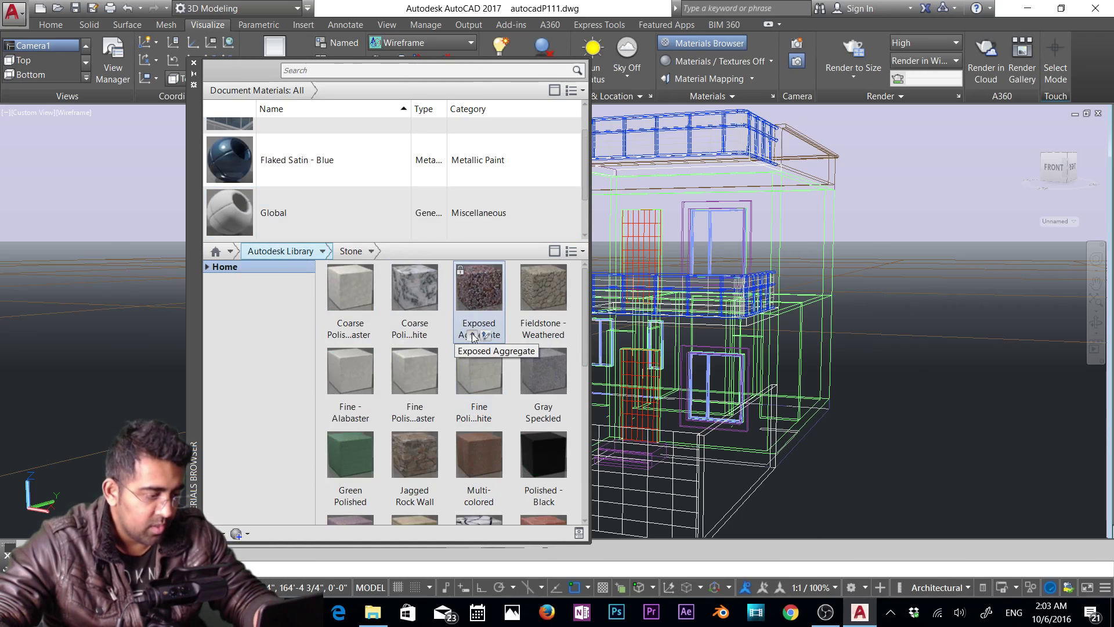
{"action": "scroll", "coordinate": [472, 340], "scroll_direction": "down", "scroll_amount": 3}
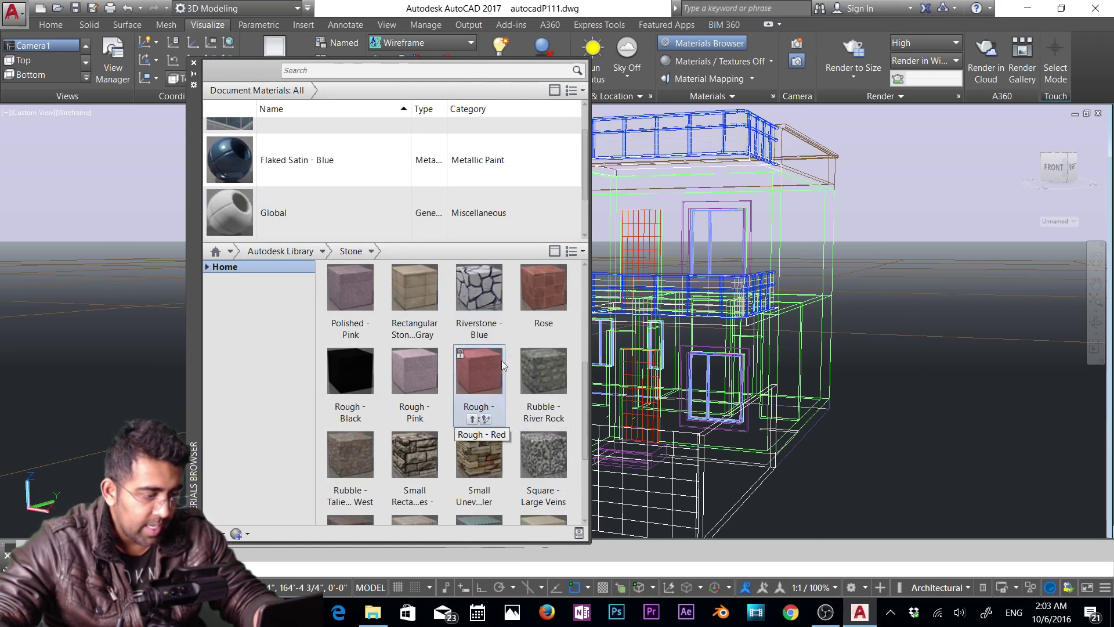
{"action": "left_click_drag", "start_coordinate": [541, 378], "coordinate": [296, 216]}
{"action": "scroll", "coordinate": [531, 442], "scroll_direction": "down", "scroll_amount": 2}
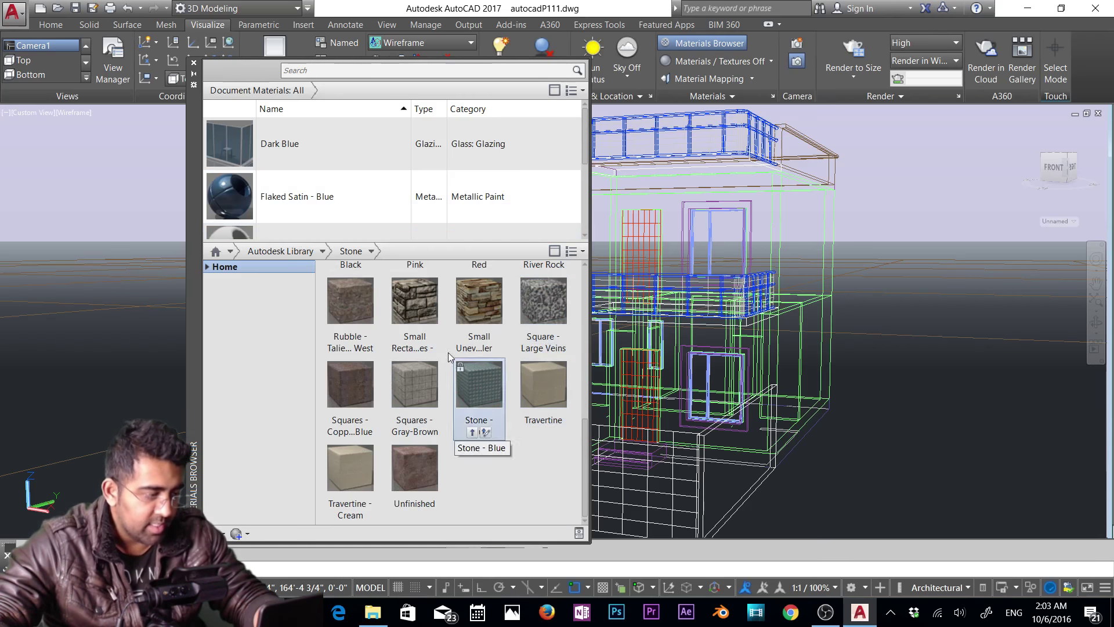
{"action": "scroll", "coordinate": [393, 332], "scroll_direction": "up", "scroll_amount": 5}
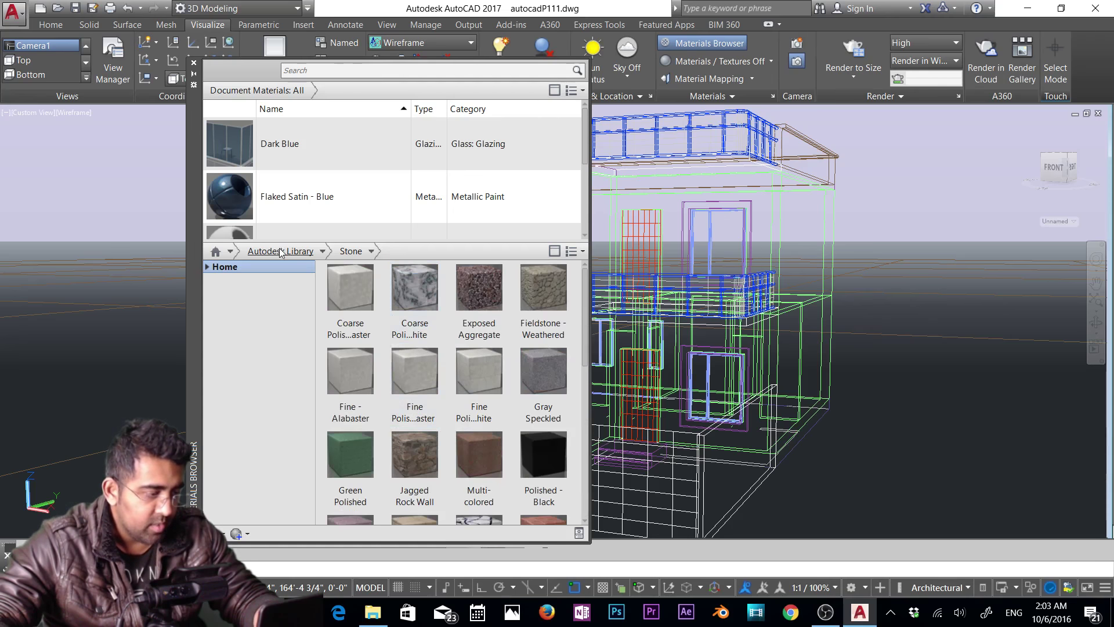
Add the White material from the Autodesk Library's Paint category to the document materials.
{"action": "left_click", "coordinate": [322, 251]}
{"action": "left_click", "coordinate": [263, 446]}
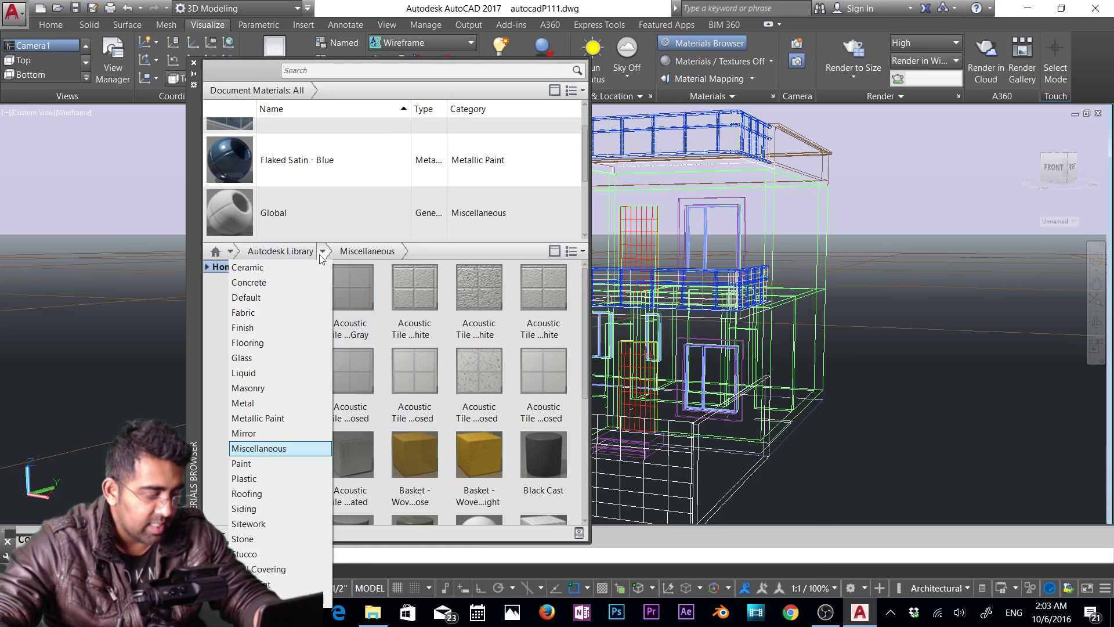
{"action": "left_click", "coordinate": [266, 464]}
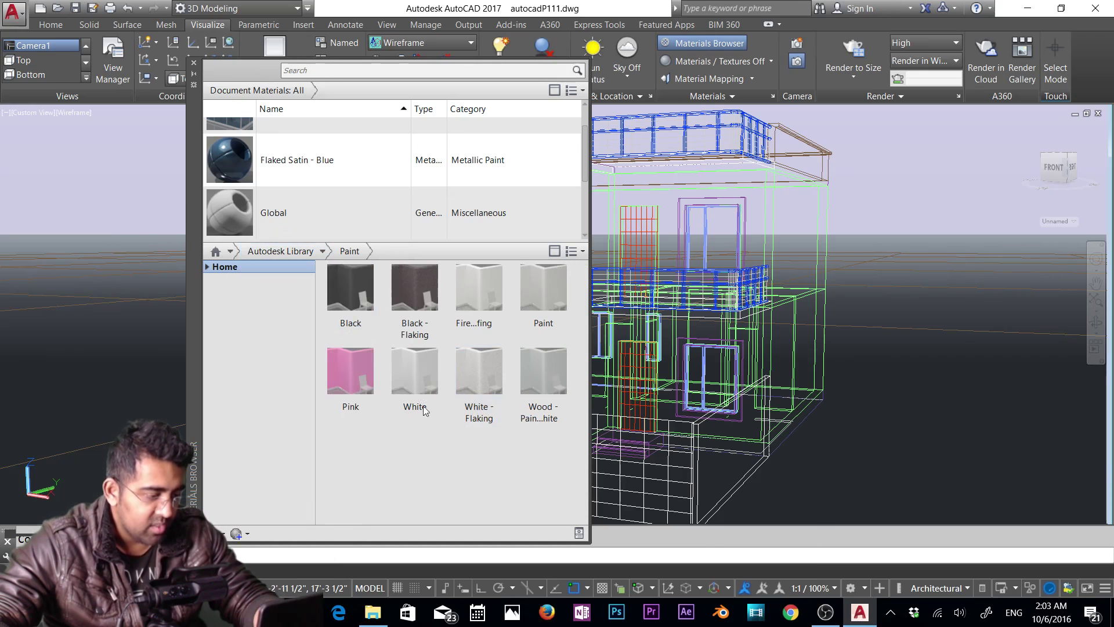
{"action": "mouse_move", "coordinate": [425, 400]}
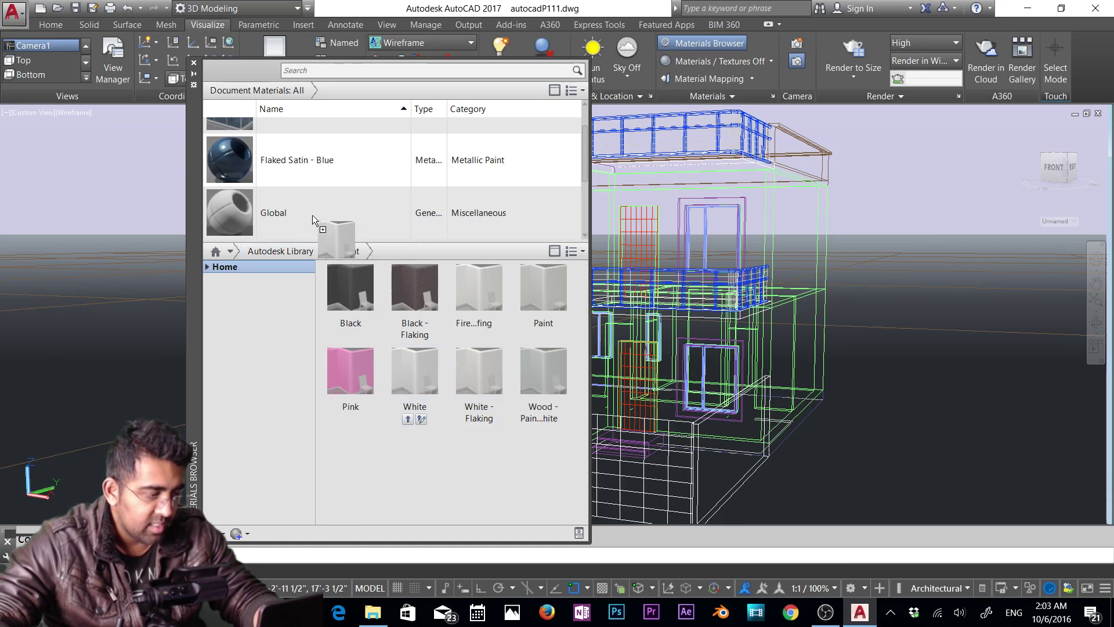
Search the materials for "grass", add Grass - Bermuda to the document materials, and clear the search.
{"action": "left_click", "coordinate": [323, 251]}
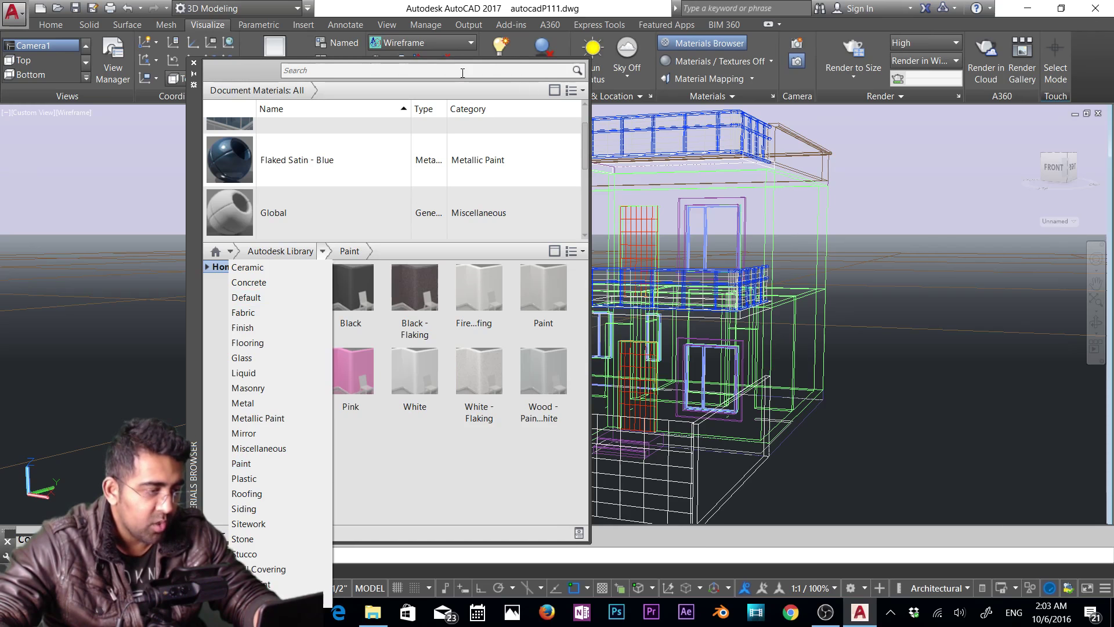
{"action": "left_click", "coordinate": [463, 71]}
{"action": "type", "text": "grass"}
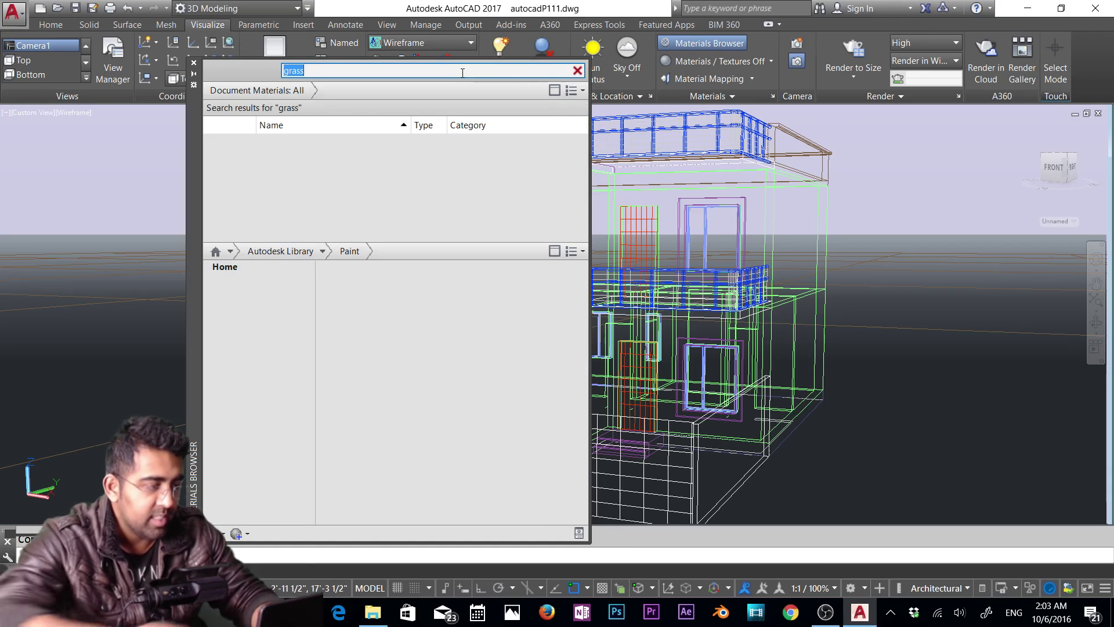
{"action": "key", "text": "Return"}
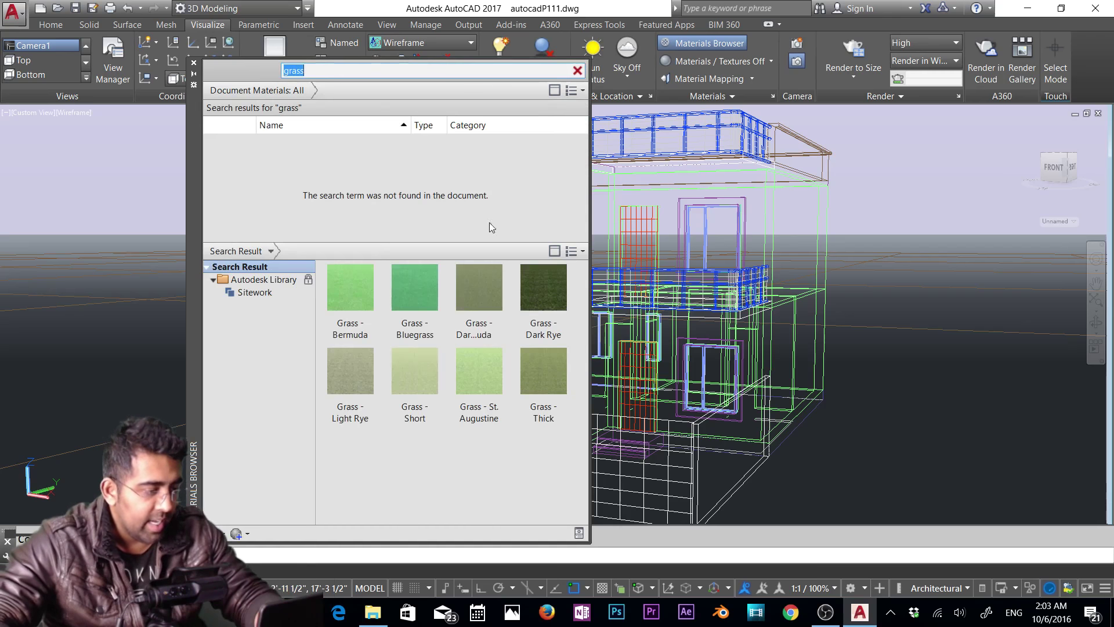
{"action": "left_click_drag", "start_coordinate": [377, 288], "coordinate": [325, 191]}
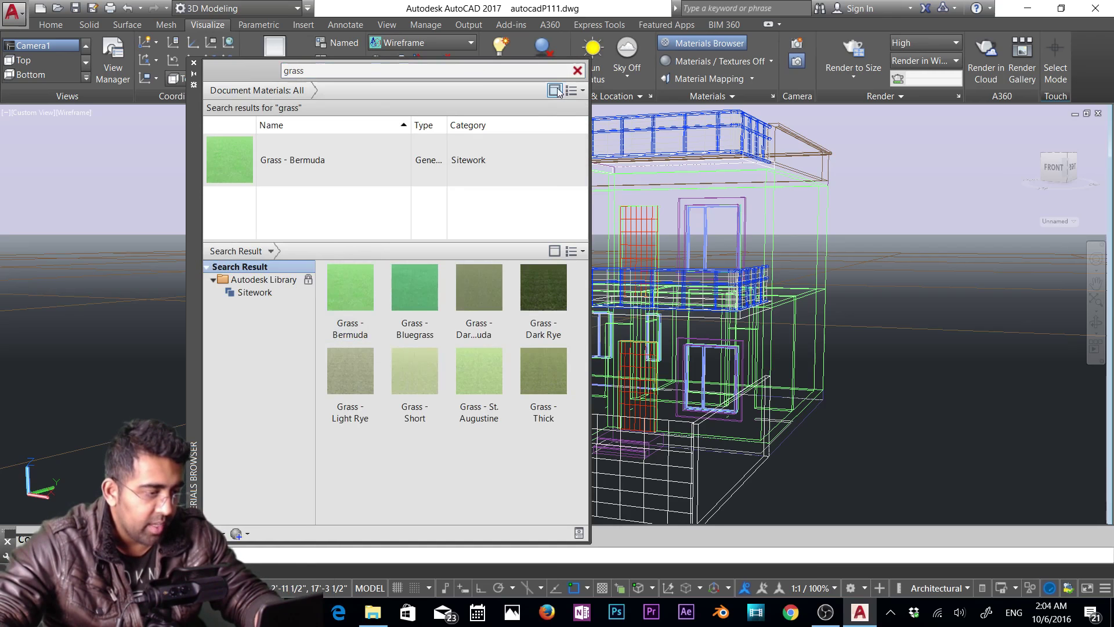
{"action": "left_click", "coordinate": [577, 71]}
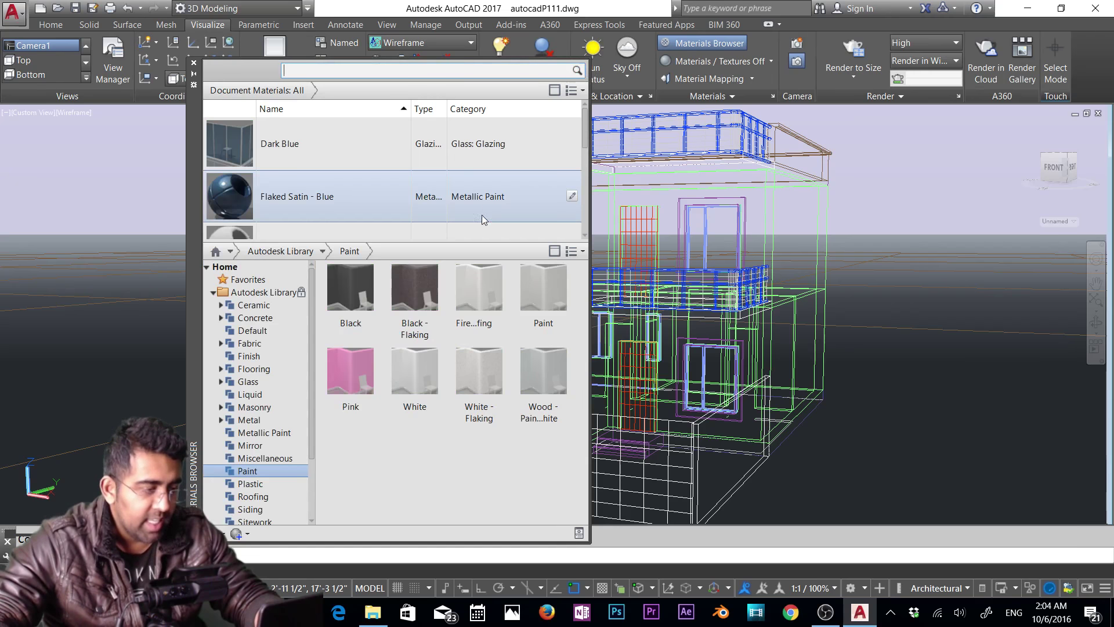
Move the Materials Browser away from the house and show the model in the Realistic visual style.
{"action": "left_click_drag", "start_coordinate": [188, 113], "coordinate": [57, 99]}
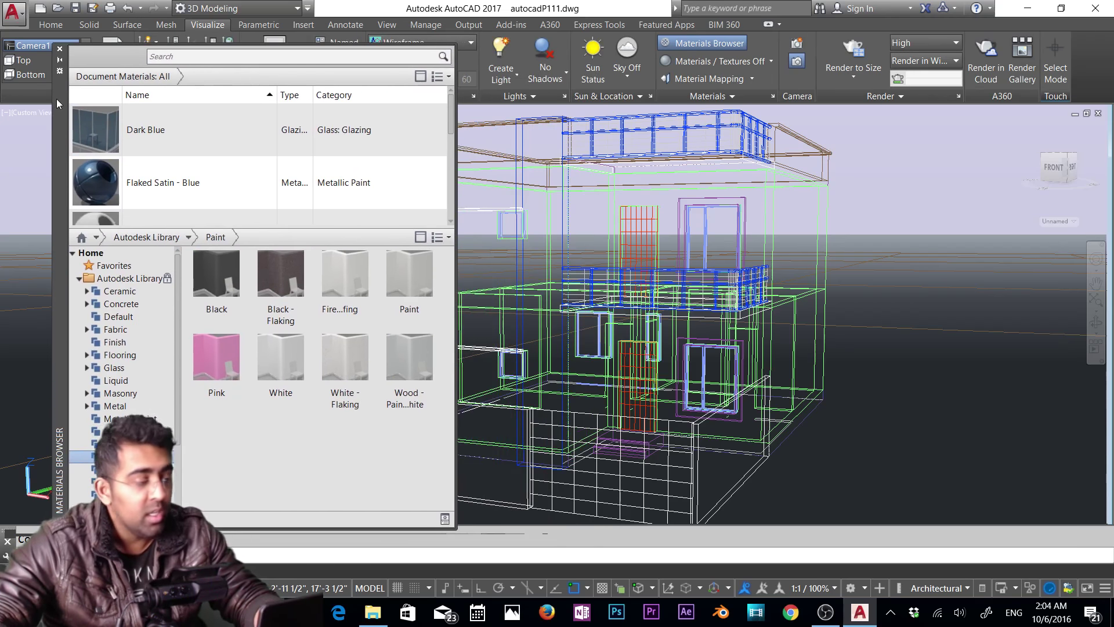
{"action": "left_click_drag", "start_coordinate": [63, 106], "coordinate": [54, 111]}
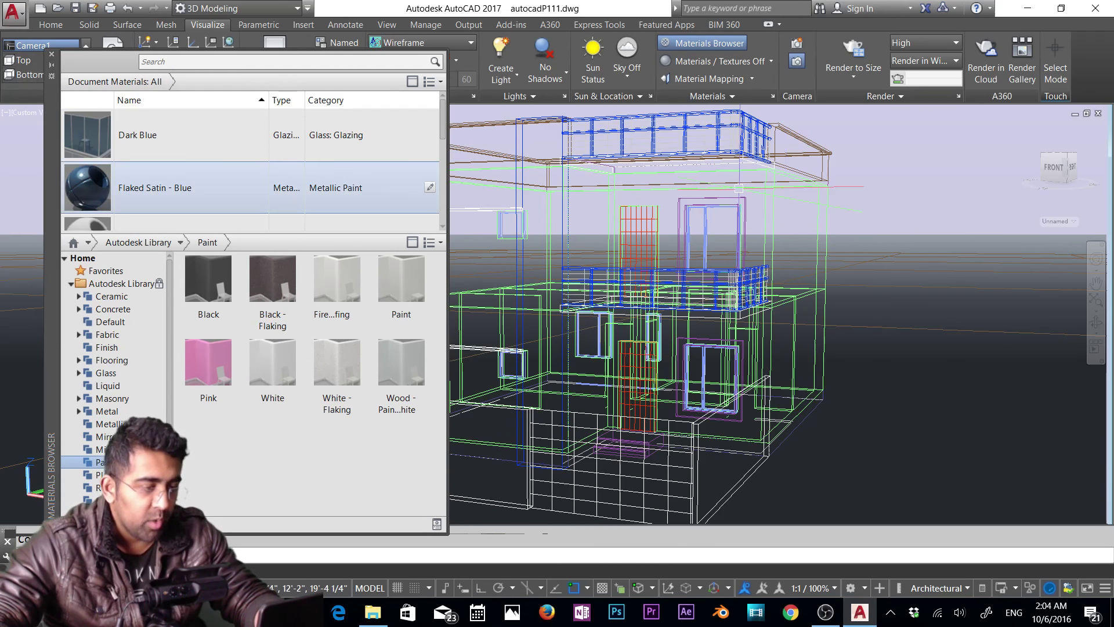
{"action": "left_click", "coordinate": [446, 46]}
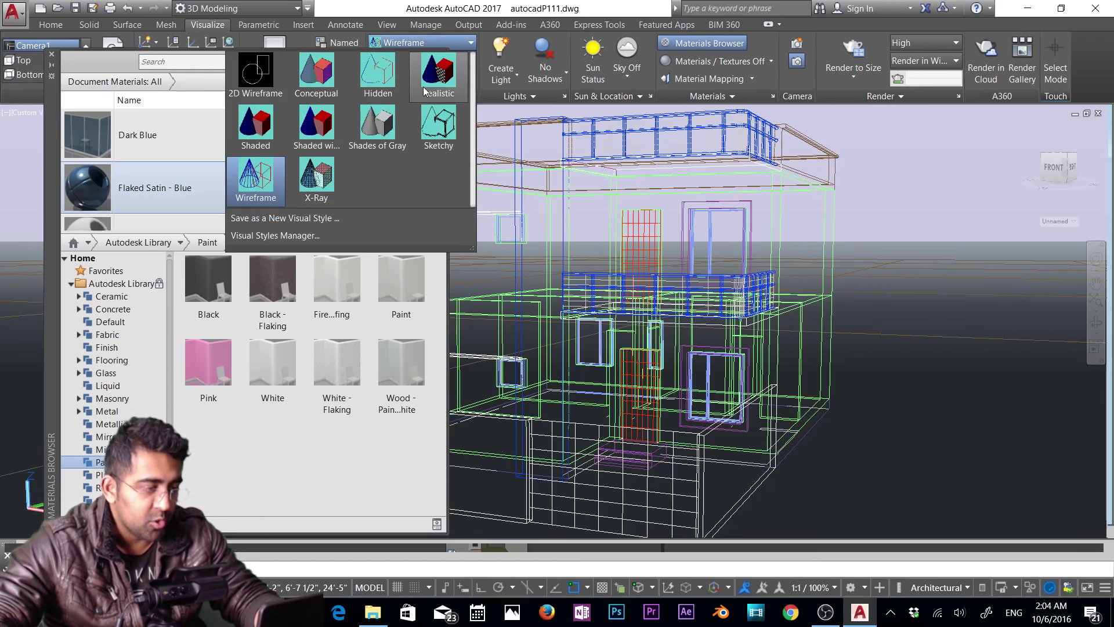
{"action": "left_click", "coordinate": [432, 87]}
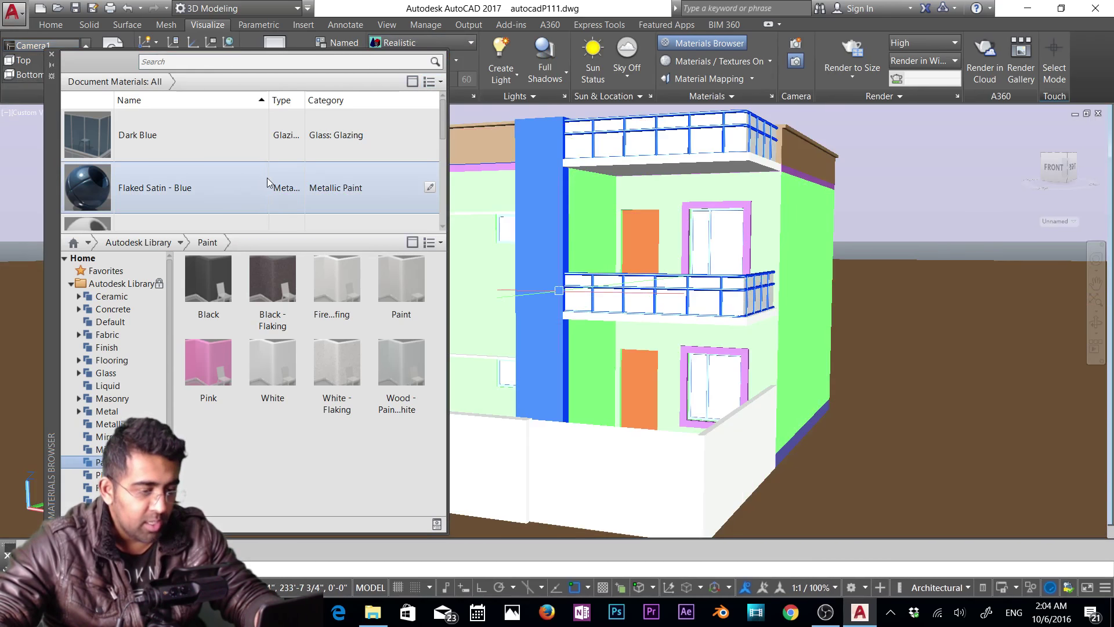
Apply the glossy White wall paint from the document materials to the green front and side walls of the house.
{"action": "scroll", "coordinate": [183, 169], "scroll_direction": "down", "scroll_amount": 3}
{"action": "scroll", "coordinate": [164, 175], "scroll_direction": "down", "scroll_amount": 3}
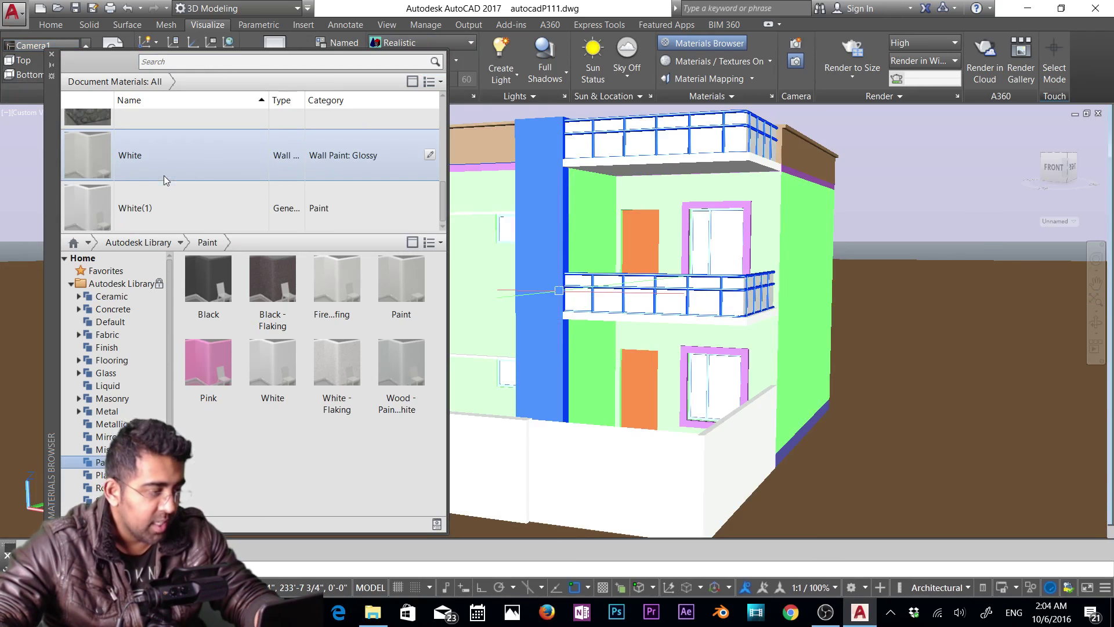
{"action": "left_click", "coordinate": [132, 152]}
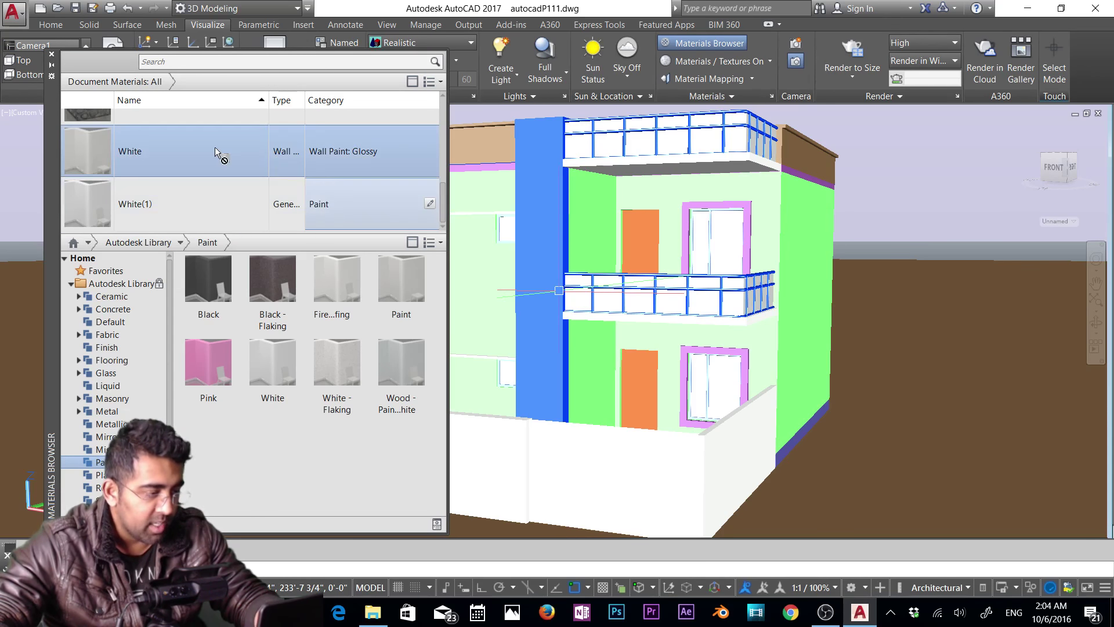
{"action": "left_click_drag", "start_coordinate": [215, 148], "coordinate": [583, 186]}
{"action": "left_click_drag", "start_coordinate": [787, 221], "coordinate": [787, 221]}
{"action": "left_click_drag", "start_coordinate": [154, 165], "coordinate": [787, 349]}
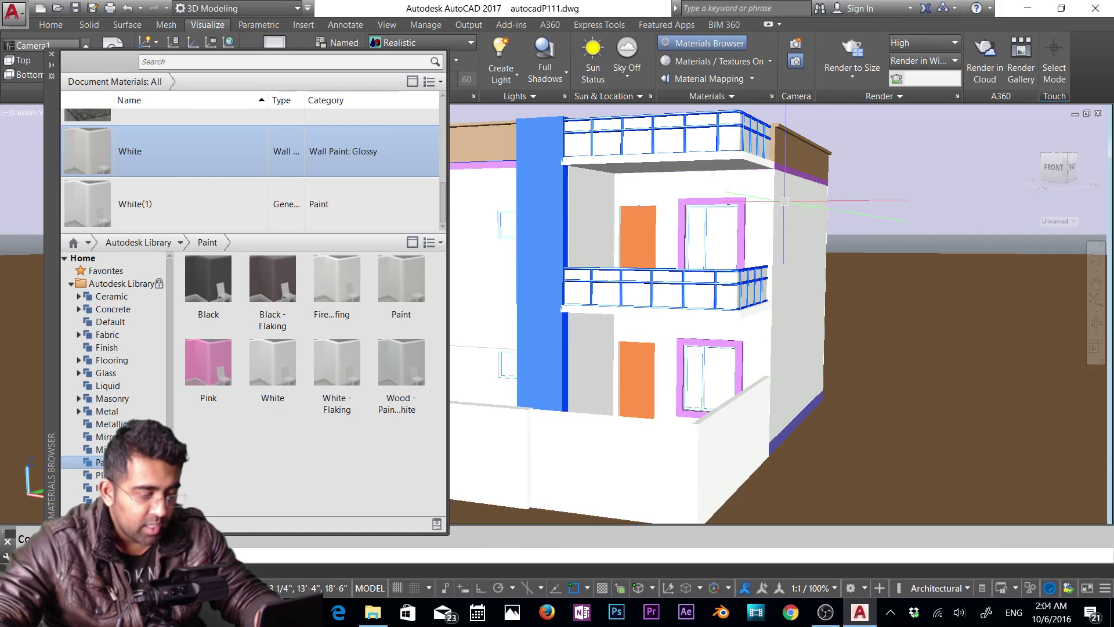
Apply the Rubble - River Rock stone to the two tall blue front columns and the blue panel below the upper window.
{"action": "middle_click_drag", "start_coordinate": [784, 201], "coordinate": [737, 298], "text": "shift"}
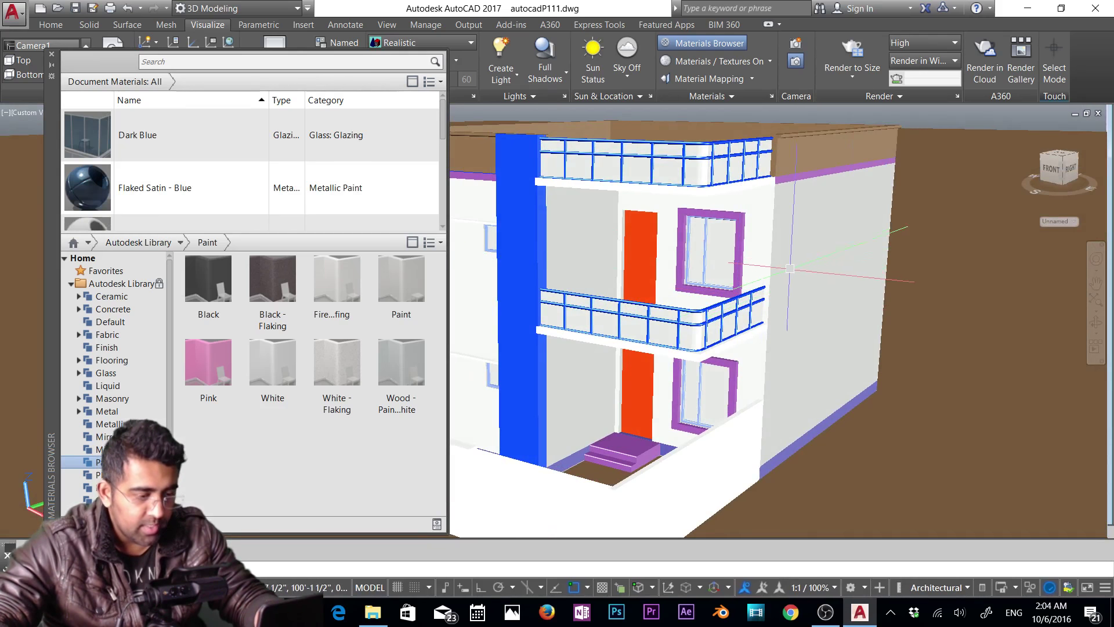
{"action": "middle_click_drag", "start_coordinate": [793, 270], "coordinate": [810, 275], "text": "shift"}
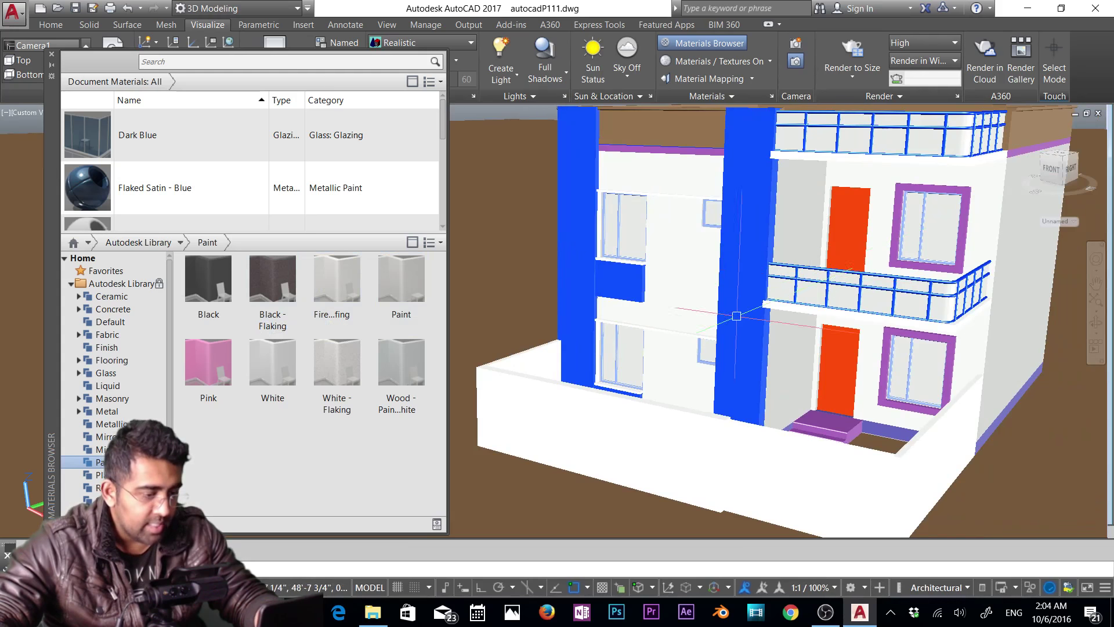
{"action": "scroll", "coordinate": [174, 191], "scroll_direction": "down", "scroll_amount": 10}
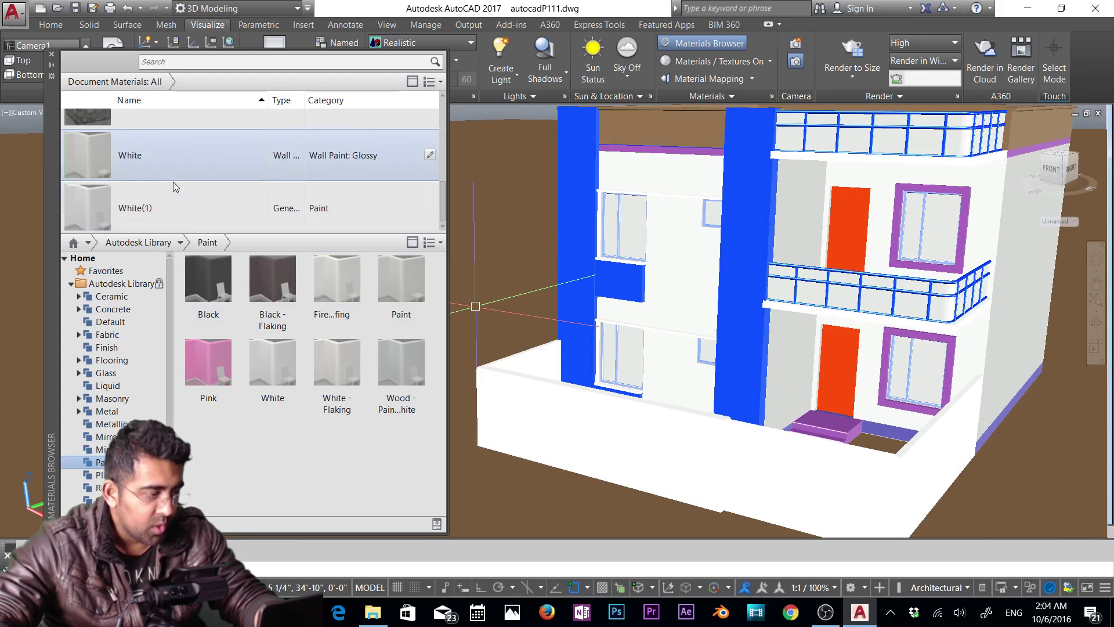
{"action": "scroll", "coordinate": [173, 182], "scroll_direction": "up", "scroll_amount": 3}
{"action": "left_click", "coordinate": [130, 218]}
{"action": "left_click_drag", "start_coordinate": [137, 208], "coordinate": [383, 232]}
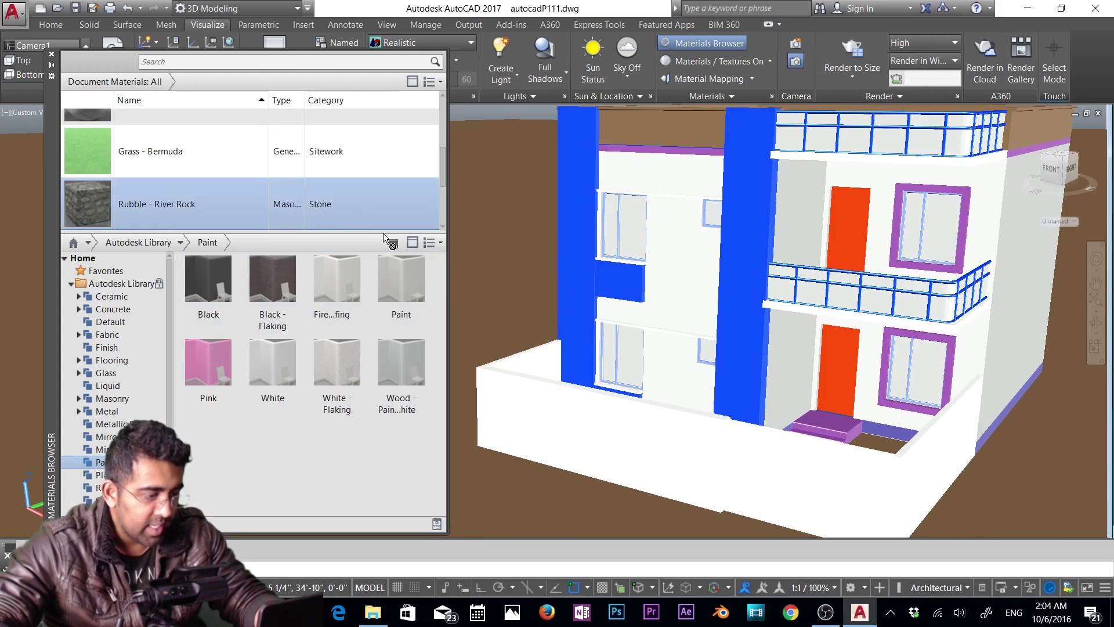
{"action": "left_click_drag", "start_coordinate": [554, 220], "coordinate": [577, 221]}
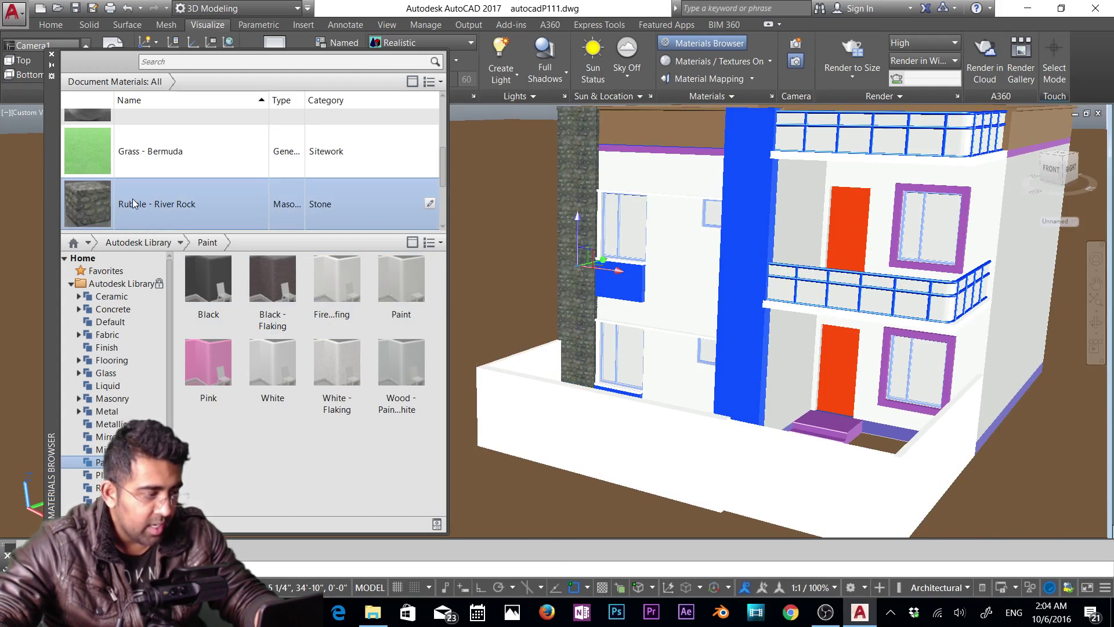
{"action": "left_click_drag", "start_coordinate": [743, 217], "coordinate": [745, 218]}
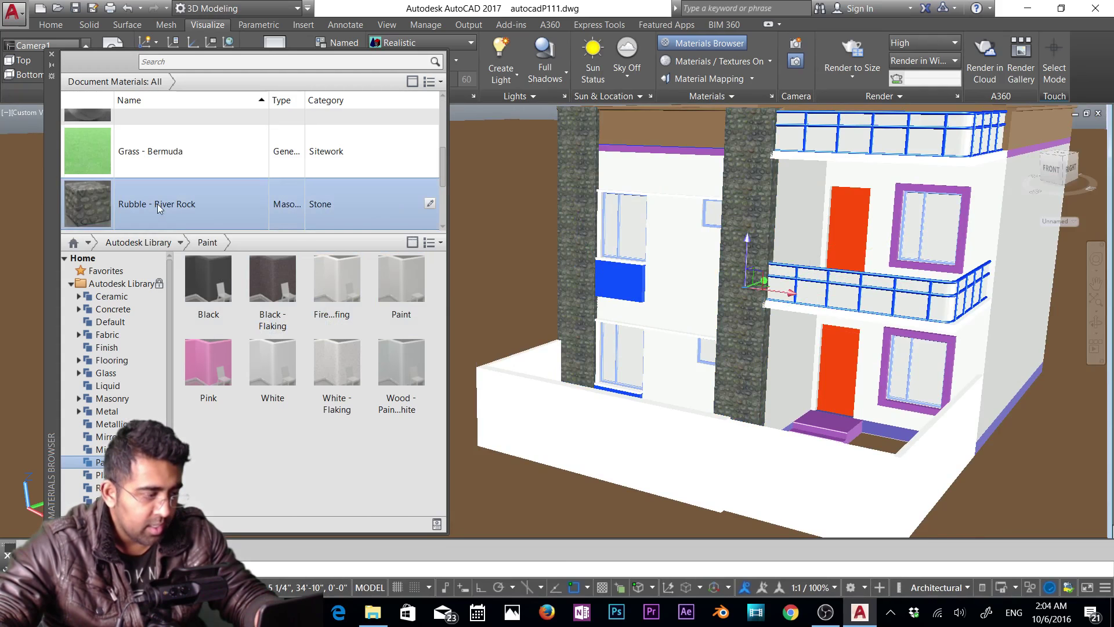
{"action": "left_click_drag", "start_coordinate": [158, 203], "coordinate": [620, 282]}
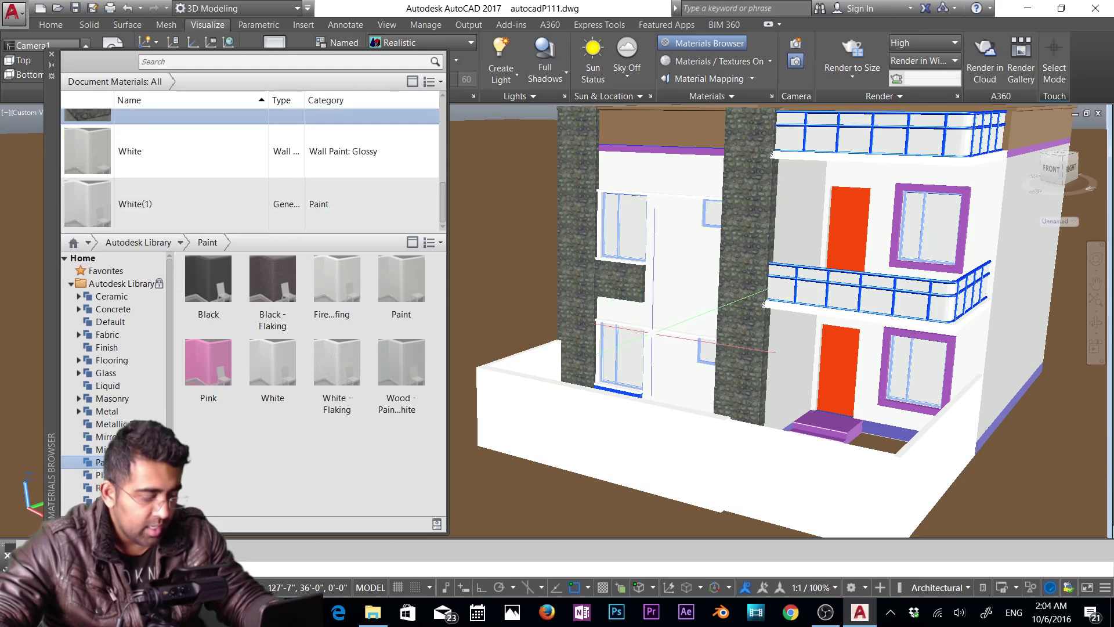
Apply the Rubble - River Rock stone to the blue panel below the lower window and the brown parapet along the roof.
{"action": "middle_click_drag", "start_coordinate": [652, 335], "coordinate": [638, 355], "text": "shift"}
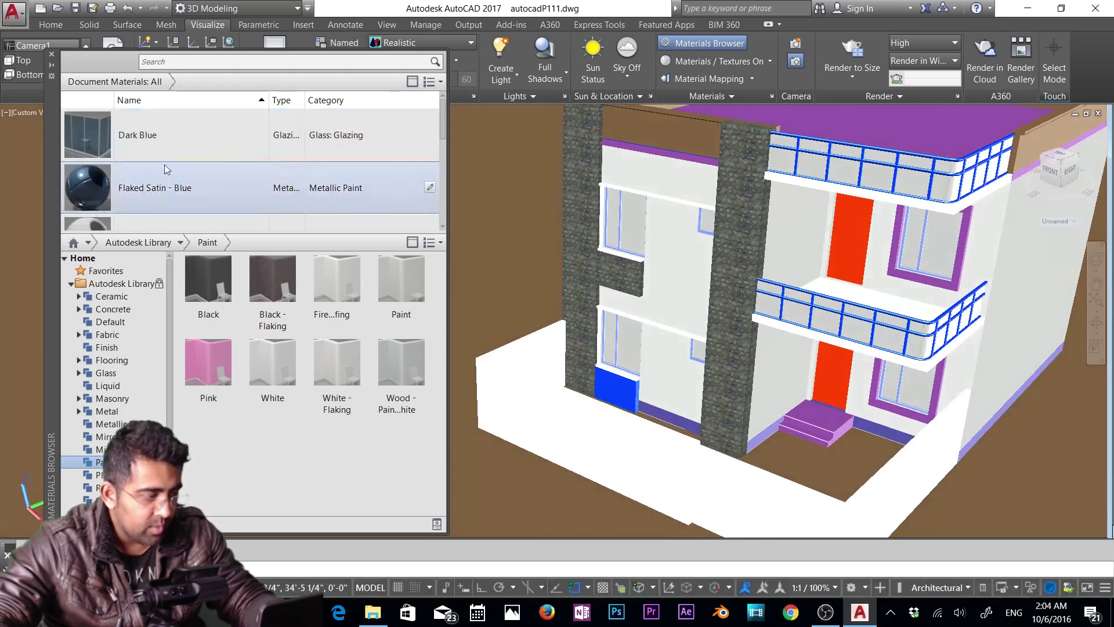
{"action": "scroll", "coordinate": [140, 194], "scroll_direction": "down", "scroll_amount": 4}
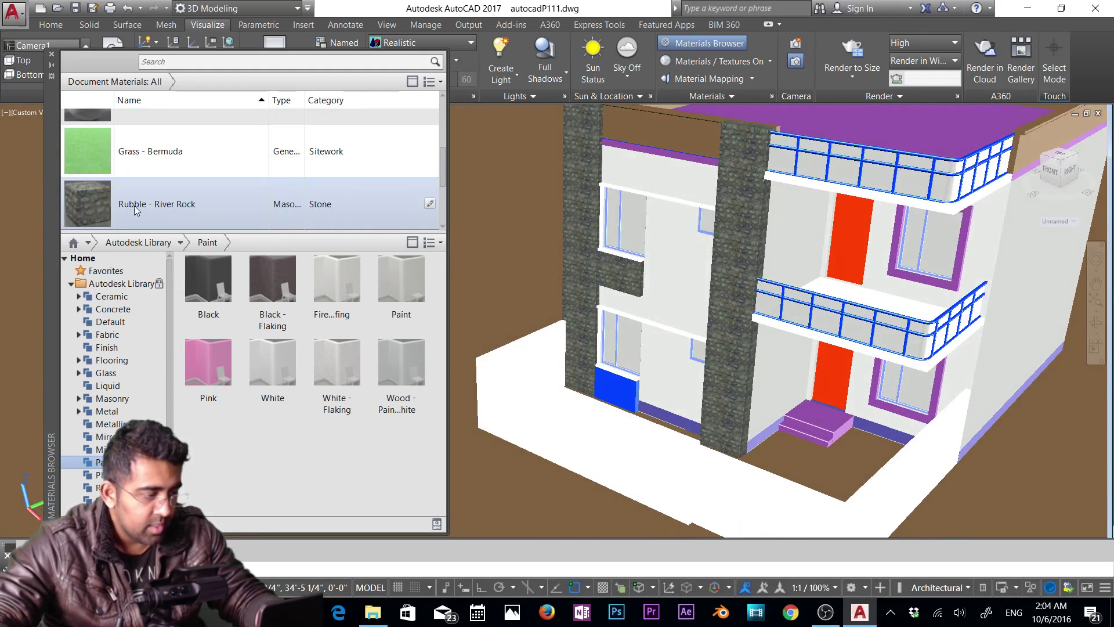
{"action": "left_click_drag", "start_coordinate": [134, 205], "coordinate": [623, 405]}
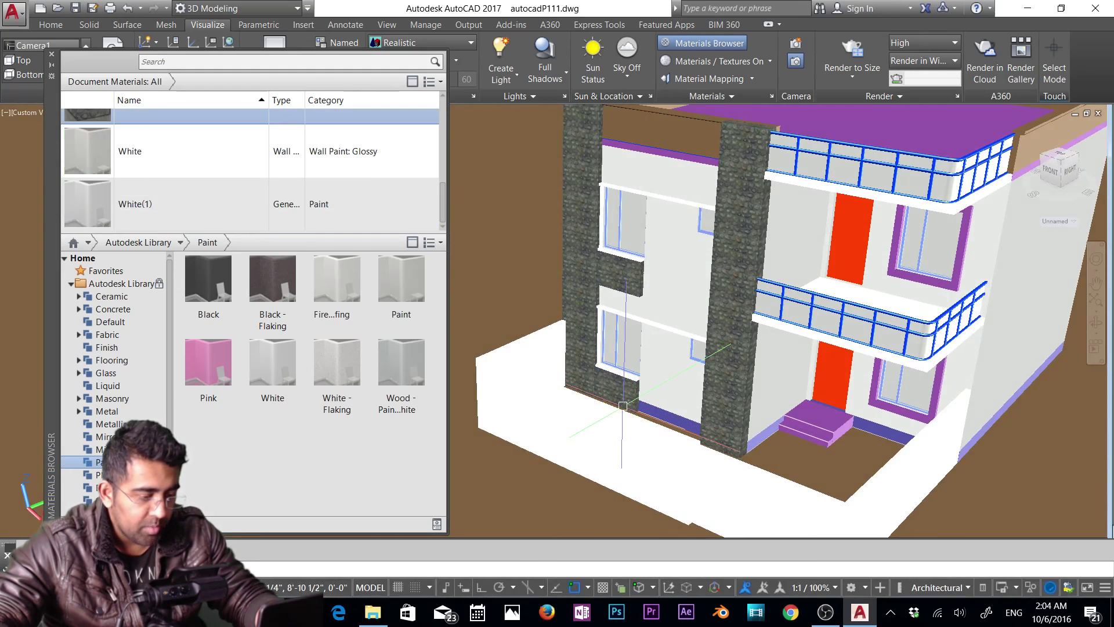
{"action": "scroll", "coordinate": [139, 174], "scroll_direction": "up", "scroll_amount": 1}
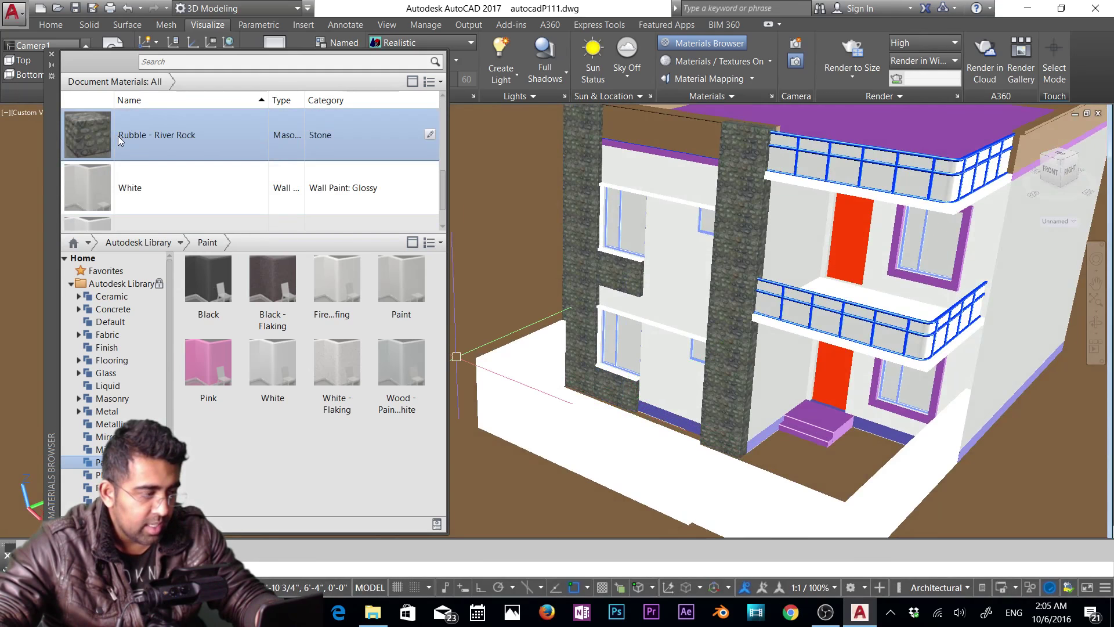
{"action": "left_click", "coordinate": [698, 140]}
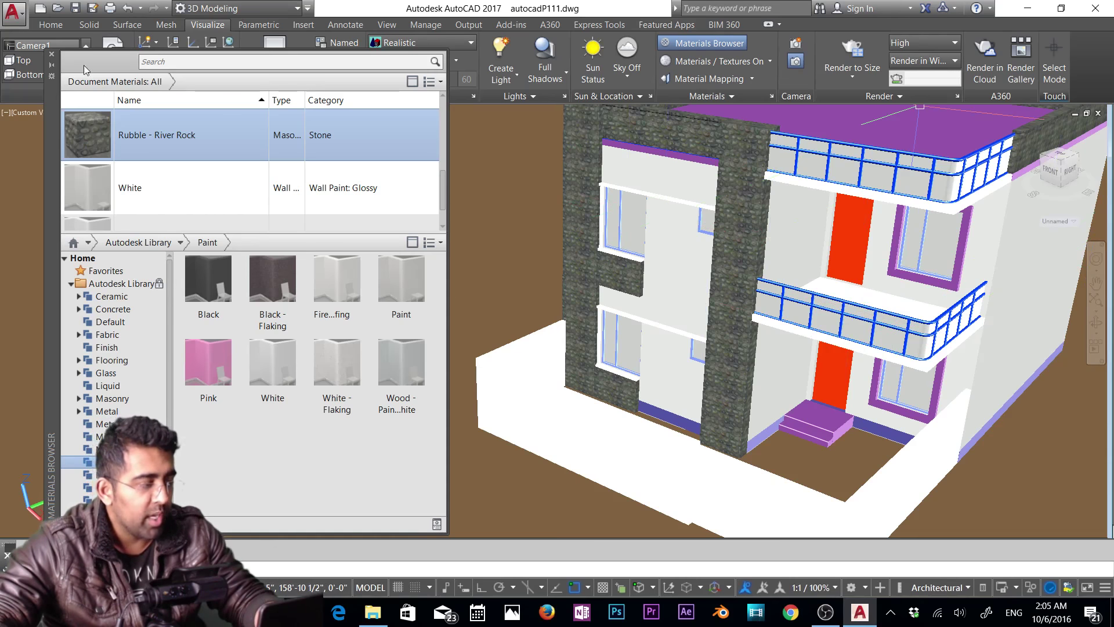
Close the Materials Browser and attach the Dark Blue glazing material to the Glass layer with Attach By Layer.
{"action": "left_click", "coordinate": [702, 43]}
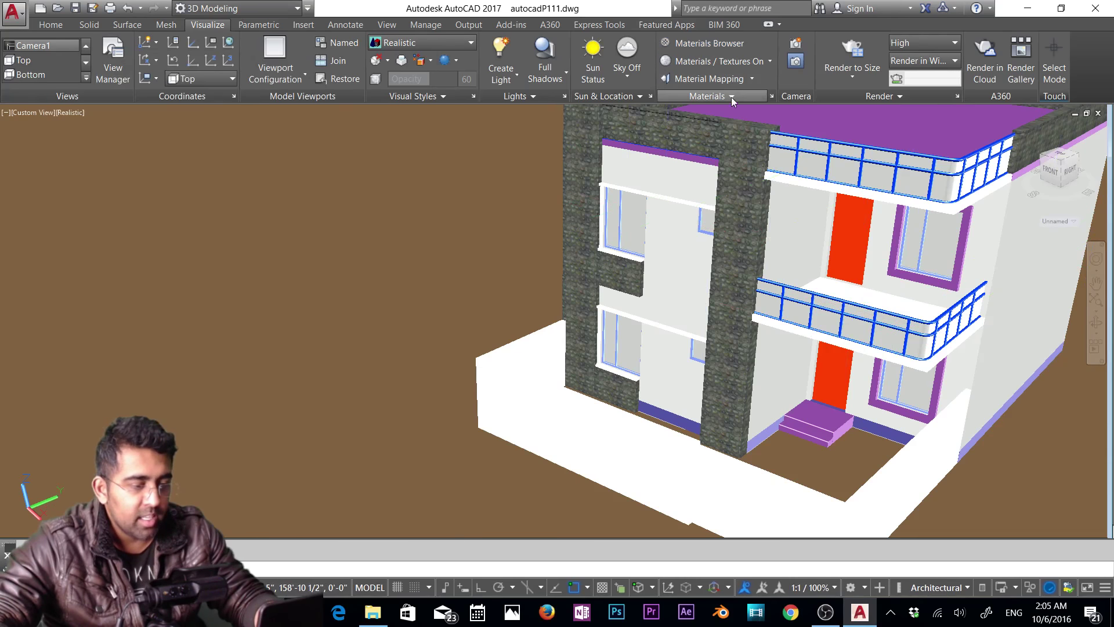
{"action": "left_click", "coordinate": [738, 98]}
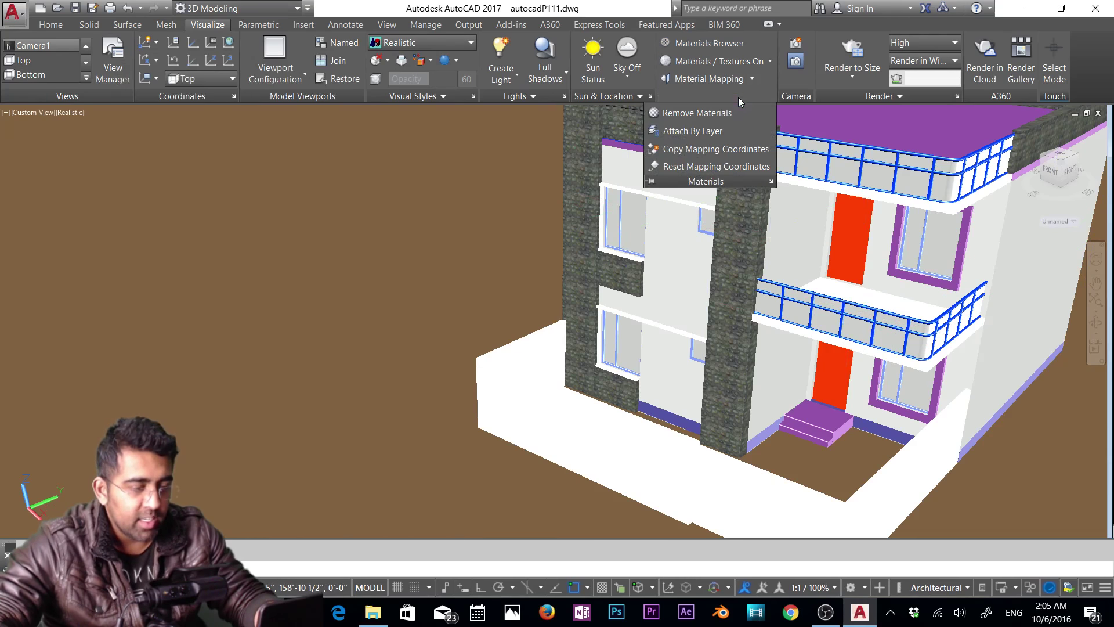
{"action": "left_click", "coordinate": [708, 134]}
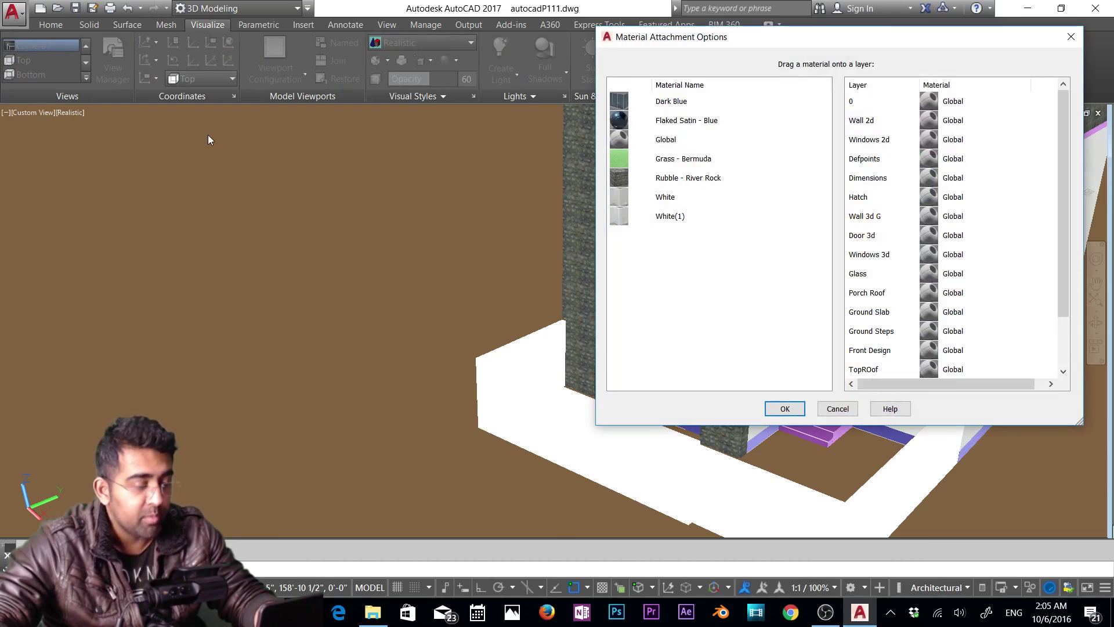
{"action": "left_click_drag", "start_coordinate": [737, 40], "coordinate": [218, 79]}
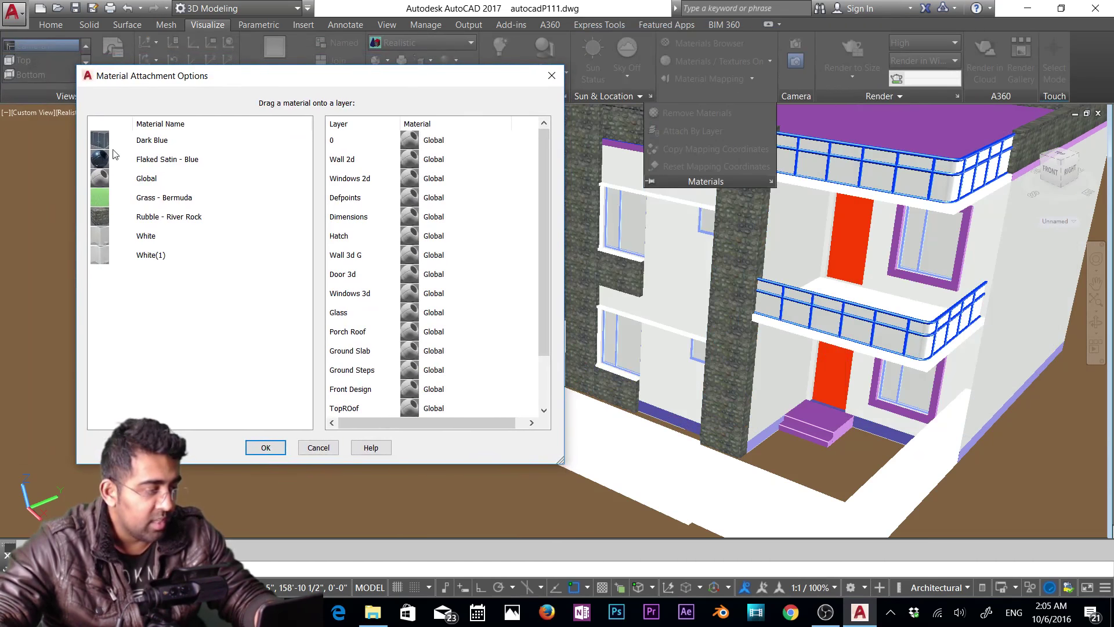
{"action": "left_click", "coordinate": [151, 144]}
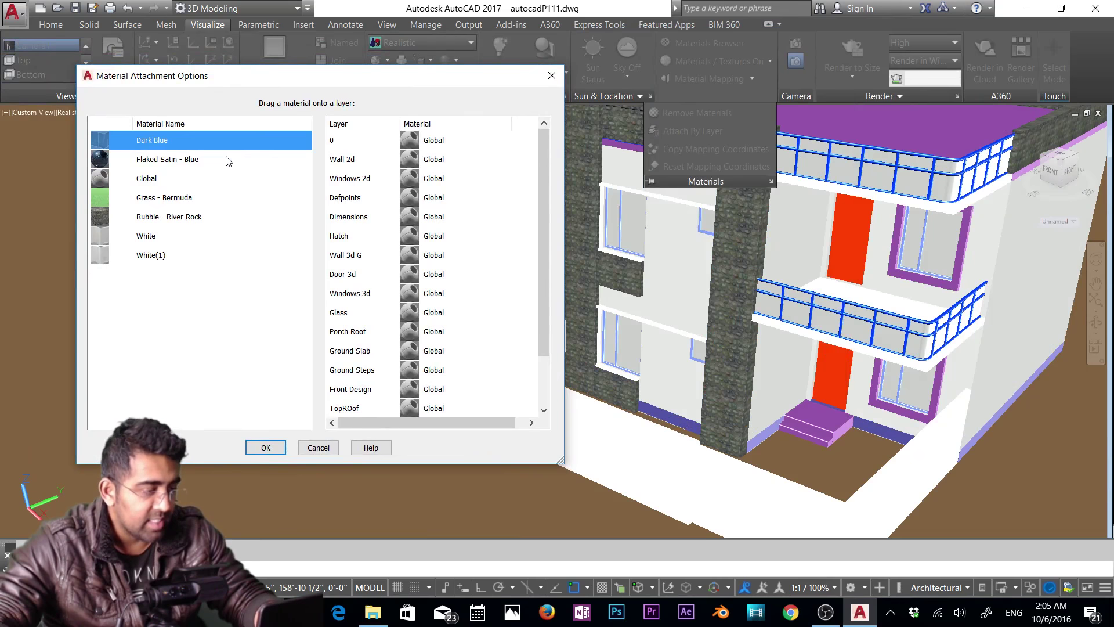
{"action": "left_click", "coordinate": [365, 316]}
{"action": "left_click_drag", "start_coordinate": [126, 145], "coordinate": [492, 317]}
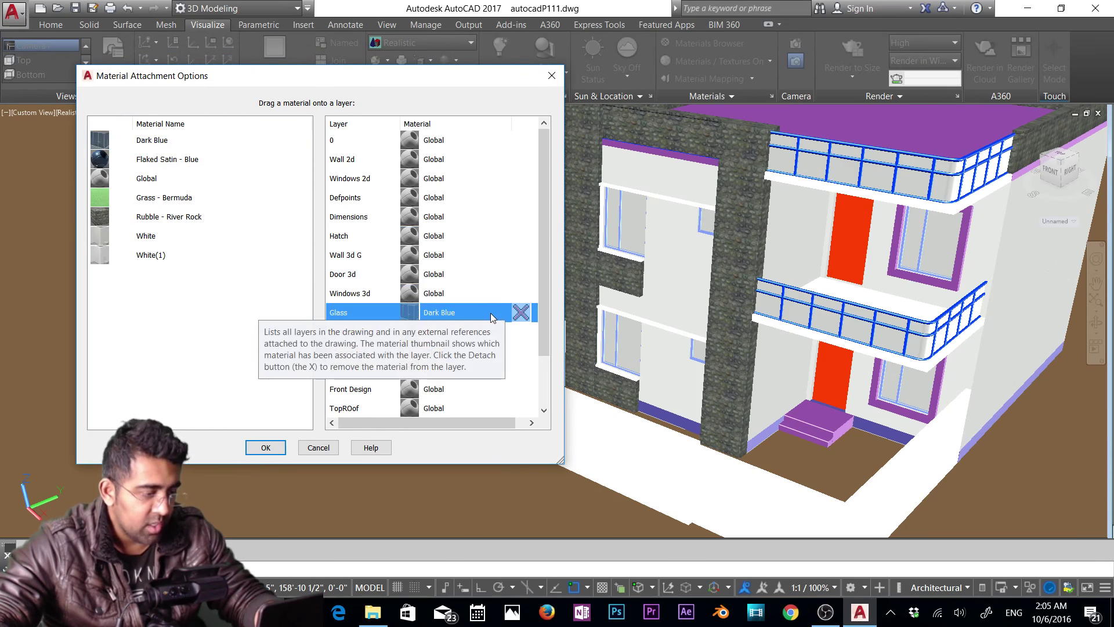
{"action": "left_click", "coordinate": [265, 447]}
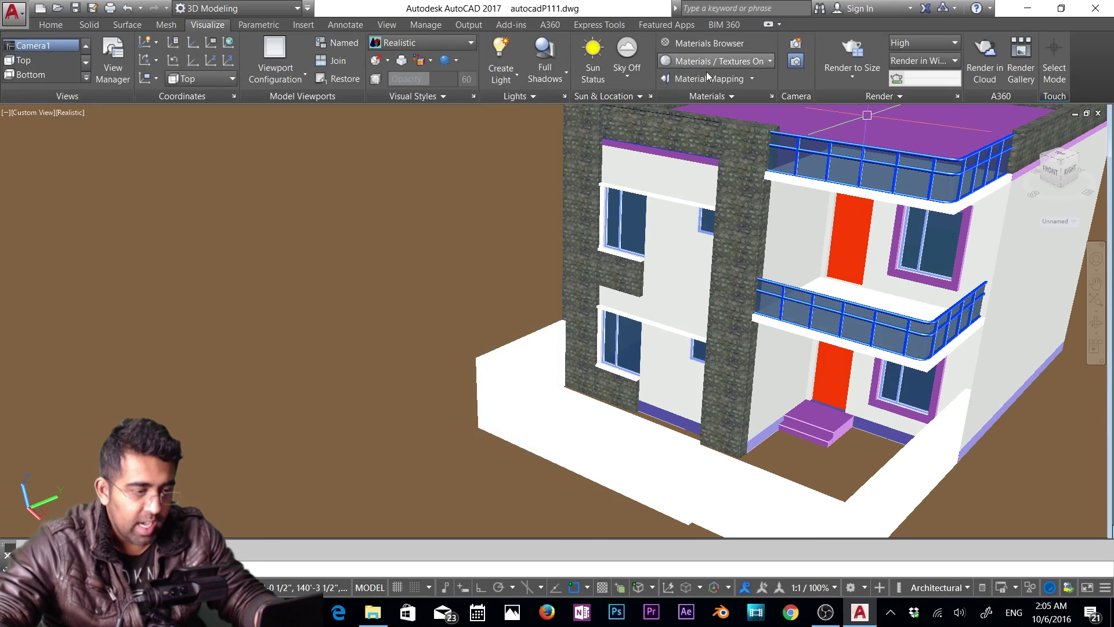
Try to attach the Flaked Satin - Blue material to the Front Design layer with Attach By Layer.
{"action": "left_click", "coordinate": [707, 79]}
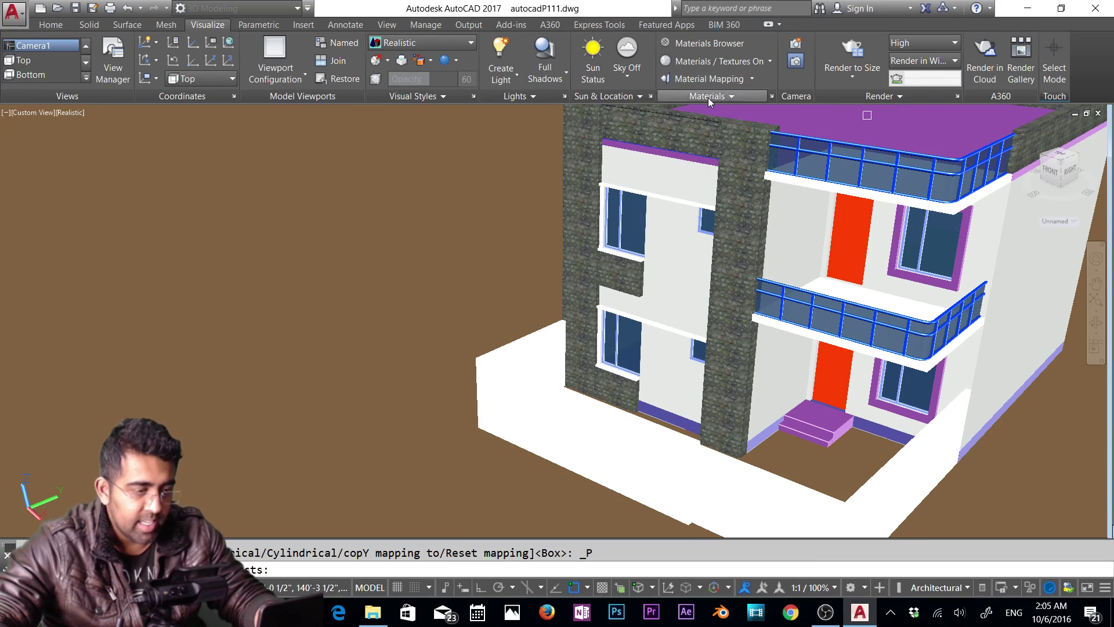
{"action": "left_click", "coordinate": [708, 97]}
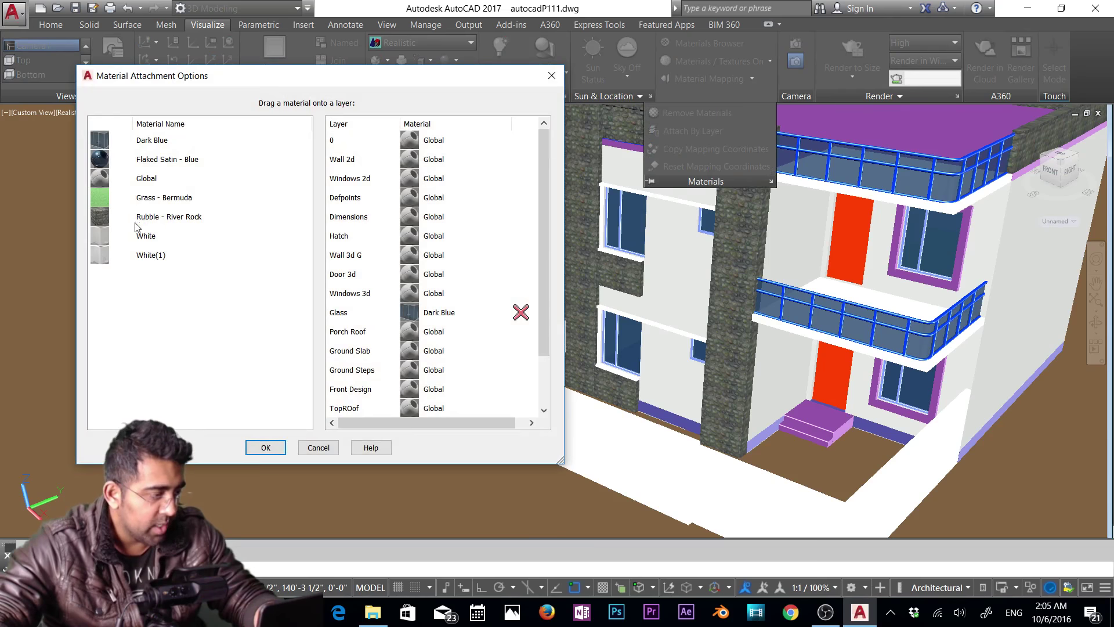
{"action": "left_click", "coordinate": [159, 159]}
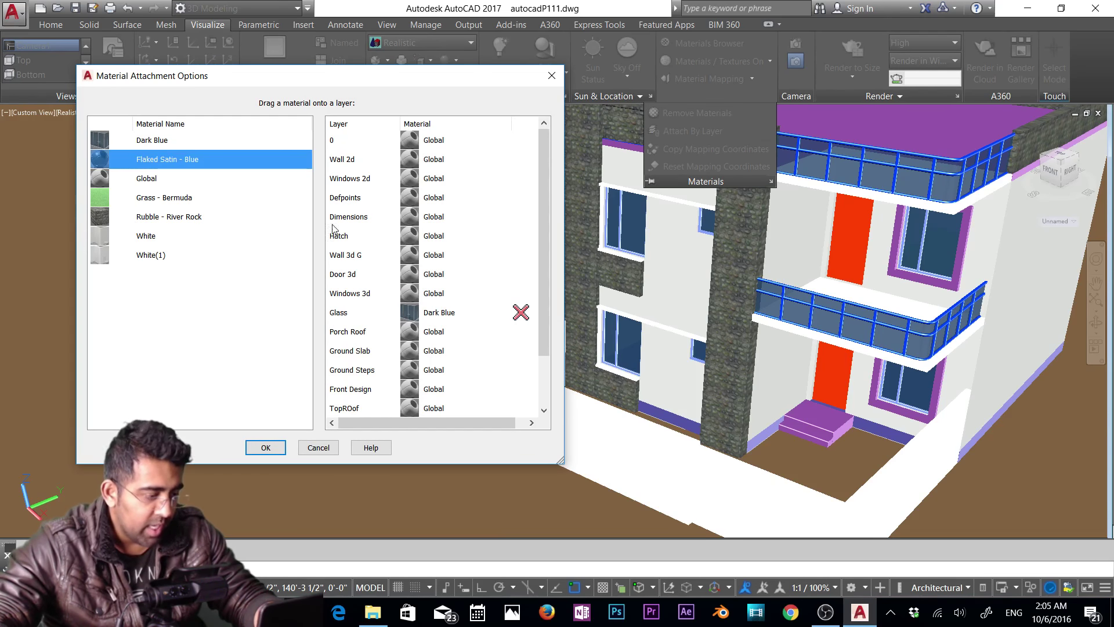
{"action": "scroll", "coordinate": [333, 228], "scroll_direction": "down", "scroll_amount": 1}
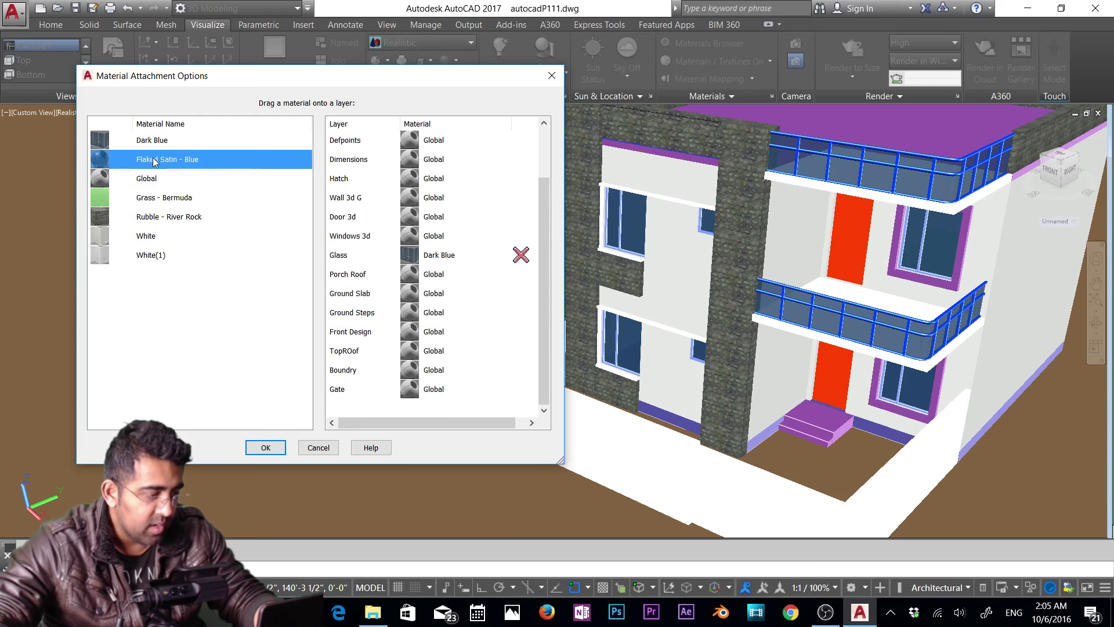
{"action": "left_click_drag", "start_coordinate": [395, 311], "coordinate": [475, 332]}
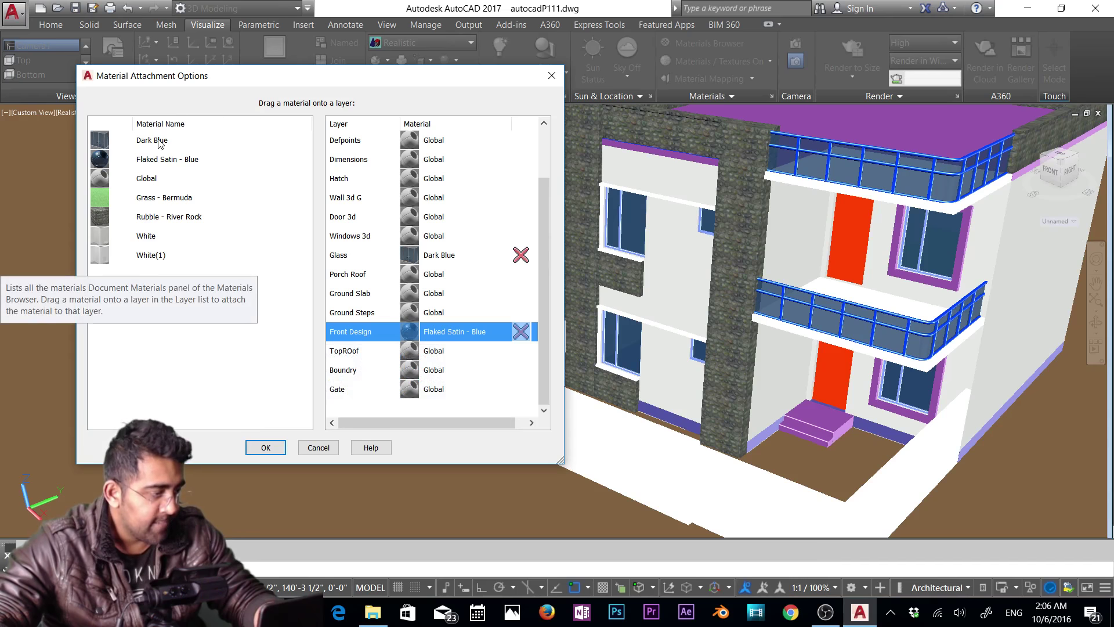
Try to attach the Grass - Bermuda material to a layer, and cancel the pending layer attachments.
{"action": "left_click_drag", "start_coordinate": [145, 193], "coordinate": [154, 219]}
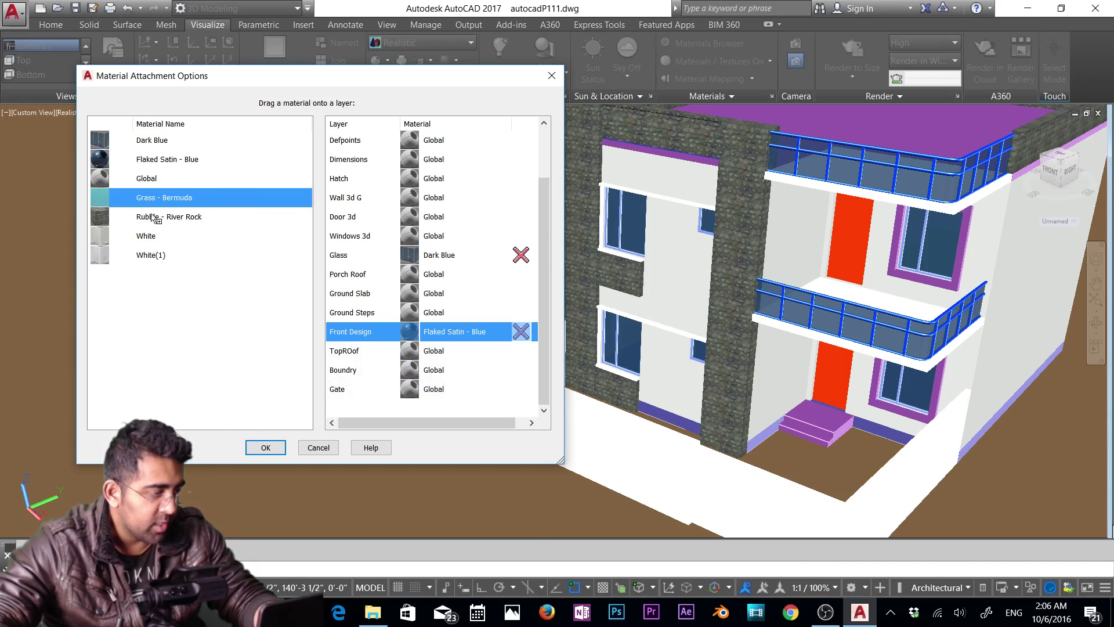
{"action": "left_click_drag", "start_coordinate": [46, 354], "coordinate": [44, 355]}
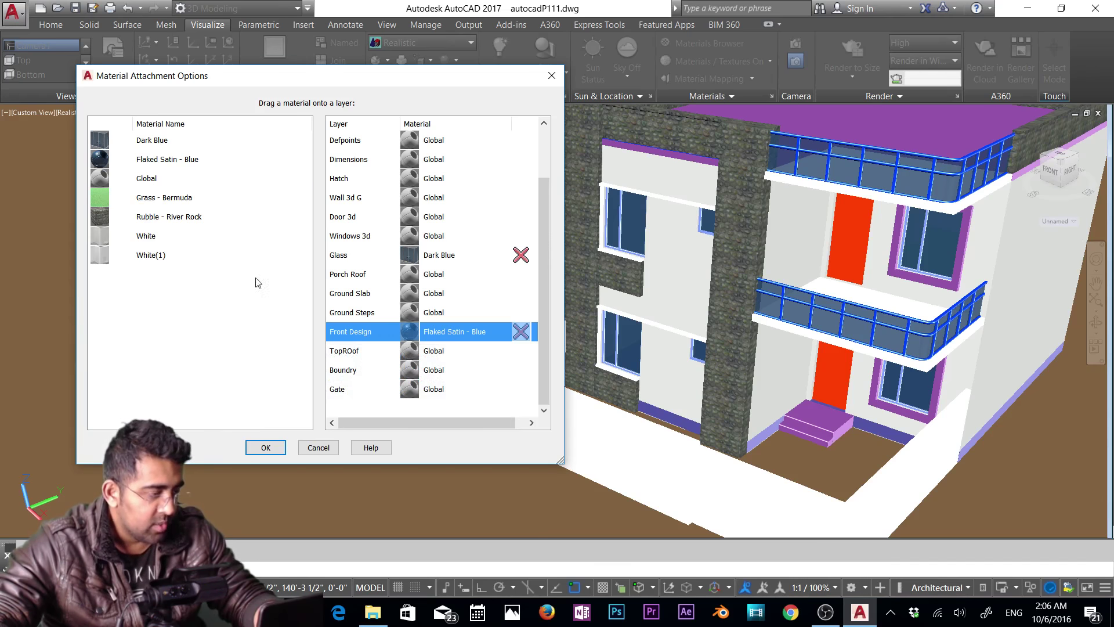
{"action": "left_click_drag", "start_coordinate": [172, 199], "coordinate": [468, 146]}
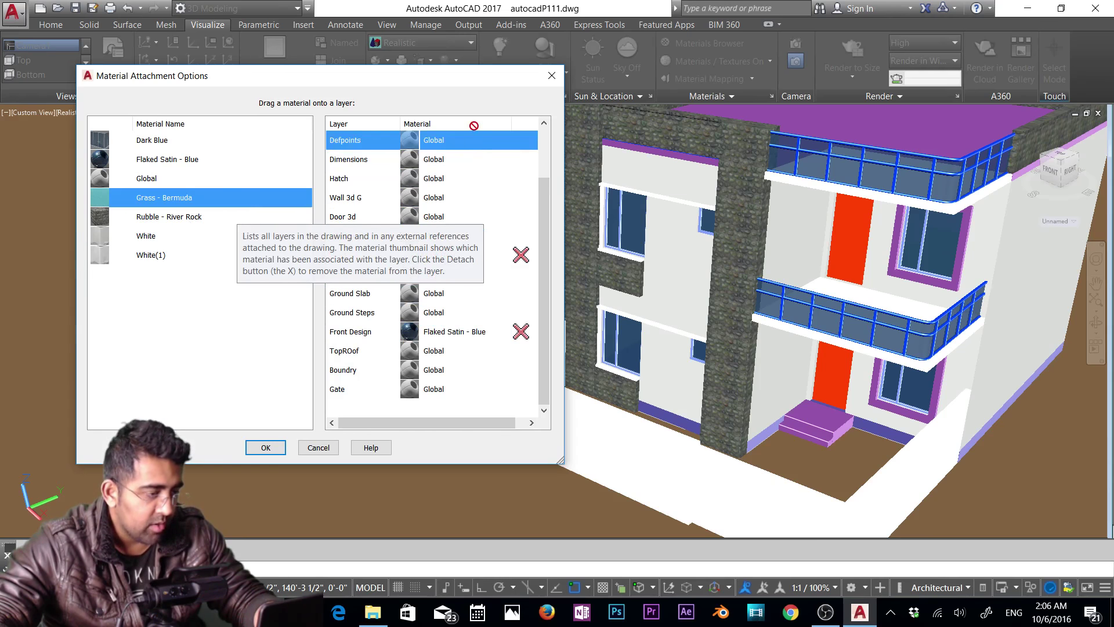
{"action": "key", "text": "Escape"}
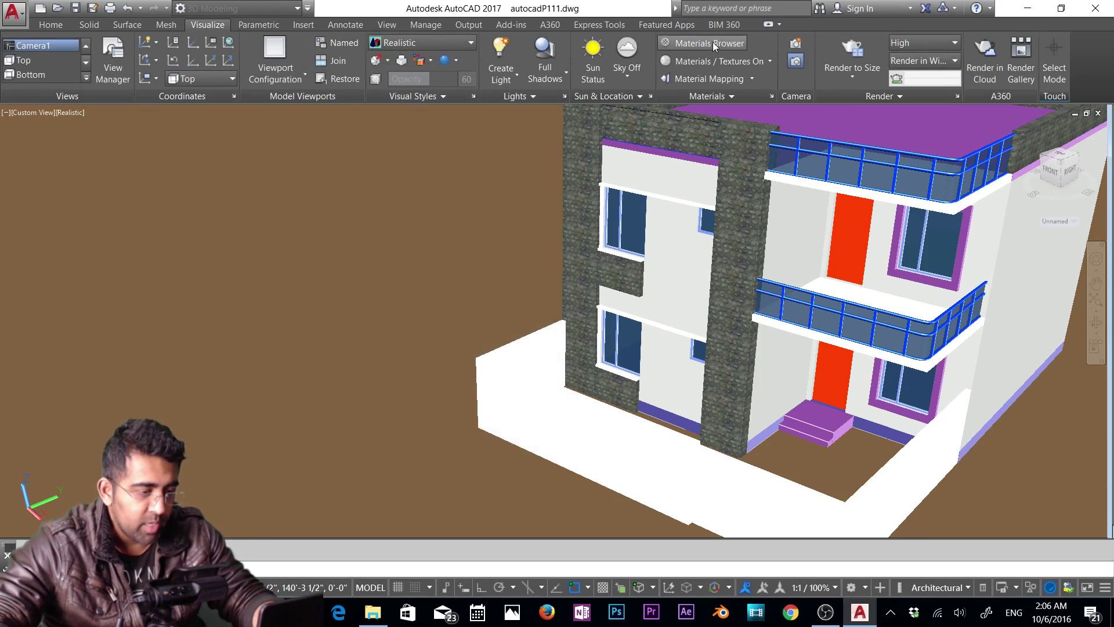
Reopen the Materials Browser and apply Grass - Bermuda from the document materials to the brown ground around the house.
{"action": "left_click", "coordinate": [711, 43]}
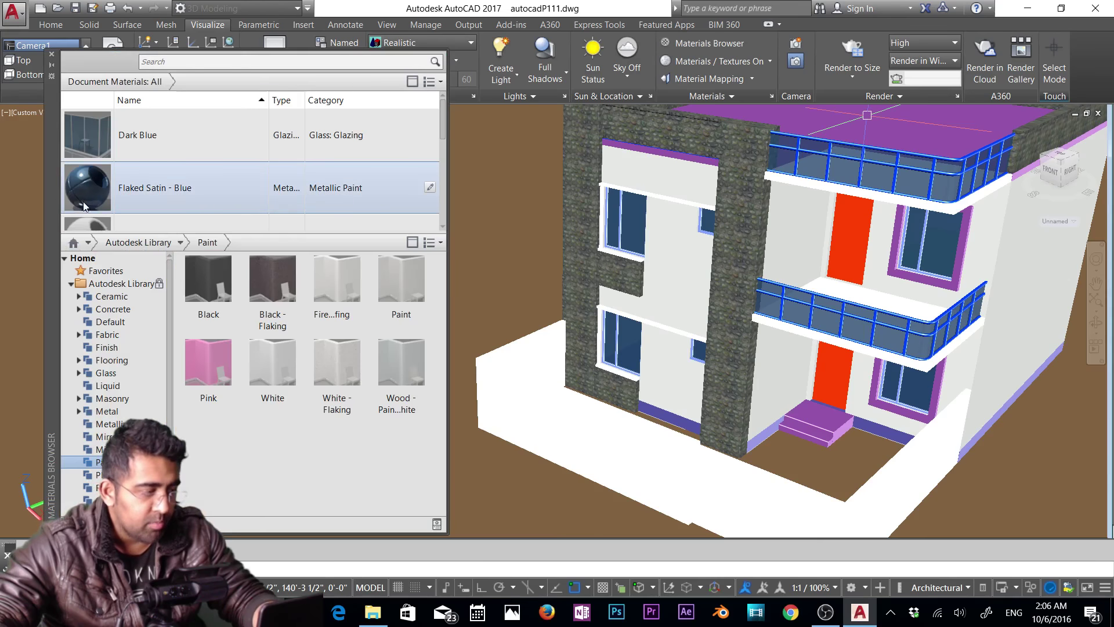
{"action": "scroll", "coordinate": [175, 180], "scroll_direction": "down", "scroll_amount": 2}
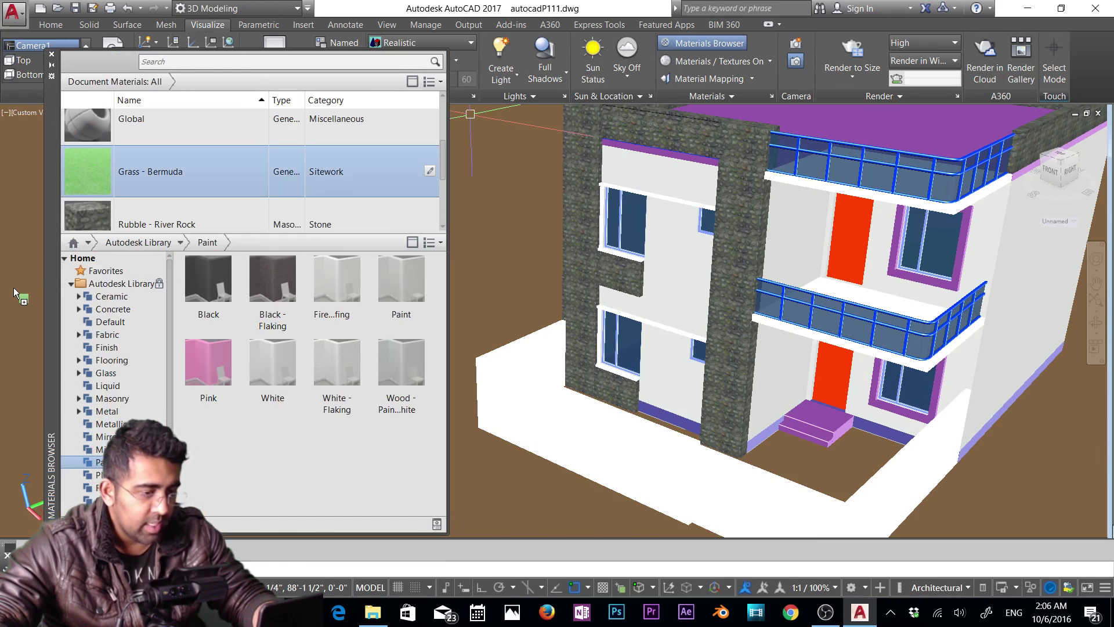
{"action": "left_click_drag", "start_coordinate": [13, 288], "coordinate": [13, 287]}
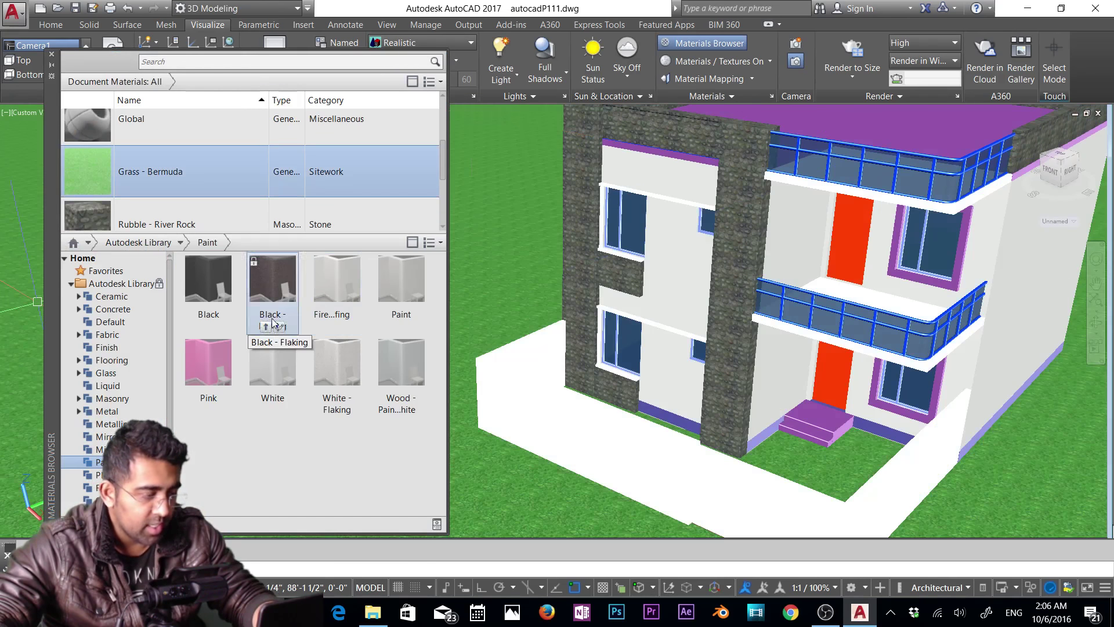
Examine the noise texture, reflectivity and transparency settings of the Grass - Bermuda material in the Materials Editor.
{"action": "scroll", "coordinate": [242, 208], "scroll_direction": "down", "scroll_amount": 1}
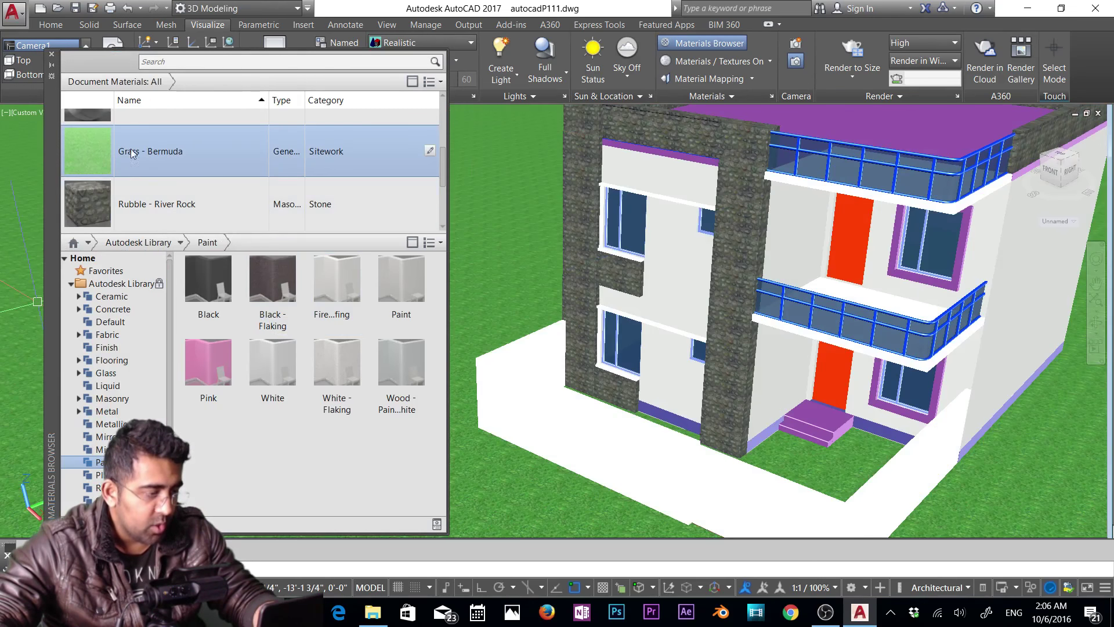
{"action": "left_click", "coordinate": [429, 151]}
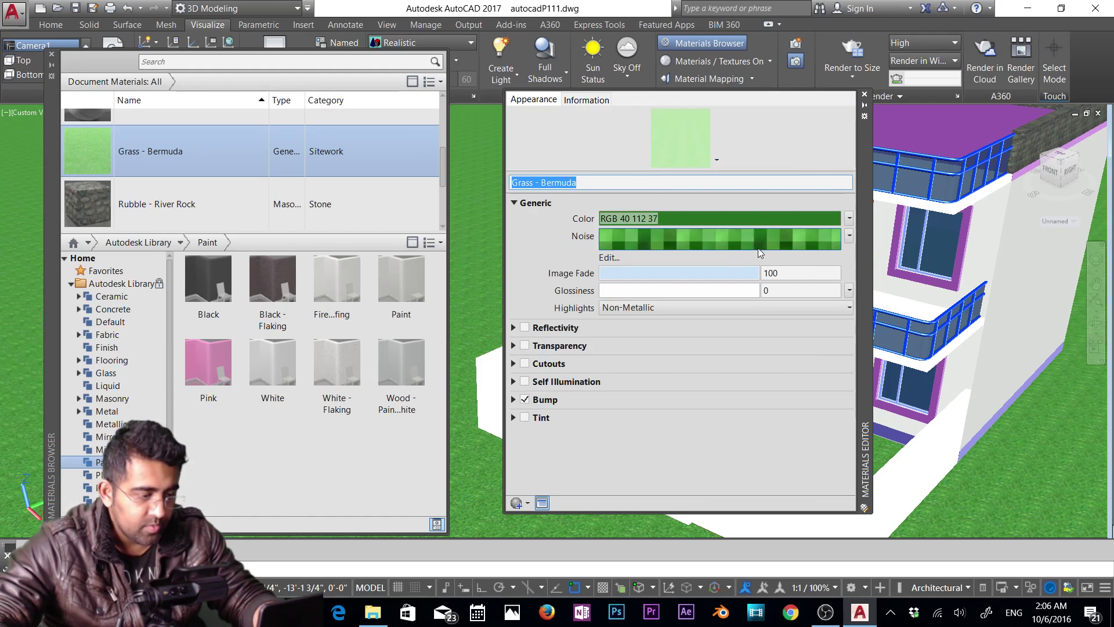
{"action": "left_click", "coordinate": [726, 250]}
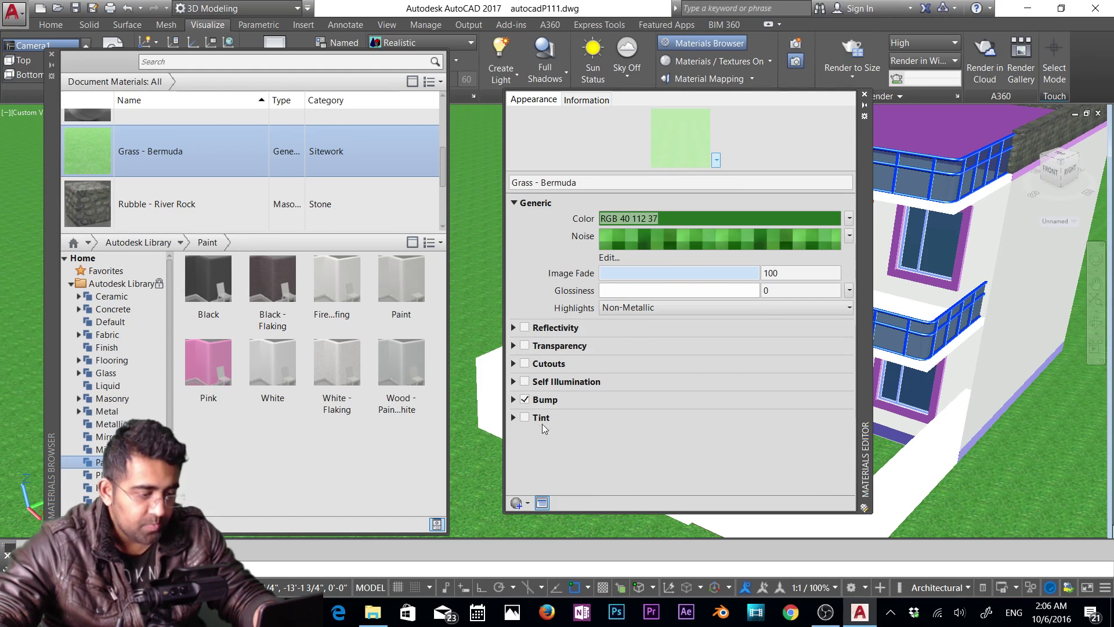
{"action": "left_click", "coordinate": [524, 328]}
{"action": "left_click", "coordinate": [525, 328]}
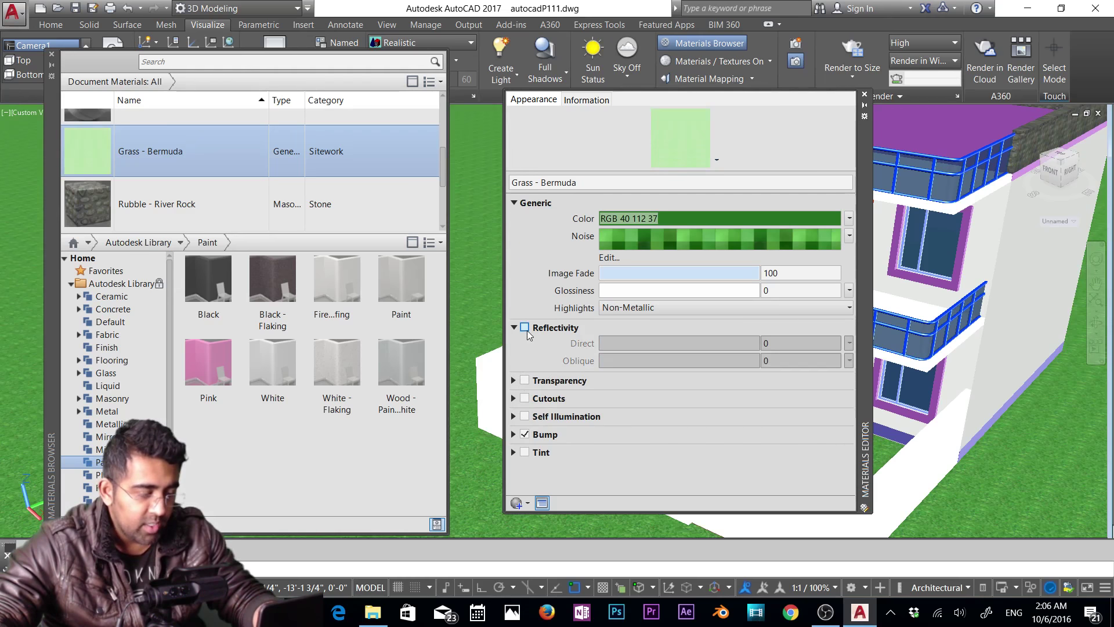
{"action": "left_click", "coordinate": [524, 381]}
{"action": "left_click", "coordinate": [525, 381]}
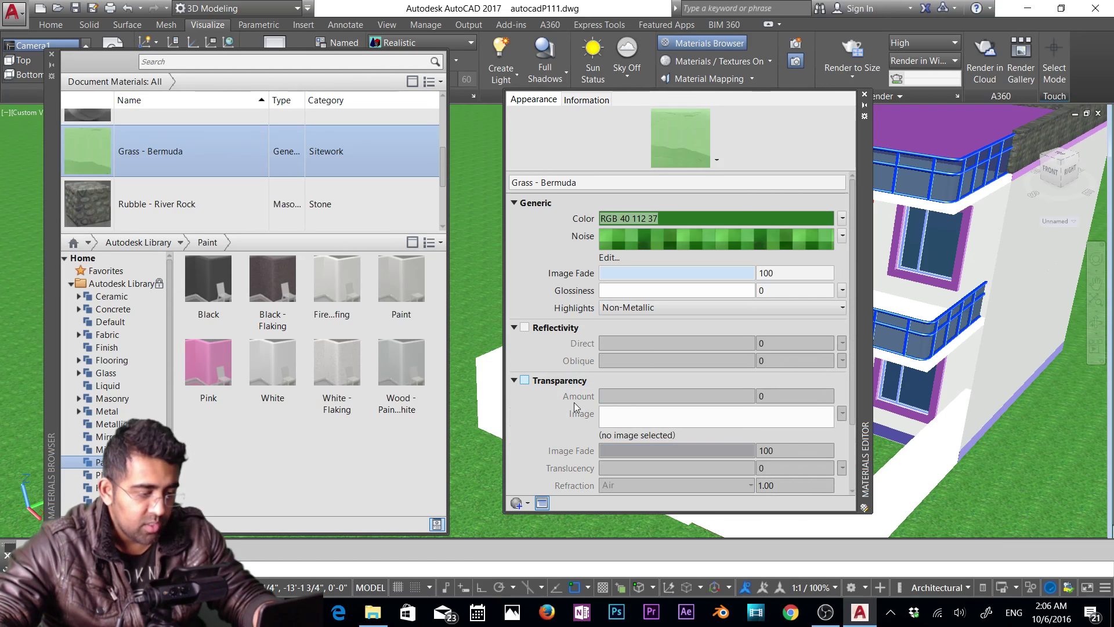
{"action": "scroll", "coordinate": [575, 406], "scroll_direction": "down", "scroll_amount": 3}
{"action": "scroll", "coordinate": [581, 371], "scroll_direction": "up", "scroll_amount": 3}
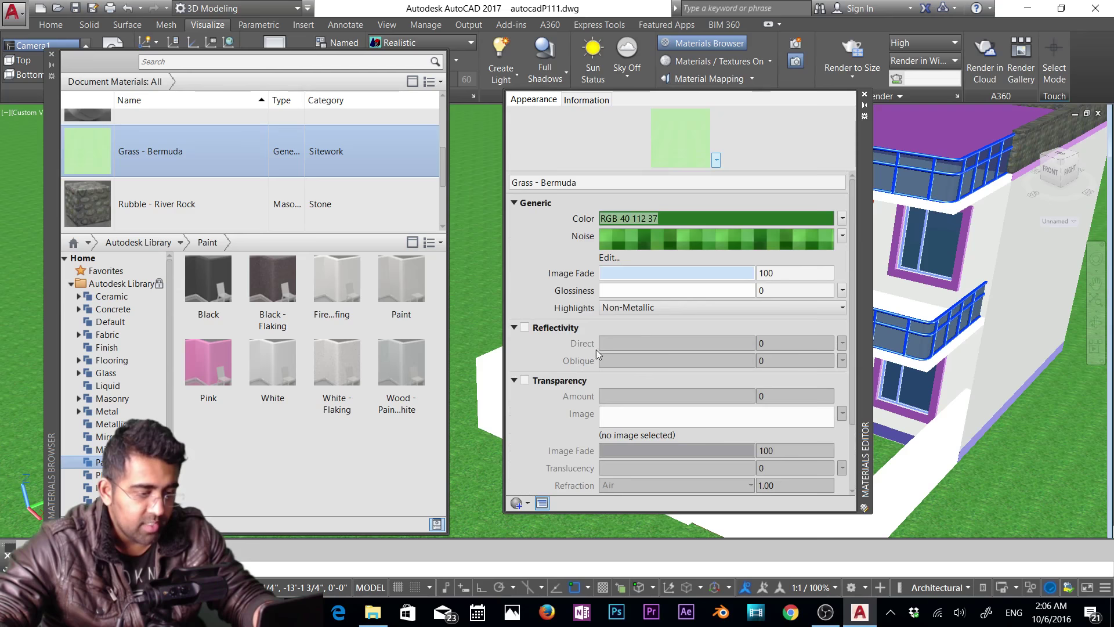
{"action": "left_click", "coordinate": [792, 238]}
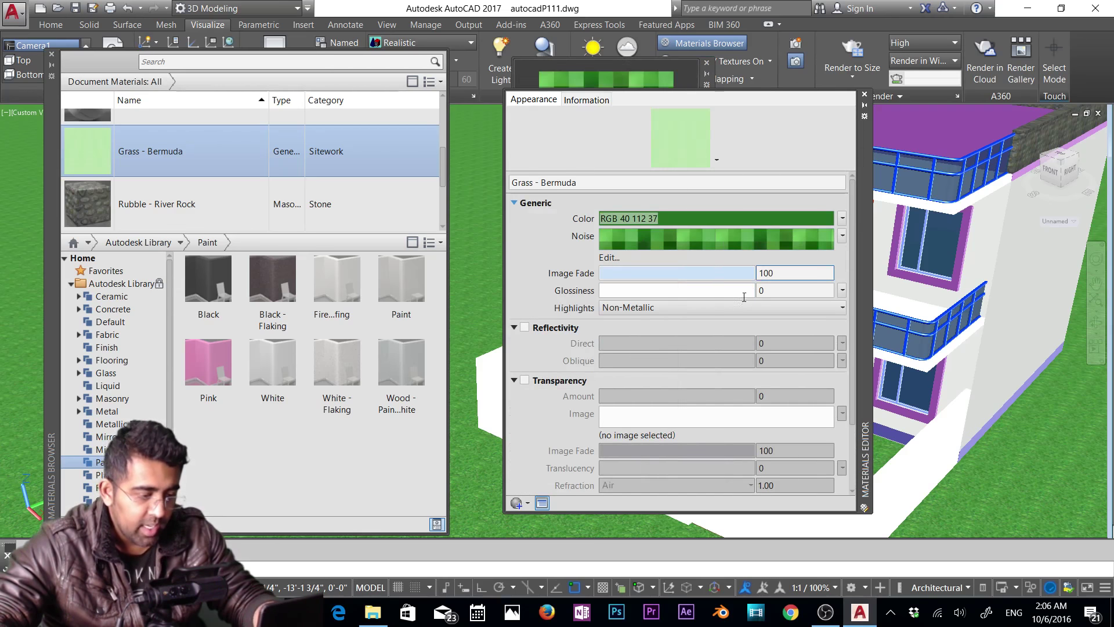
{"action": "scroll", "coordinate": [670, 406], "scroll_direction": "down", "scroll_amount": 2}
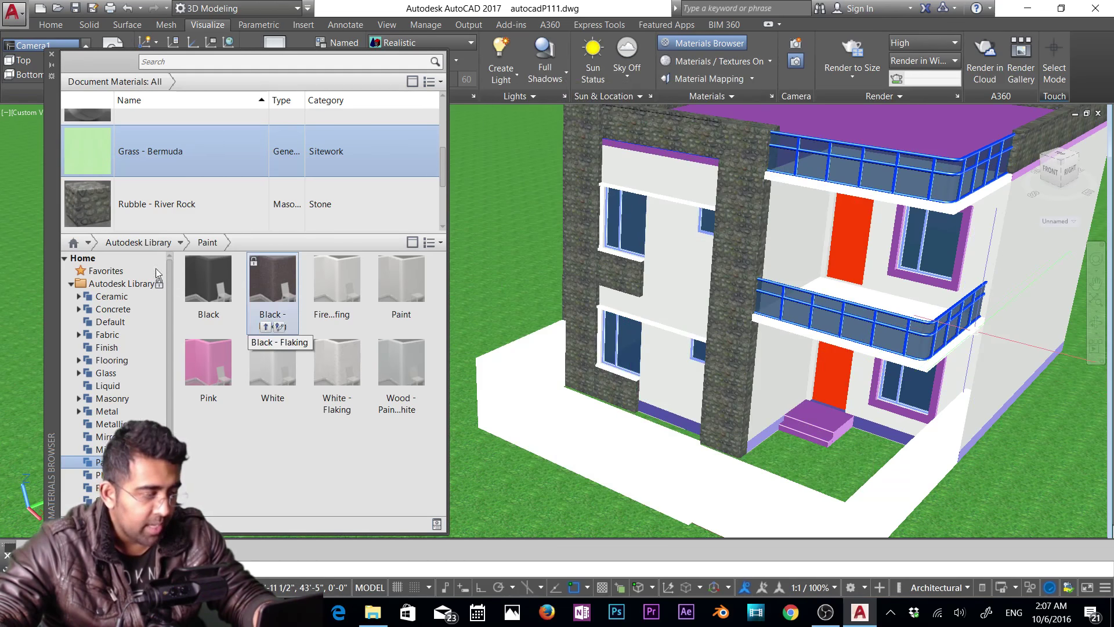
Delete the Flaked Satin - Blue metallic paint from the document materials.
{"action": "scroll", "coordinate": [134, 134], "scroll_direction": "up", "scroll_amount": 2}
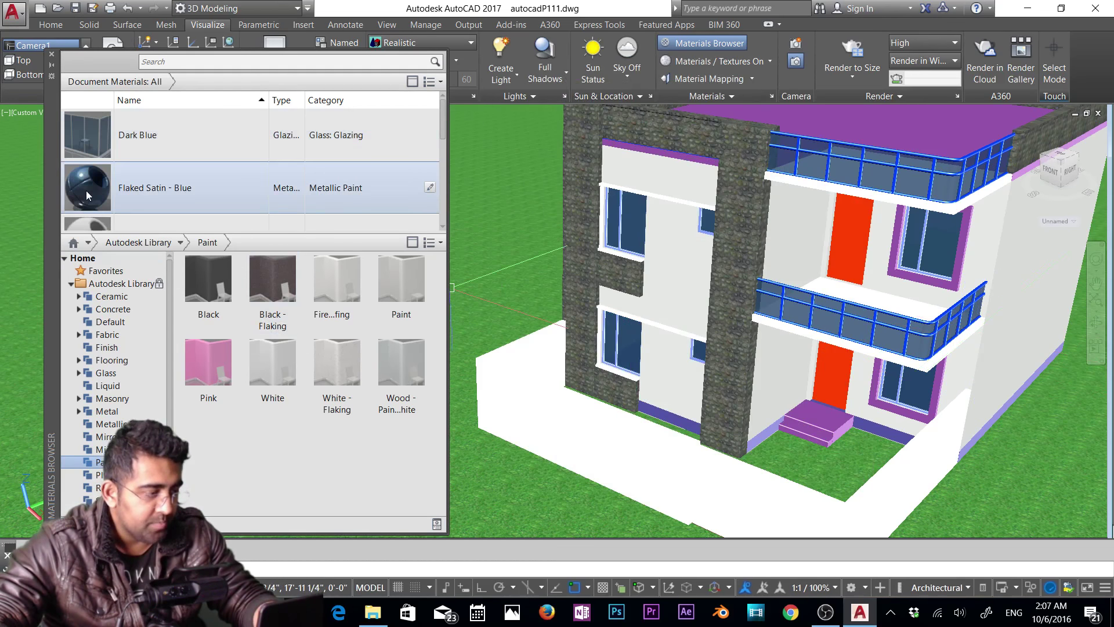
{"action": "left_click", "coordinate": [144, 189]}
{"action": "right_click", "coordinate": [156, 189]}
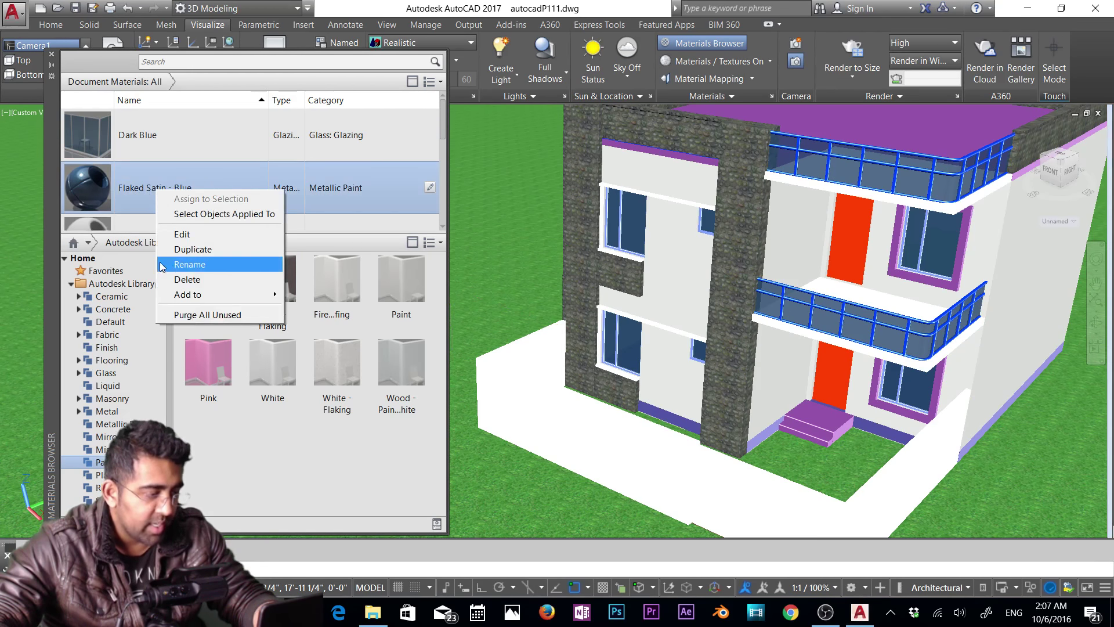
{"action": "left_click", "coordinate": [184, 290]}
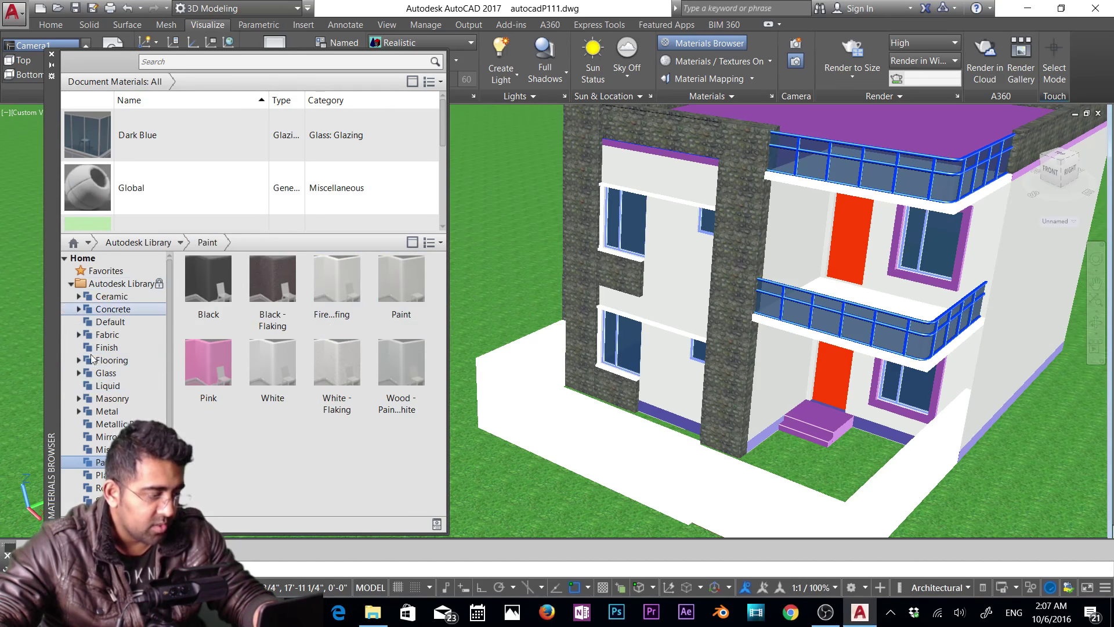
Add Flaked Satin - Blue from the library's Metallic Paint category to the document materials.
{"action": "left_click", "coordinate": [116, 426]}
{"action": "scroll", "coordinate": [232, 360], "scroll_direction": "down", "scroll_amount": 3}
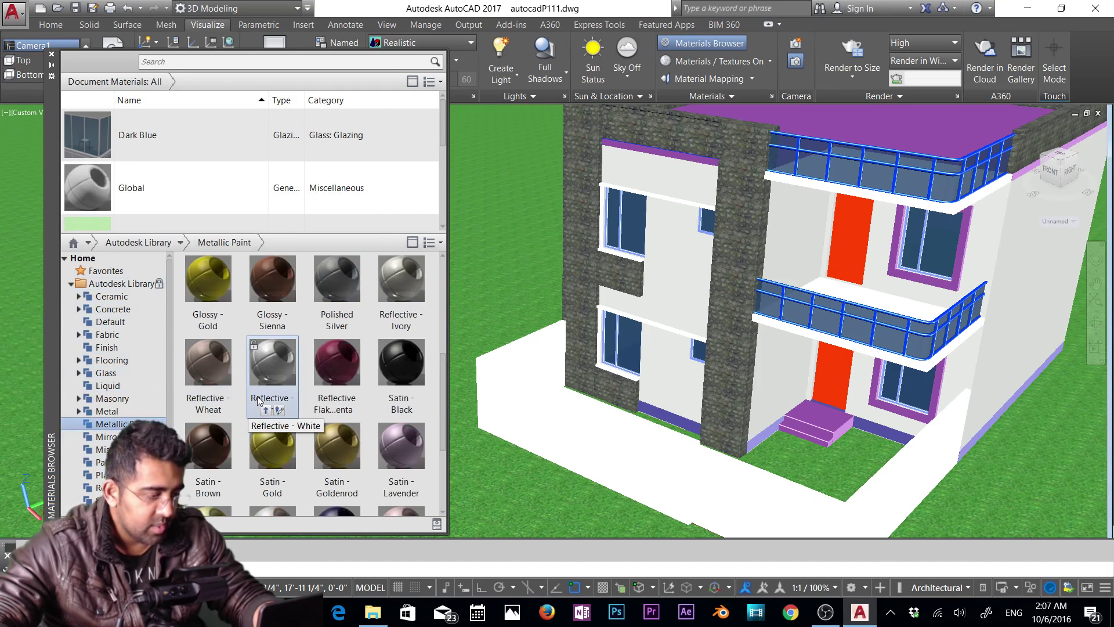
{"action": "left_click_drag", "start_coordinate": [293, 313], "coordinate": [287, 378]}
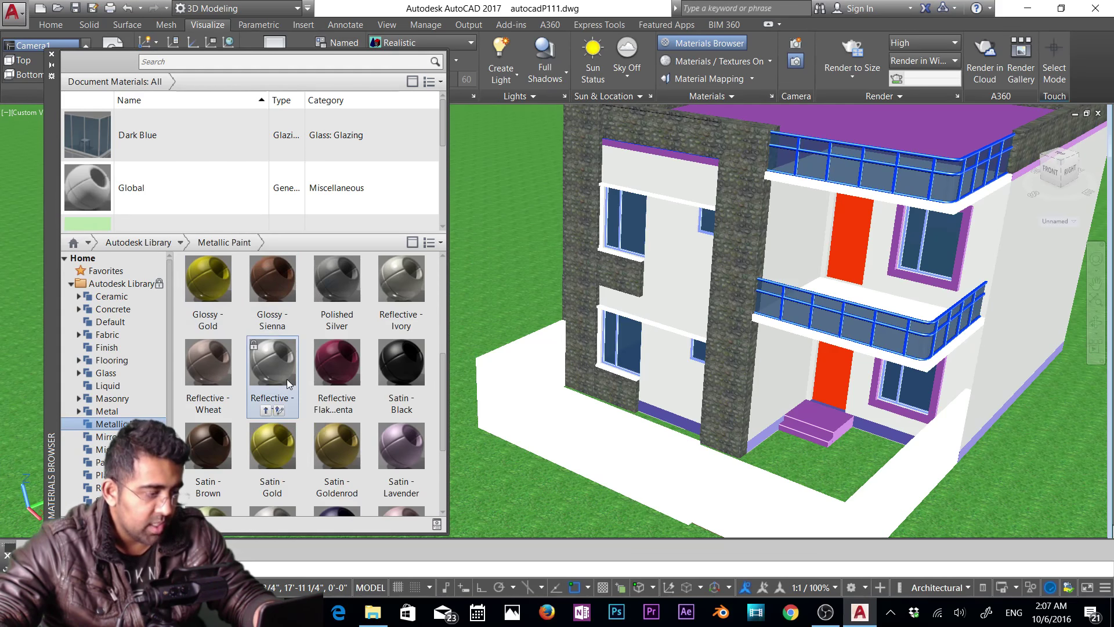
{"action": "scroll", "coordinate": [286, 378], "scroll_direction": "down", "scroll_amount": 3}
{"action": "left_click_drag", "start_coordinate": [345, 287], "coordinate": [209, 211]}
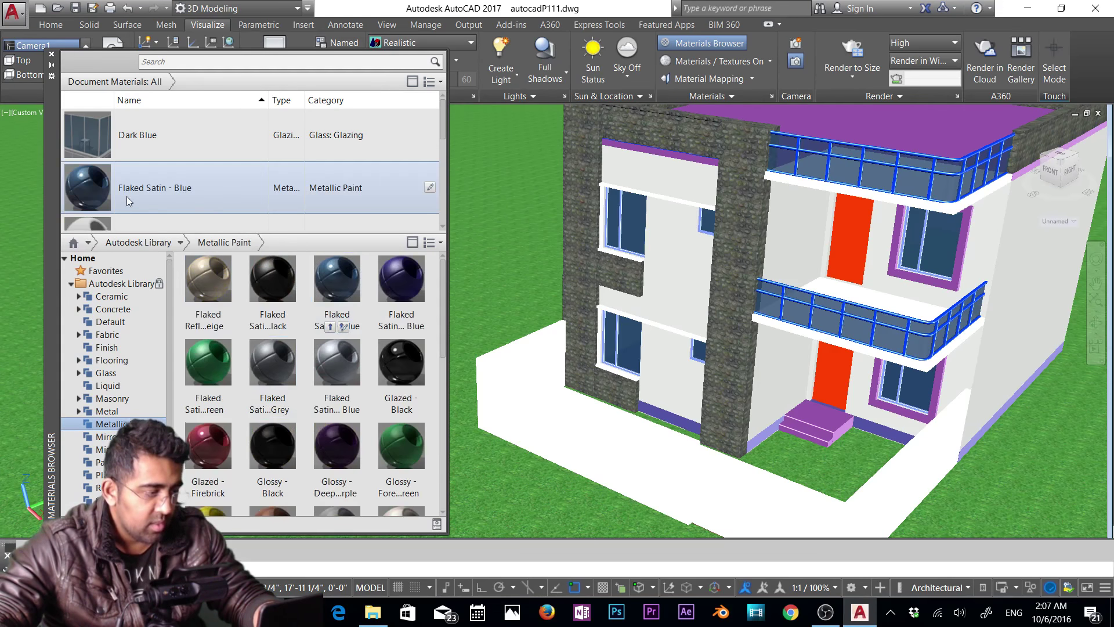
Attach the Flaked Satin - Blue material to the Front Design layer in the layer material attachment options.
{"action": "left_click", "coordinate": [51, 54]}
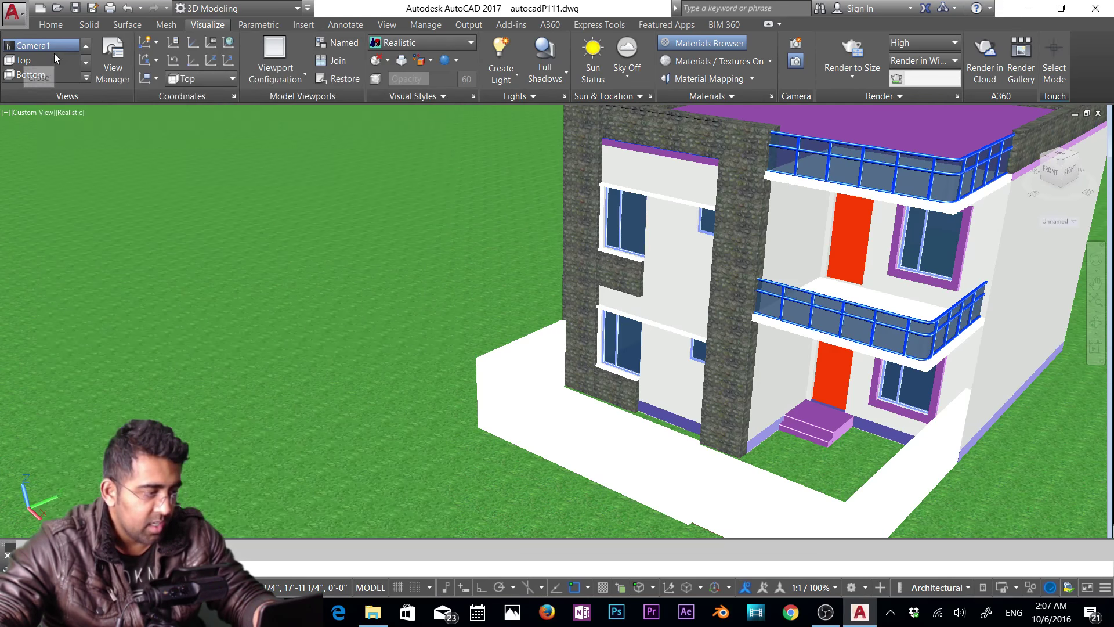
{"action": "left_click", "coordinate": [731, 80]}
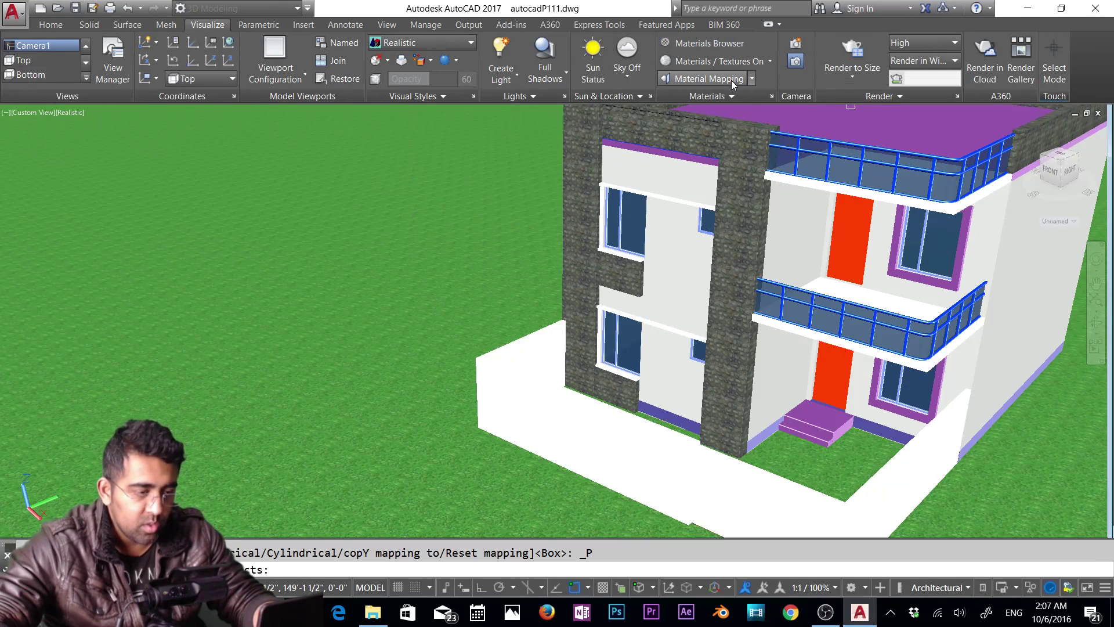
{"action": "left_click", "coordinate": [731, 96]}
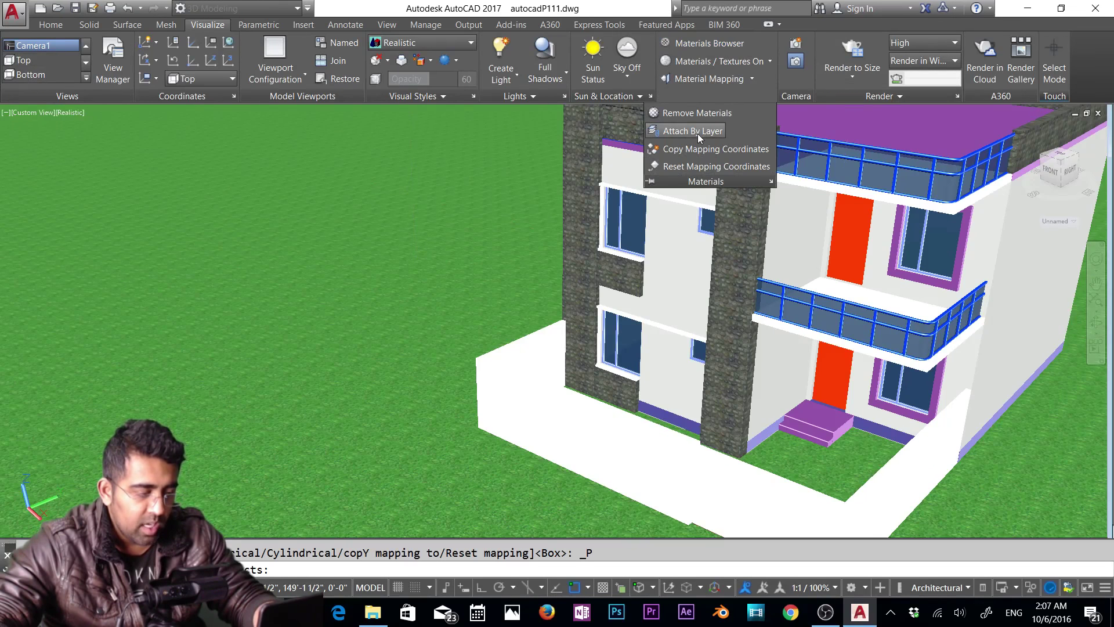
{"action": "left_click", "coordinate": [697, 133]}
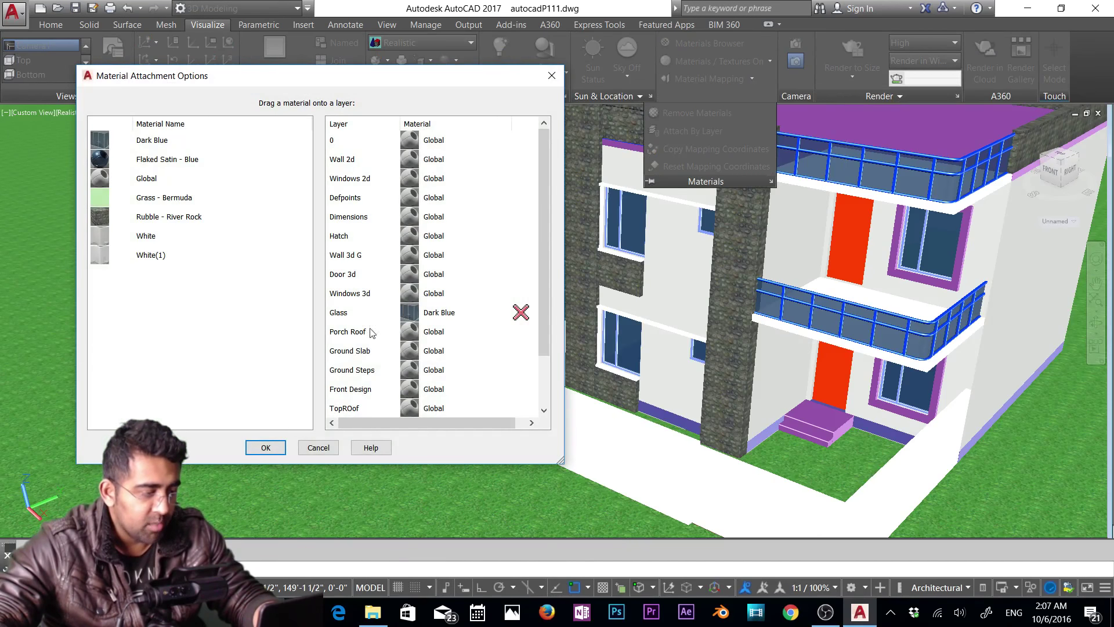
{"action": "scroll", "coordinate": [455, 290], "scroll_direction": "down", "scroll_amount": 1}
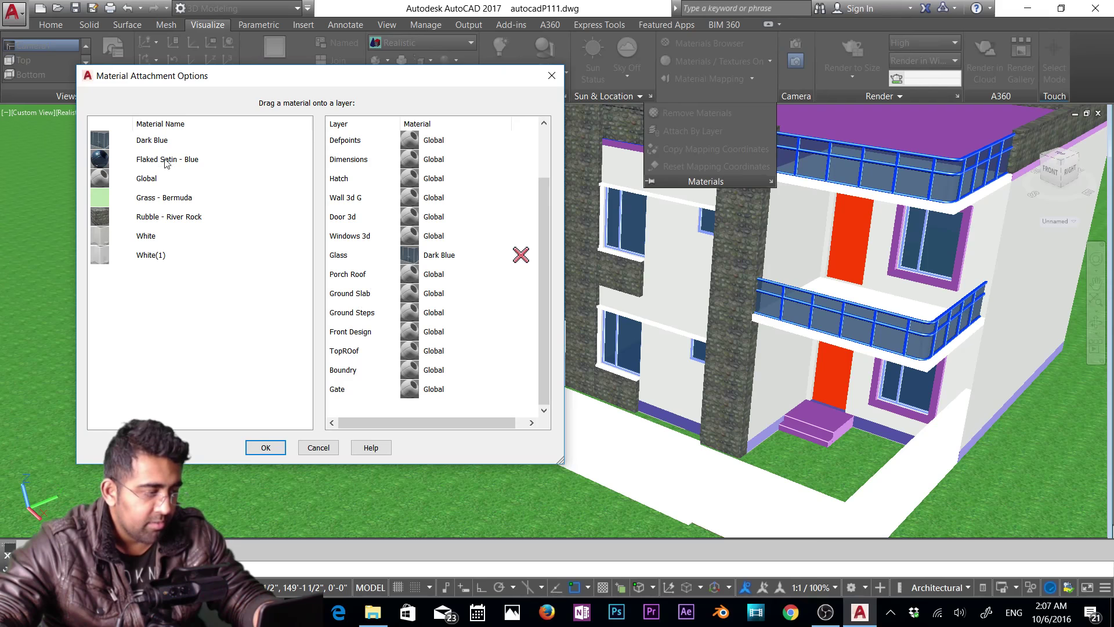
{"action": "left_click_drag", "start_coordinate": [167, 163], "coordinate": [492, 339]}
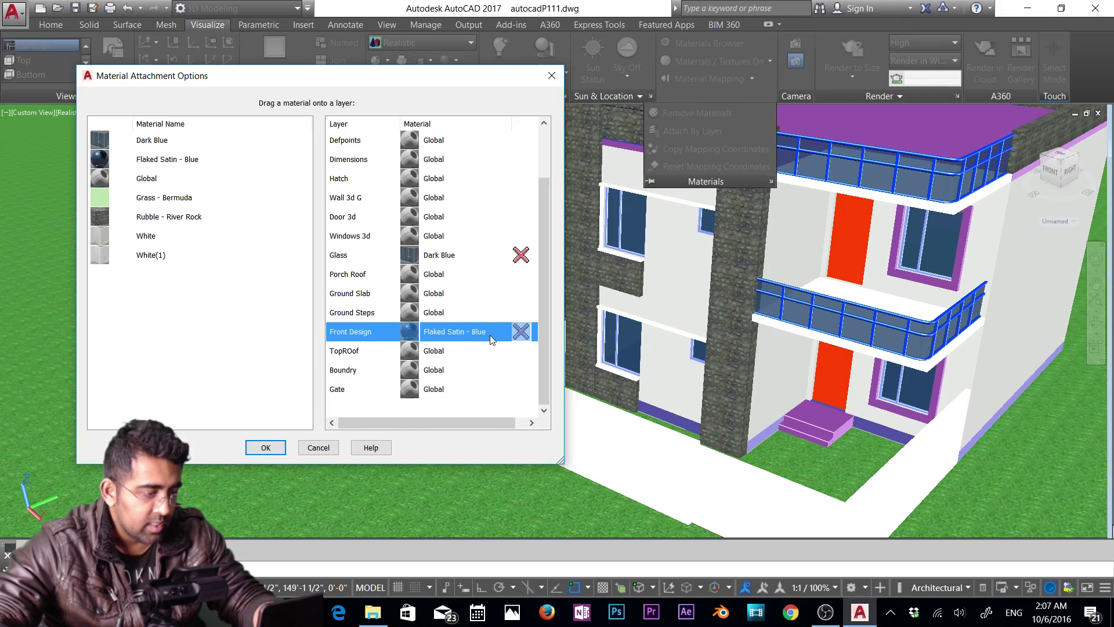
{"action": "left_click", "coordinate": [255, 449]}
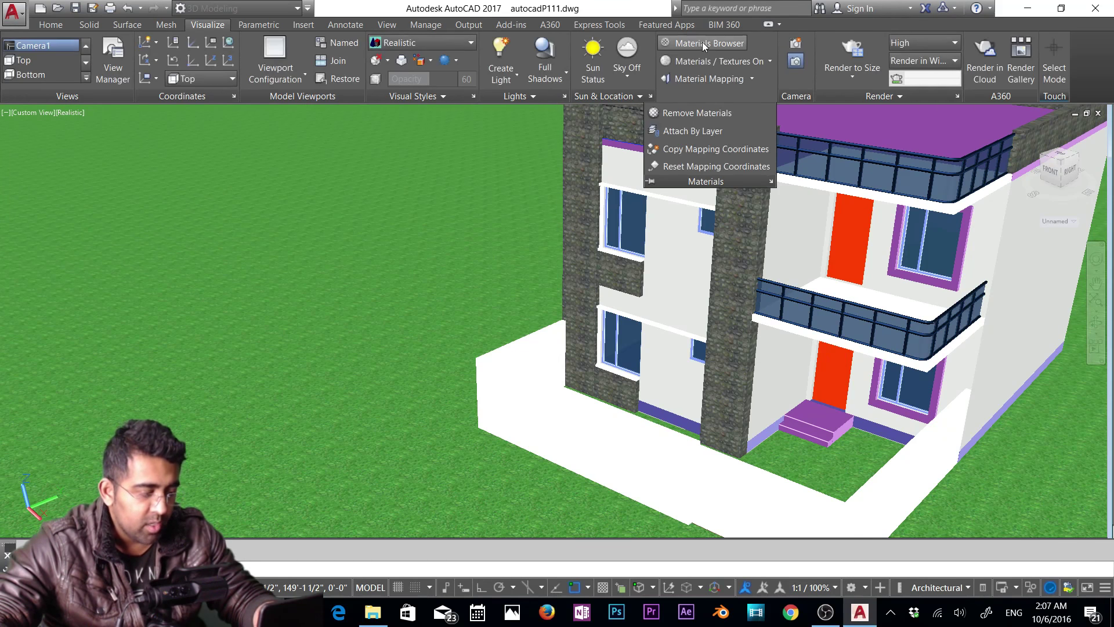
Apply Flaked Satin - Blue from the document materials to the purple frames around the lower and upper balcony-side windows.
{"action": "left_click", "coordinate": [702, 42]}
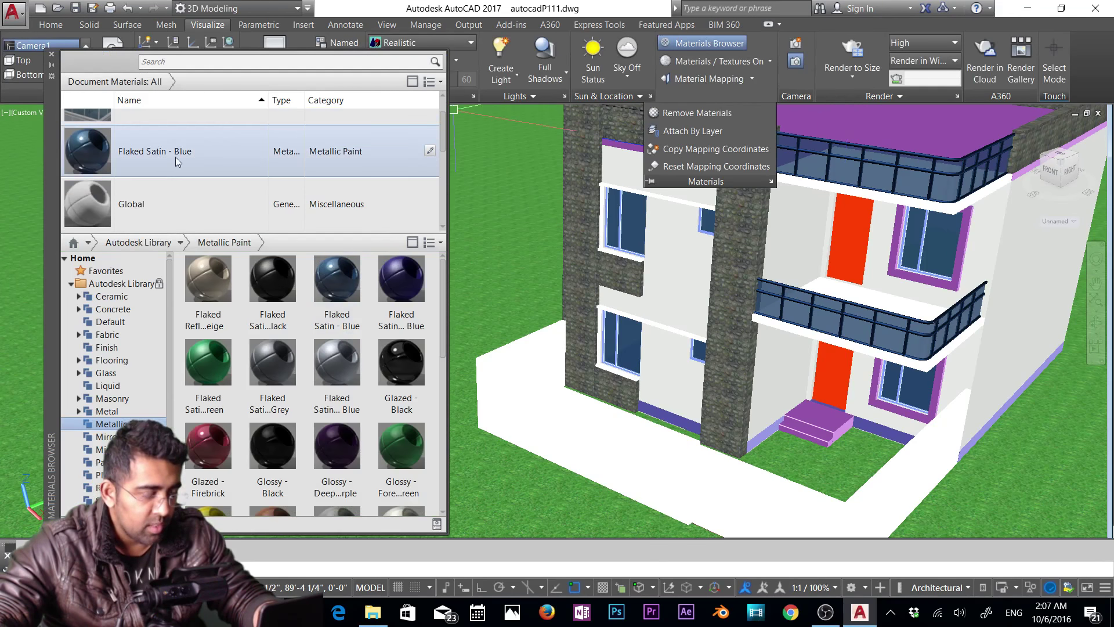
{"action": "left_click_drag", "start_coordinate": [176, 156], "coordinate": [937, 383]}
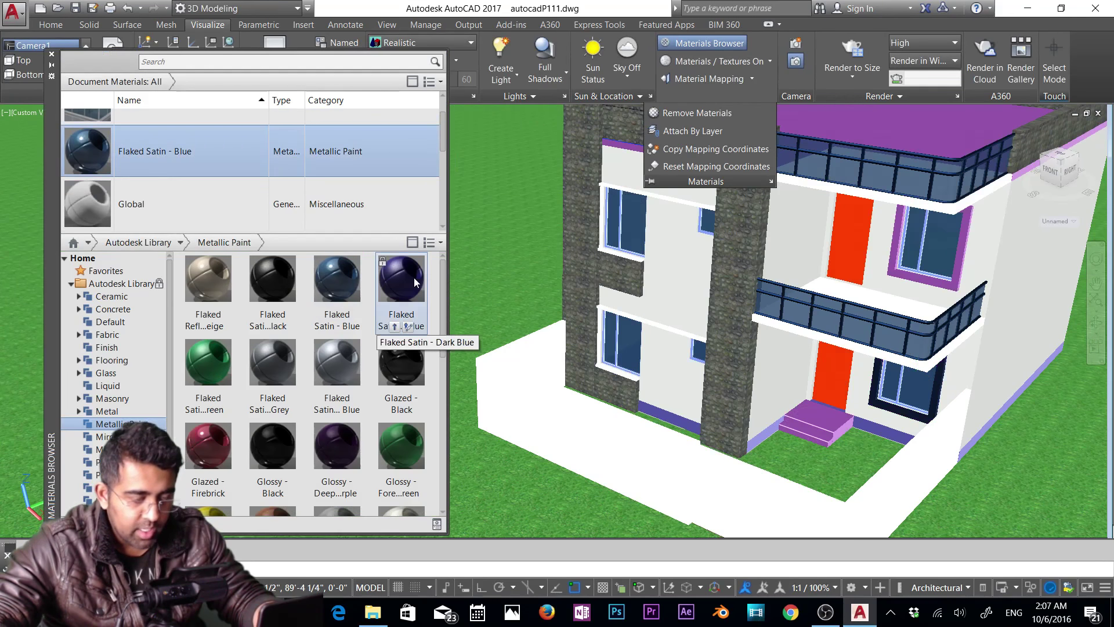
{"action": "left_click_drag", "start_coordinate": [159, 158], "coordinate": [962, 250]}
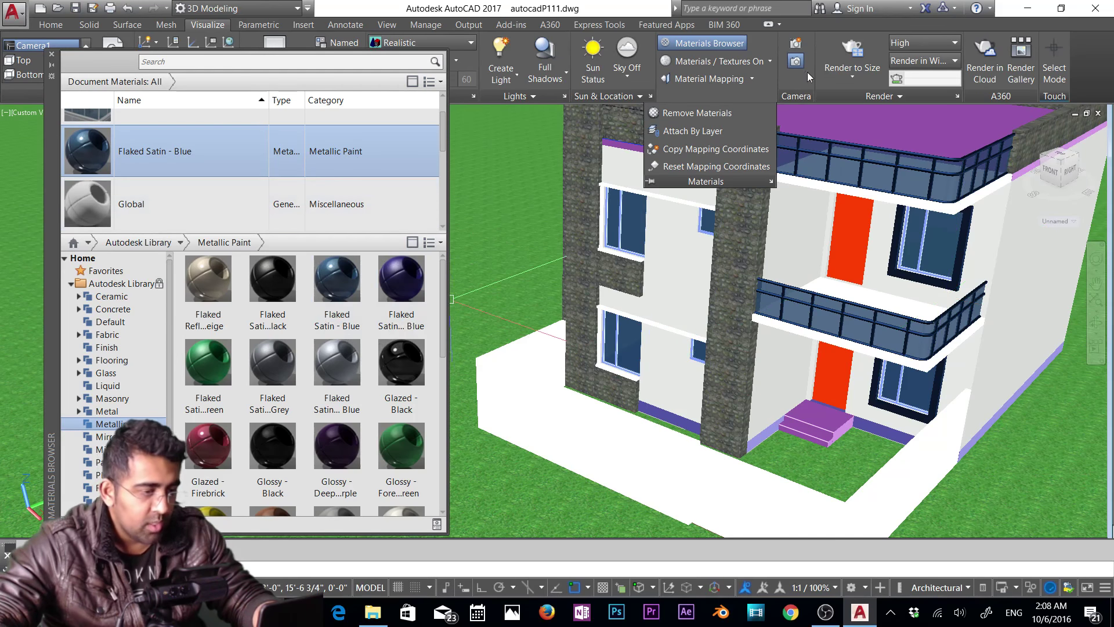
Attach Flaked Satin - Blue to the Windows 3d layer and close the Materials Browser.
{"action": "left_click", "coordinate": [687, 132]}
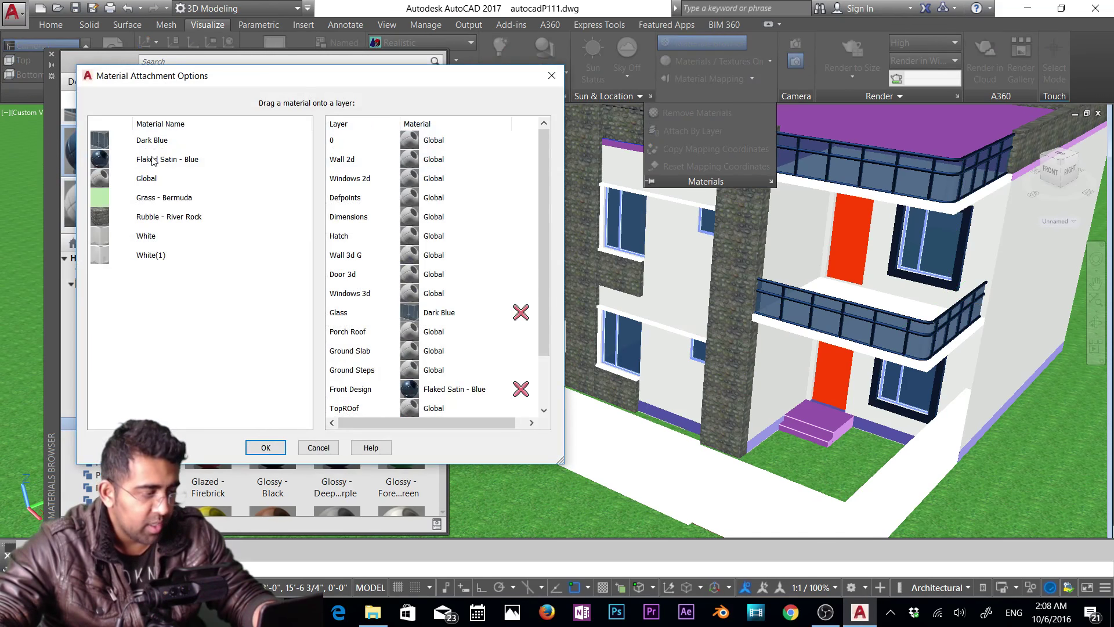
{"action": "left_click", "coordinate": [154, 161]}
{"action": "left_click_drag", "start_coordinate": [181, 169], "coordinate": [483, 297]}
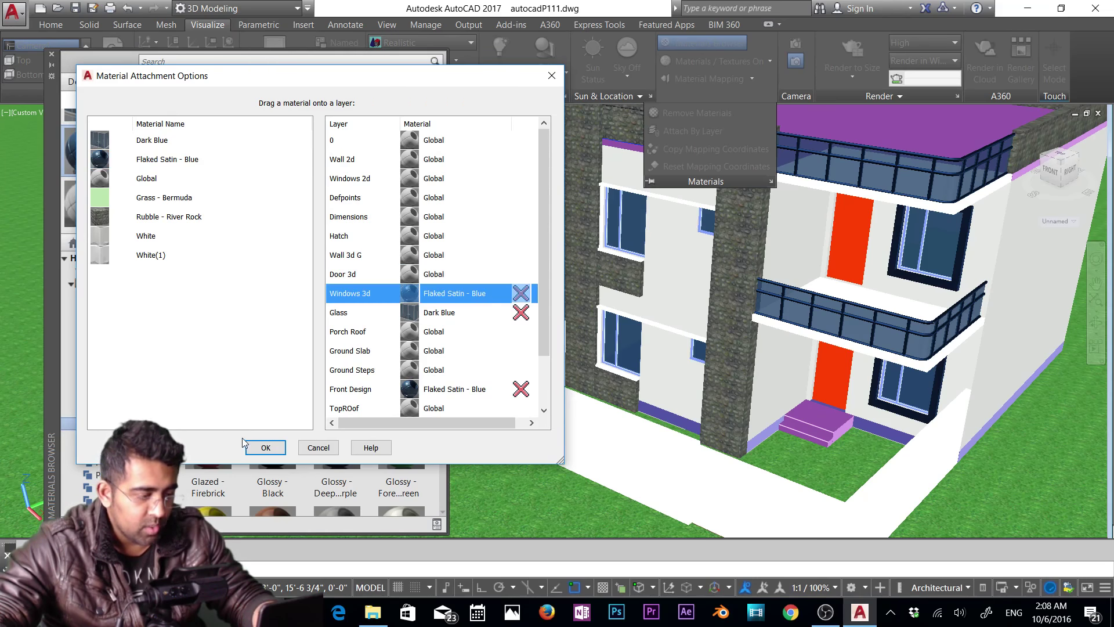
{"action": "left_click", "coordinate": [258, 448]}
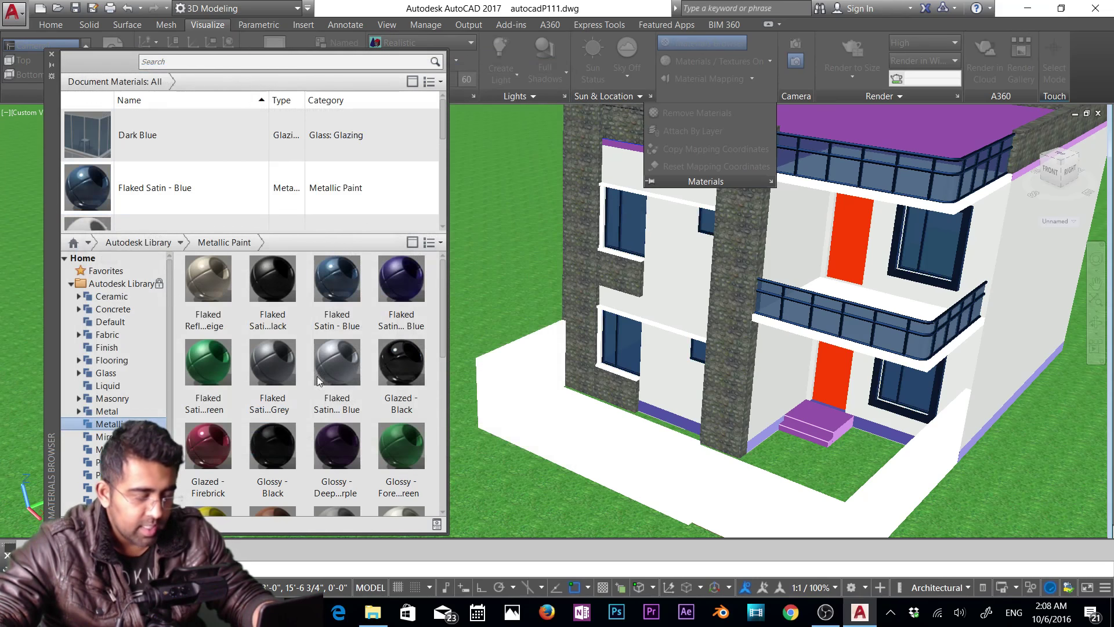
{"action": "left_click", "coordinate": [52, 55]}
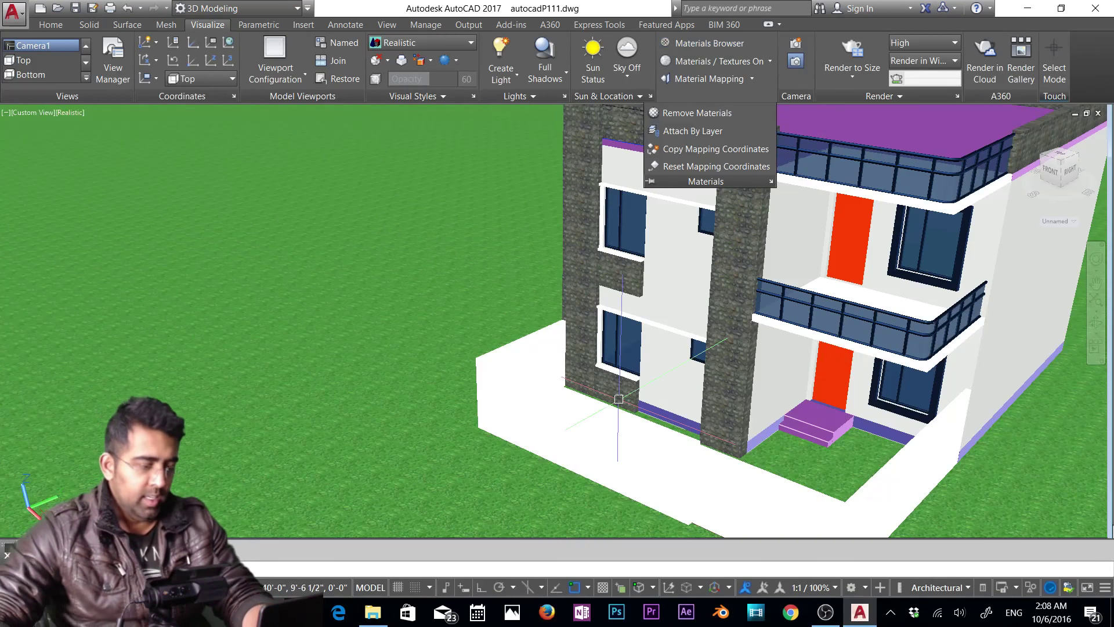
Reopen the Materials Browser and add Shingle - Composition Gray from the Roofing category to the document materials.
{"action": "left_click", "coordinate": [712, 46]}
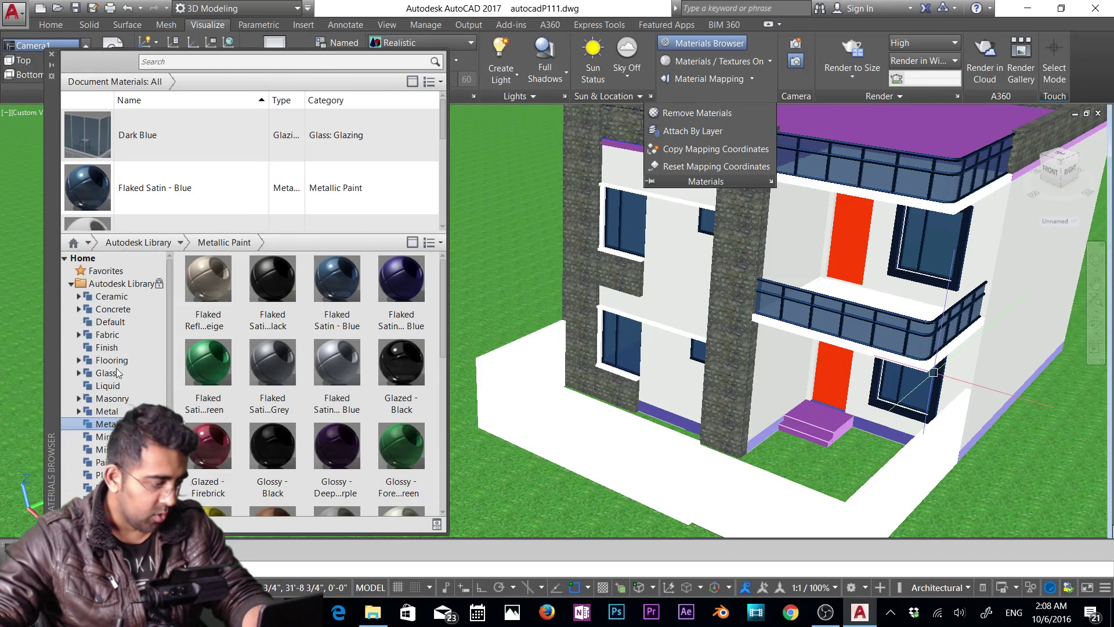
{"action": "scroll", "coordinate": [157, 371], "scroll_direction": "down", "scroll_amount": 1}
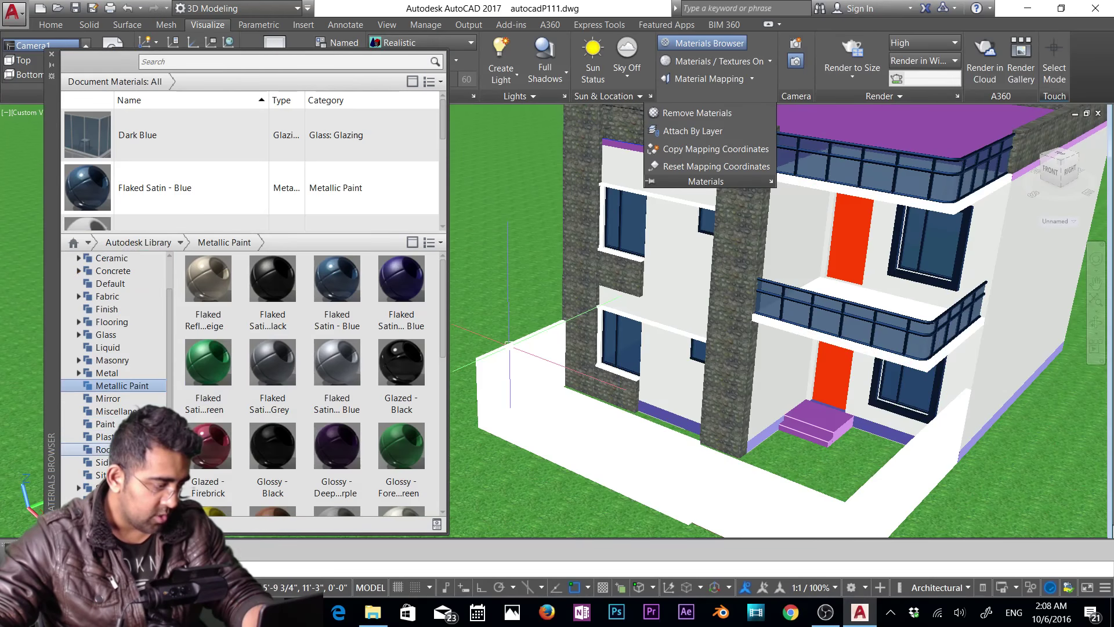
{"action": "left_click", "coordinate": [103, 449]}
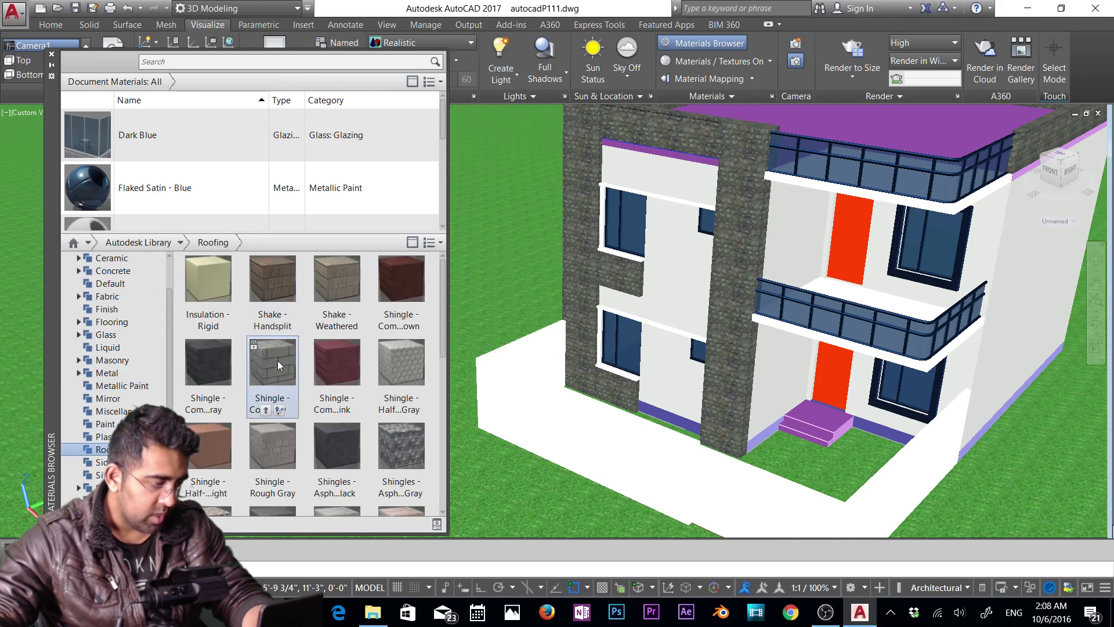
{"action": "left_click_drag", "start_coordinate": [277, 364], "coordinate": [218, 178]}
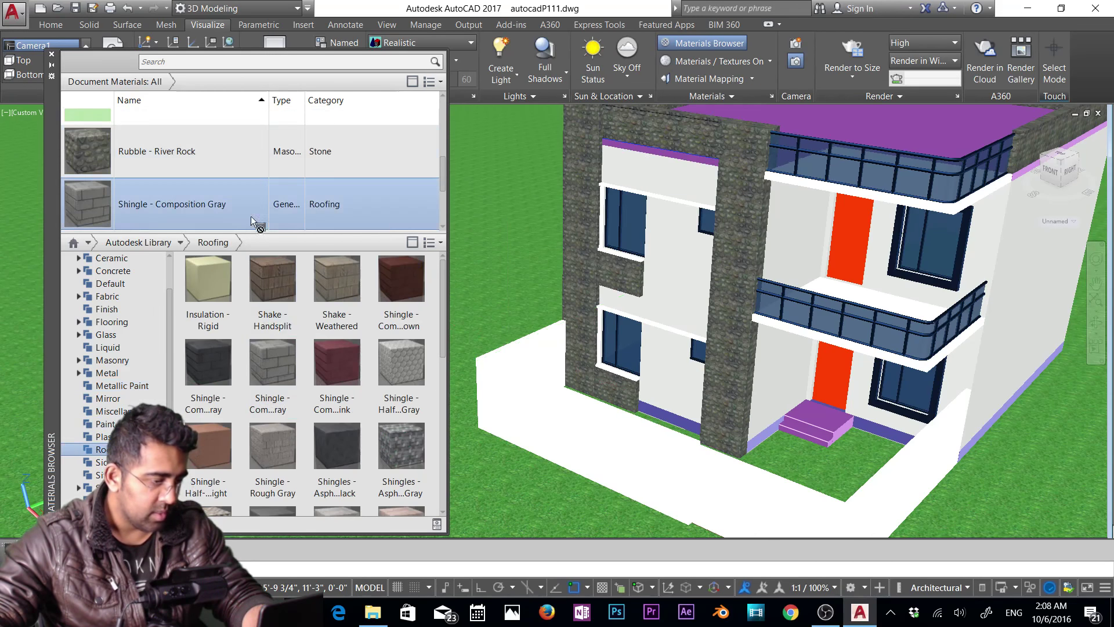
Apply Shingle - Composition Gray to the purple top roof, both balcony slabs and the entrance steps.
{"action": "left_click_drag", "start_coordinate": [953, 134], "coordinate": [952, 135]}
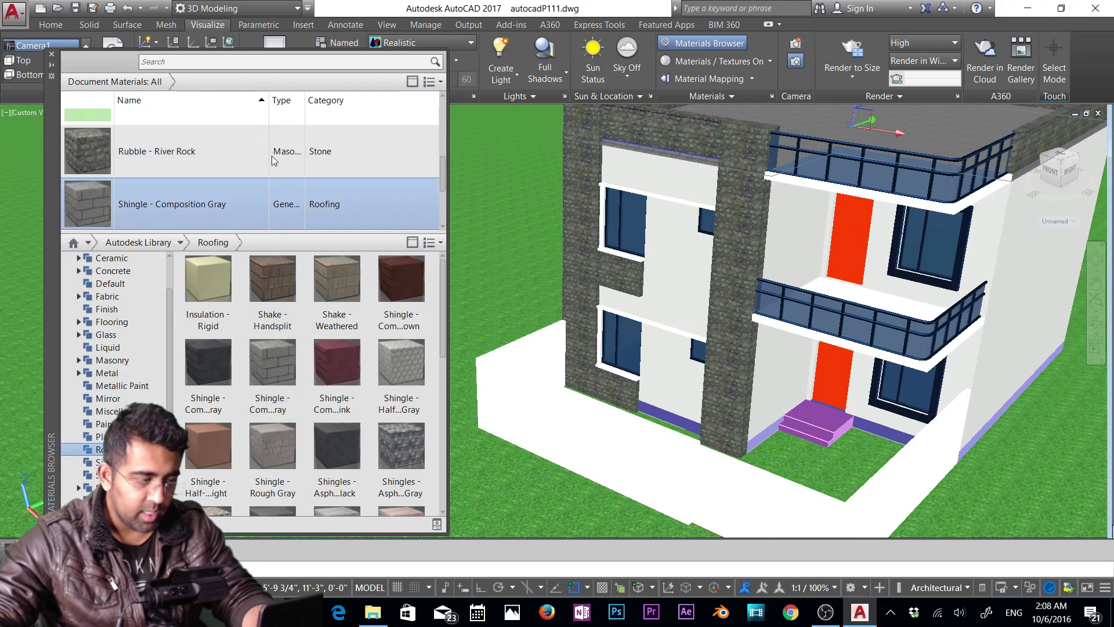
{"action": "left_click_drag", "start_coordinate": [960, 222], "coordinate": [952, 210]}
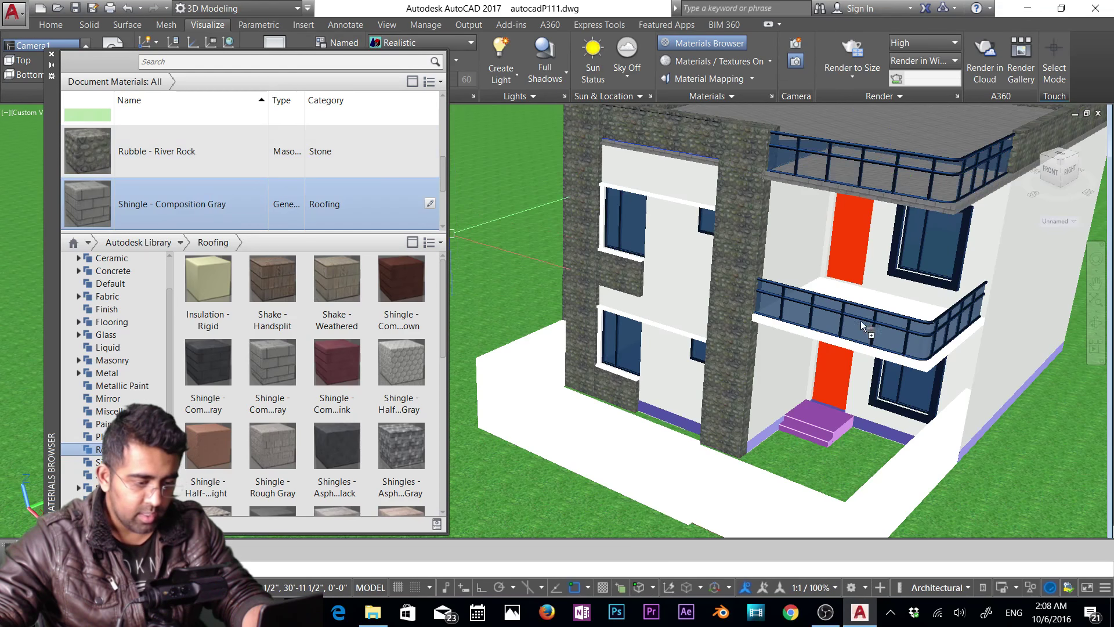
{"action": "left_click_drag", "start_coordinate": [892, 357], "coordinate": [893, 360]}
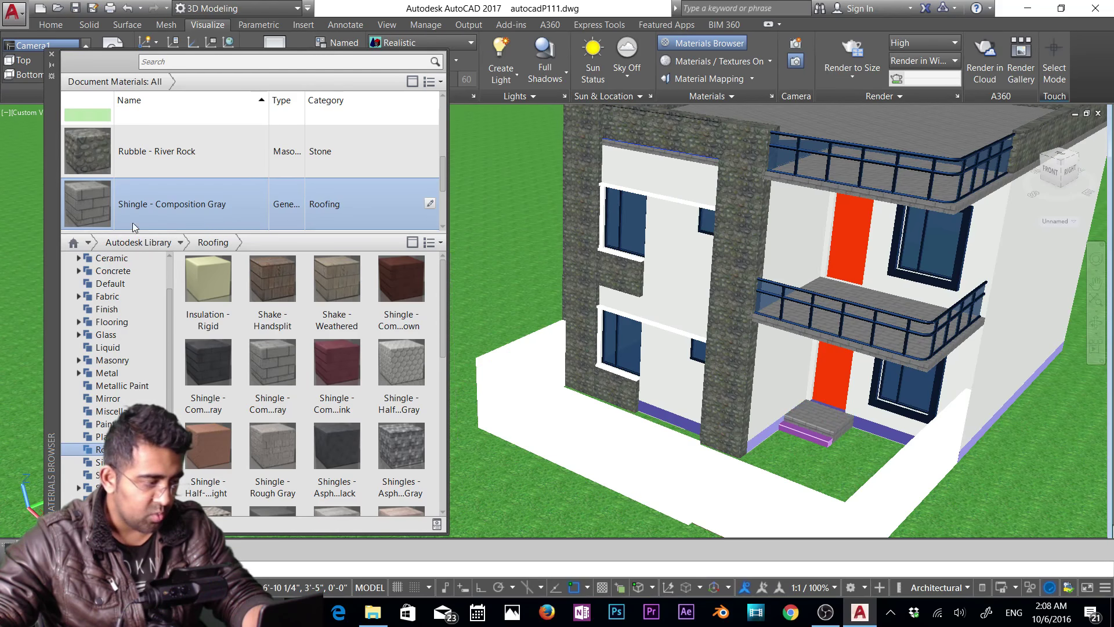
{"action": "left_click_drag", "start_coordinate": [806, 436], "coordinate": [806, 436]}
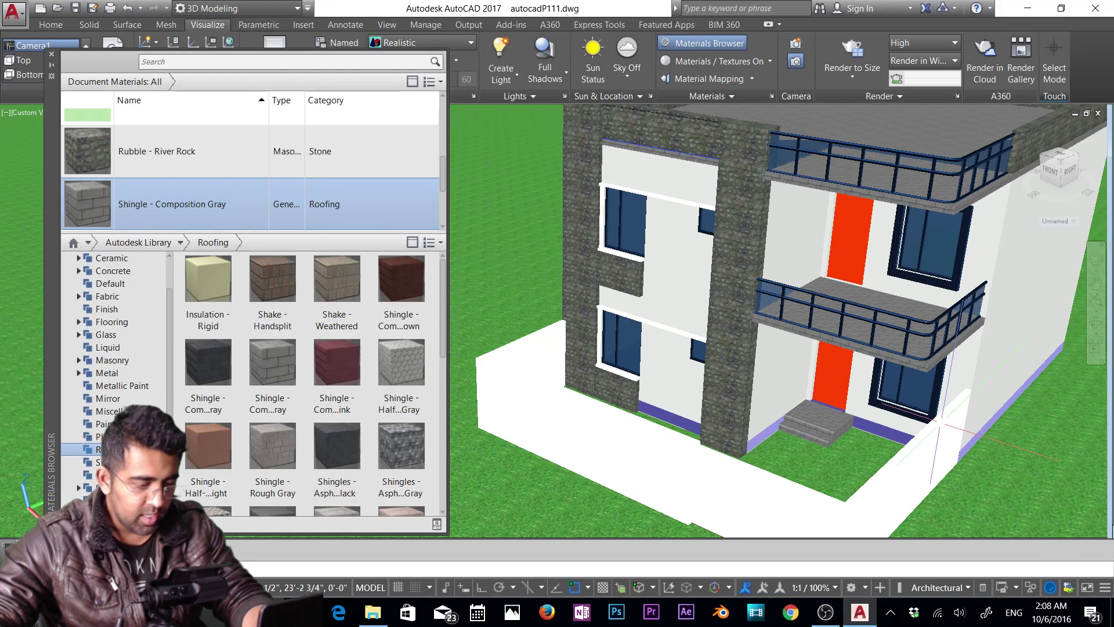
Restore the Camera1 view of the house and set its visual style to Realistic.
{"action": "scroll", "coordinate": [891, 366], "scroll_direction": "down", "scroll_amount": 5}
{"action": "middle_click_drag", "start_coordinate": [891, 365], "coordinate": [938, 384]}
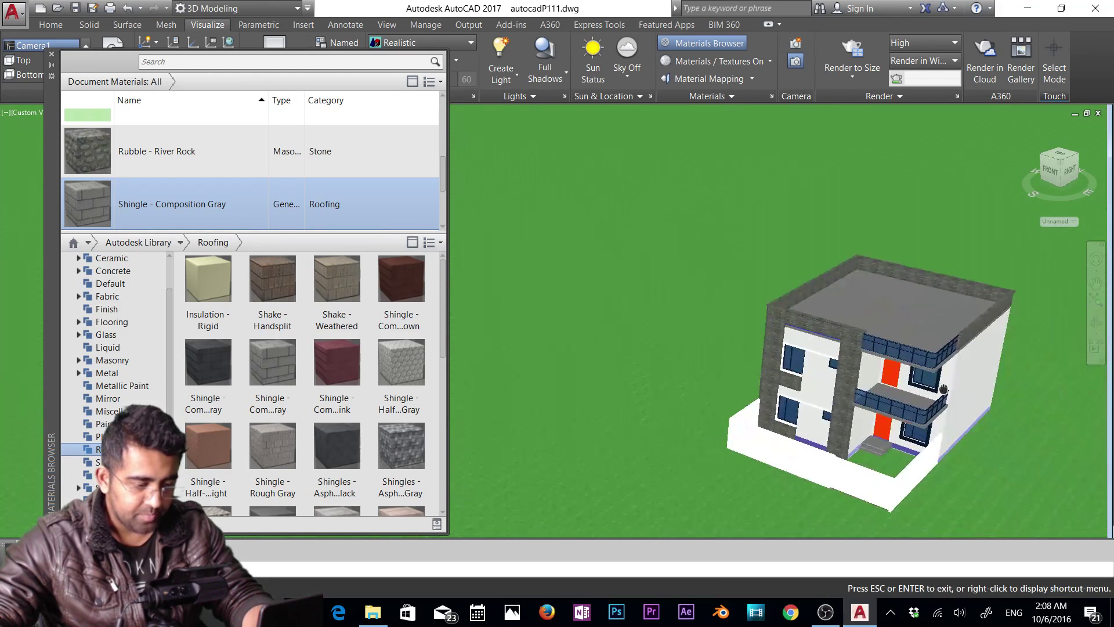
{"action": "left_click", "coordinate": [29, 45]}
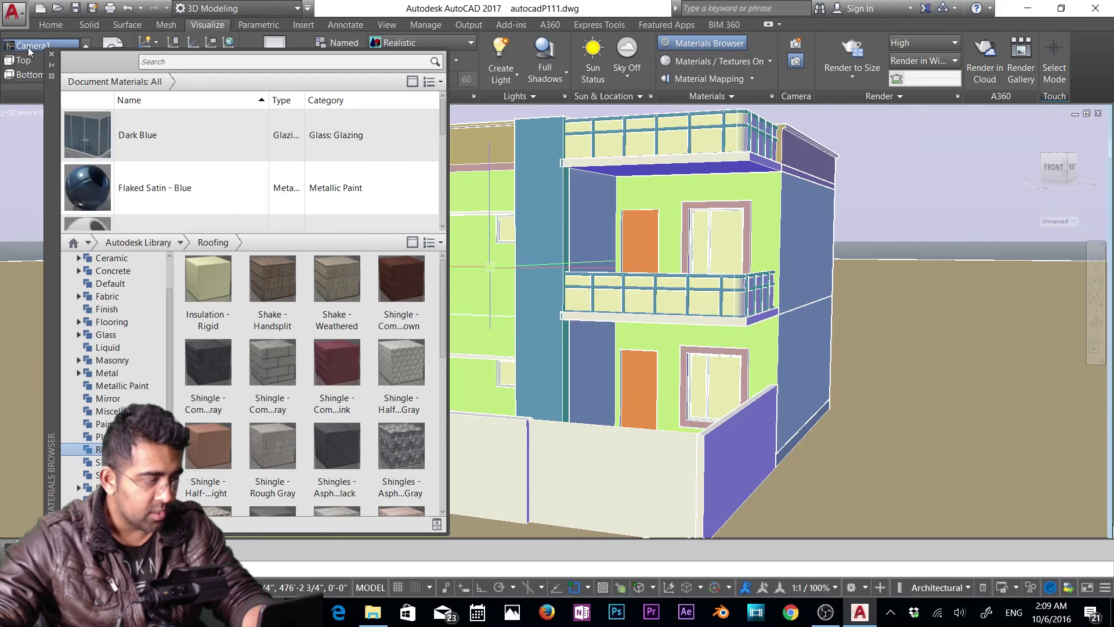
{"action": "left_click", "coordinate": [444, 44]}
{"action": "left_click", "coordinate": [426, 82]}
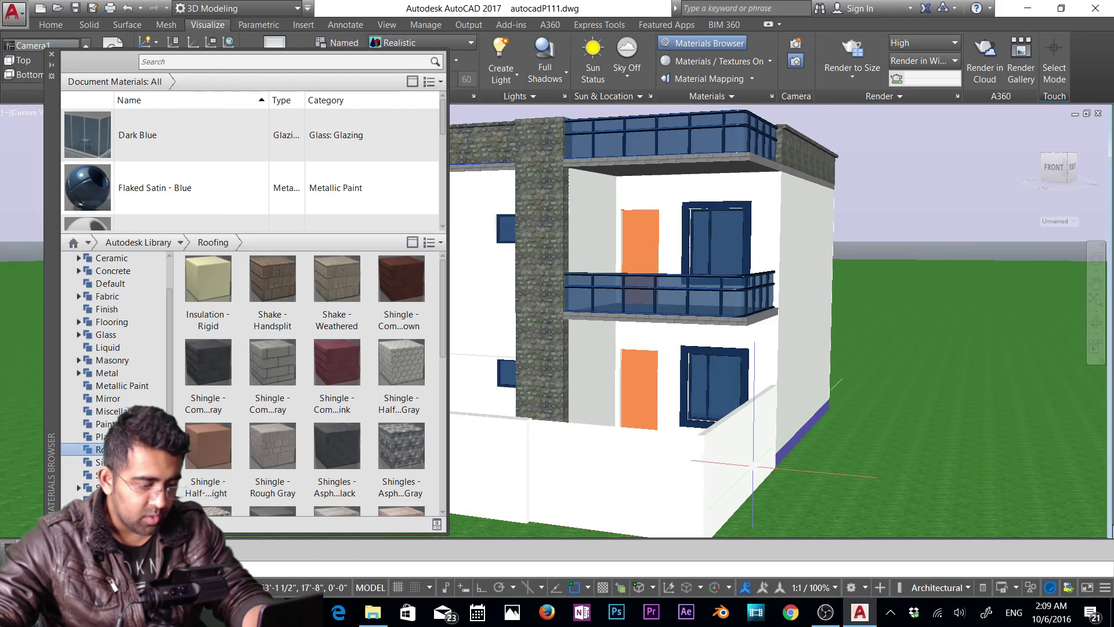
Apply Rubble - River Rock from the document materials to the white boundary wall and close the Materials Browser.
{"action": "left_click", "coordinate": [752, 458]}
{"action": "scroll", "coordinate": [144, 152], "scroll_direction": "down", "scroll_amount": 5}
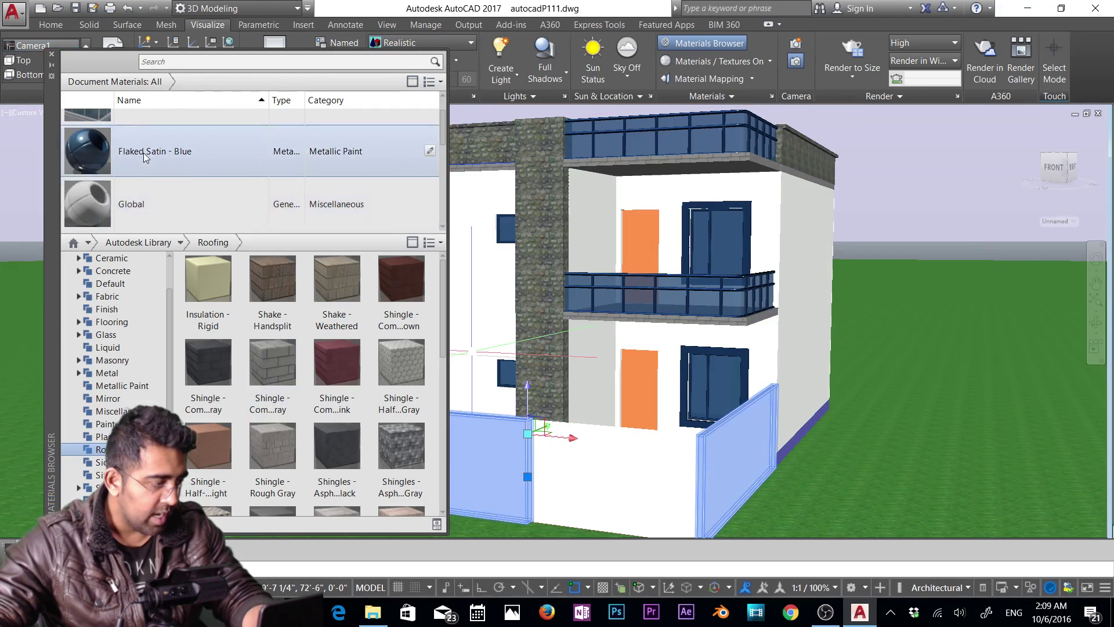
{"action": "scroll", "coordinate": [144, 152], "scroll_direction": "up", "scroll_amount": 2}
{"action": "left_click_drag", "start_coordinate": [129, 185], "coordinate": [737, 467]}
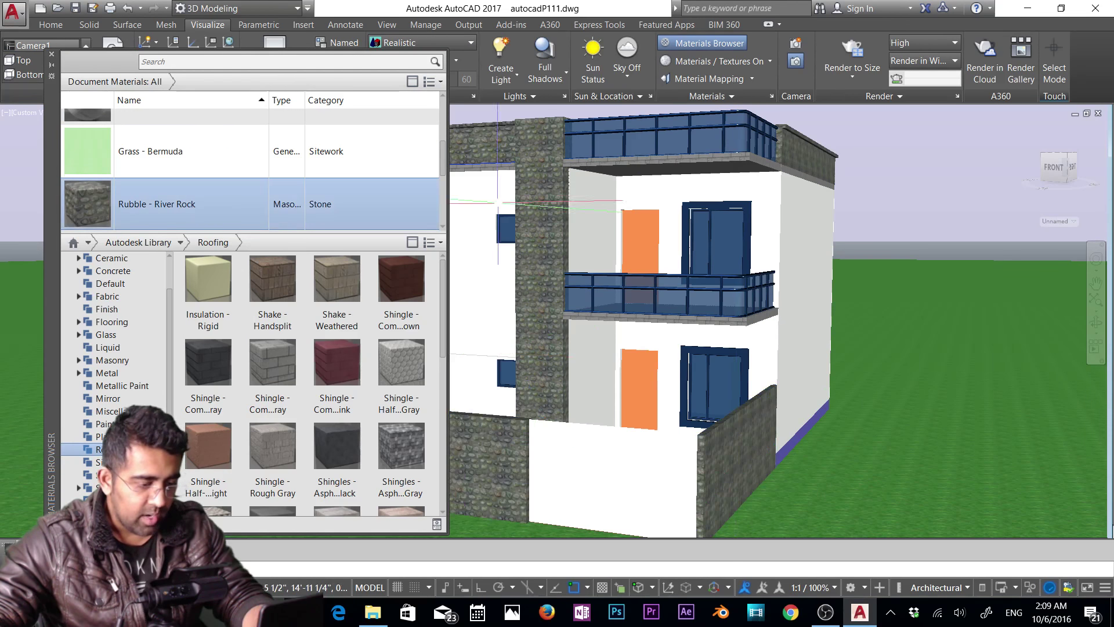
{"action": "left_click", "coordinate": [52, 56]}
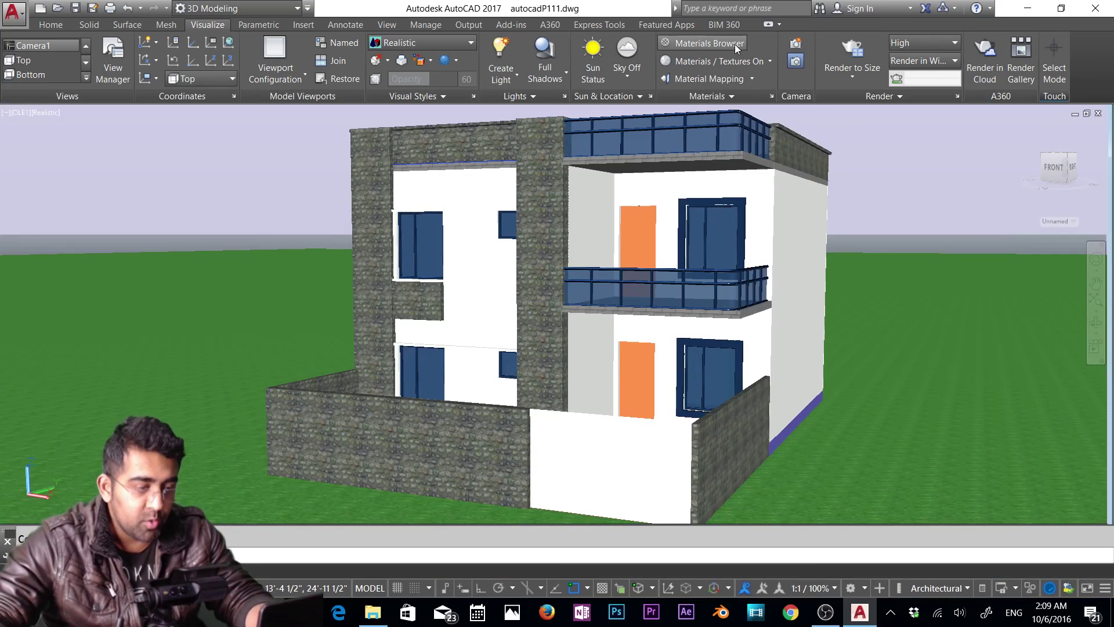
Reopen the Materials Browser and duplicate the Global material in the document materials.
{"action": "left_click", "coordinate": [734, 44]}
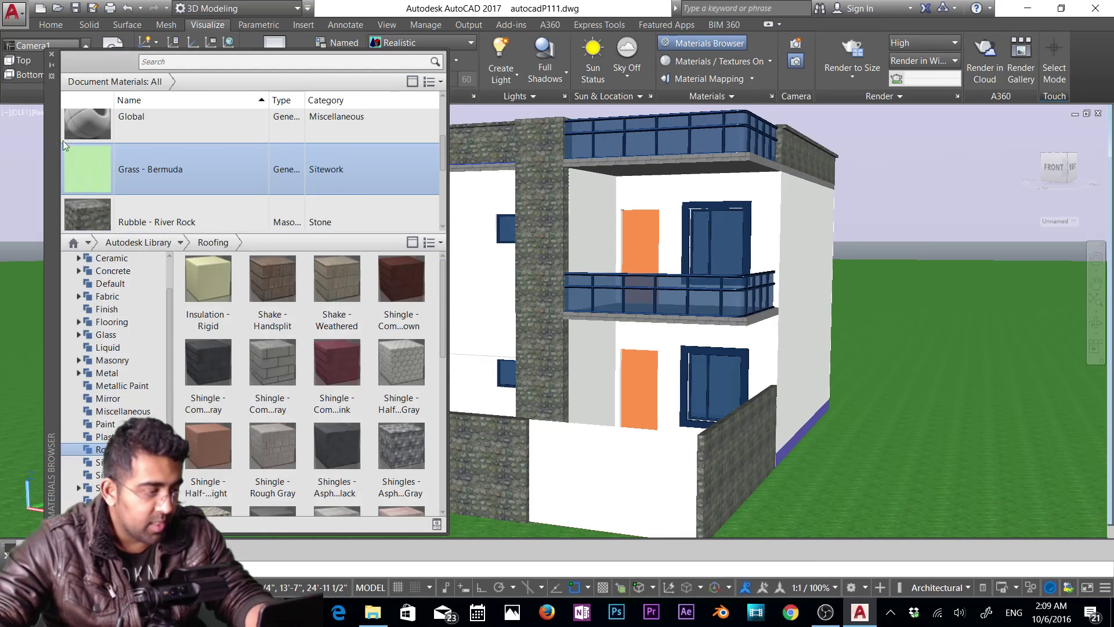
{"action": "scroll", "coordinate": [116, 139], "scroll_direction": "up", "scroll_amount": 3}
{"action": "scroll", "coordinate": [123, 181], "scroll_direction": "down", "scroll_amount": 2}
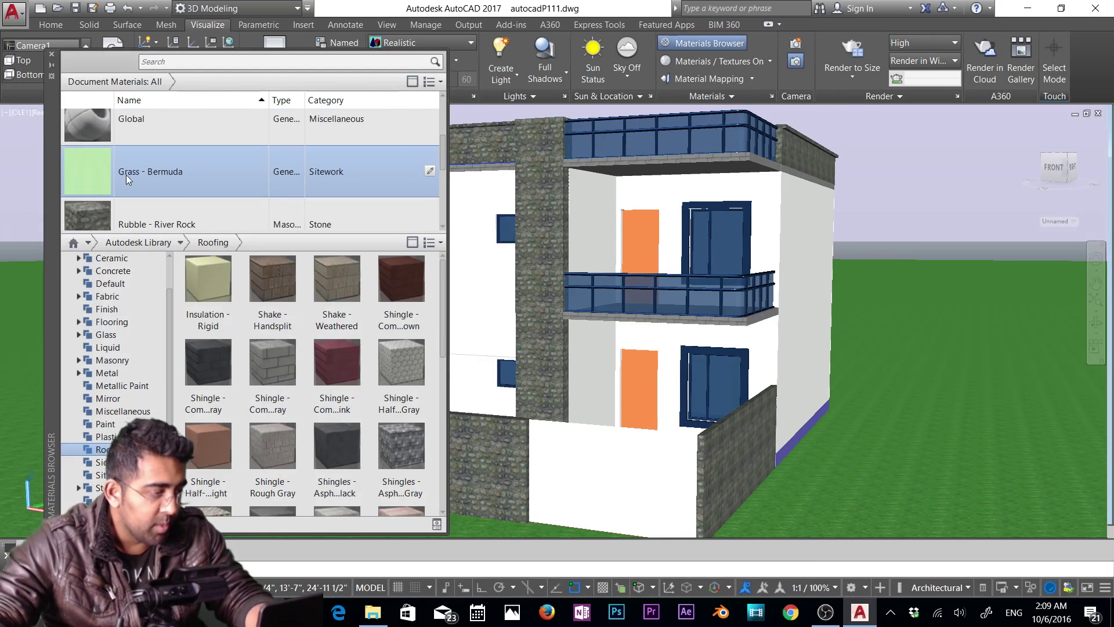
{"action": "right_click", "coordinate": [144, 121]}
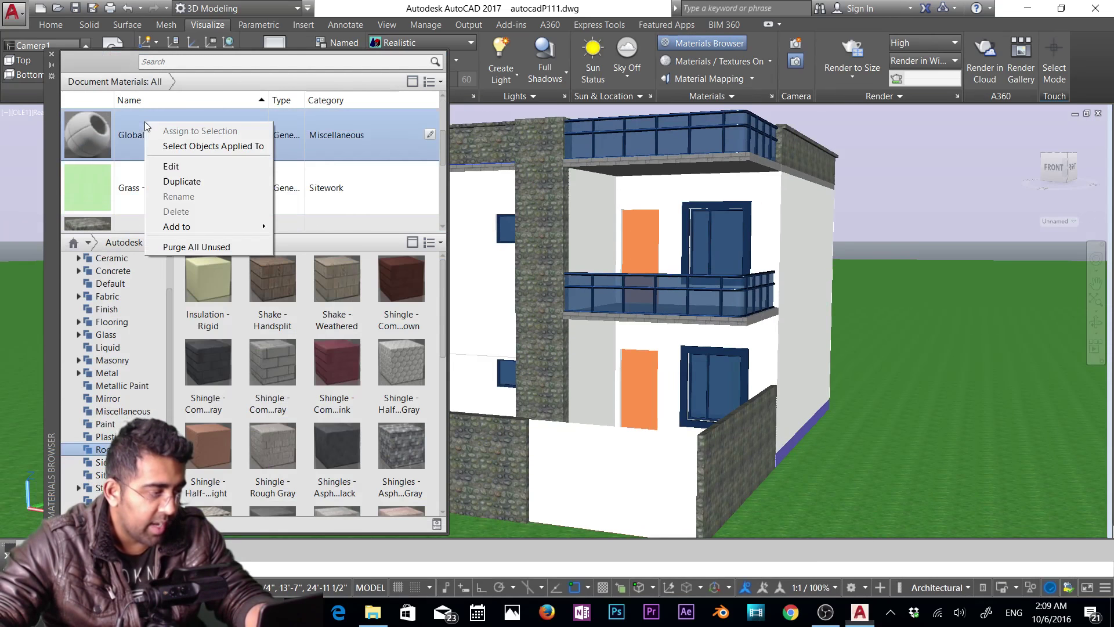
{"action": "left_click", "coordinate": [168, 179]}
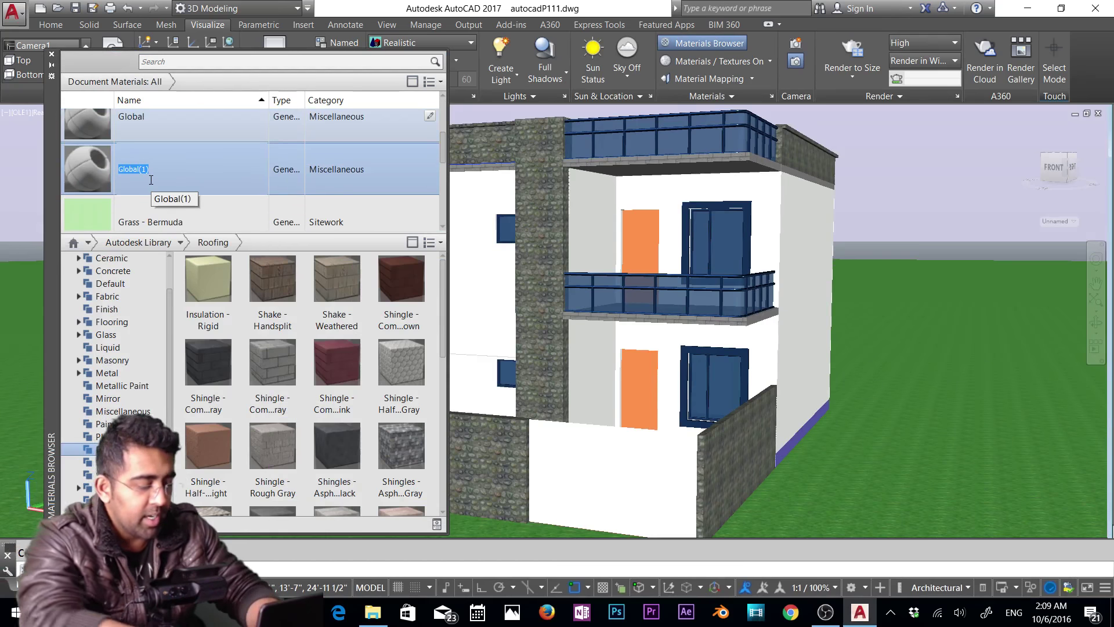
Rename the duplicated material as Gate and assign the white-background serie_futura_sabrina gate picture as its image.
{"action": "type", "text": "Gate"}
{"action": "key", "text": "Return"}
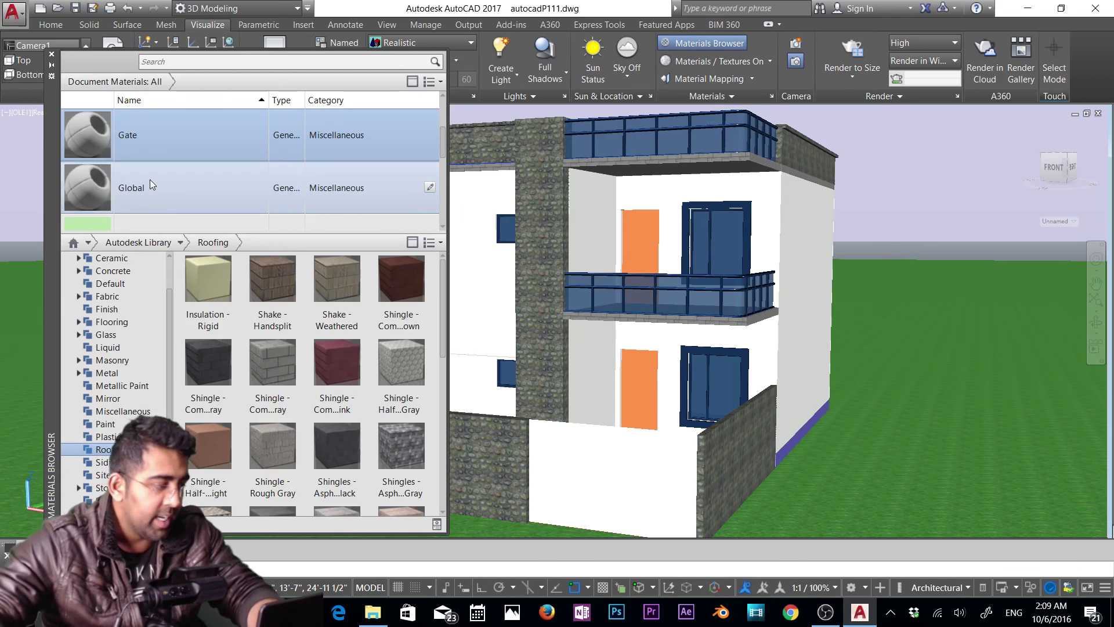
{"action": "double_click", "coordinate": [126, 142]}
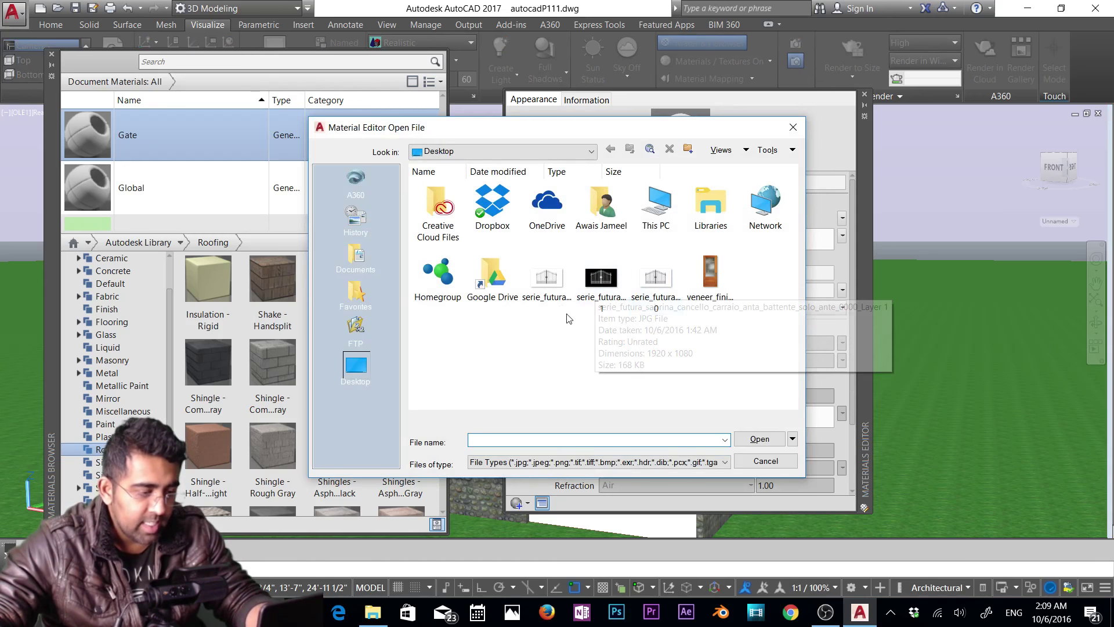
{"action": "double_click", "coordinate": [650, 289]}
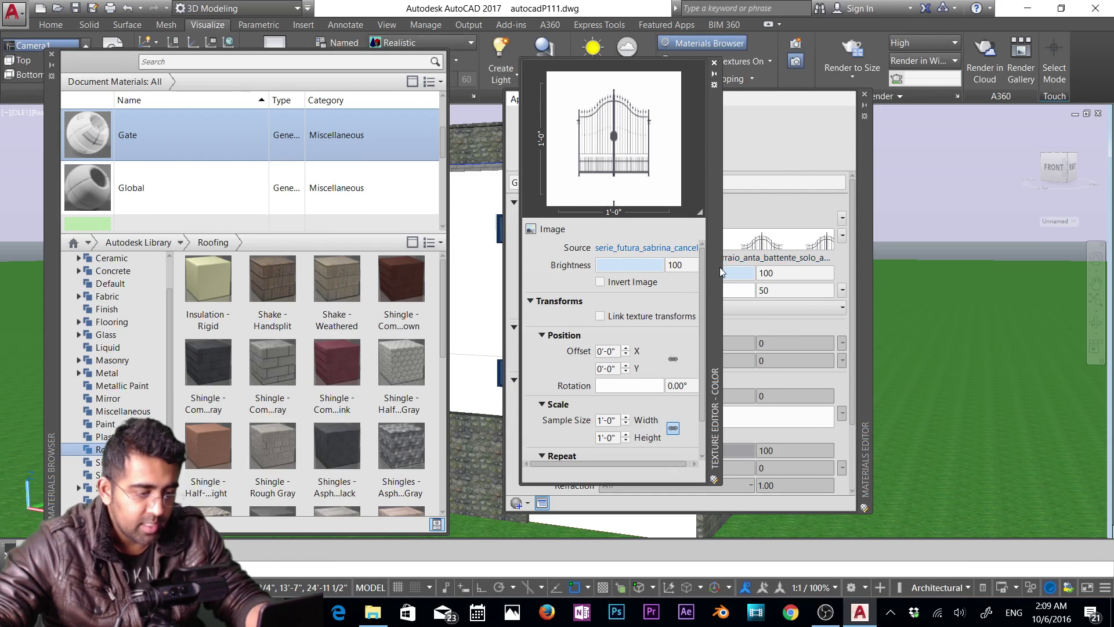
Set the gate texture's linked sample size to 6'-0" wide and 6'-0" high and close the Texture Editor.
{"action": "left_click_drag", "start_coordinate": [720, 267], "coordinate": [774, 271]}
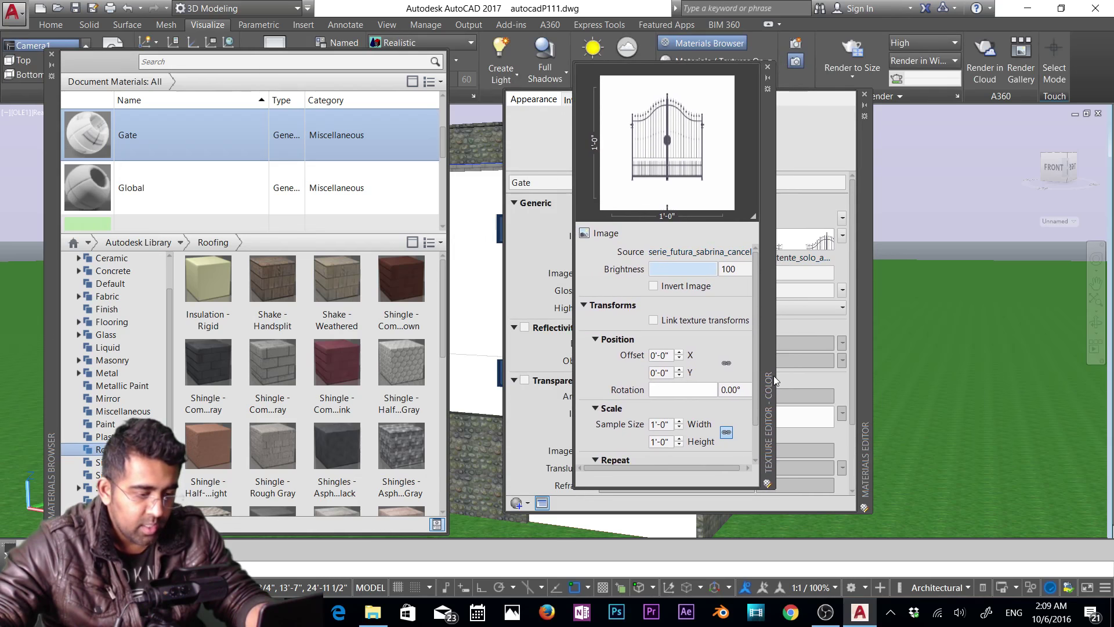
{"action": "left_click_drag", "start_coordinate": [774, 375], "coordinate": [815, 378]}
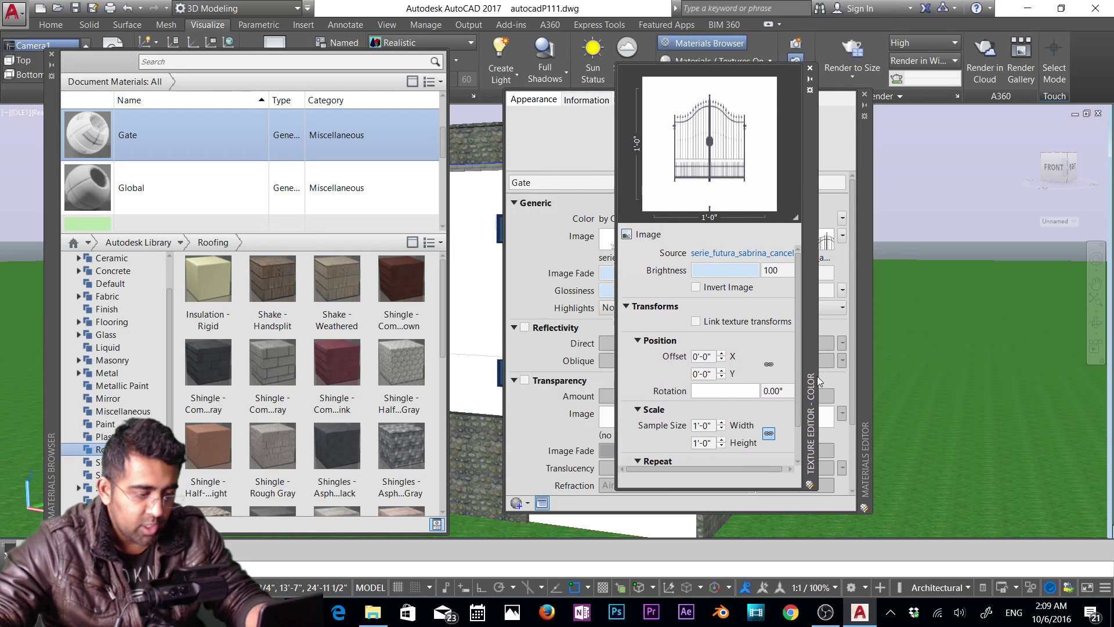
{"action": "double_click", "coordinate": [707, 424]}
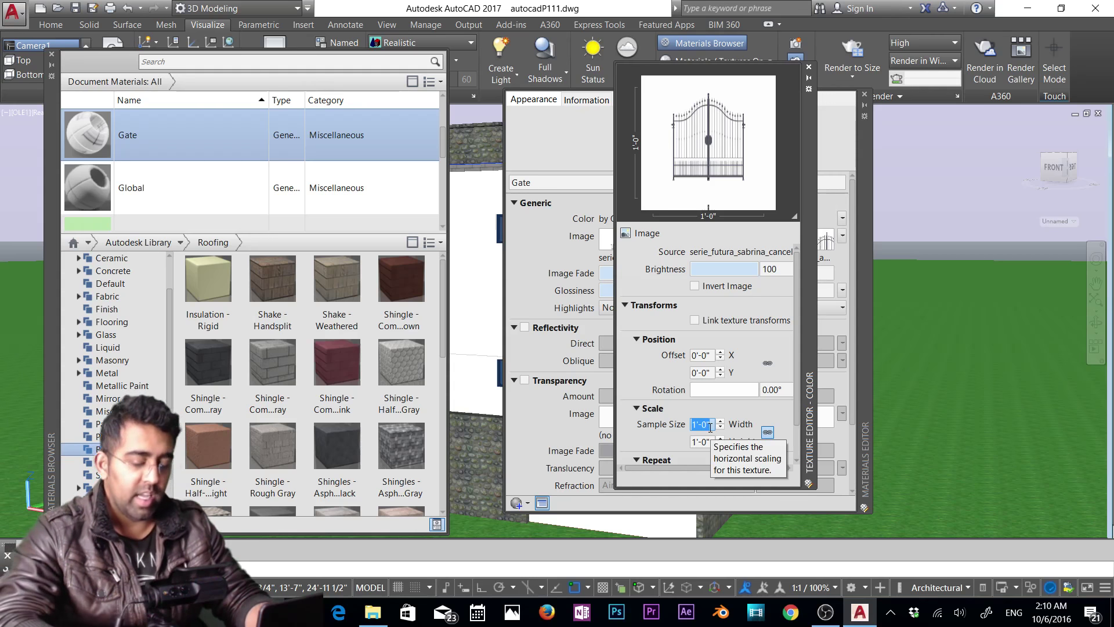
{"action": "type", "text": "10"}
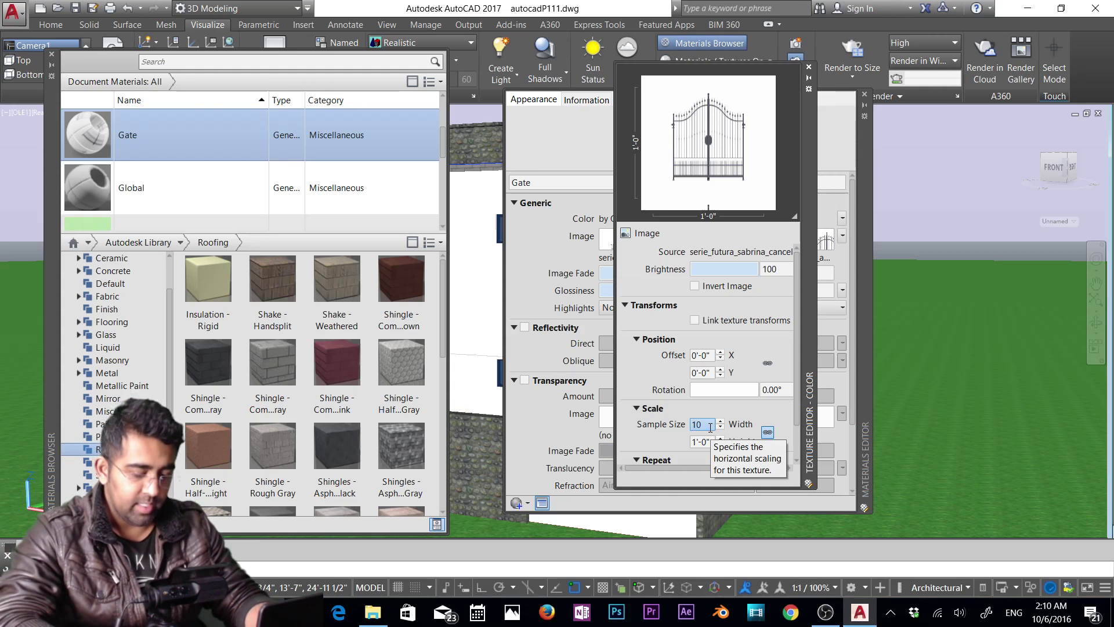
{"action": "key", "text": "Tab"}
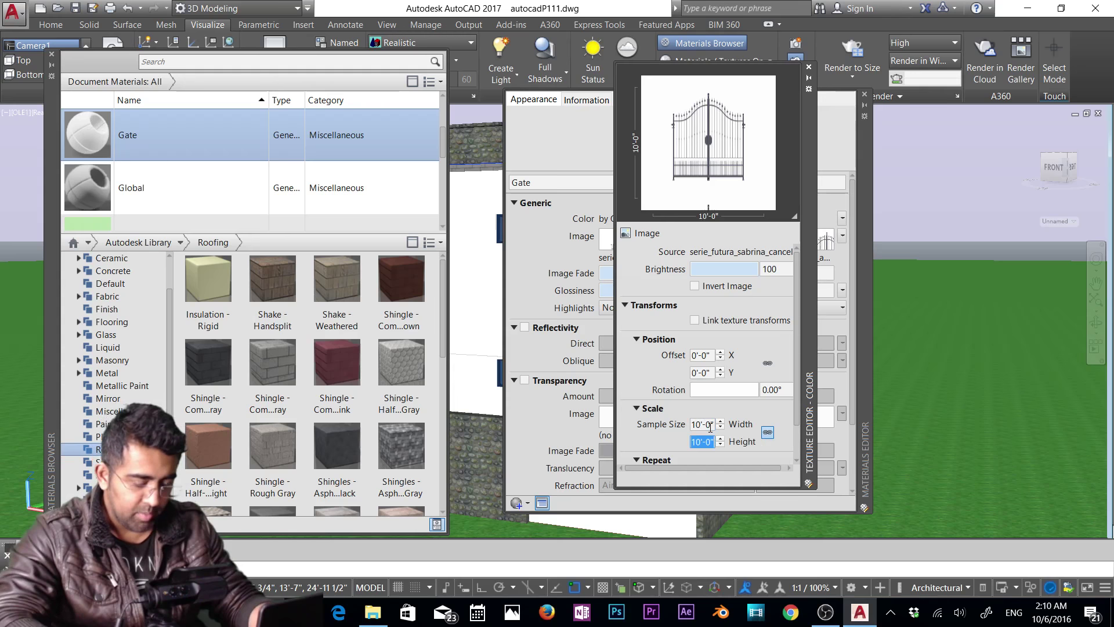
{"action": "type", "text": "6'"}
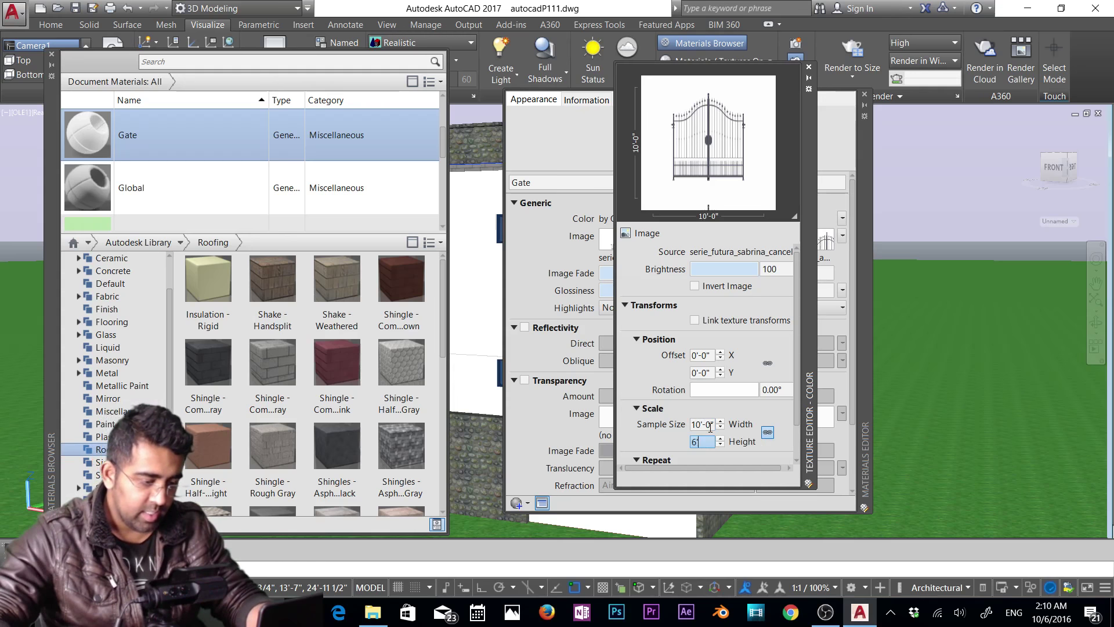
{"action": "key", "text": "Return"}
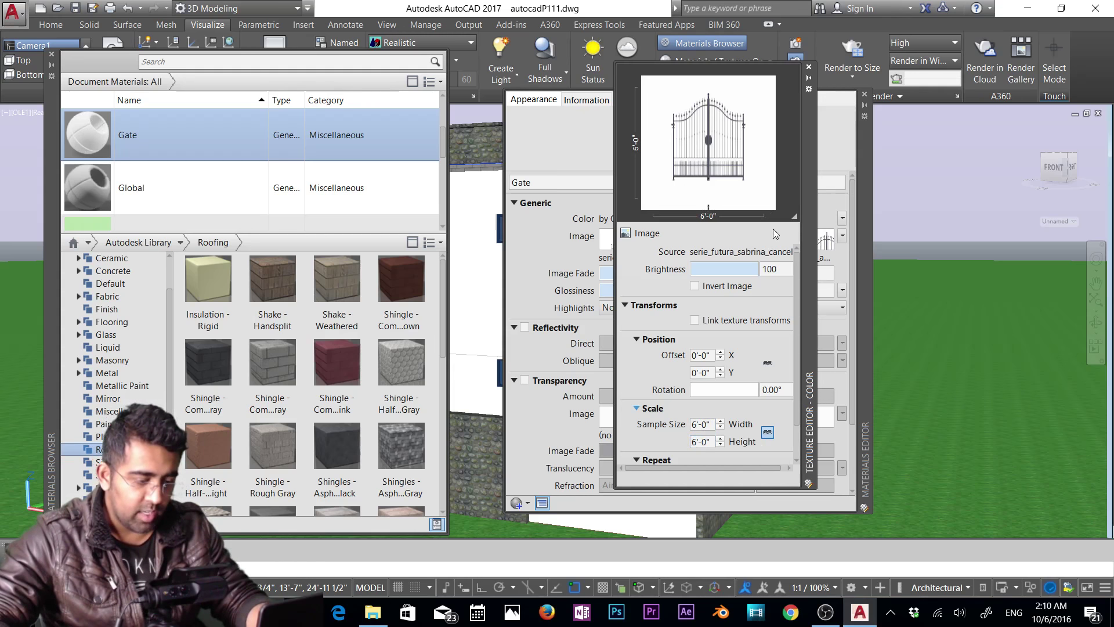
{"action": "scroll", "coordinate": [751, 423], "scroll_direction": "down", "scroll_amount": 2}
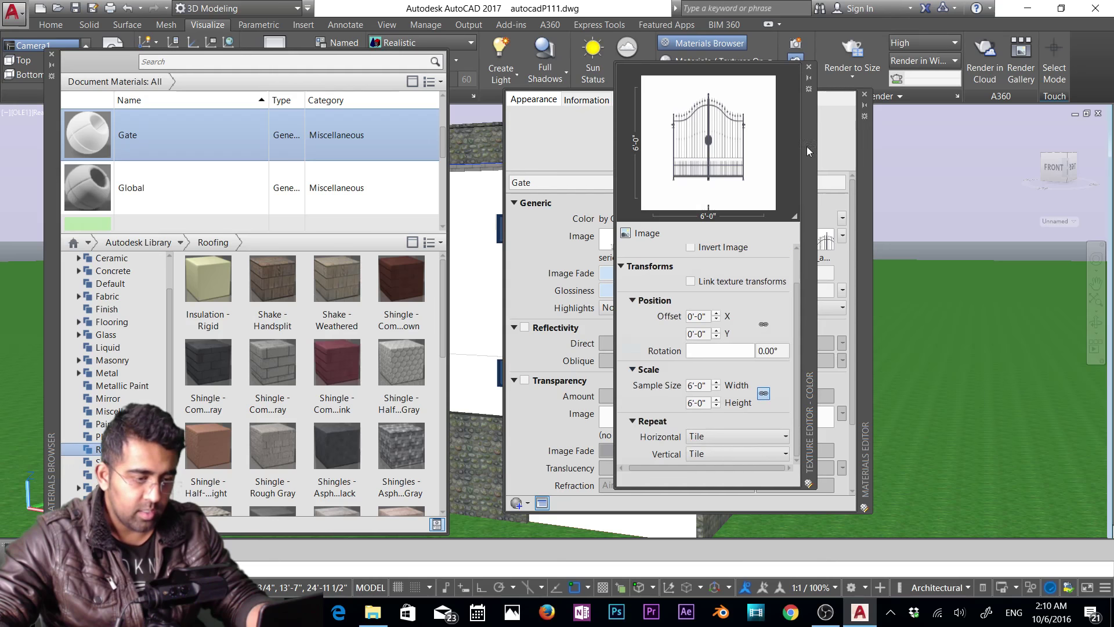
{"action": "left_click_drag", "start_coordinate": [806, 146], "coordinate": [432, 135]}
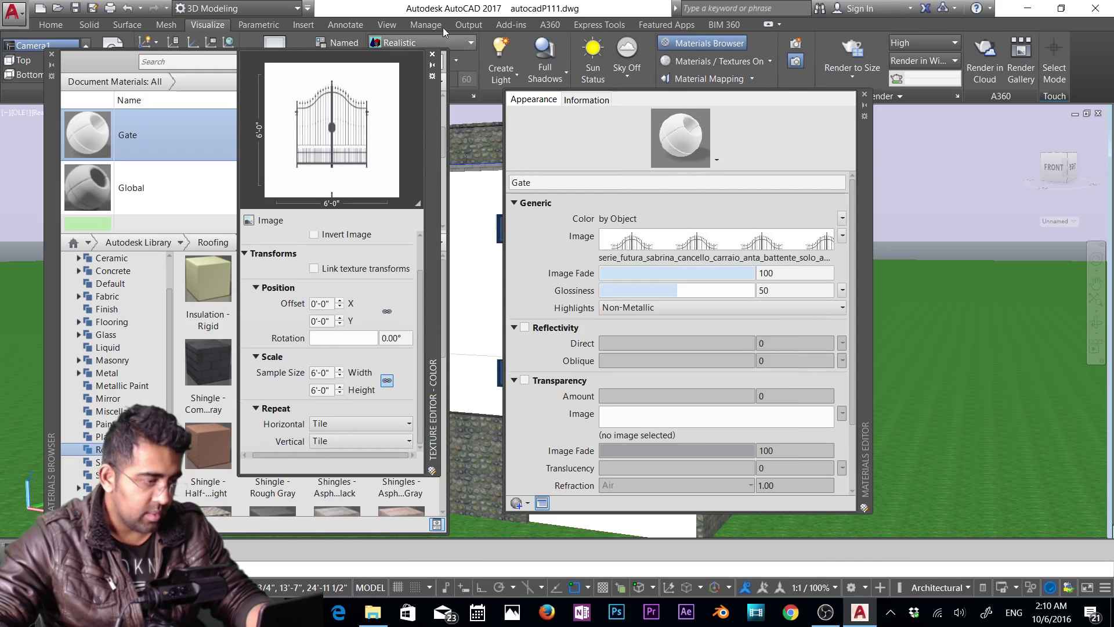
{"action": "left_click", "coordinate": [432, 54]}
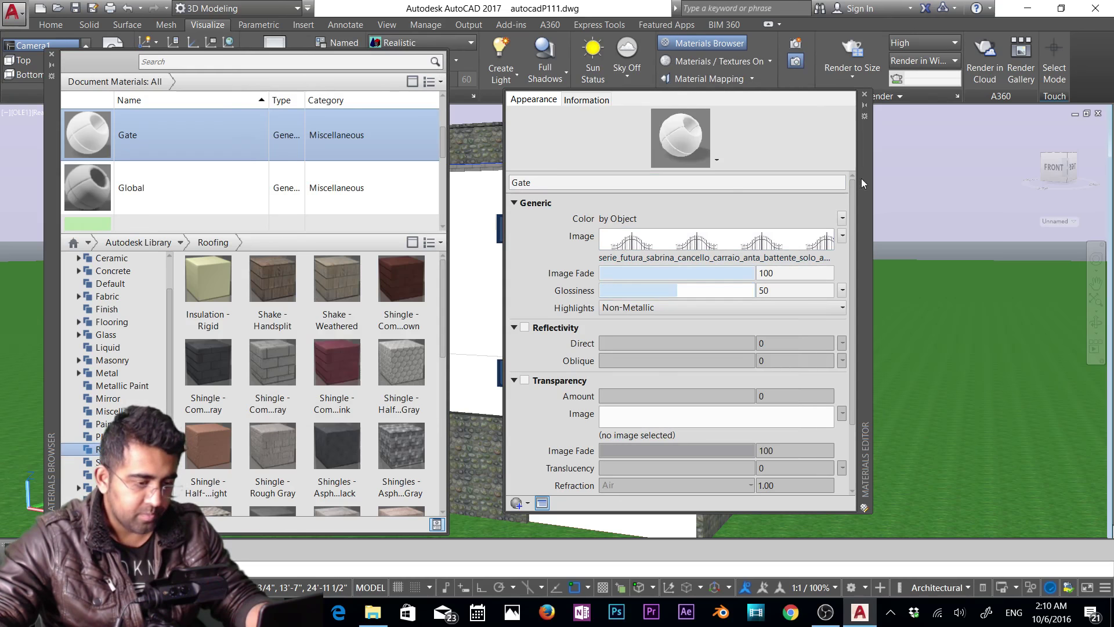
Close the Materials Editor and apply the Gate material to the white gate panel in the front boundary wall.
{"action": "left_click_drag", "start_coordinate": [868, 182], "coordinate": [456, 214]}
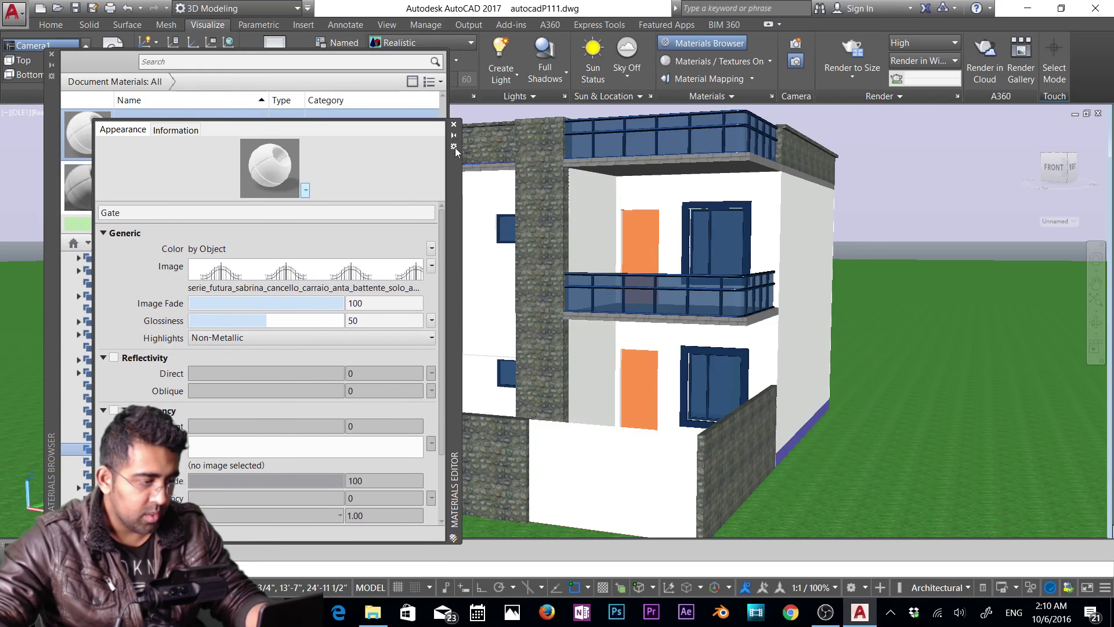
{"action": "left_click", "coordinate": [454, 125]}
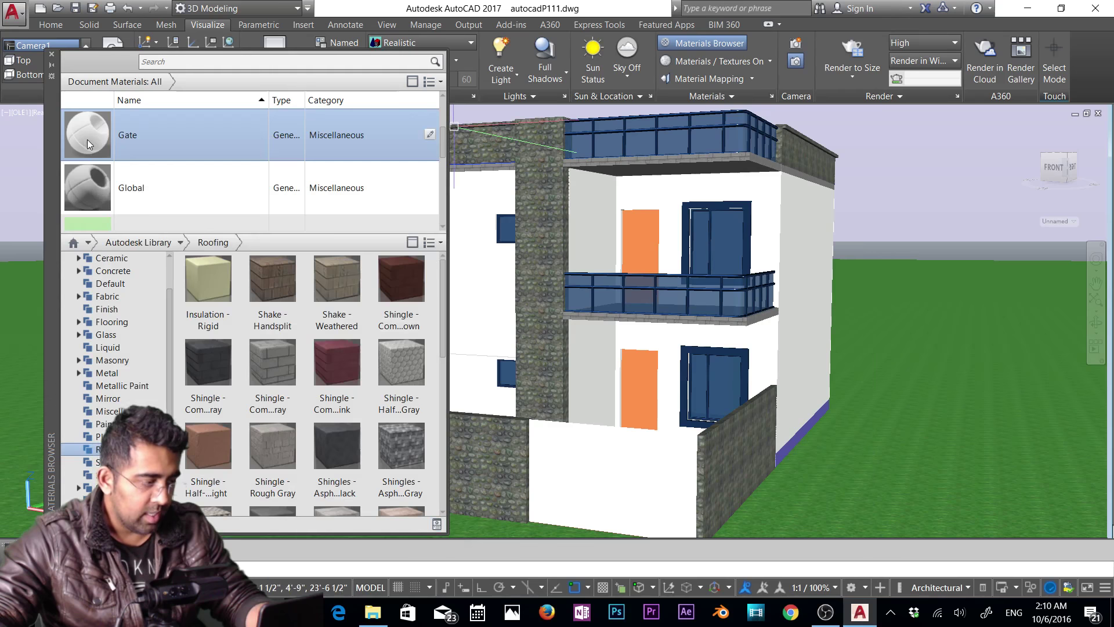
{"action": "left_click_drag", "start_coordinate": [351, 189], "coordinate": [647, 488]}
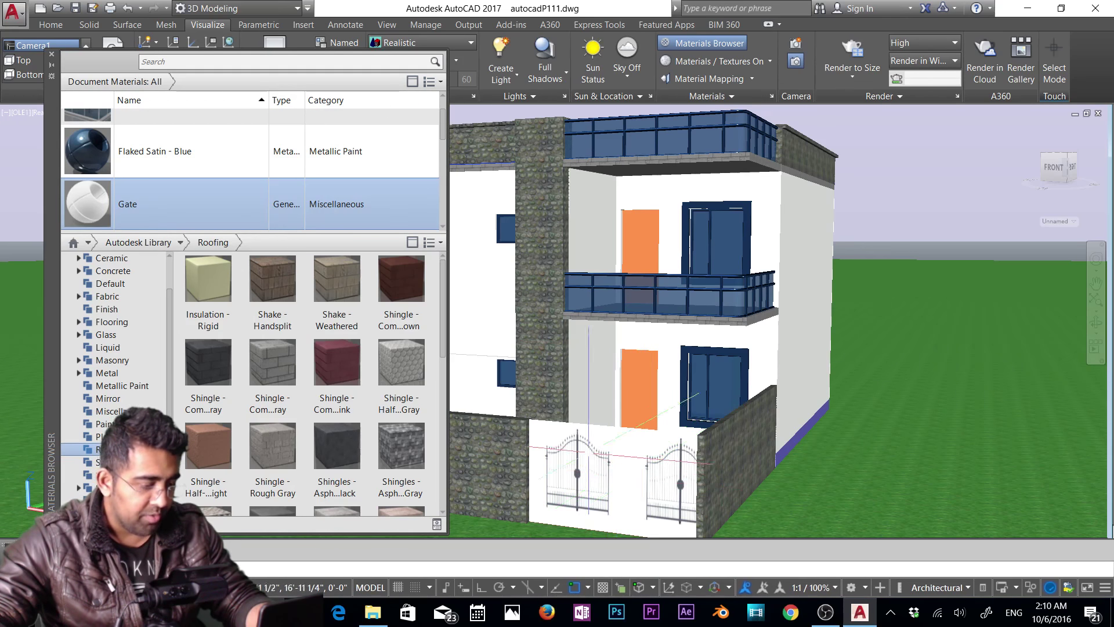
Assign the black-background serie_futura_sabrina gate picture as the Gate material's cutout image and close the material windows.
{"action": "double_click", "coordinate": [119, 202]}
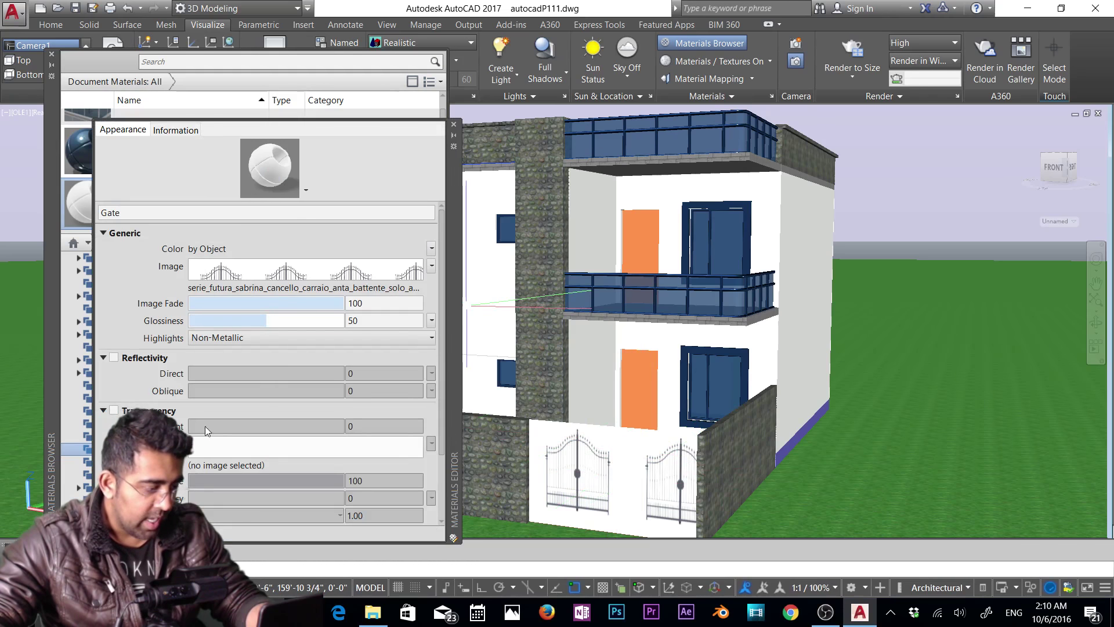
{"action": "scroll", "coordinate": [319, 348], "scroll_direction": "down", "scroll_amount": 3}
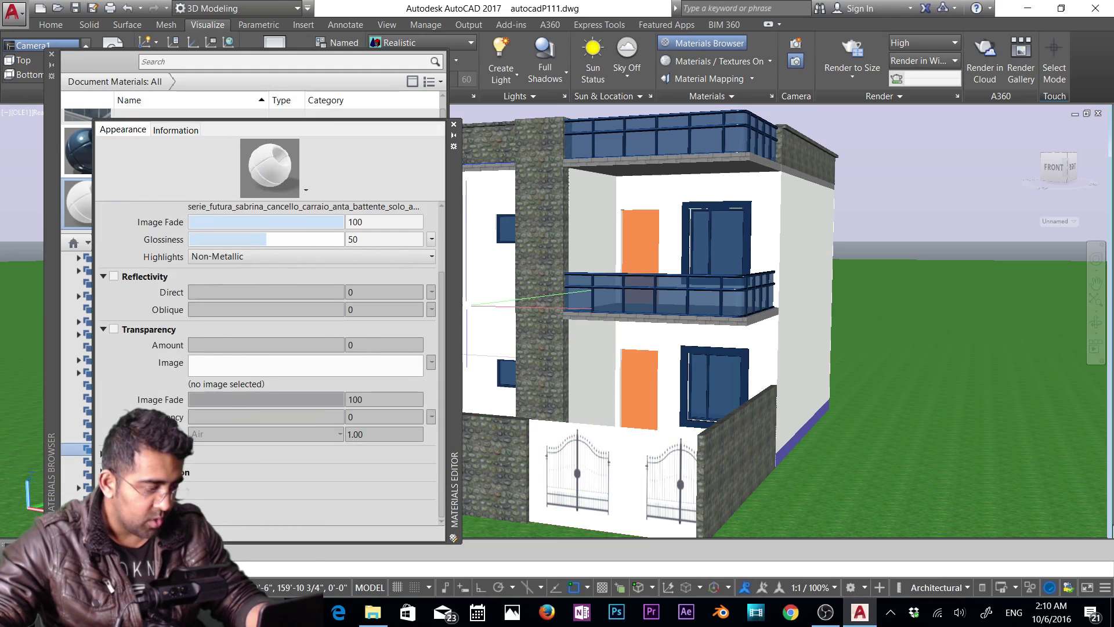
{"action": "left_click", "coordinate": [250, 453]}
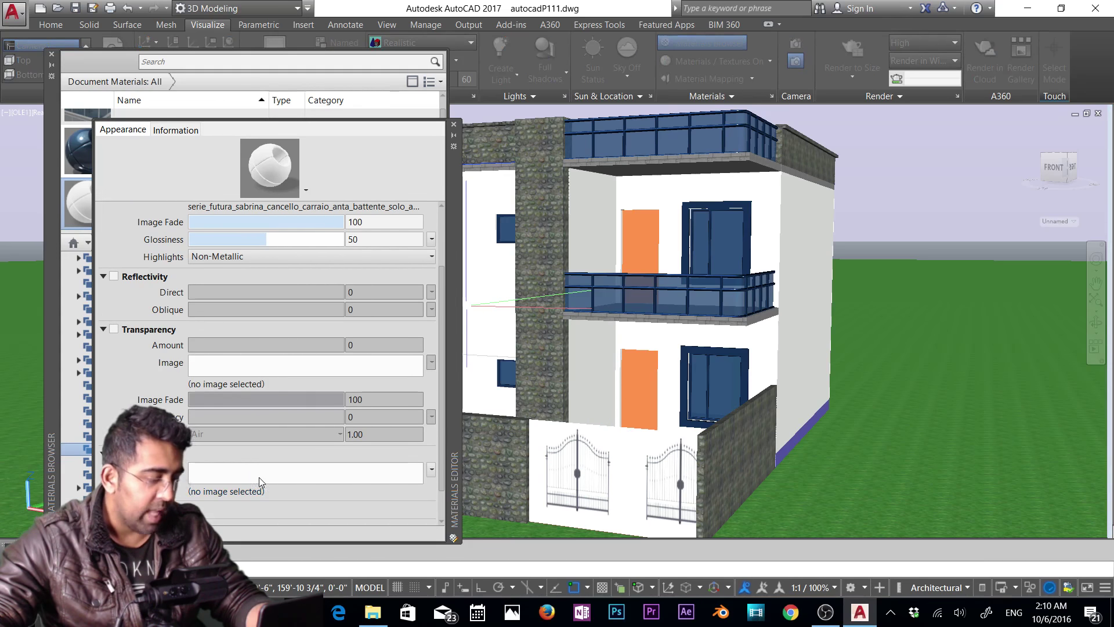
{"action": "double_click", "coordinate": [626, 293]}
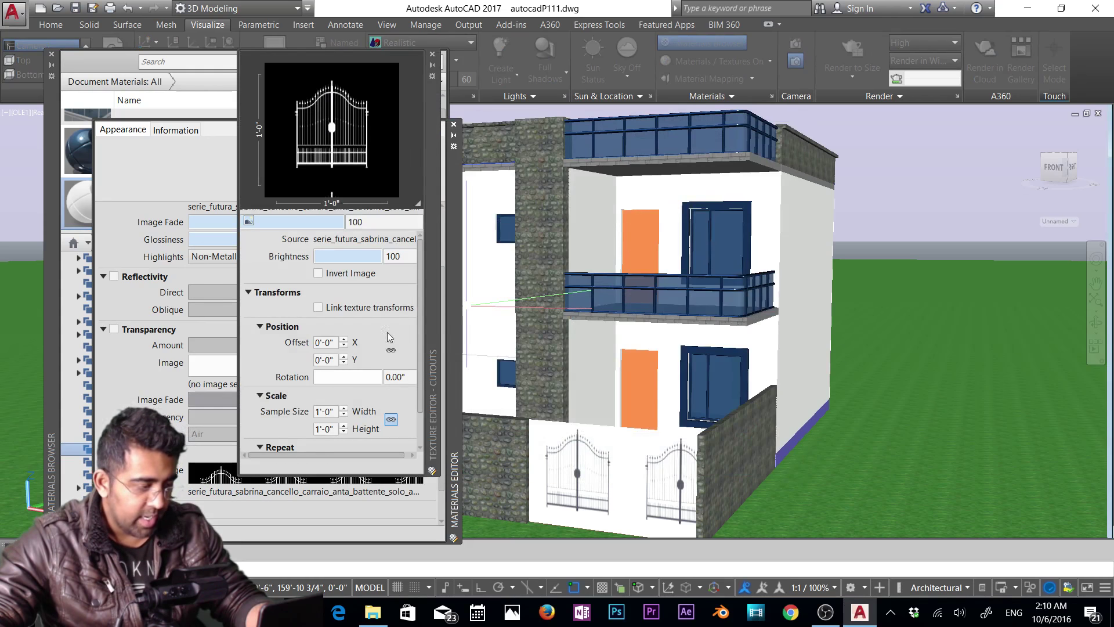
{"action": "left_click", "coordinate": [433, 55]}
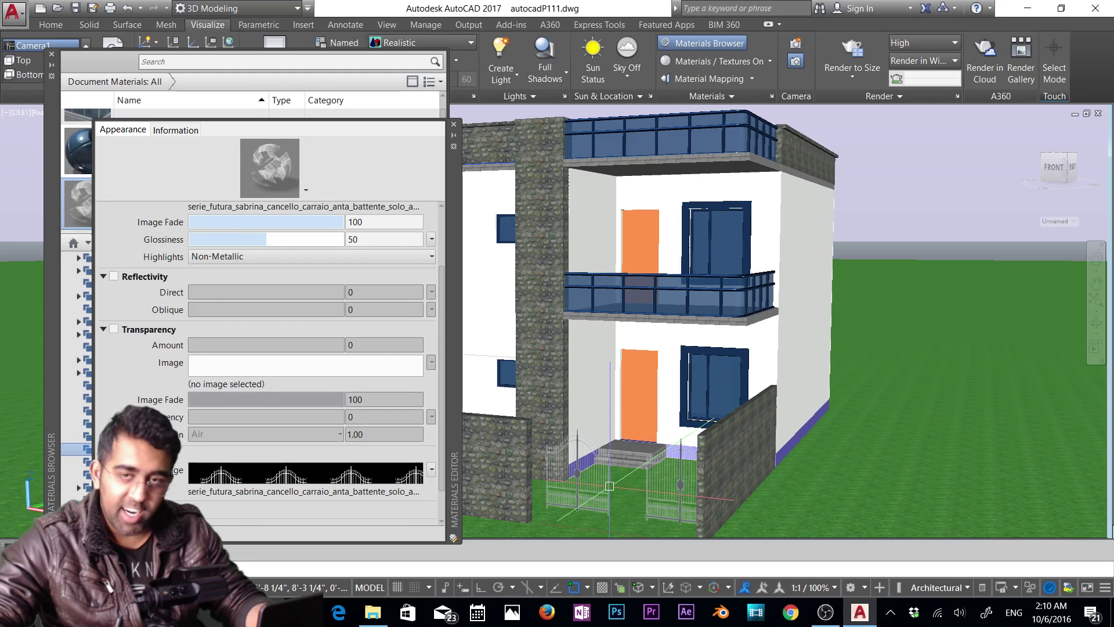
{"action": "left_click", "coordinate": [51, 54]}
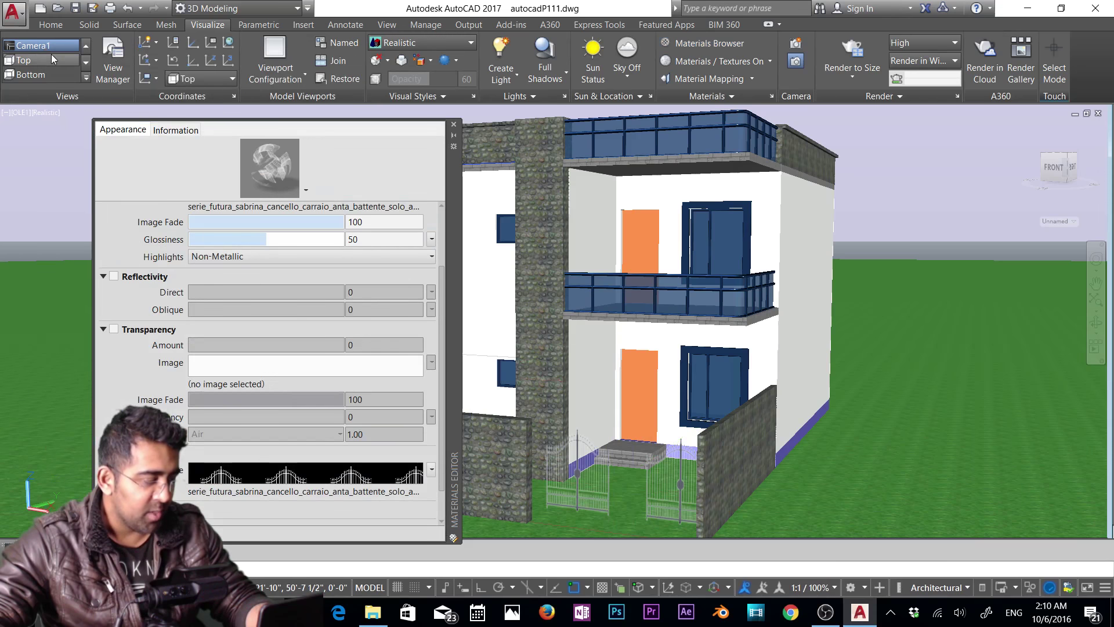
{"action": "left_click", "coordinate": [454, 125]}
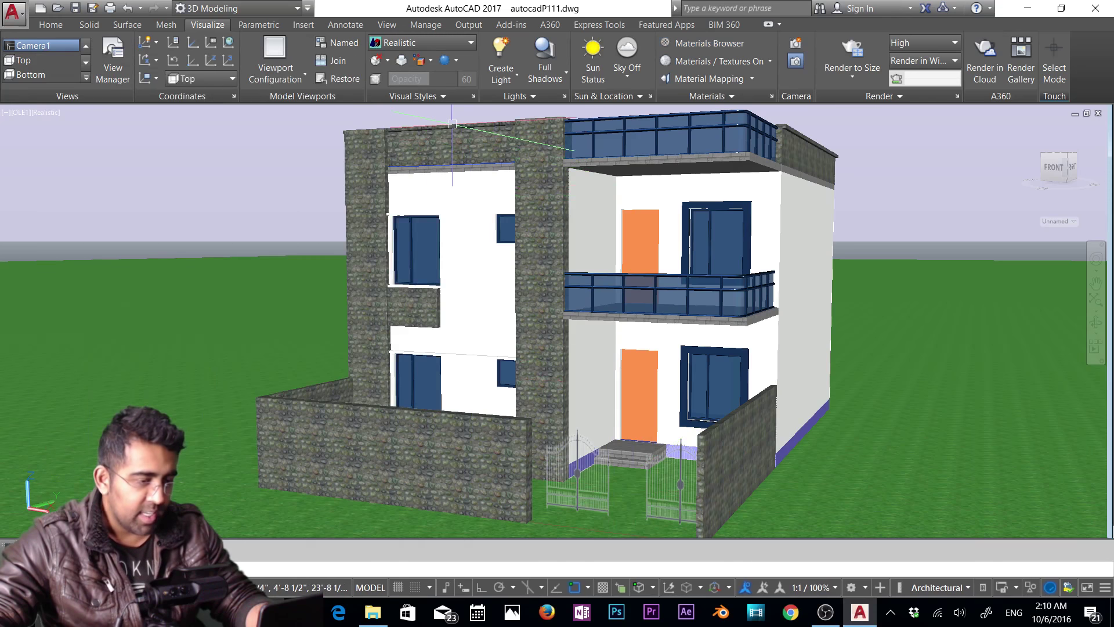
{"action": "left_click", "coordinate": [752, 79]}
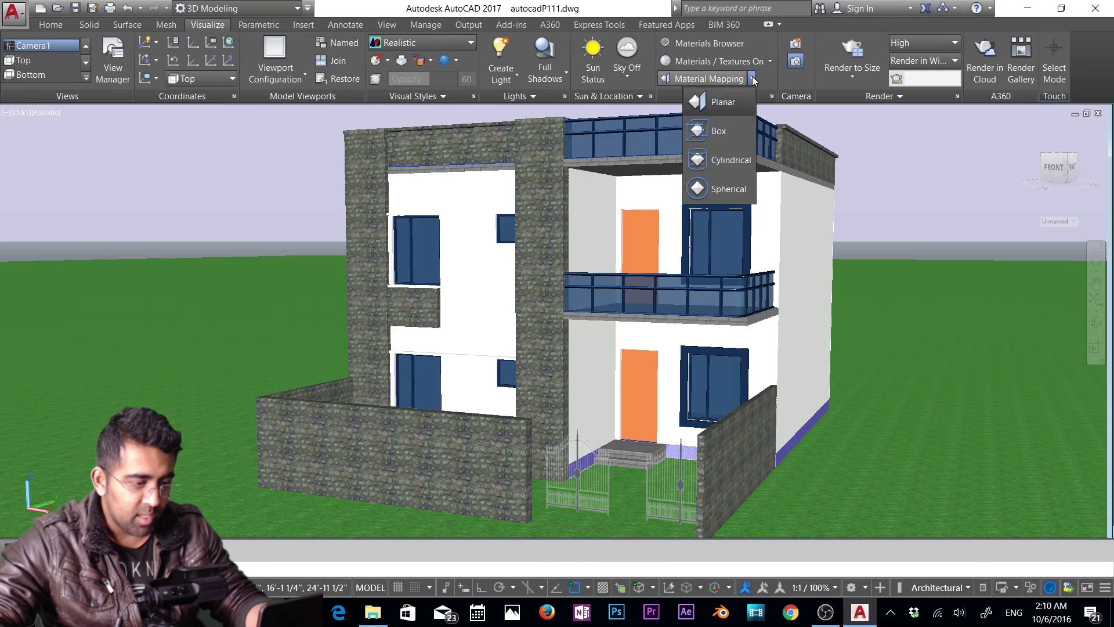
{"action": "left_click", "coordinate": [717, 131]}
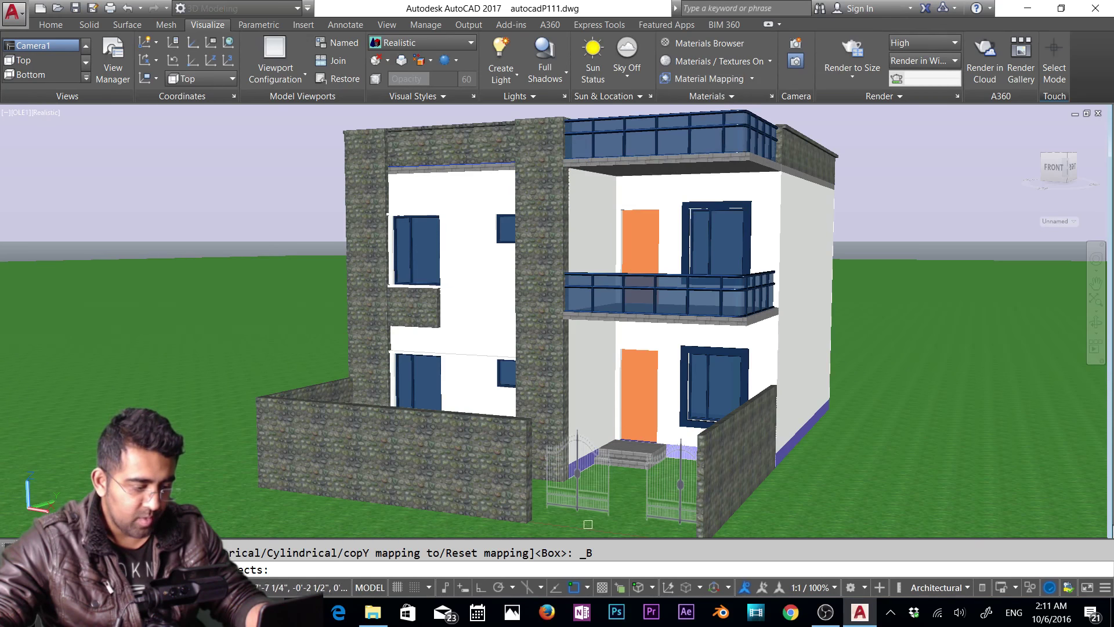
{"action": "left_click", "coordinate": [607, 496]}
{"action": "key", "text": "Return"}
{"action": "scroll", "coordinate": [654, 479], "scroll_direction": "down", "scroll_amount": 3}
{"action": "middle_click_drag", "start_coordinate": [654, 480], "coordinate": [667, 453], "text": "shift"}
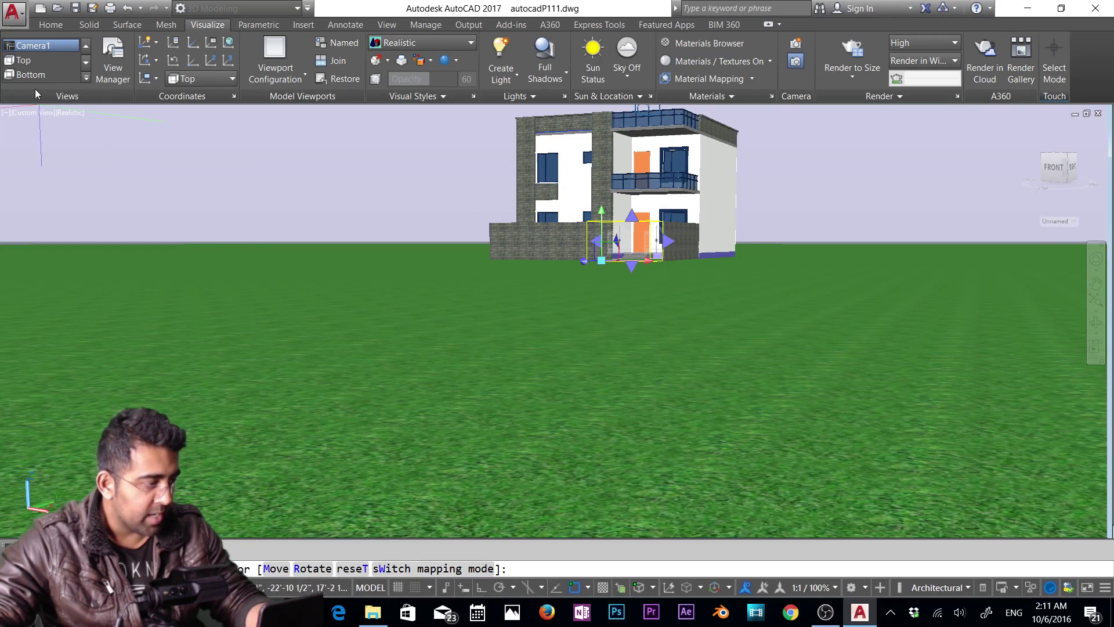
Restore the Camera1 view and set its visual style back to Realistic.
{"action": "left_click", "coordinate": [34, 46]}
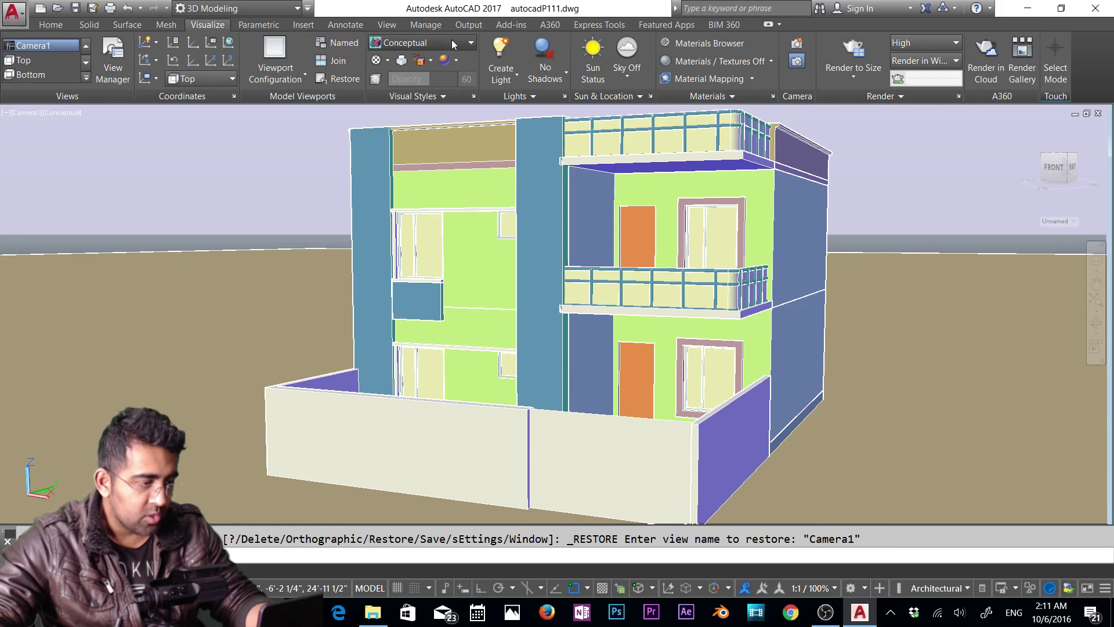
{"action": "left_click", "coordinate": [451, 39]}
{"action": "left_click", "coordinate": [442, 77]}
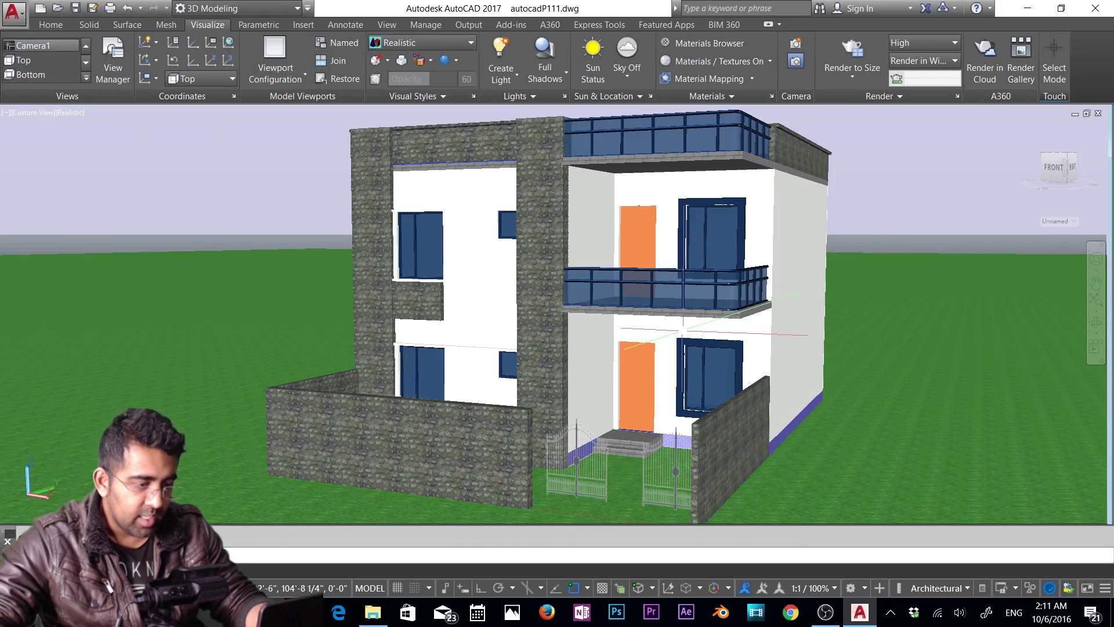
Apply box mapping to the gate panel in the front wall opening and stretch the mapping box sideways past the right boundary wall.
{"action": "left_click", "coordinate": [729, 80]}
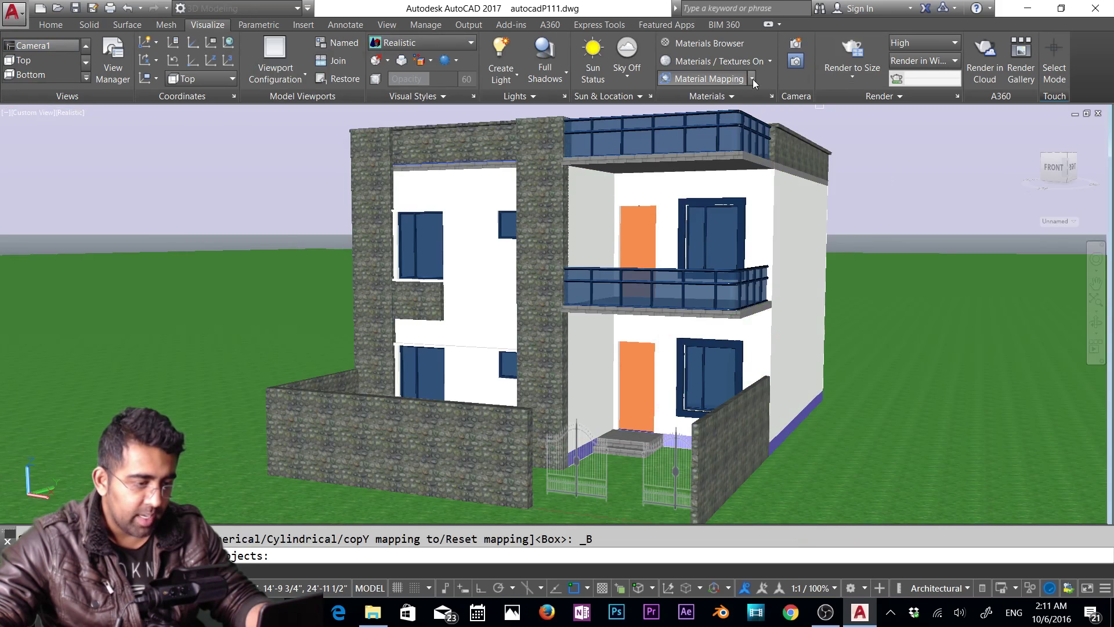
{"action": "left_click", "coordinate": [752, 79]}
{"action": "left_click", "coordinate": [724, 131]}
{"action": "left_click", "coordinate": [590, 481]}
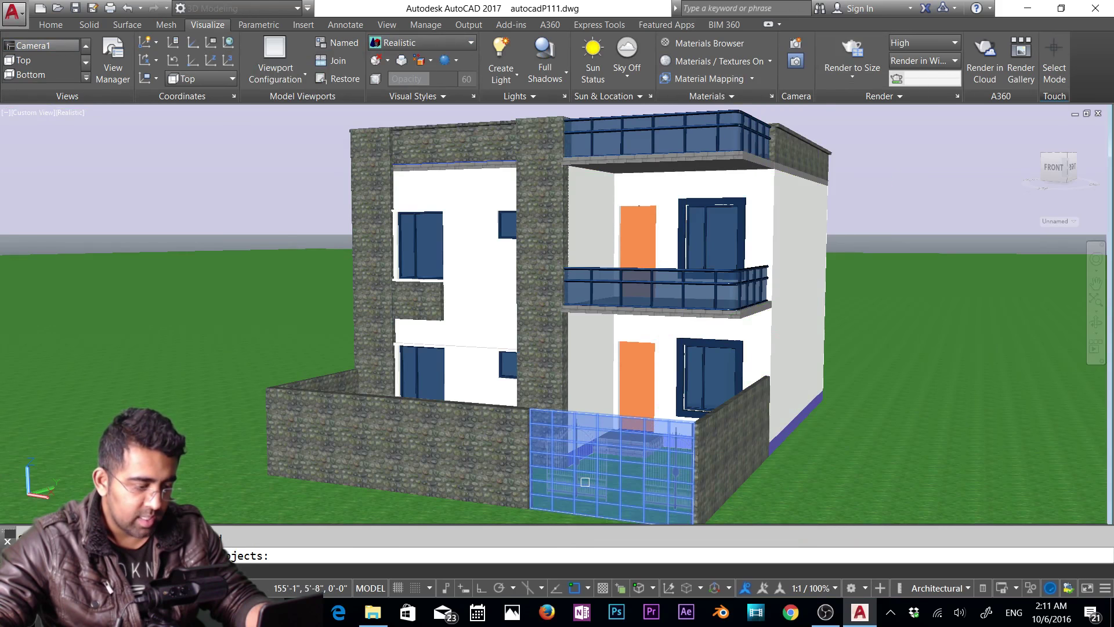
{"action": "key", "text": "Return"}
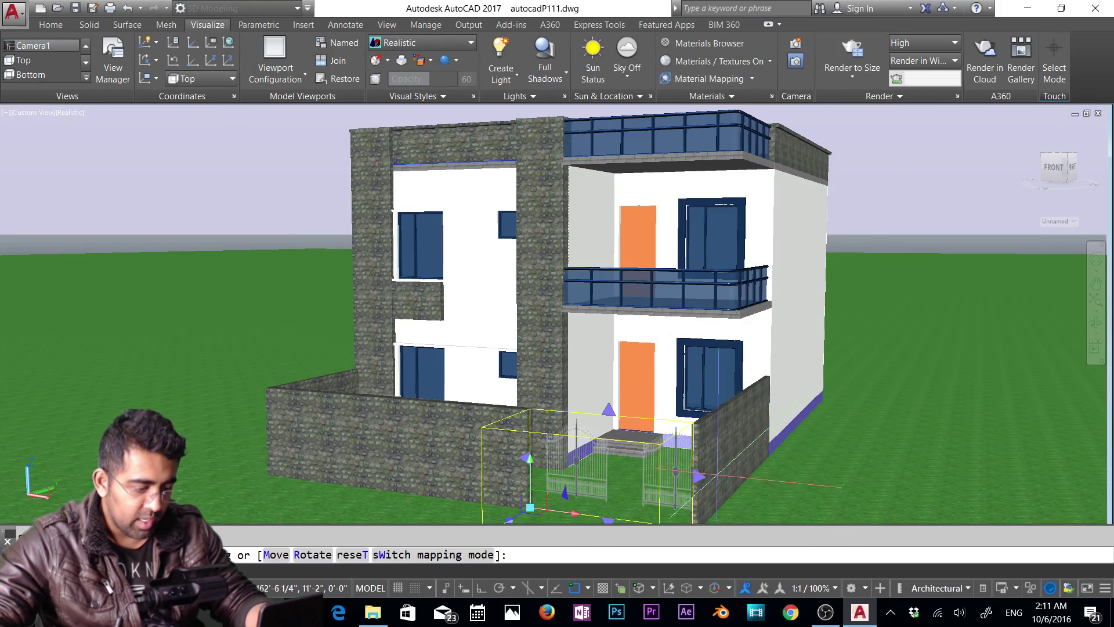
{"action": "left_click_drag", "start_coordinate": [699, 476], "coordinate": [738, 483]}
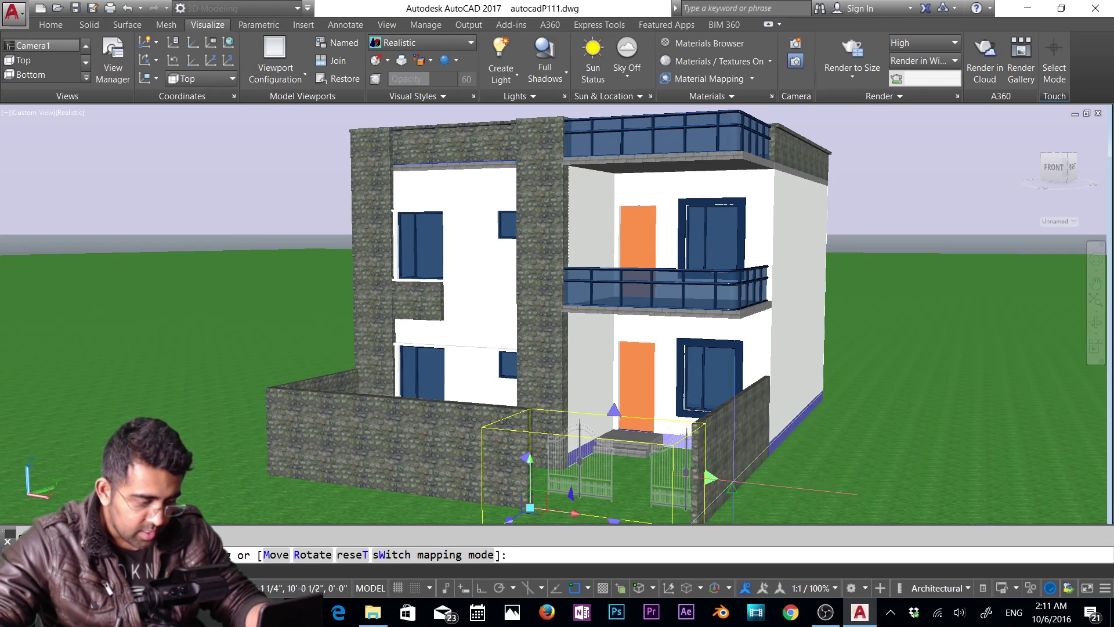
{"action": "left_click_drag", "start_coordinate": [709, 477], "coordinate": [729, 479]}
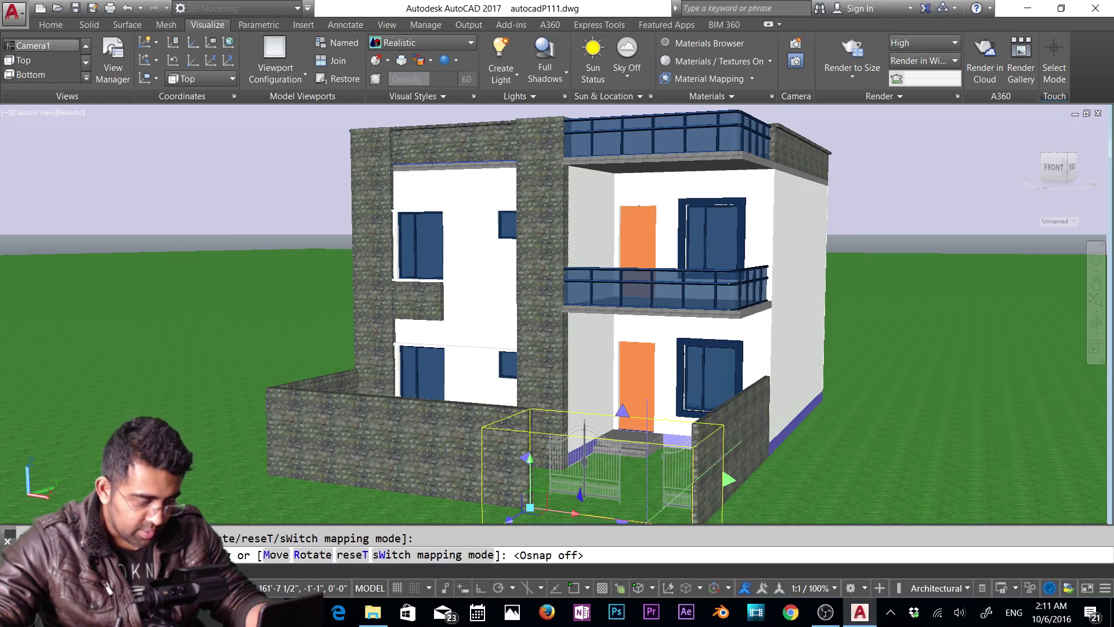
{"action": "left_click_drag", "start_coordinate": [729, 479], "coordinate": [754, 479]}
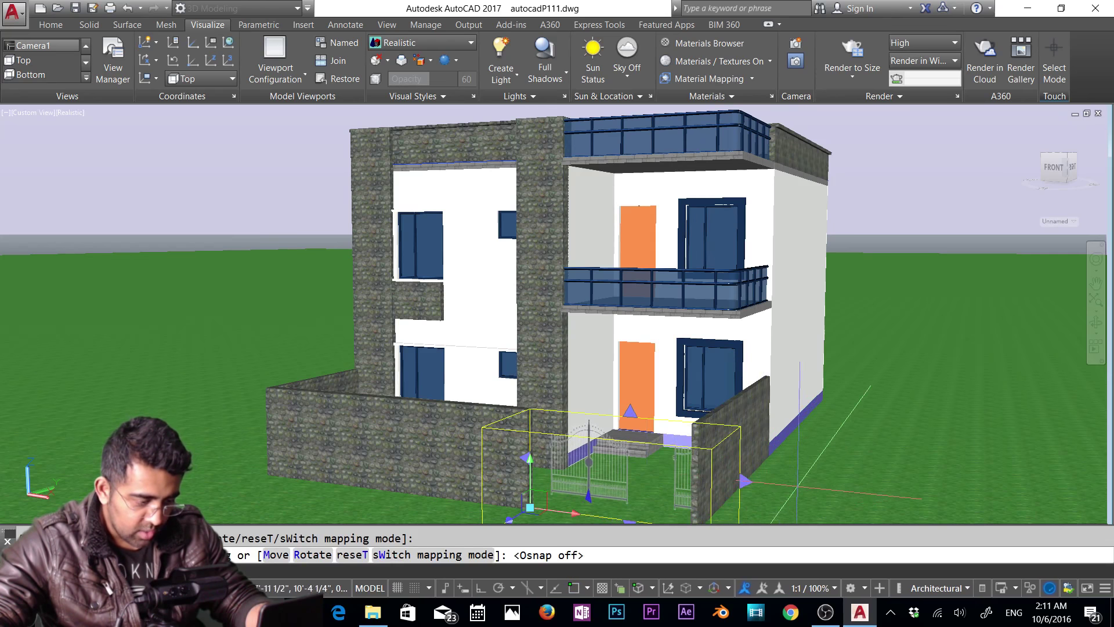
Raise the top face of the gate's mapping box, move the whole box upward, and try to undo the move.
{"action": "left_click_drag", "start_coordinate": [629, 412], "coordinate": [631, 398]}
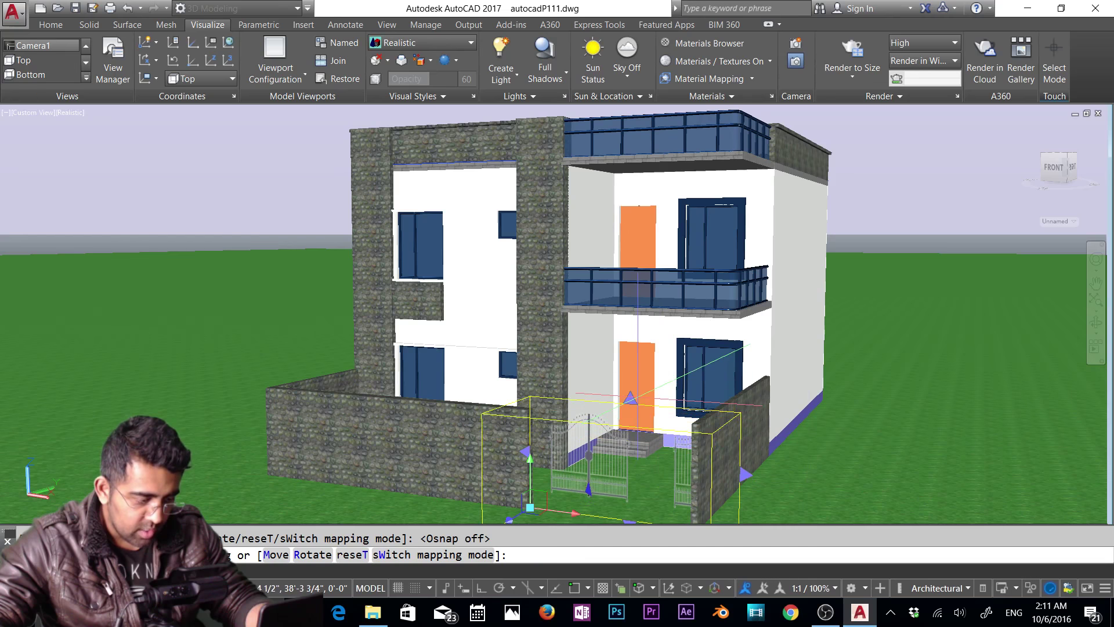
{"action": "left_click_drag", "start_coordinate": [529, 457], "coordinate": [515, 450]}
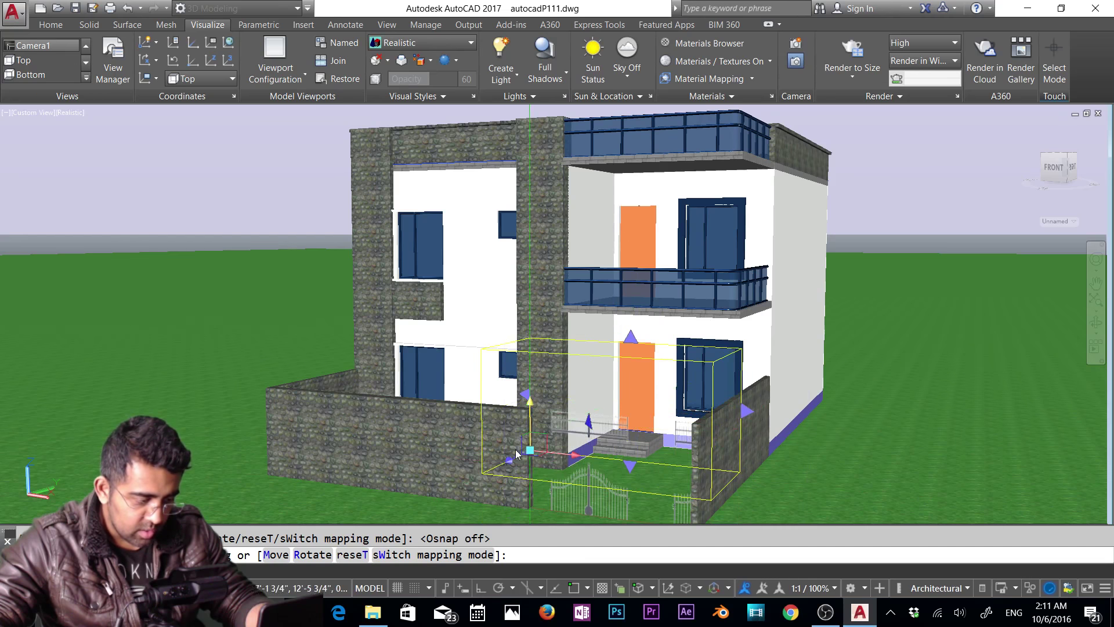
{"action": "key", "text": "ctrl+z"}
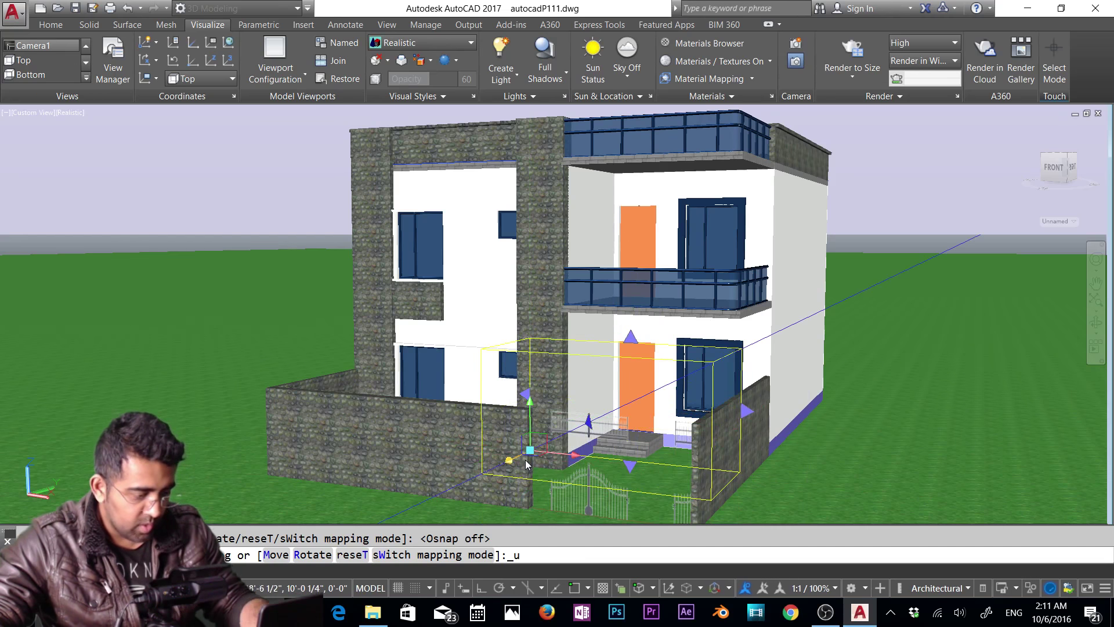
{"action": "key", "text": "ctrl+z"}
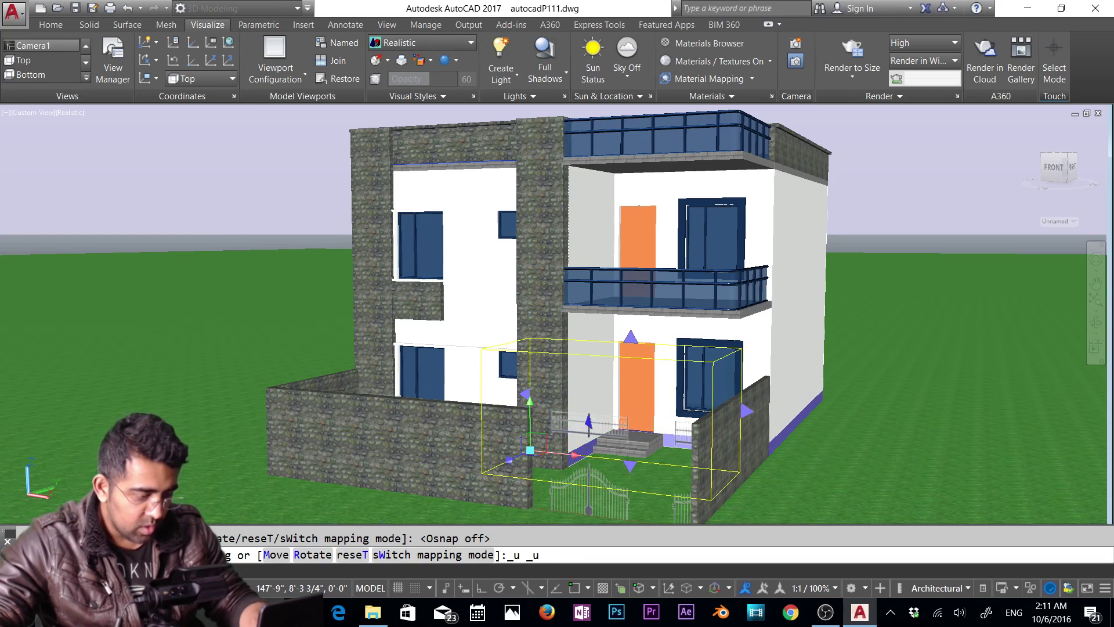
Adjust the mapping box's bottom and top faces and move it up until one complete gate image stands in the opening.
{"action": "left_click_drag", "start_coordinate": [630, 464], "coordinate": [630, 482]}
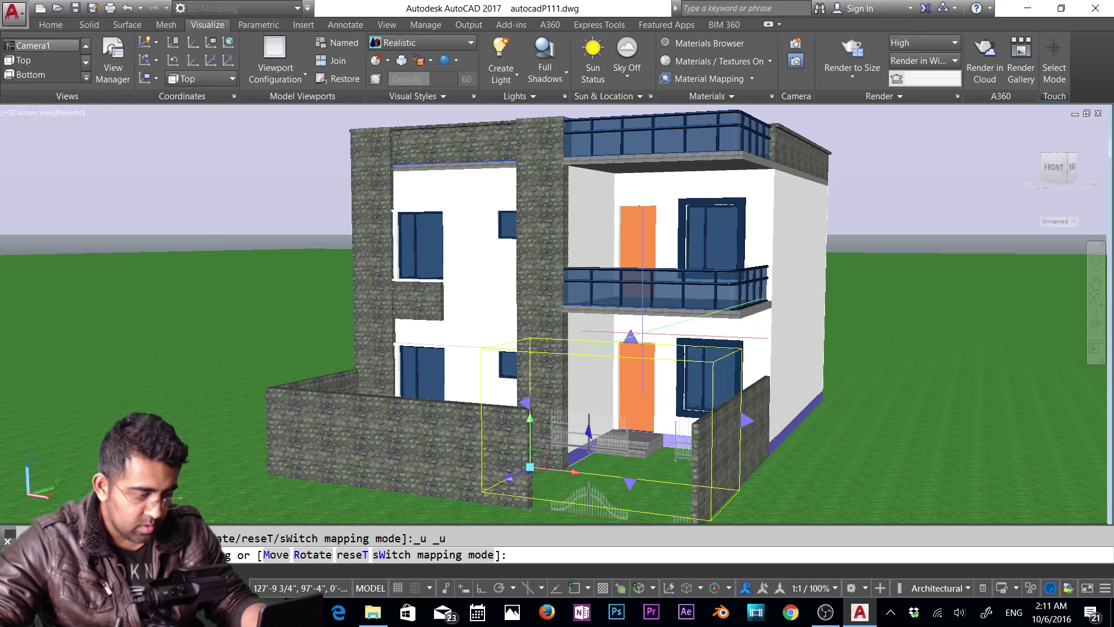
{"action": "left_click_drag", "start_coordinate": [630, 337], "coordinate": [630, 351]}
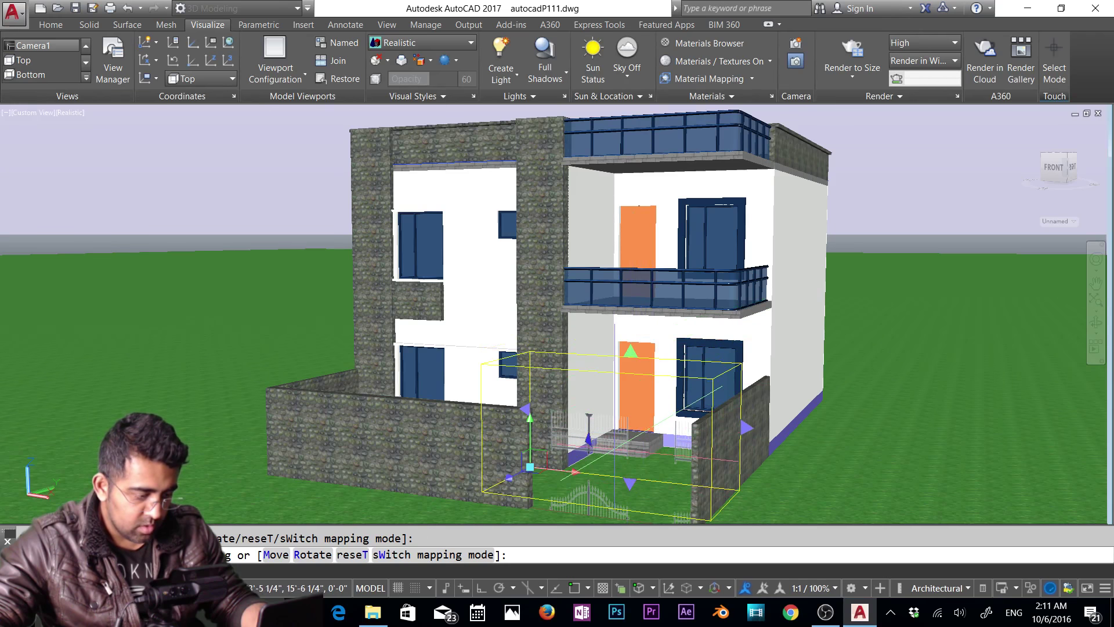
{"action": "left_click_drag", "start_coordinate": [631, 351], "coordinate": [631, 331]}
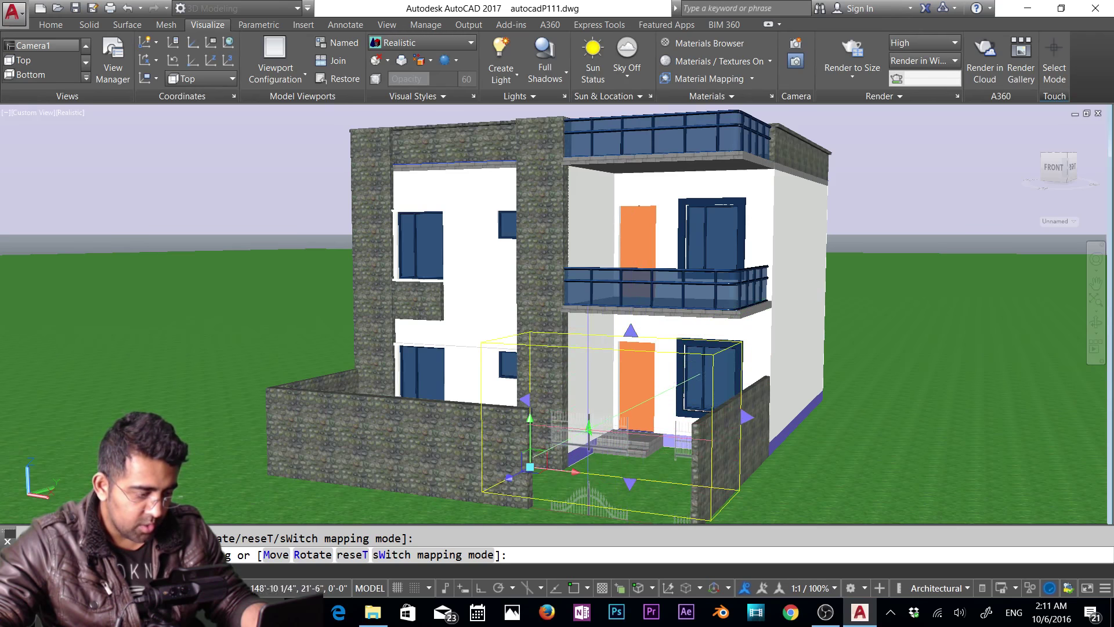
{"action": "left_click_drag", "start_coordinate": [537, 417], "coordinate": [537, 375]}
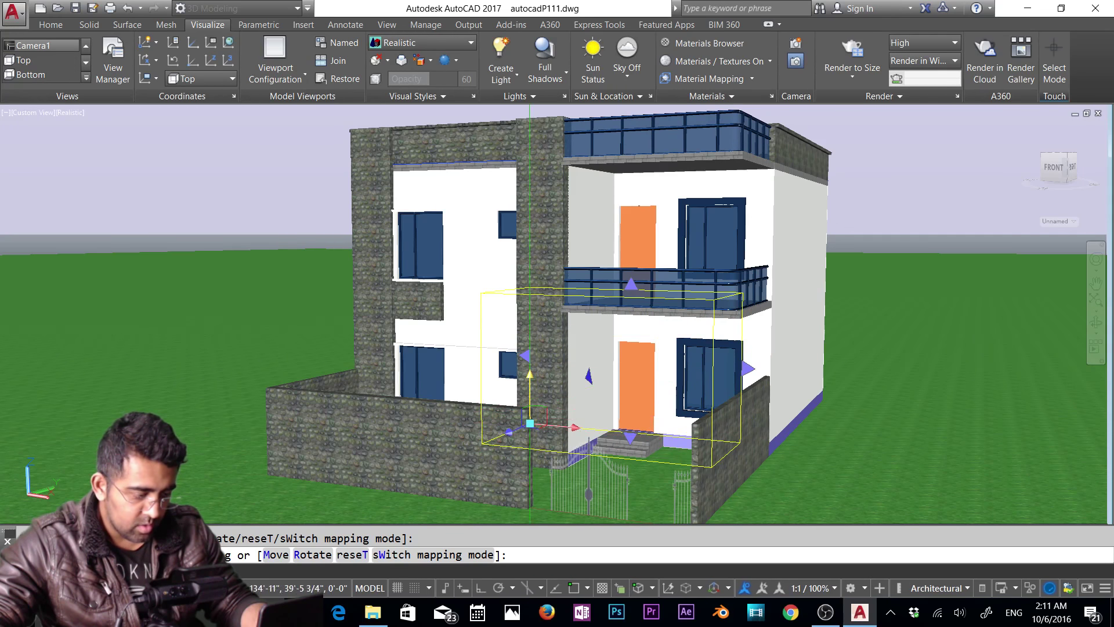
{"action": "left_click_drag", "start_coordinate": [540, 413], "coordinate": [540, 383]}
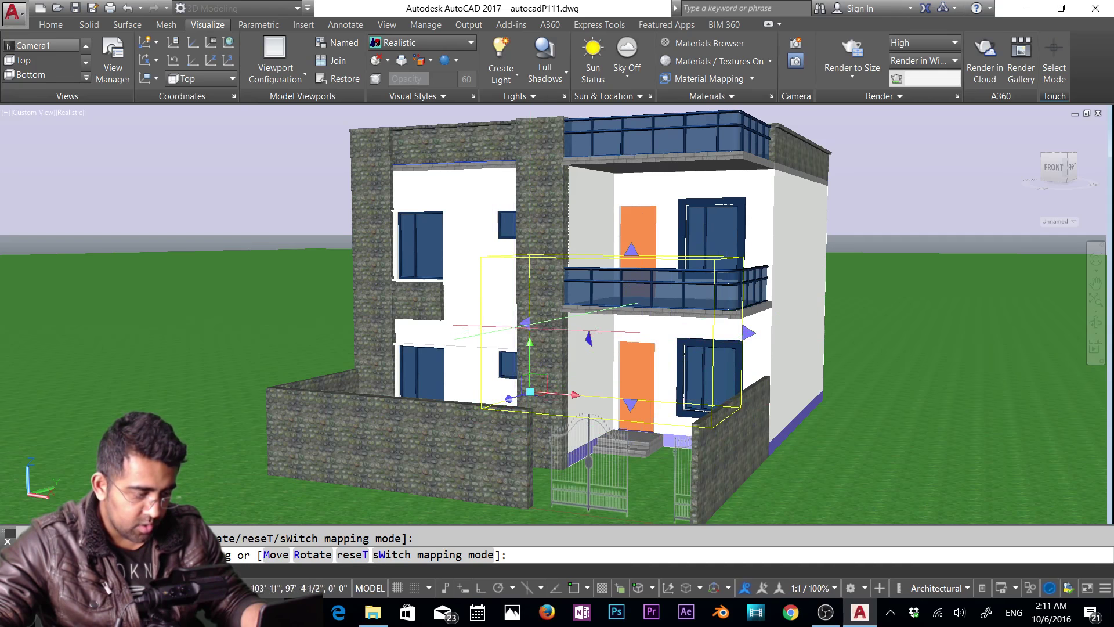
Stretch the mapping box on both sides until the double gate image spans the full opening between the two boundary walls.
{"action": "left_click_drag", "start_coordinate": [523, 325], "coordinate": [517, 325]}
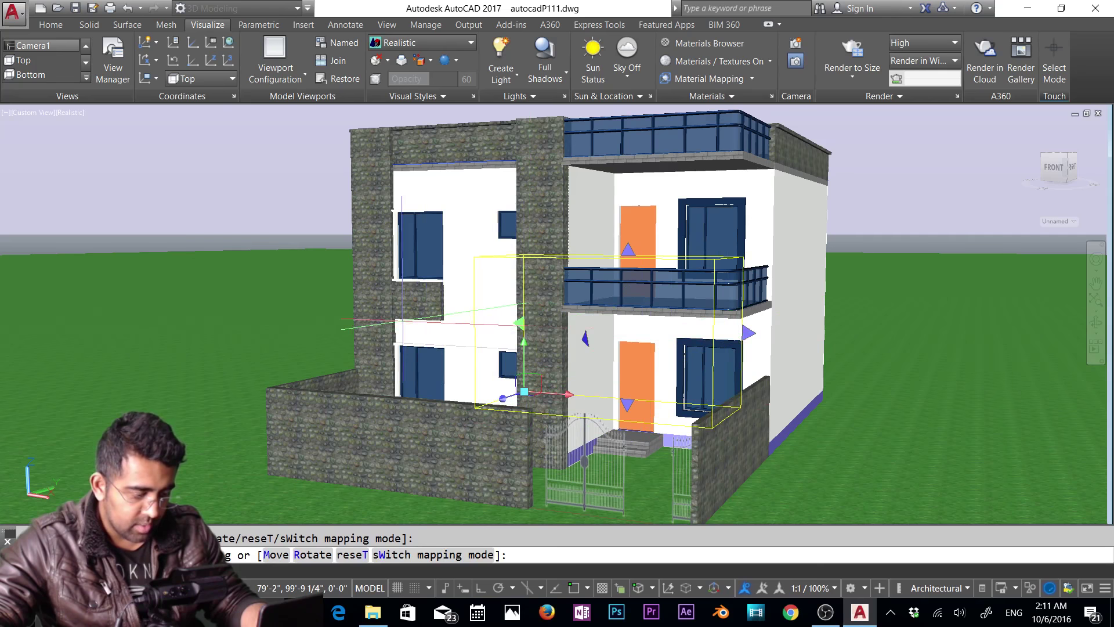
{"action": "left_click_drag", "start_coordinate": [748, 332], "coordinate": [815, 336]}
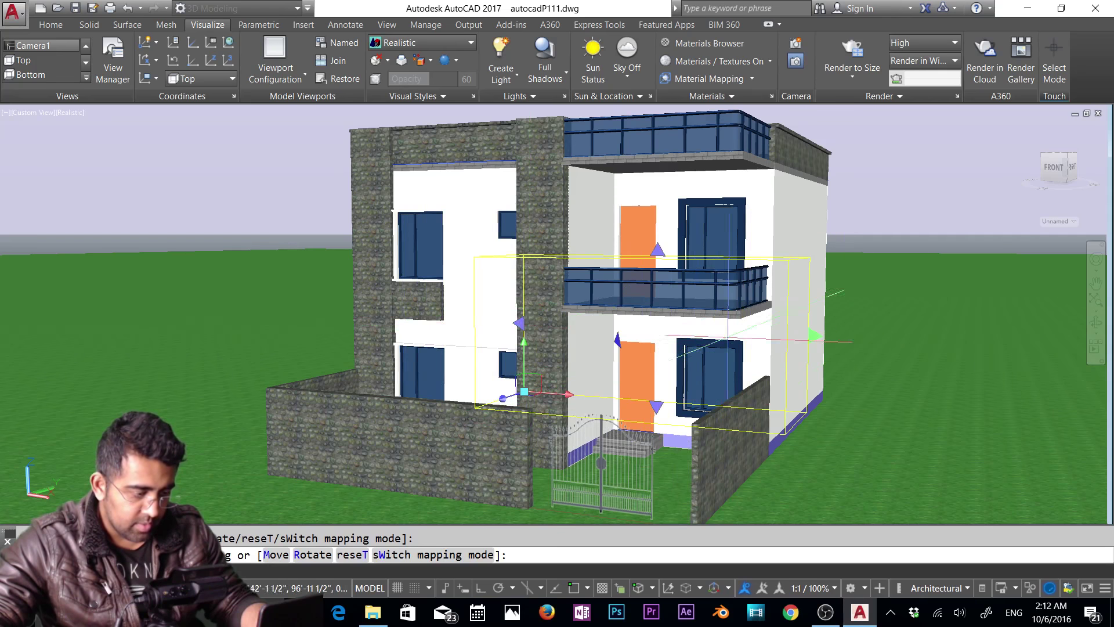
{"action": "left_click_drag", "start_coordinate": [519, 323], "coordinate": [514, 323]}
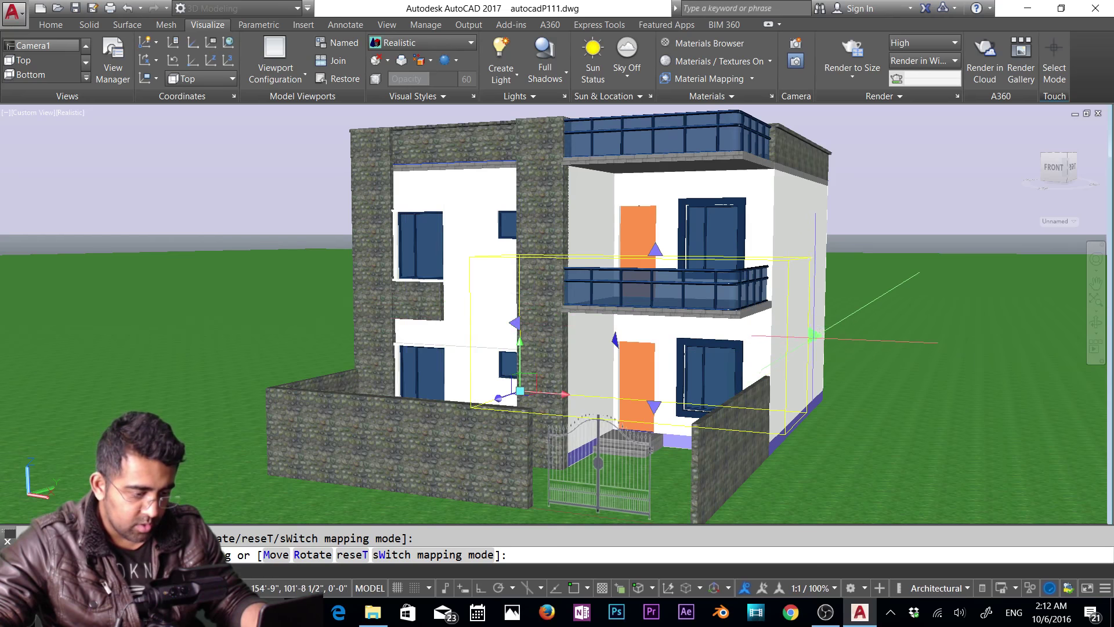
{"action": "left_click_drag", "start_coordinate": [815, 334], "coordinate": [831, 337]}
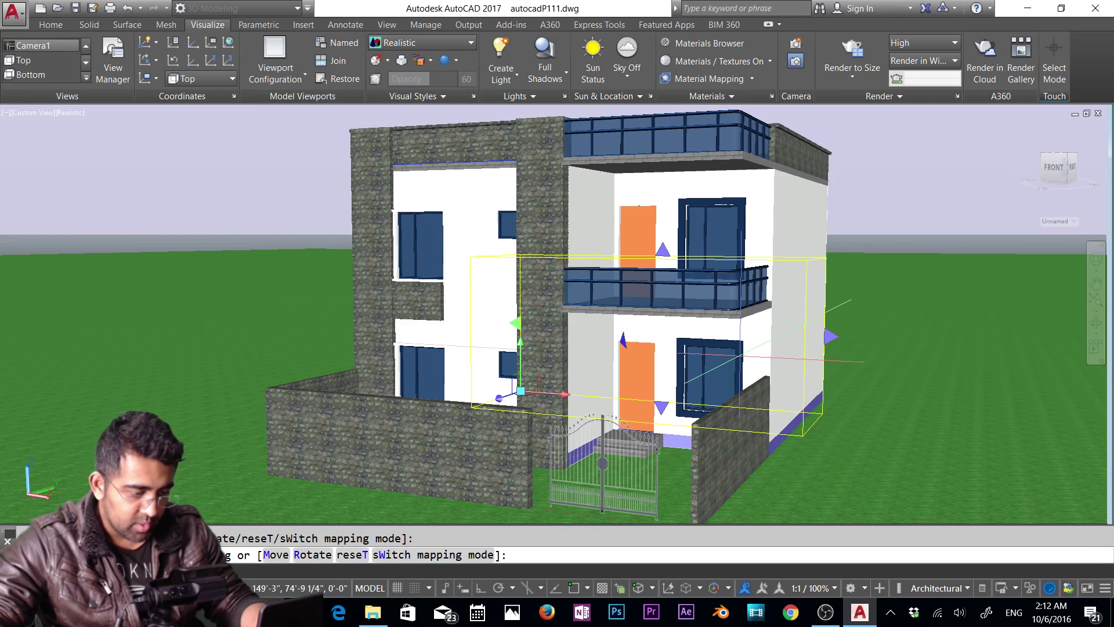
{"action": "left_click_drag", "start_coordinate": [832, 336], "coordinate": [889, 339]}
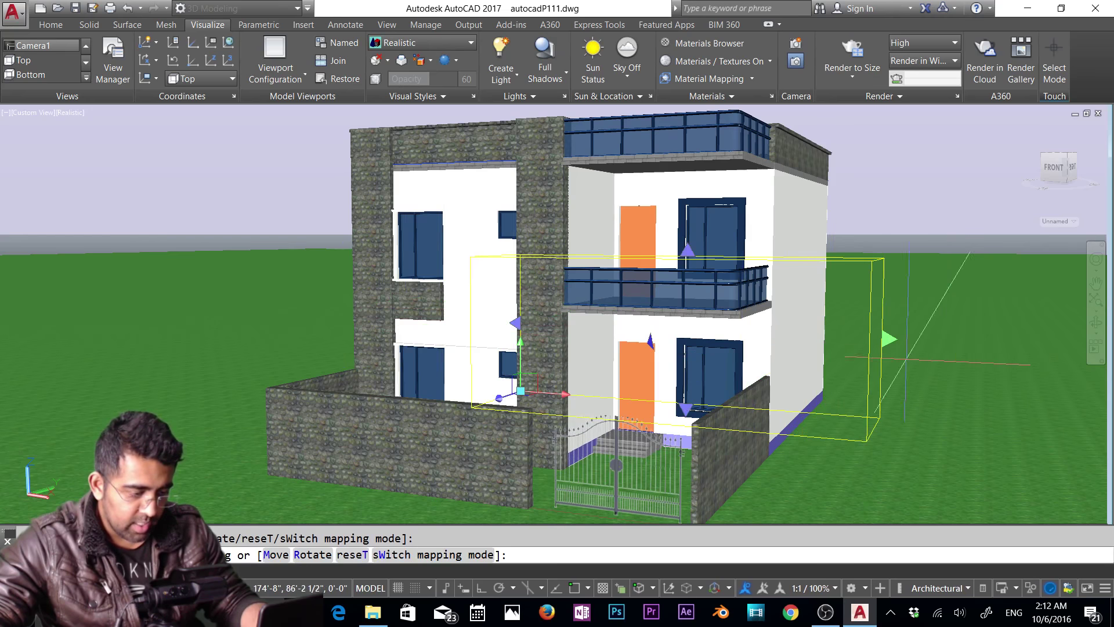
{"action": "left_click_drag", "start_coordinate": [516, 324], "coordinate": [511, 323]}
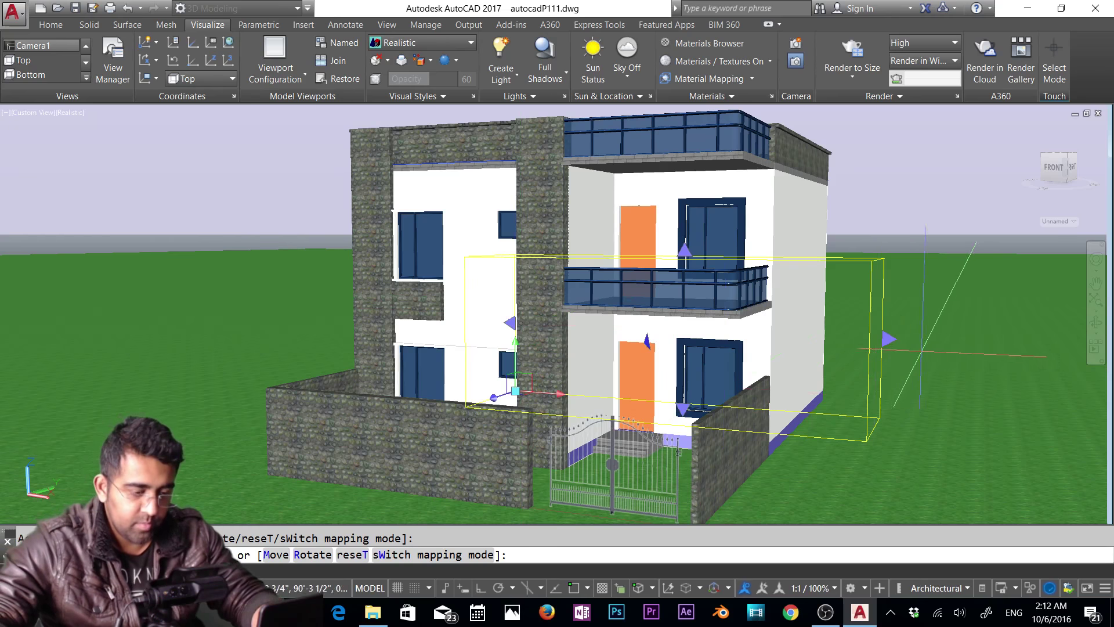
{"action": "left_click_drag", "start_coordinate": [888, 338], "coordinate": [925, 340]}
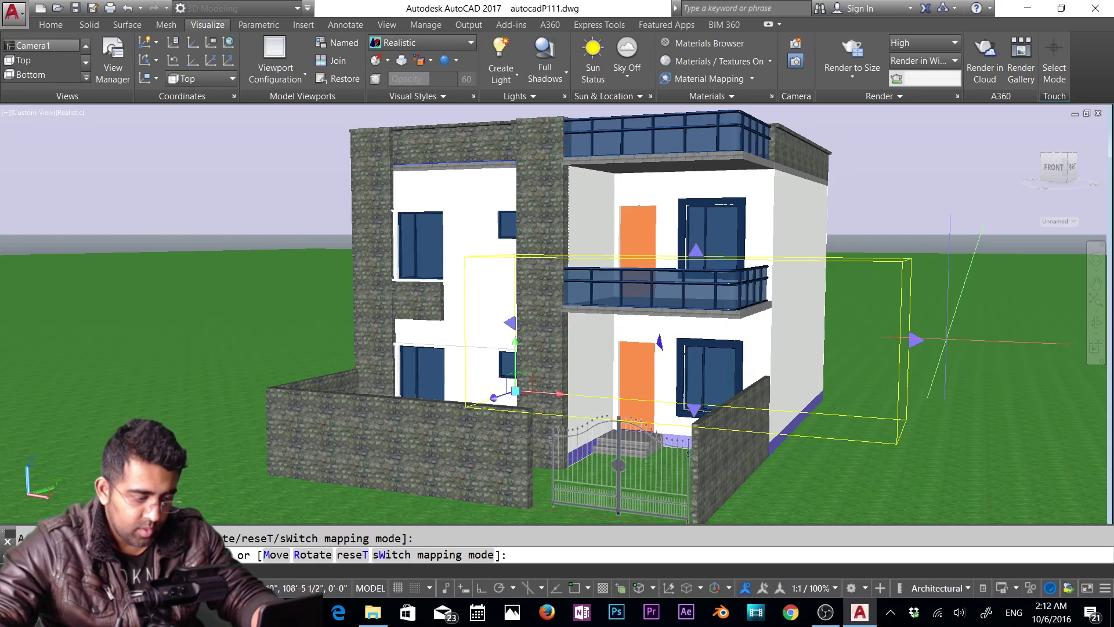
{"action": "left_click_drag", "start_coordinate": [511, 322], "coordinate": [487, 320]}
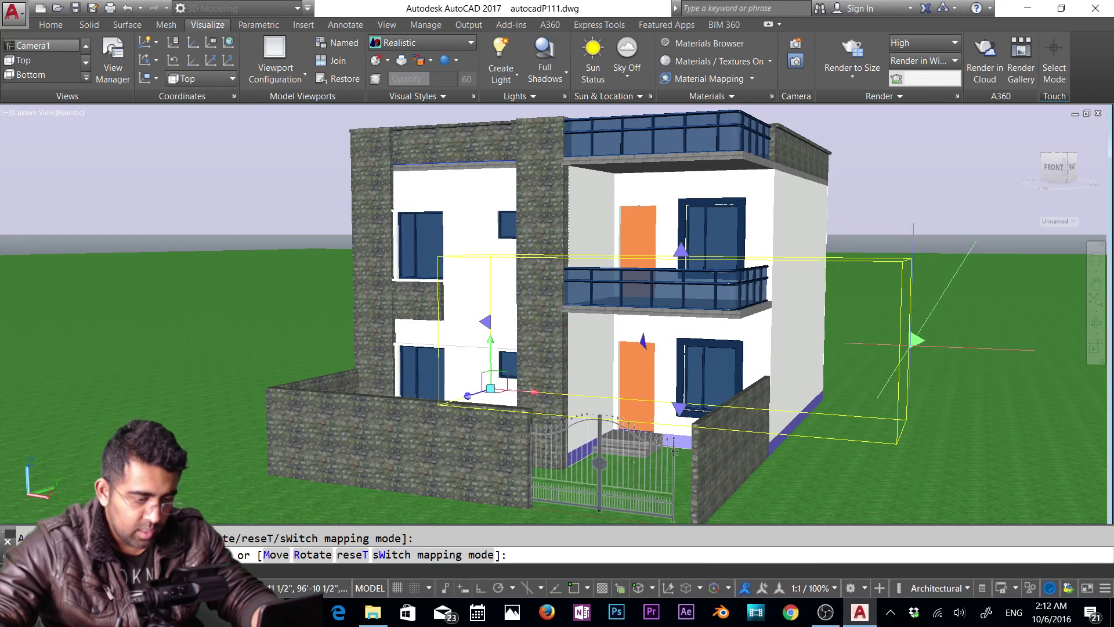
{"action": "left_click_drag", "start_coordinate": [916, 341], "coordinate": [959, 342]}
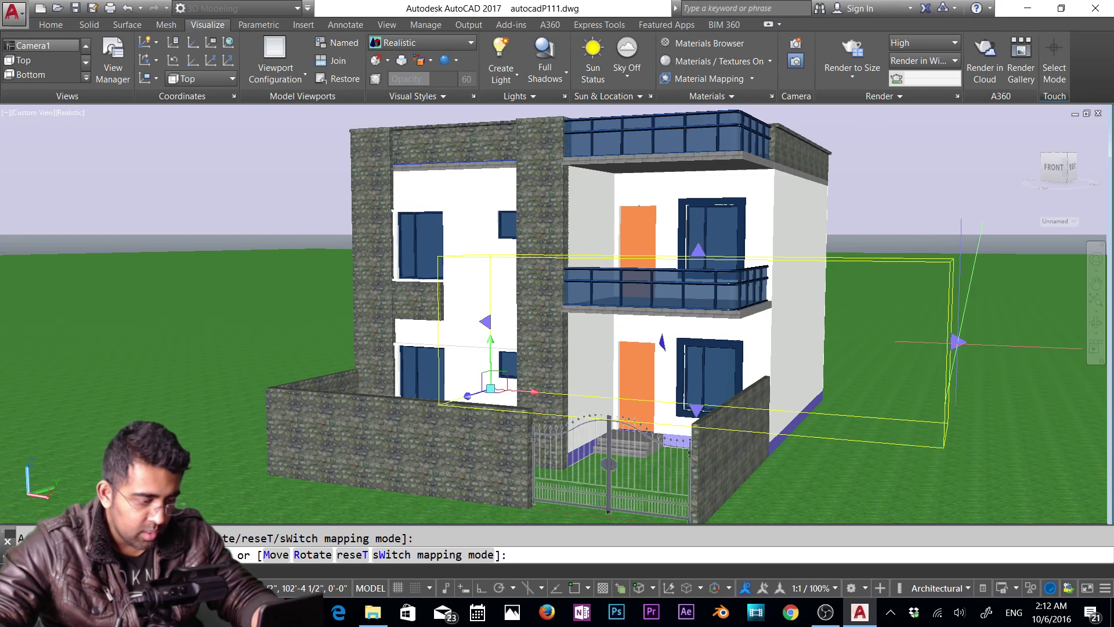
Make the mapping box taller and move it up along the vertical axis until the full gate arch shows in the opening.
{"action": "left_click_drag", "start_coordinate": [698, 250], "coordinate": [697, 247]}
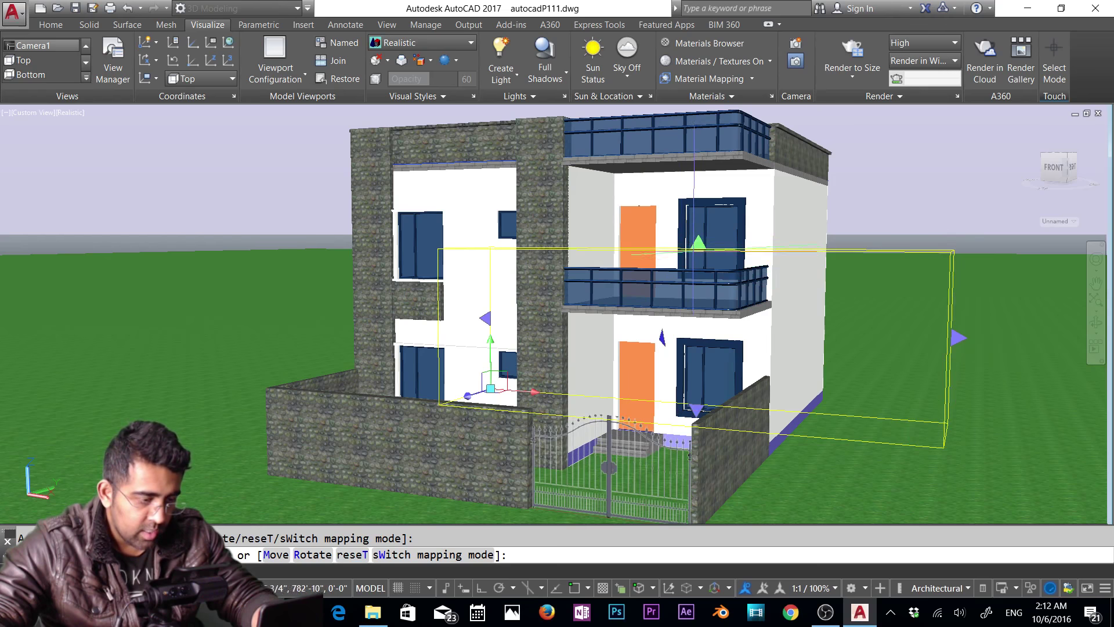
{"action": "left_click_drag", "start_coordinate": [698, 242], "coordinate": [698, 232]}
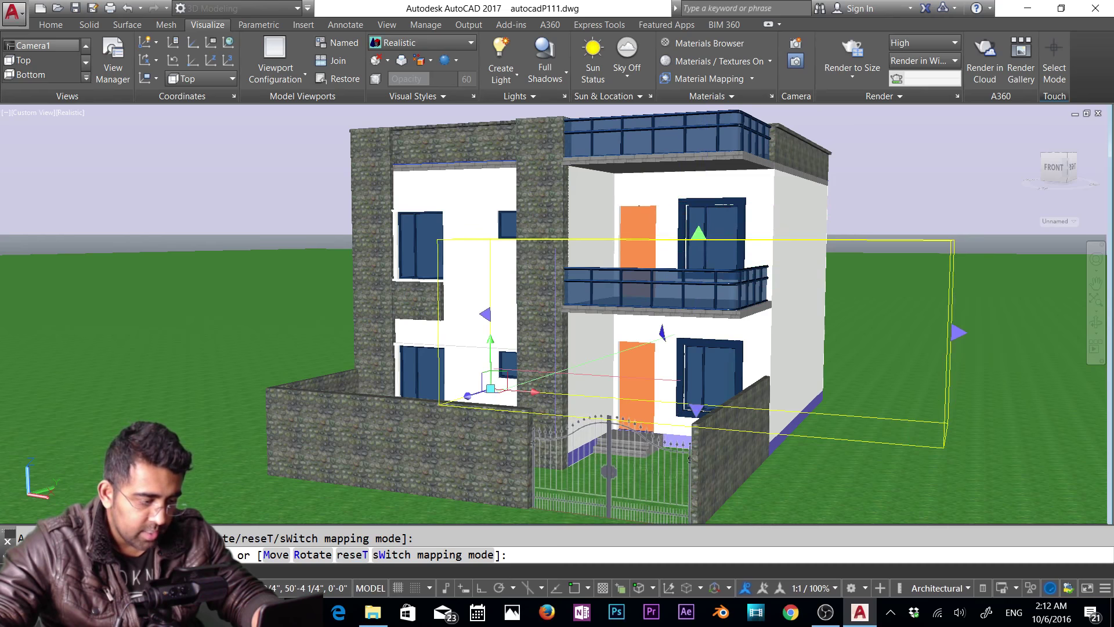
{"action": "left_click", "coordinate": [494, 344]}
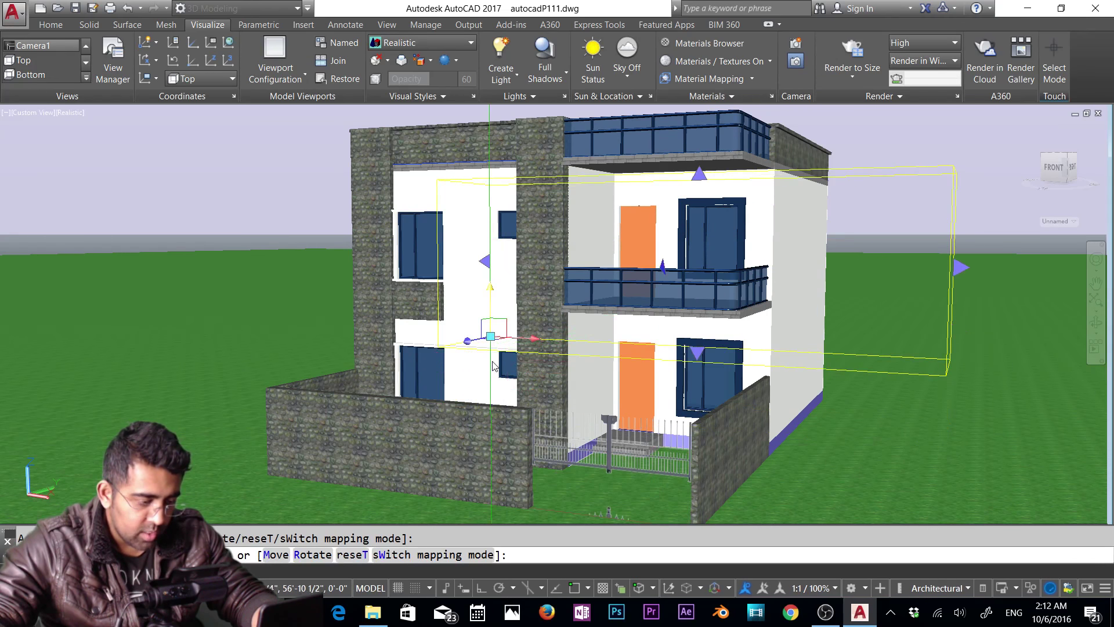
{"action": "left_click", "coordinate": [491, 328]}
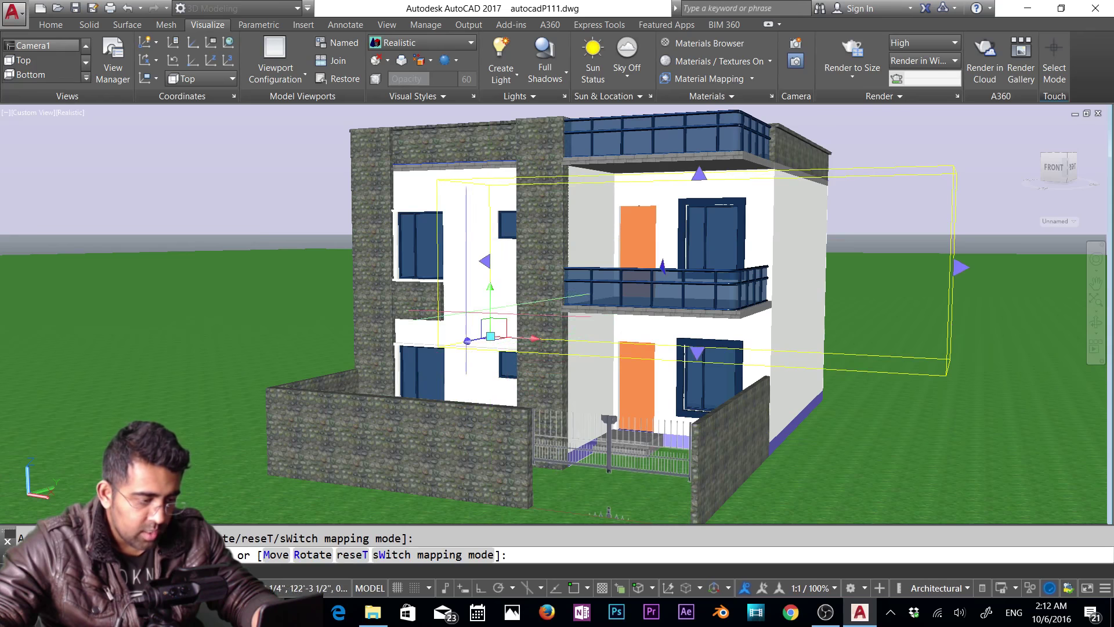
{"action": "left_click", "coordinate": [492, 287]}
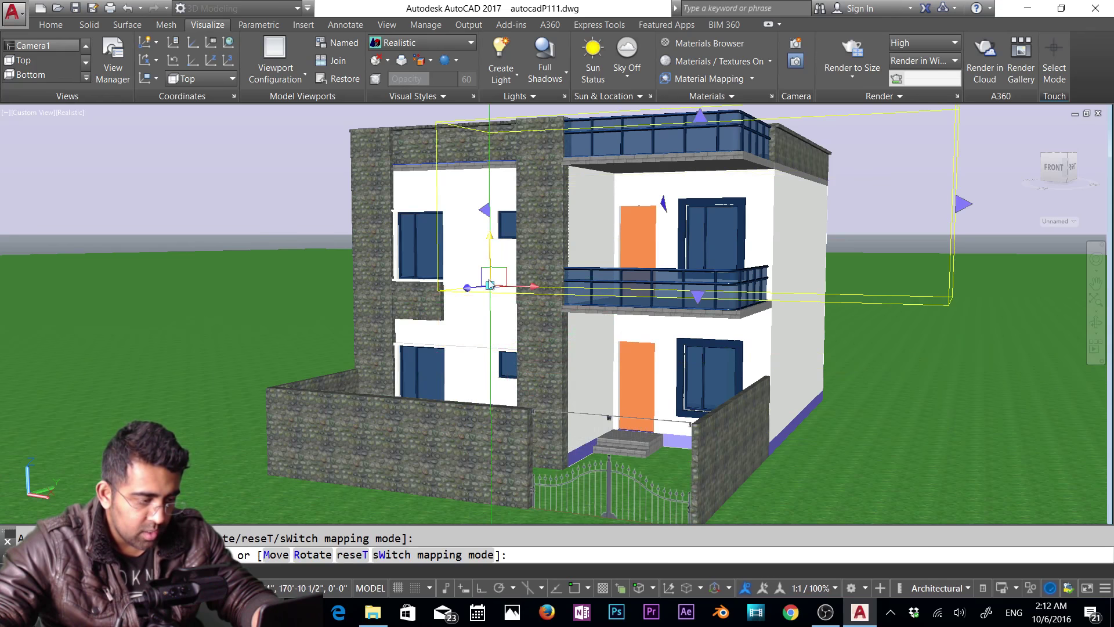
{"action": "left_click", "coordinate": [491, 242]}
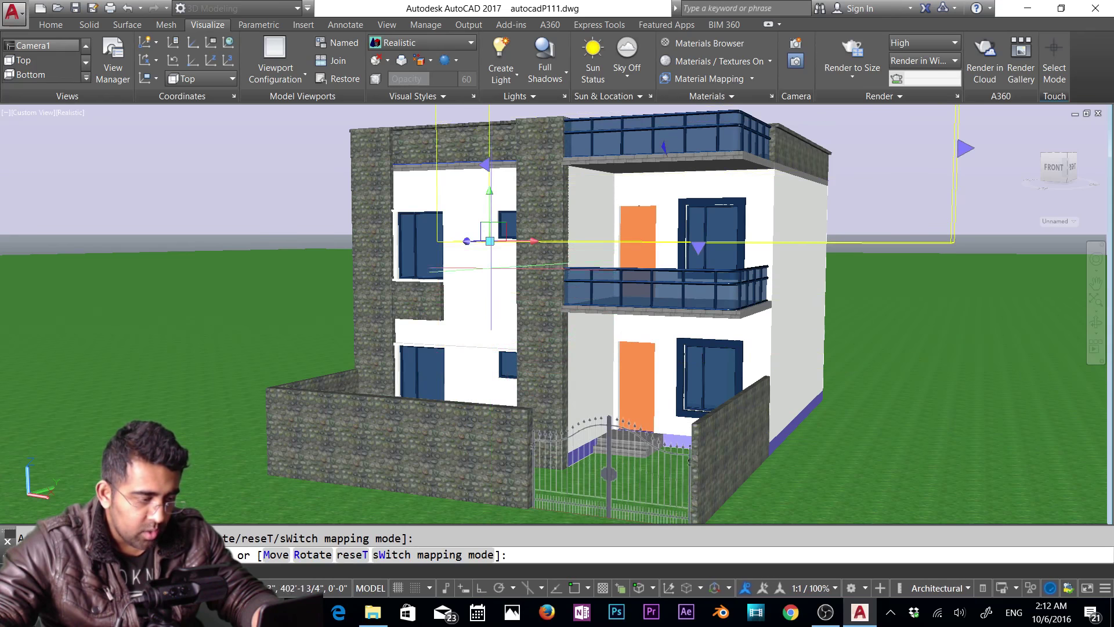
Examine the fit of the mapped gate between the boundary walls from a different angle.
{"action": "middle_click_drag", "start_coordinate": [816, 438], "coordinate": [829, 418]}
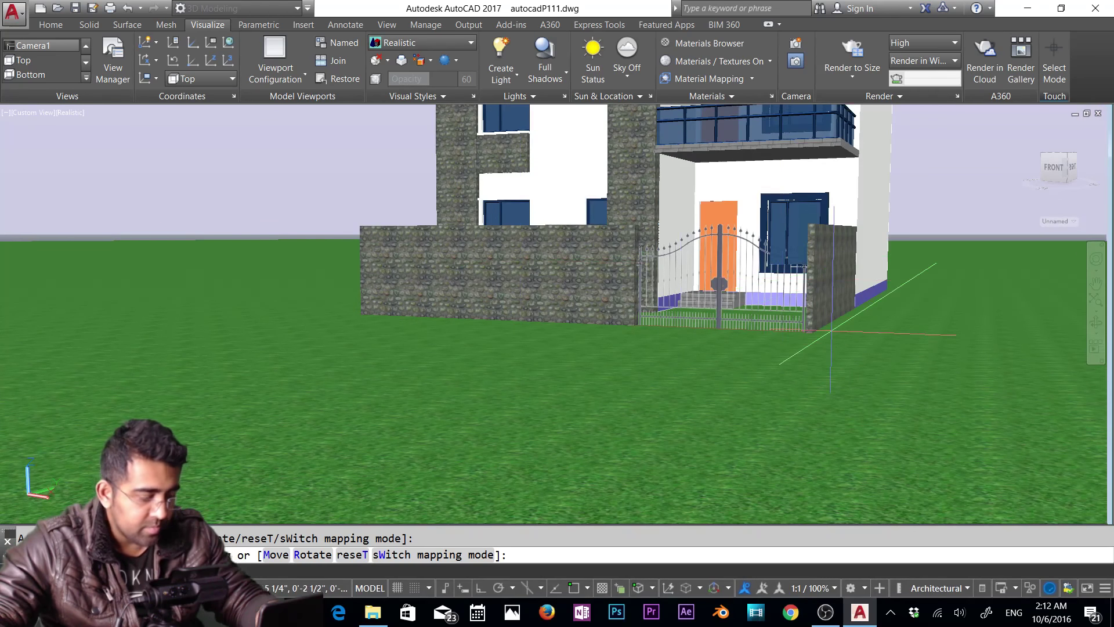
{"action": "mouse_move", "coordinate": [830, 330]}
{"action": "middle_mouse_down", "text": "shift"}
{"action": "mouse_move", "coordinate": [759, 378]}
{"action": "mouse_move", "coordinate": [656, 374]}
{"action": "mouse_move", "coordinate": [817, 346]}
{"action": "mouse_move", "coordinate": [819, 334]}
{"action": "middle_mouse_up", "text": "shift"}
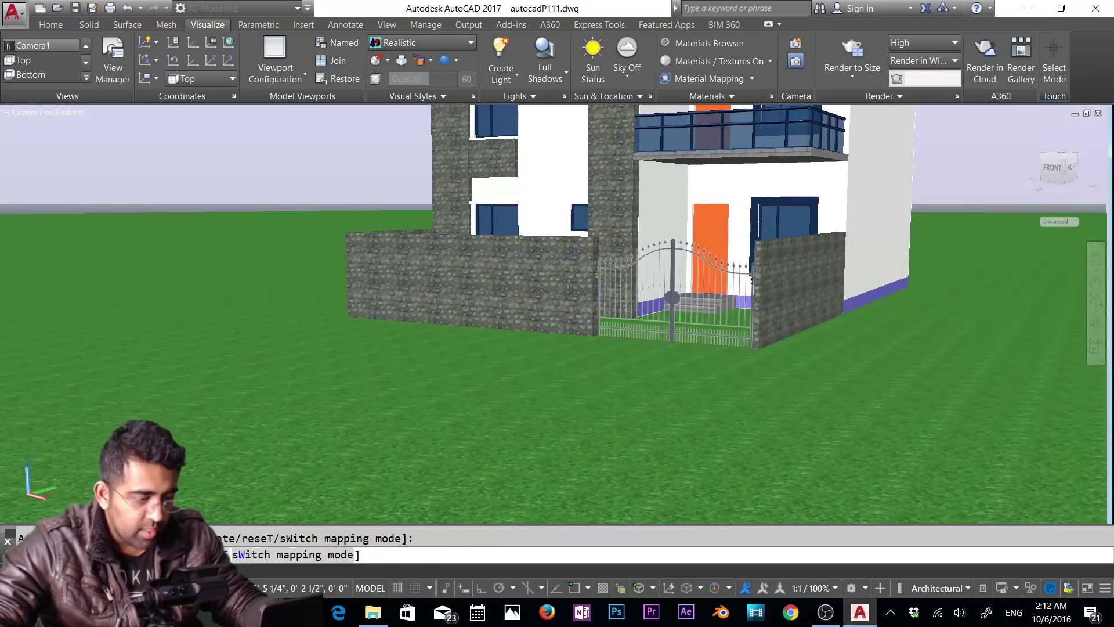
{"action": "right_click", "coordinate": [667, 289]}
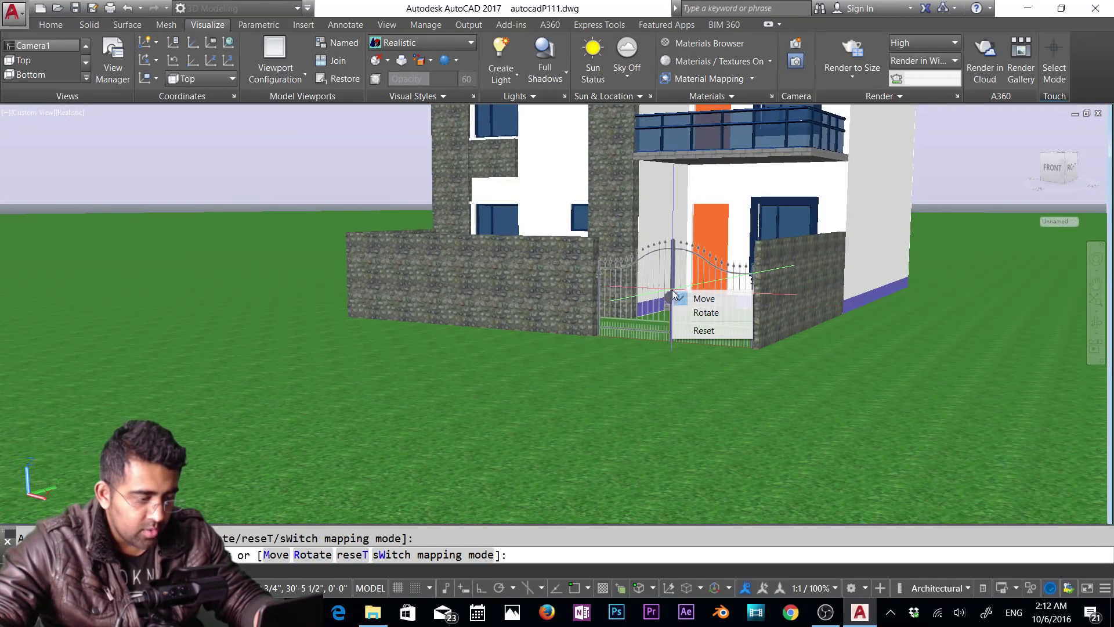
{"action": "left_click", "coordinate": [687, 295]}
{"action": "right_click", "coordinate": [663, 273]}
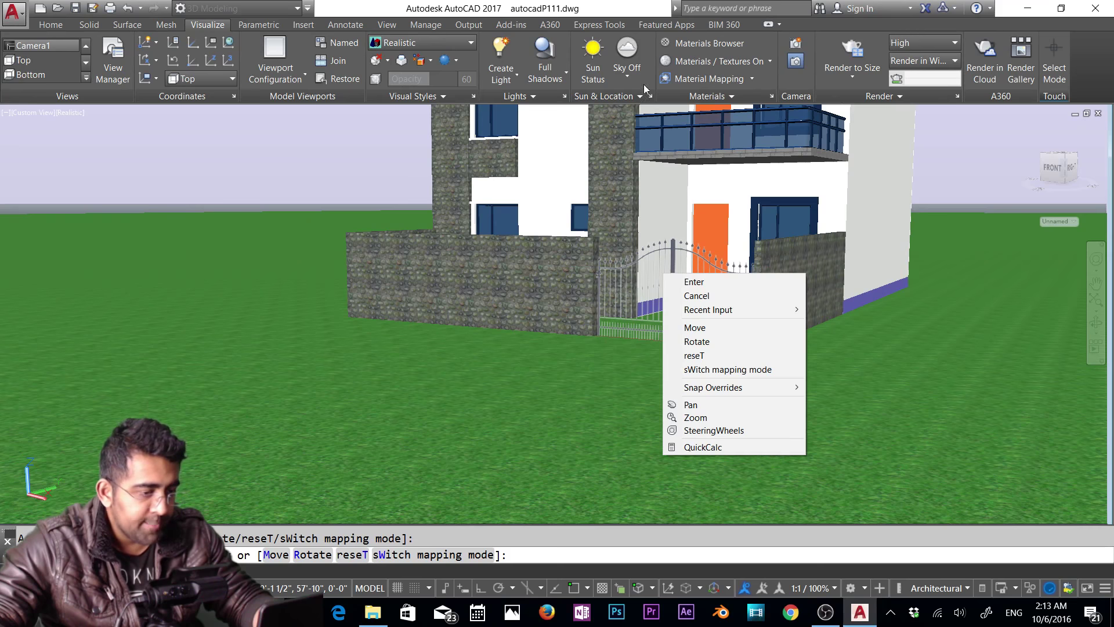
{"action": "left_click", "coordinate": [61, 23]}
{"action": "left_click", "coordinate": [58, 22]}
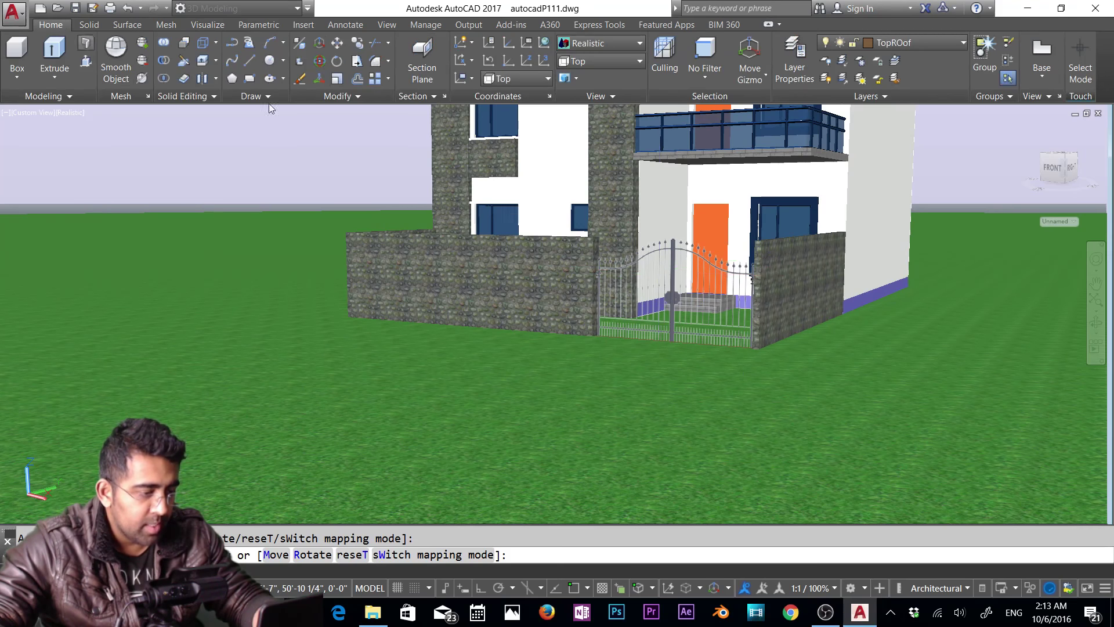
Finish the gate's mapping adjustment and move the gate panel up about 4 inches along the vertical axis.
{"action": "key", "text": "Return"}
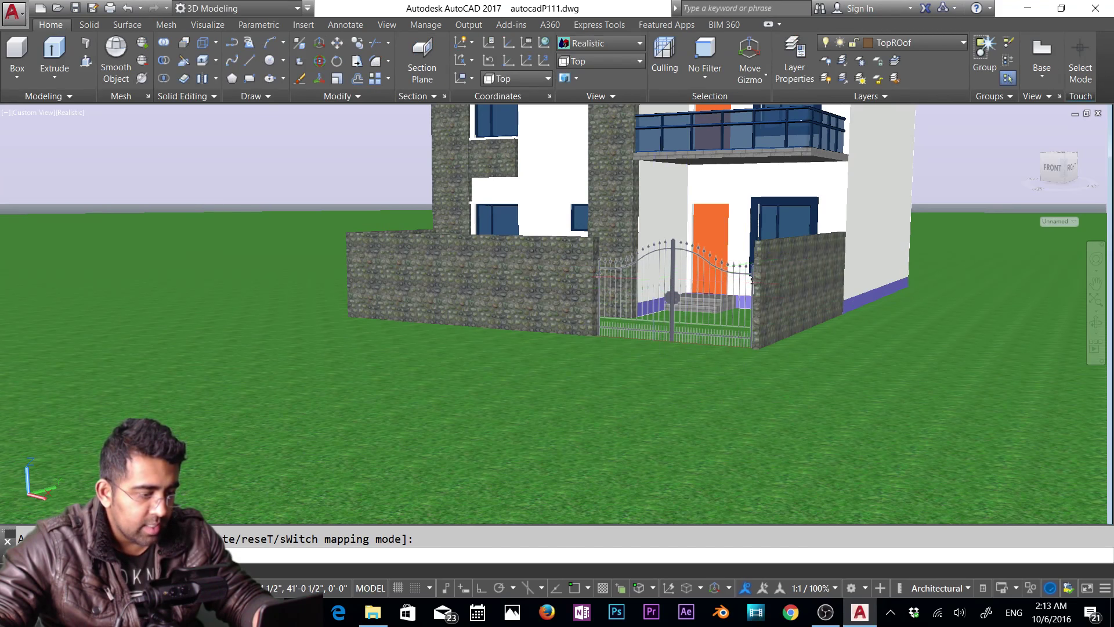
{"action": "left_click", "coordinate": [679, 272]}
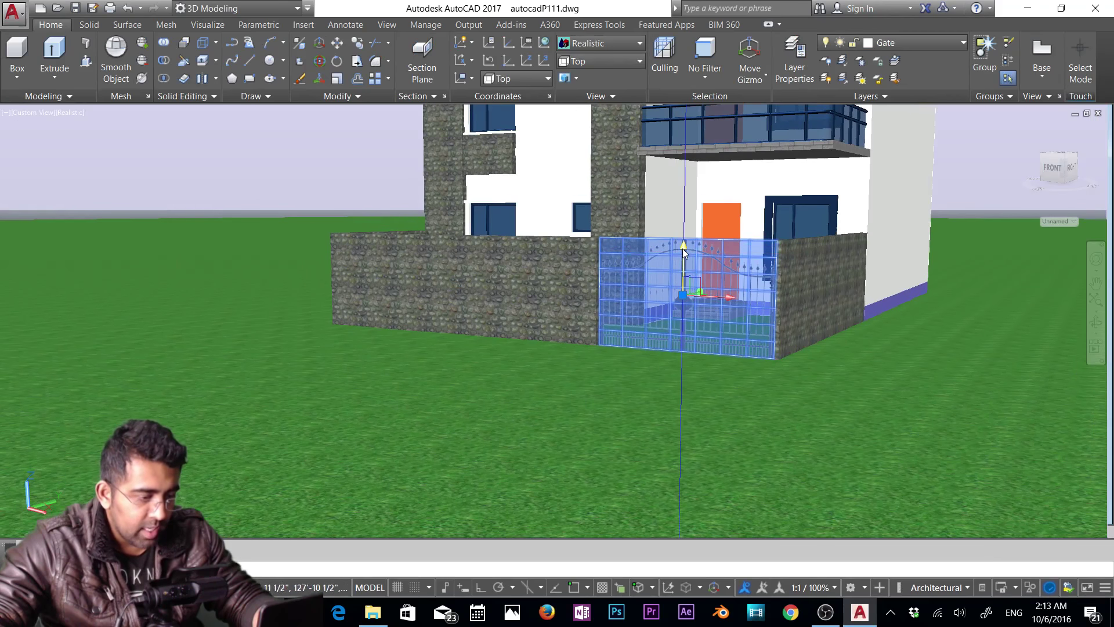
{"action": "left_click", "coordinate": [683, 295]}
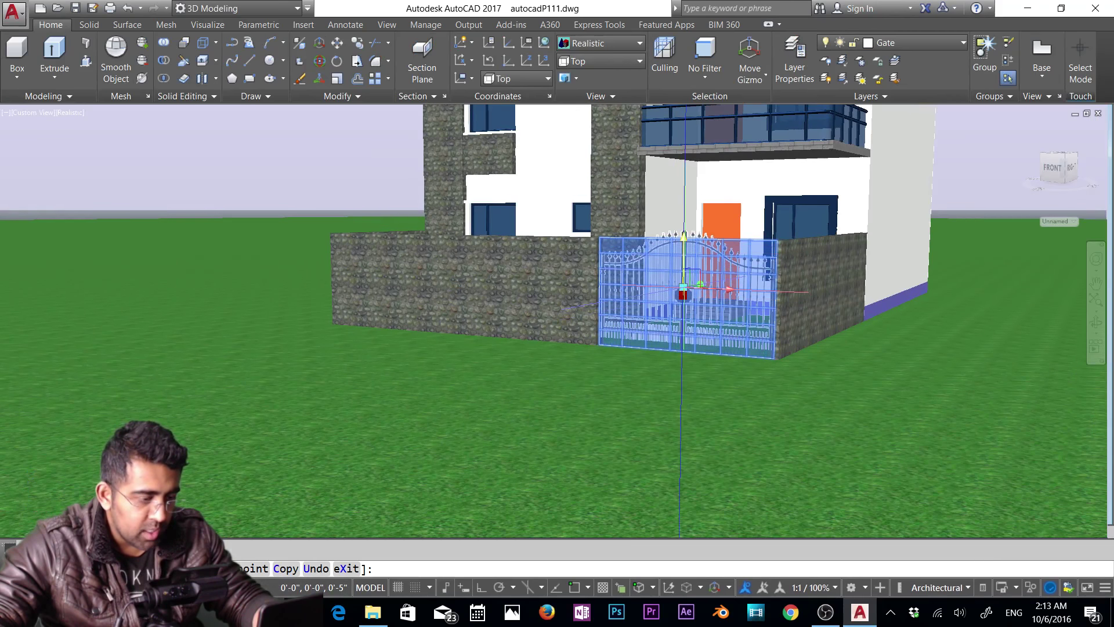
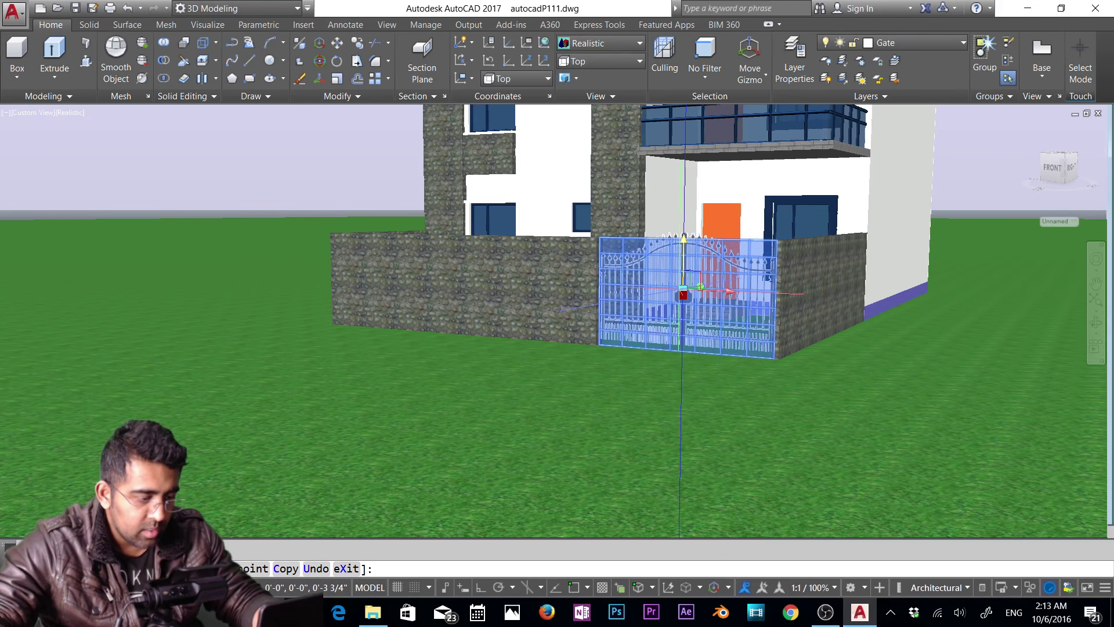
{"action": "left_click", "coordinate": [746, 368]}
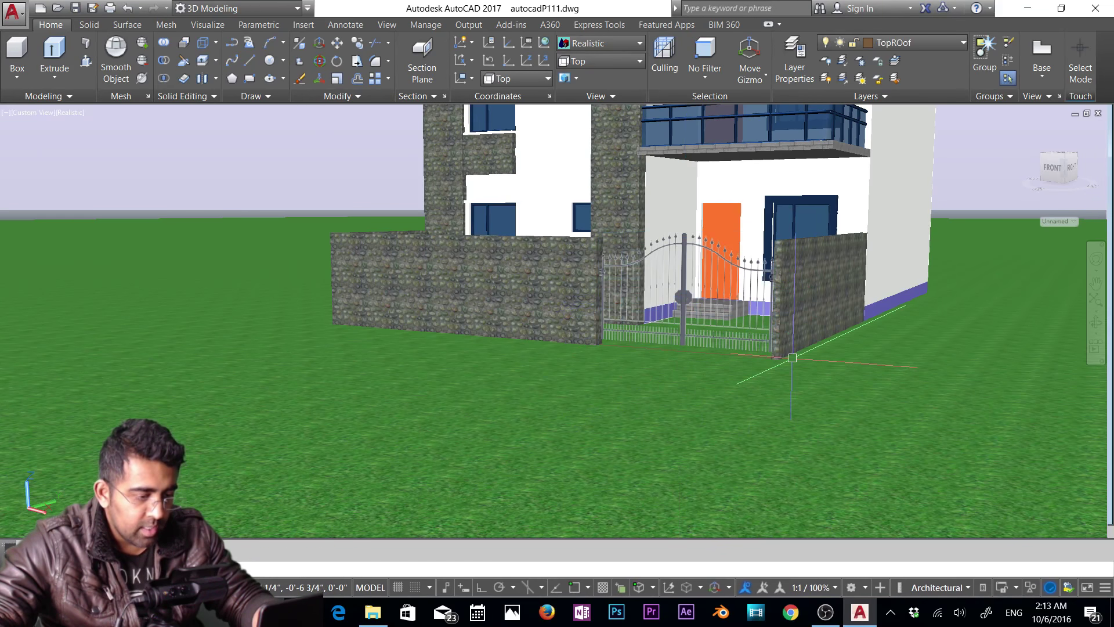
{"action": "scroll", "coordinate": [681, 261], "scroll_direction": "up", "scroll_amount": 5}
{"action": "scroll", "coordinate": [683, 267], "scroll_direction": "down", "scroll_amount": 2}
{"action": "scroll", "coordinate": [699, 292], "scroll_direction": "down", "scroll_amount": 2}
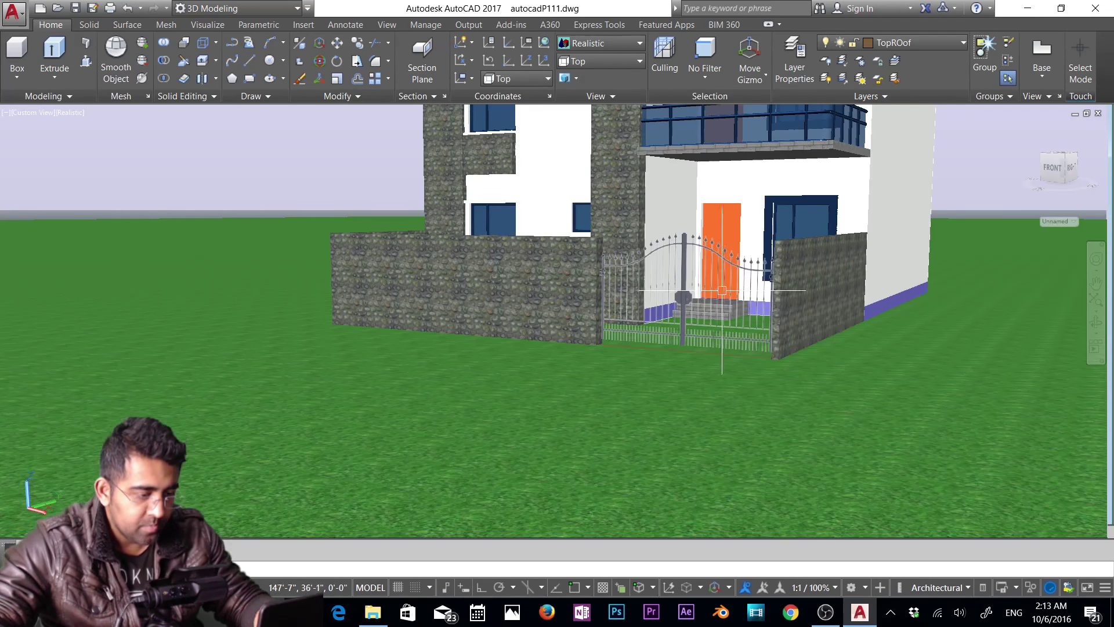
{"action": "middle_click_drag", "start_coordinate": [744, 301], "coordinate": [735, 335], "text": "shift"}
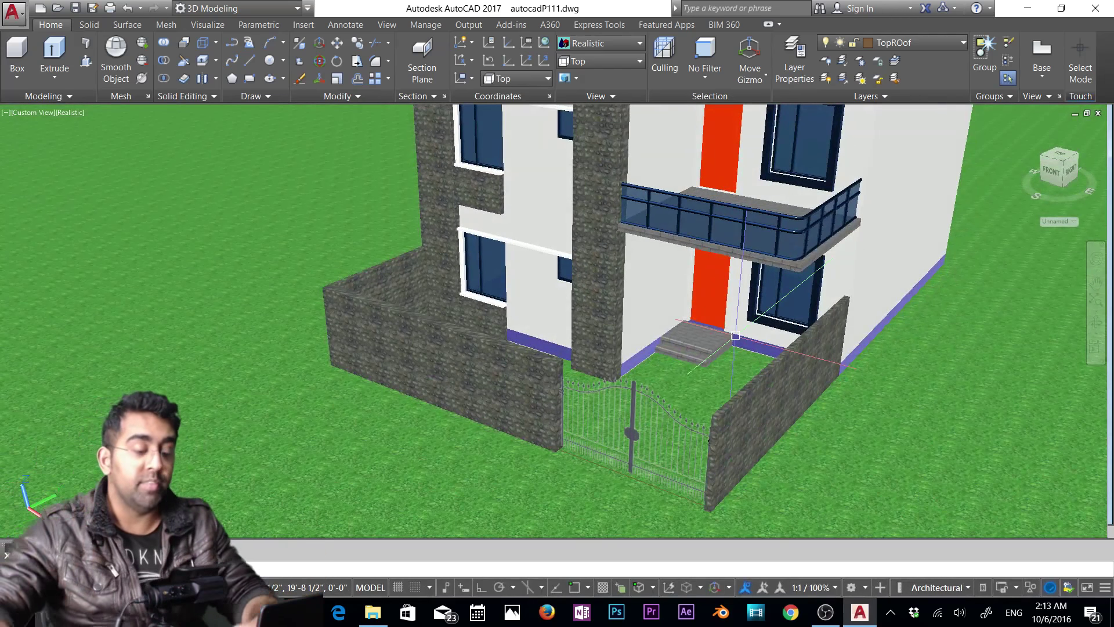
Show the desktop and view the black-and-white gate cutout image, the serie_futura file ending in 0000_Layer 1.jpg, in Photos.
{"action": "left_click", "coordinate": [1027, 8]}
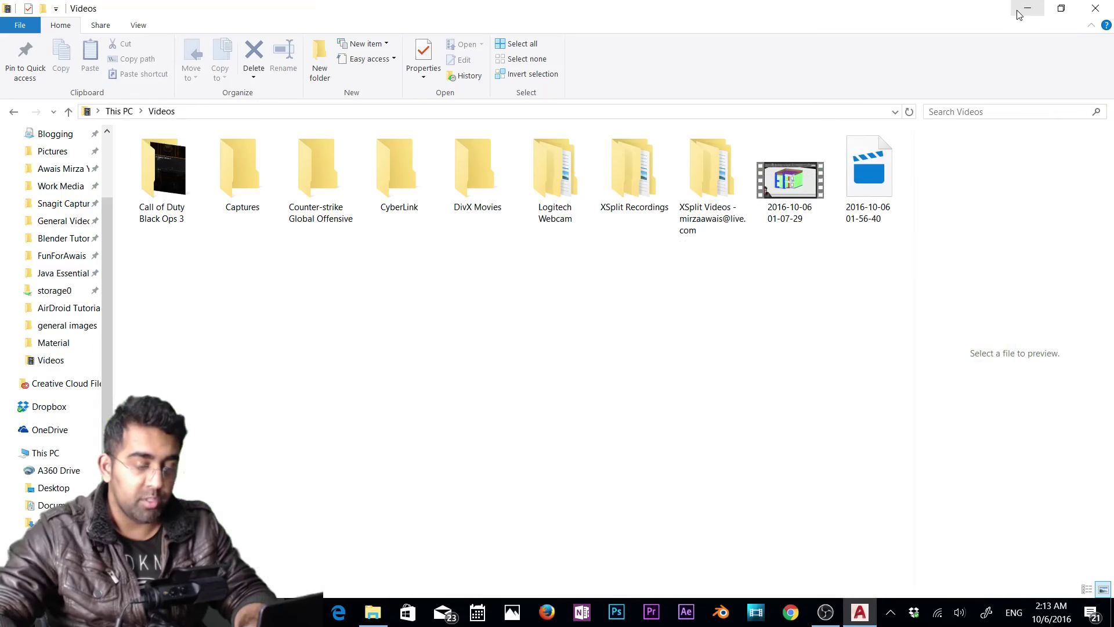
{"action": "left_click", "coordinate": [1027, 8]}
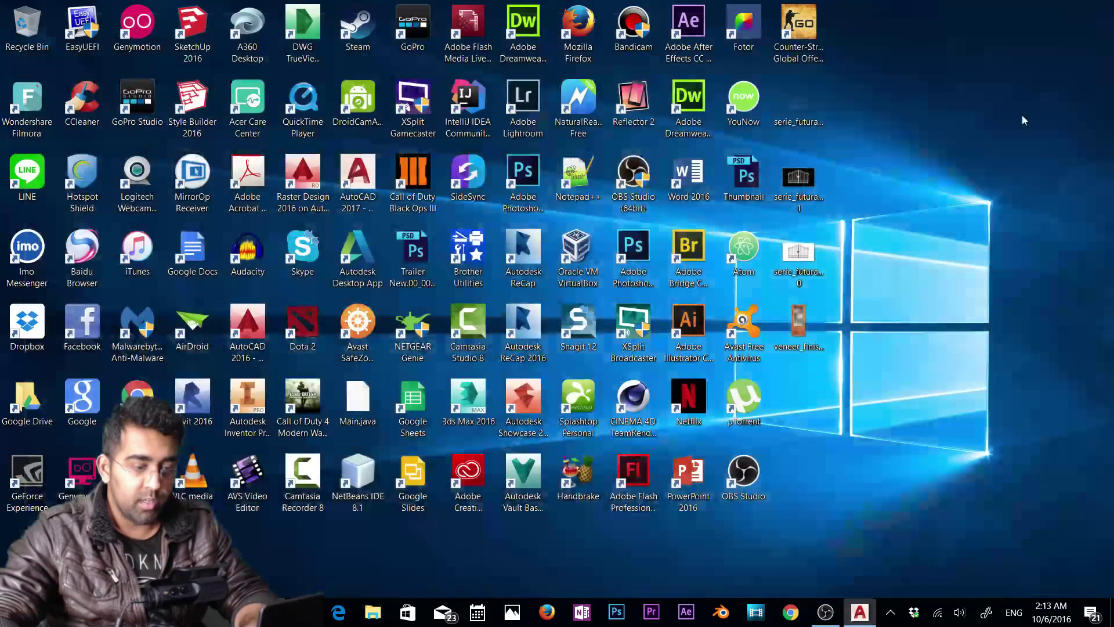
{"action": "left_click", "coordinate": [805, 194]}
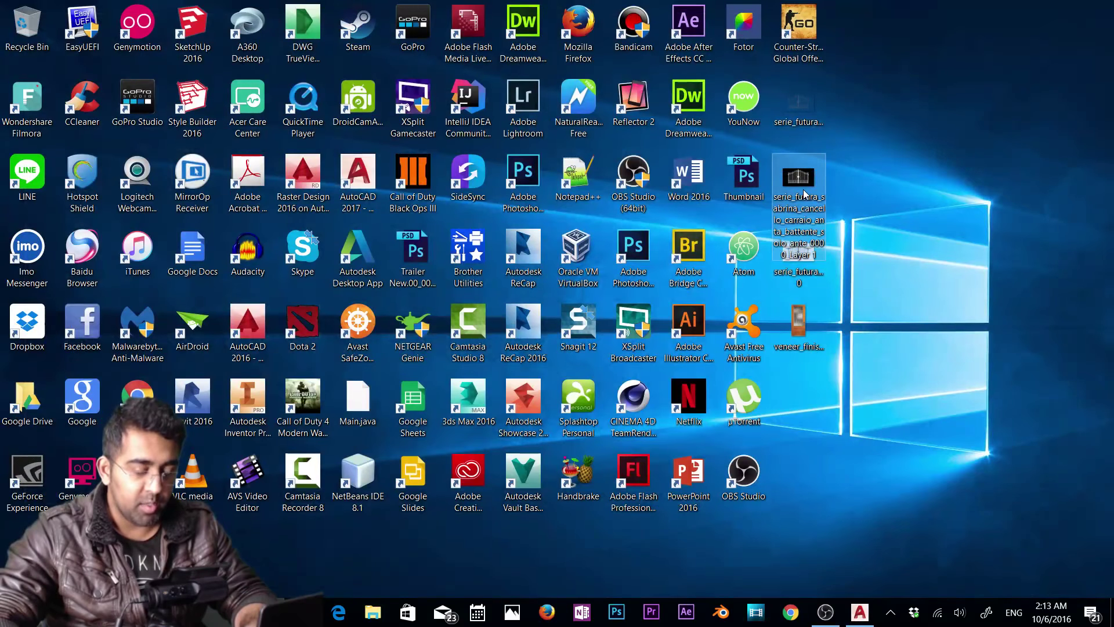
{"action": "double_click", "coordinate": [805, 193]}
{"action": "left_click", "coordinate": [805, 194]}
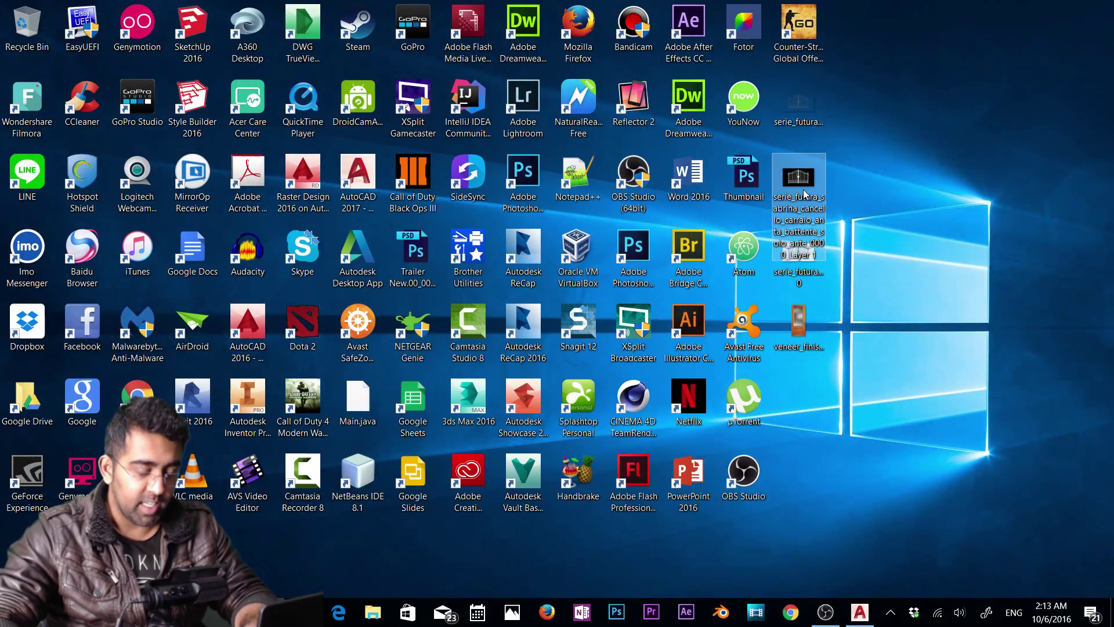
{"action": "double_click", "coordinate": [814, 184]}
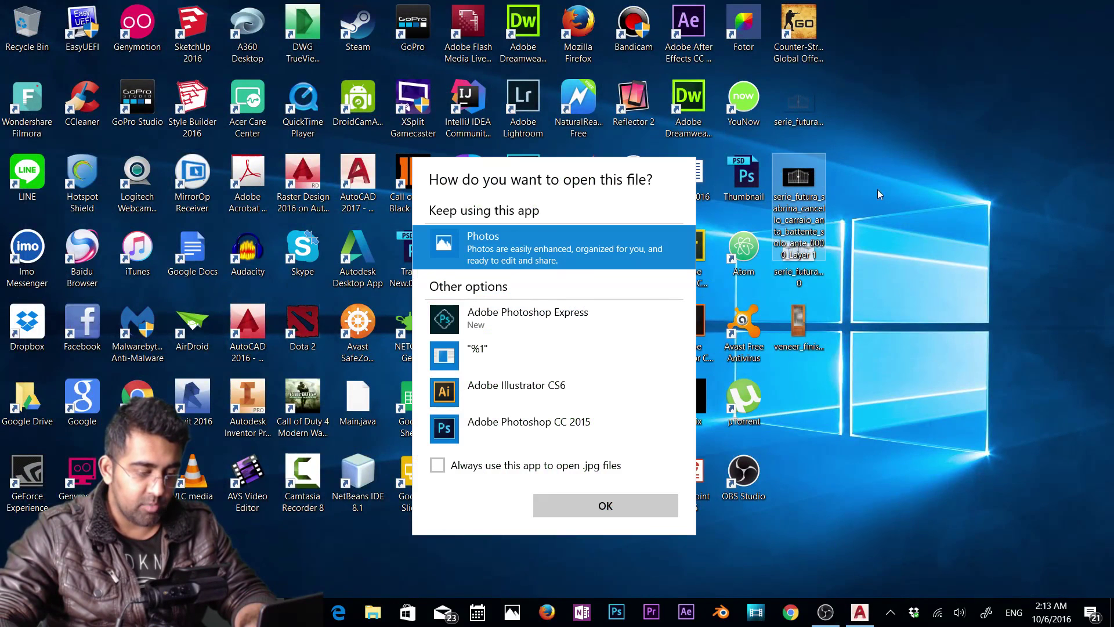
{"action": "left_click", "coordinate": [505, 249]}
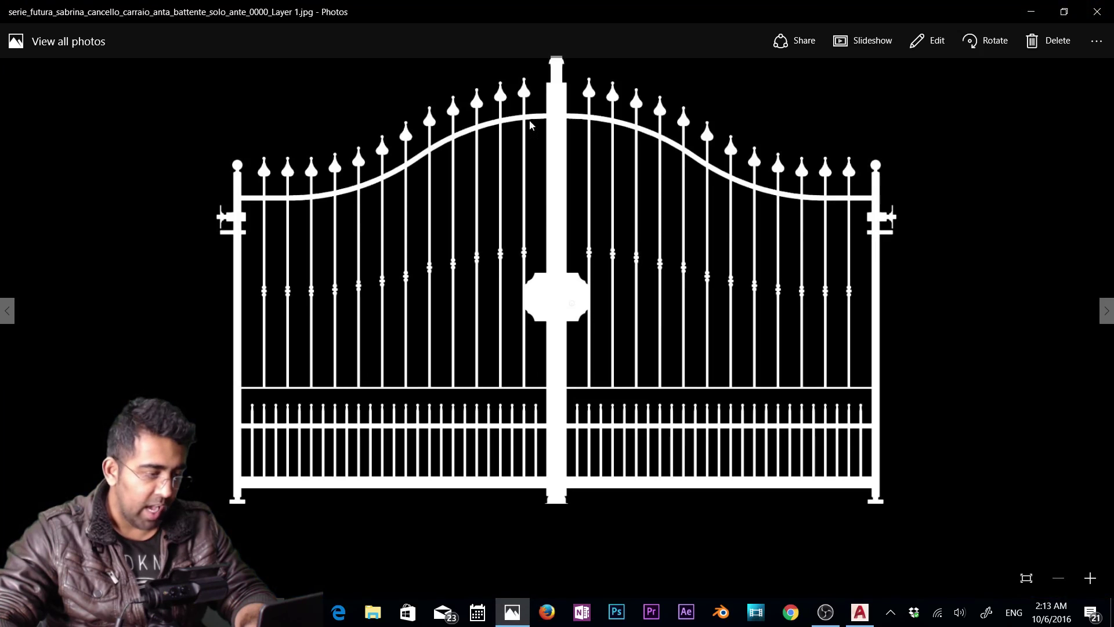
{"action": "left_click", "coordinate": [1109, 5]}
View the coloured gate image, the serie_futura file ending in 0001_Layer 0.jpg, and return to AutoCAD.
{"action": "left_click", "coordinate": [787, 261]}
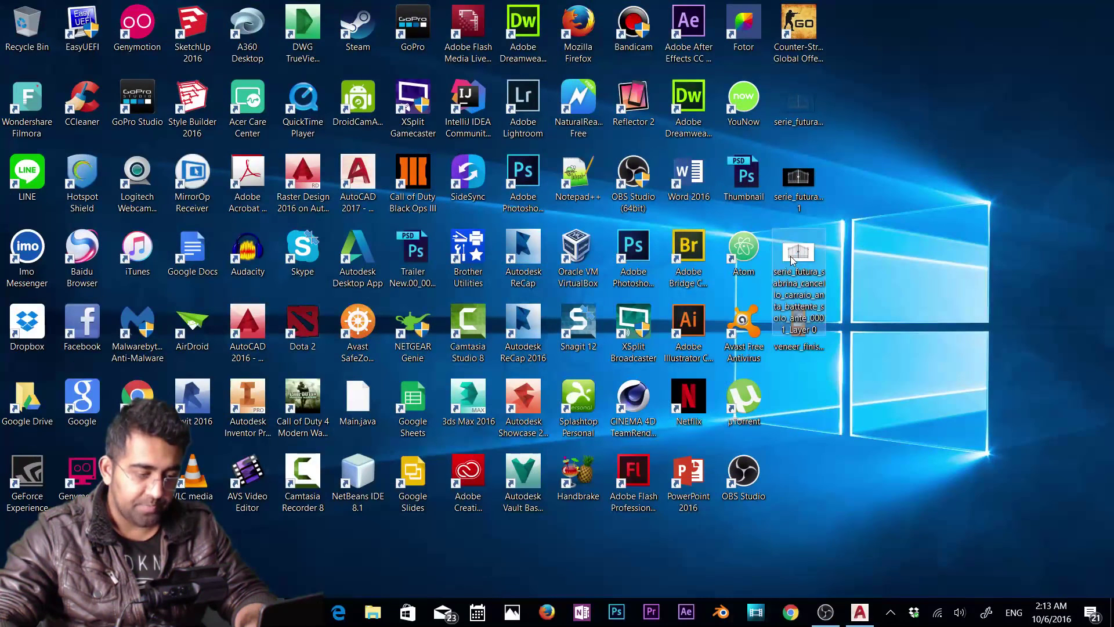
{"action": "double_click", "coordinate": [788, 261]}
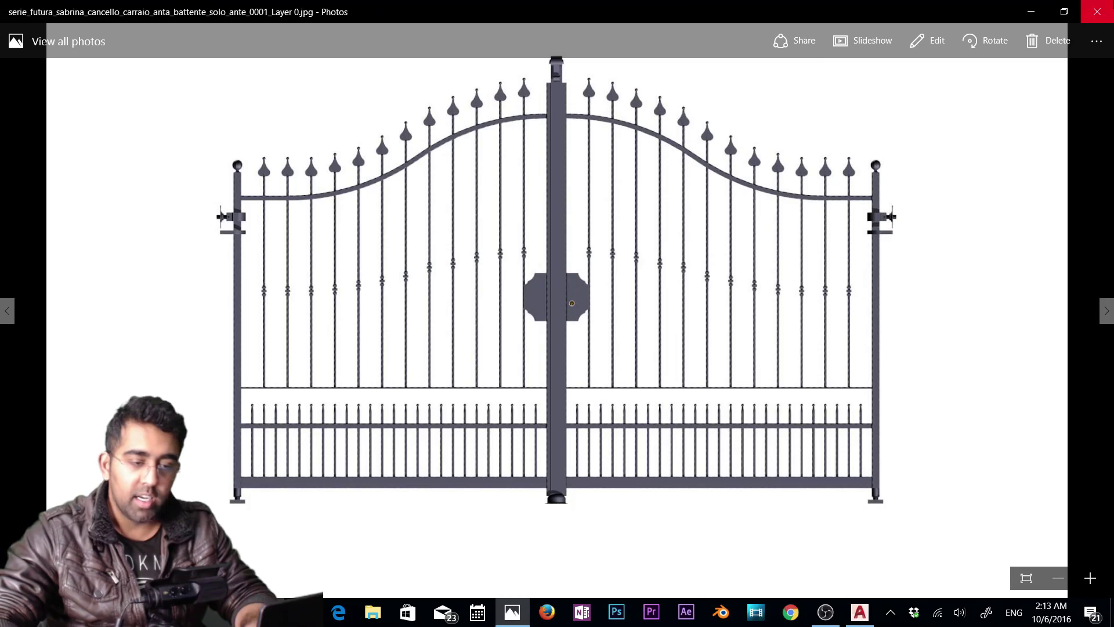
{"action": "key", "text": "alt+F4"}
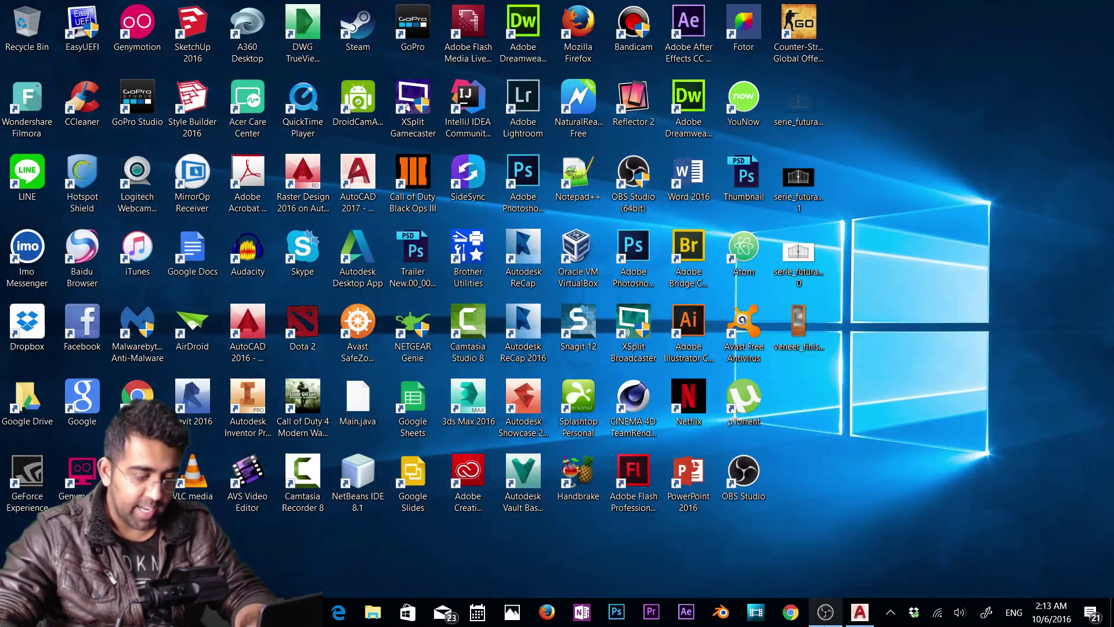
{"action": "left_click", "coordinate": [860, 612]}
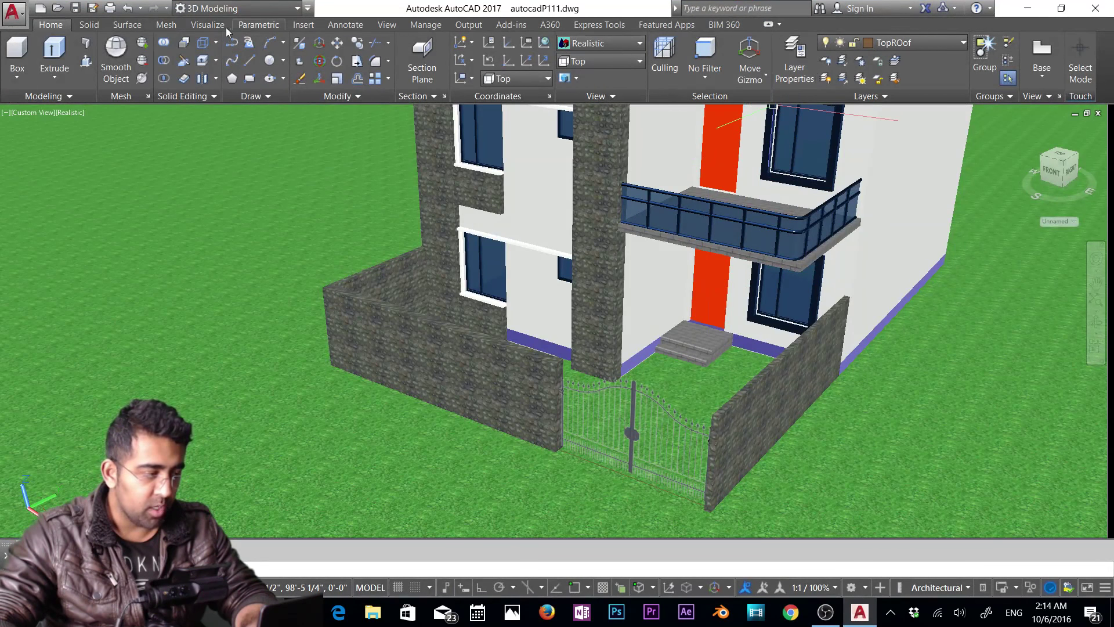
Duplicate the Global material in the document materials and name the copy door.
{"action": "left_click", "coordinate": [207, 24]}
{"action": "left_click", "coordinate": [702, 43]}
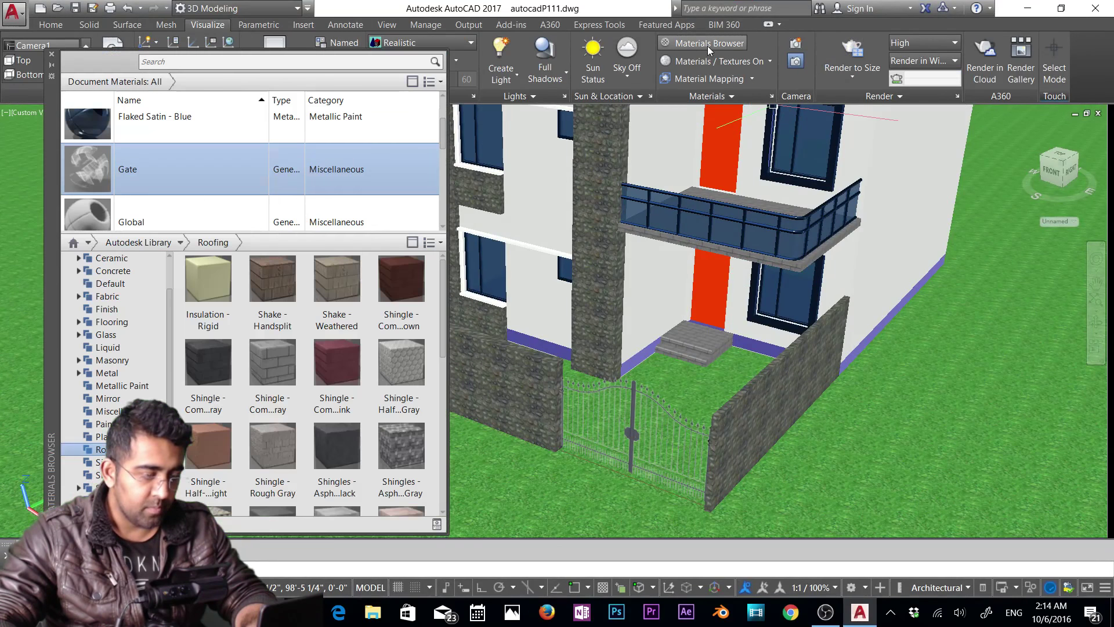
{"action": "scroll", "coordinate": [257, 225], "scroll_direction": "down", "scroll_amount": 1}
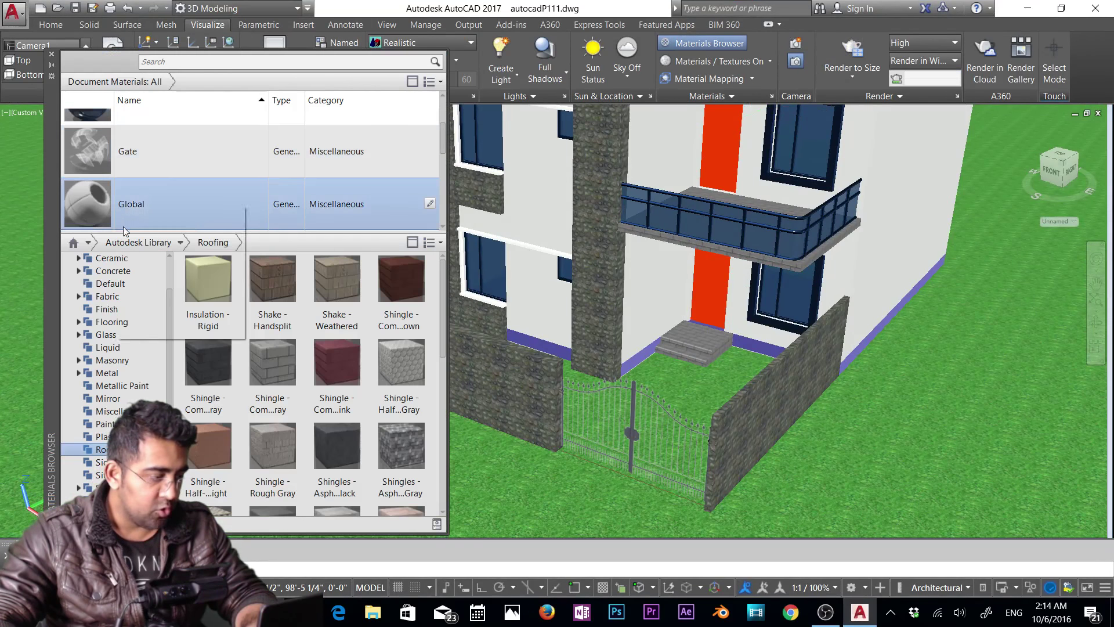
{"action": "right_click", "coordinate": [117, 204]}
{"action": "left_click", "coordinate": [132, 266]}
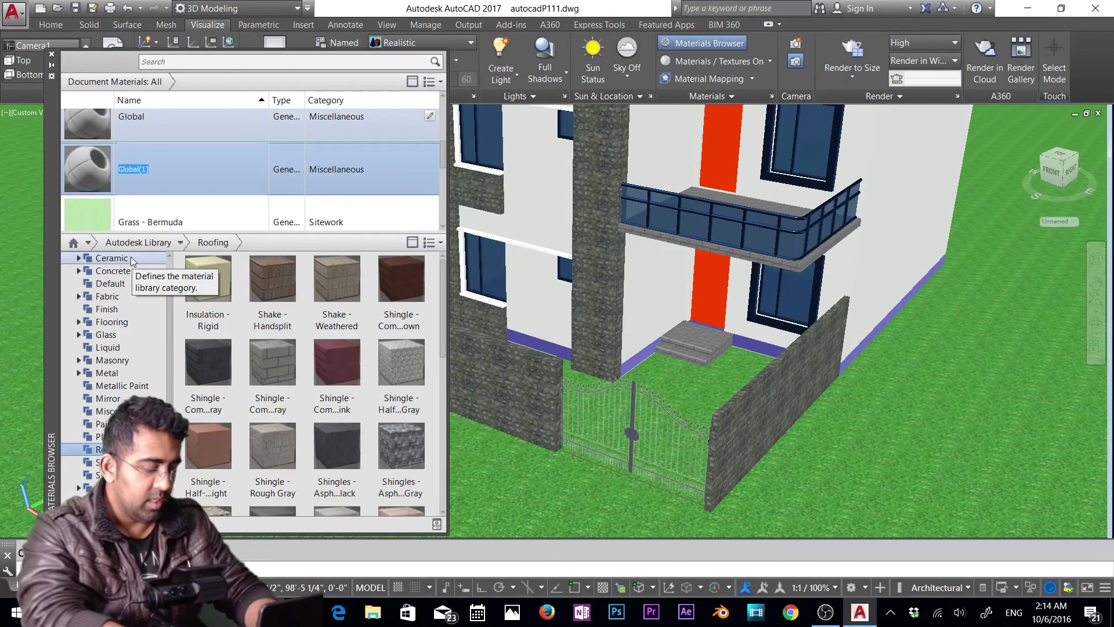
{"action": "type", "text": "door"}
{"action": "key", "text": "Return"}
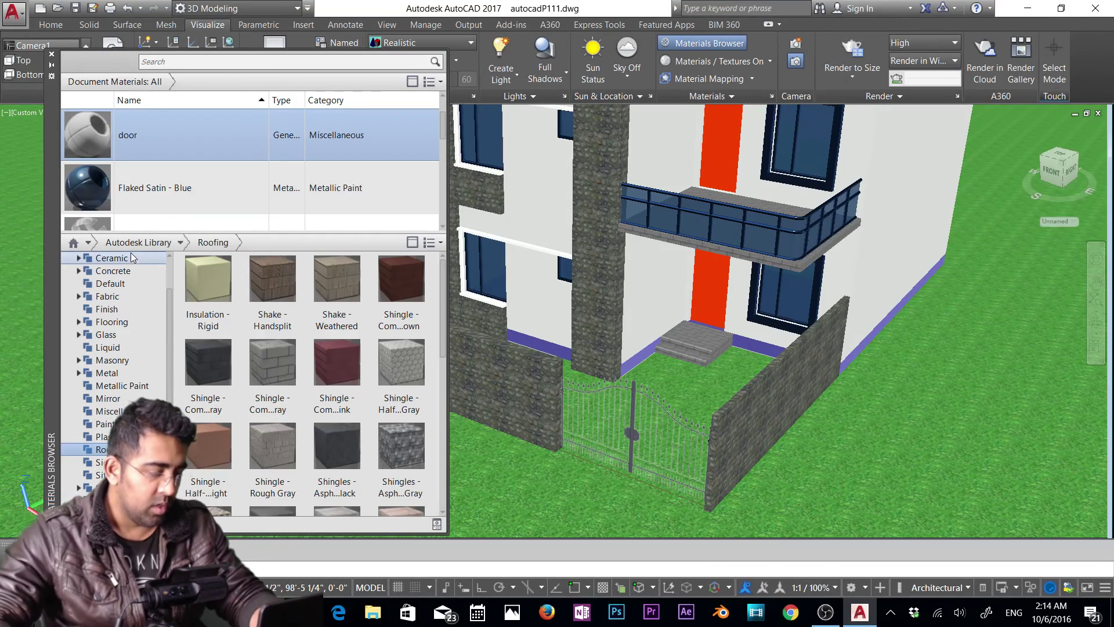
{"action": "scroll", "coordinate": [297, 193], "scroll_direction": "down", "scroll_amount": 1}
{"action": "scroll", "coordinate": [220, 218], "scroll_direction": "up", "scroll_amount": 2}
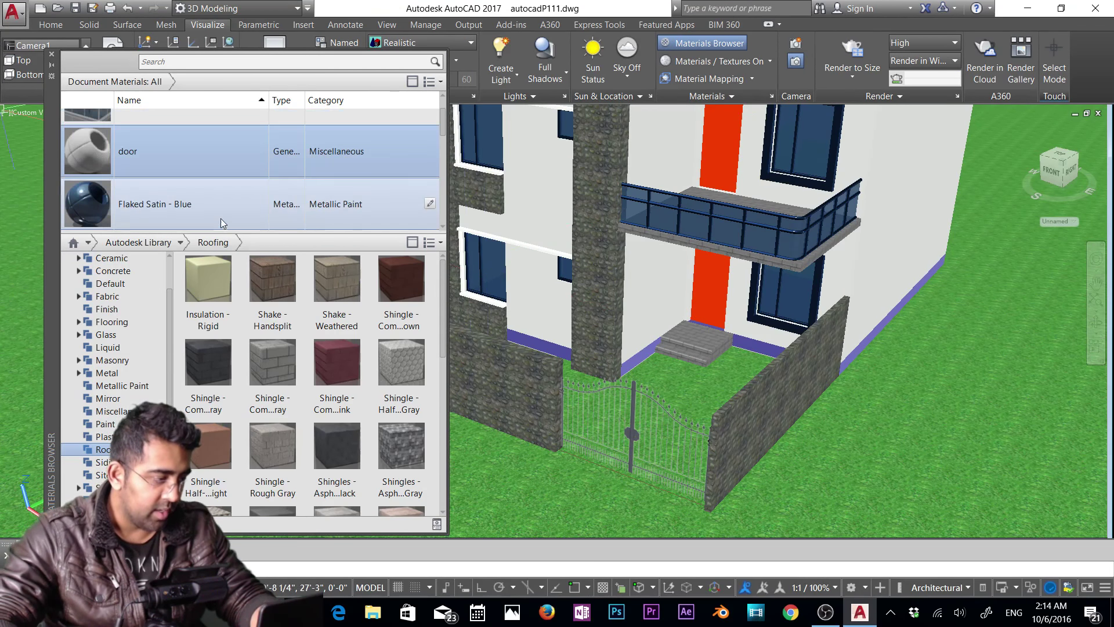
Set the door material's glossiness to 48 and assign veneer_finish_door.jpg as its generic image.
{"action": "double_click", "coordinate": [134, 152]}
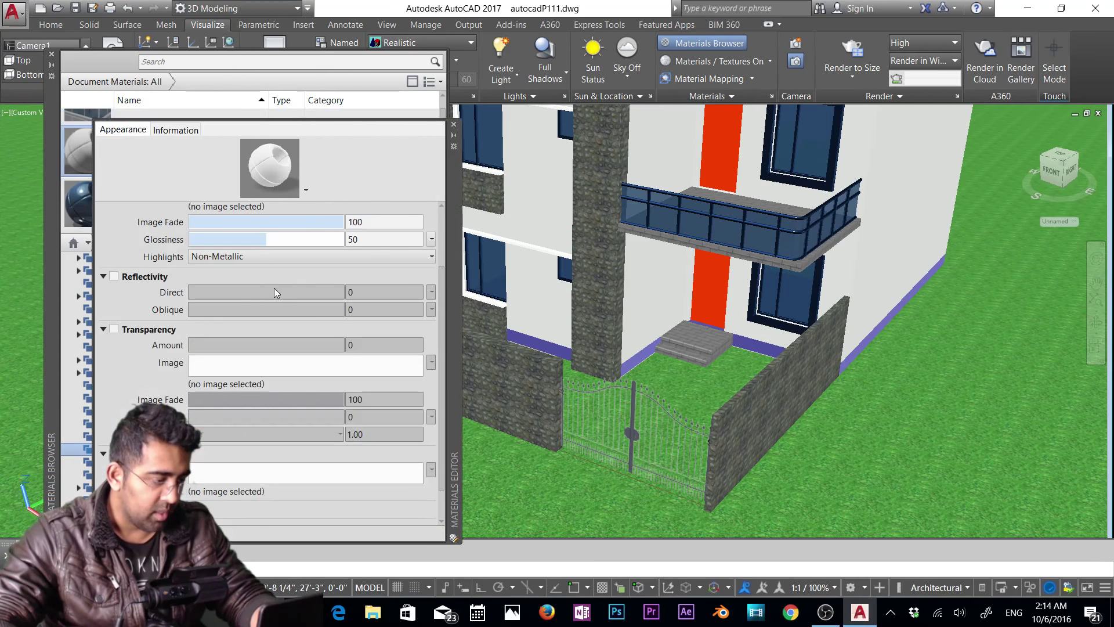
{"action": "left_click_drag", "start_coordinate": [265, 240], "coordinate": [251, 261]}
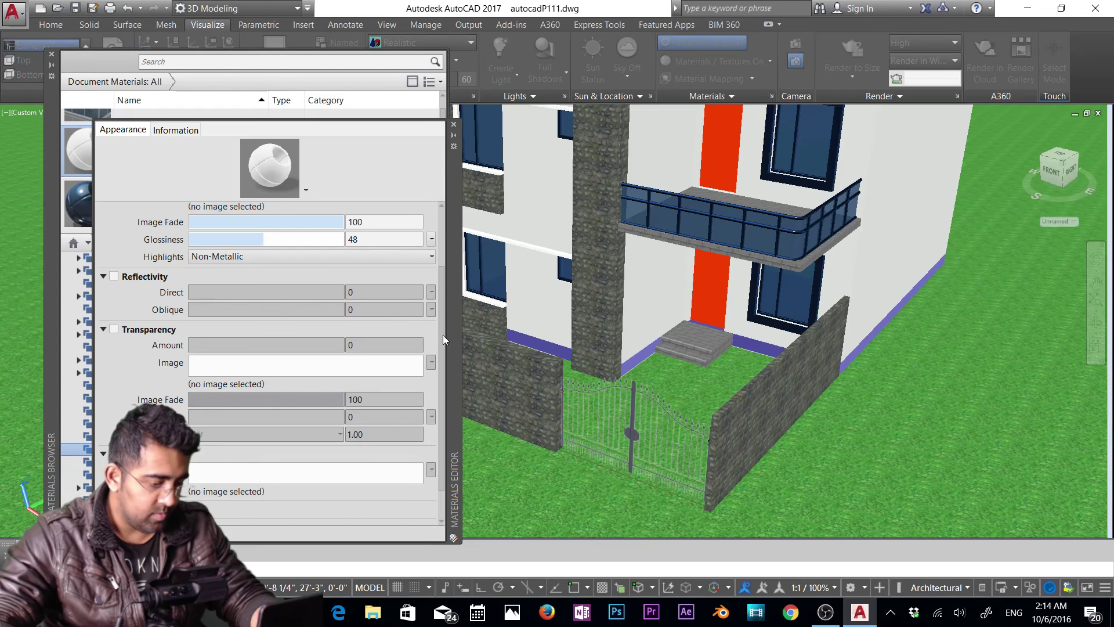
{"action": "double_click", "coordinate": [710, 276]}
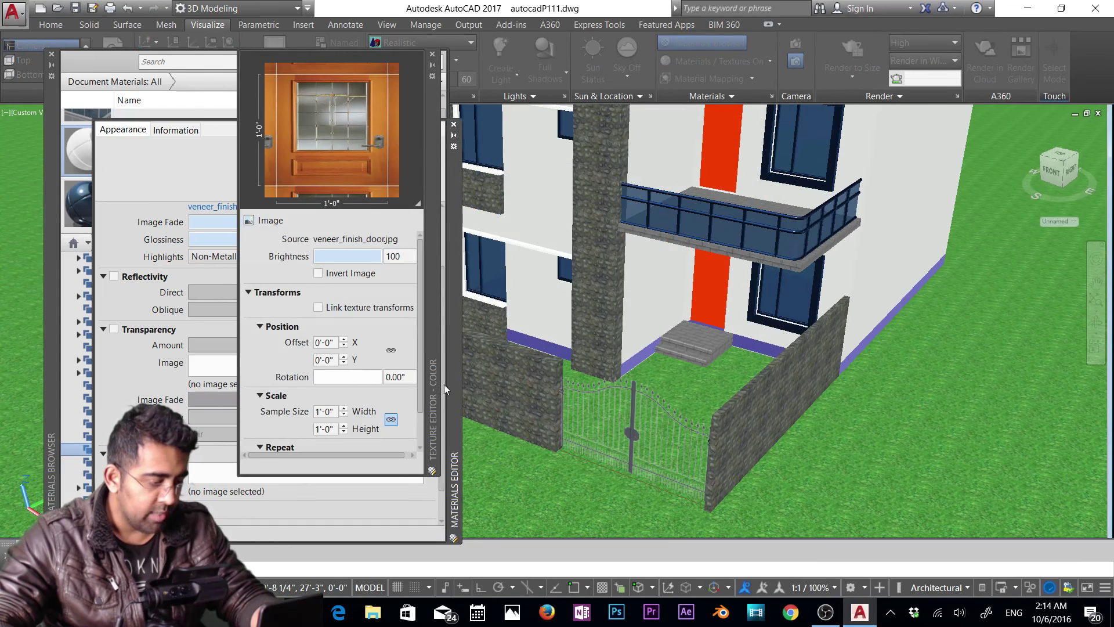
{"action": "left_click_drag", "start_coordinate": [319, 359], "coordinate": [285, 373]}
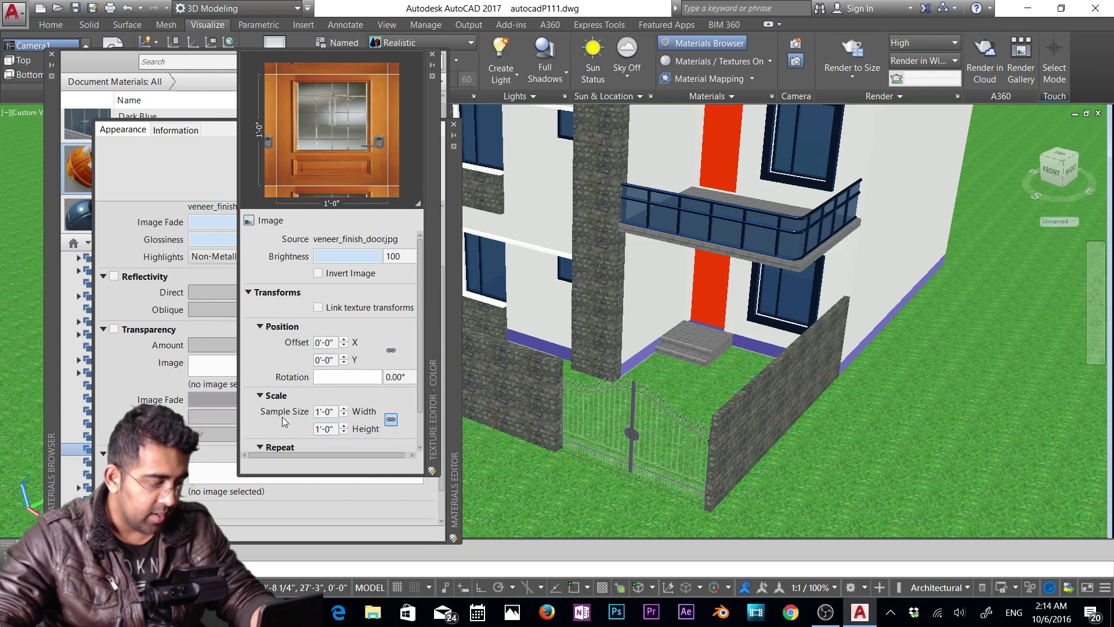
{"action": "scroll", "coordinate": [284, 421], "scroll_direction": "down", "scroll_amount": 2}
{"action": "scroll", "coordinate": [276, 383], "scroll_direction": "up", "scroll_amount": 2}
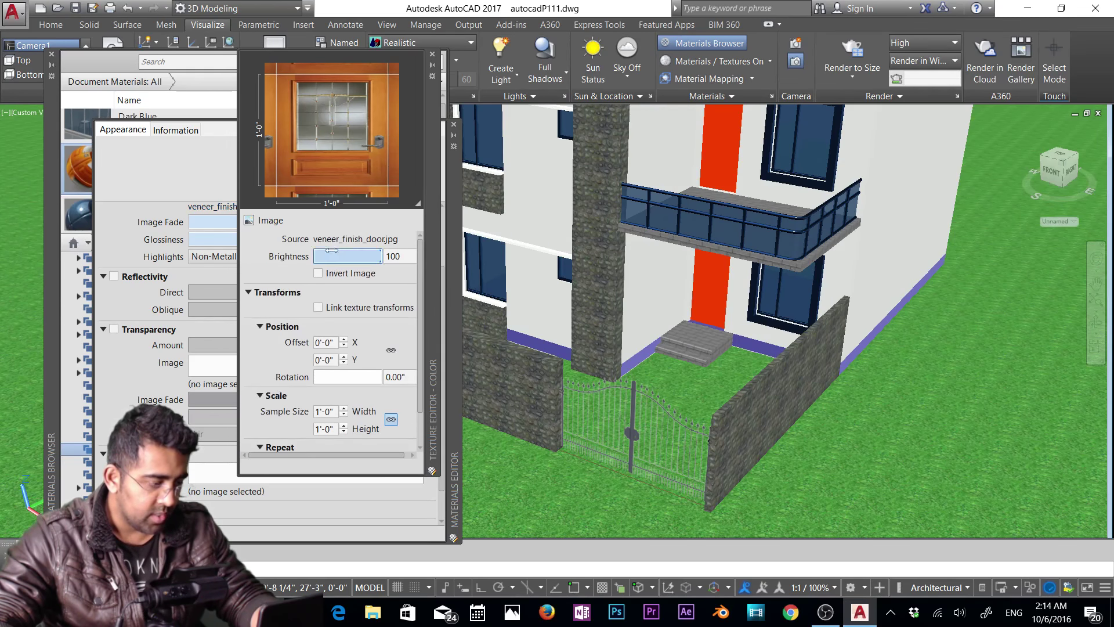
{"action": "left_click", "coordinate": [432, 57]}
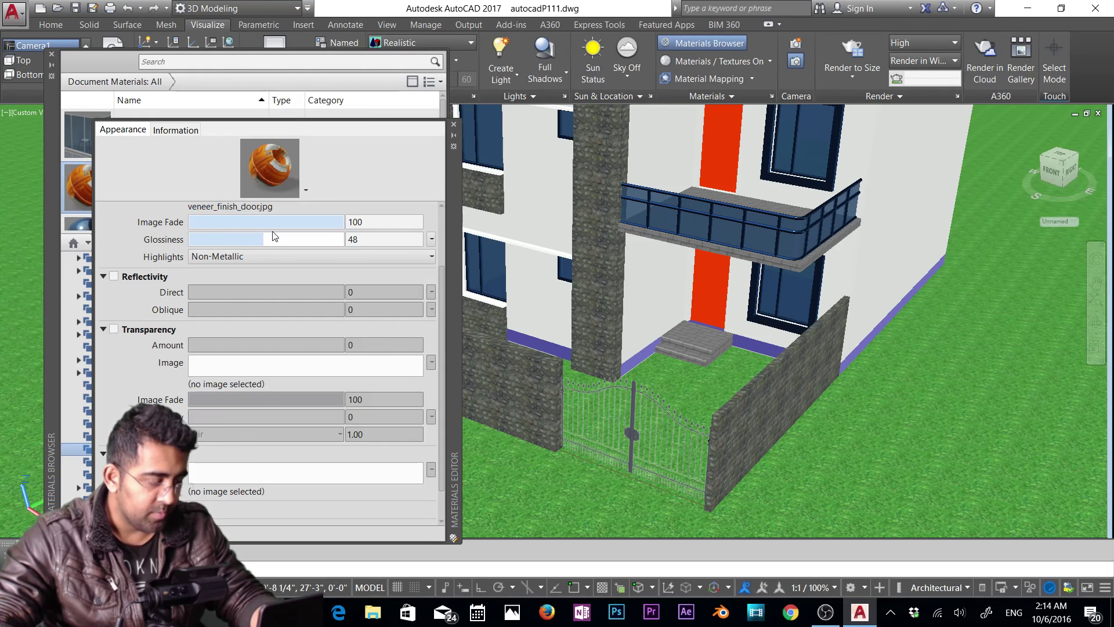
{"action": "left_click", "coordinate": [454, 123]}
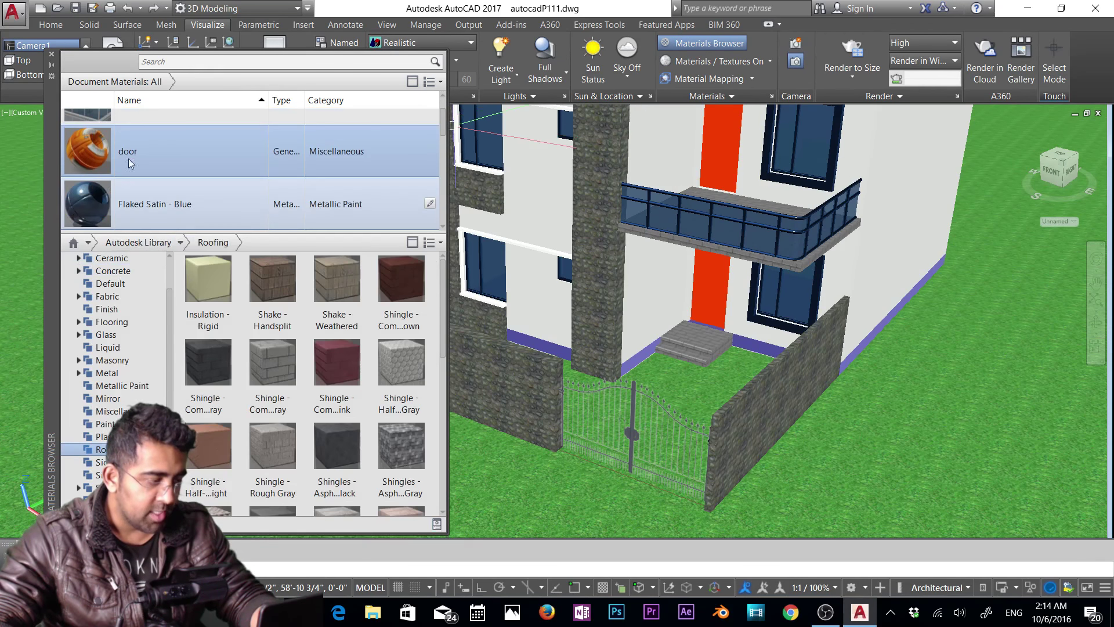
Apply the door material to the ground-floor entrance door and the upper balcony door.
{"action": "left_click_drag", "start_coordinate": [99, 150], "coordinate": [632, 267]}
{"action": "left_click_drag", "start_coordinate": [699, 269], "coordinate": [706, 270]}
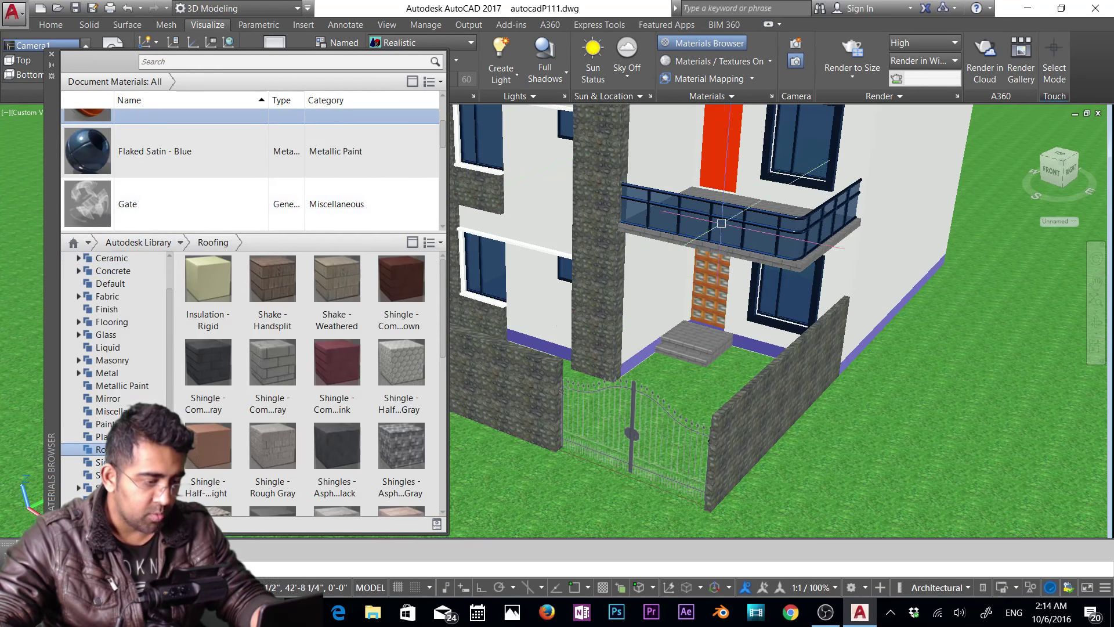
{"action": "scroll", "coordinate": [140, 184], "scroll_direction": "up", "scroll_amount": 2}
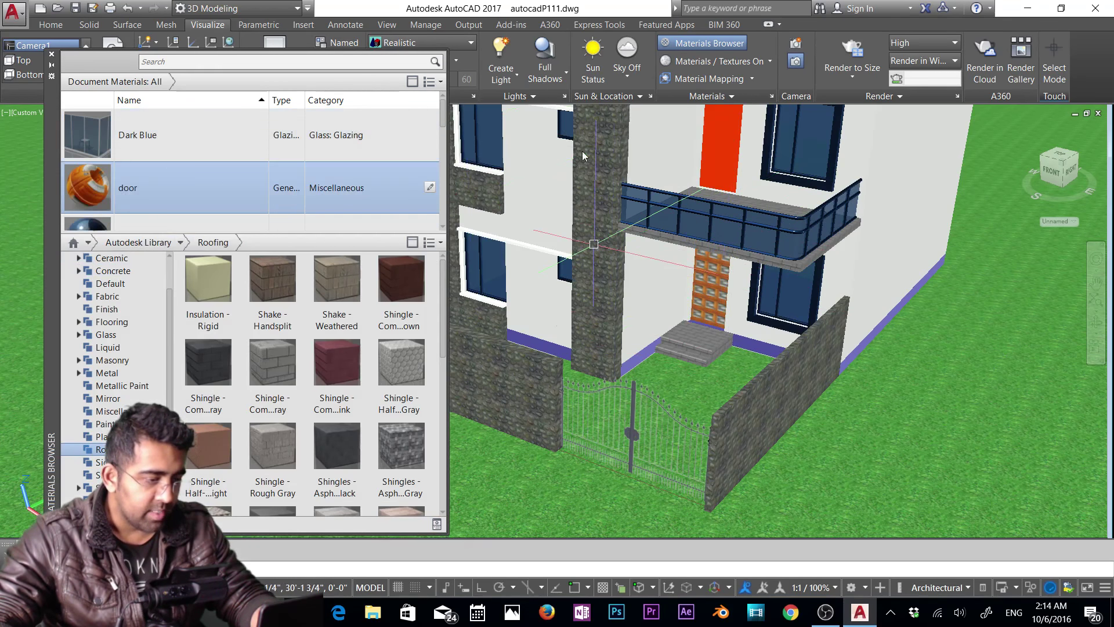
{"action": "left_click_drag", "start_coordinate": [722, 144], "coordinate": [723, 146]}
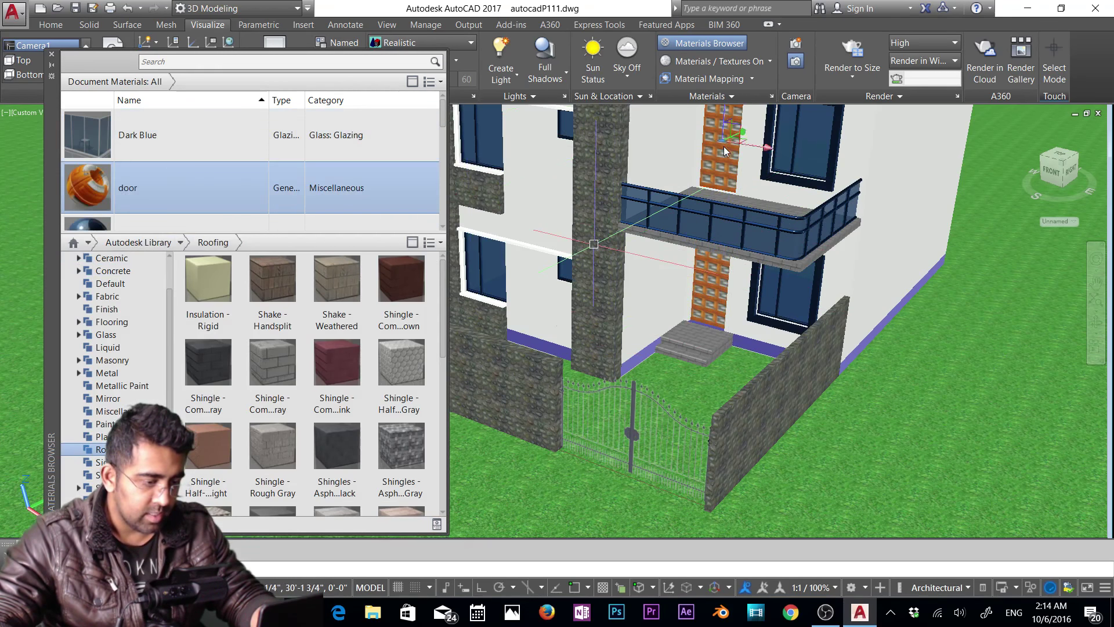
Set the door material's glossiness to 73 with Non-Metallic highlights, and close the material editor and browser.
{"action": "scroll", "coordinate": [93, 157], "scroll_direction": "down", "scroll_amount": 1}
{"action": "double_click", "coordinate": [92, 156]}
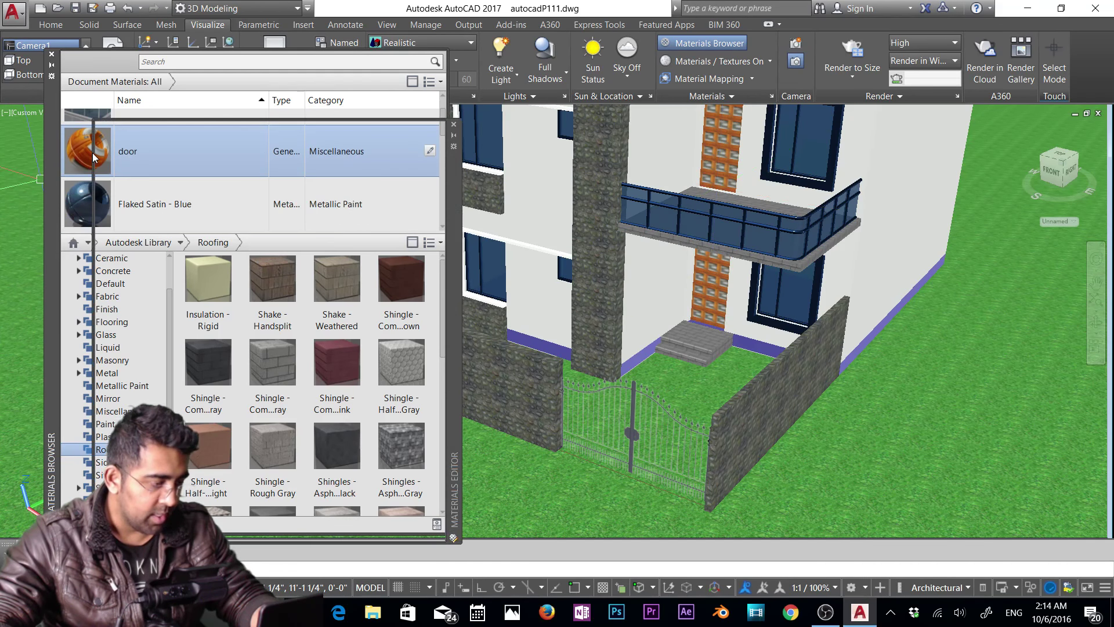
{"action": "scroll", "coordinate": [120, 368], "scroll_direction": "down", "scroll_amount": 1}
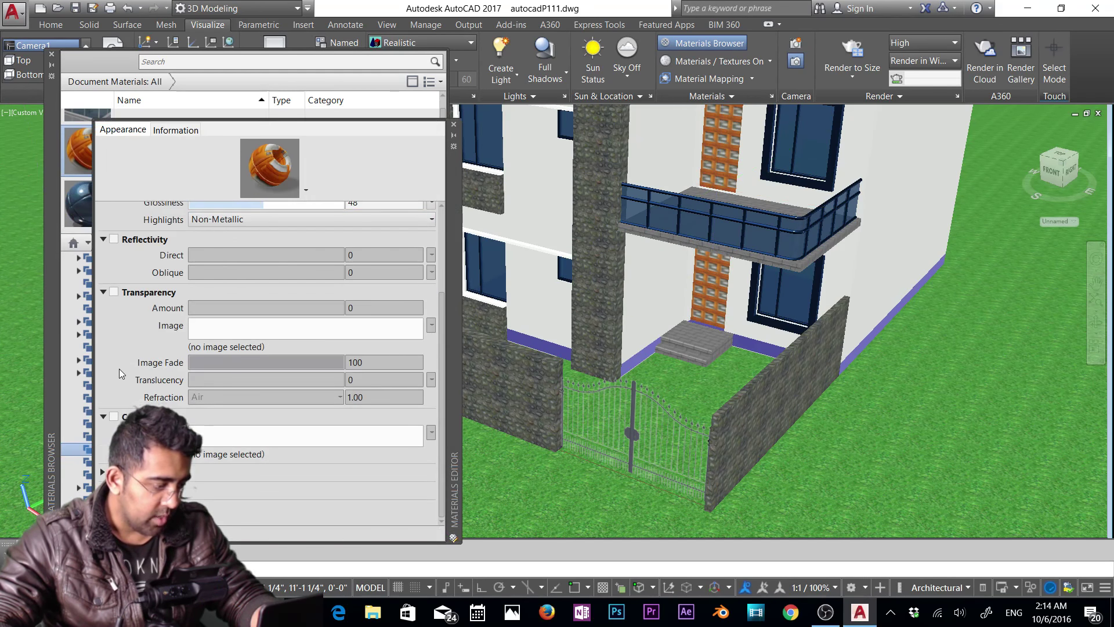
{"action": "scroll", "coordinate": [120, 374], "scroll_direction": "up", "scroll_amount": 3}
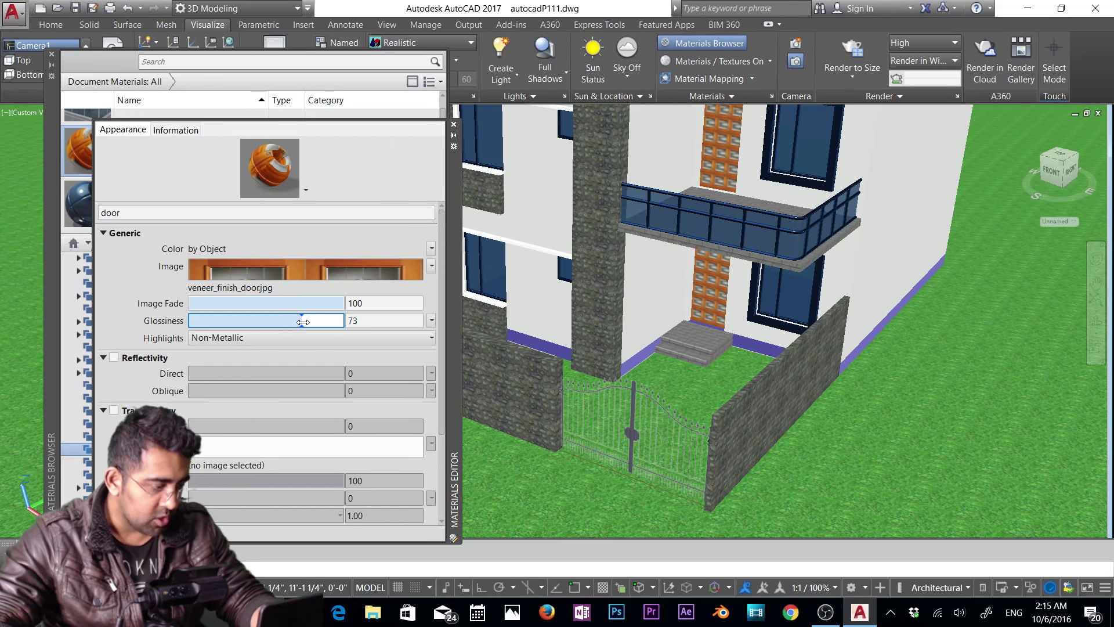
{"action": "left_click", "coordinate": [294, 337]}
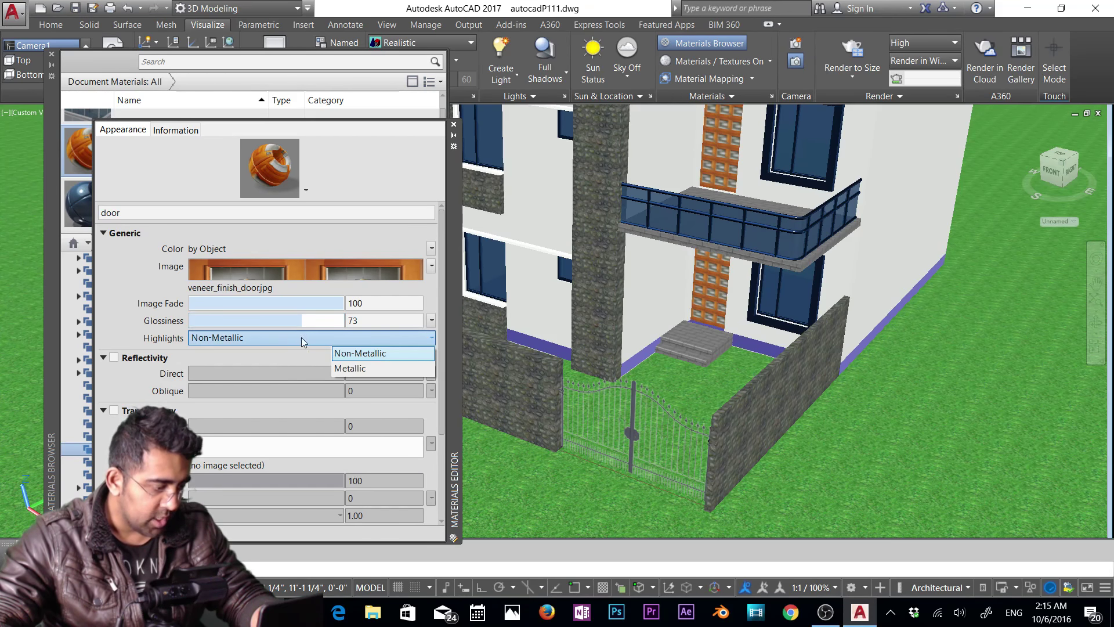
{"action": "left_click", "coordinate": [354, 353]}
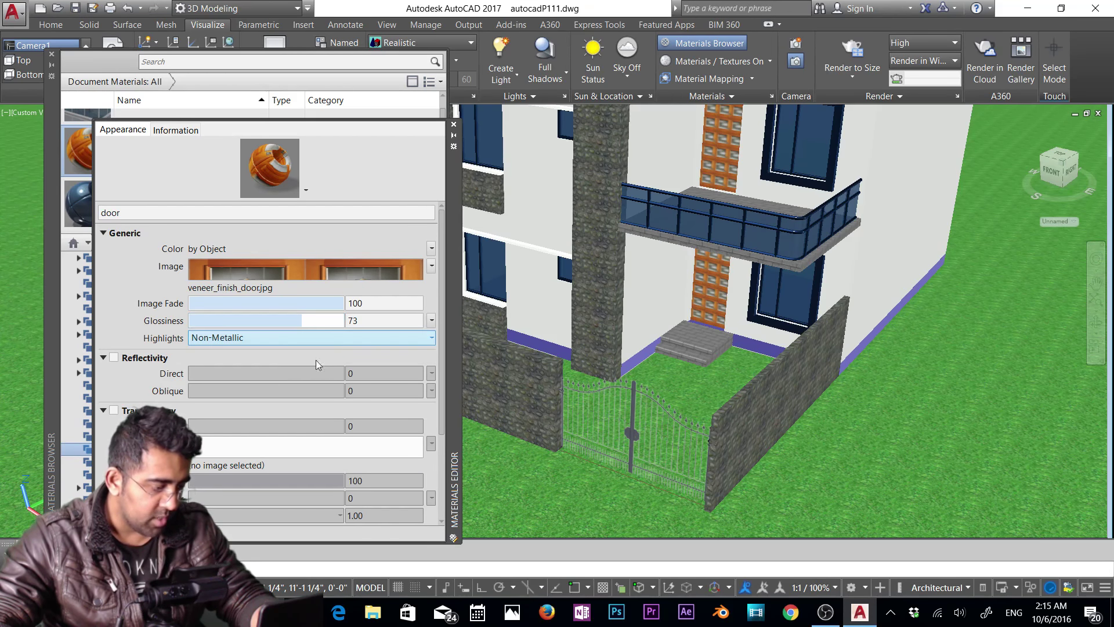
{"action": "scroll", "coordinate": [267, 348], "scroll_direction": "down", "scroll_amount": 3}
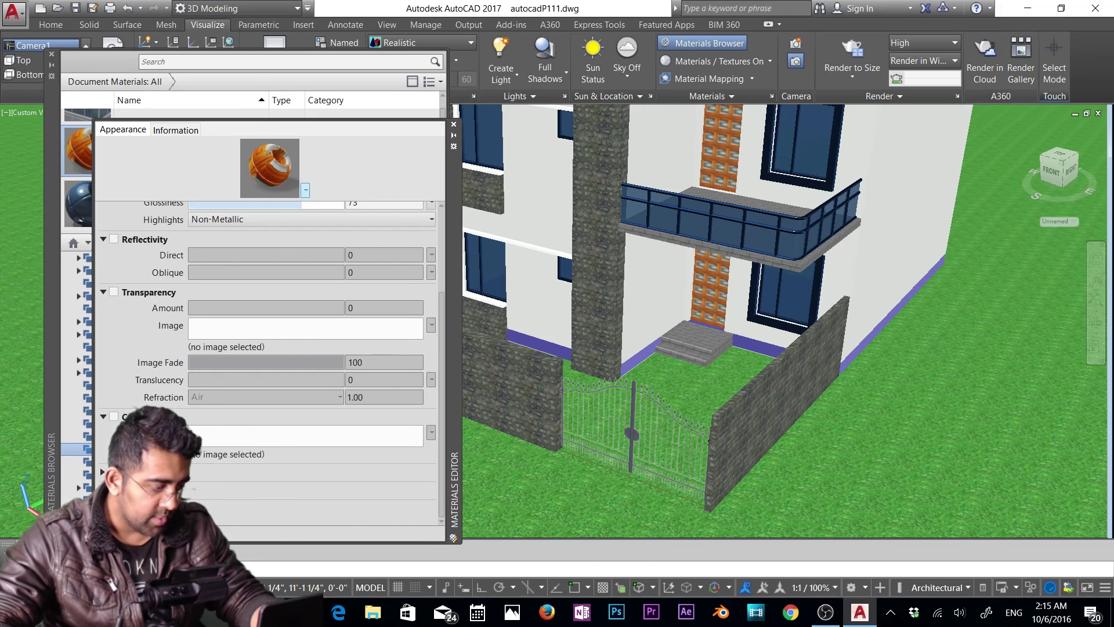
{"action": "left_click", "coordinate": [453, 127]}
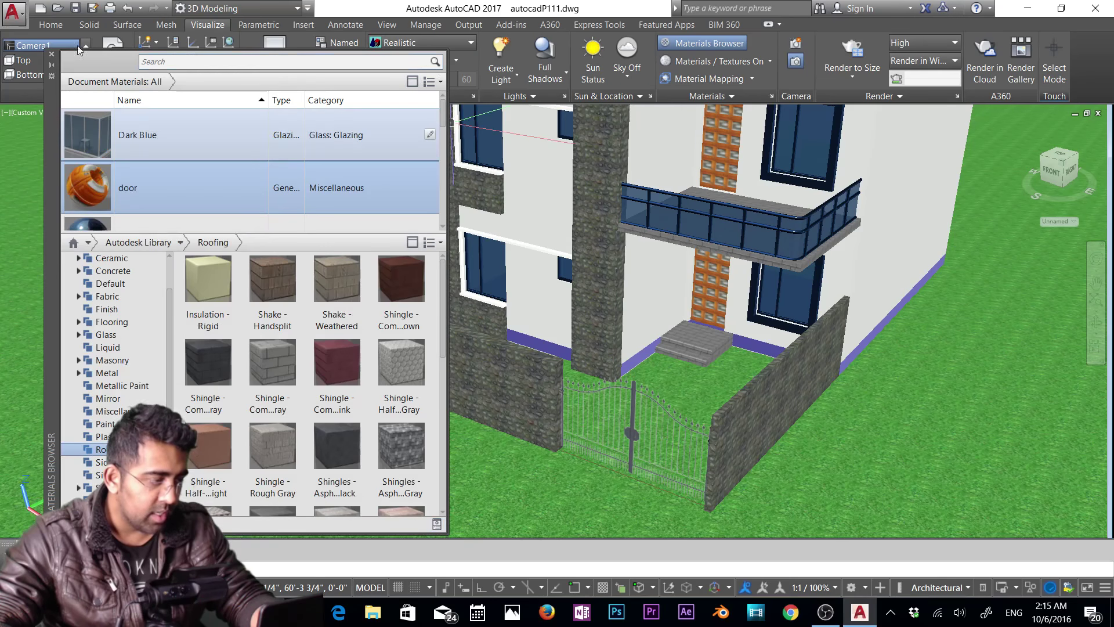
{"action": "left_click", "coordinate": [52, 55]}
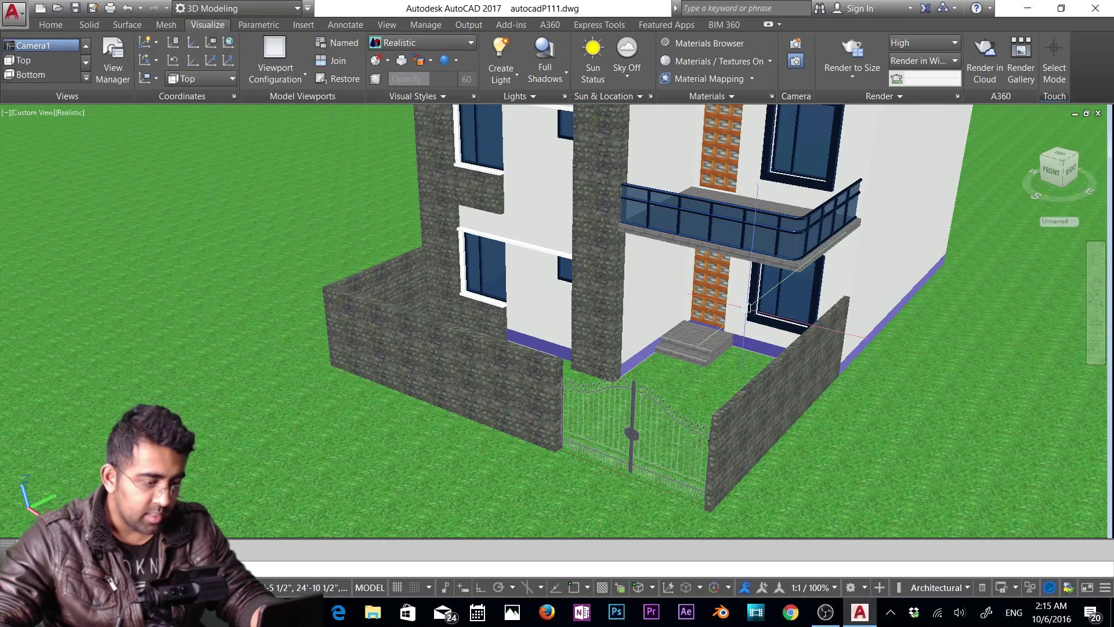
Apply box material mapping to the ground-floor entrance door and stretch the mapping box upward to enlarge the door image.
{"action": "left_click", "coordinate": [751, 78]}
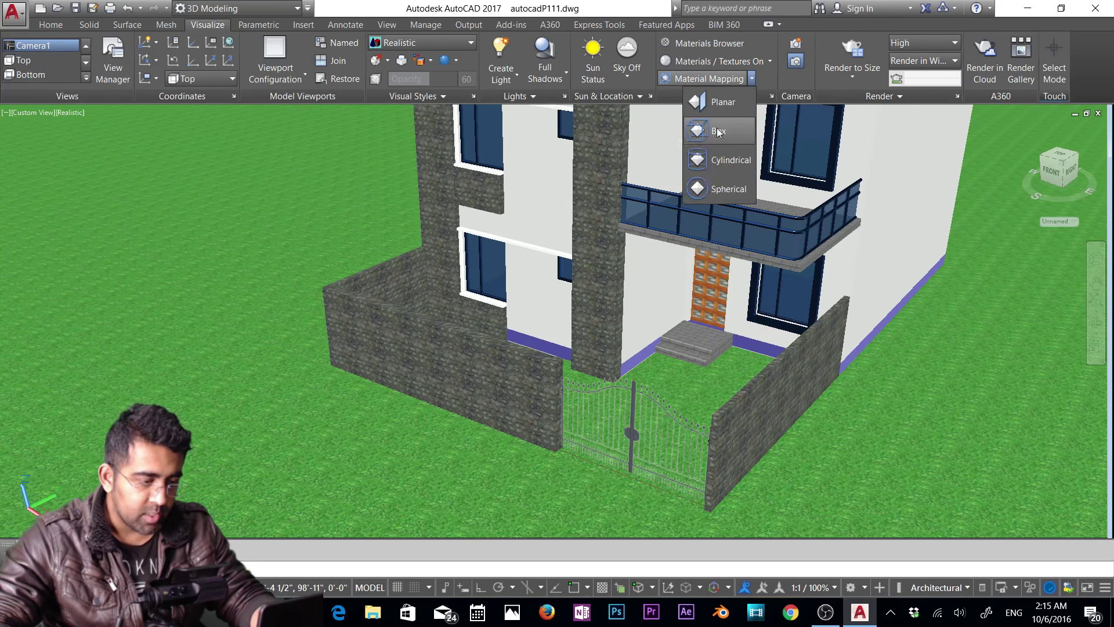
{"action": "left_click", "coordinate": [732, 130]}
{"action": "left_click", "coordinate": [710, 288]}
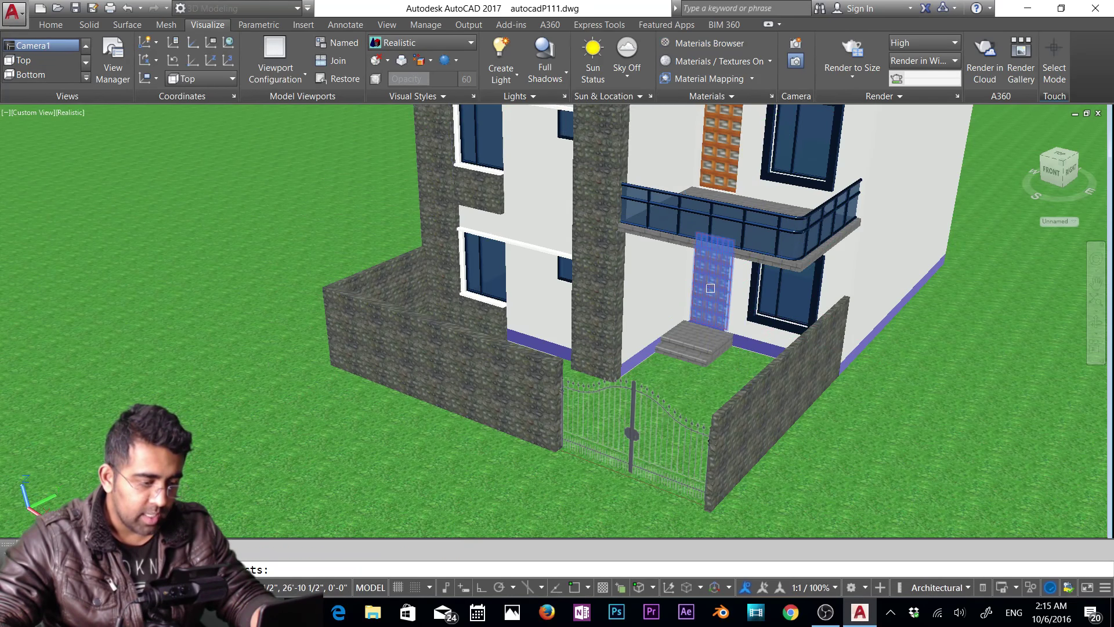
{"action": "key", "text": "Return"}
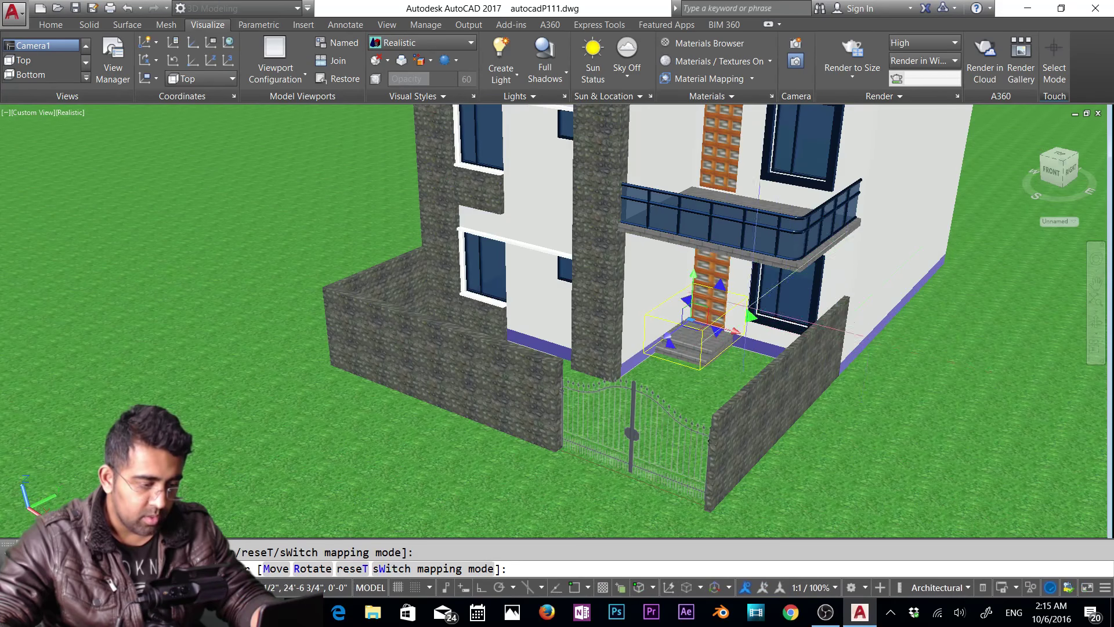
{"action": "left_click_drag", "start_coordinate": [720, 284], "coordinate": [722, 260]}
{"action": "mouse_move", "coordinate": [723, 260]}
{"action": "middle_mouse_down", "text": "shift"}
{"action": "mouse_move", "coordinate": [754, 268]}
{"action": "mouse_move", "coordinate": [727, 254]}
{"action": "middle_mouse_up", "text": "shift"}
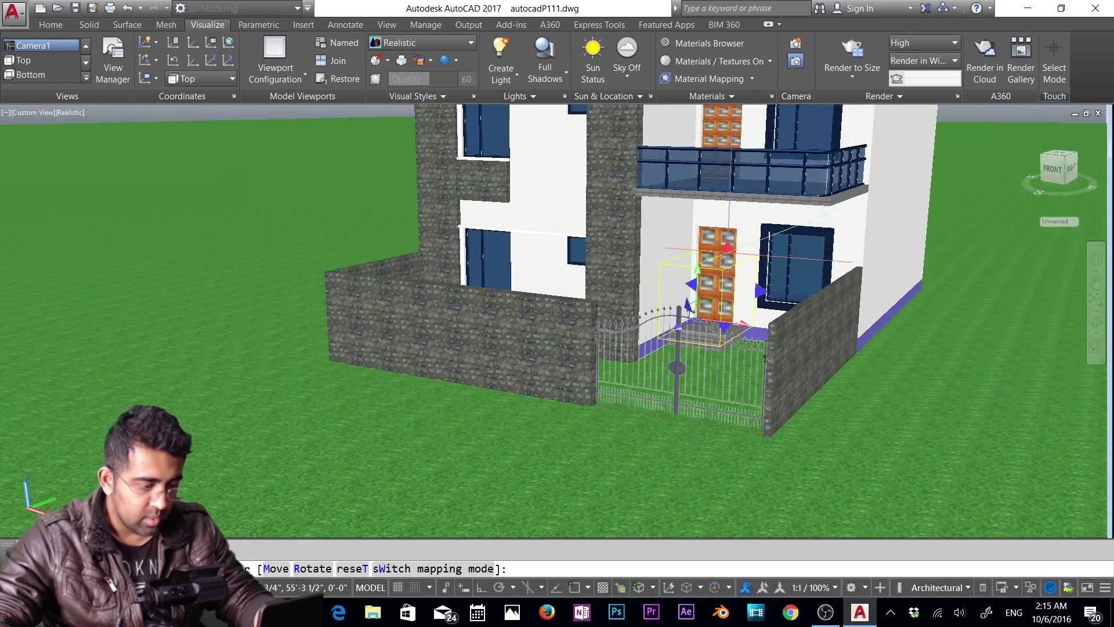
{"action": "left_click_drag", "start_coordinate": [728, 247], "coordinate": [738, 173]}
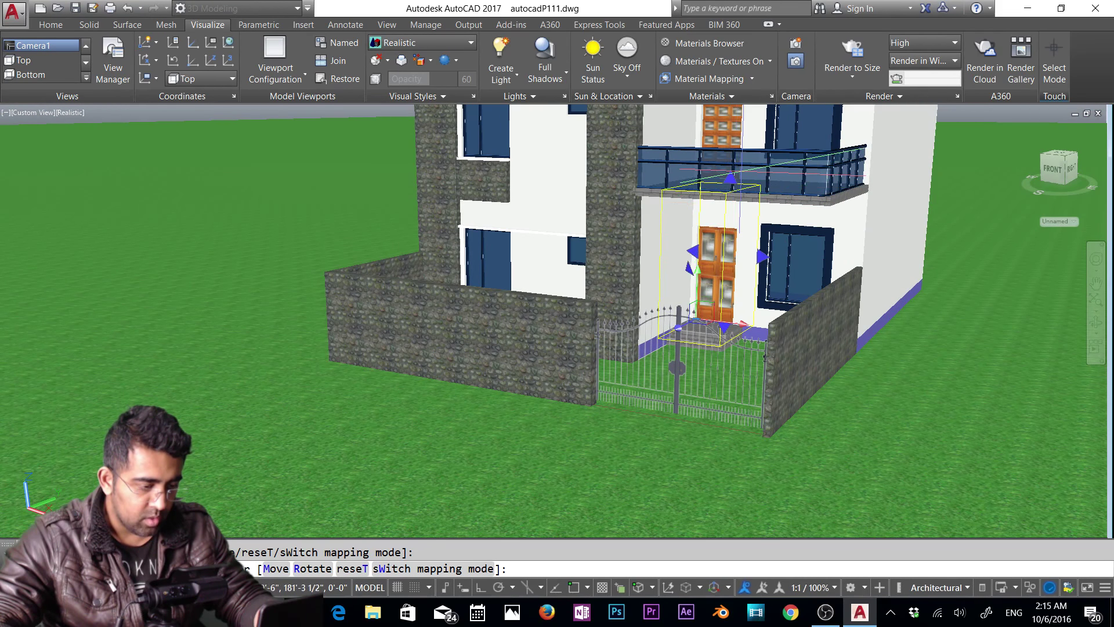
{"action": "left_click_drag", "start_coordinate": [730, 176], "coordinate": [733, 114]}
{"action": "scroll", "coordinate": [760, 370], "scroll_direction": "up", "scroll_amount": 5}
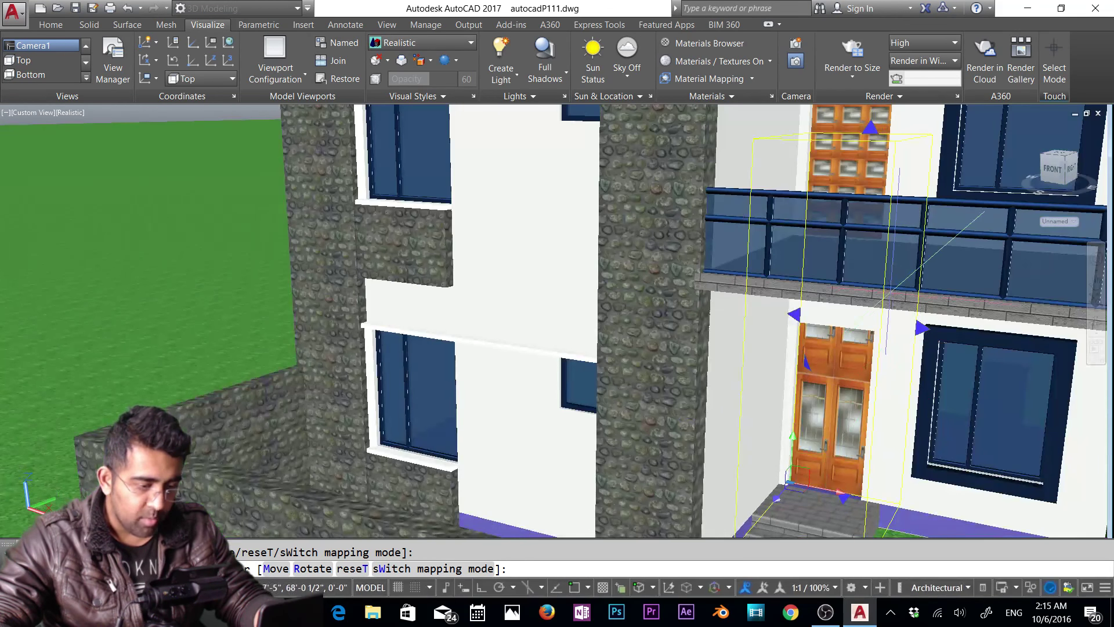
{"action": "left_click_drag", "start_coordinate": [871, 126], "coordinate": [872, 114]}
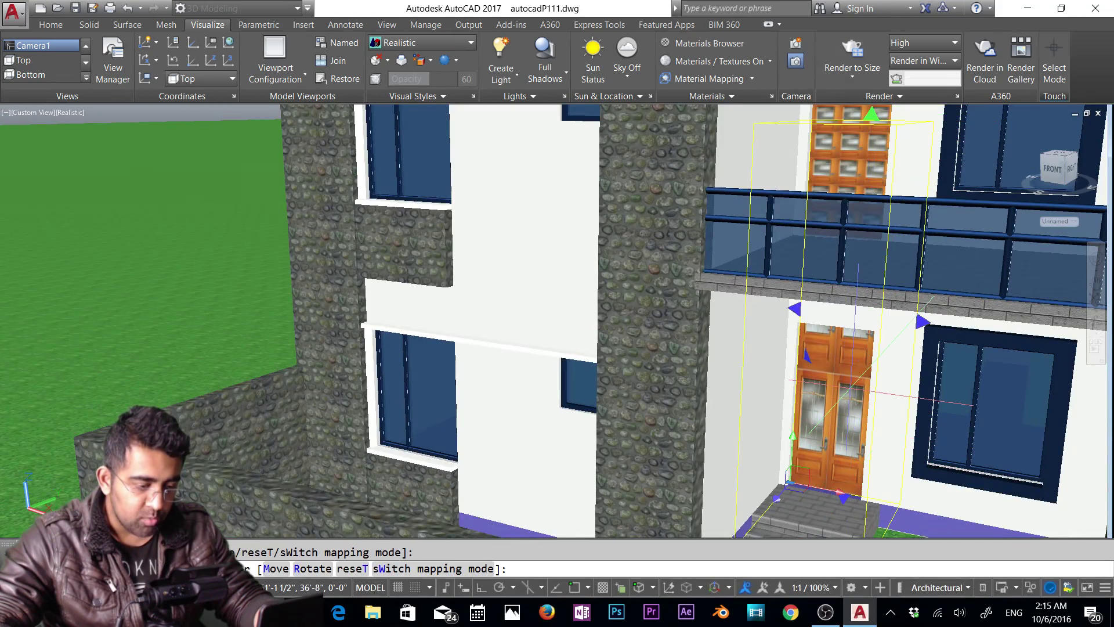
Fine-tune the height of the entrance door's mapping box to fit the door image to the door.
{"action": "scroll", "coordinate": [853, 386], "scroll_direction": "down", "scroll_amount": 5}
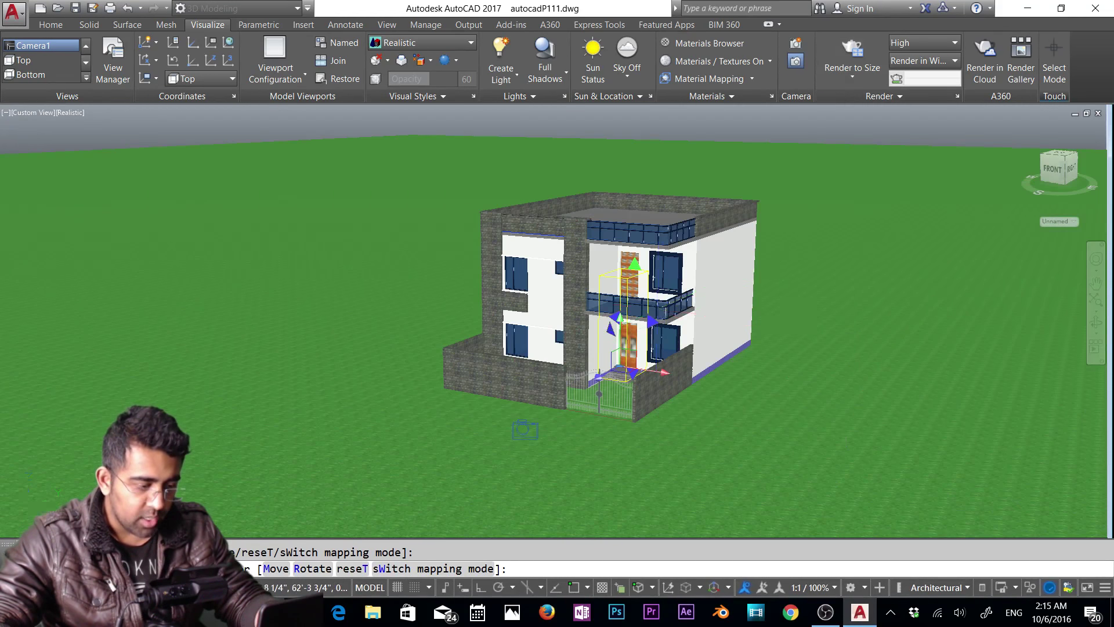
{"action": "scroll", "coordinate": [548, 322], "scroll_direction": "up", "scroll_amount": 5}
{"action": "left_click_drag", "start_coordinate": [805, 152], "coordinate": [798, 70]}
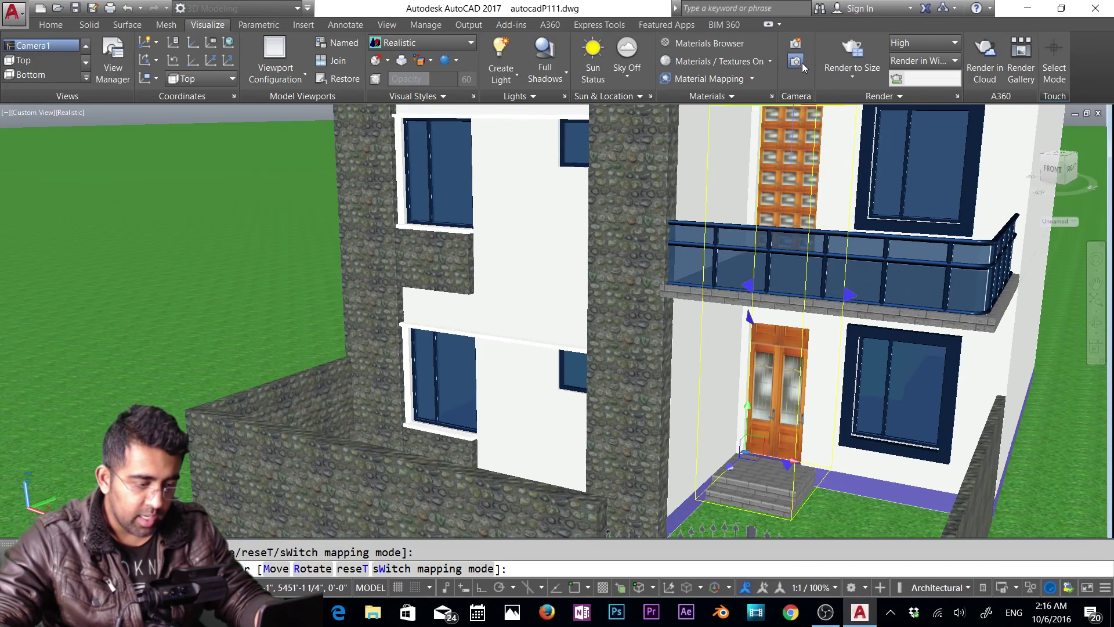
{"action": "mouse_move", "coordinate": [812, 166]}
{"action": "left_mouse_down"}
{"action": "mouse_move", "coordinate": [801, 249]}
{"action": "mouse_move", "coordinate": [806, 134]}
{"action": "mouse_move", "coordinate": [804, 173]}
{"action": "left_mouse_up"}
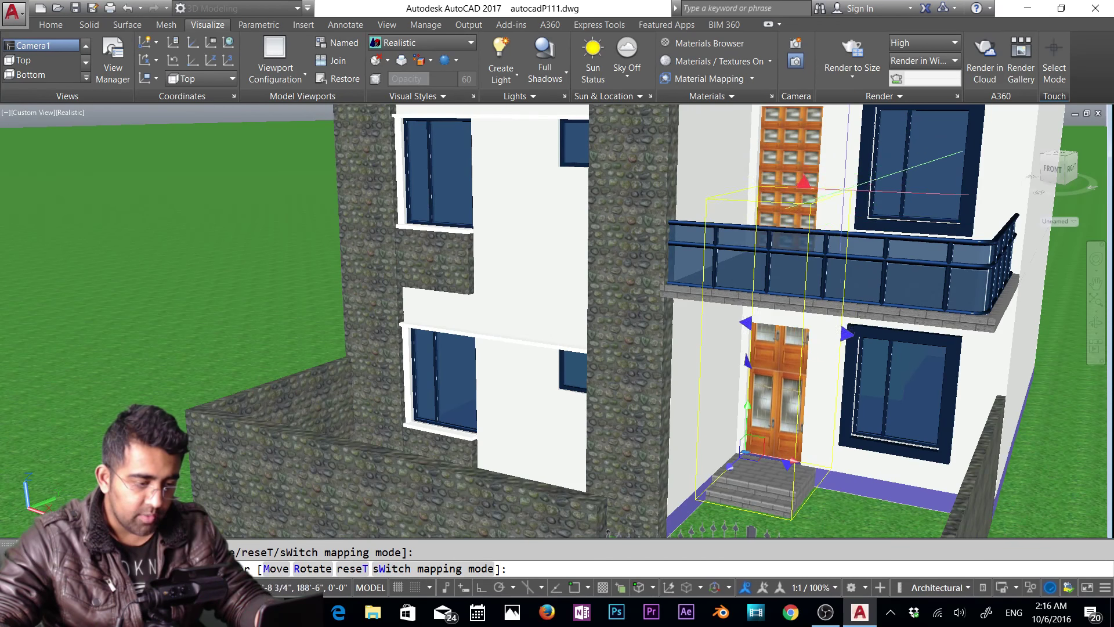
{"action": "right_click", "coordinate": [849, 188]}
{"action": "right_click", "coordinate": [833, 179]}
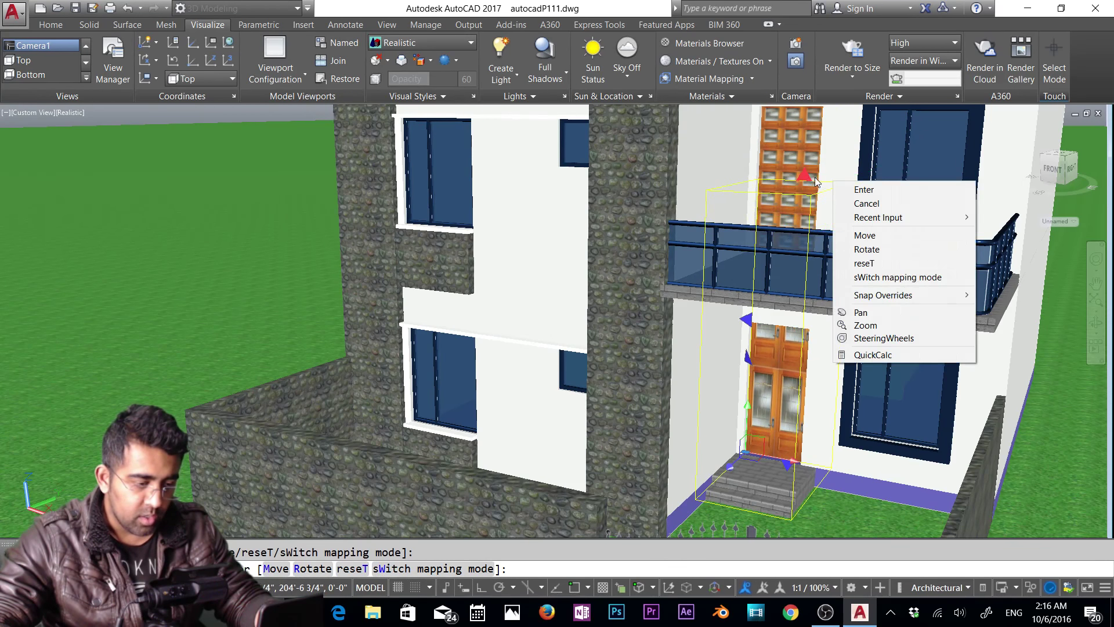
{"action": "left_click", "coordinate": [815, 176]}
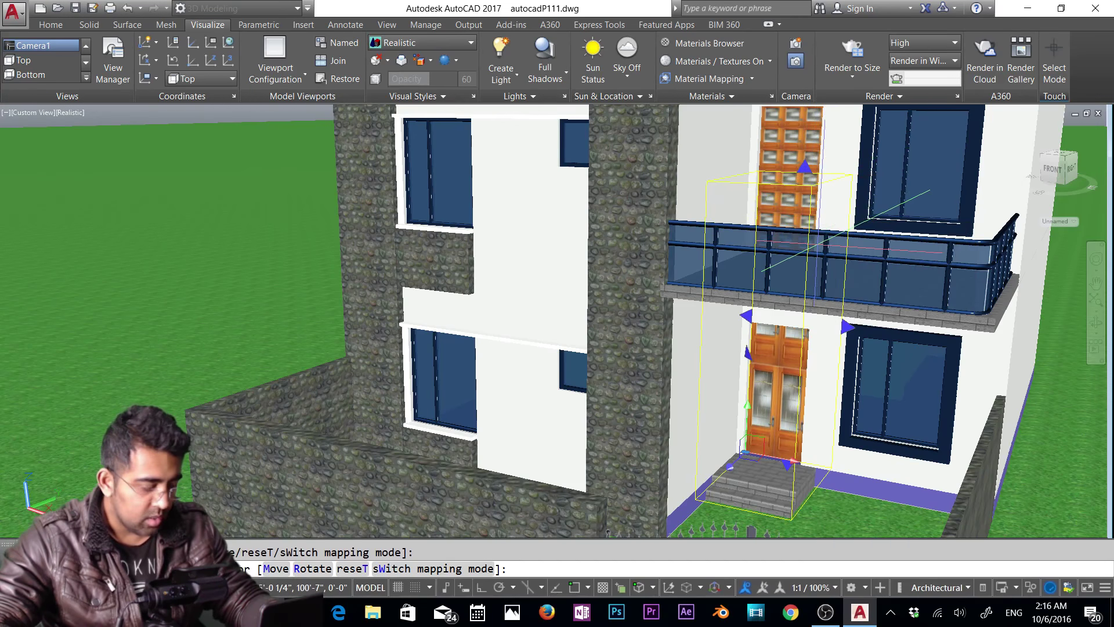
Stretch the ground-floor door's material mapping box upward and widen it so the texture shows a single door panel.
{"action": "middle_click_drag", "start_coordinate": [815, 209], "coordinate": [805, 240], "text": "shift"}
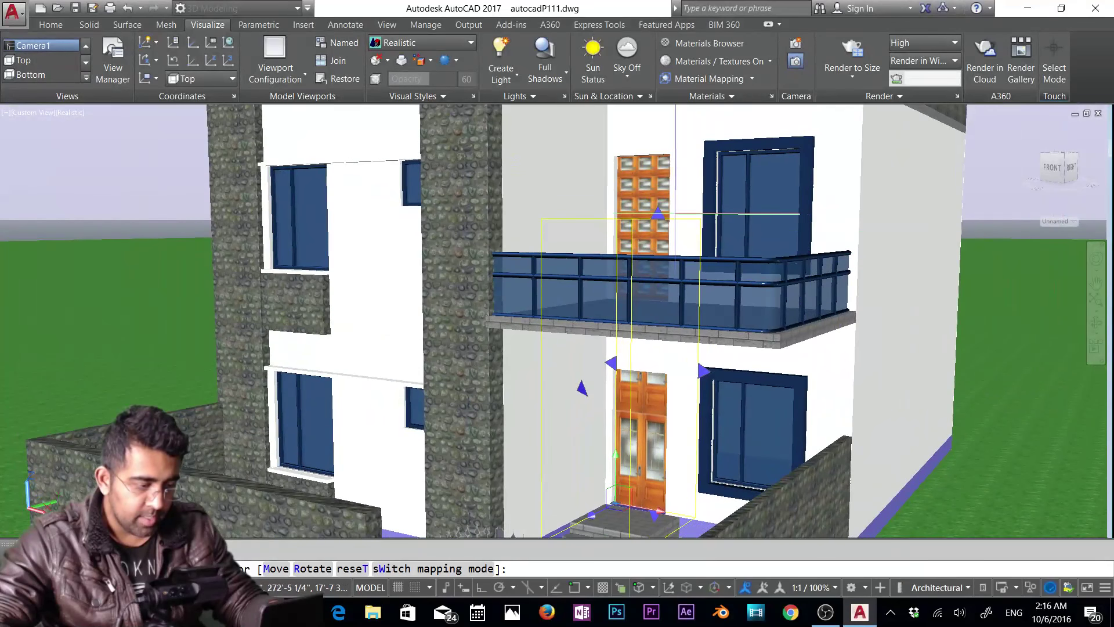
{"action": "left_click_drag", "start_coordinate": [659, 213], "coordinate": [659, 111]}
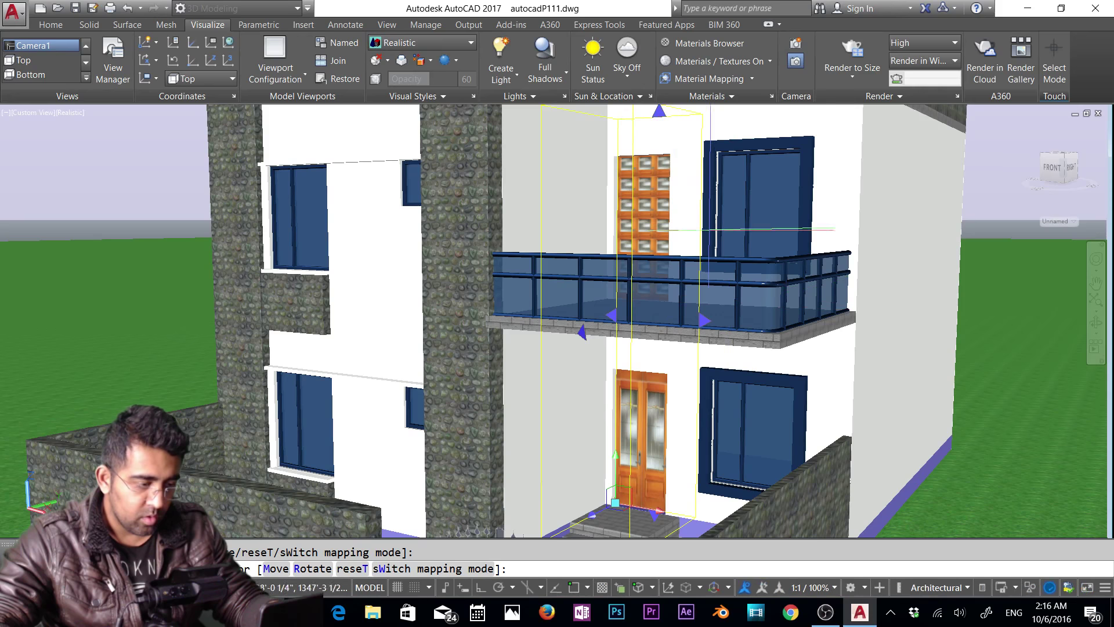
{"action": "left_click_drag", "start_coordinate": [704, 319], "coordinate": [789, 325]}
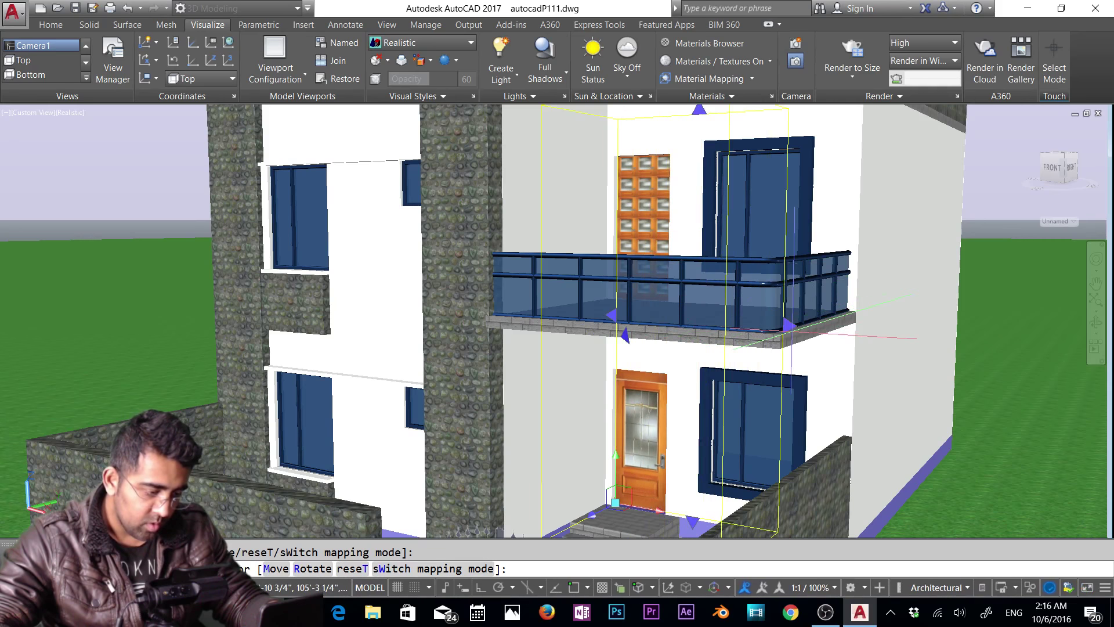
Fine-tune the height of the ground-floor door's mapping box near the underside of the roof slab.
{"action": "middle_click_drag", "start_coordinate": [649, 131], "coordinate": [721, 289]}
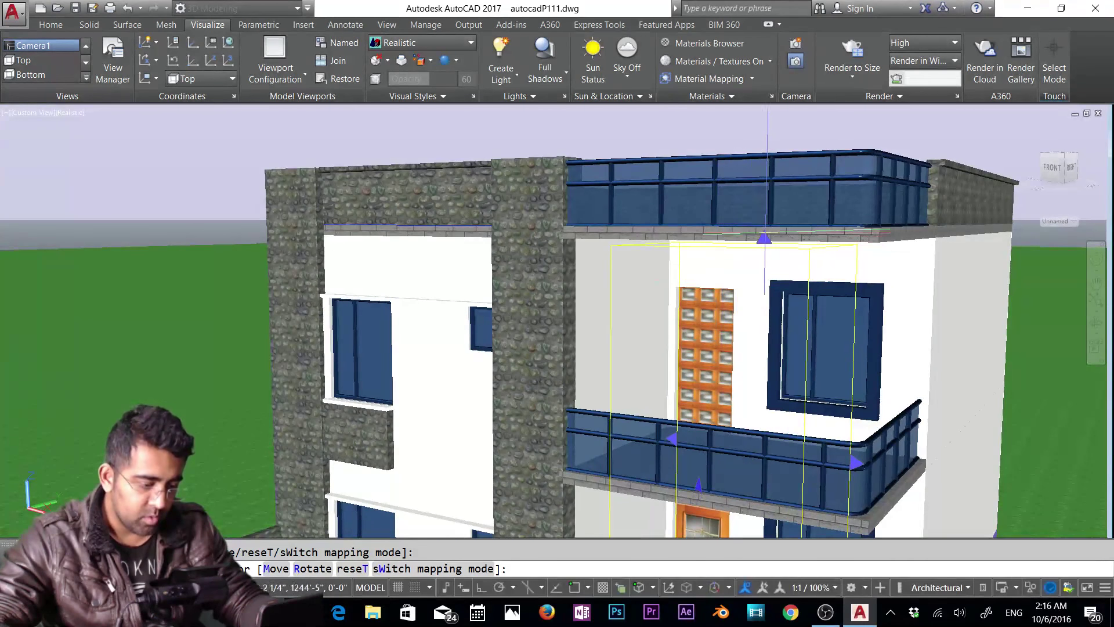
{"action": "left_click", "coordinate": [763, 239]}
{"action": "middle_click_drag", "start_coordinate": [735, 305], "coordinate": [644, 313], "text": "shift"}
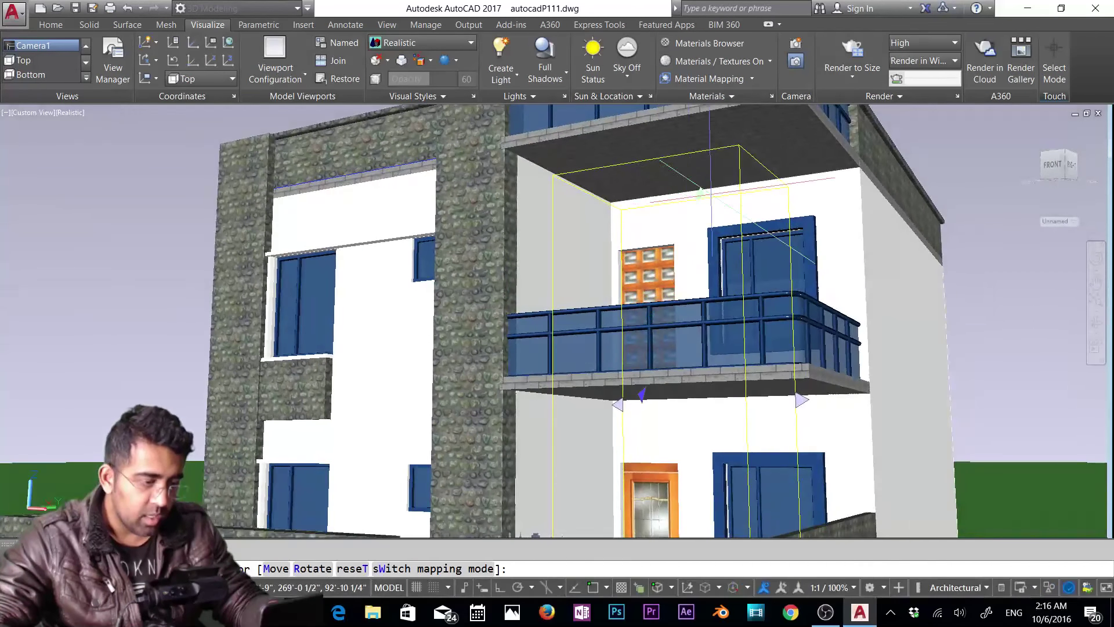
{"action": "type", "text": "m"}
{"action": "key", "text": "Return"}
{"action": "key", "text": "Return"}
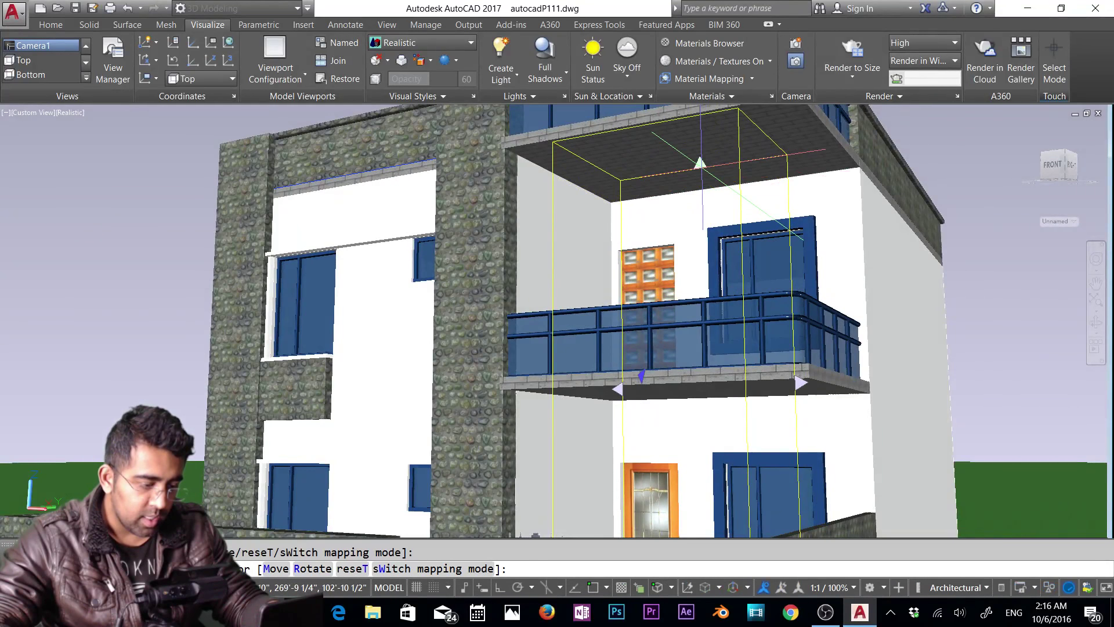
Set the mapping gizmo to Move, examine the mapping box from the entrance steps to the roof, and end the mapping command.
{"action": "right_click", "coordinate": [832, 332]}
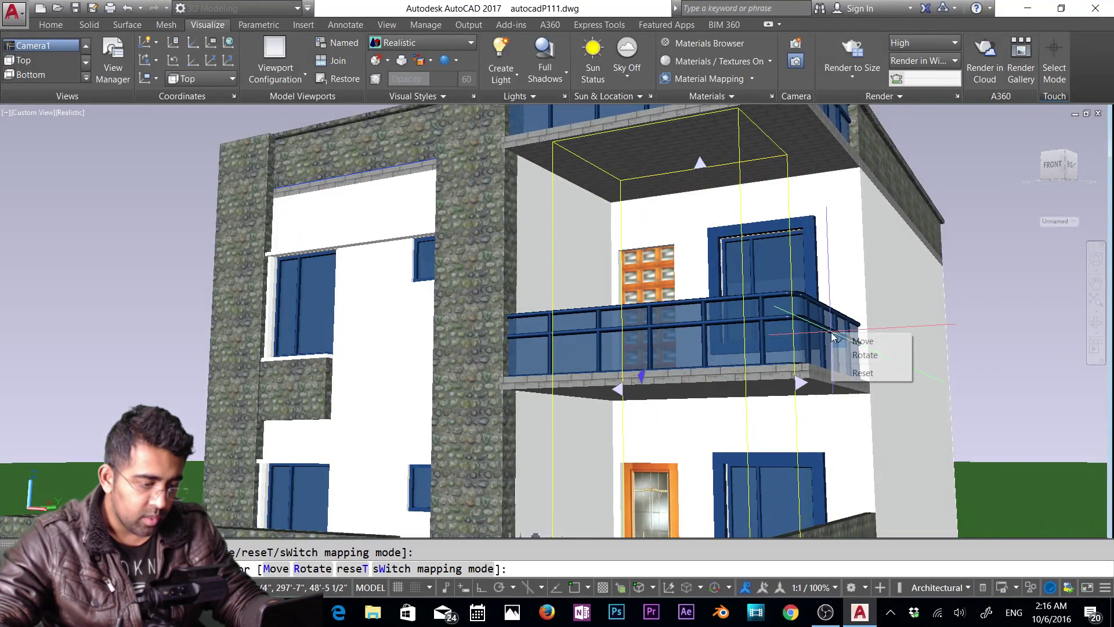
{"action": "left_click", "coordinate": [844, 340]}
{"action": "right_click", "coordinate": [787, 357]}
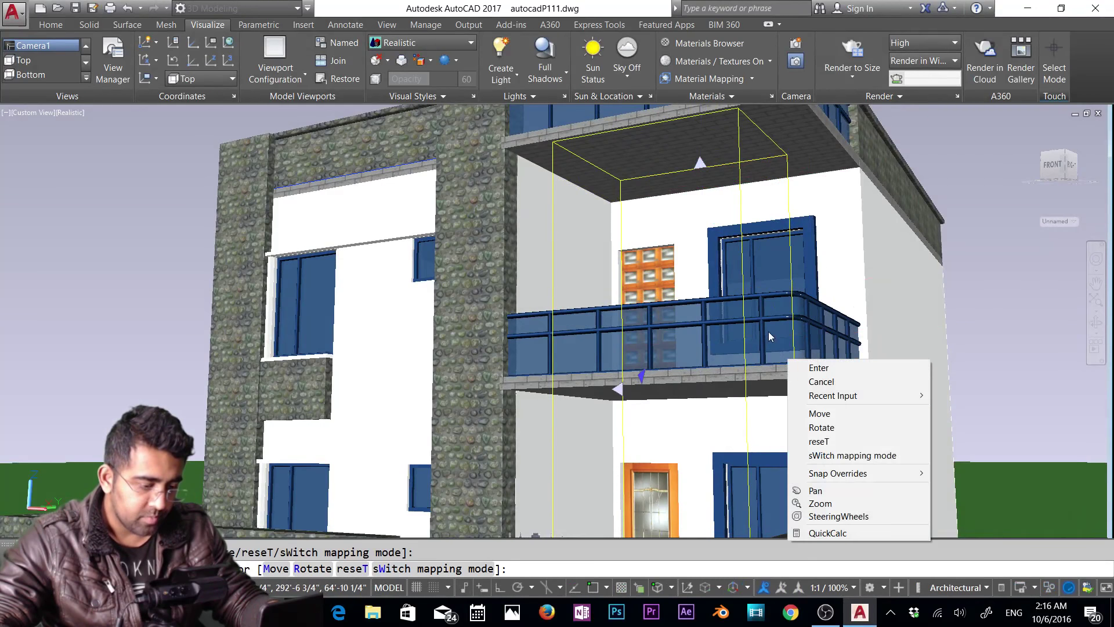
{"action": "left_click", "coordinate": [806, 490]}
{"action": "left_click_drag", "start_coordinate": [719, 355], "coordinate": [709, 357]}
{"action": "middle_click_drag", "start_coordinate": [709, 356], "coordinate": [714, 390], "text": "shift"}
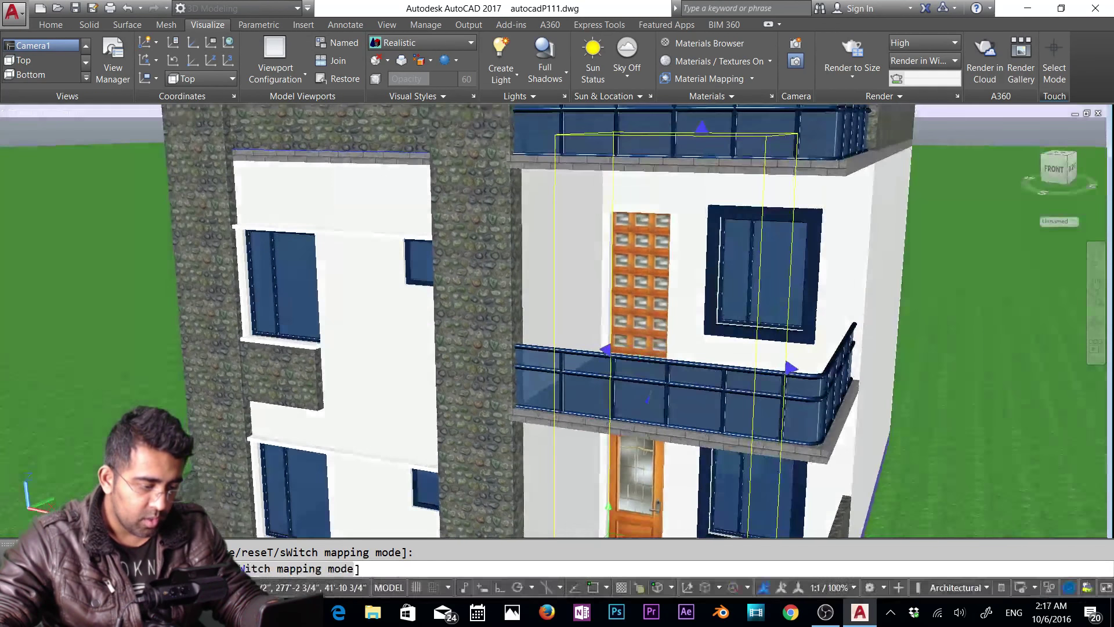
{"action": "middle_click_drag", "start_coordinate": [651, 426], "coordinate": [670, 375]}
{"action": "middle_click_drag", "start_coordinate": [656, 416], "coordinate": [646, 416]}
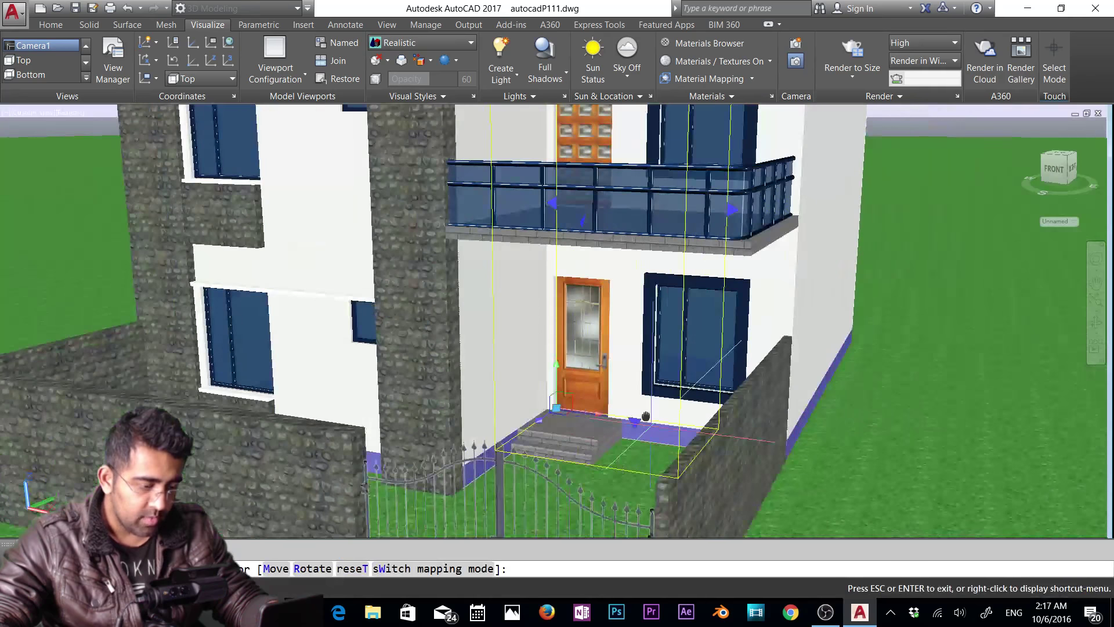
{"action": "middle_click_drag", "start_coordinate": [662, 339], "coordinate": [672, 365]}
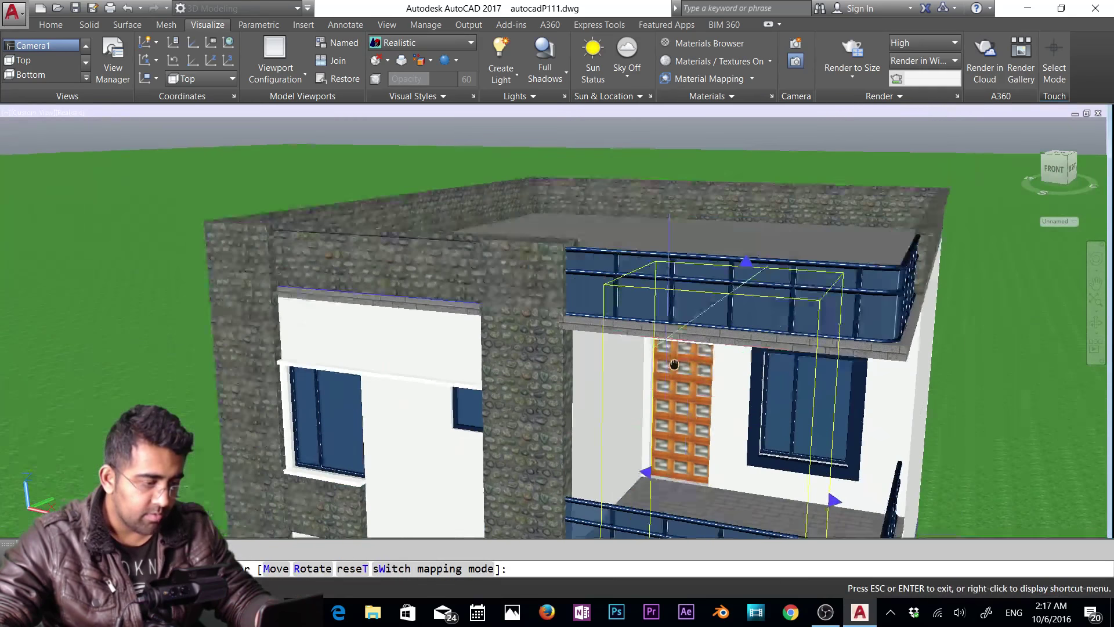
{"action": "right_click", "coordinate": [679, 369]}
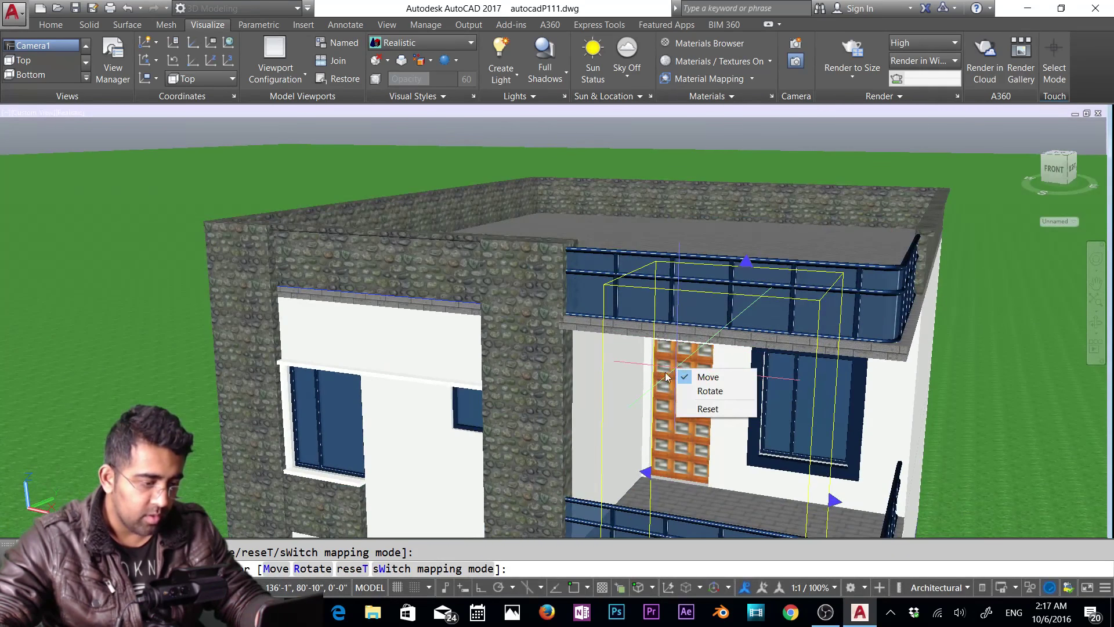
{"action": "left_click", "coordinate": [696, 373]}
{"action": "scroll", "coordinate": [621, 387], "scroll_direction": "down", "scroll_amount": 5}
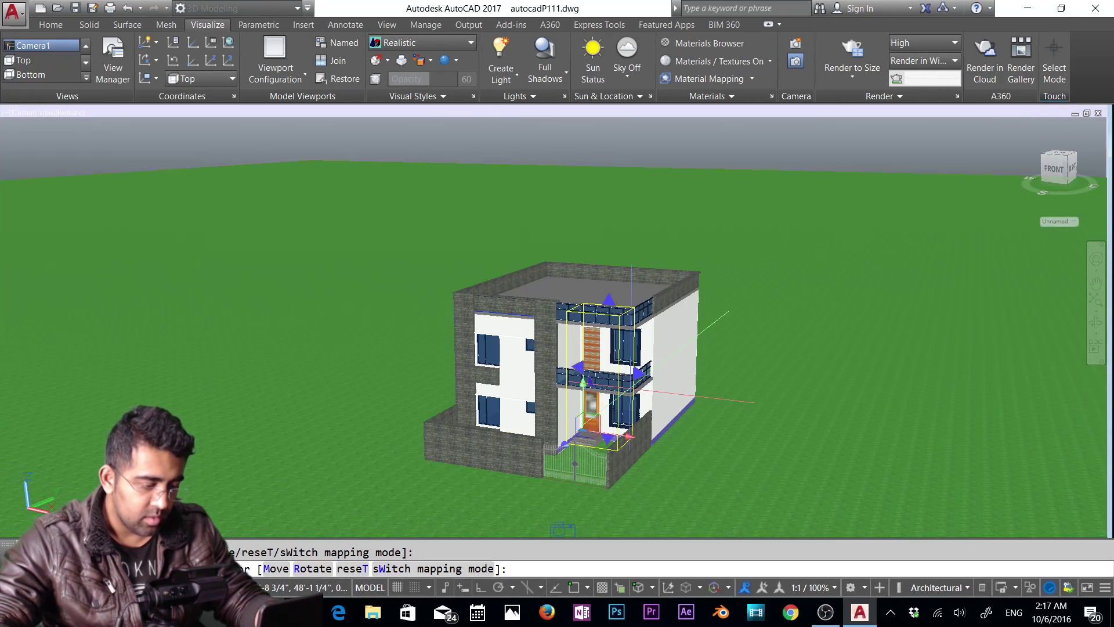
{"action": "key", "text": "Escape"}
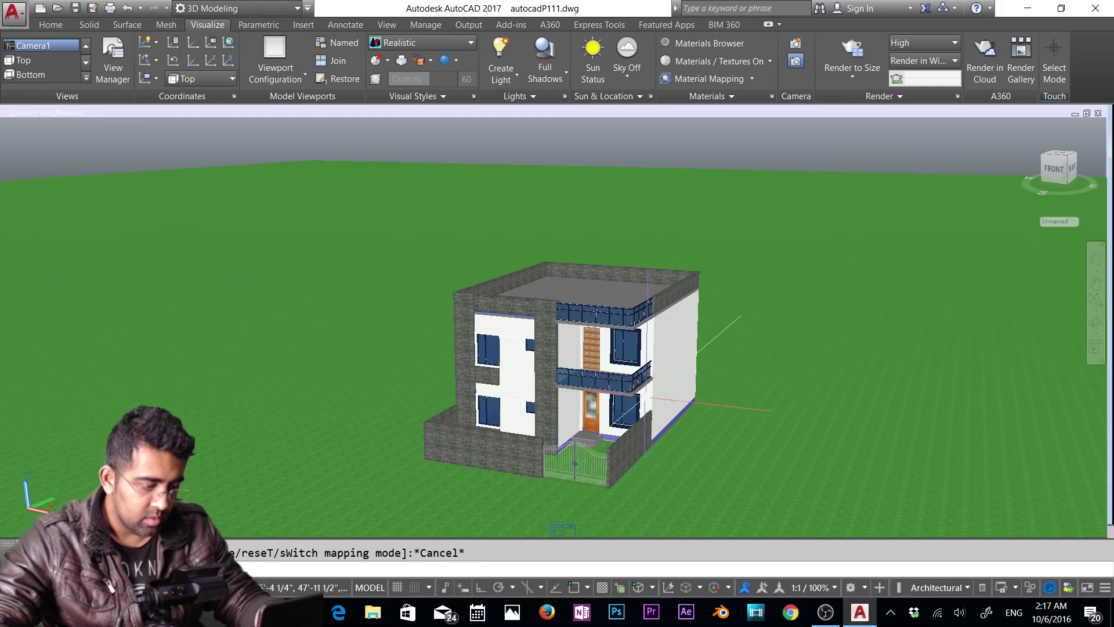
Apply Box material mapping to the upper-floor balcony door and enlarge its height and width to fit a single door panel.
{"action": "scroll", "coordinate": [675, 401], "scroll_direction": "up", "scroll_amount": 5}
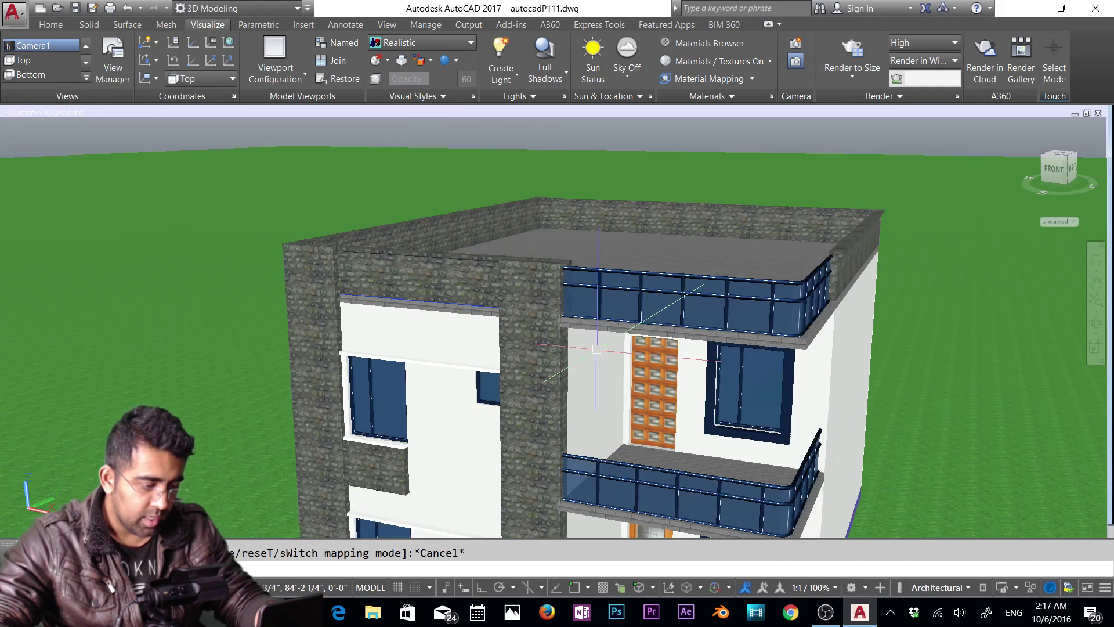
{"action": "left_click", "coordinate": [668, 392]}
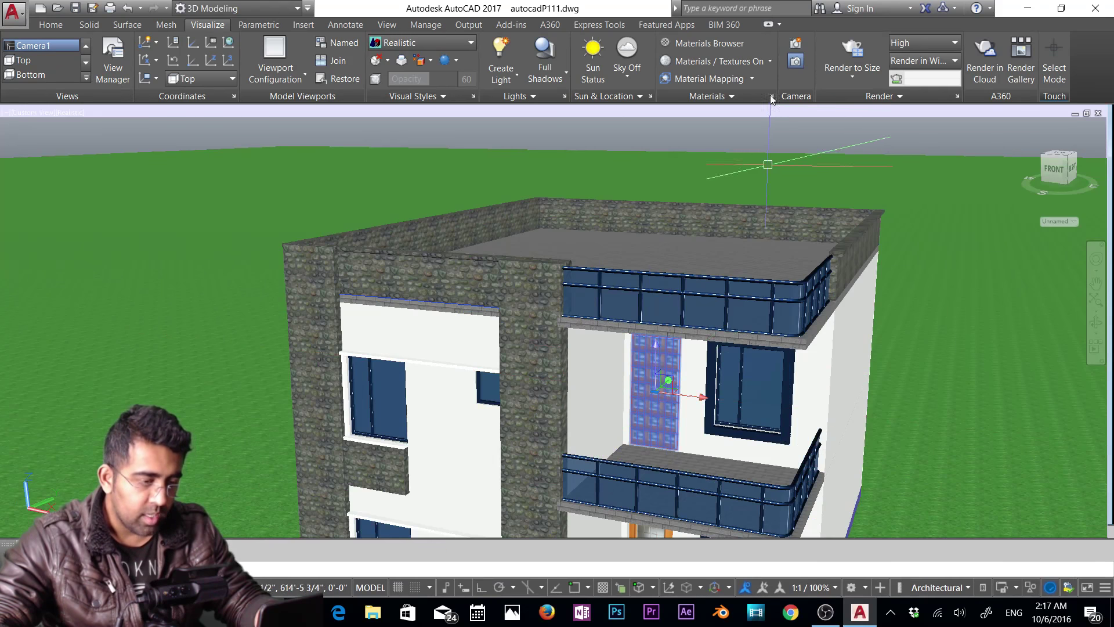
{"action": "left_click", "coordinate": [751, 79]}
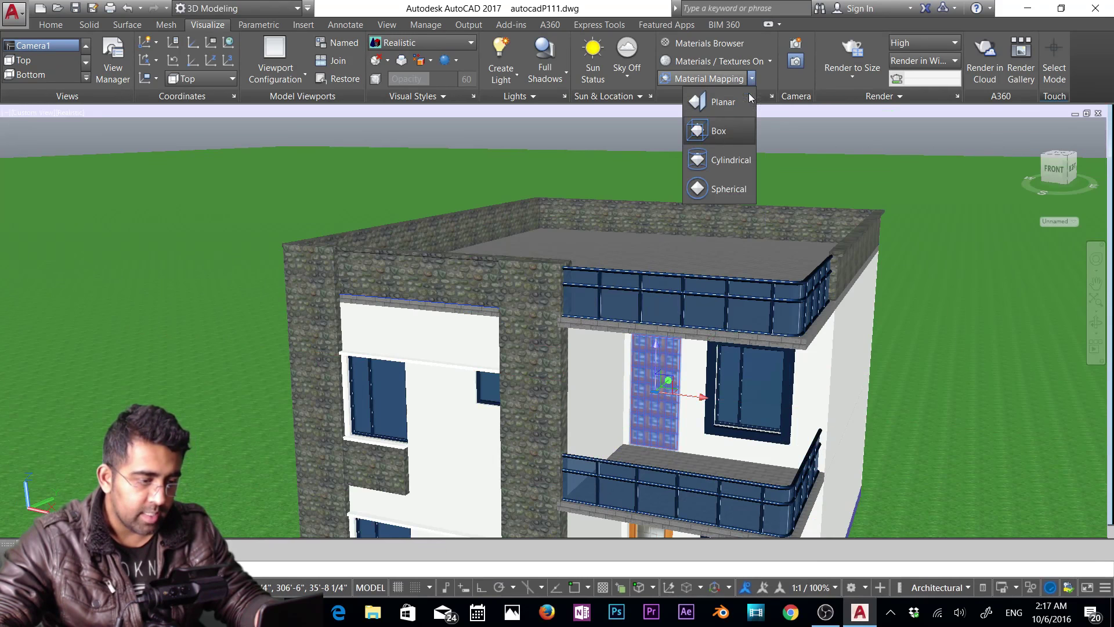
{"action": "left_click", "coordinate": [717, 129]}
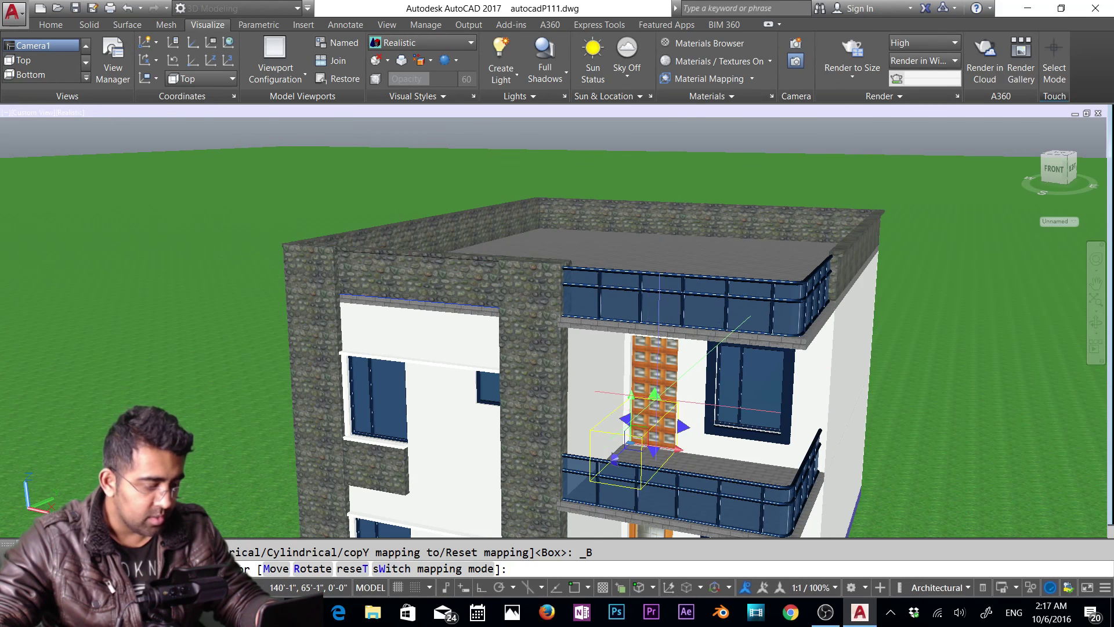
{"action": "type", "text": "s"}
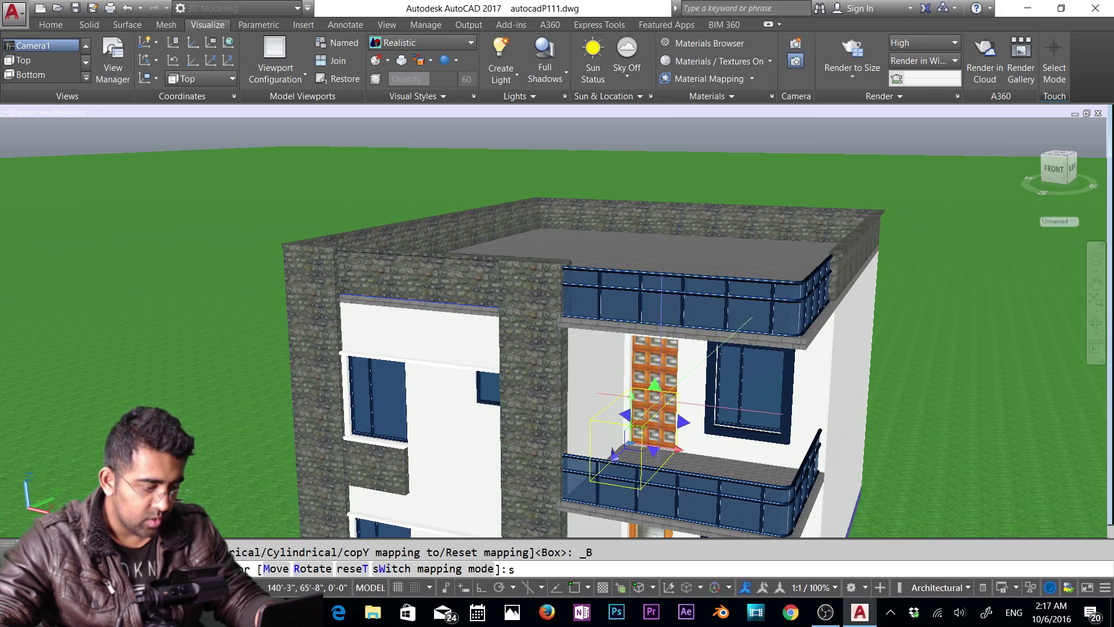
{"action": "left_click", "coordinate": [655, 385]}
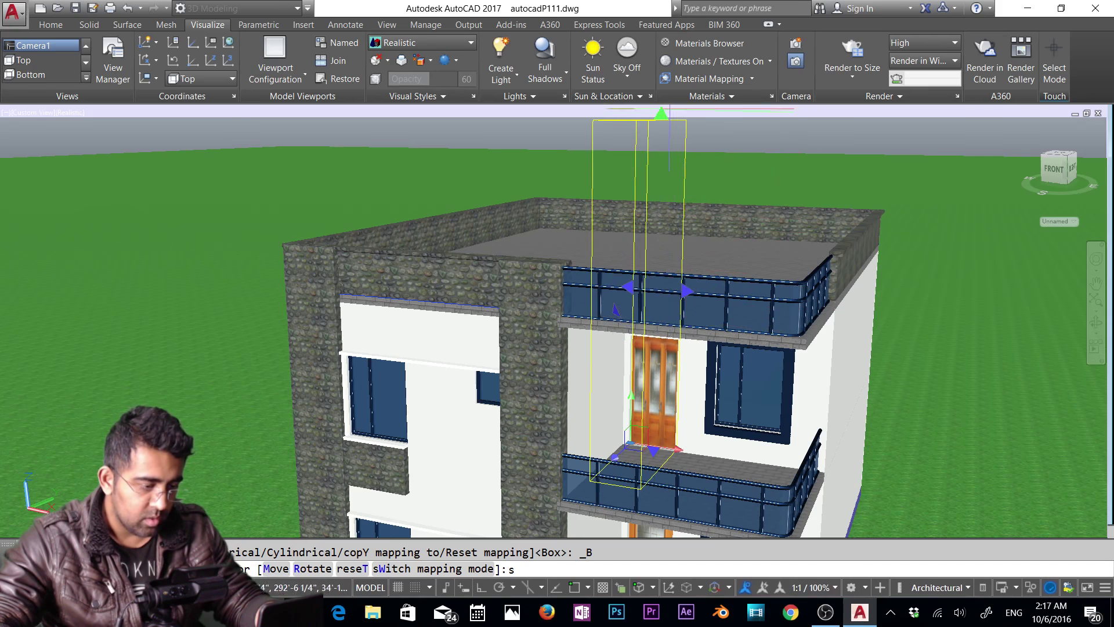
{"action": "left_click", "coordinate": [669, 109]}
{"action": "left_click", "coordinate": [686, 290]}
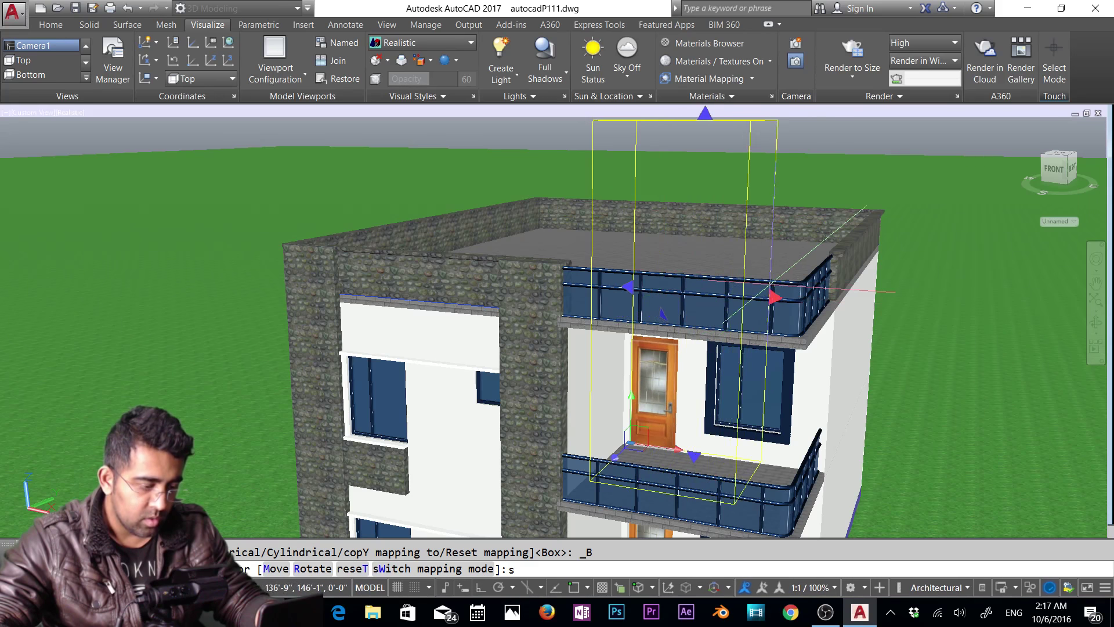
{"action": "left_click", "coordinate": [771, 284]}
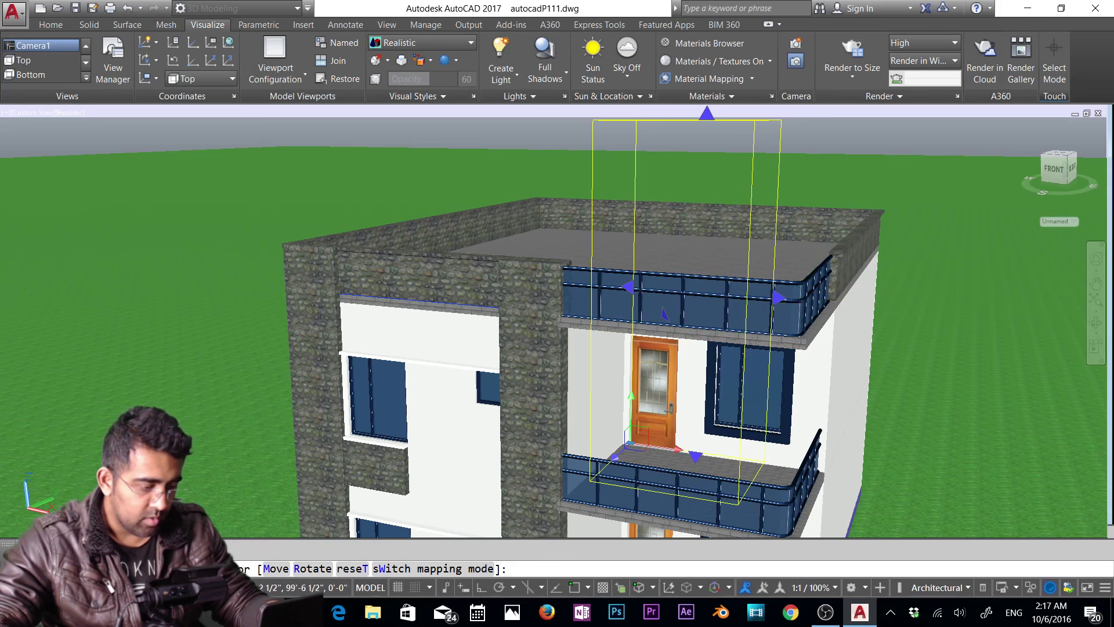
{"action": "key", "text": "Return"}
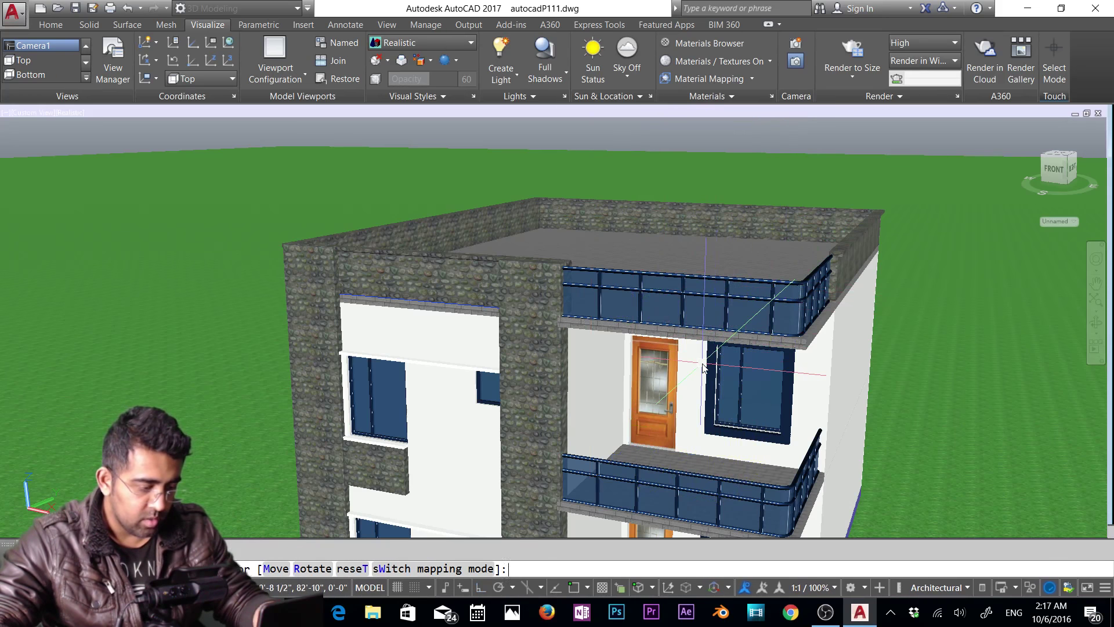
Reopen Box mapping on the upper-floor door and try a new height for its mapping box above the roof railing.
{"action": "middle_click_drag", "start_coordinate": [708, 374], "coordinate": [671, 356], "text": "shift"}
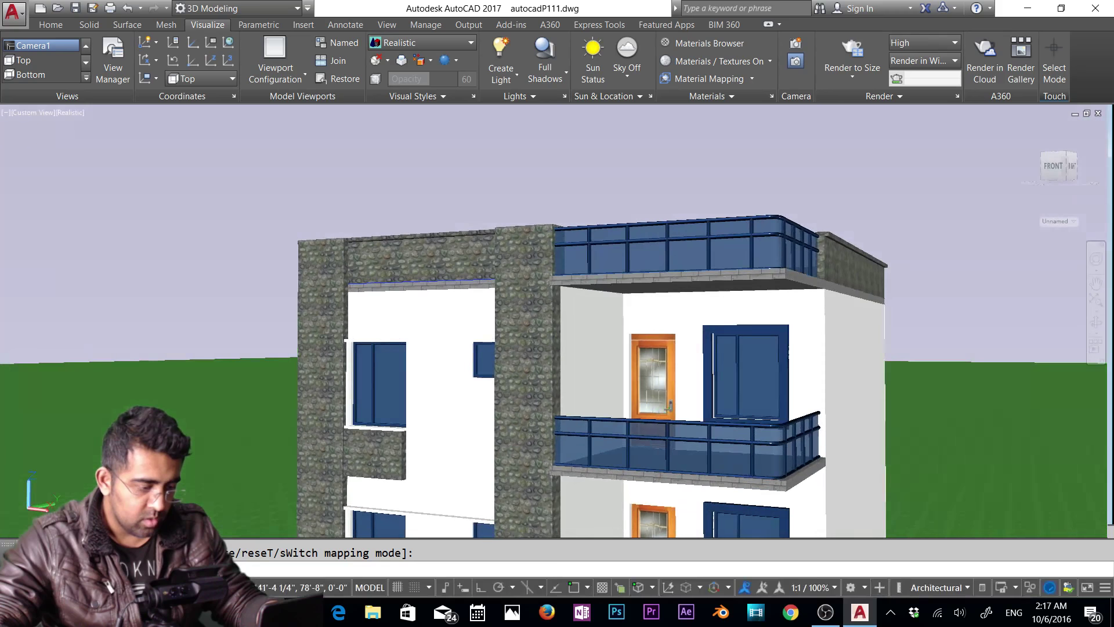
{"action": "left_click", "coordinate": [671, 355]}
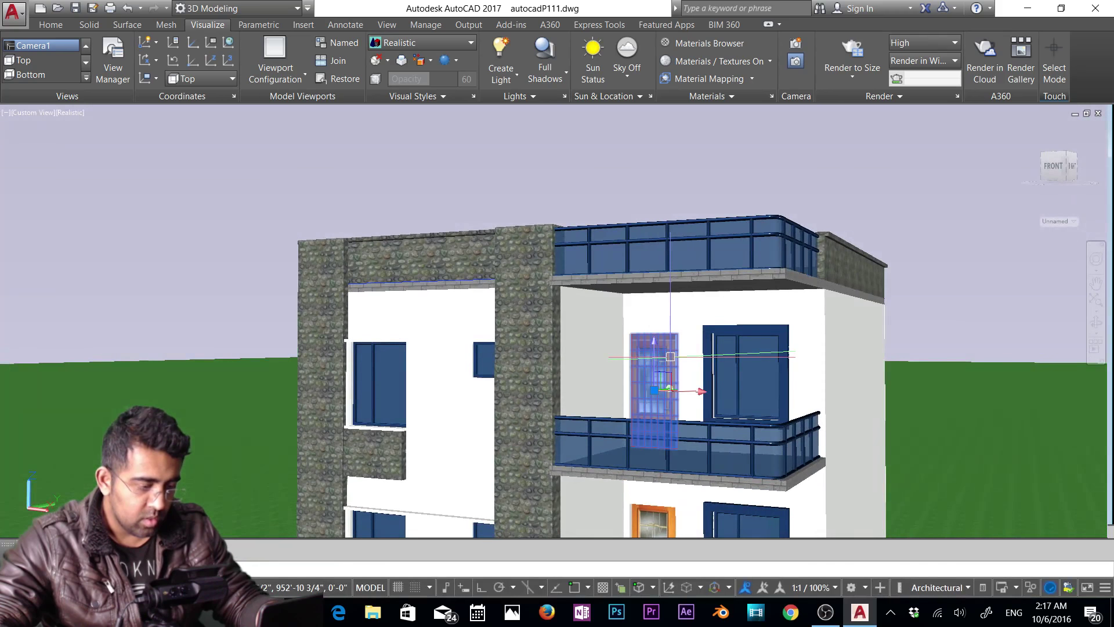
{"action": "left_click", "coordinate": [735, 84]}
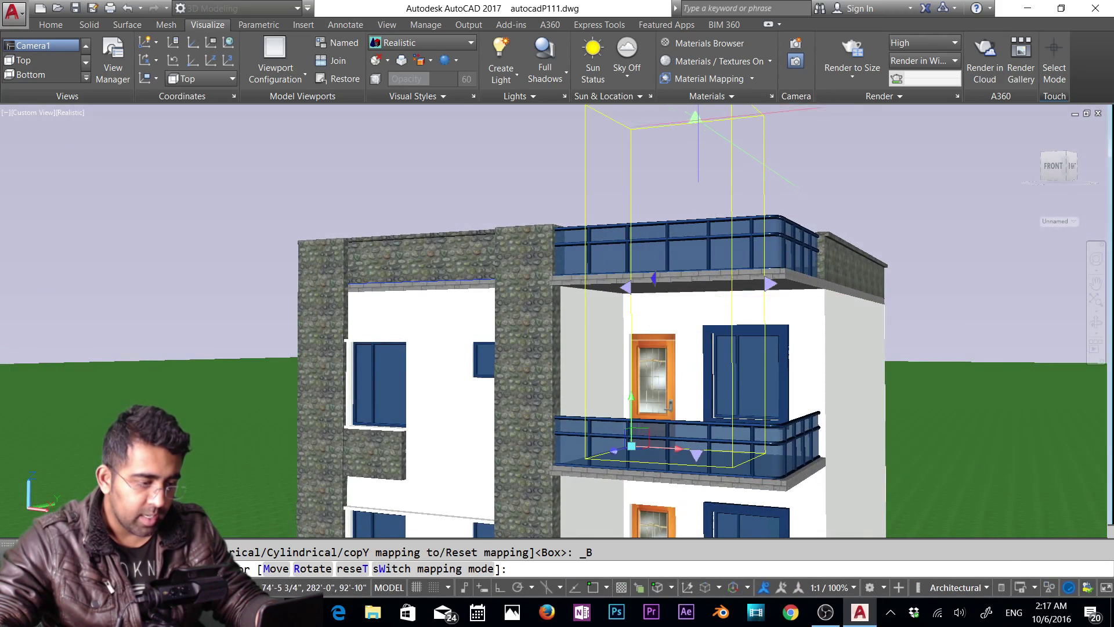
{"action": "left_click_drag", "start_coordinate": [695, 117], "coordinate": [693, 97]}
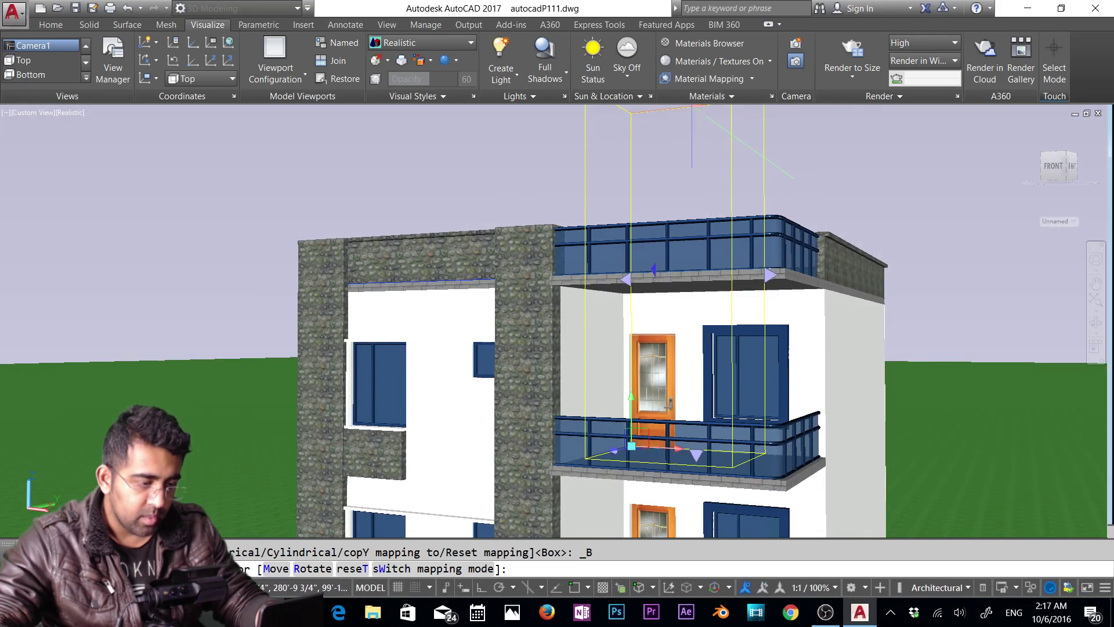
{"action": "left_click", "coordinate": [694, 96]}
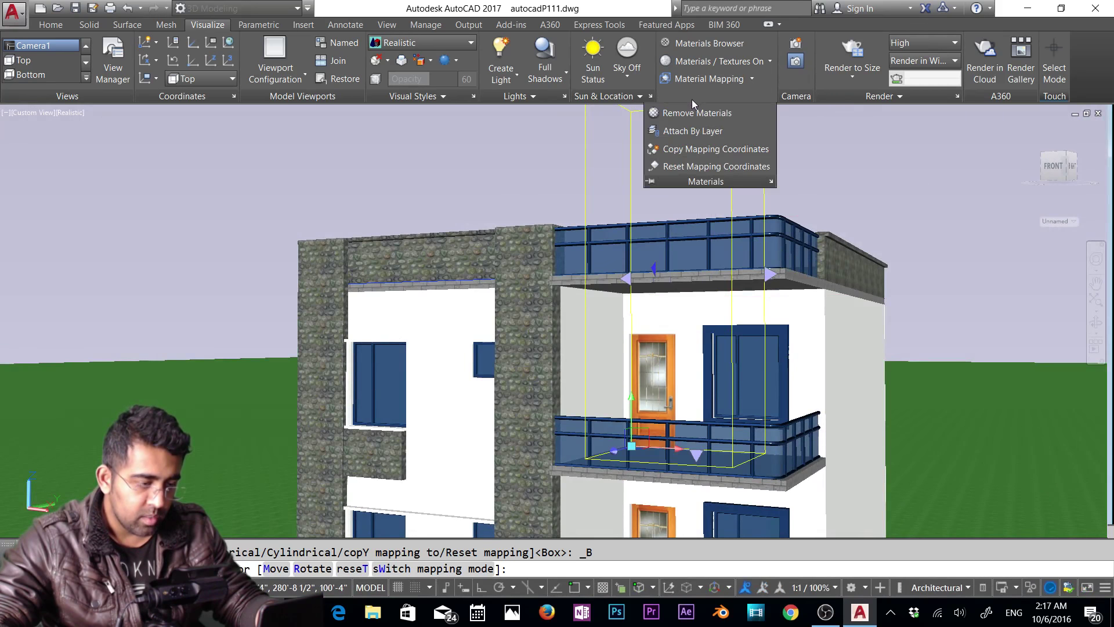
{"action": "left_click", "coordinate": [694, 130]}
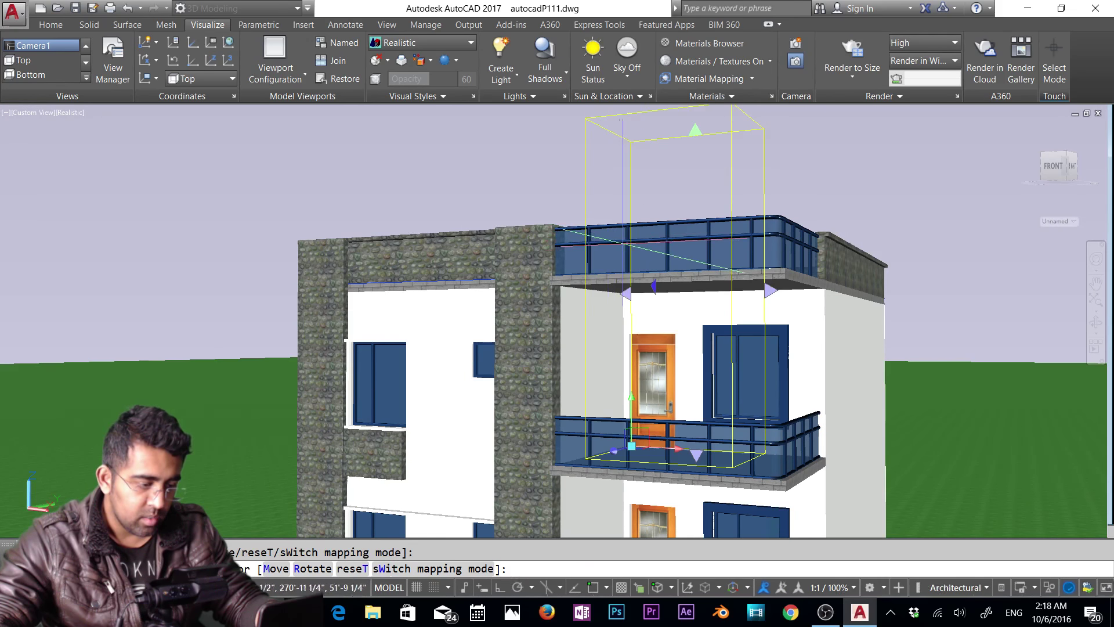
{"action": "middle_click_drag", "start_coordinate": [646, 199], "coordinate": [634, 239]}
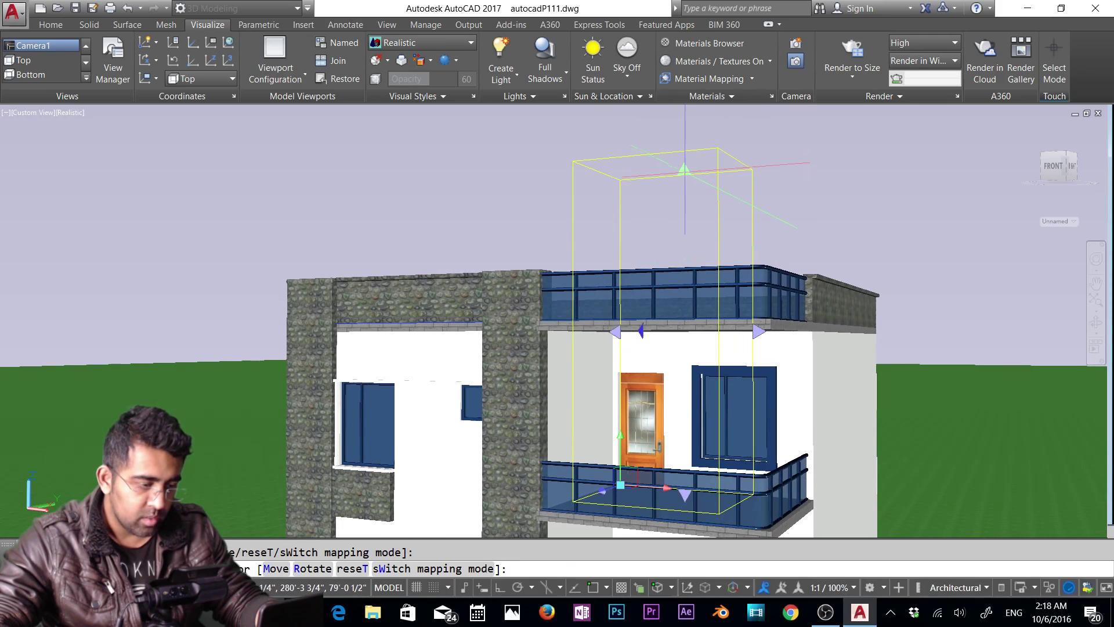
Raise the upper-floor door's mapping box until the door image fills the full door height, and accept the mapping.
{"action": "left_click", "coordinate": [684, 169]}
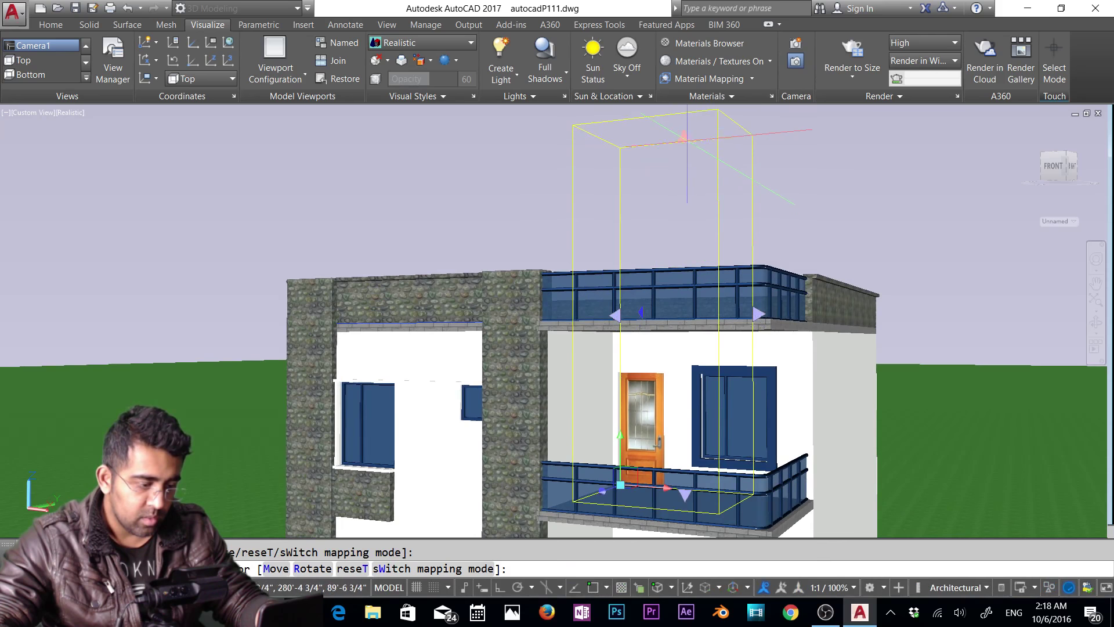
{"action": "left_click", "coordinate": [688, 139]}
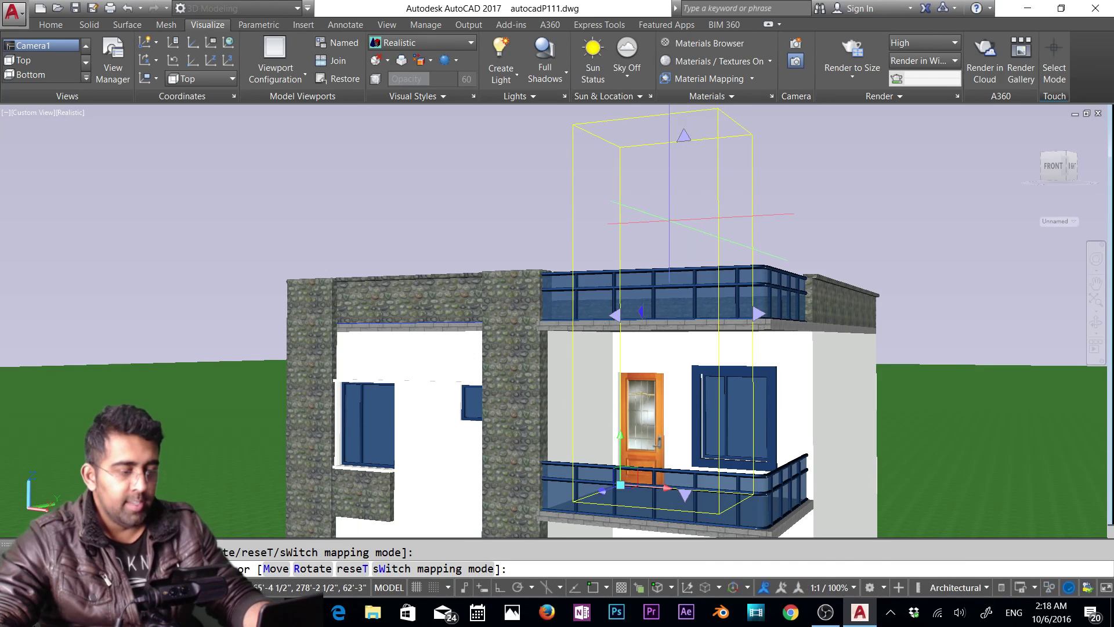
{"action": "key", "text": "Down"}
{"action": "right_click", "coordinate": [671, 221]}
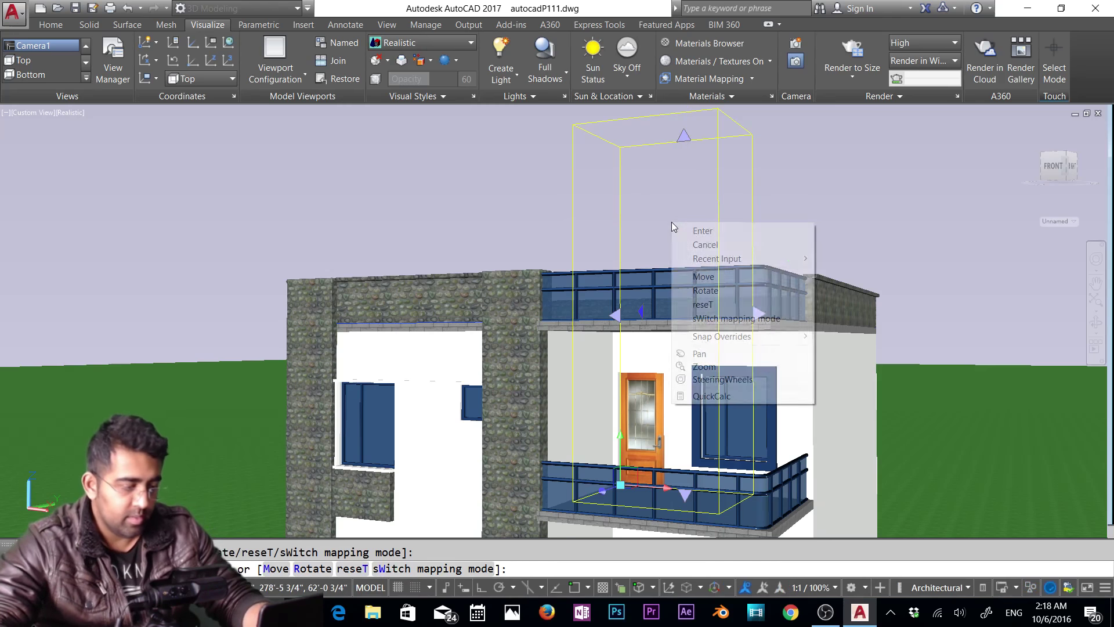
{"action": "left_click", "coordinate": [685, 230]}
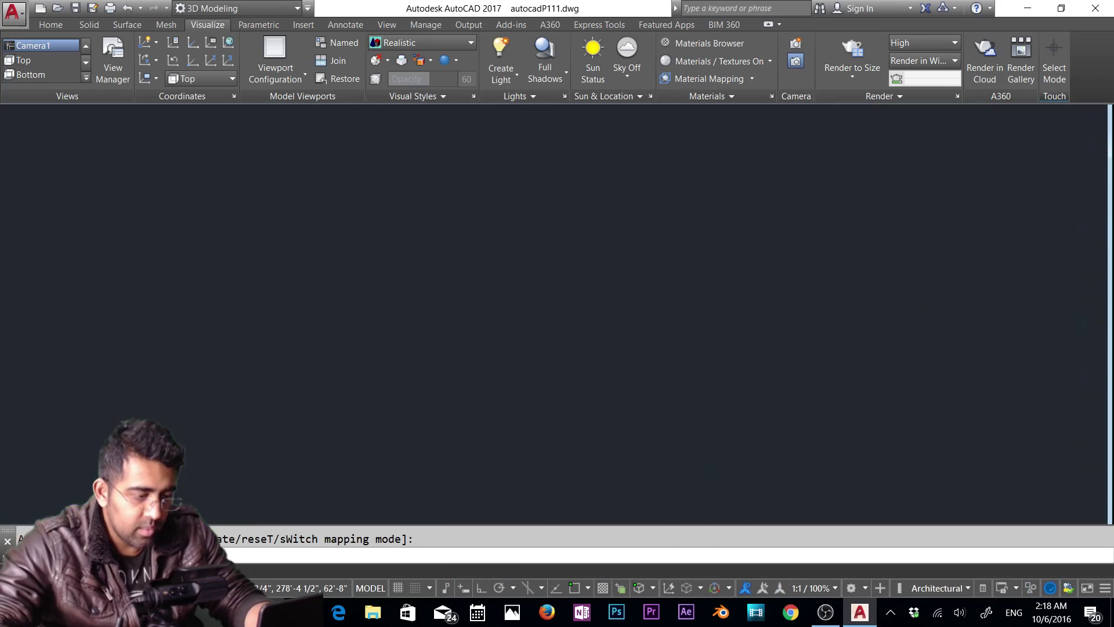
{"action": "scroll", "coordinate": [680, 299], "scroll_direction": "down", "scroll_amount": 1}
{"action": "scroll", "coordinate": [678, 298], "scroll_direction": "down", "scroll_amount": 3}
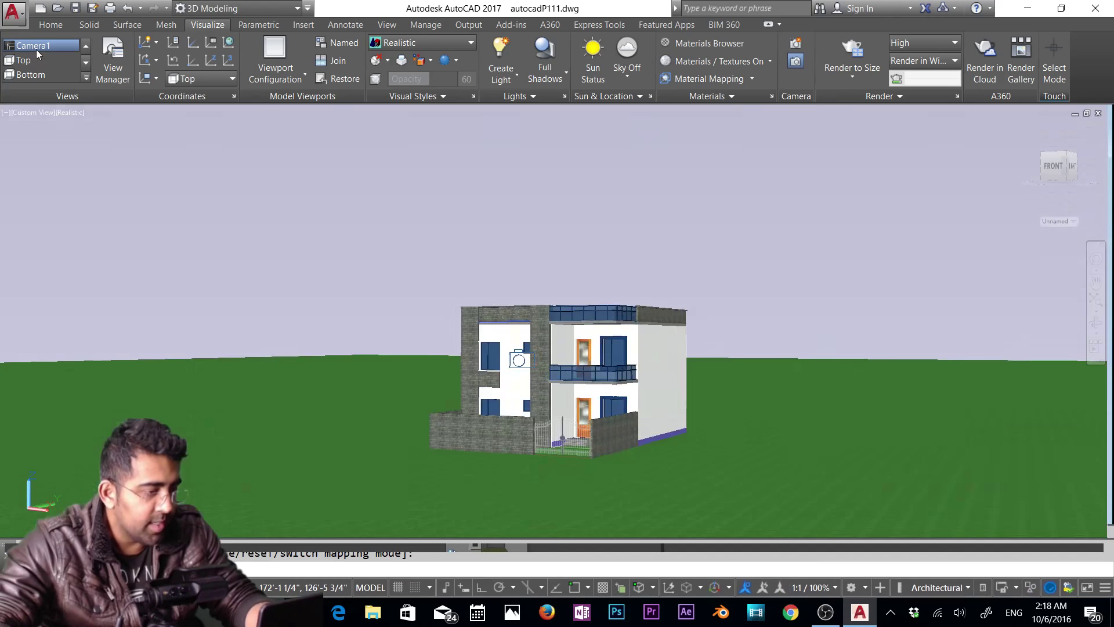
Restore the Camera1 view and display the house in the Realistic visual style.
{"action": "left_click", "coordinate": [36, 50]}
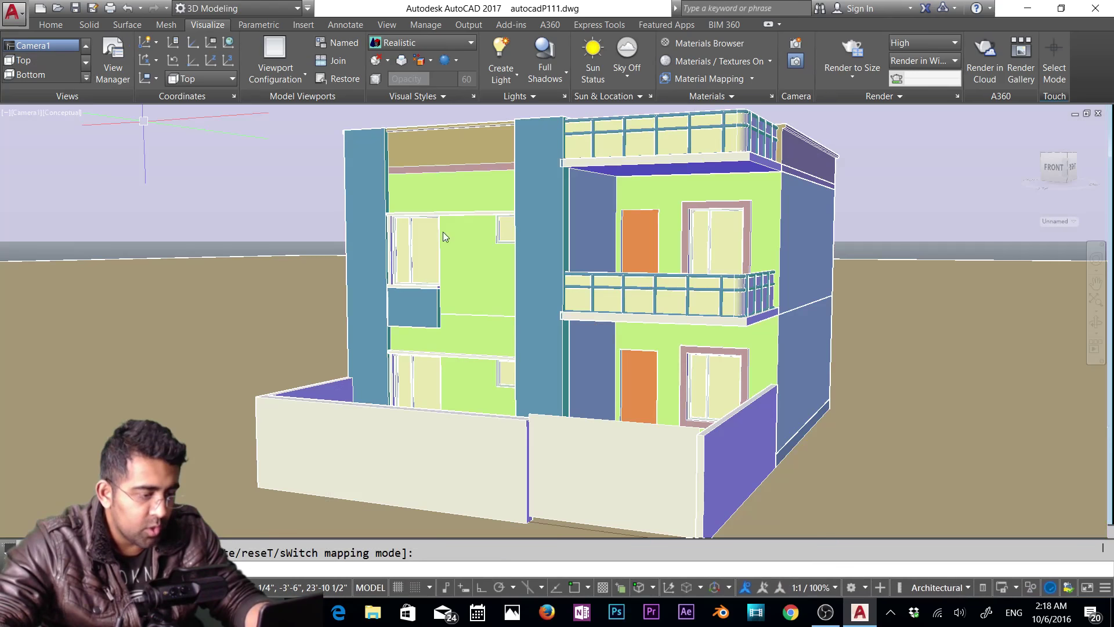
{"action": "left_click", "coordinate": [401, 44]}
{"action": "left_click", "coordinate": [439, 73]}
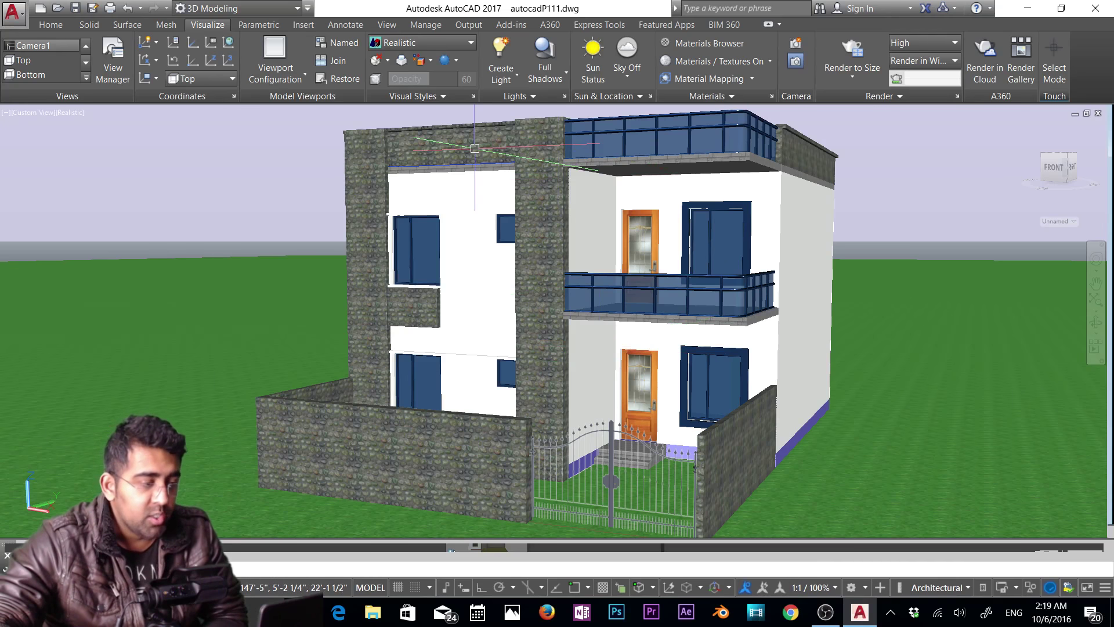
Try the Sky Background option and the Sky Background and Illumination option on the camera view.
{"action": "left_click", "coordinate": [513, 82]}
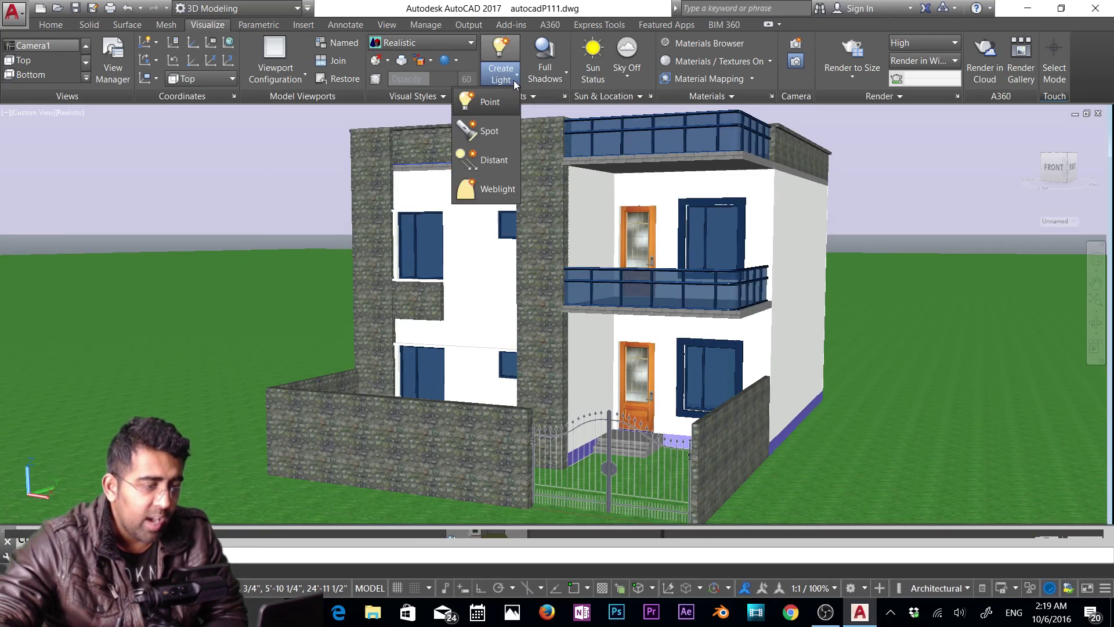
{"action": "left_click", "coordinate": [625, 75]}
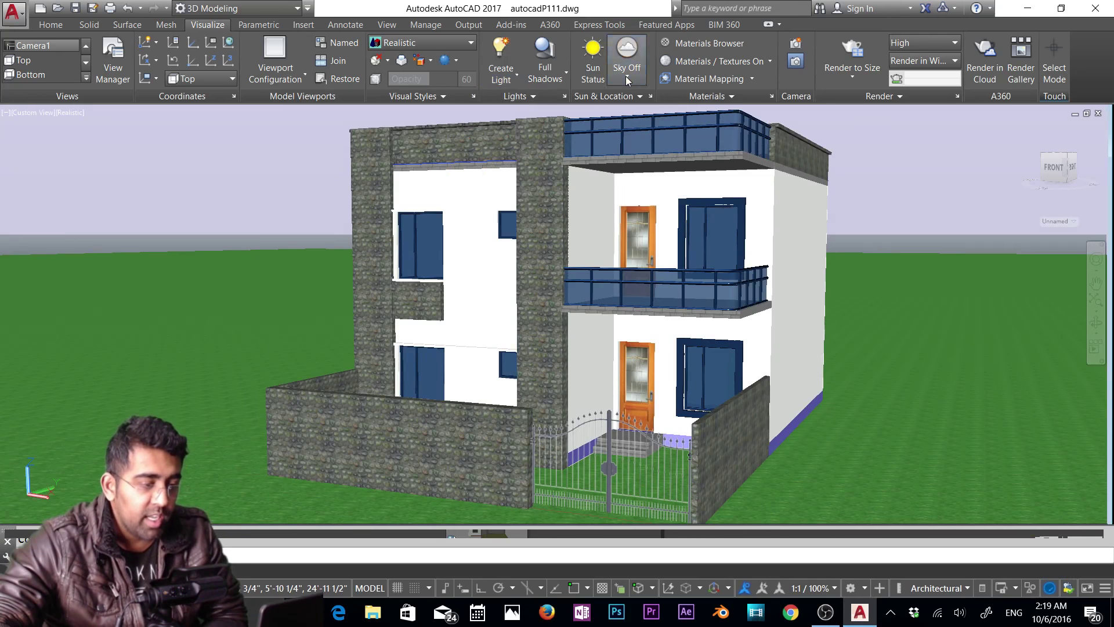
{"action": "left_click", "coordinate": [583, 130]}
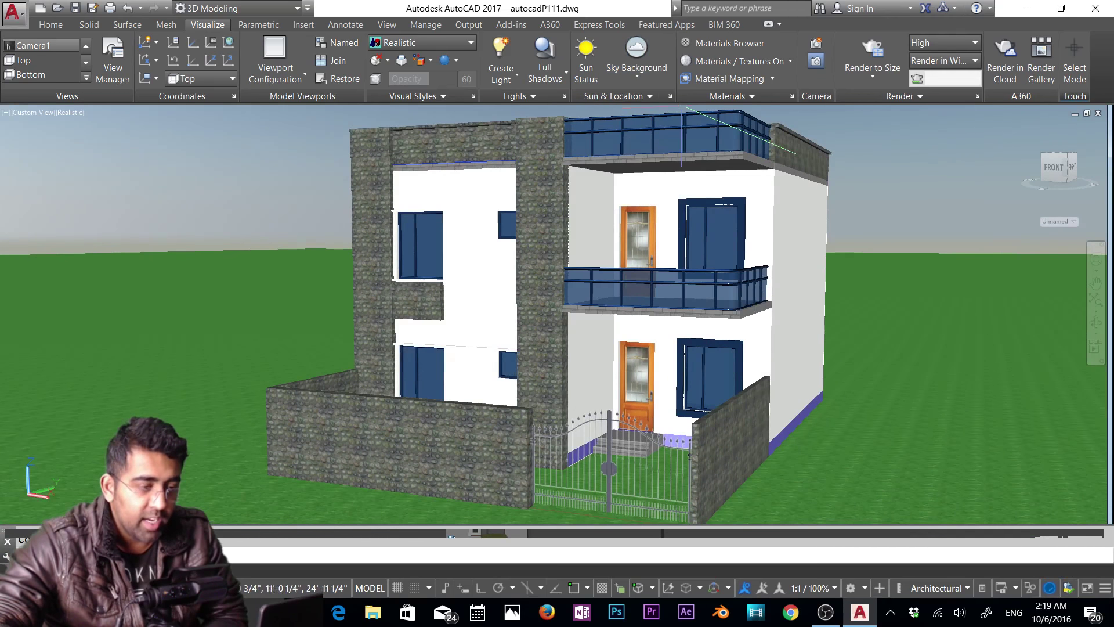
{"action": "left_click", "coordinate": [639, 75]}
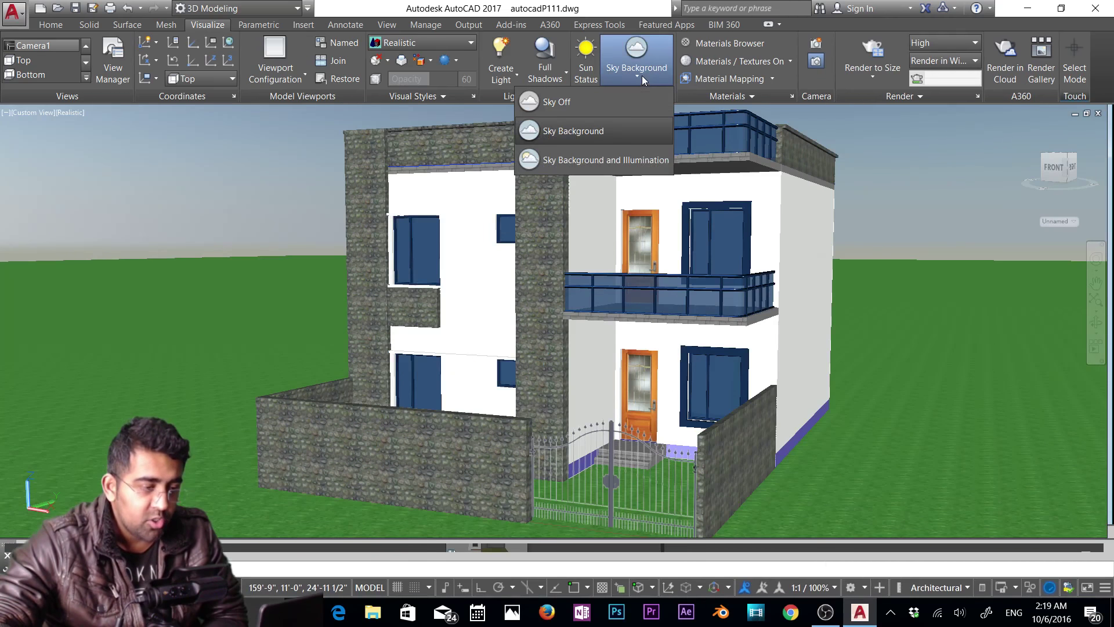
{"action": "left_click", "coordinate": [603, 160]}
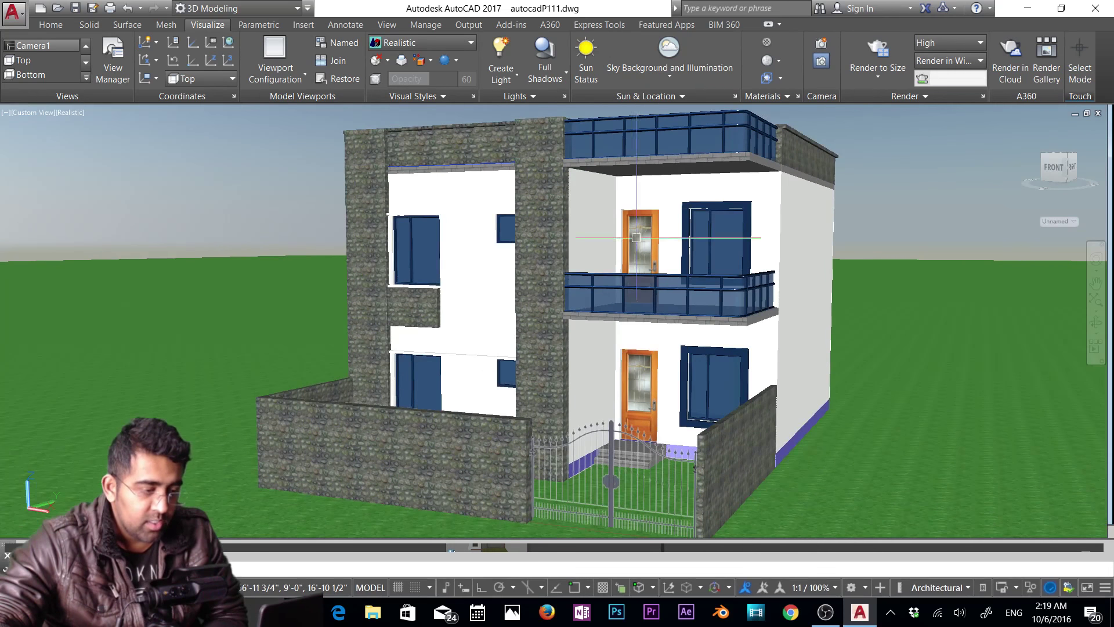
{"action": "middle_click_drag", "start_coordinate": [632, 239], "coordinate": [637, 241]}
Restore the Camera1 view in the Wireframe visual style and set the shadows to Full Shadows.
{"action": "left_click", "coordinate": [39, 50]}
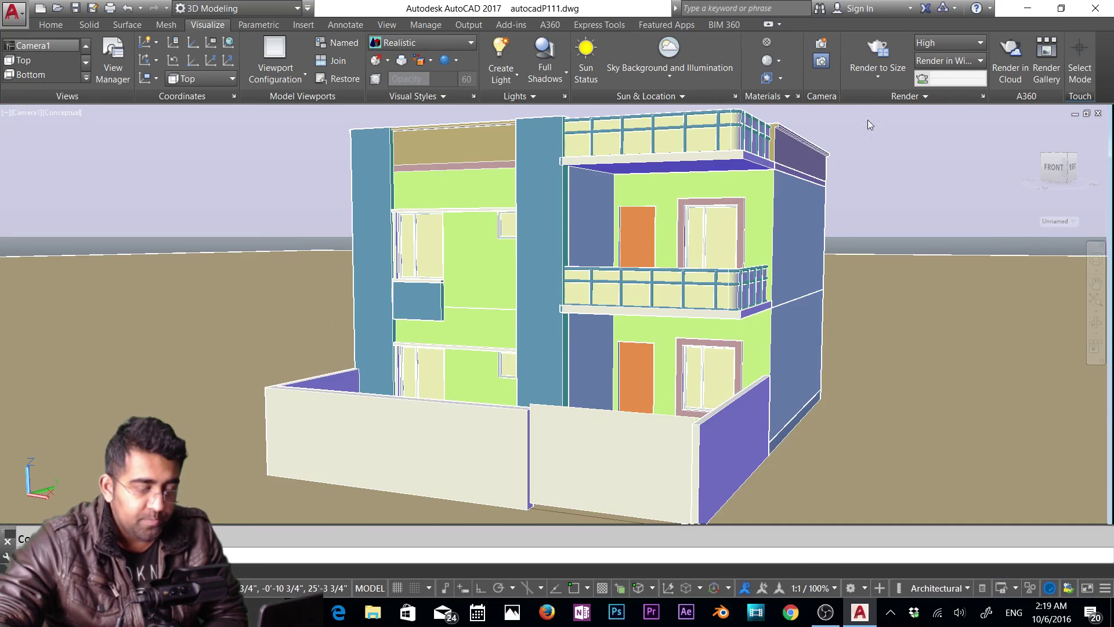
{"action": "left_click", "coordinate": [467, 44]}
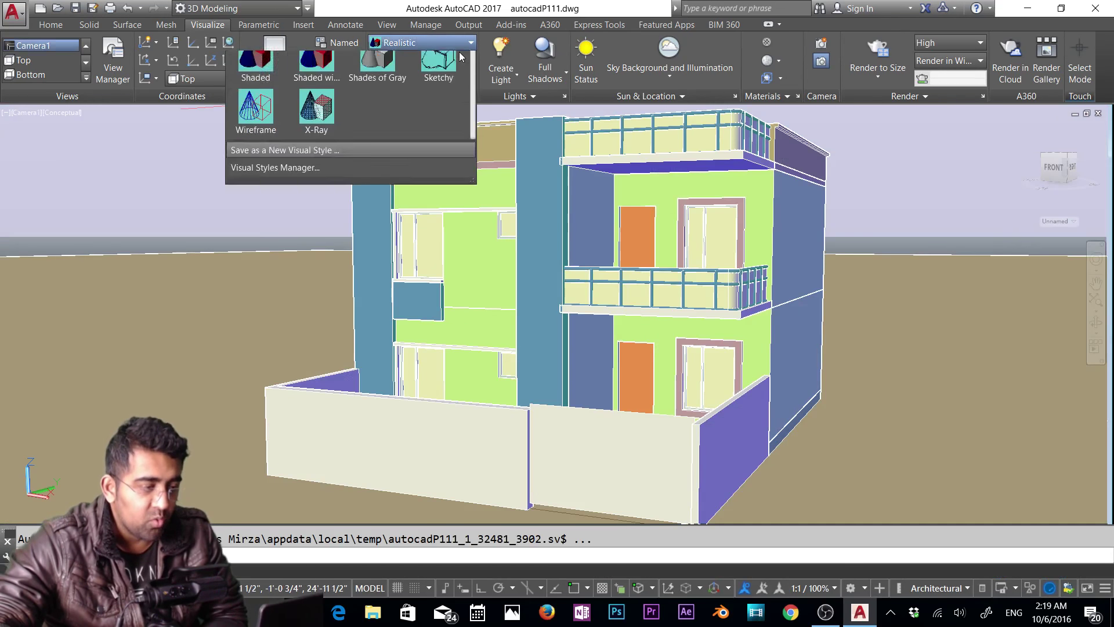
{"action": "left_click", "coordinate": [259, 163]}
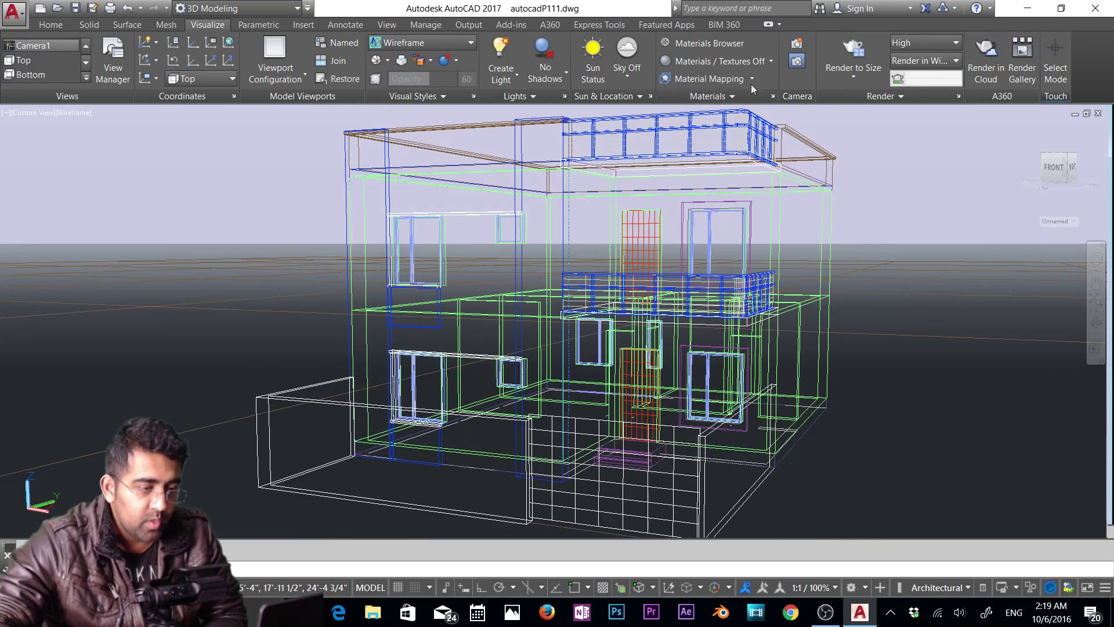
{"action": "left_click", "coordinate": [752, 78]}
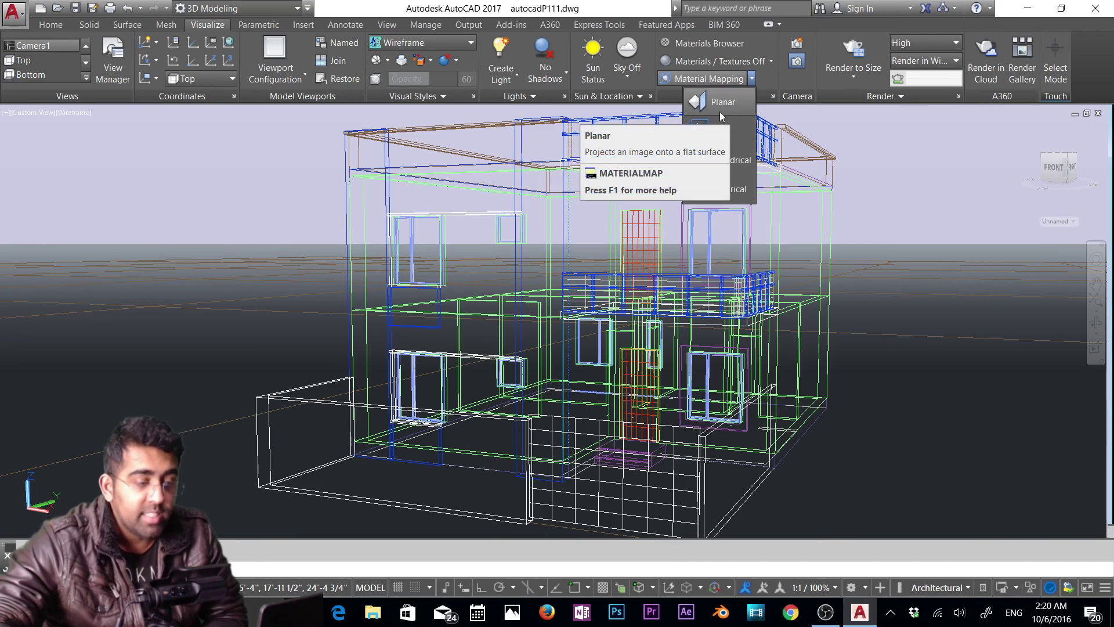
{"action": "left_click", "coordinate": [541, 81]}
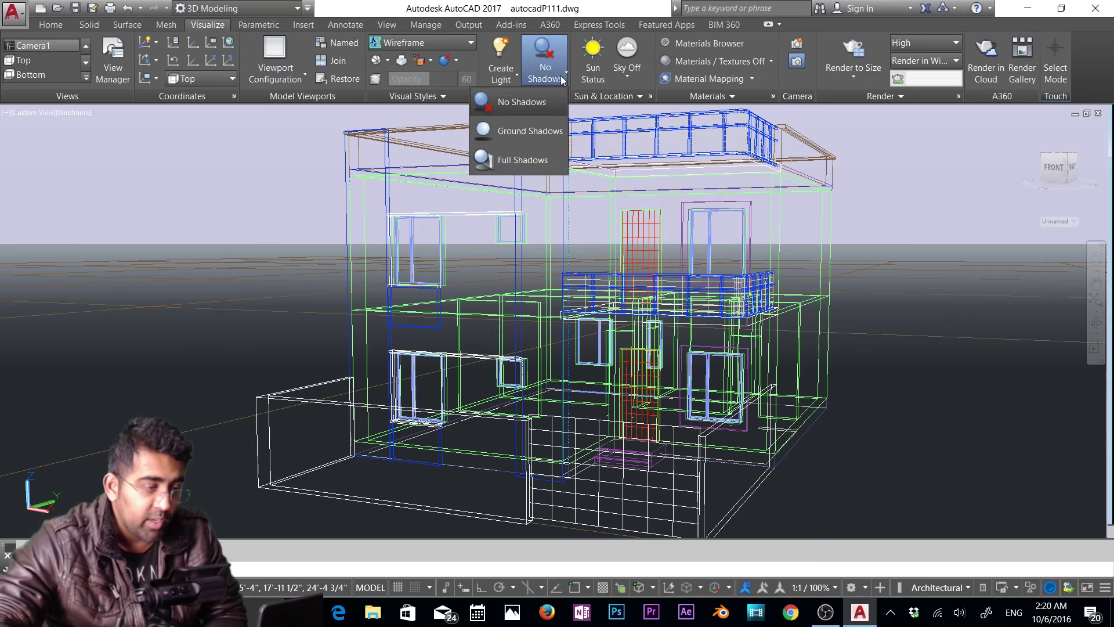
{"action": "left_click", "coordinate": [522, 164]}
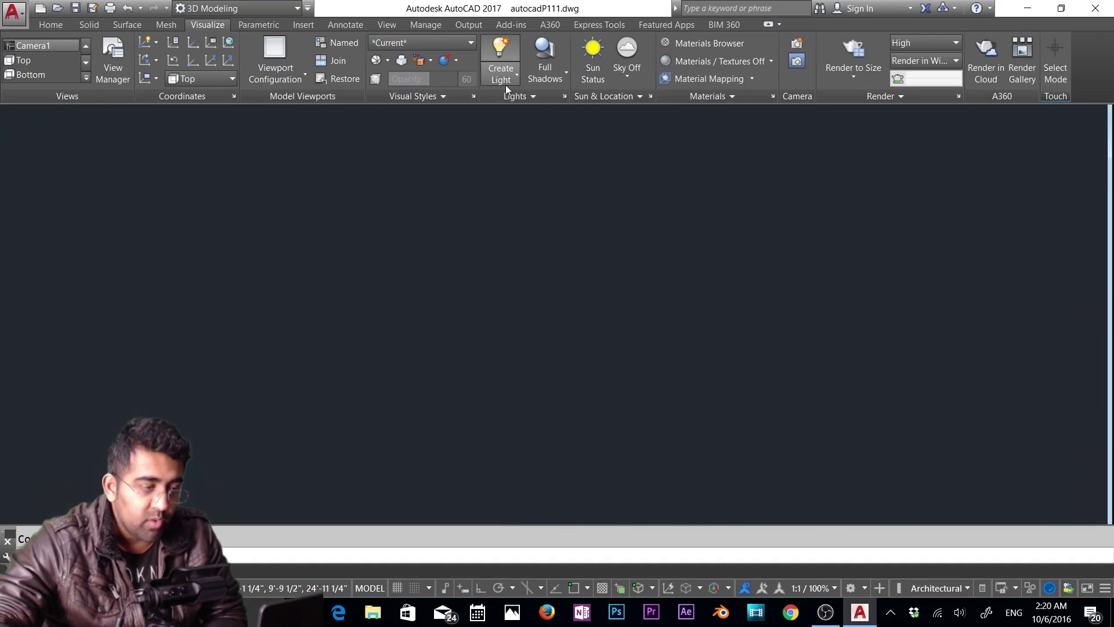
Create a point light beside the upper-floor balcony door and accept its default settings.
{"action": "left_click", "coordinate": [513, 78]}
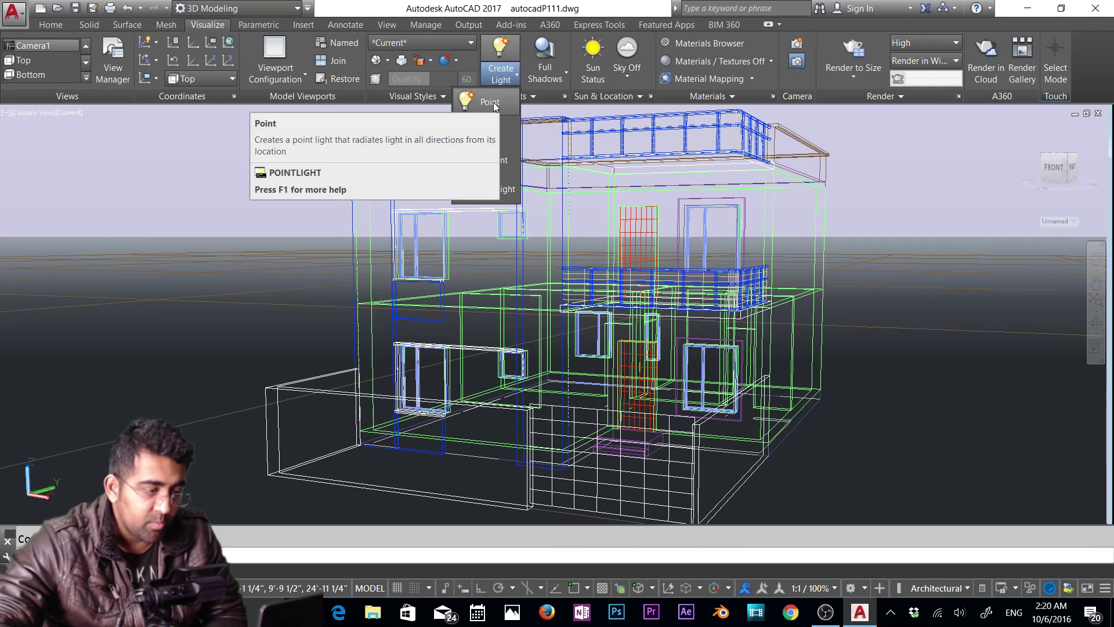
{"action": "left_click", "coordinate": [491, 103]}
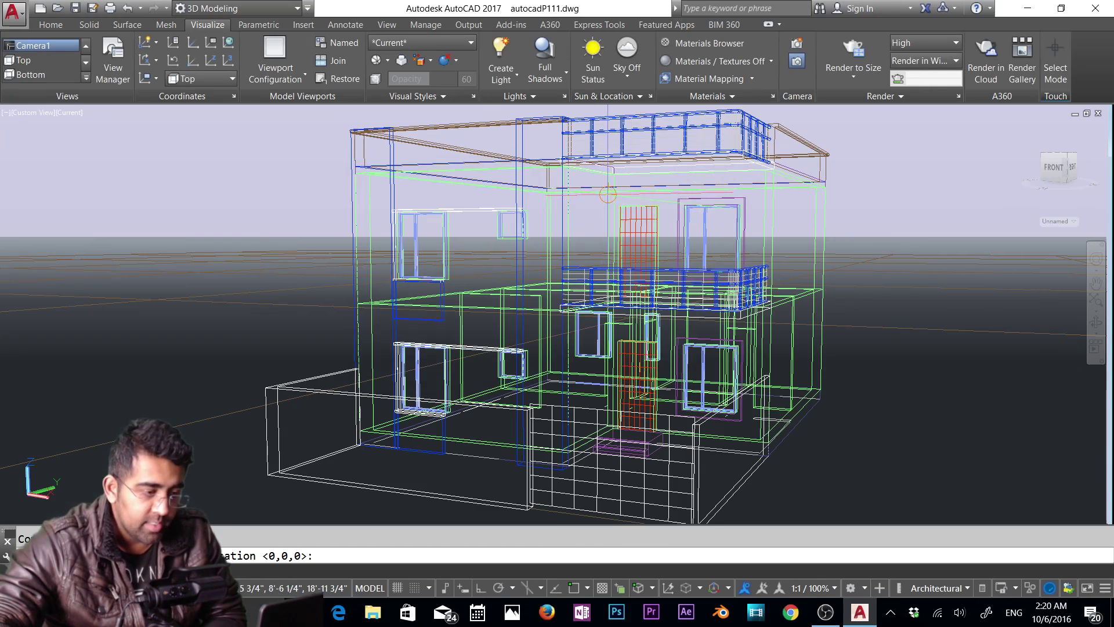
{"action": "left_click", "coordinate": [614, 216]}
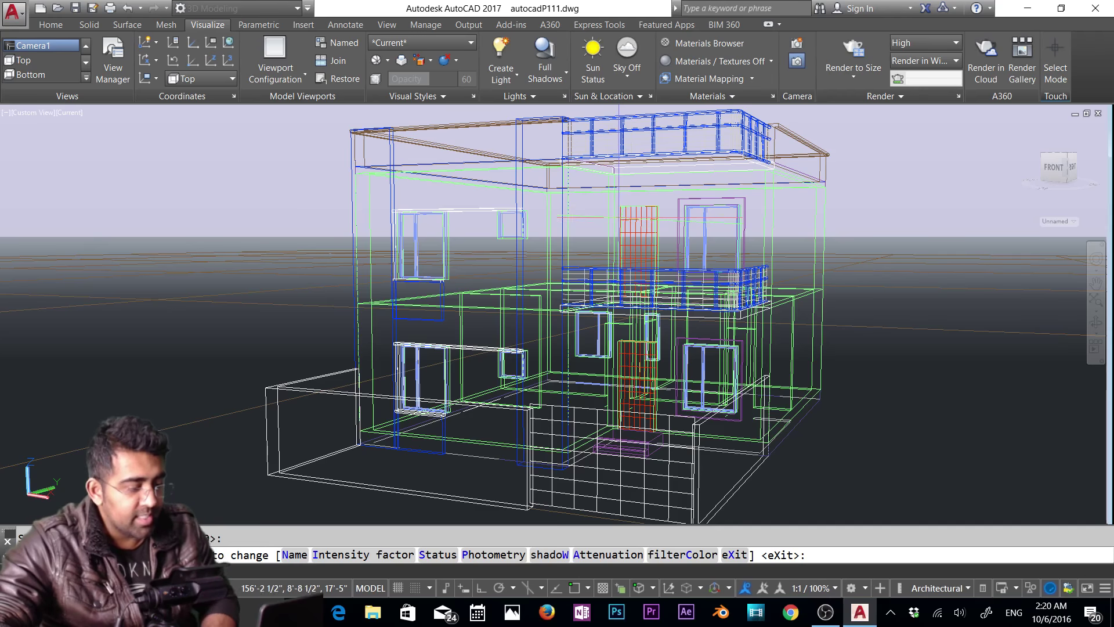
{"action": "key", "text": "Return"}
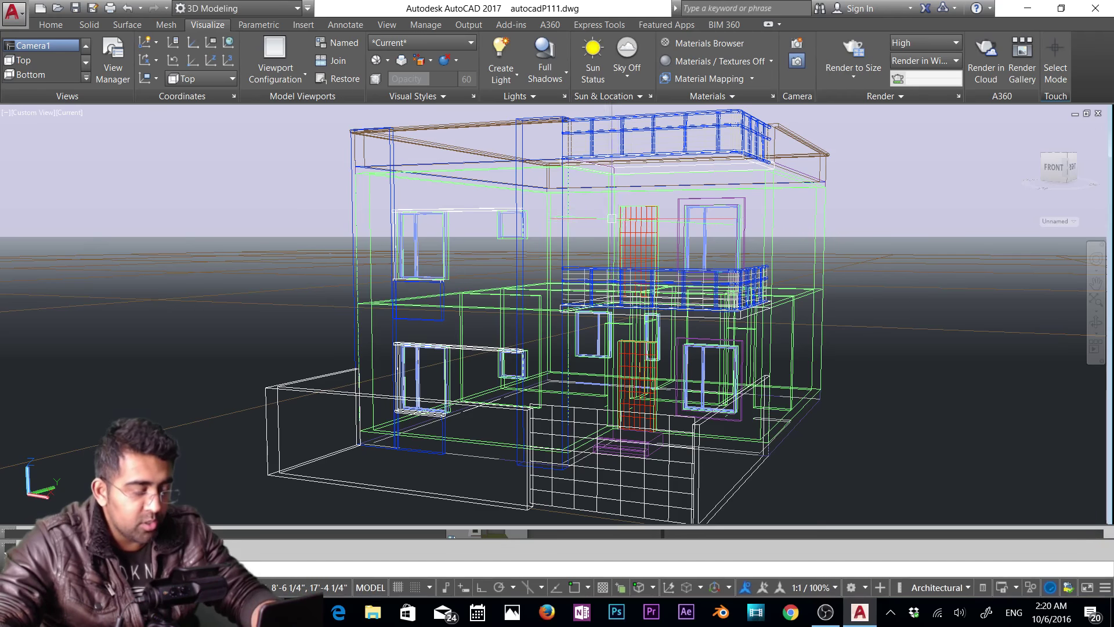
Create a point light just outside the curved corner of the front balcony and turn off the default lighting.
{"action": "scroll", "coordinate": [611, 226], "scroll_direction": "down", "scroll_amount": 5}
{"action": "middle_click_drag", "start_coordinate": [610, 226], "coordinate": [585, 361], "text": "shift"}
{"action": "scroll", "coordinate": [589, 293], "scroll_direction": "up", "scroll_amount": 5}
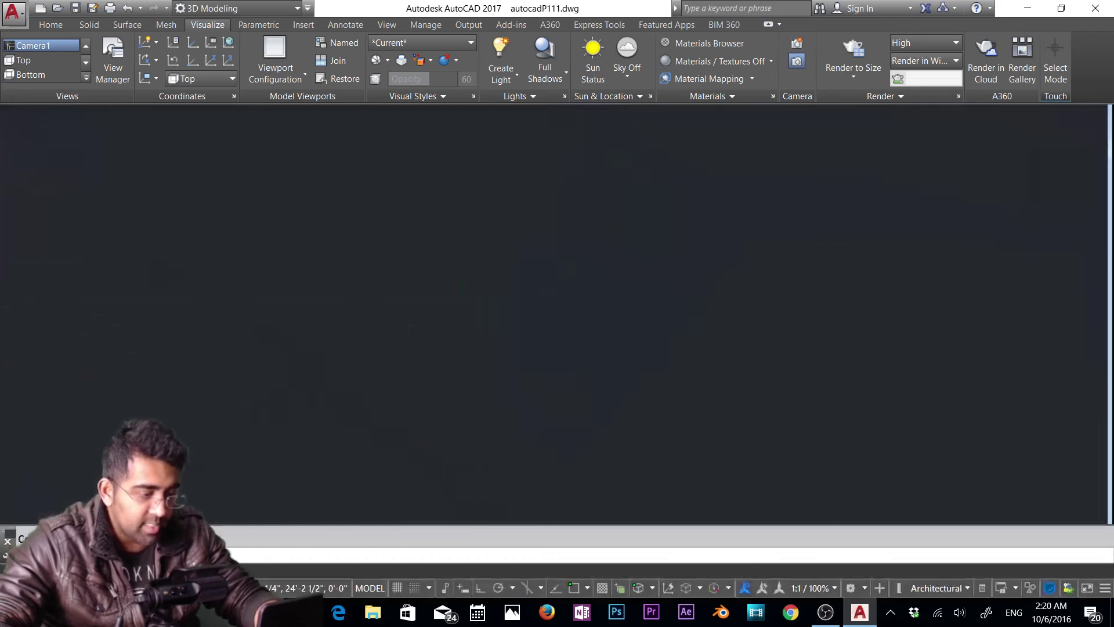
{"action": "scroll", "coordinate": [580, 258], "scroll_direction": "down", "scroll_amount": 5}
{"action": "middle_click_drag", "start_coordinate": [580, 259], "coordinate": [624, 299], "text": "shift"}
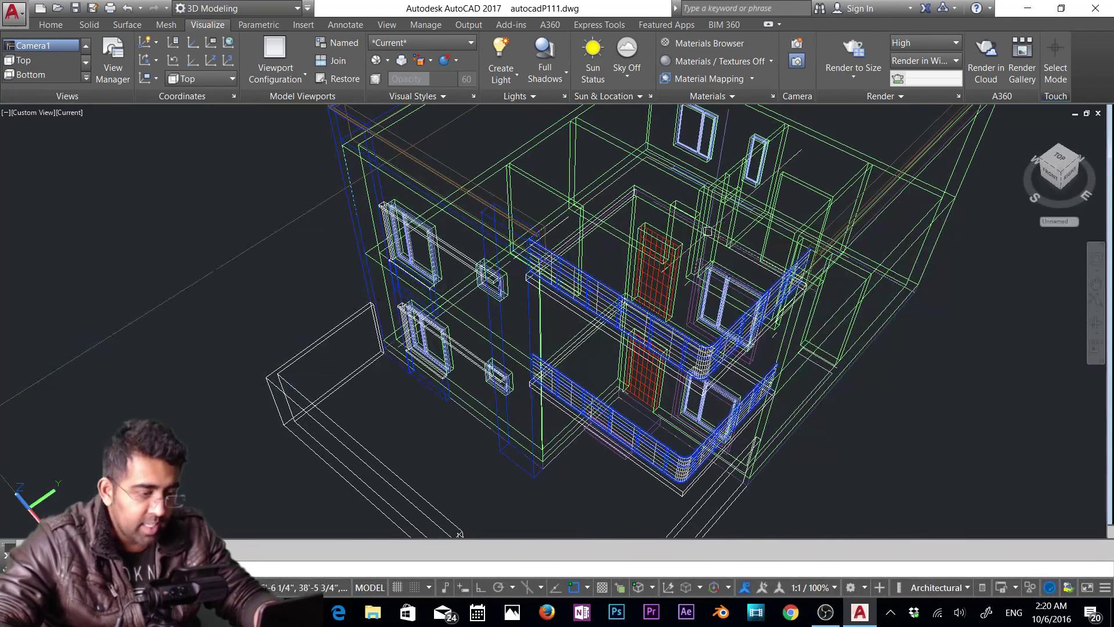
{"action": "left_click", "coordinate": [506, 81]}
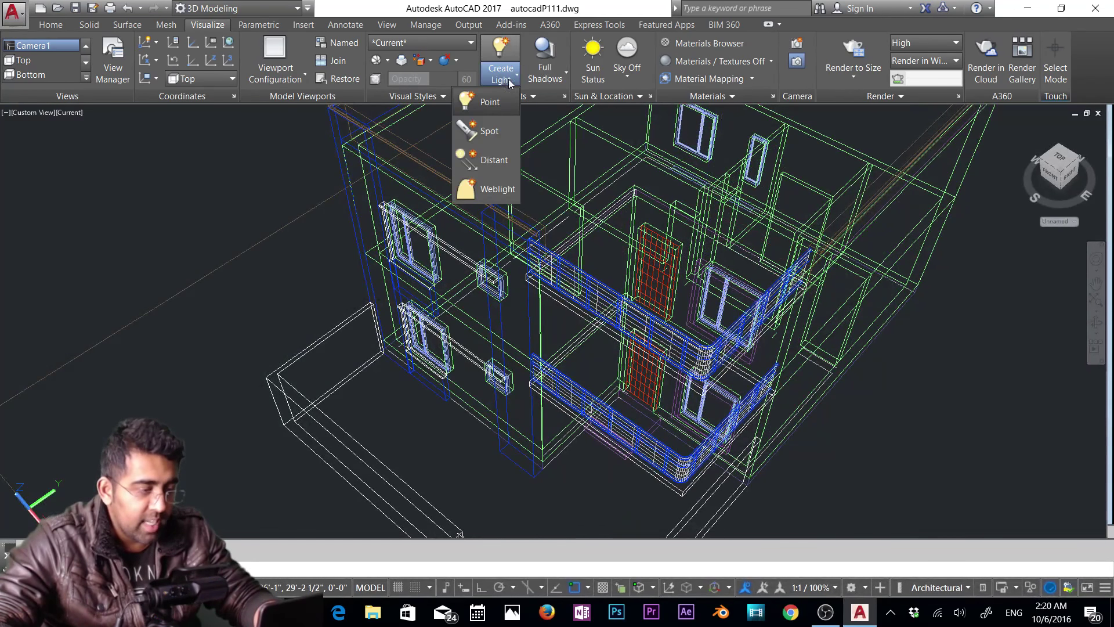
{"action": "left_click", "coordinate": [492, 100]}
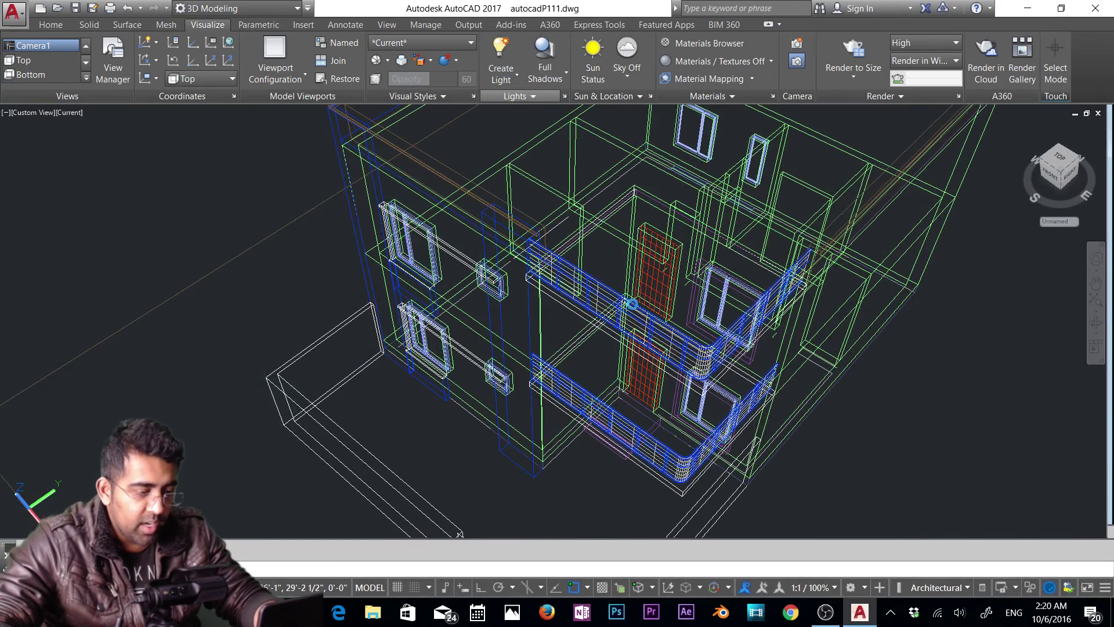
{"action": "left_click", "coordinate": [563, 308]}
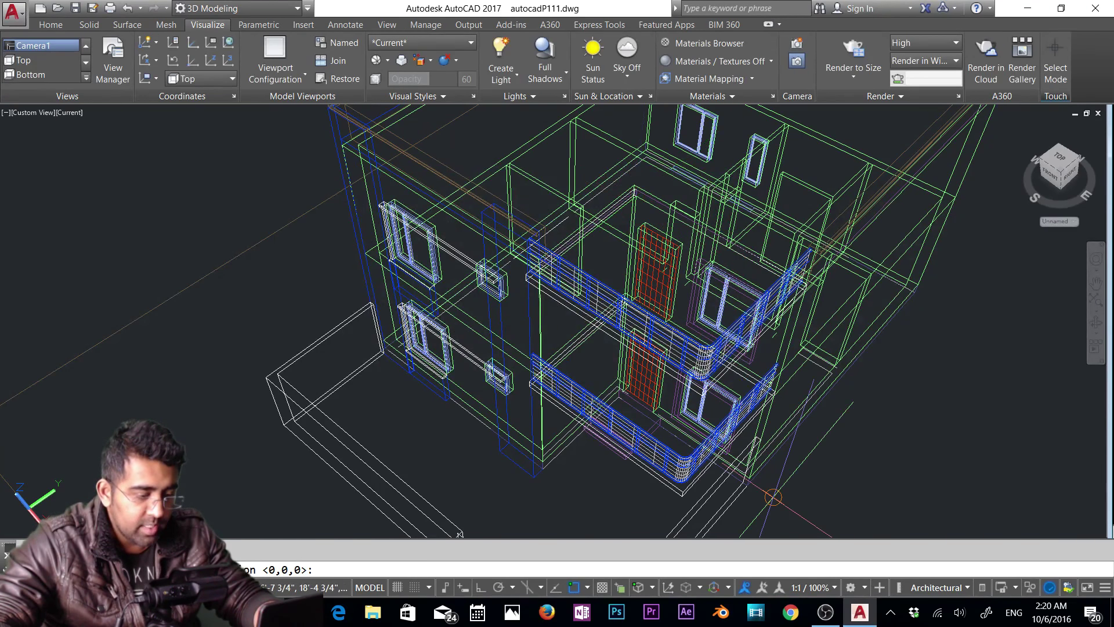
{"action": "left_click", "coordinate": [681, 497]}
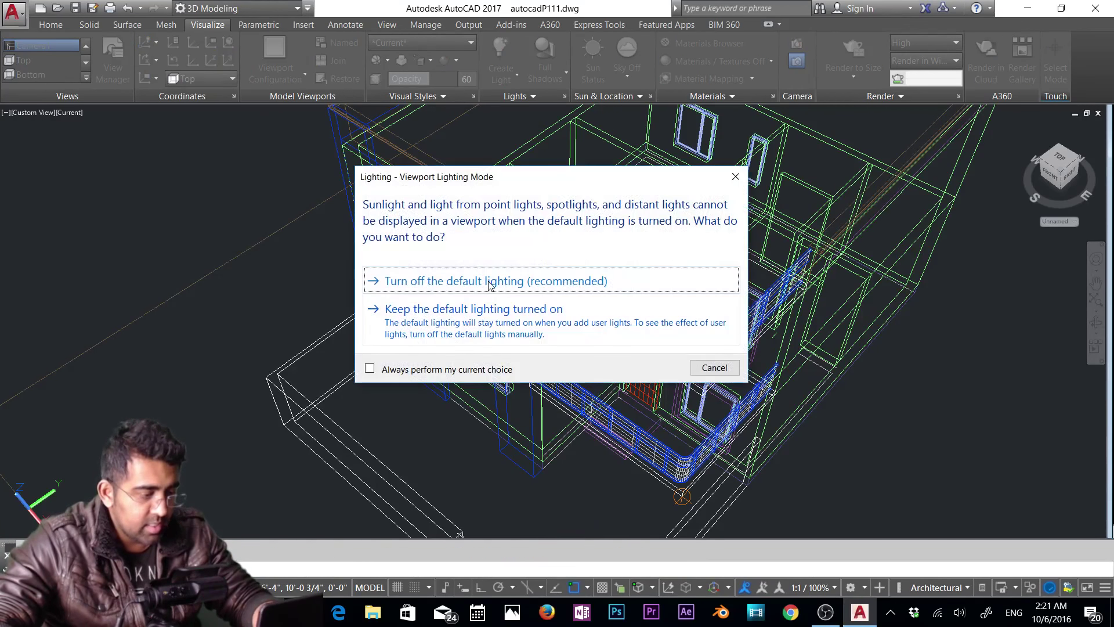
{"action": "left_click", "coordinate": [489, 282]}
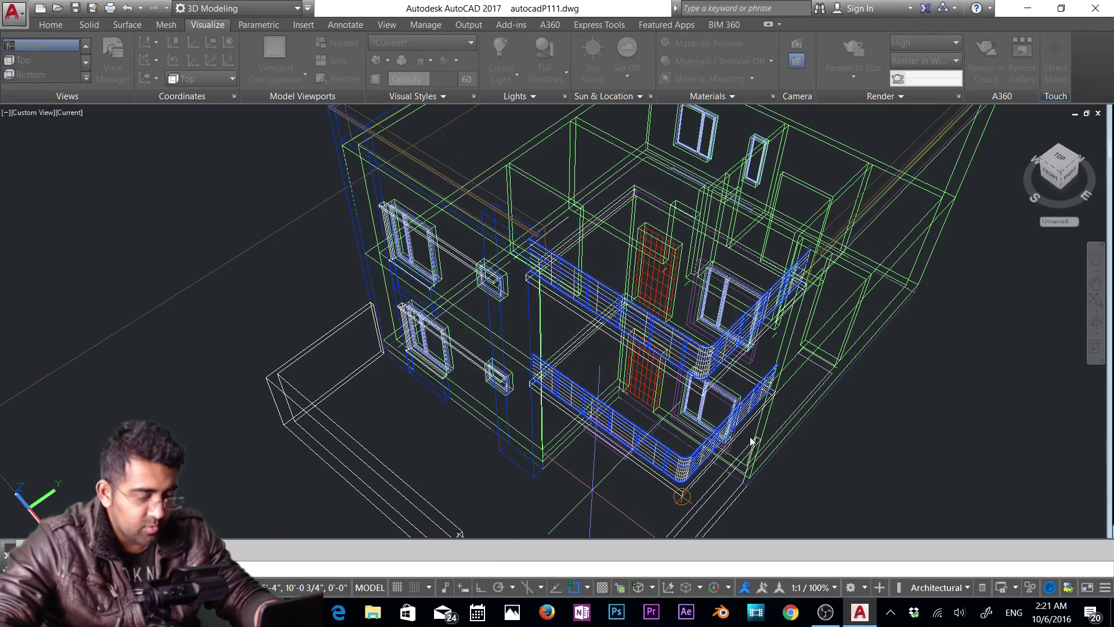
Render the front of the house at Low quality and 800 x 600 px - SVGA, and close the render window.
{"action": "middle_click_drag", "start_coordinate": [725, 400], "coordinate": [814, 334], "text": "shift"}
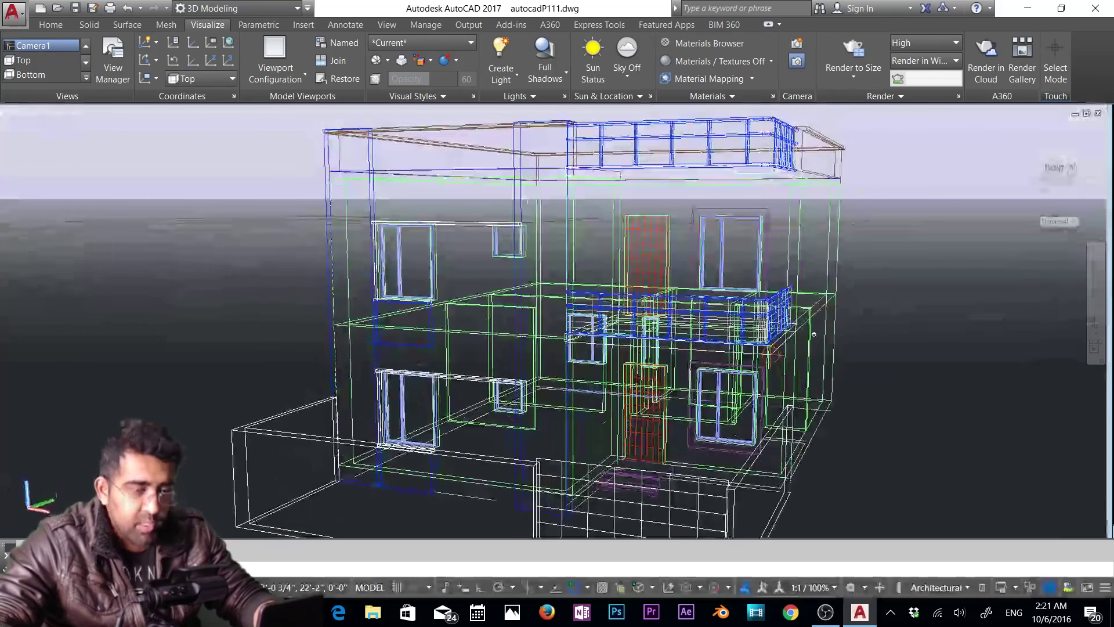
{"action": "left_click", "coordinate": [918, 42]}
{"action": "left_click", "coordinate": [920, 58]}
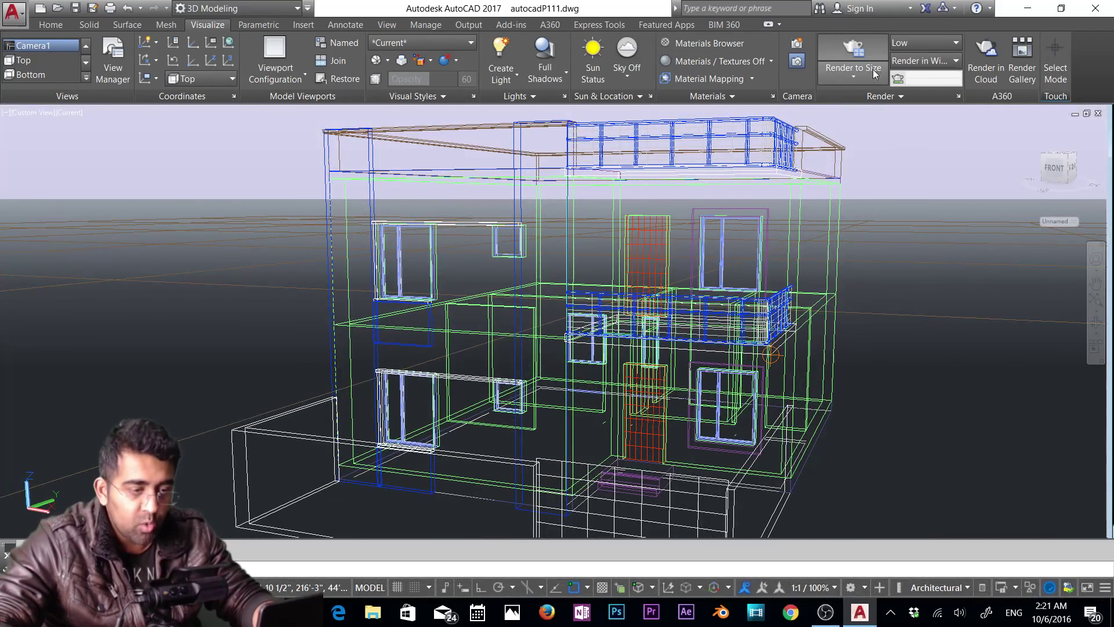
{"action": "left_click", "coordinate": [862, 74]}
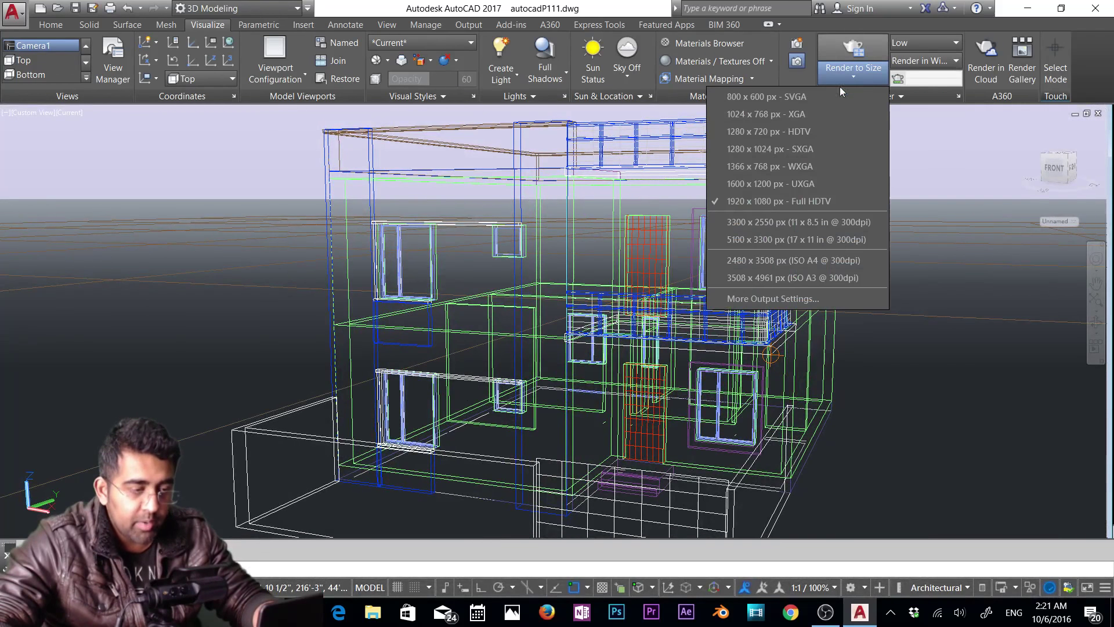
{"action": "left_click", "coordinate": [778, 97]}
{"action": "left_click", "coordinate": [853, 56]}
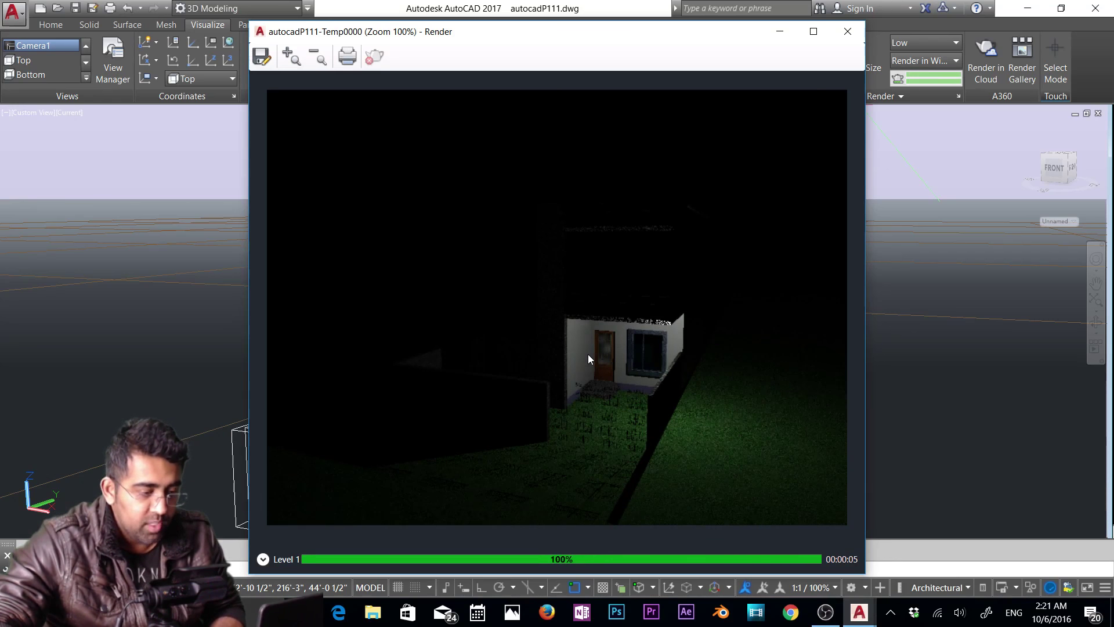
{"action": "left_click", "coordinate": [848, 32]}
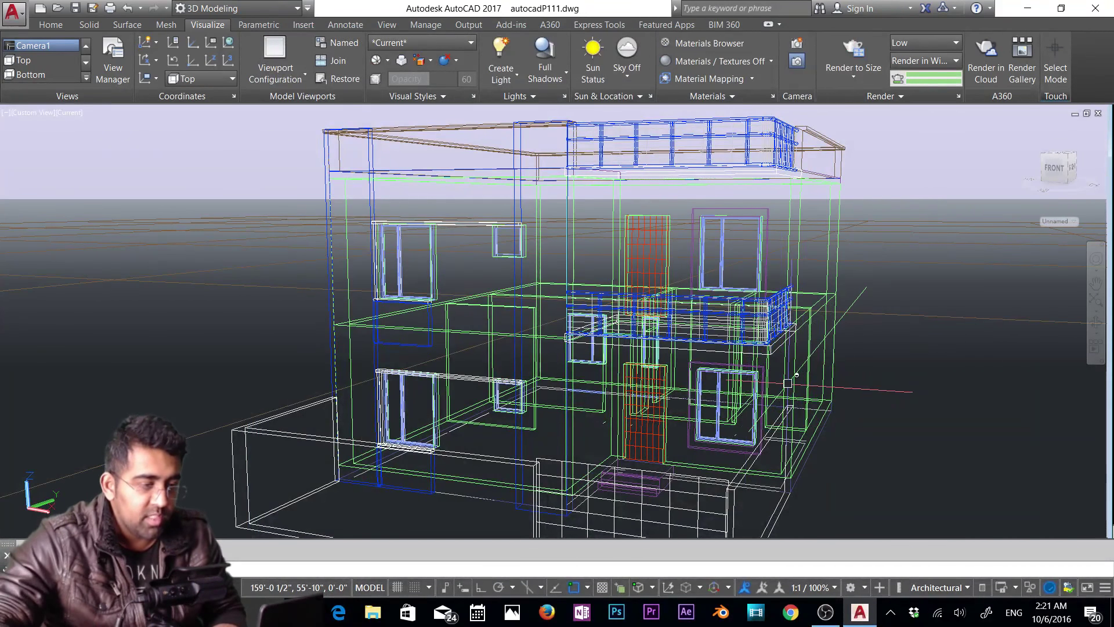
Turn on the sun, with the default lighting off and the recommended exposure adjustment.
{"action": "left_click", "coordinate": [601, 70]}
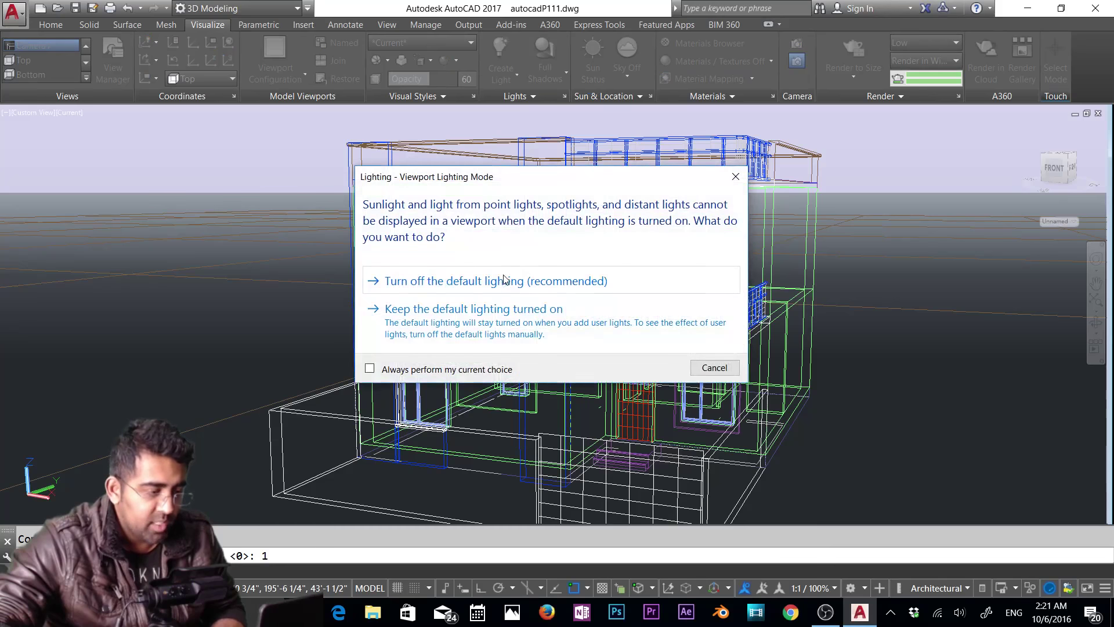
{"action": "left_click", "coordinate": [513, 288]}
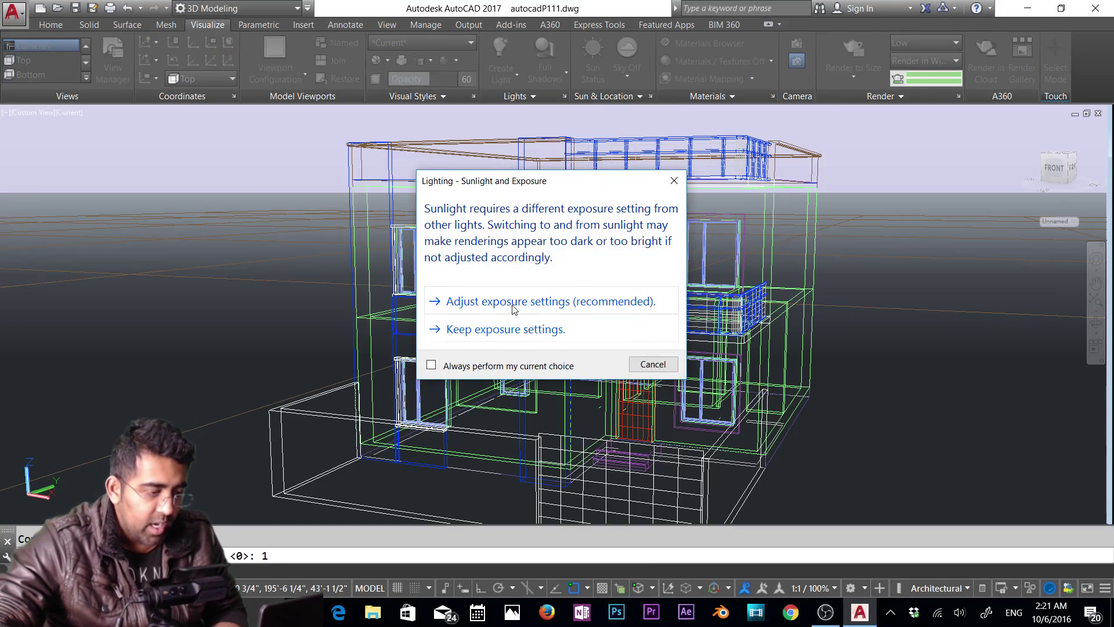
{"action": "left_click", "coordinate": [514, 307]}
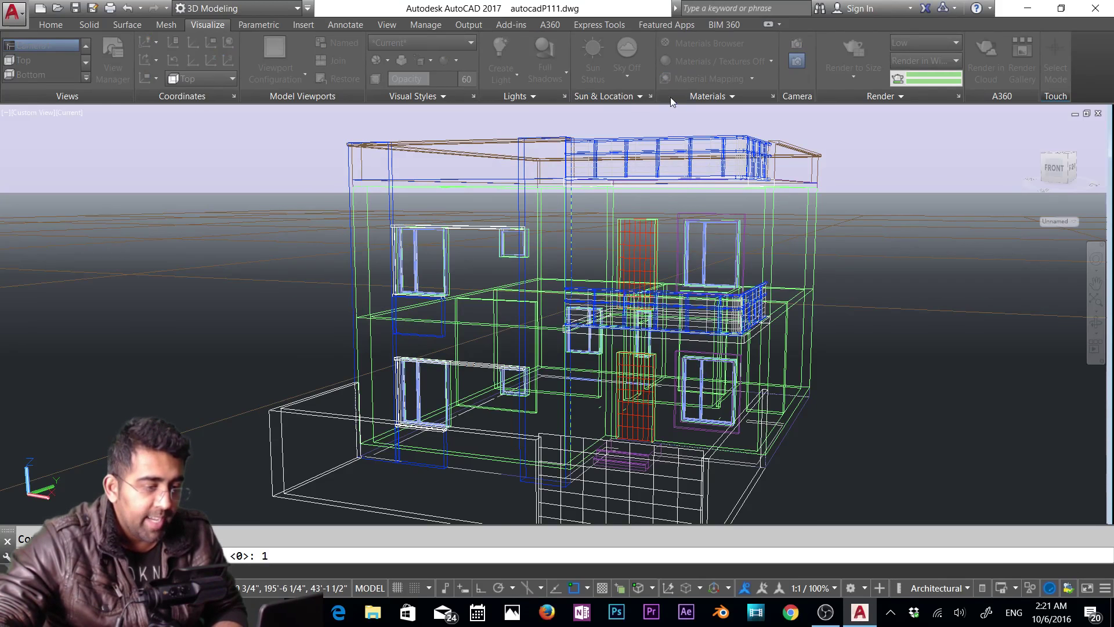
Close the Sun Properties palette and turn on the Environment in the render environment and exposure settings.
{"action": "left_click", "coordinate": [640, 96]}
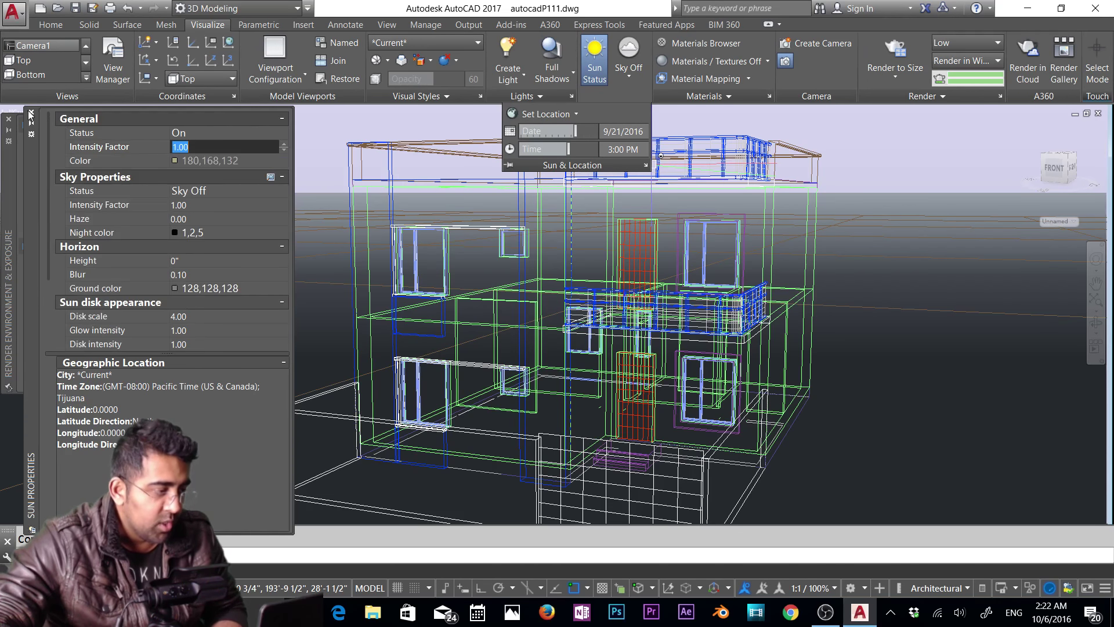
{"action": "left_click", "coordinate": [31, 114]}
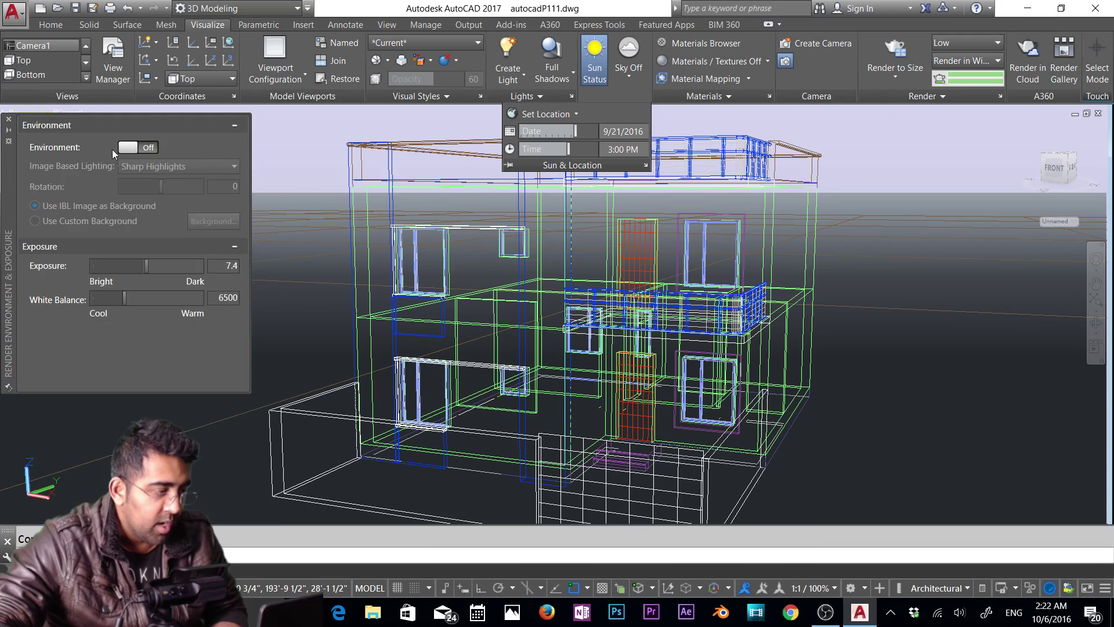
{"action": "left_click", "coordinate": [144, 147]}
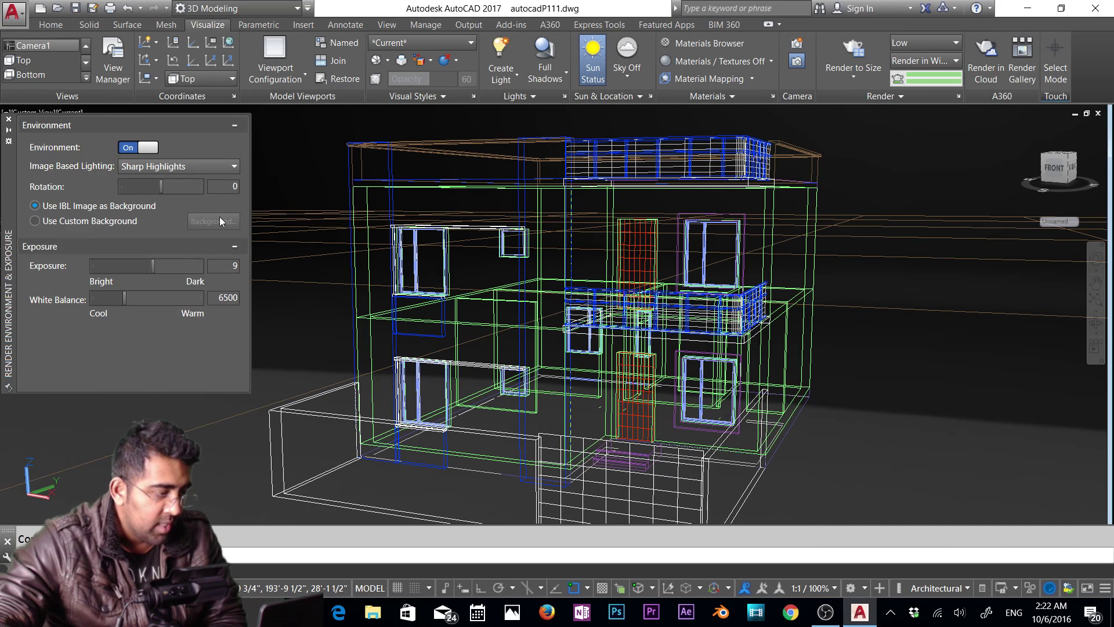
Set the image-based lighting to Village with the IBL image as background, render the house, and close the render window.
{"action": "left_click", "coordinate": [129, 223]}
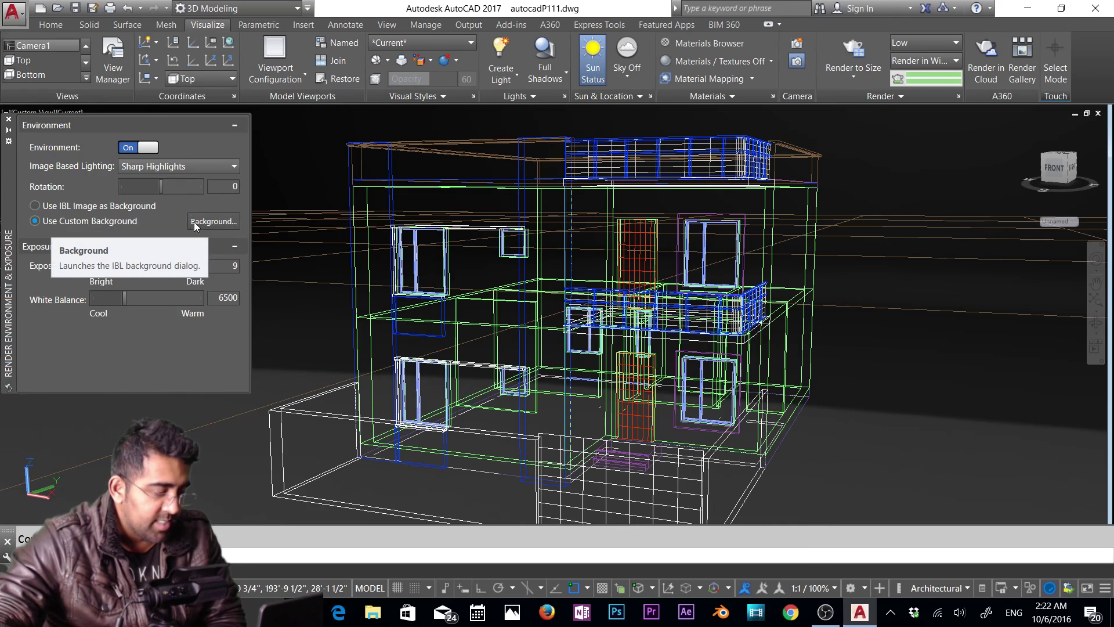
{"action": "left_click", "coordinate": [121, 208]}
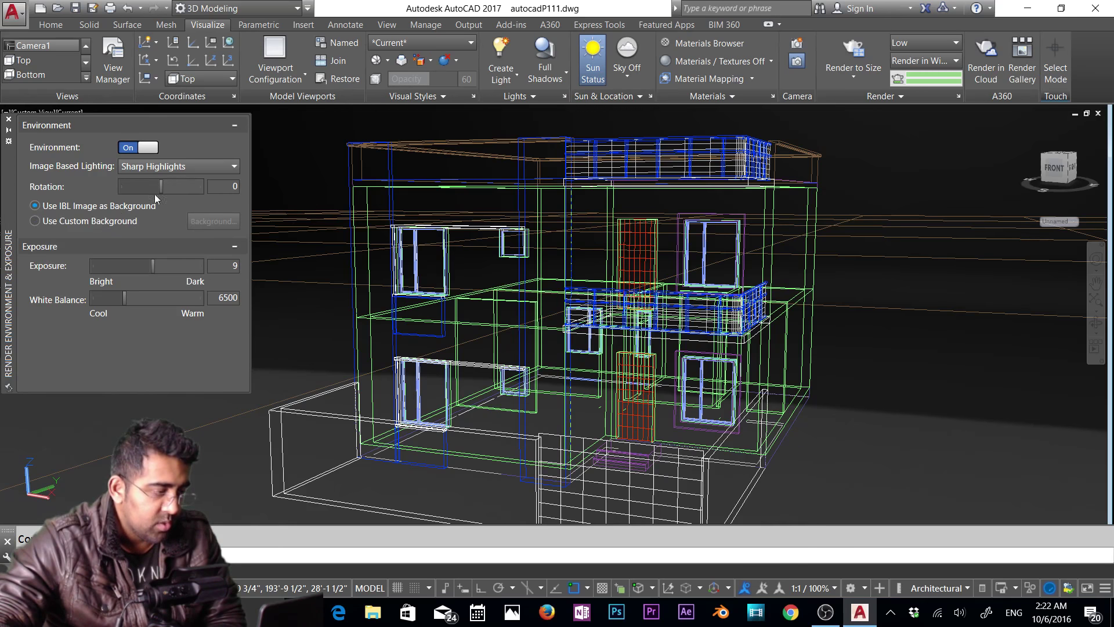
{"action": "left_click", "coordinate": [192, 168]}
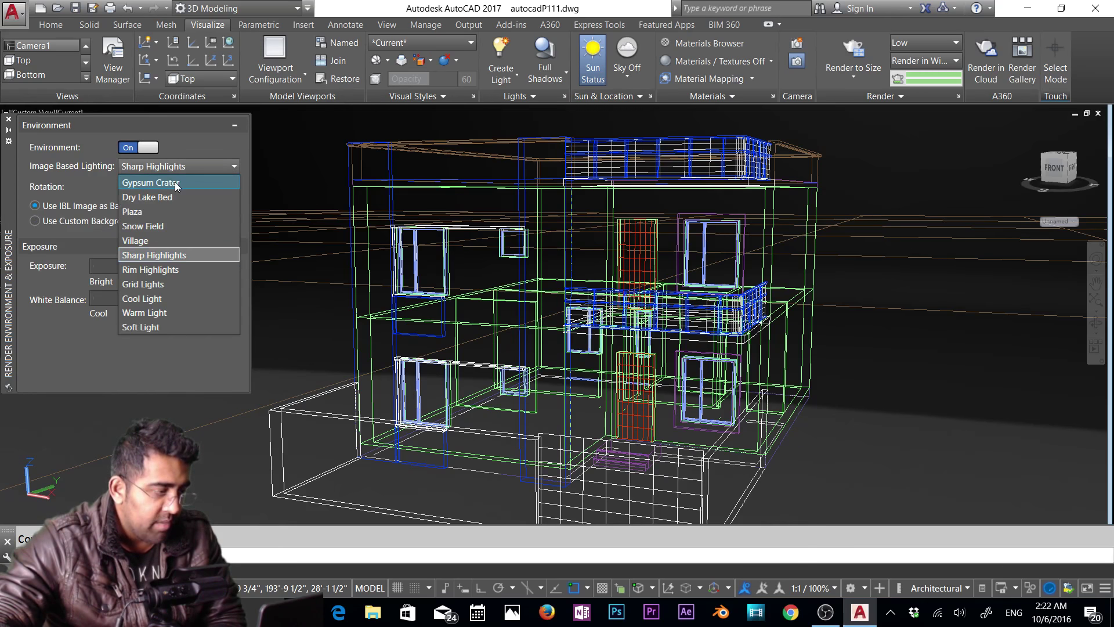
{"action": "left_click", "coordinate": [136, 240]}
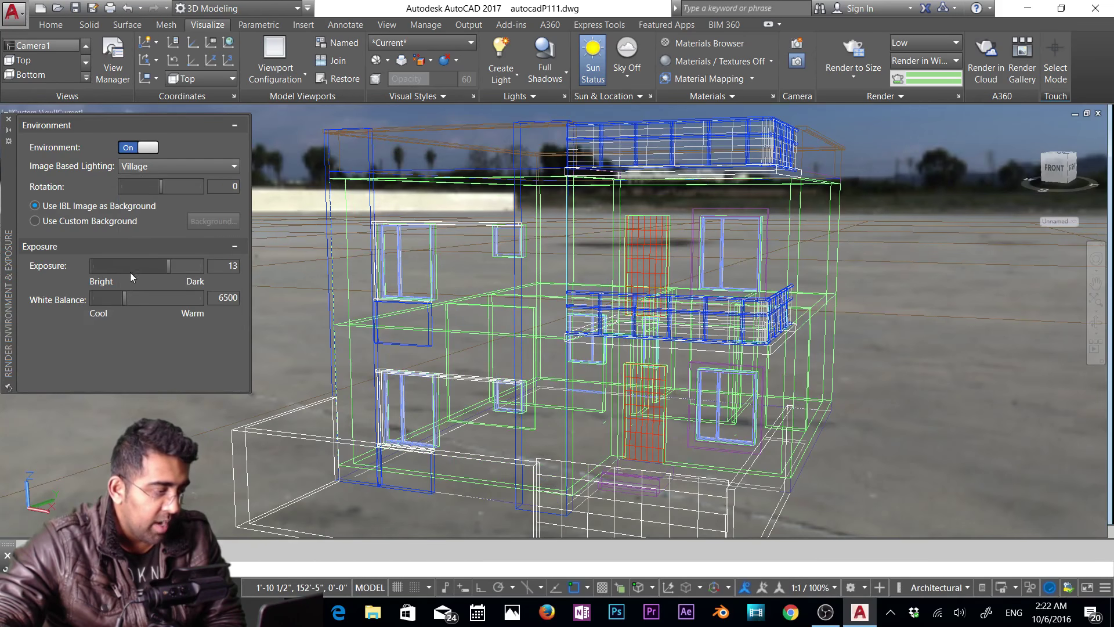
{"action": "left_click", "coordinate": [853, 55]}
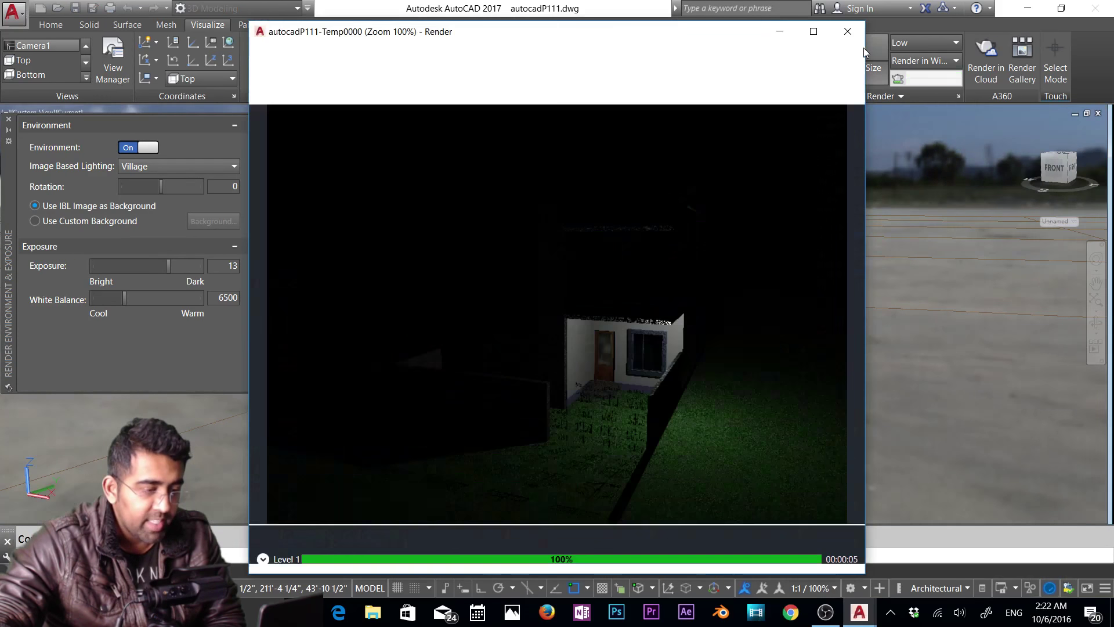
{"action": "left_click", "coordinate": [864, 53]}
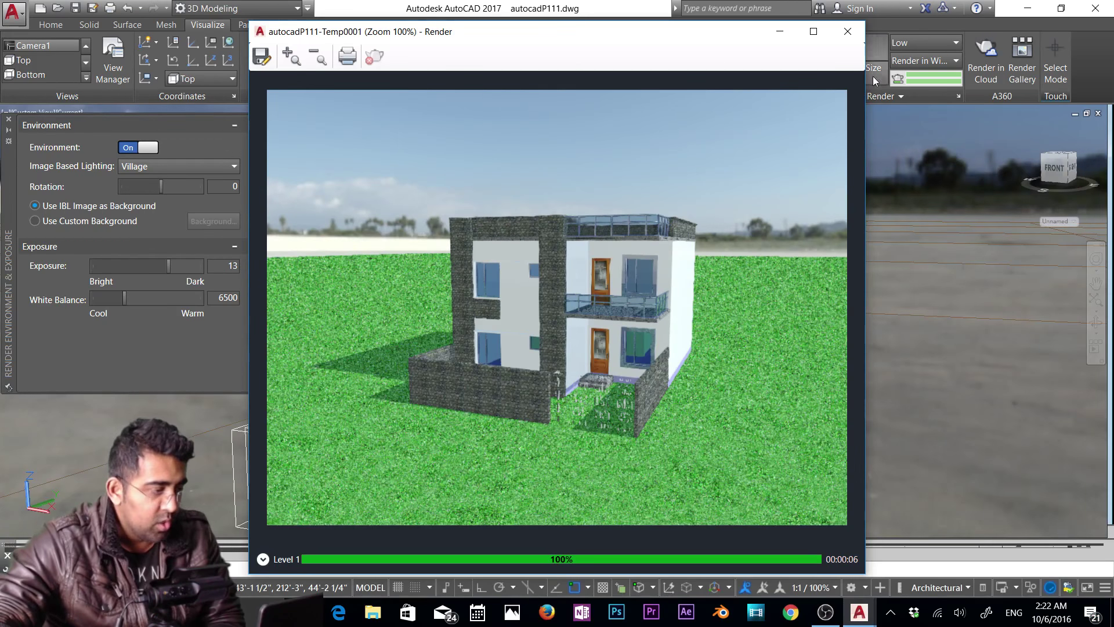
{"action": "left_click", "coordinate": [848, 31]}
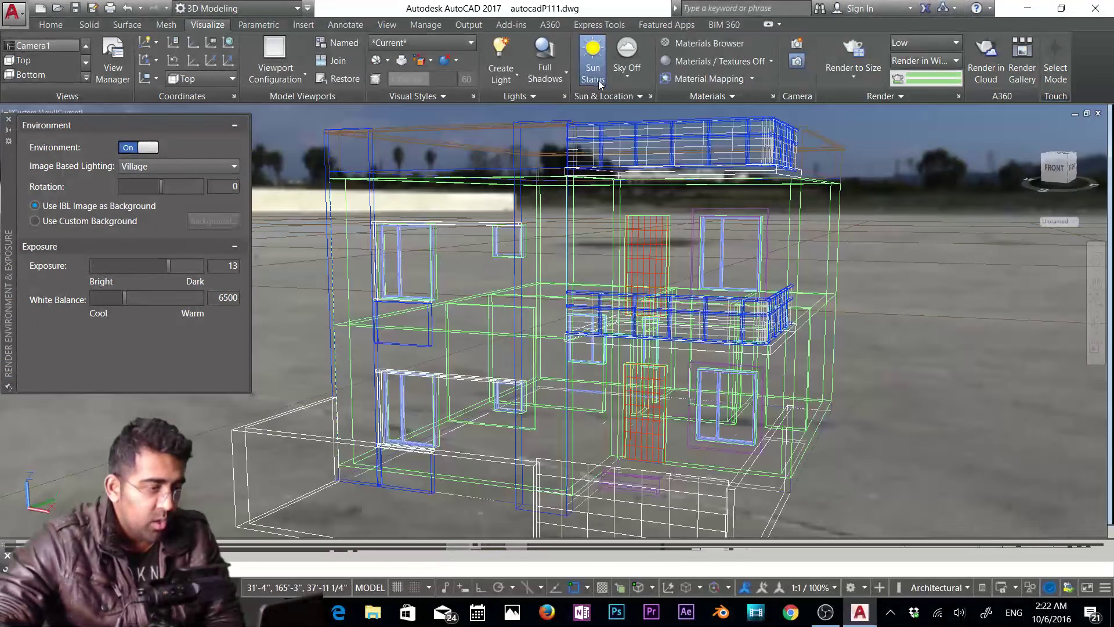
Switch the image-based lighting to Soft Light, render the house, and close the render window.
{"action": "left_click", "coordinate": [565, 73]}
{"action": "left_click", "coordinate": [517, 159]}
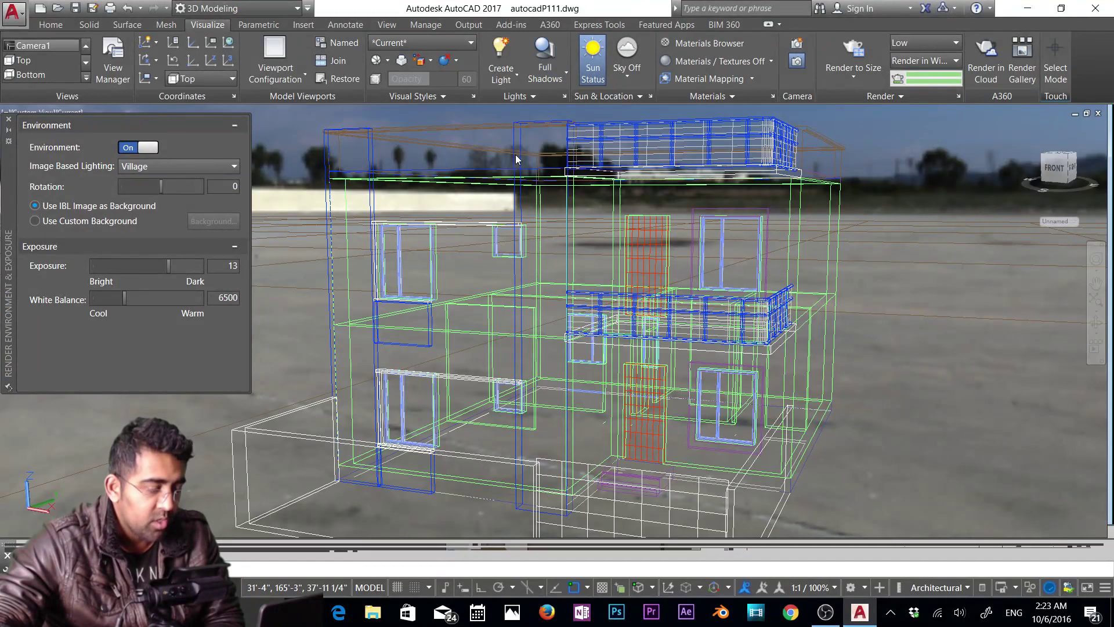
{"action": "left_click", "coordinate": [181, 169]}
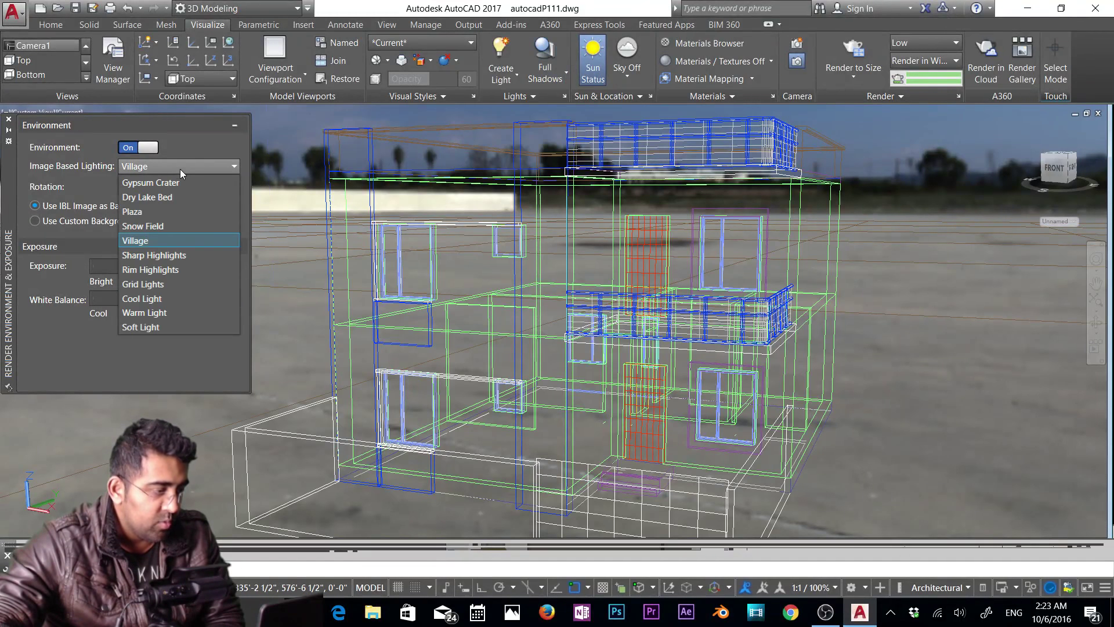
{"action": "left_click", "coordinate": [137, 325]}
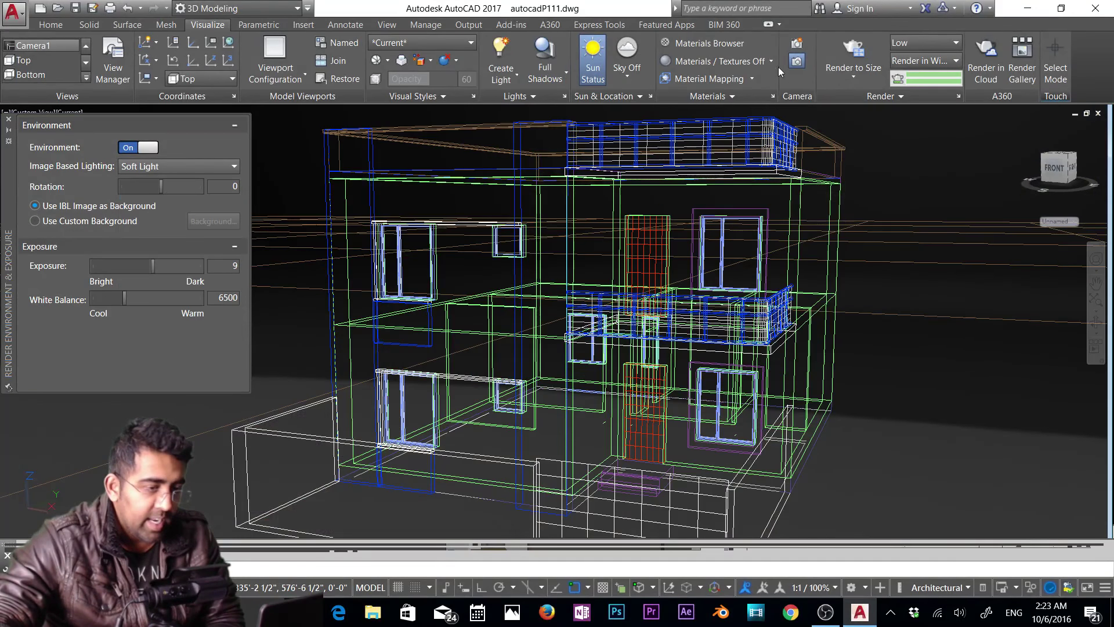
{"action": "left_click", "coordinate": [852, 50]}
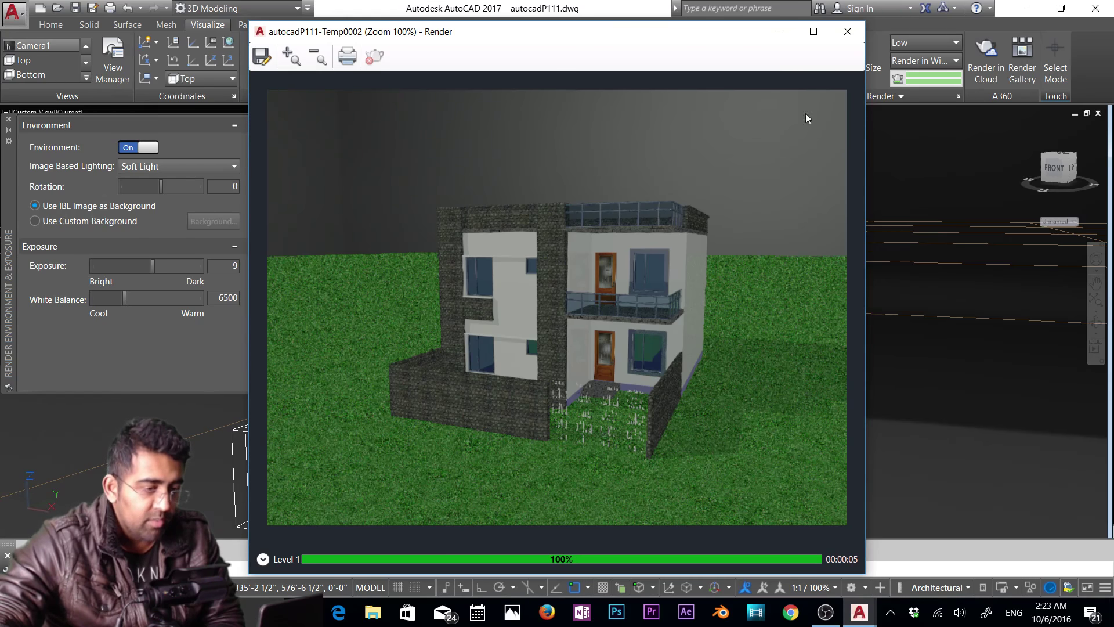
{"action": "left_click", "coordinate": [848, 31]}
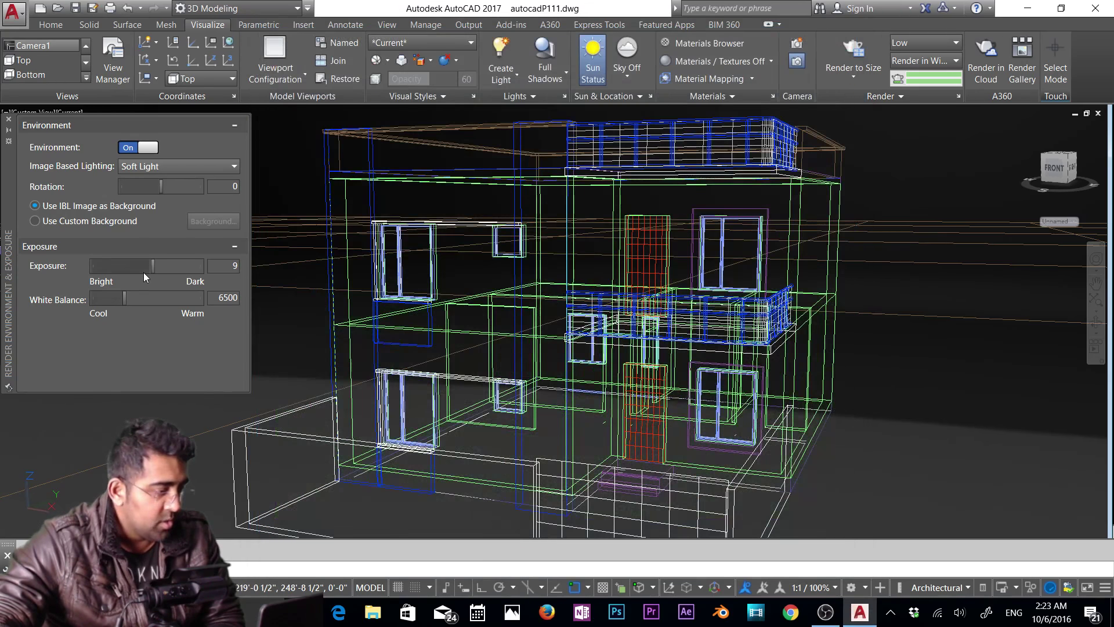
Render the house at exposure 8.6 and again at exposure 7, closing the render window after each render.
{"action": "left_click_drag", "start_coordinate": [152, 266], "coordinate": [151, 266]}
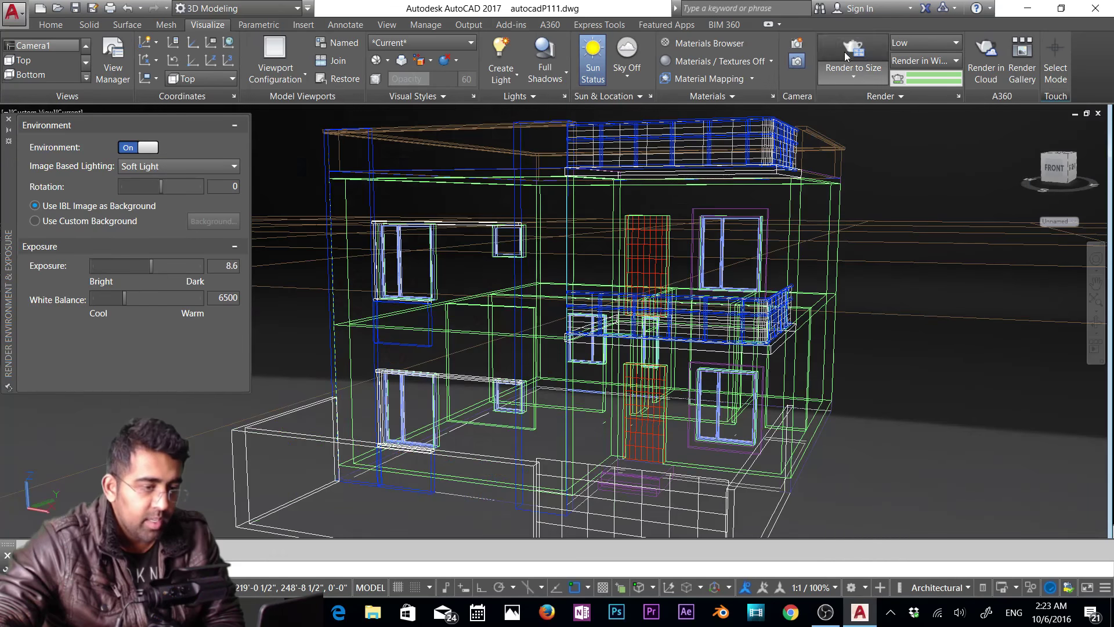
{"action": "left_click", "coordinate": [847, 56]}
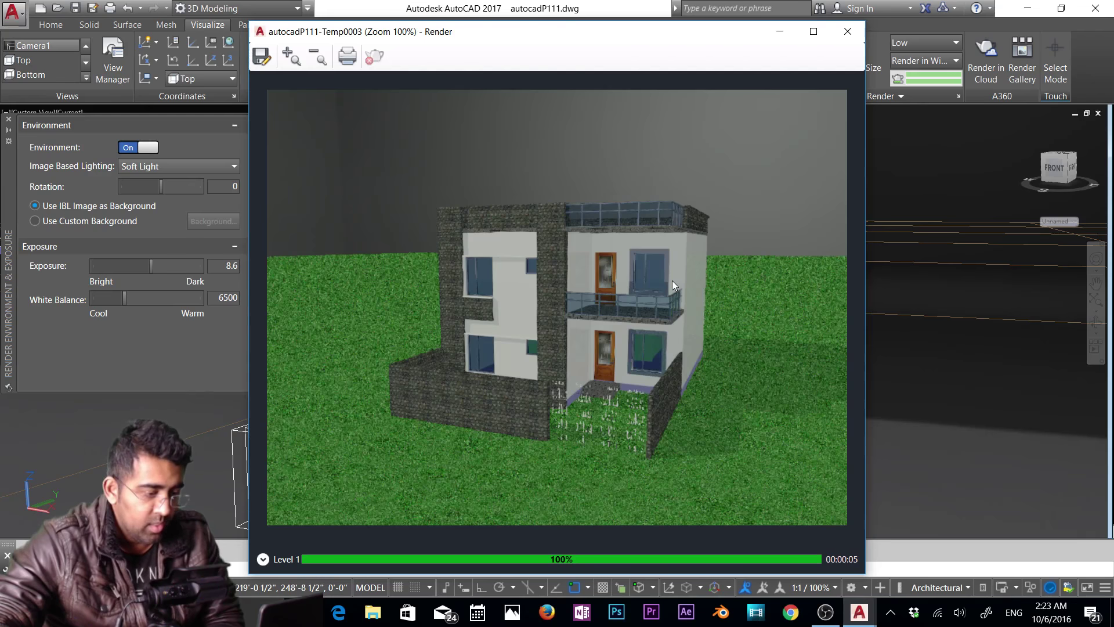
{"action": "left_click", "coordinate": [152, 267]}
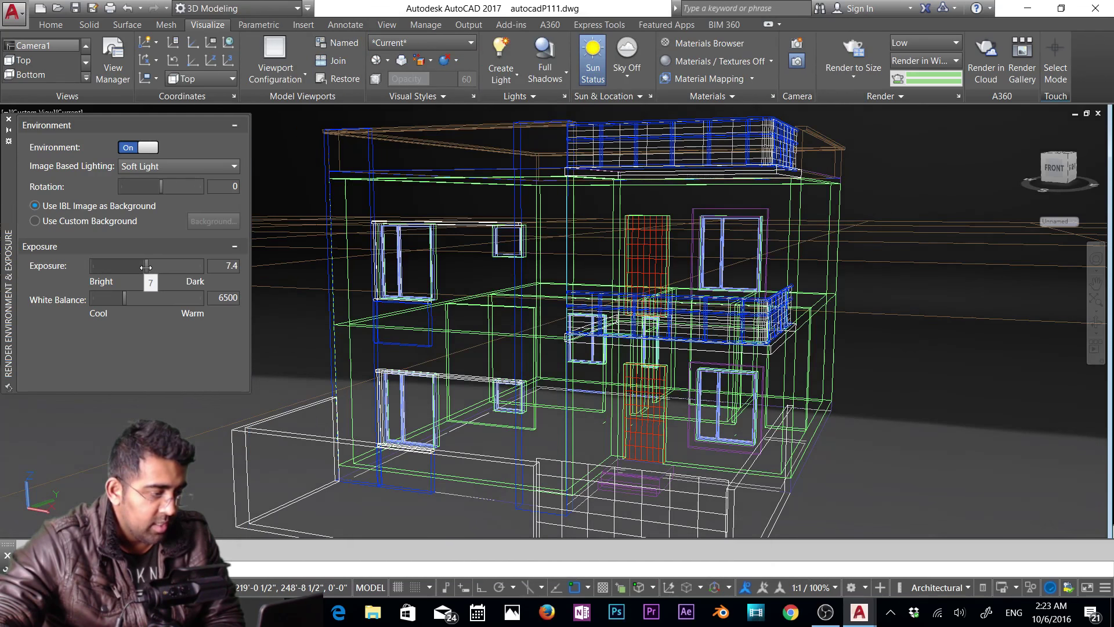
{"action": "left_click_drag", "start_coordinate": [145, 266], "coordinate": [146, 266]}
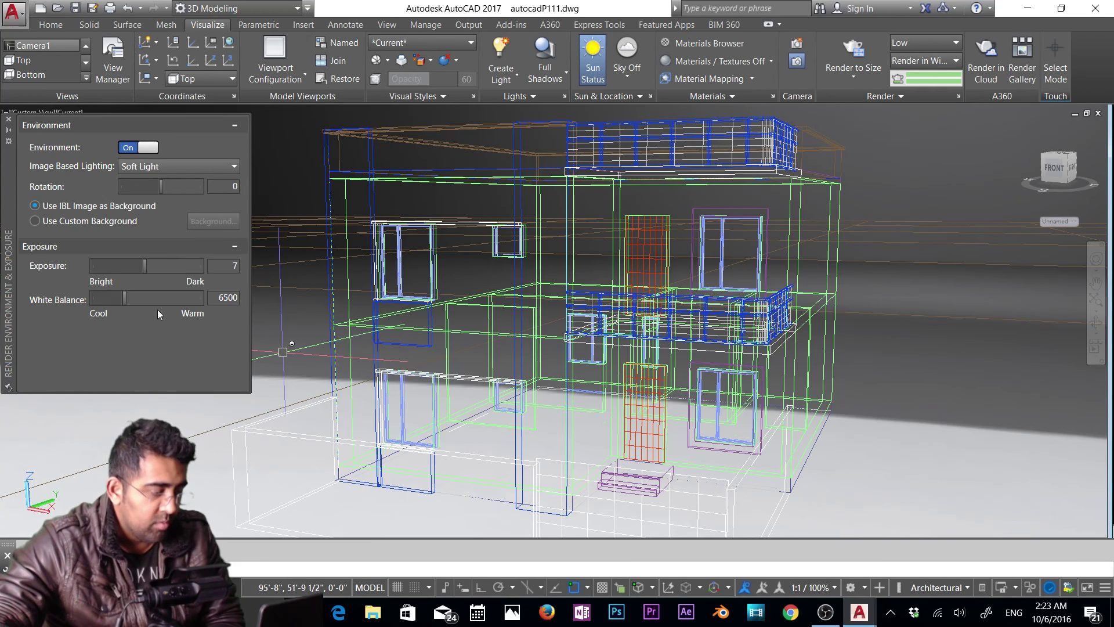
{"action": "left_click", "coordinate": [853, 52]}
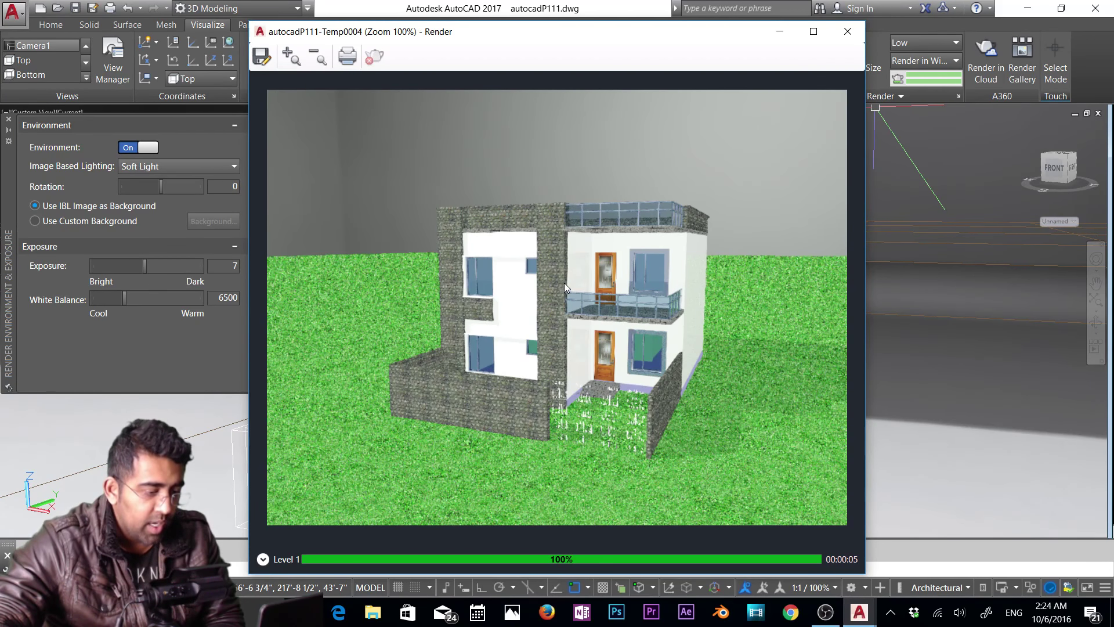
{"action": "left_click", "coordinate": [847, 33]}
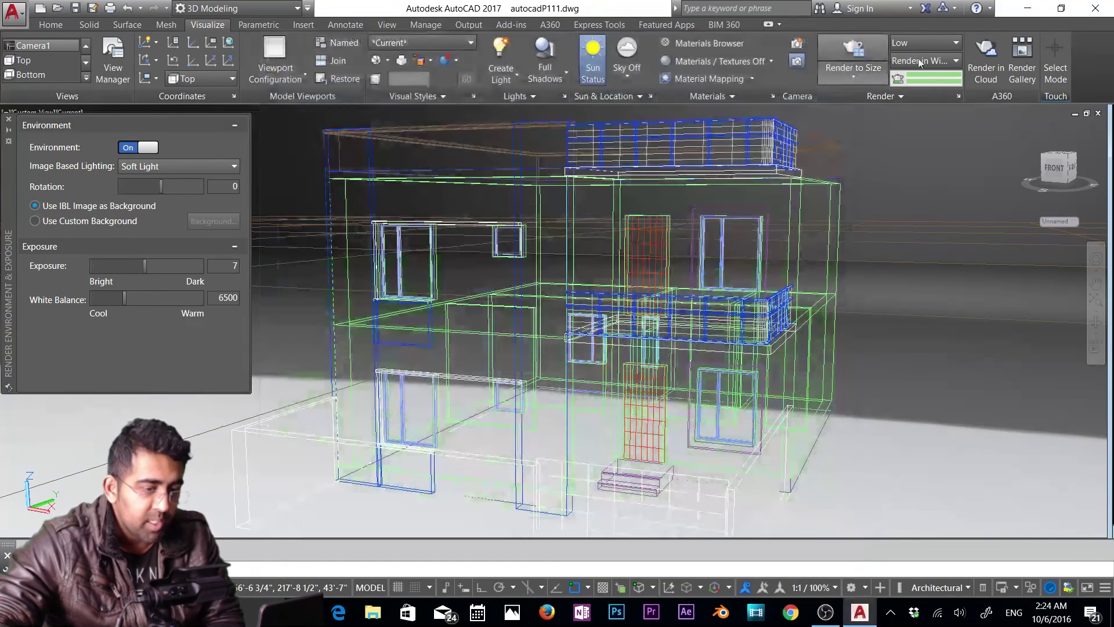
Set the render quality to Medium and close the Render Environment & Exposure palette.
{"action": "left_click", "coordinate": [939, 61]}
{"action": "left_click", "coordinate": [942, 44]}
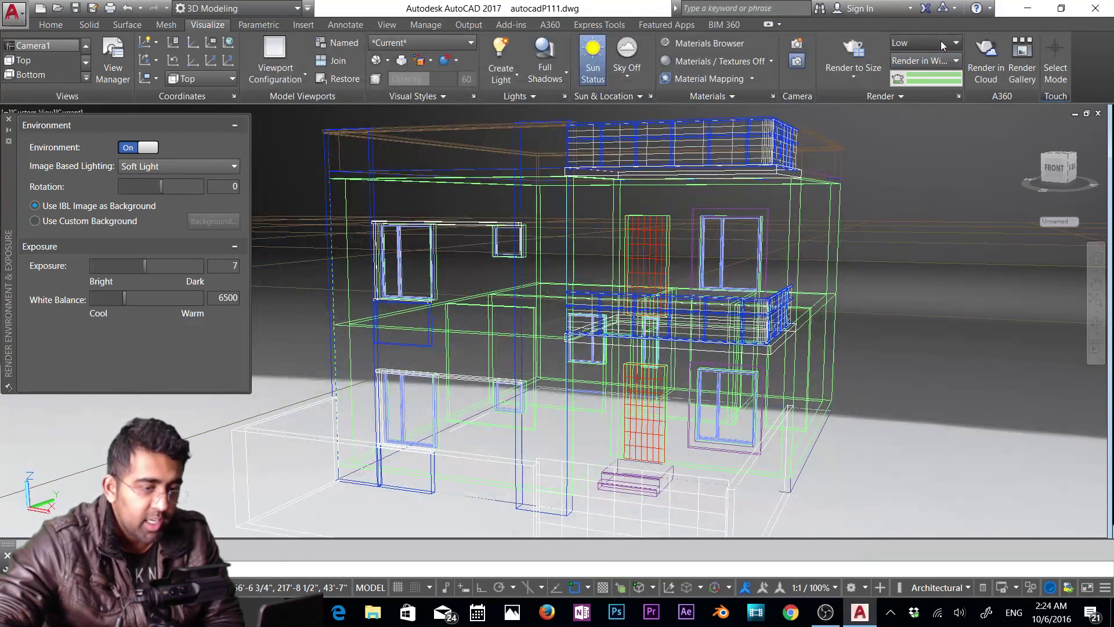
{"action": "left_click", "coordinate": [908, 73]}
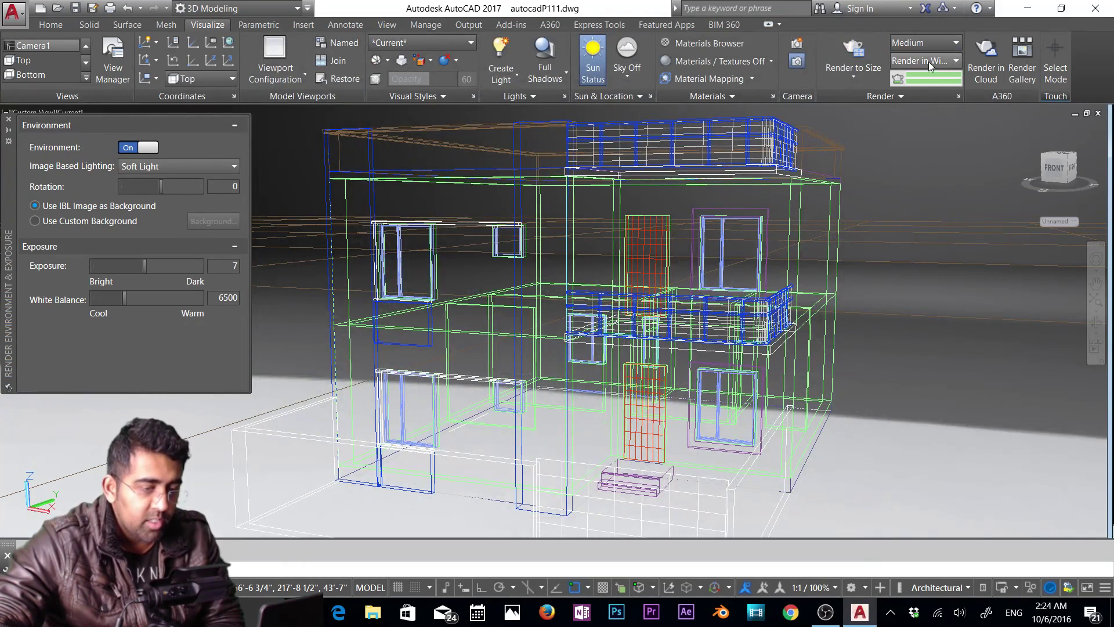
{"action": "left_click", "coordinate": [870, 77]}
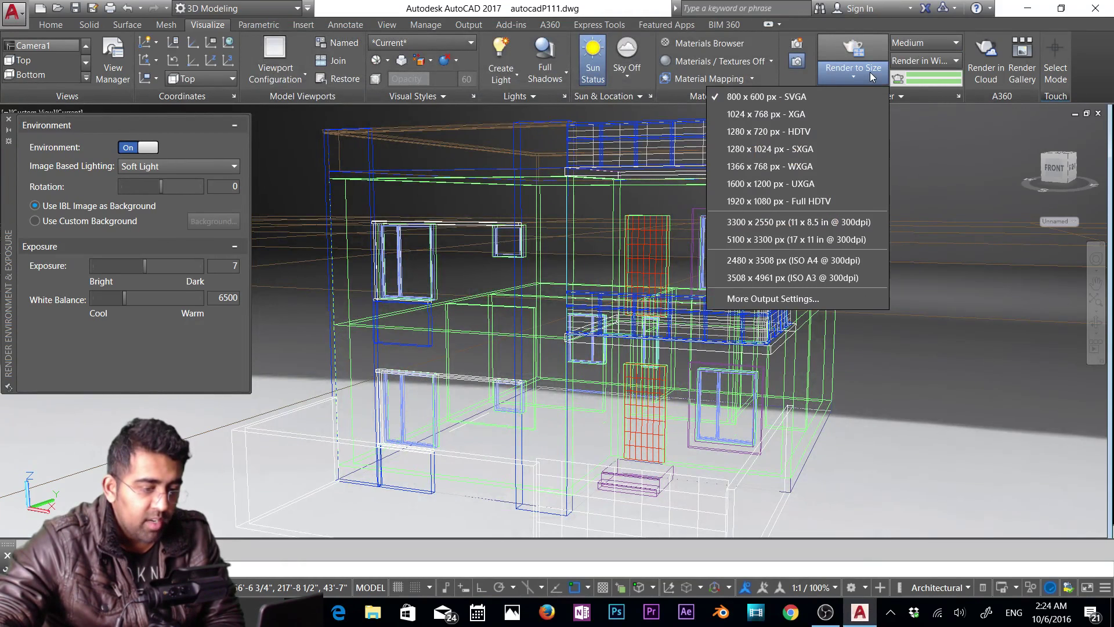
{"action": "left_click", "coordinate": [870, 78]}
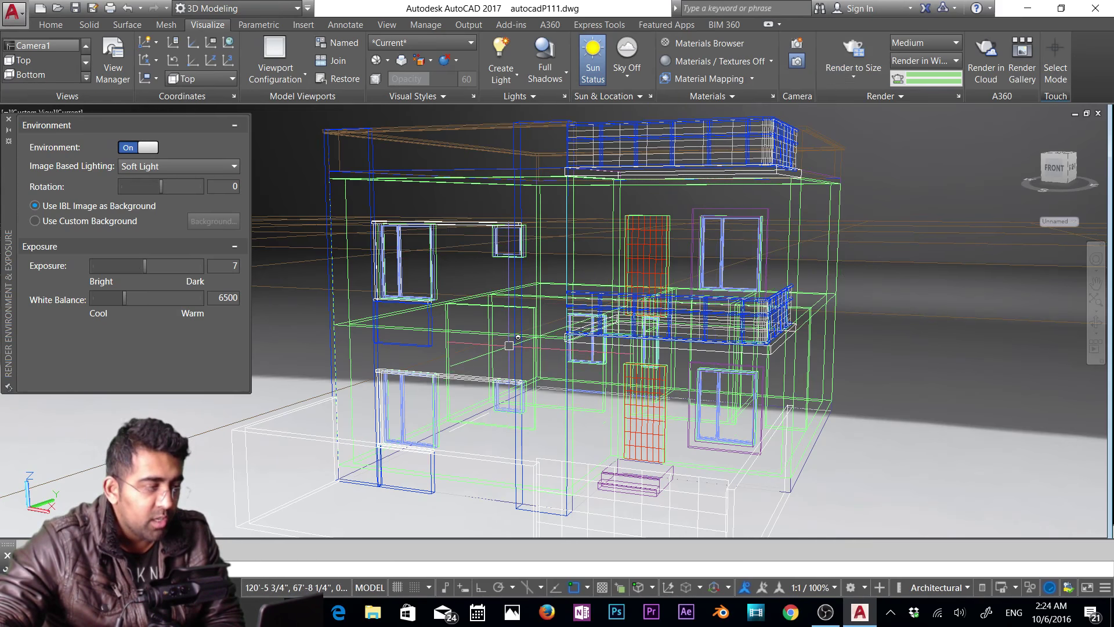
{"action": "left_click", "coordinate": [8, 119]}
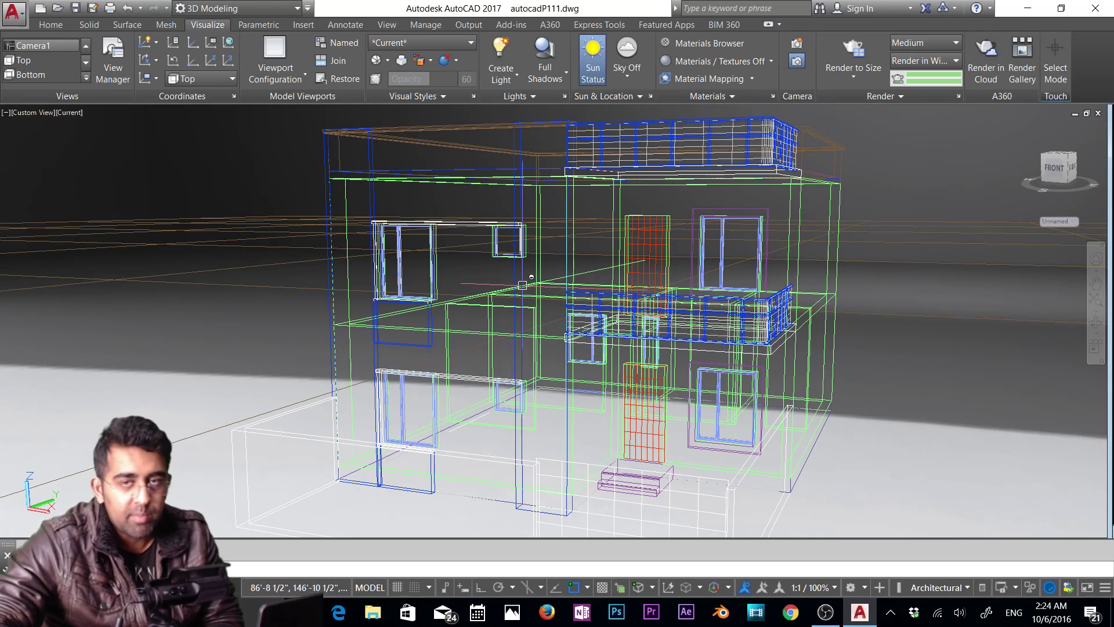
Create a point light near the inner end of the front gate, keeping its default properties.
{"action": "scroll", "coordinate": [531, 276], "scroll_direction": "down", "scroll_amount": 5}
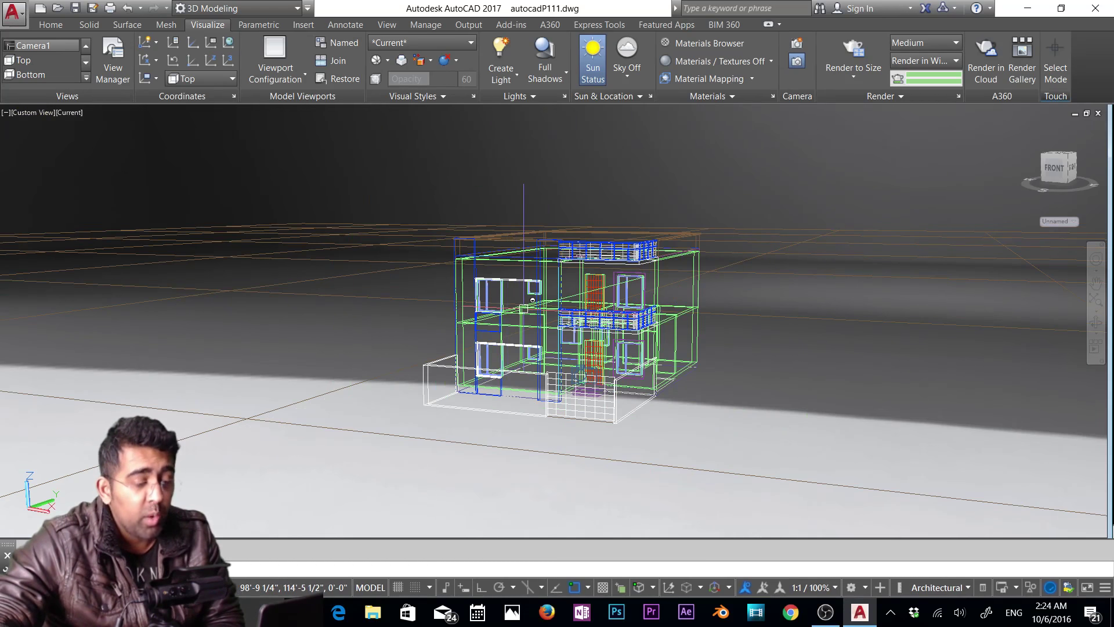
{"action": "mouse_move", "coordinate": [540, 333]}
{"action": "middle_mouse_down"}
{"action": "mouse_move", "coordinate": [576, 363]}
{"action": "mouse_move", "coordinate": [539, 319]}
{"action": "middle_mouse_up"}
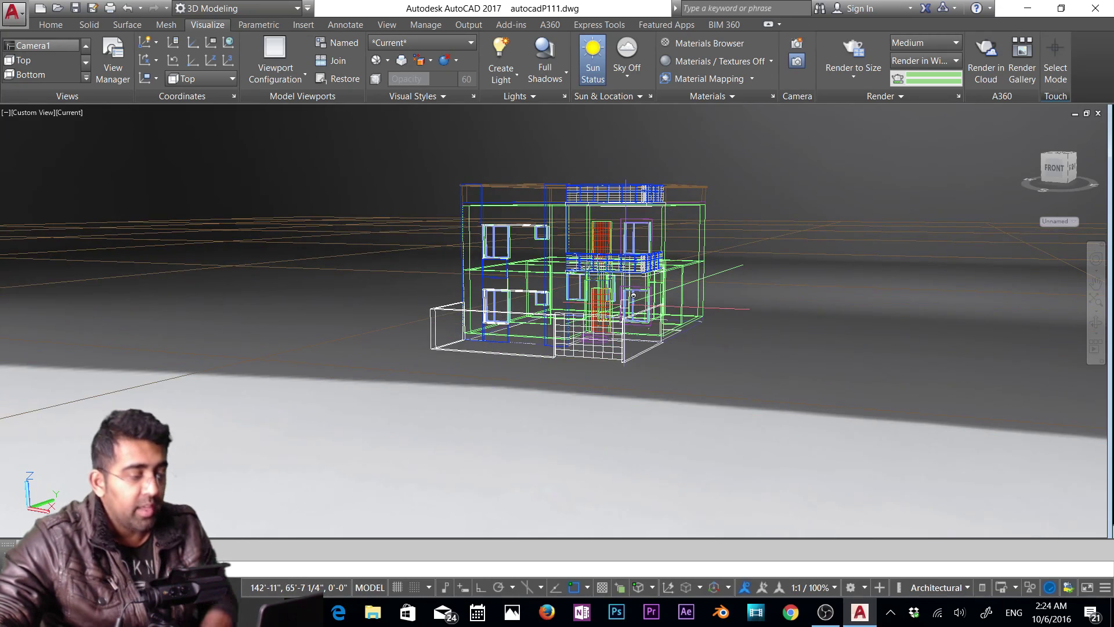
{"action": "left_click", "coordinate": [509, 79]}
{"action": "left_click", "coordinate": [509, 80]}
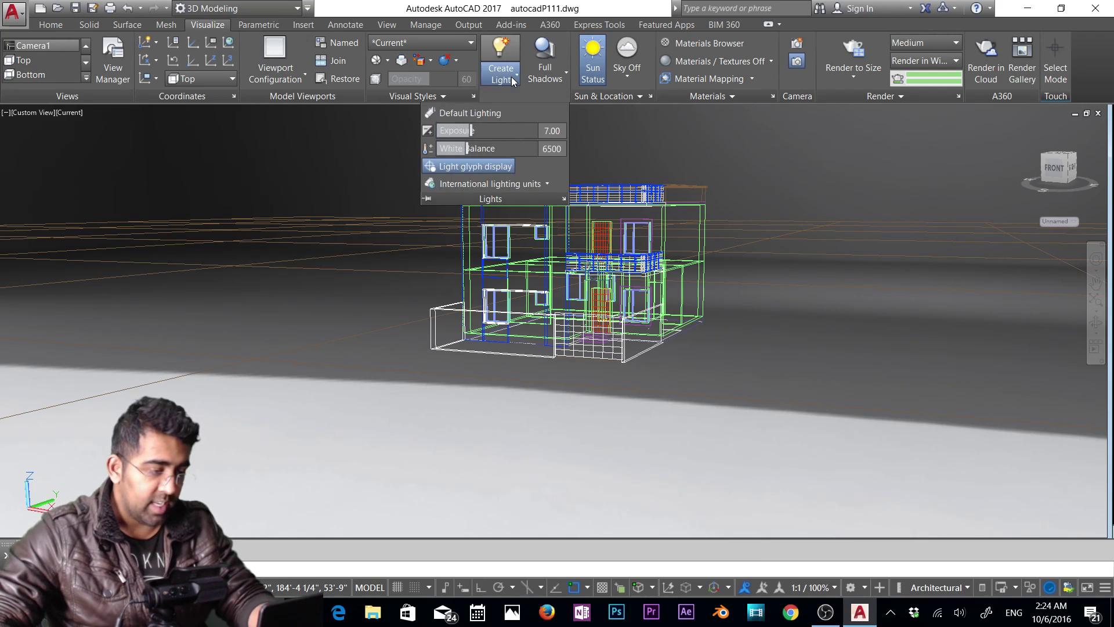
{"action": "left_click", "coordinate": [508, 84]}
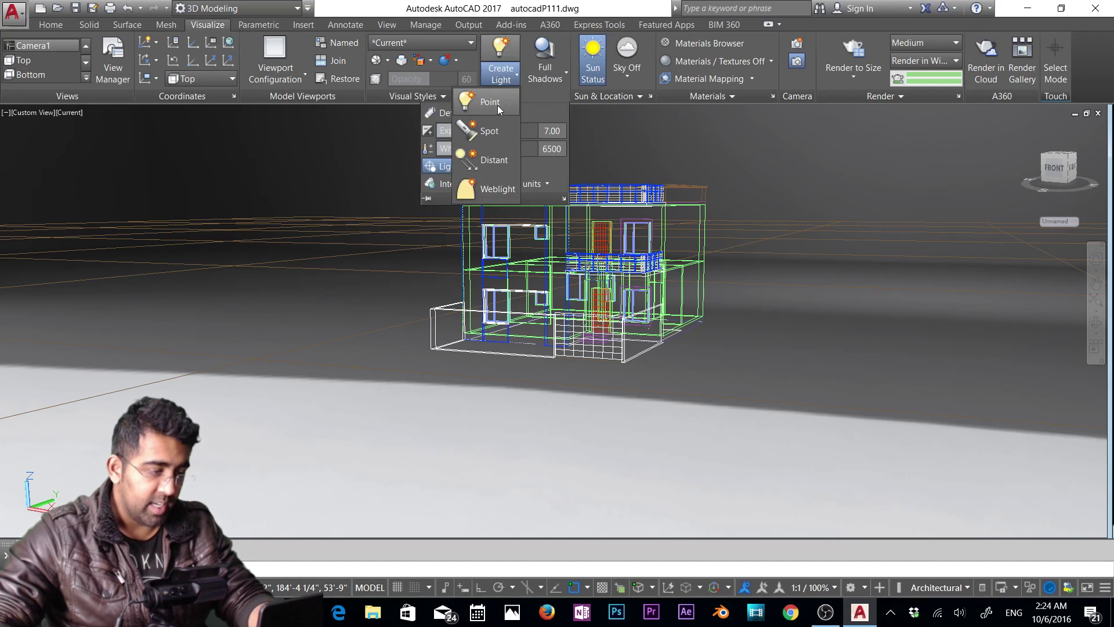
{"action": "left_click", "coordinate": [492, 95]}
{"action": "left_click", "coordinate": [571, 319]}
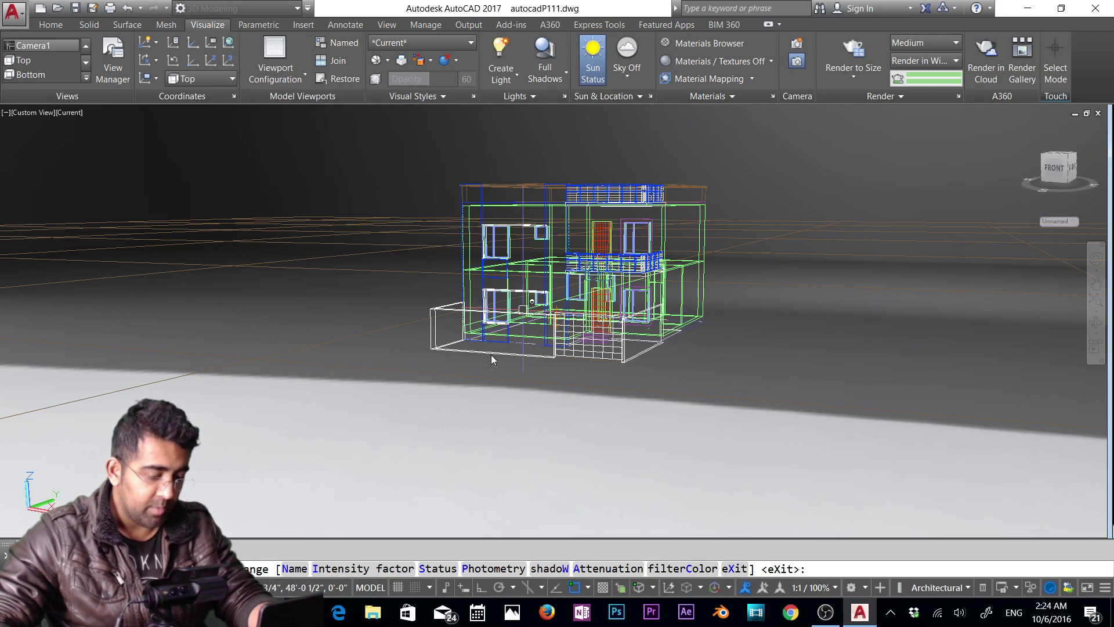
{"action": "key", "text": "Return"}
{"action": "key", "text": "Return"}
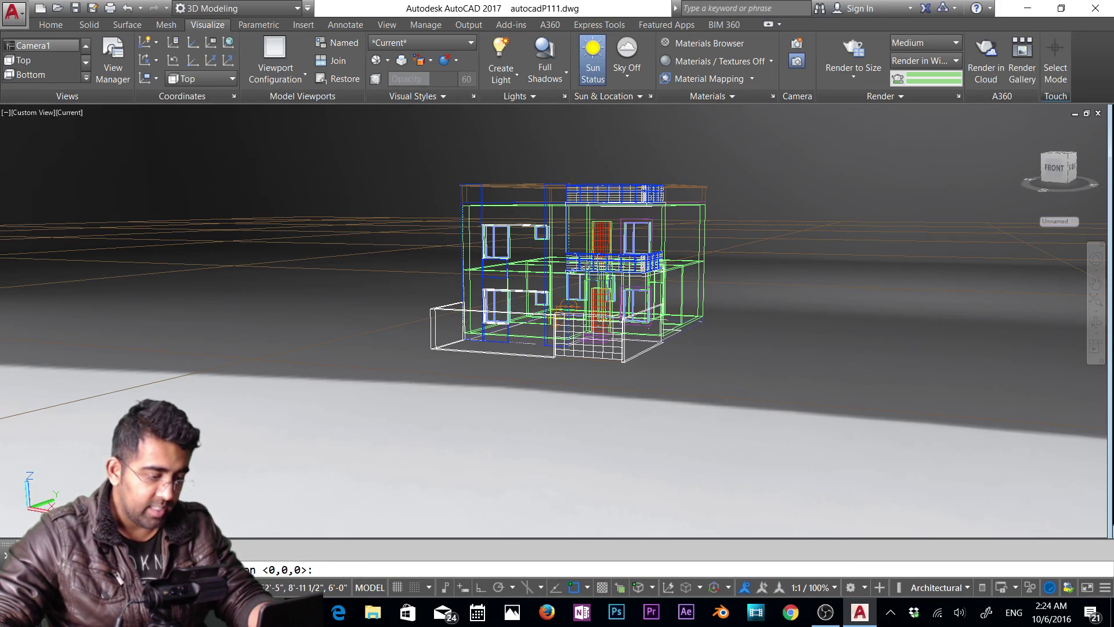
{"action": "left_click", "coordinate": [562, 305]}
{"action": "key", "text": "Escape"}
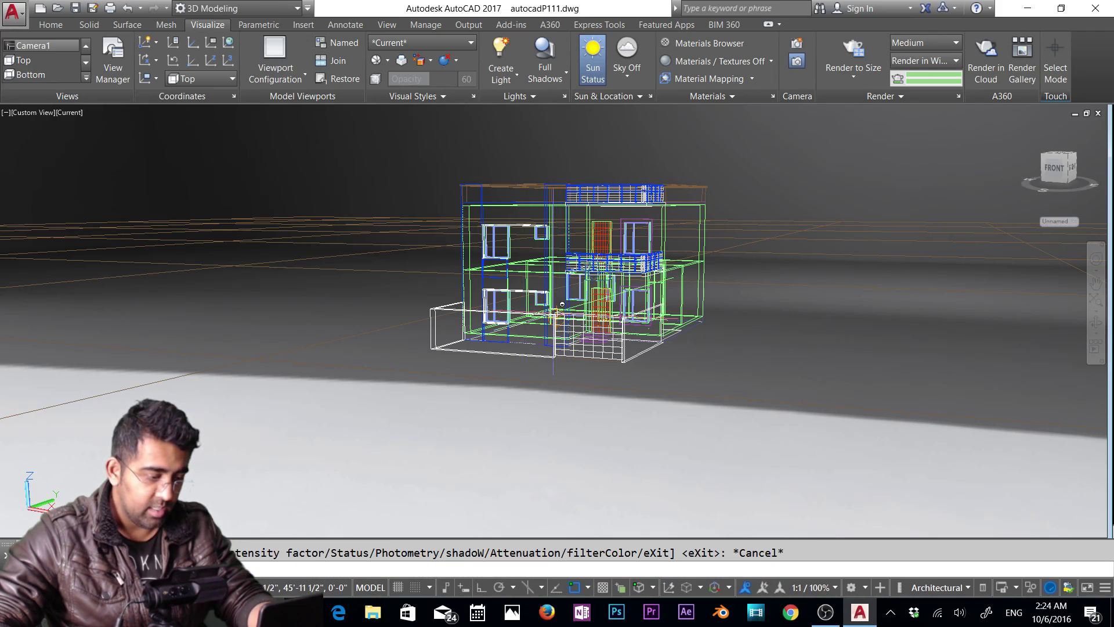
Delete the point light at the inner end of the front gate, keeping the gate and the house walls.
{"action": "scroll", "coordinate": [562, 304], "scroll_direction": "up", "scroll_amount": 5}
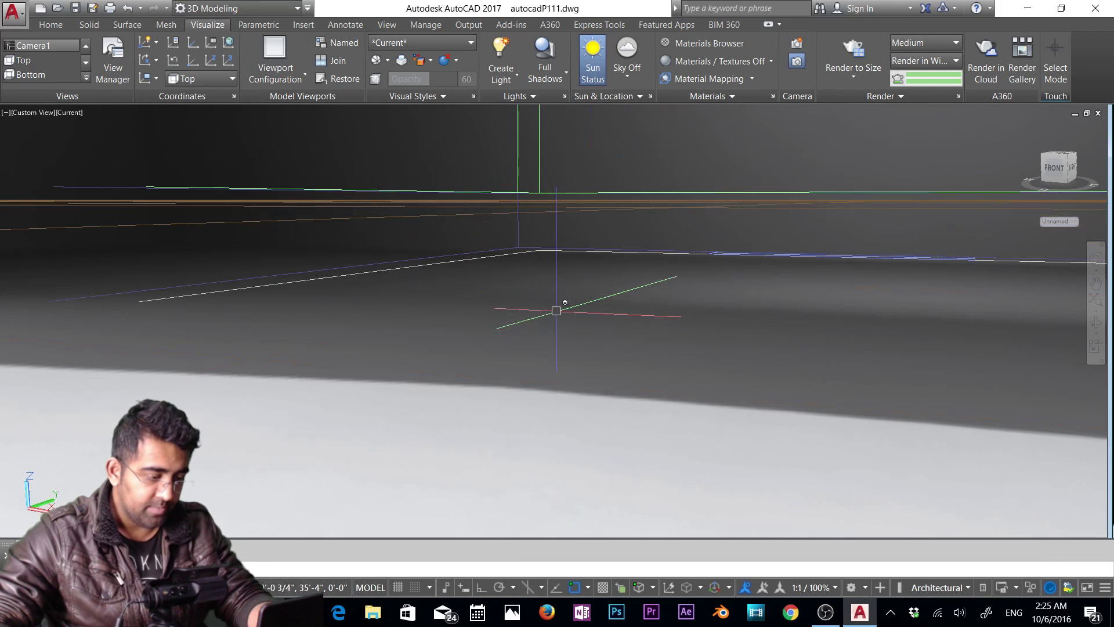
{"action": "scroll", "coordinate": [556, 310], "scroll_direction": "down", "scroll_amount": 5}
{"action": "left_click", "coordinate": [562, 309]}
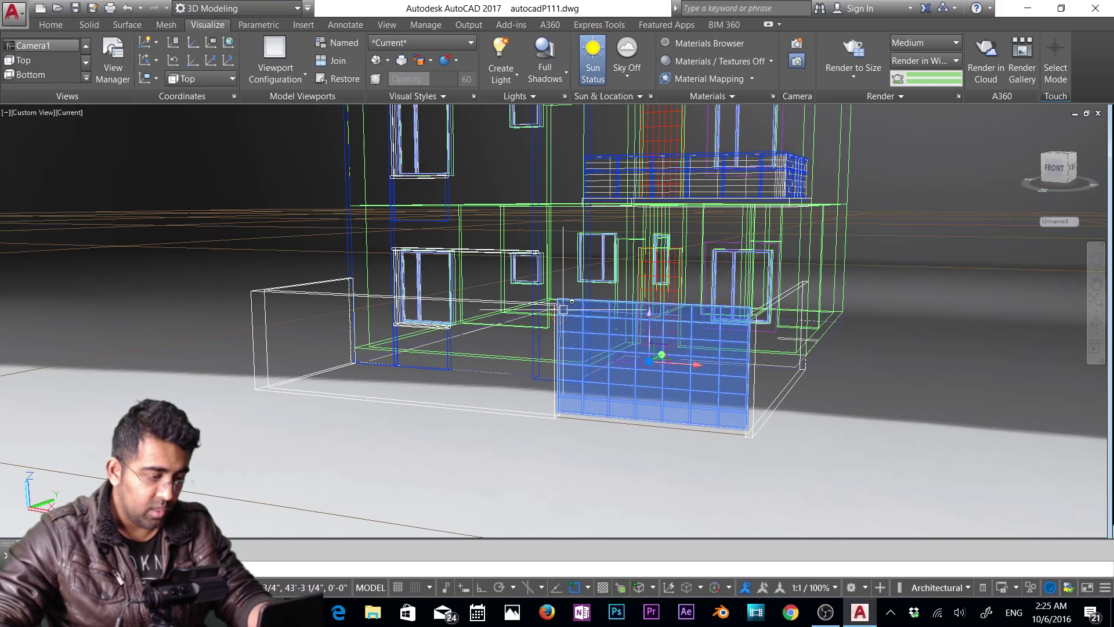
{"action": "key", "text": "Delete"}
{"action": "middle_click_drag", "start_coordinate": [558, 317], "coordinate": [730, 400], "text": "shift"}
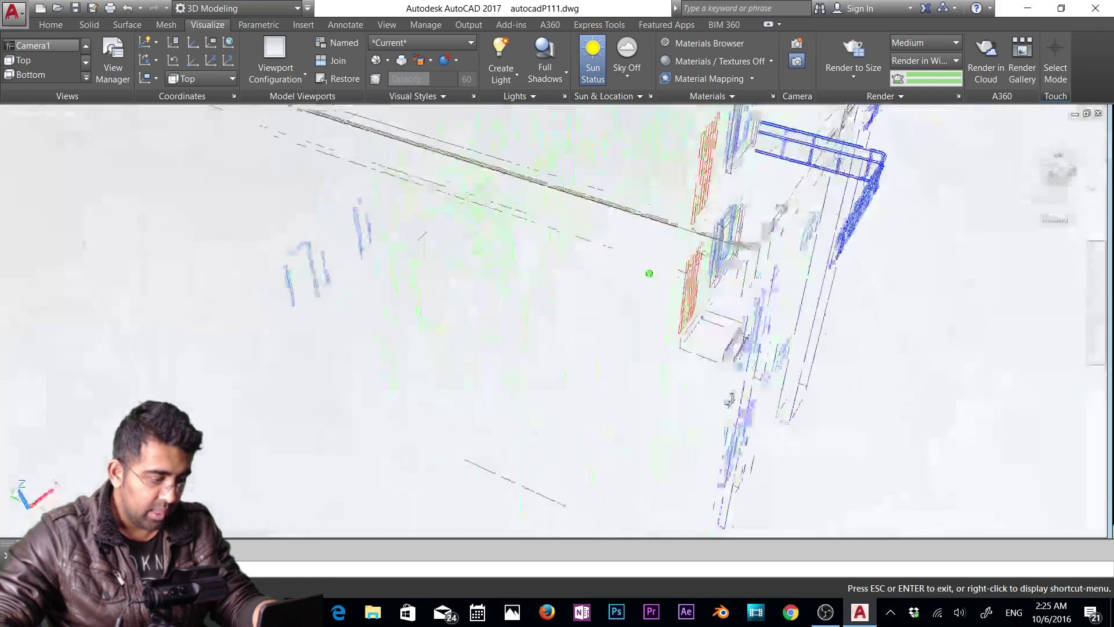
{"action": "middle_click_drag", "start_coordinate": [649, 273], "coordinate": [653, 273], "text": "shift"}
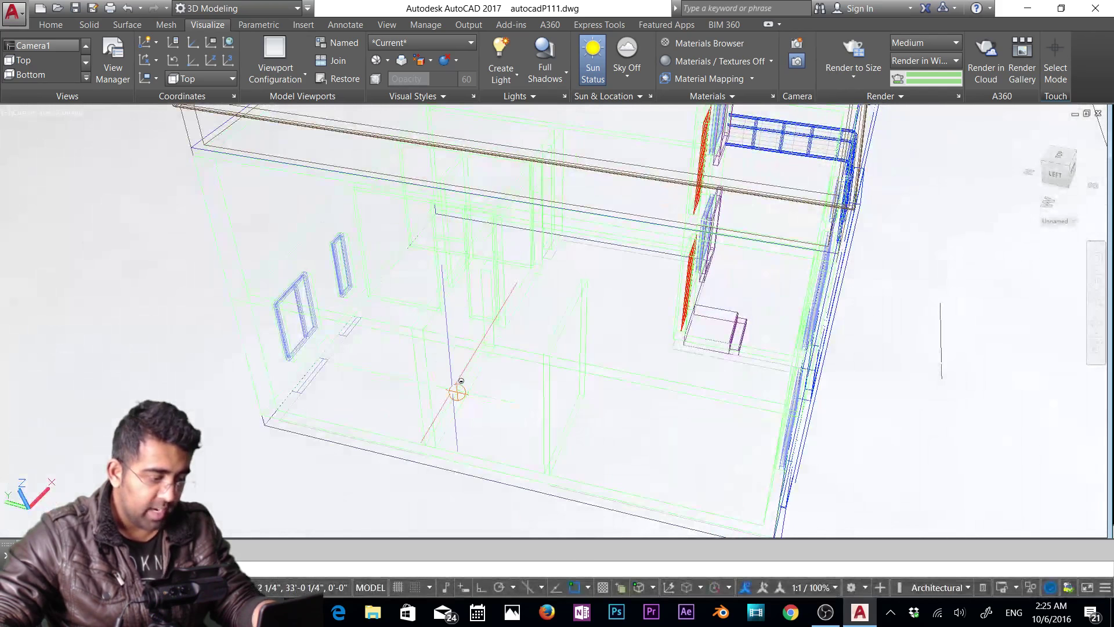
{"action": "left_click", "coordinate": [452, 389]}
{"action": "key", "text": "Escape"}
{"action": "scroll", "coordinate": [456, 392], "scroll_direction": "up", "scroll_amount": 2}
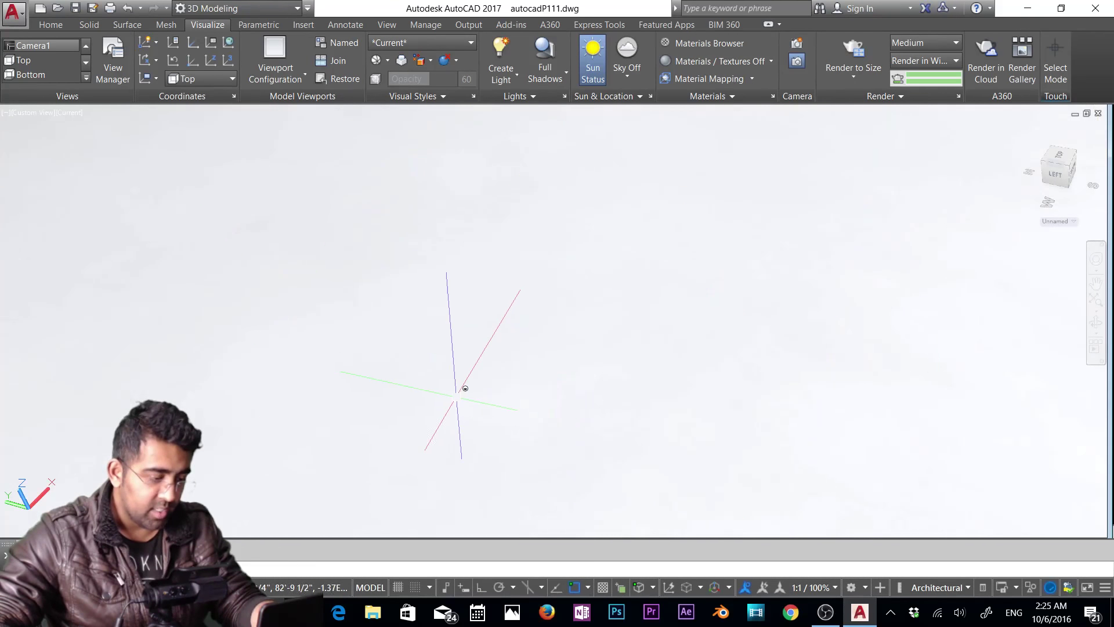
{"action": "scroll", "coordinate": [464, 387], "scroll_direction": "down", "scroll_amount": 2}
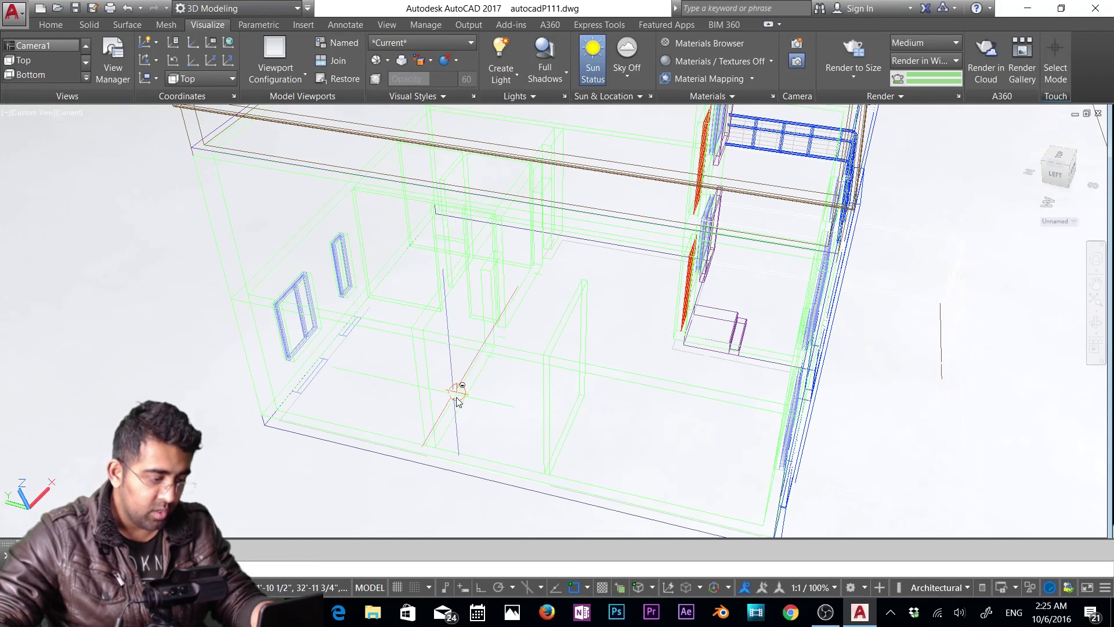
{"action": "left_click", "coordinate": [463, 389]}
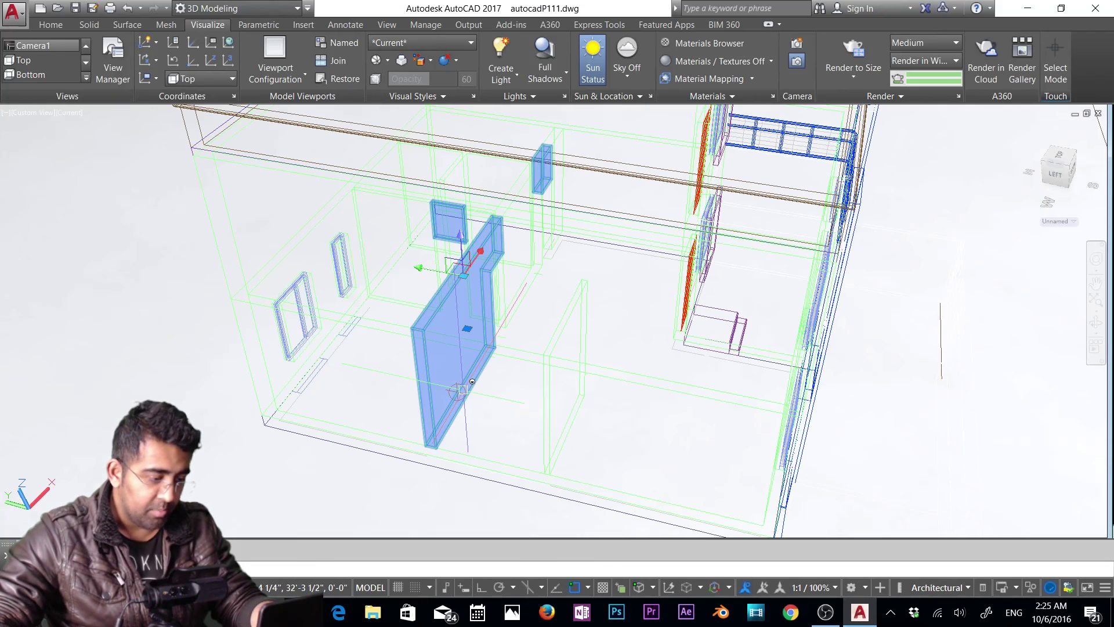
{"action": "key", "text": "Delete"}
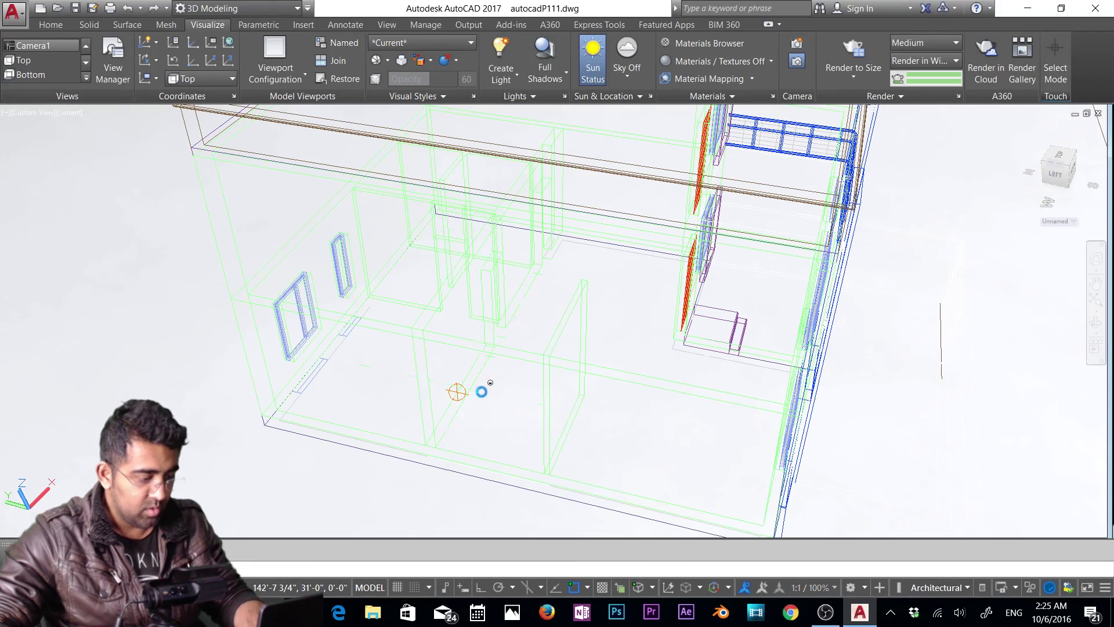
{"action": "scroll", "coordinate": [482, 391], "scroll_direction": "down", "scroll_amount": 5}
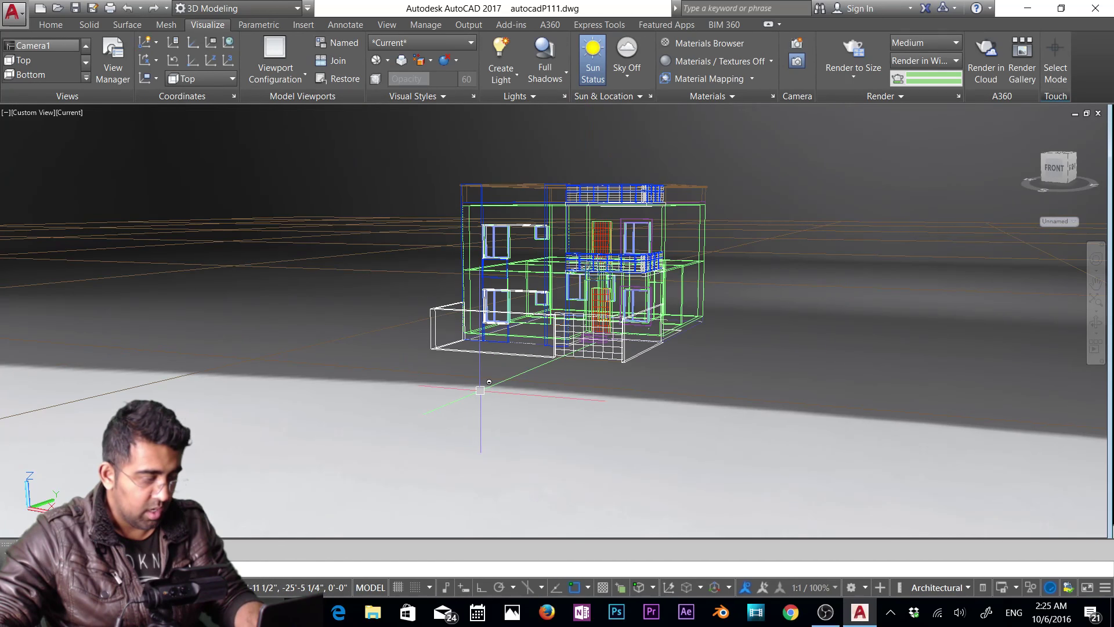
Create a point light at the outer front corner of the boundary wall, keeping its default properties.
{"action": "left_click", "coordinate": [503, 75]}
{"action": "left_click", "coordinate": [505, 75]}
{"action": "left_click", "coordinate": [507, 52]}
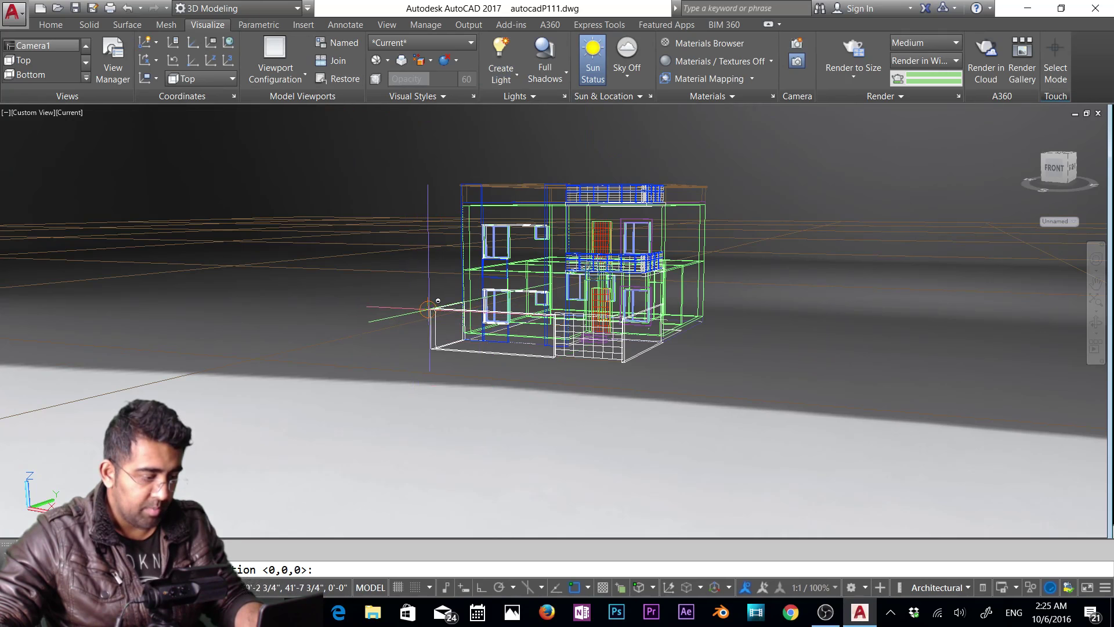
{"action": "left_click", "coordinate": [438, 337]}
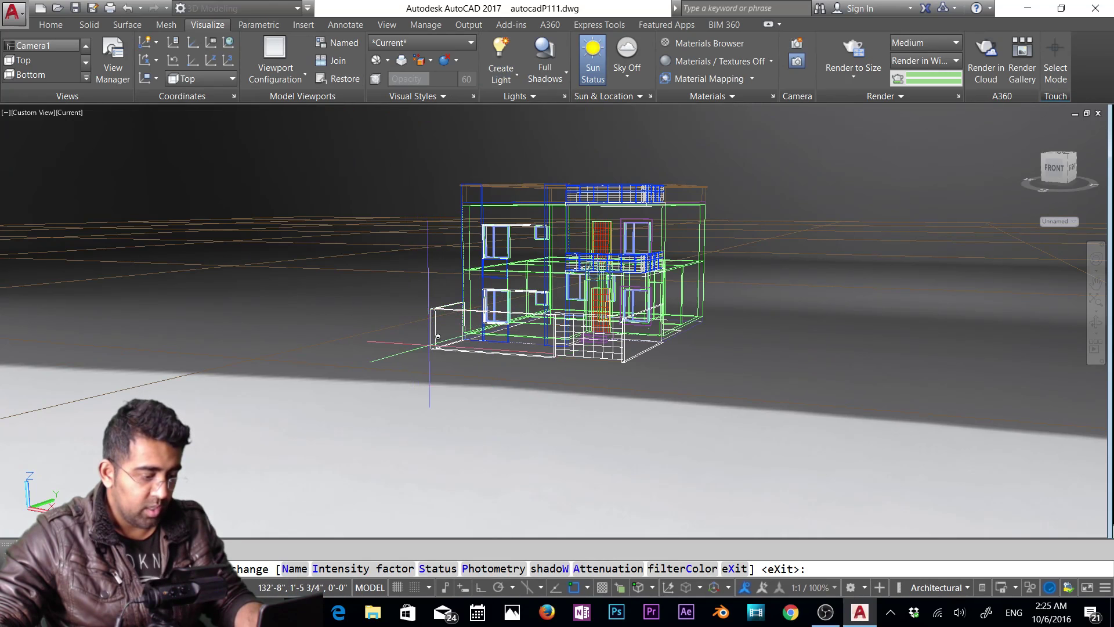
{"action": "key", "text": "Return"}
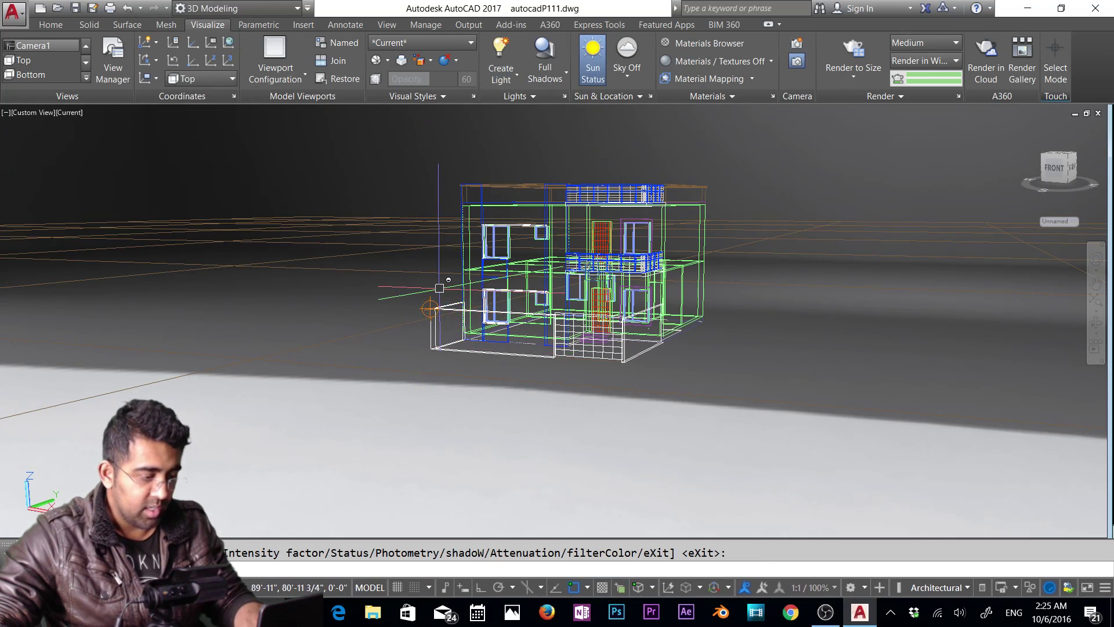
Examine the general, photometric, geometry and attenuation properties of the point light at the boundary wall corner.
{"action": "scroll", "coordinate": [439, 288], "scroll_direction": "up", "scroll_amount": 5}
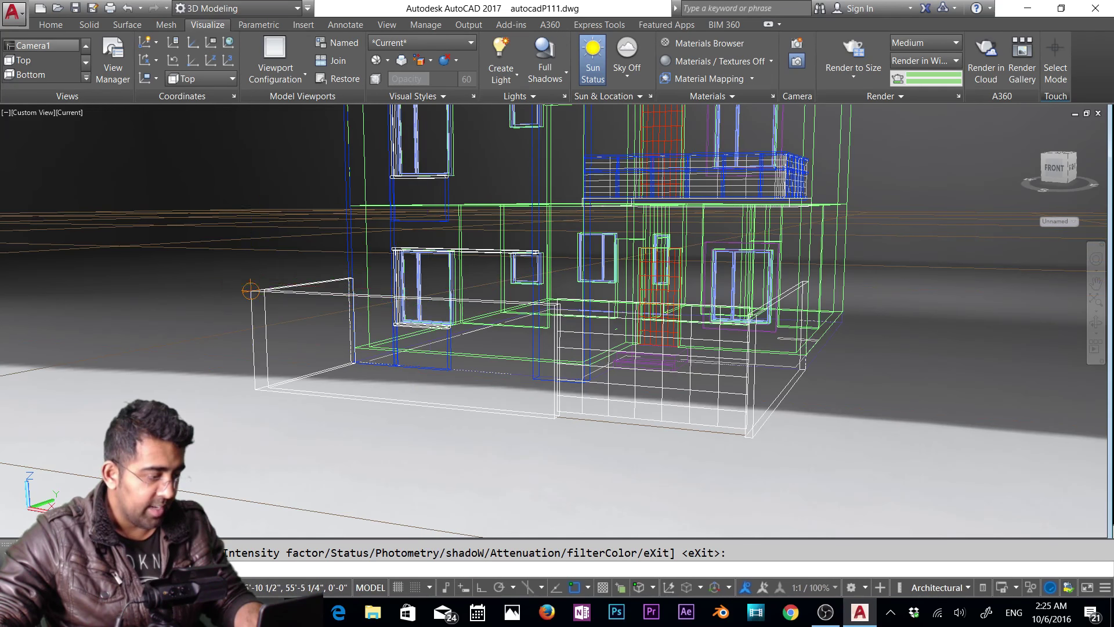
{"action": "left_click", "coordinate": [251, 290]}
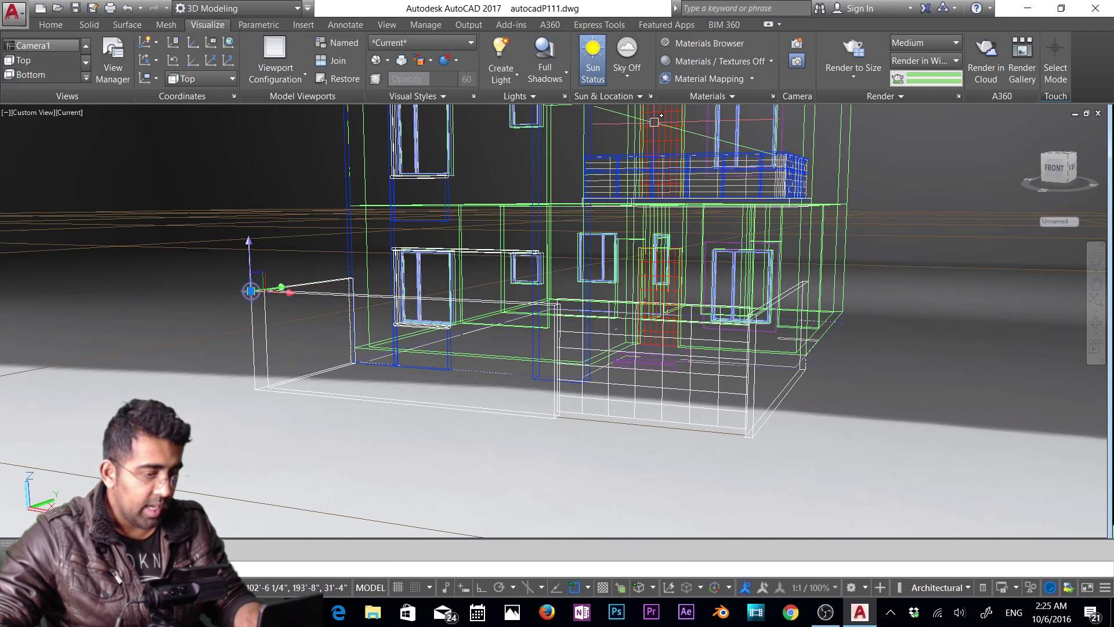
{"action": "key", "text": "Escape"}
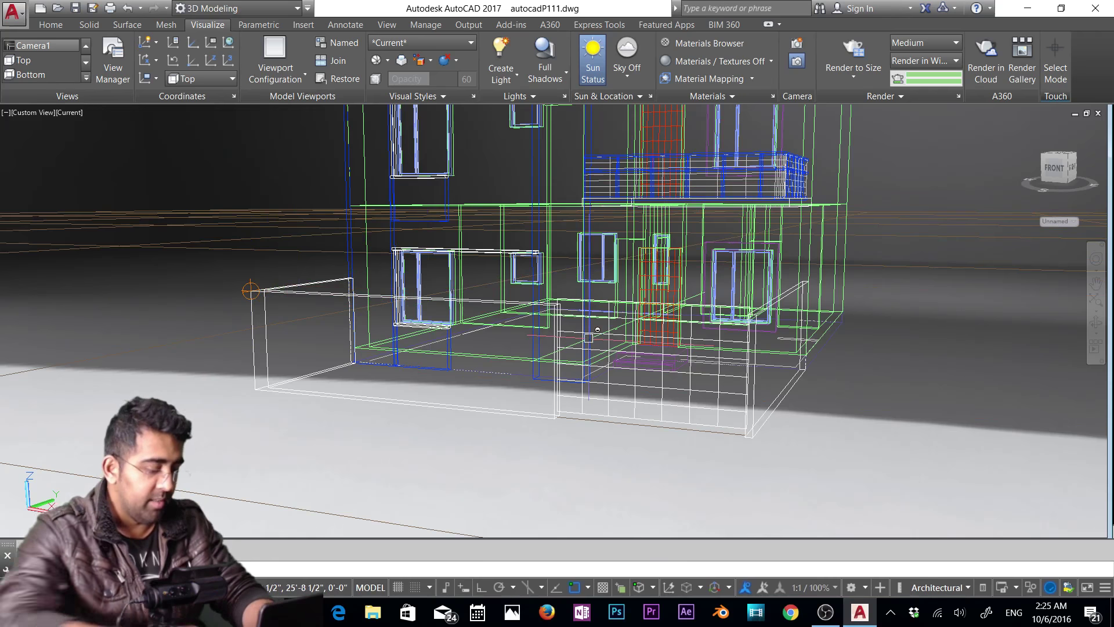
{"action": "type", "text": "pro"}
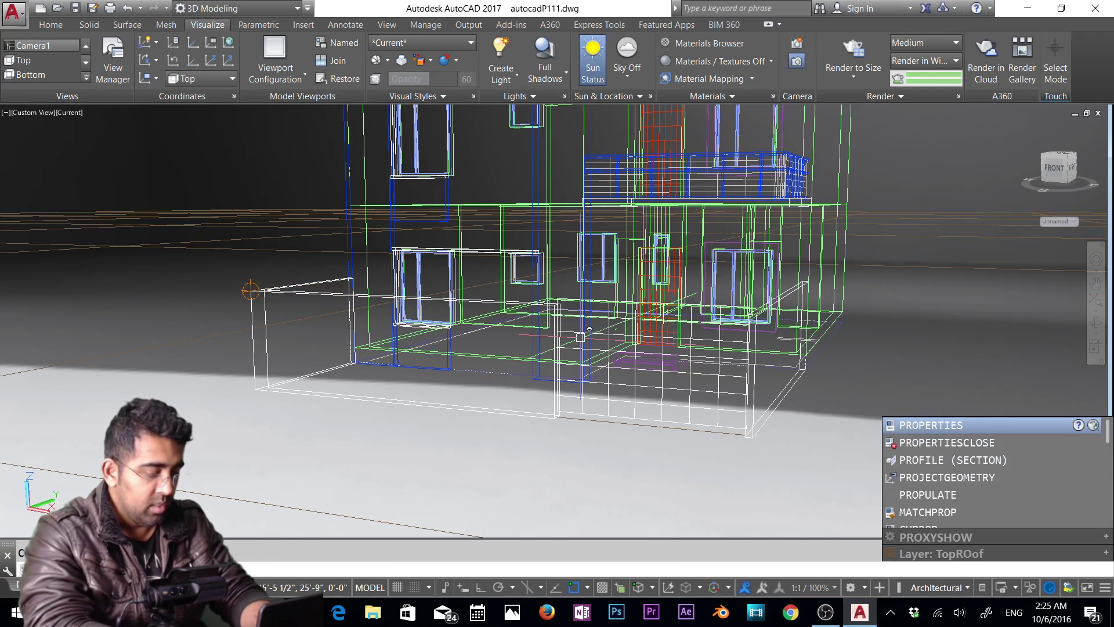
{"action": "type", "text": "p"}
{"action": "key", "text": "Return"}
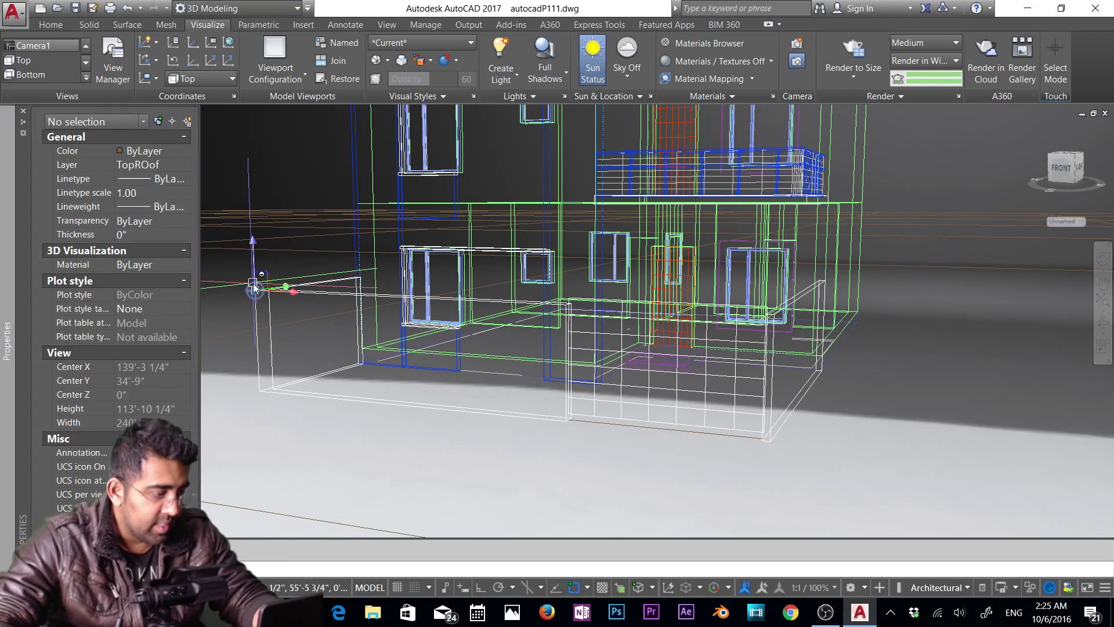
{"action": "left_click", "coordinate": [254, 287]}
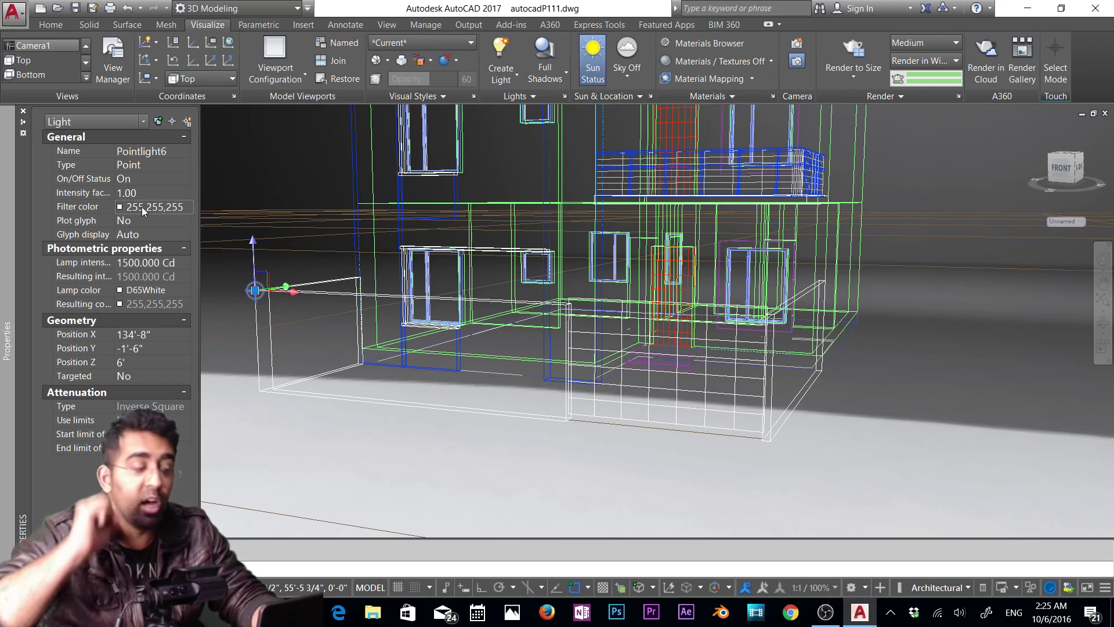
{"action": "left_click", "coordinate": [143, 210]}
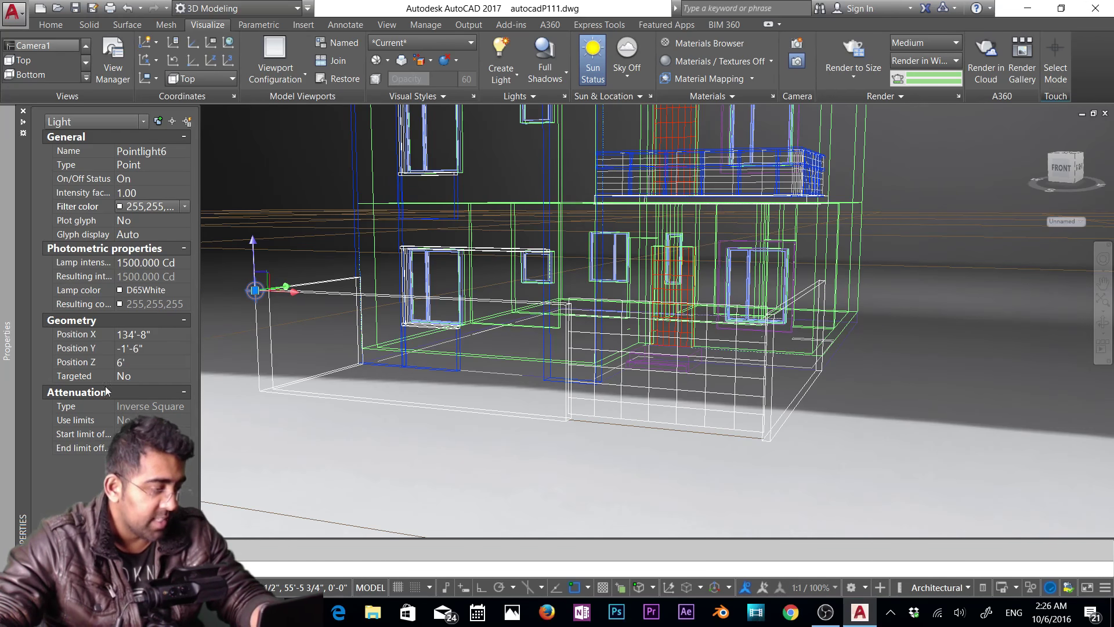
{"action": "left_click", "coordinate": [128, 122]}
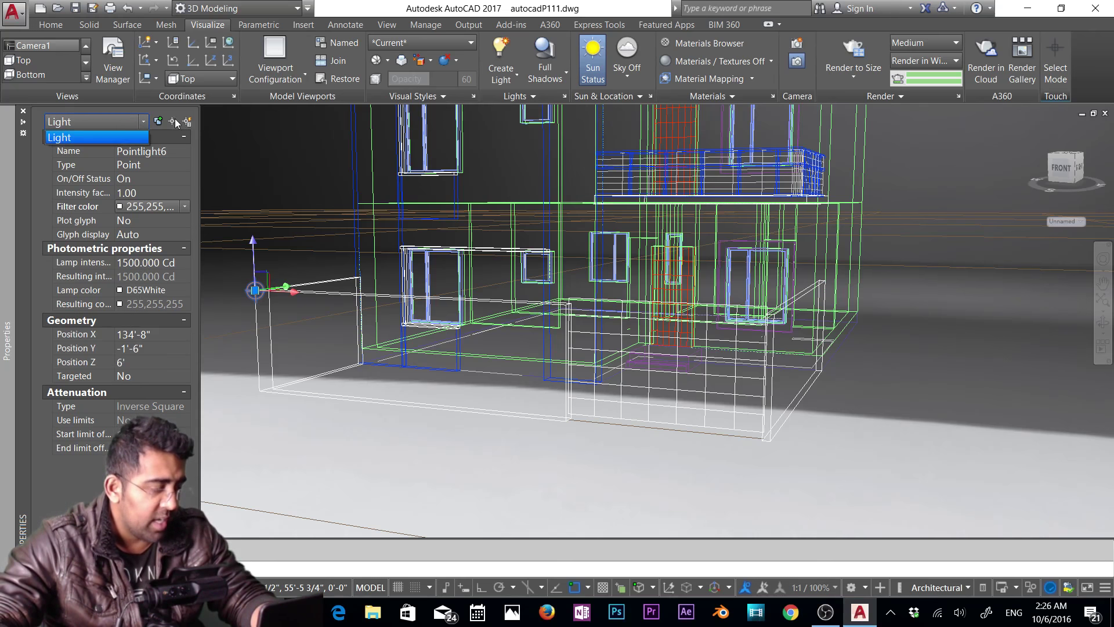
{"action": "left_click", "coordinate": [38, 195]}
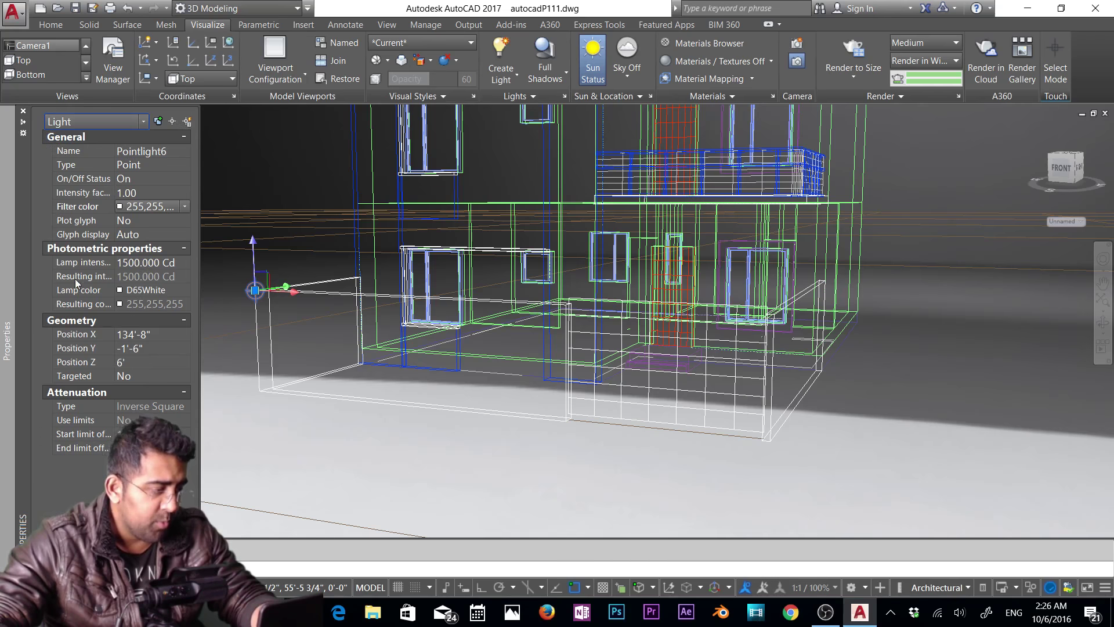
Close the Properties palette and delete the point light at the boundary wall corner.
{"action": "left_click", "coordinate": [24, 112]}
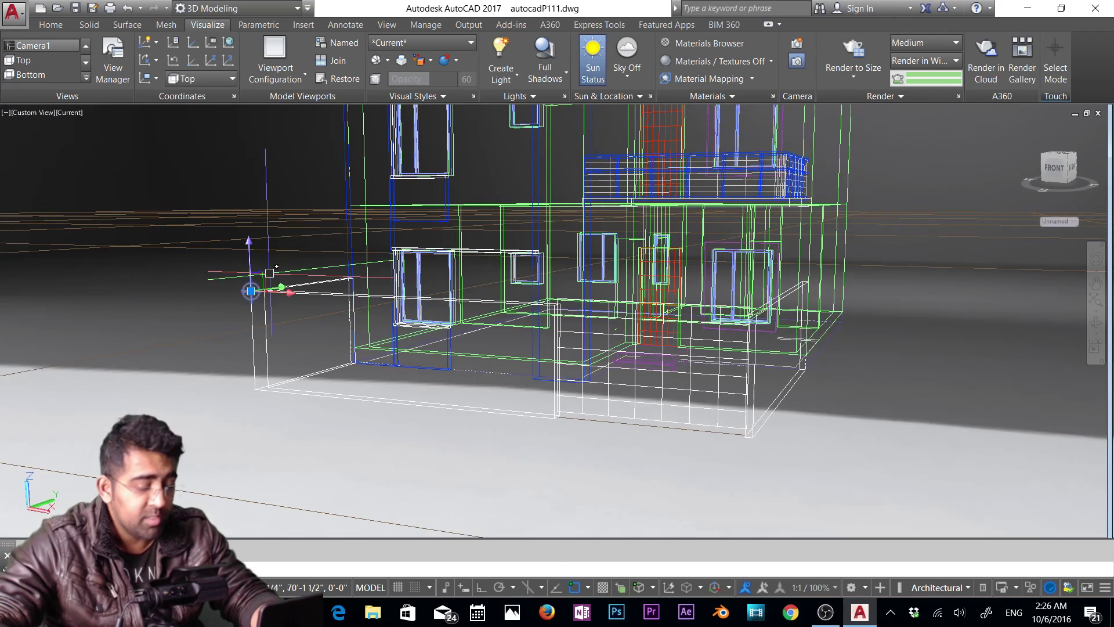
{"action": "left_click", "coordinate": [250, 291]}
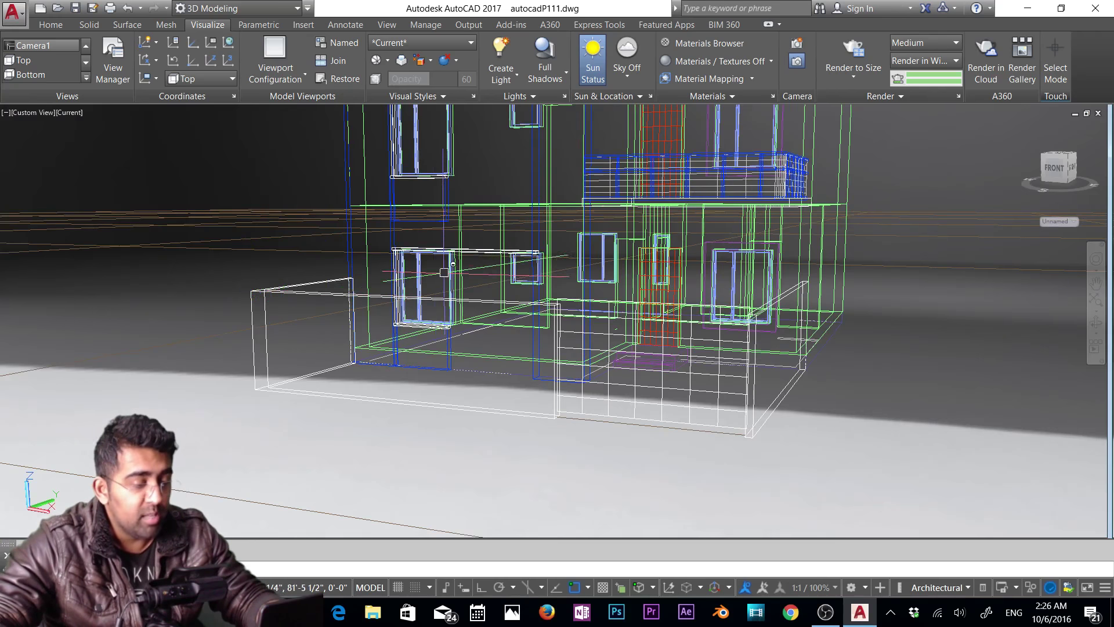
Draw a spline loop on the ground around the whole house, ending it at its own start point.
{"action": "scroll", "coordinate": [548, 241], "scroll_direction": "down", "scroll_amount": 5}
{"action": "middle_click_drag", "start_coordinate": [549, 241], "coordinate": [557, 325], "text": "shift"}
{"action": "scroll", "coordinate": [545, 318], "scroll_direction": "down", "scroll_amount": 3}
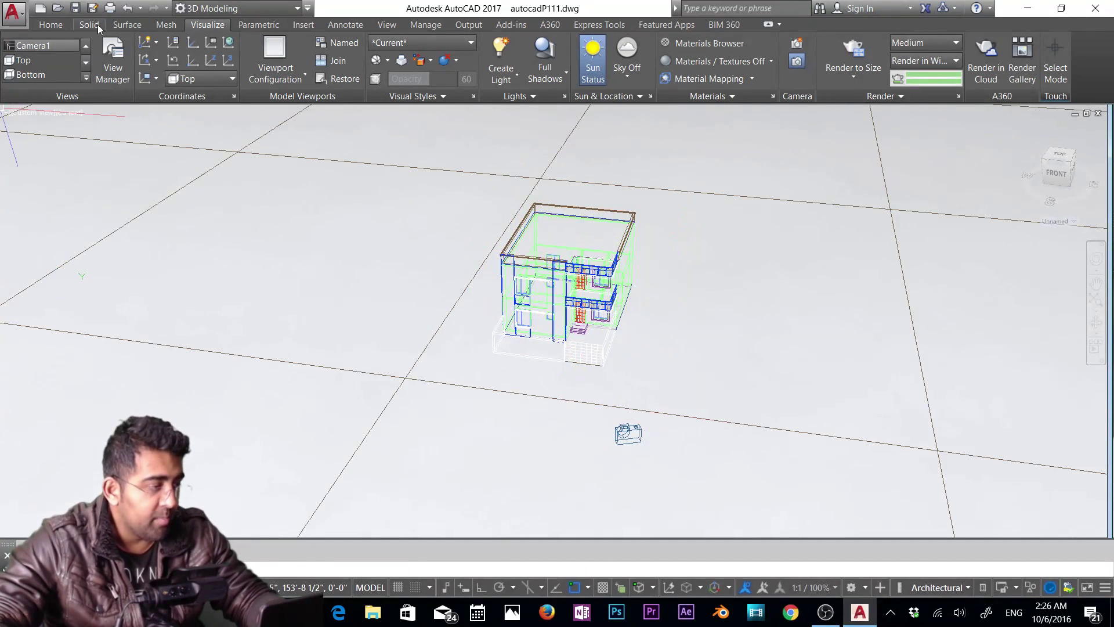
{"action": "left_click", "coordinate": [51, 25]}
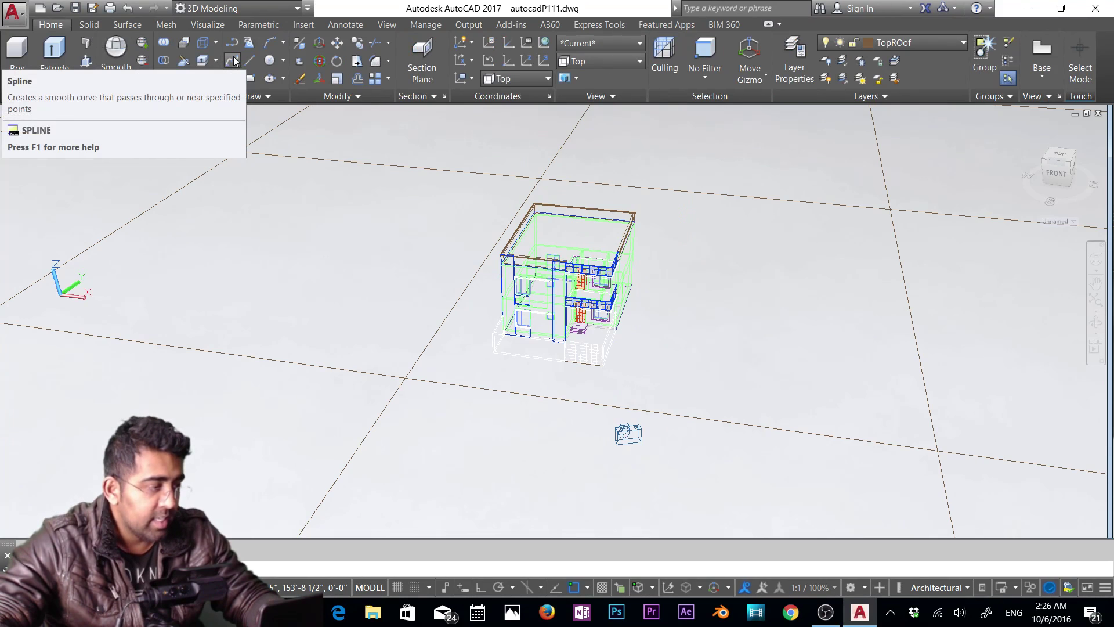
{"action": "left_click", "coordinate": [233, 61]}
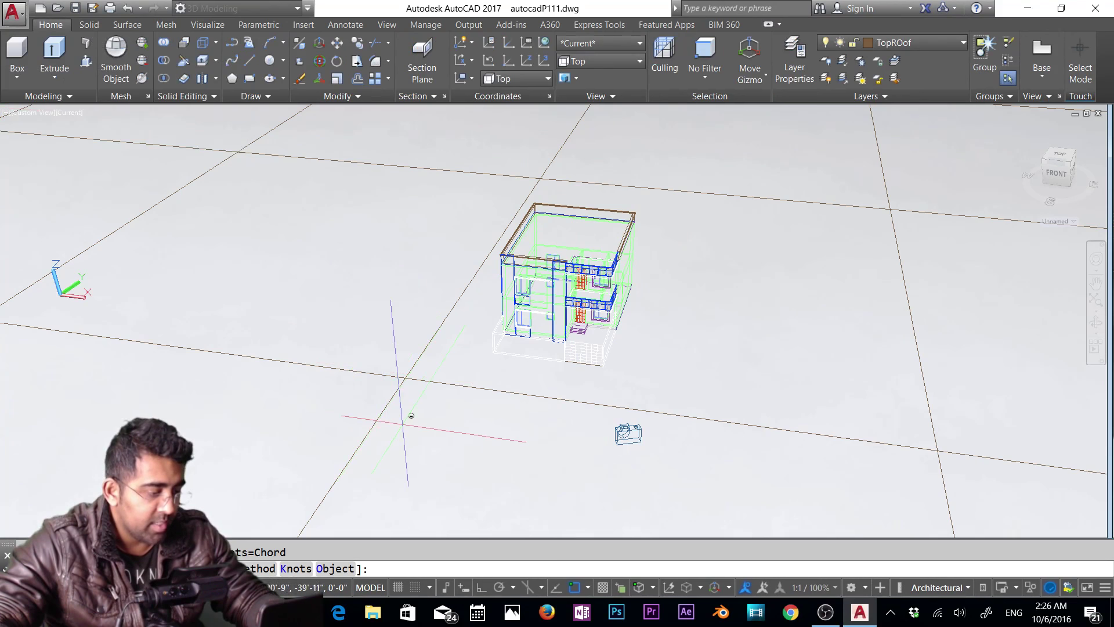
{"action": "left_click", "coordinate": [408, 419]}
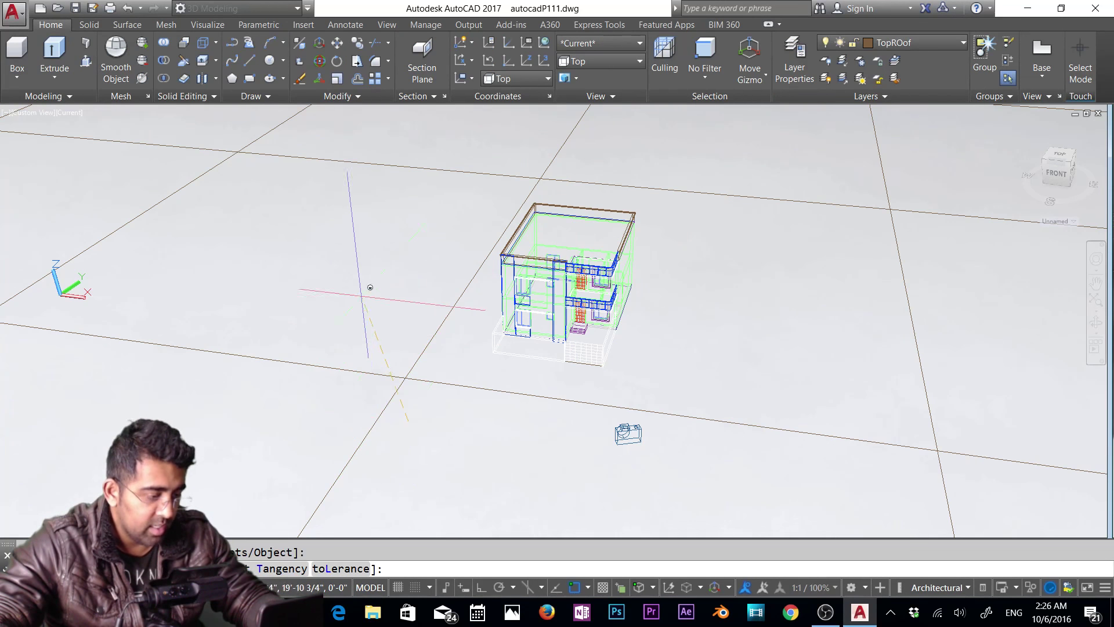
{"action": "left_click", "coordinate": [367, 281]}
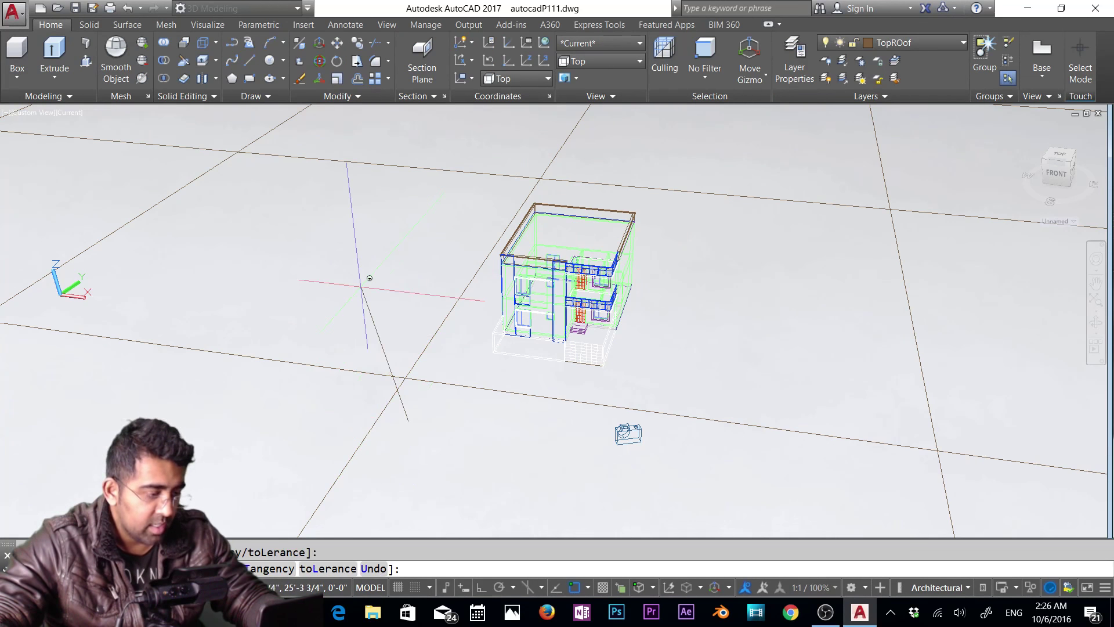
{"action": "left_click", "coordinate": [473, 174]}
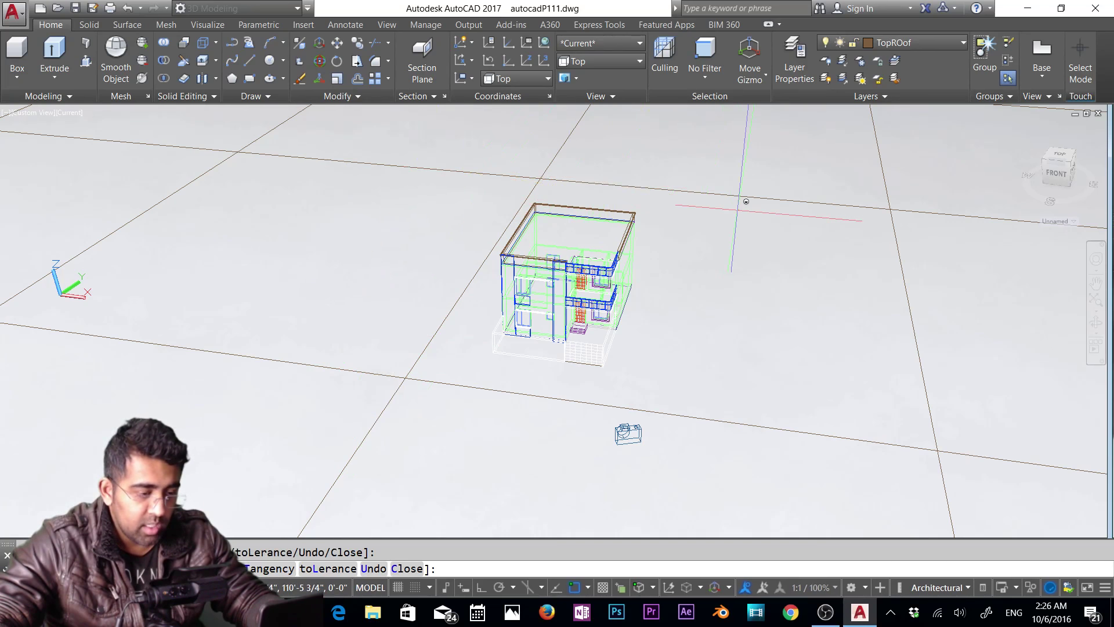
{"action": "left_click", "coordinate": [738, 210]}
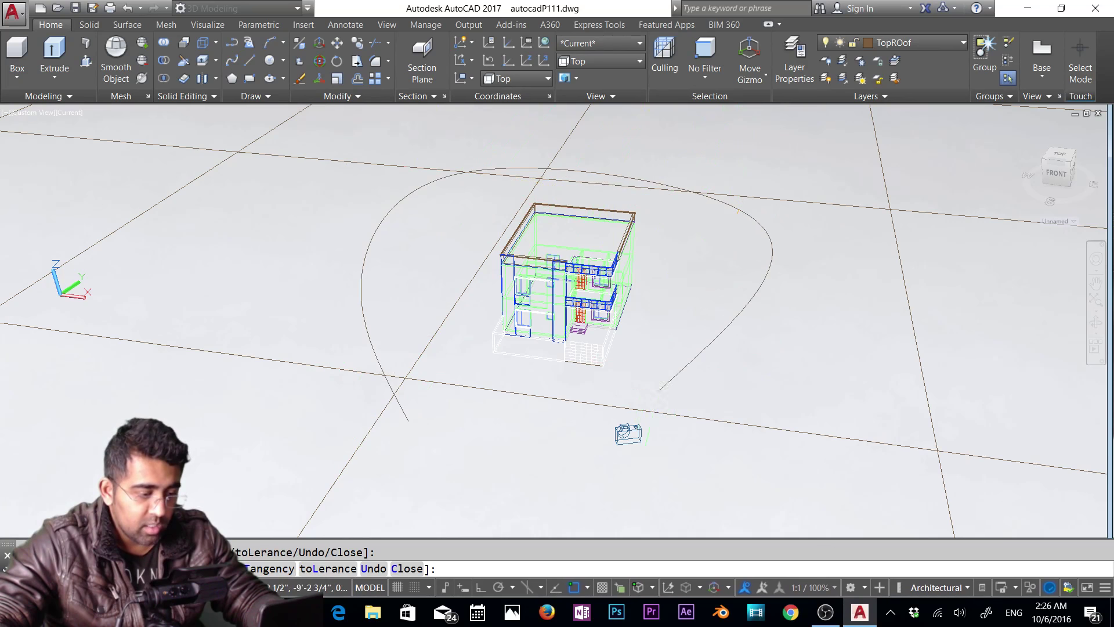
{"action": "left_click", "coordinate": [656, 390]}
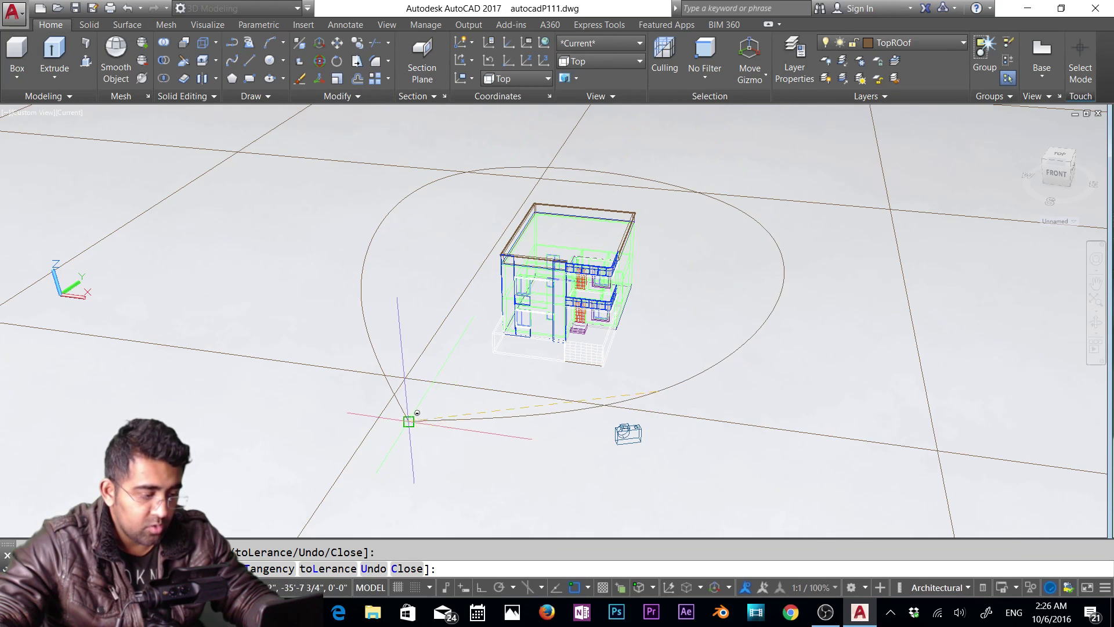
{"action": "left_click", "coordinate": [409, 421]}
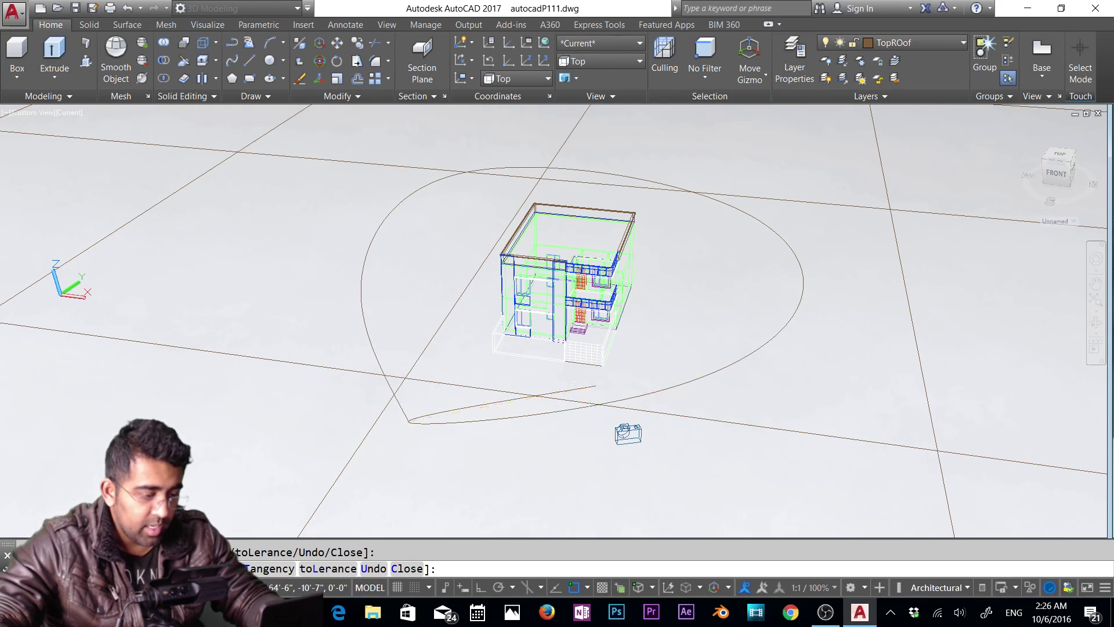
{"action": "left_click", "coordinate": [662, 396]}
{"action": "key", "text": "Return"}
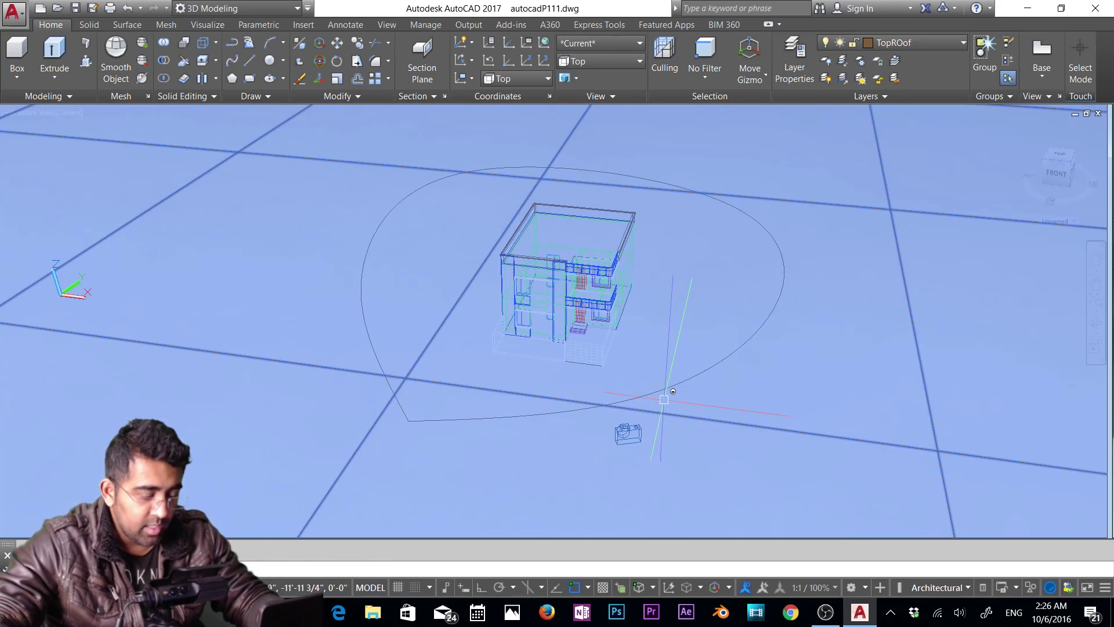
{"action": "key", "text": "F1"}
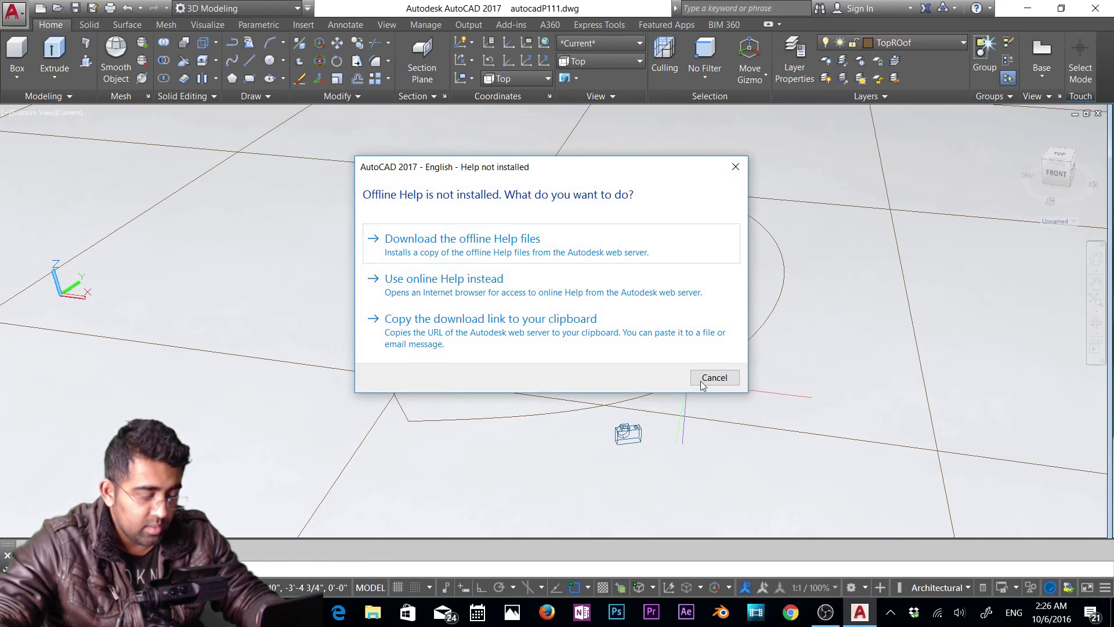
{"action": "left_click", "coordinate": [703, 379]}
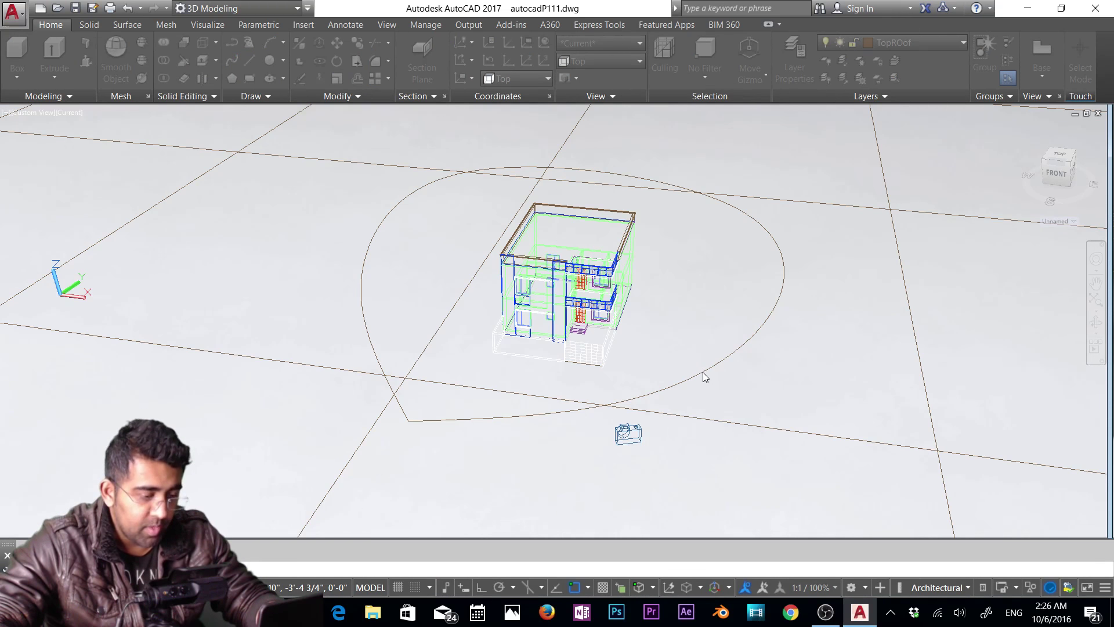
Shift the spline loop slightly towards the front-left of the house, and pull its front-right fit point inward towards the boundary wall.
{"action": "left_click", "coordinate": [698, 375]}
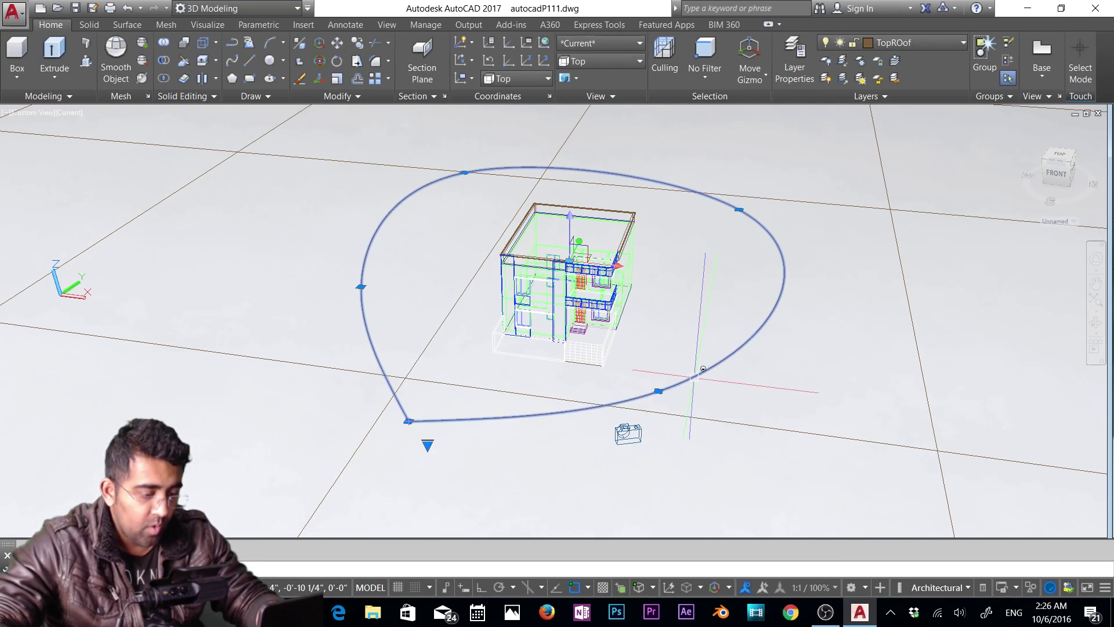
{"action": "left_click_drag", "start_coordinate": [703, 368], "coordinate": [650, 388]}
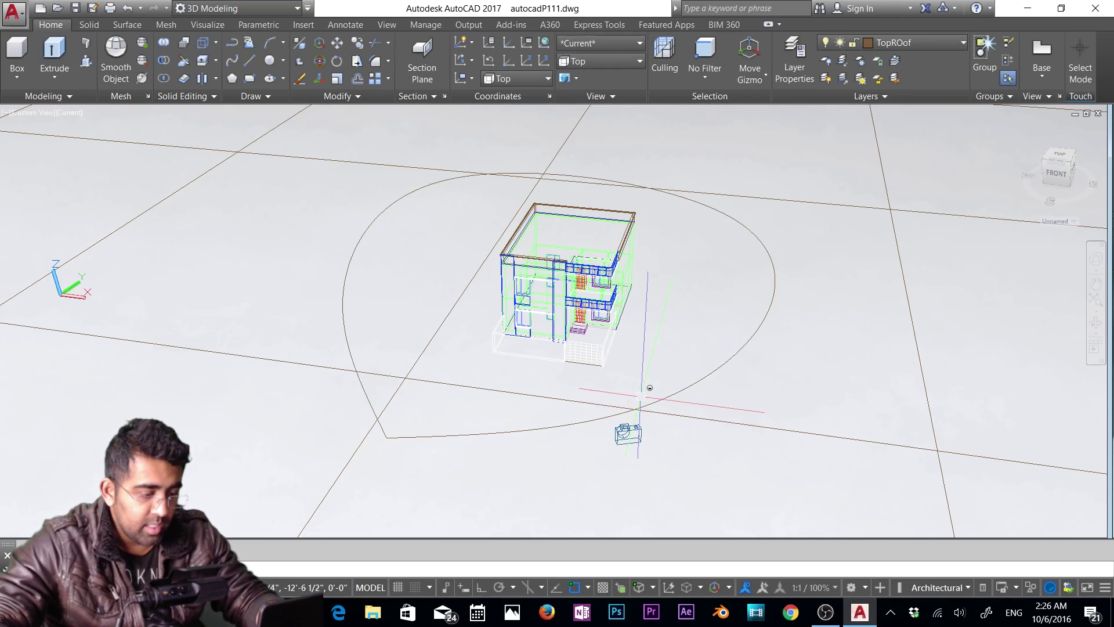
{"action": "left_click", "coordinate": [656, 391]}
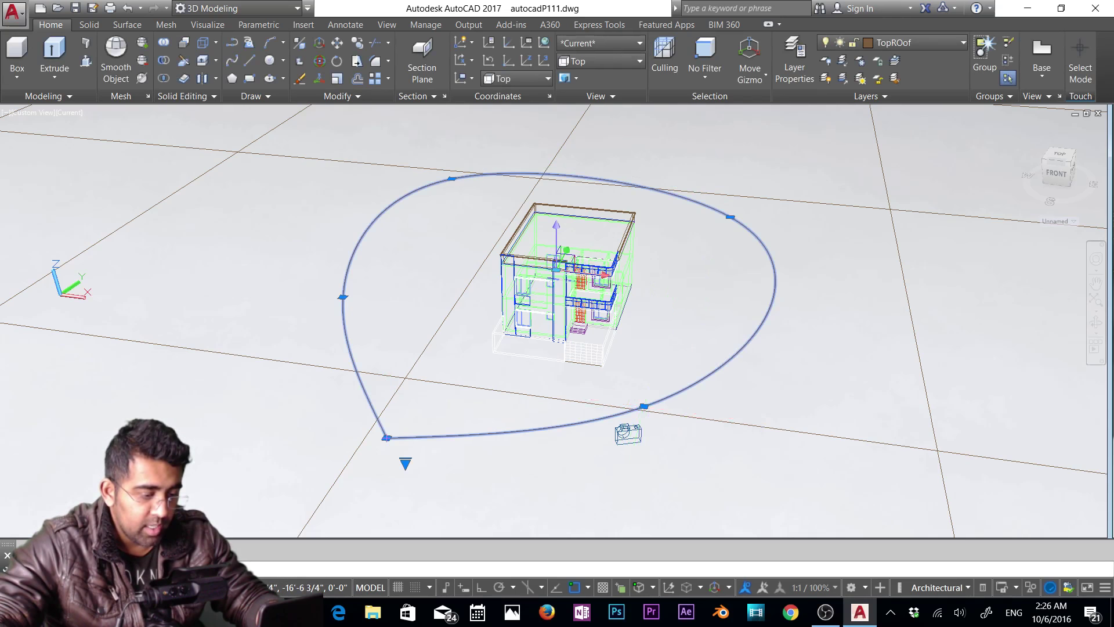
{"action": "left_click", "coordinate": [644, 406]}
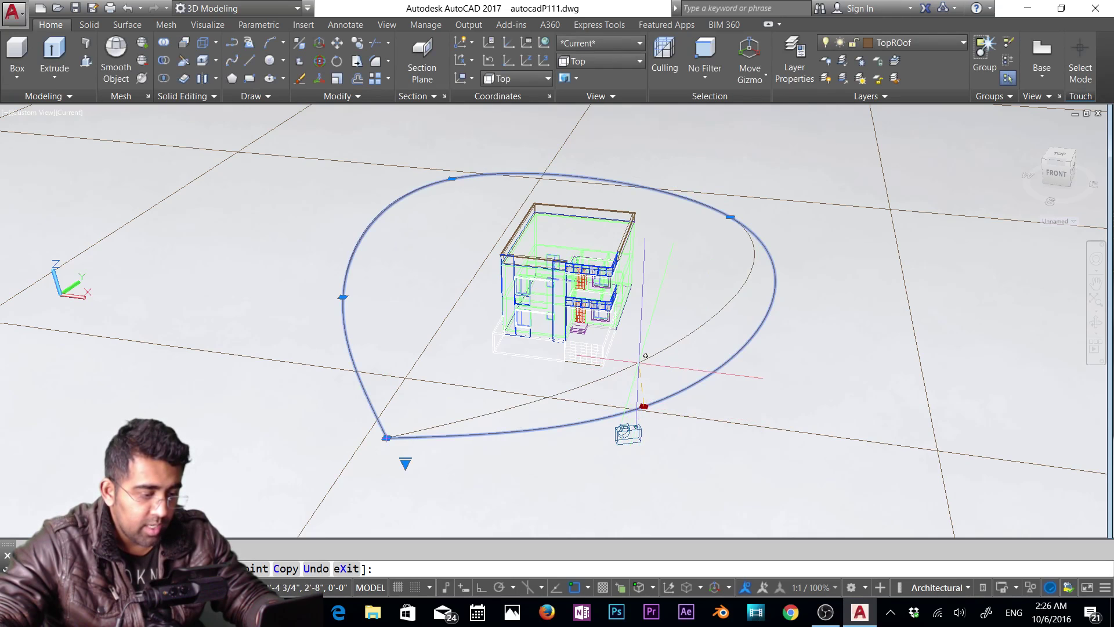
{"action": "left_click", "coordinate": [638, 360]}
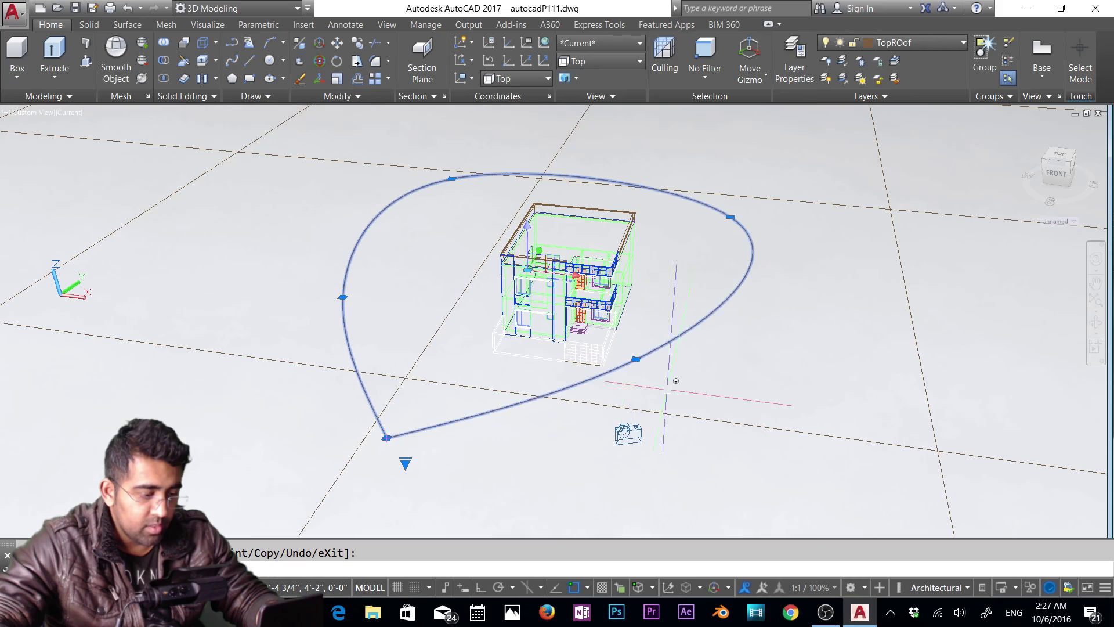
{"action": "key", "text": "Escape"}
Move the spline loop straight up along Z, about 10'-10 1/2" above the ground.
{"action": "scroll", "coordinate": [582, 334], "scroll_direction": "up", "scroll_amount": 5}
{"action": "middle_click_drag", "start_coordinate": [610, 363], "coordinate": [661, 318], "text": "shift"}
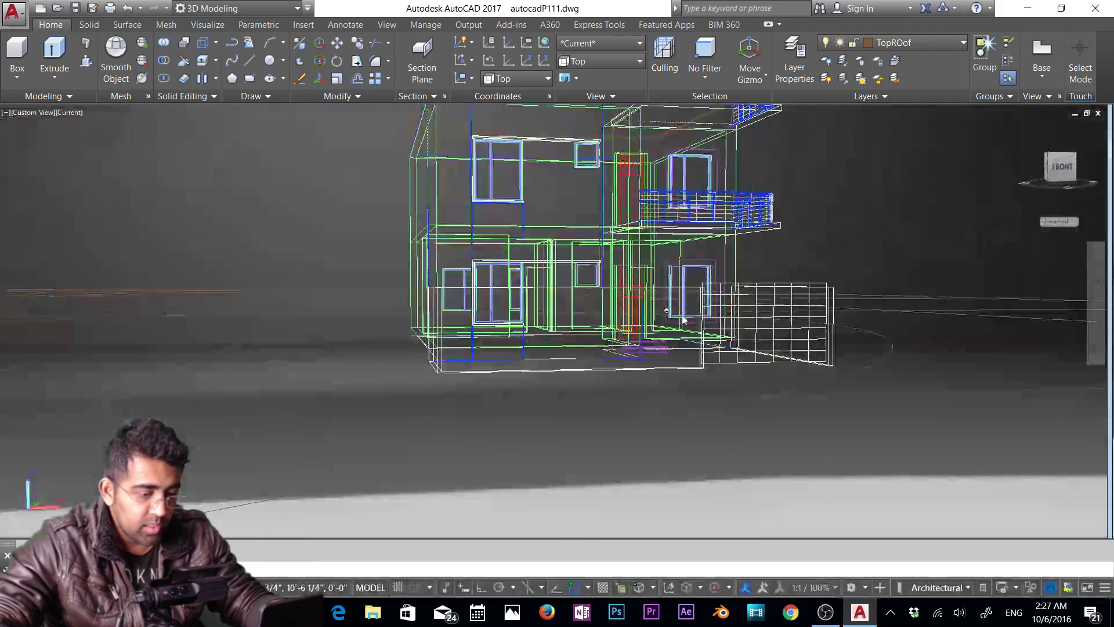
{"action": "left_click", "coordinate": [887, 359]}
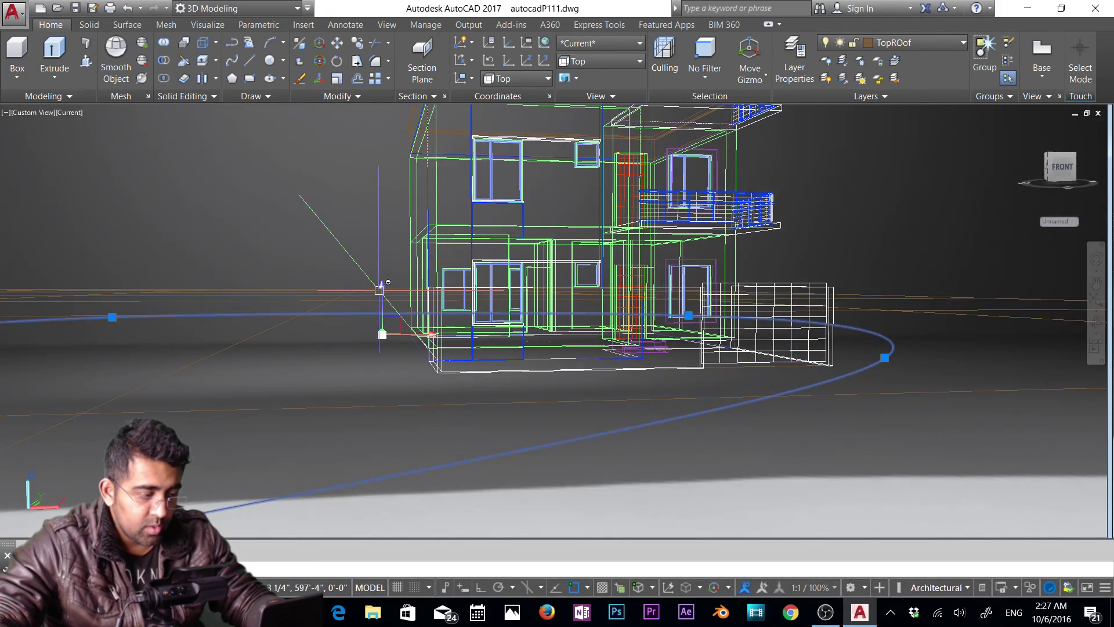
{"action": "left_click", "coordinate": [383, 307]}
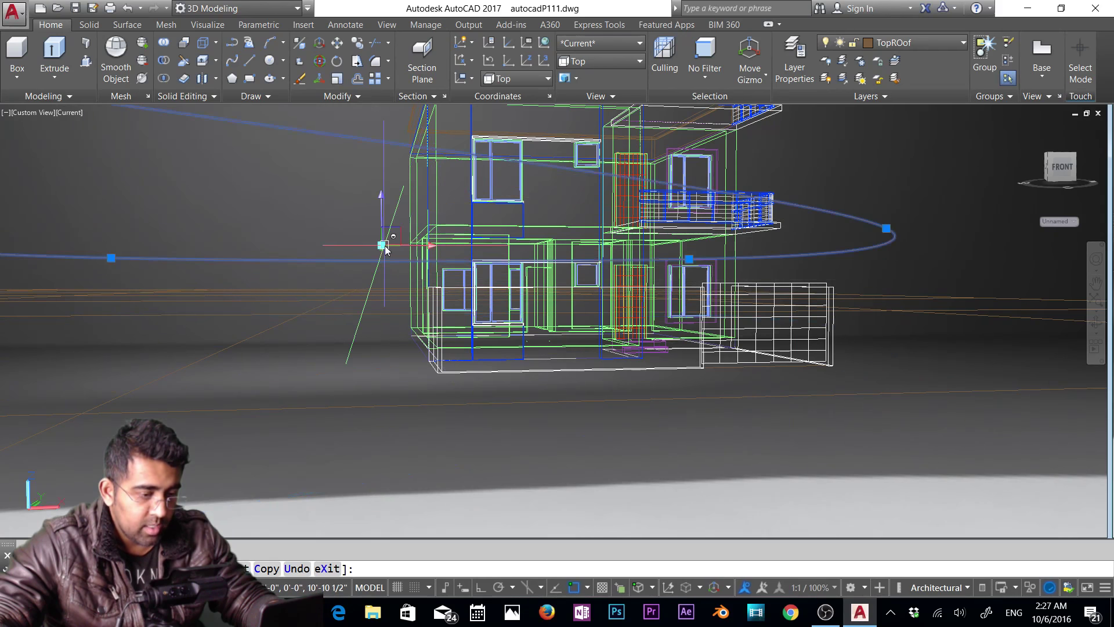
{"action": "left_click", "coordinate": [382, 242]}
{"action": "scroll", "coordinate": [394, 352], "scroll_direction": "down", "scroll_amount": 5}
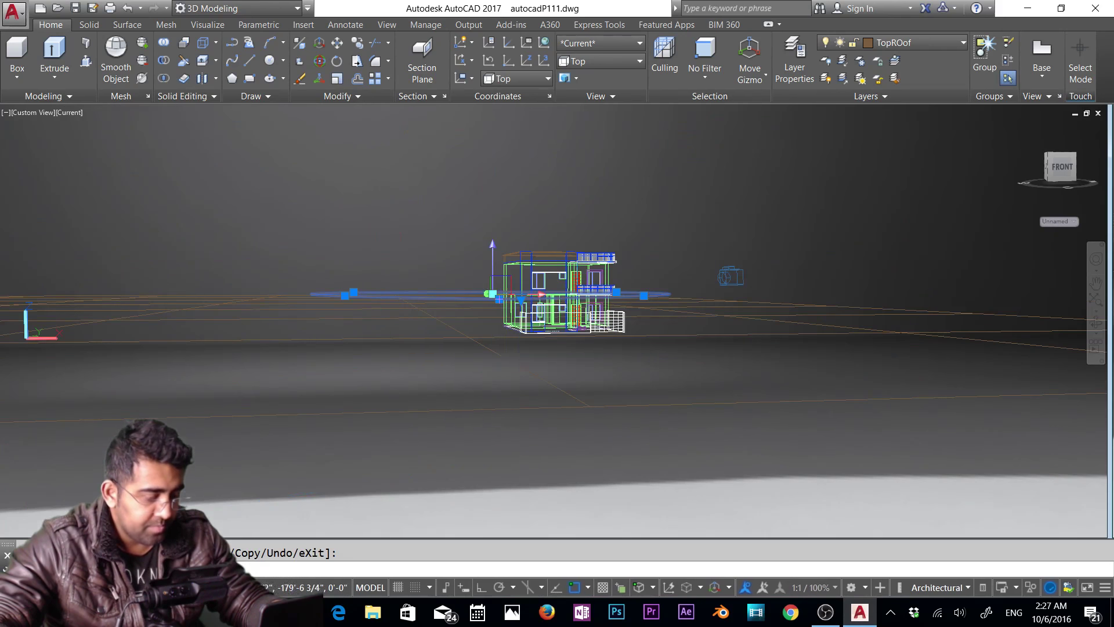
{"action": "middle_click_drag", "start_coordinate": [500, 405], "coordinate": [494, 476], "text": "shift"}
{"action": "key", "text": "Escape"}
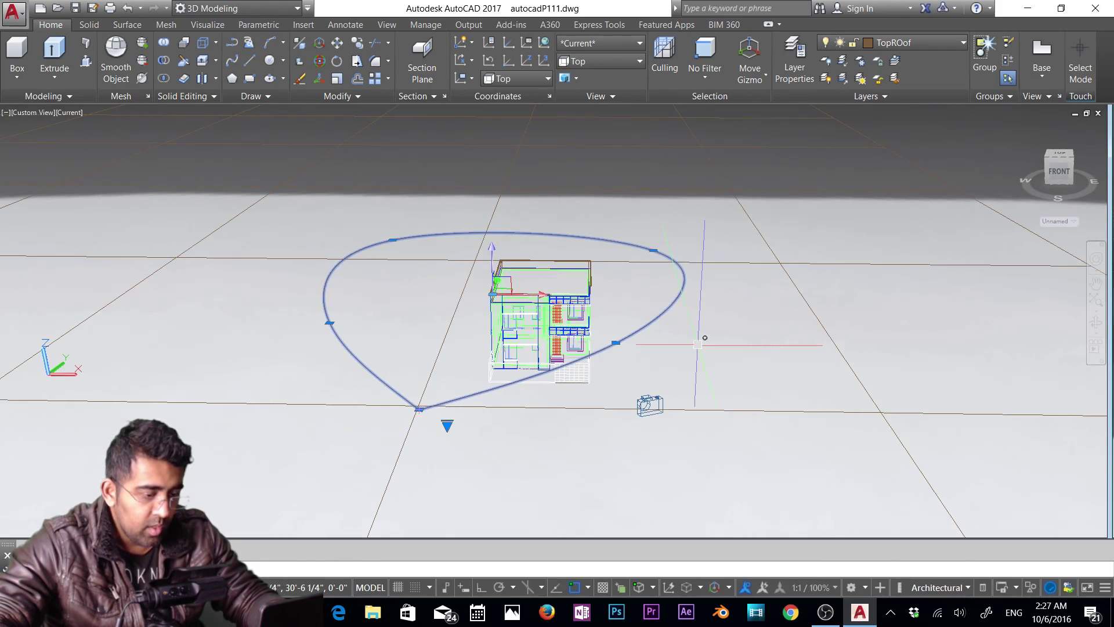
{"action": "left_click", "coordinate": [207, 24]}
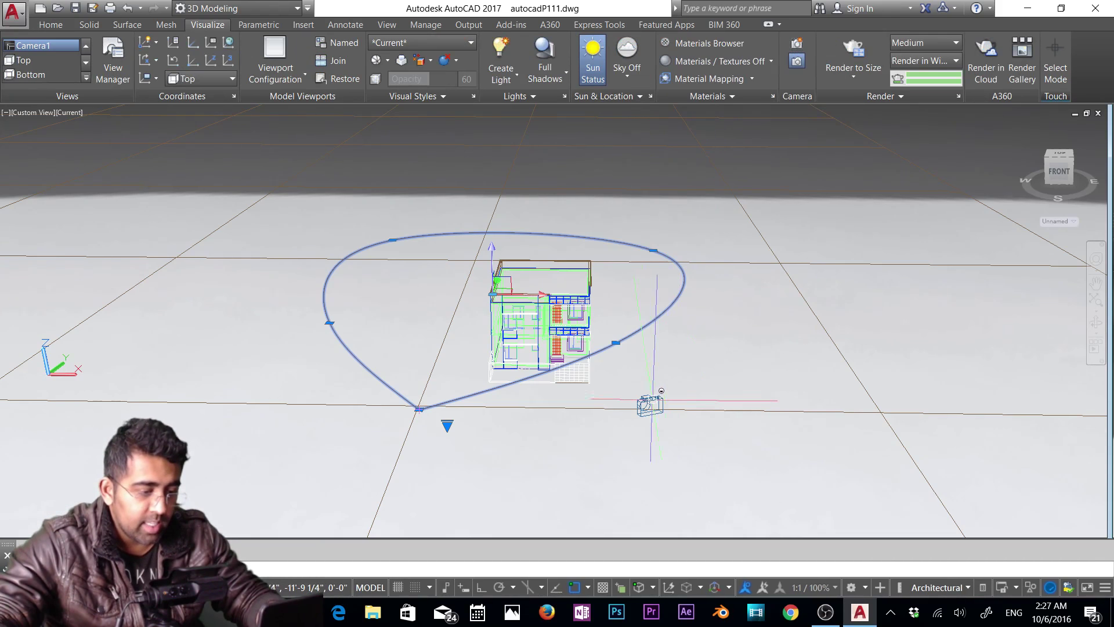
{"action": "left_click", "coordinate": [651, 403]}
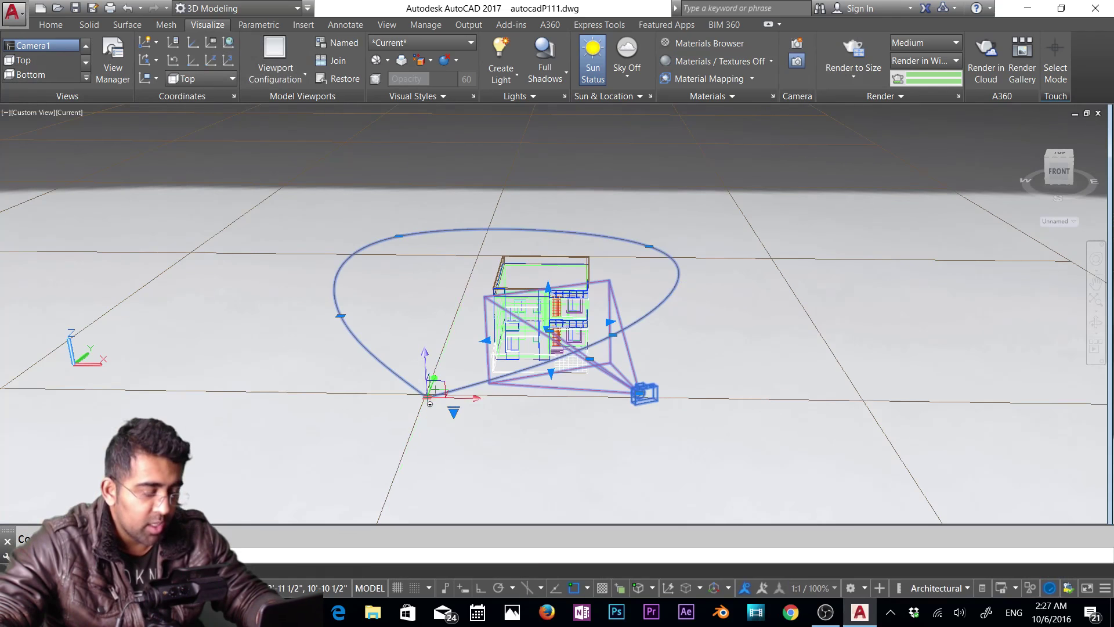
{"action": "left_click", "coordinate": [421, 411]}
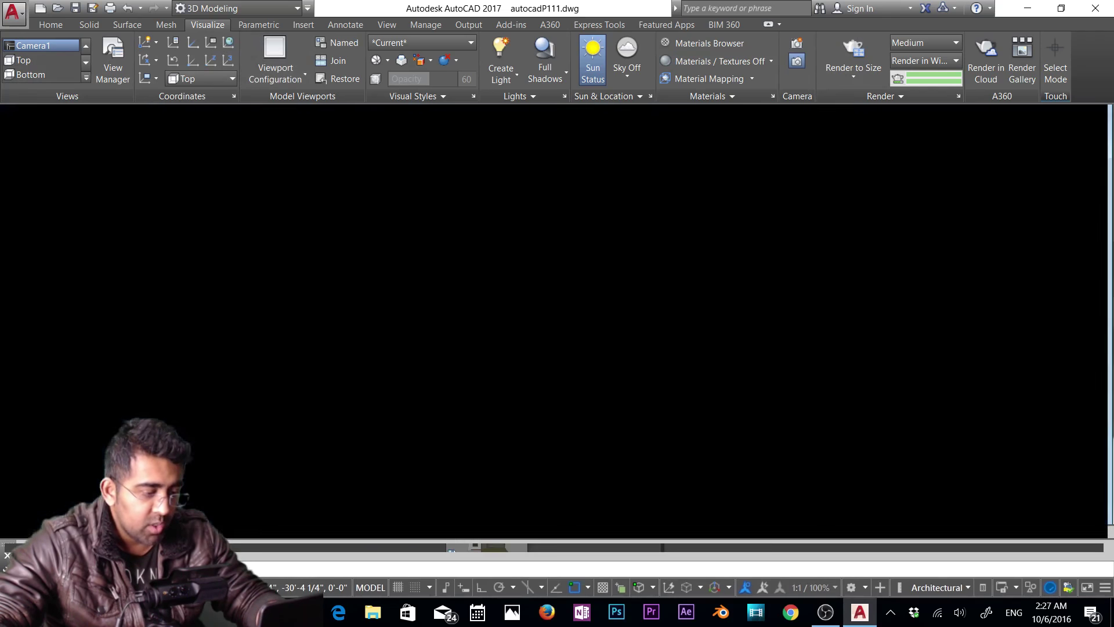
{"action": "key", "text": "Escape"}
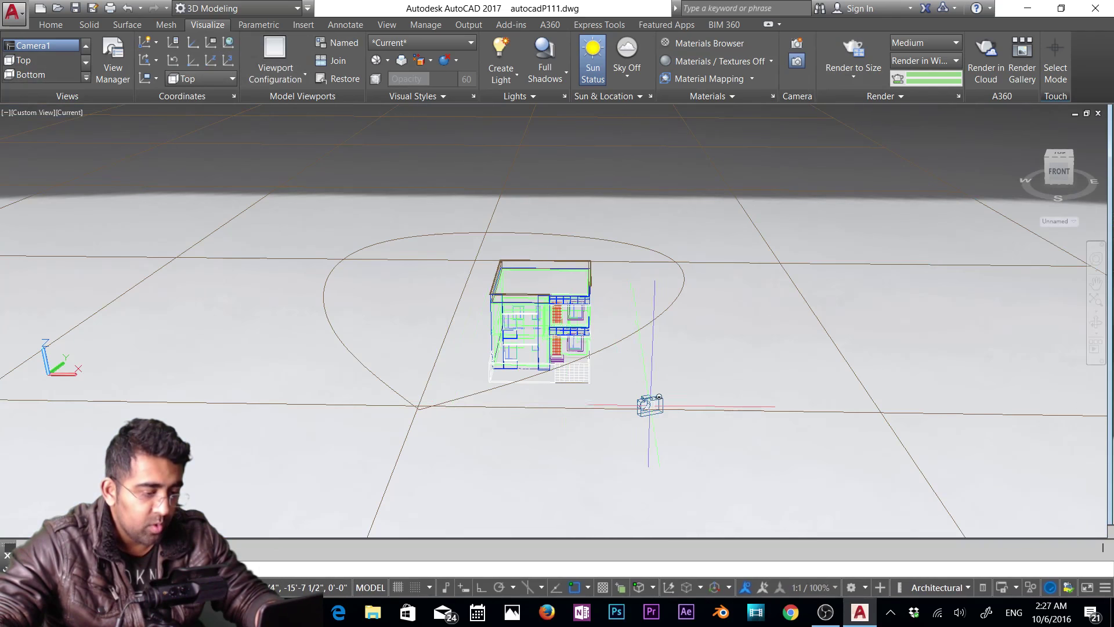
Check the camera's preview and add the hidden Animations tools to the ribbon.
{"action": "left_click", "coordinate": [649, 405]}
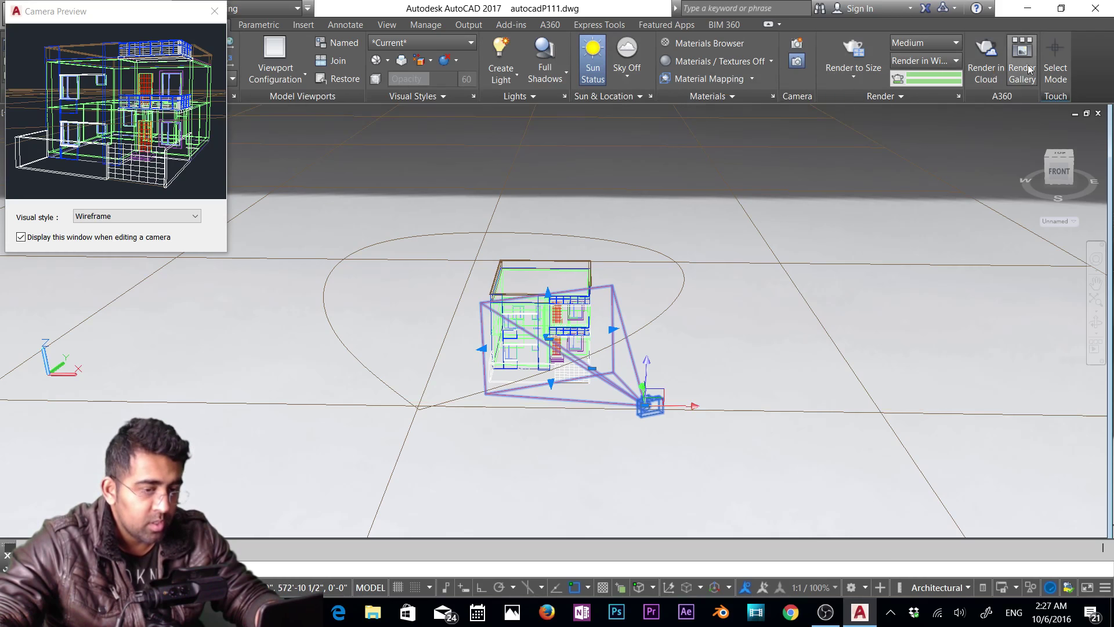
{"action": "right_click", "coordinate": [1089, 69]}
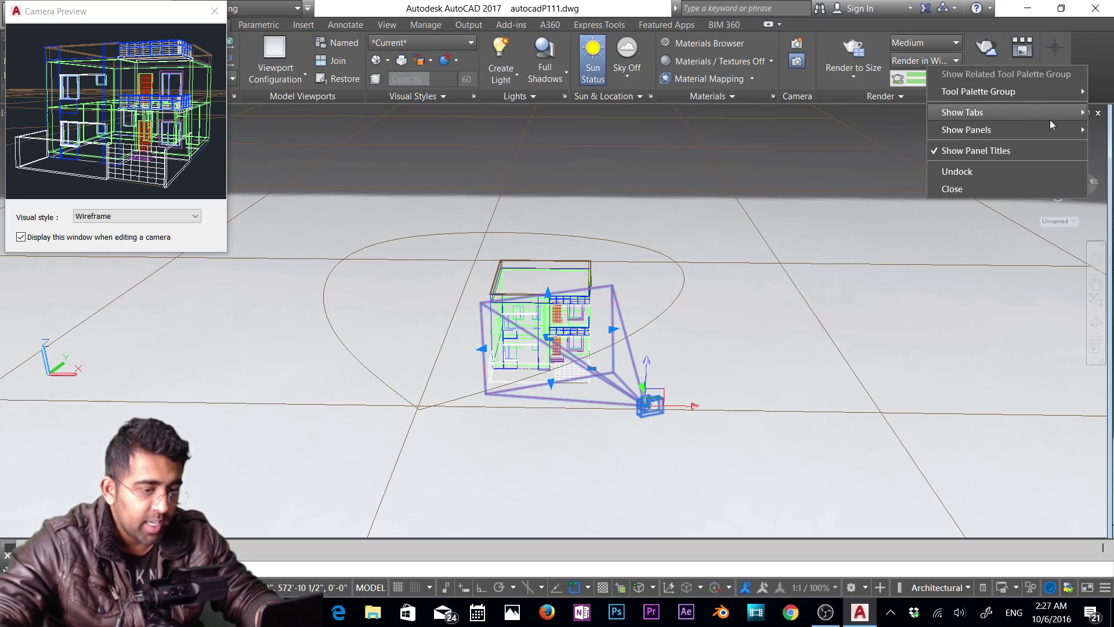
{"action": "mouse_move", "coordinate": [1046, 127]}
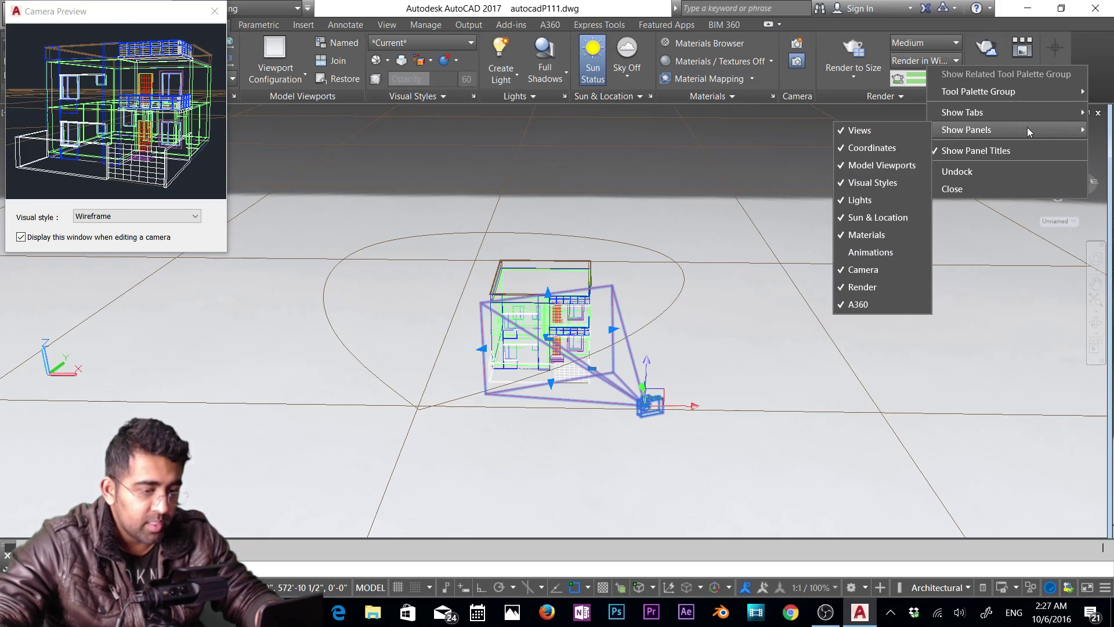
{"action": "left_click", "coordinate": [870, 252]}
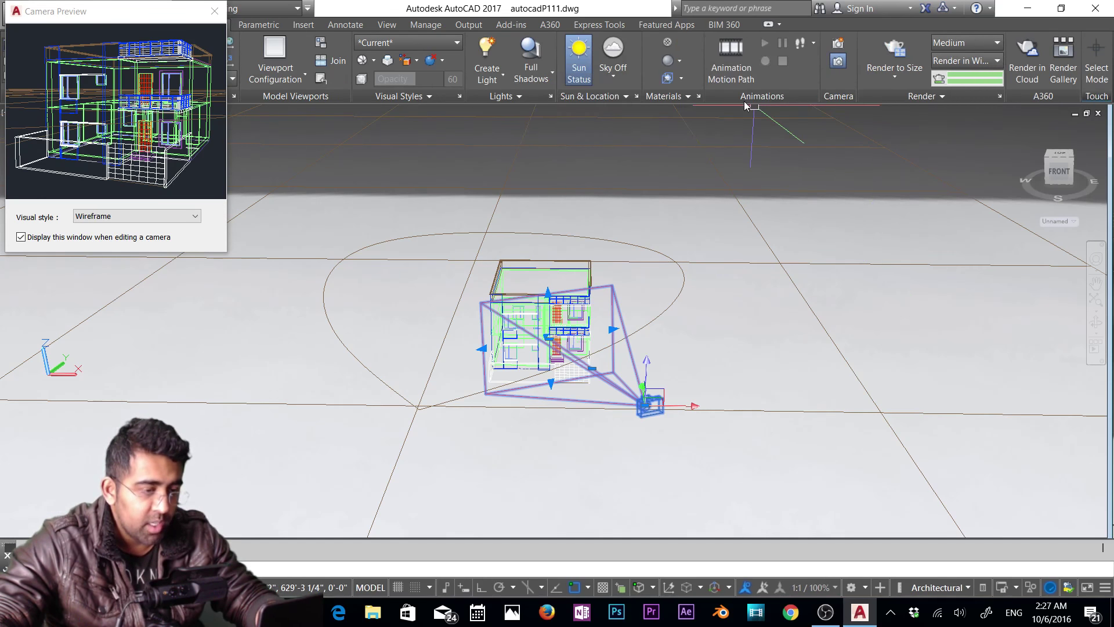
{"action": "key", "text": "Escape"}
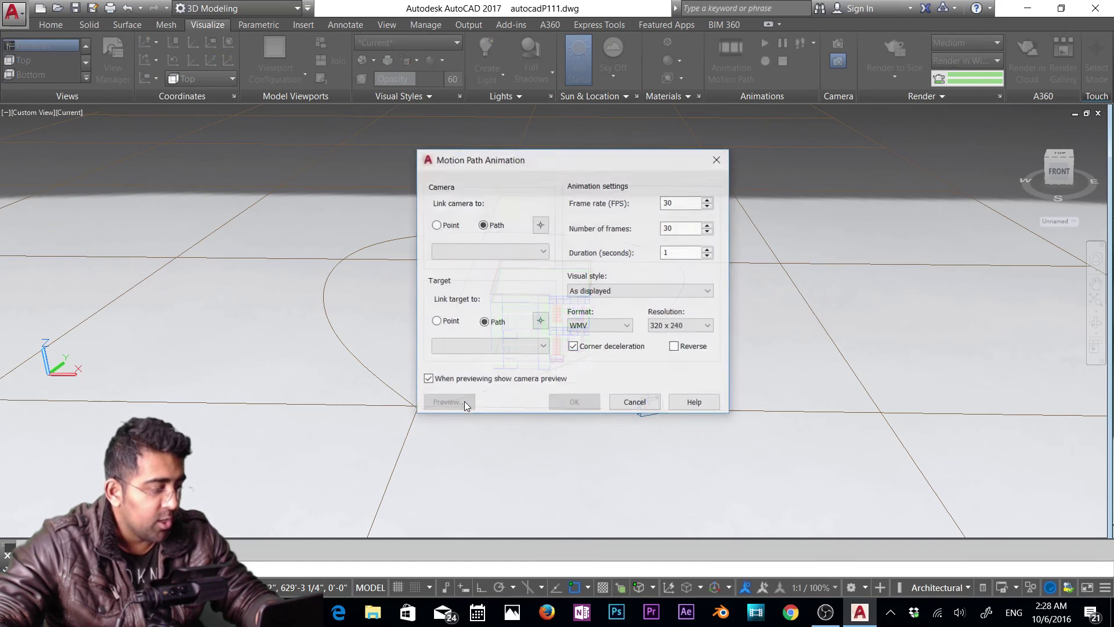
Try to set up a motion path animation with the camera and its target both linked to the spline loop as Path1.
{"action": "left_click_drag", "start_coordinate": [548, 167], "coordinate": [186, 138]}
{"action": "left_click", "coordinate": [179, 191]}
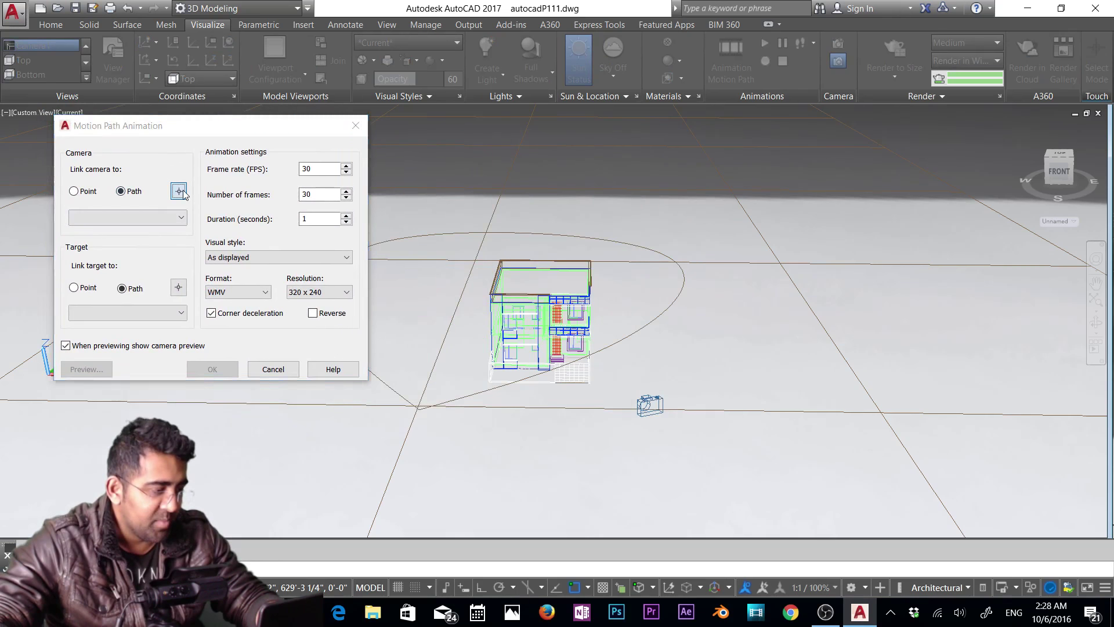
{"action": "left_click", "coordinate": [518, 379]}
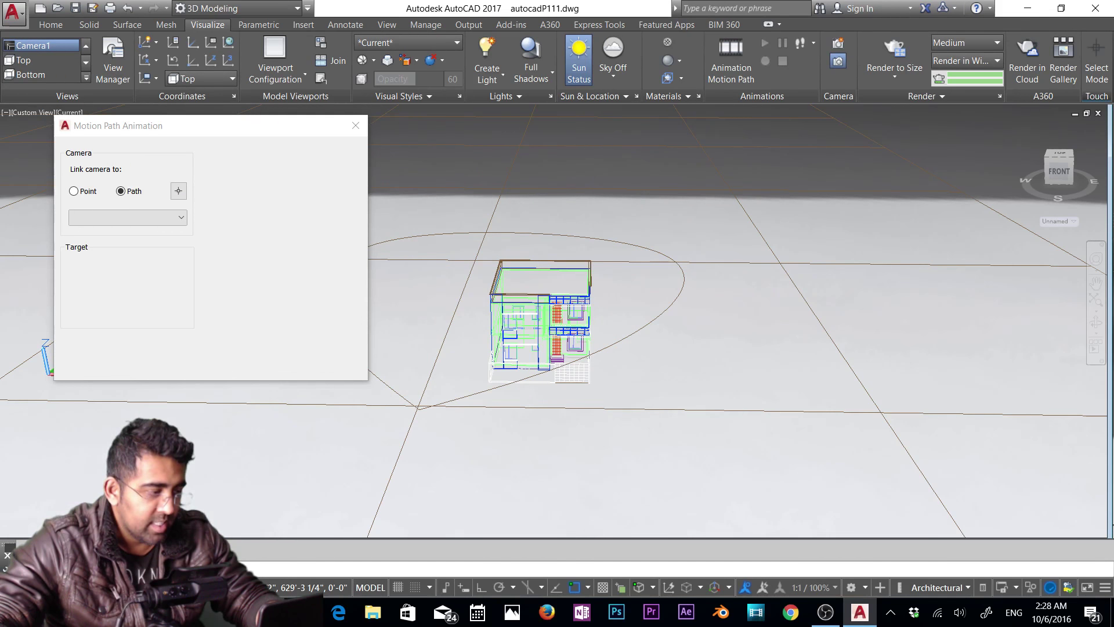
{"action": "left_click", "coordinate": [212, 290]}
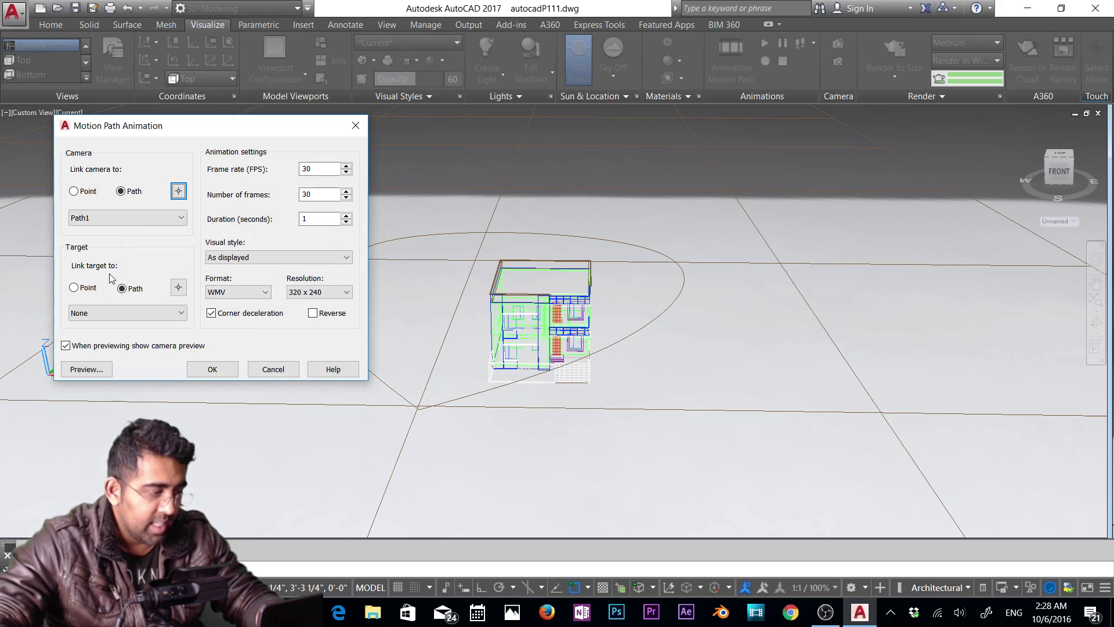
{"action": "left_click", "coordinate": [118, 308]}
{"action": "left_click", "coordinate": [116, 331]}
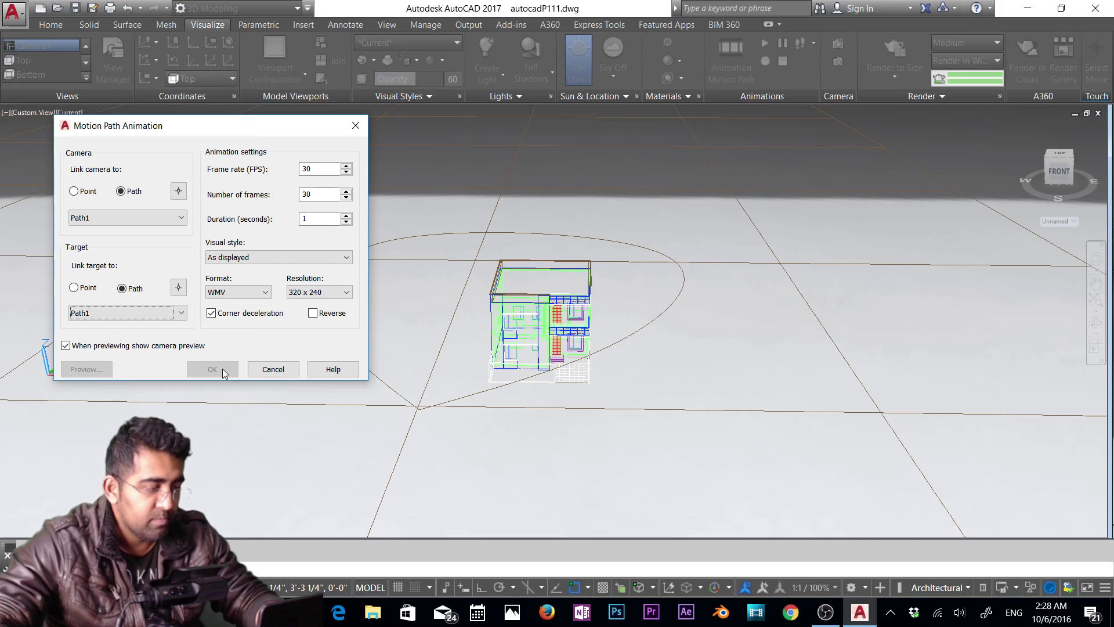
{"action": "left_click_drag", "start_coordinate": [197, 135], "coordinate": [260, 150]}
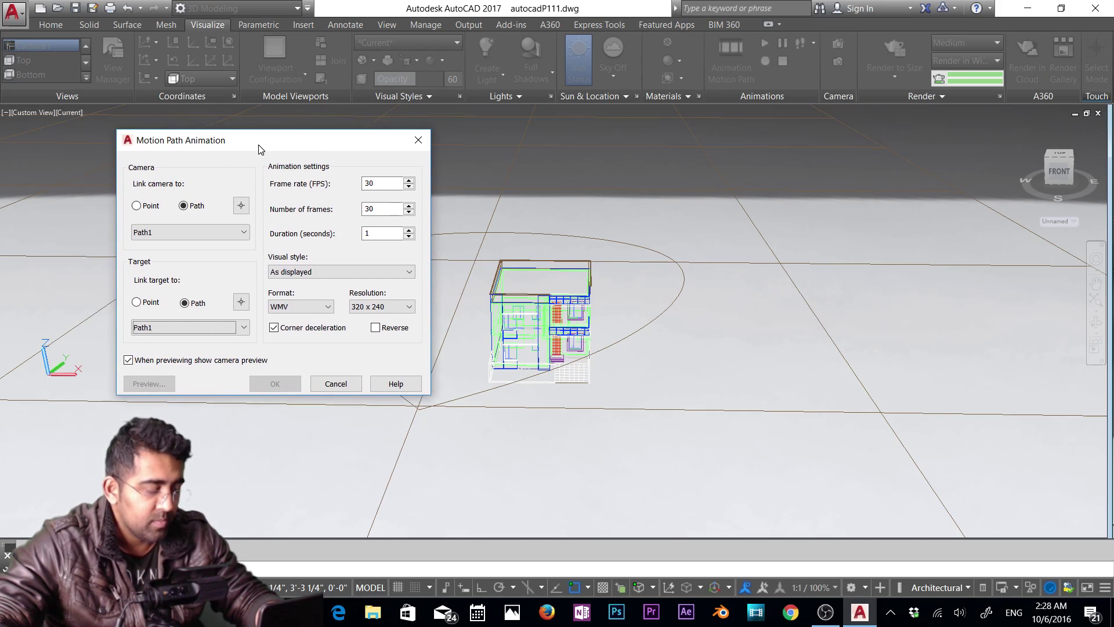
{"action": "left_click", "coordinate": [346, 385]}
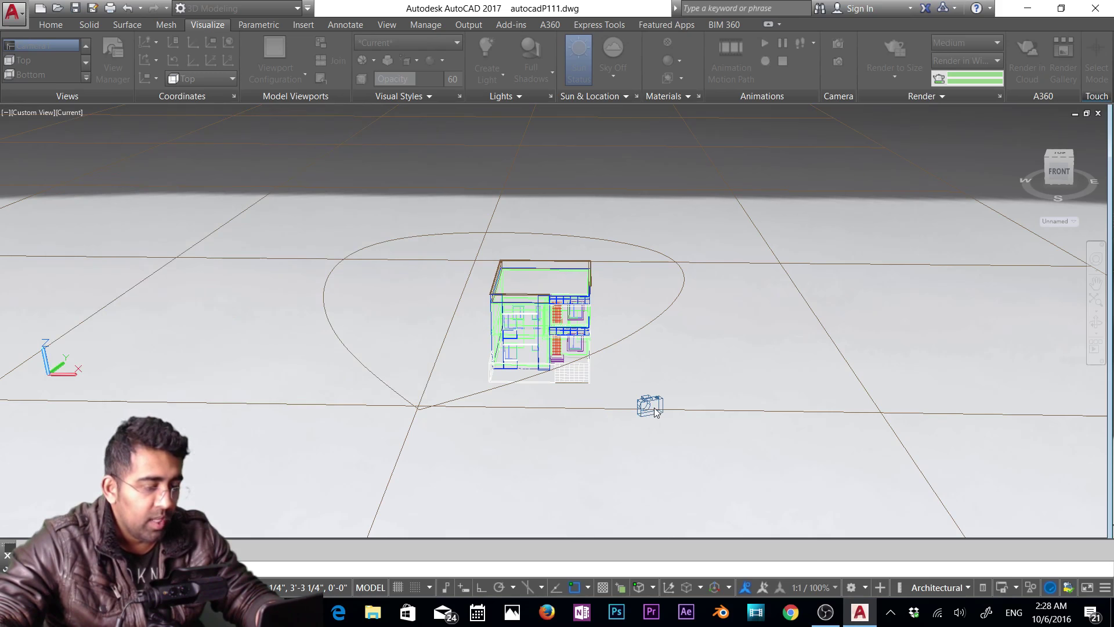
Delete the large ground surface beneath the house and check the camera's view in its preview.
{"action": "left_click", "coordinate": [654, 410]}
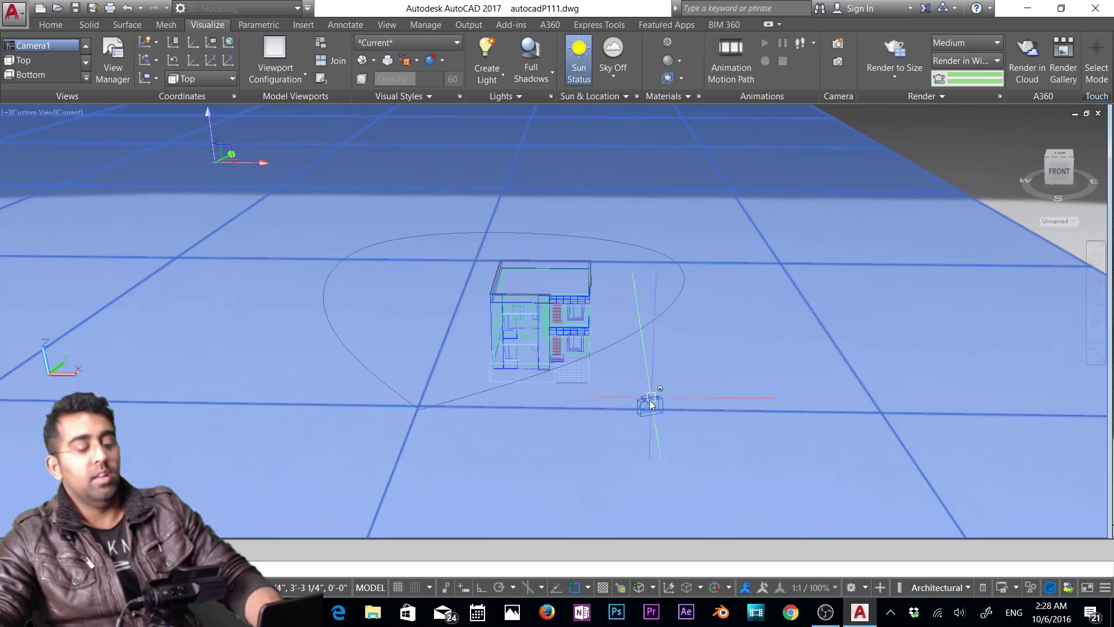
{"action": "left_click", "coordinate": [651, 405]}
{"action": "key", "text": "Escape"}
{"action": "left_click", "coordinate": [890, 279]}
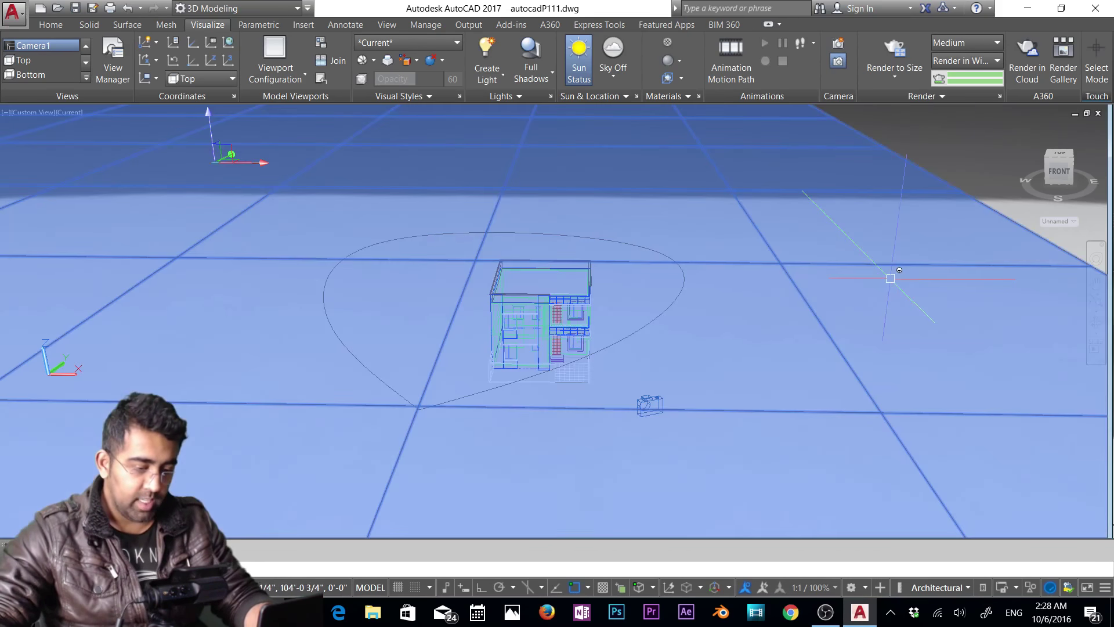
{"action": "key", "text": "Escape"}
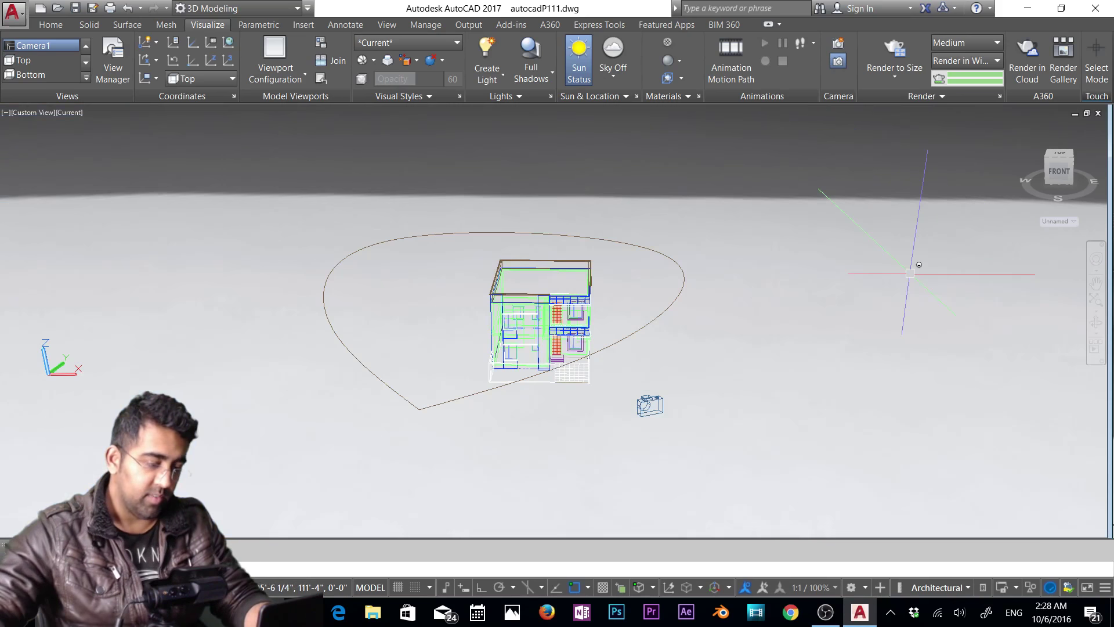
{"action": "left_click", "coordinate": [651, 405]}
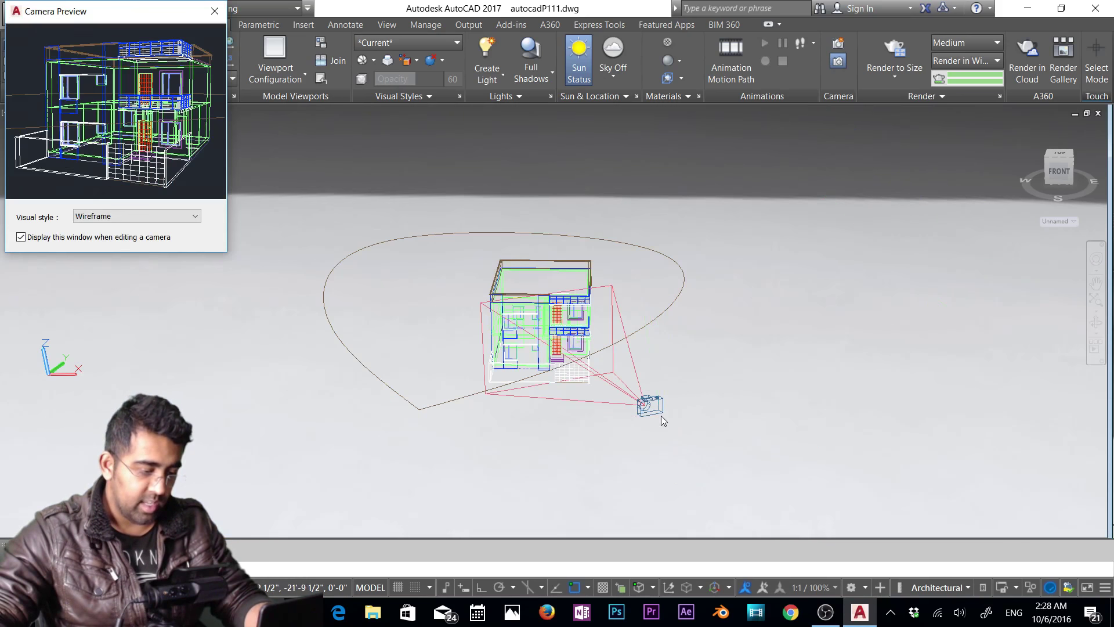
{"action": "key", "text": "Escape"}
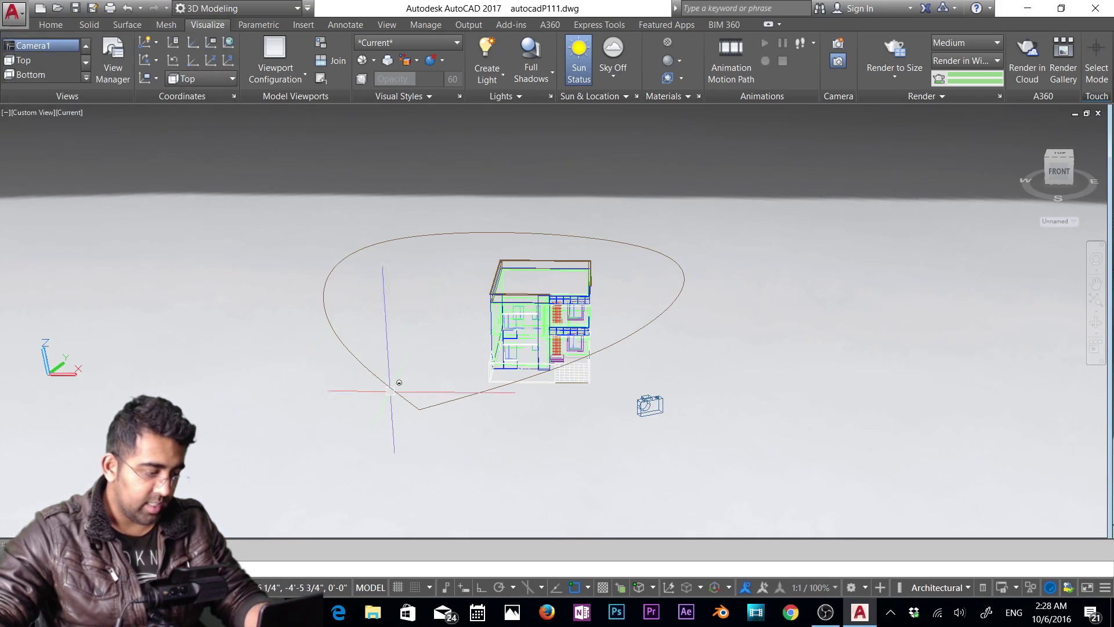
Delete the spline loop around the house and bring up the drawing tools again.
{"action": "left_click", "coordinate": [408, 405]}
{"action": "scroll", "coordinate": [406, 406], "scroll_direction": "up", "scroll_amount": 3}
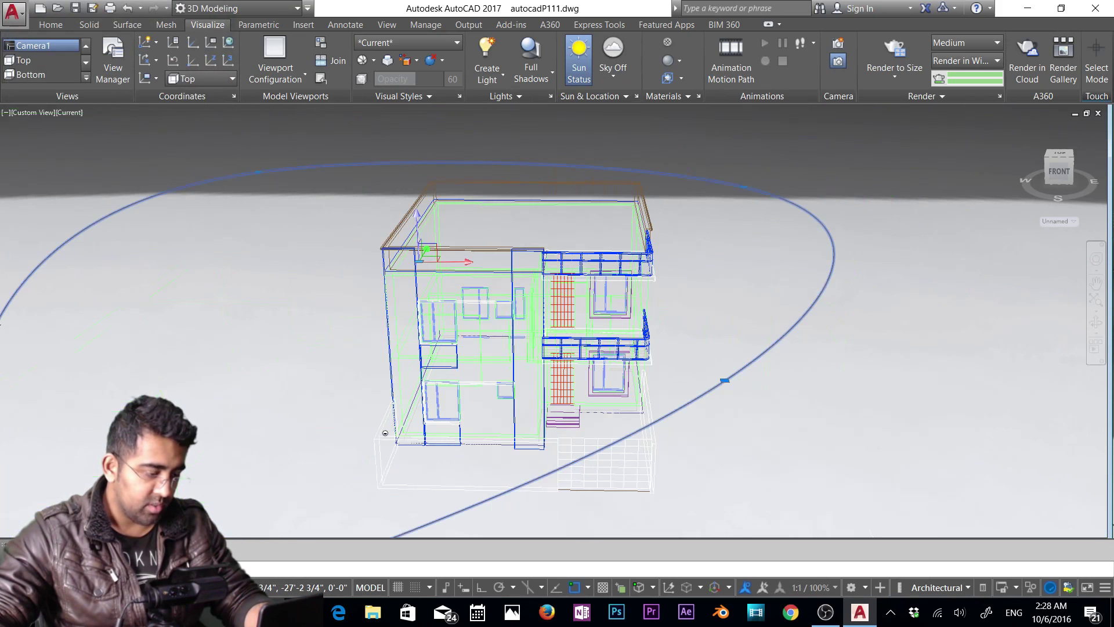
{"action": "scroll", "coordinate": [380, 431], "scroll_direction": "down", "scroll_amount": 2}
{"action": "middle_click_drag", "start_coordinate": [362, 445], "coordinate": [513, 383]}
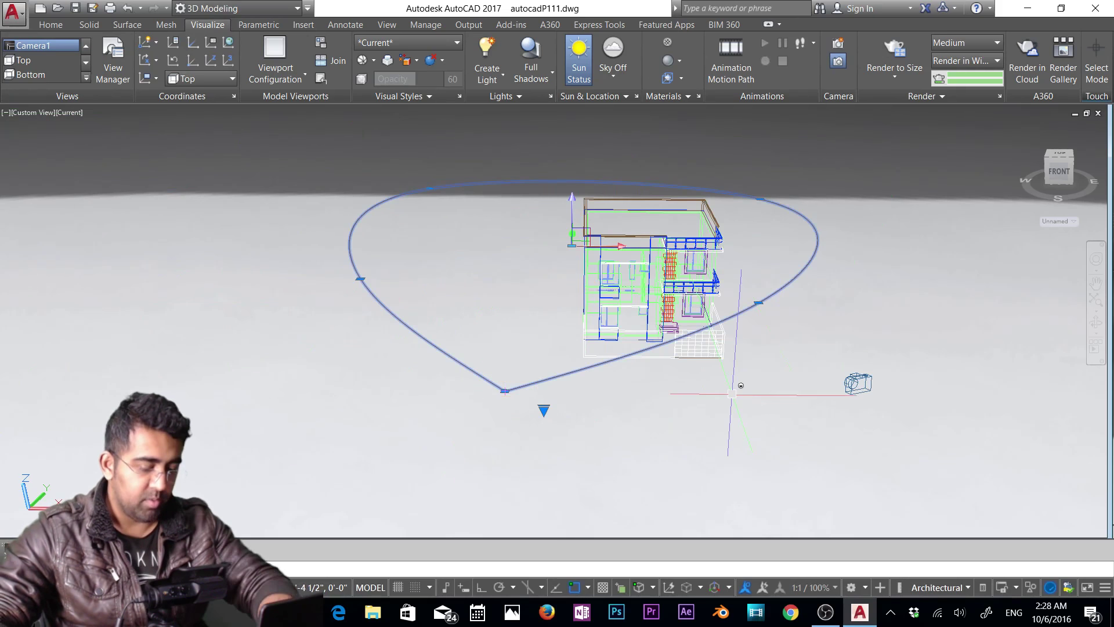
{"action": "key", "text": "Delete"}
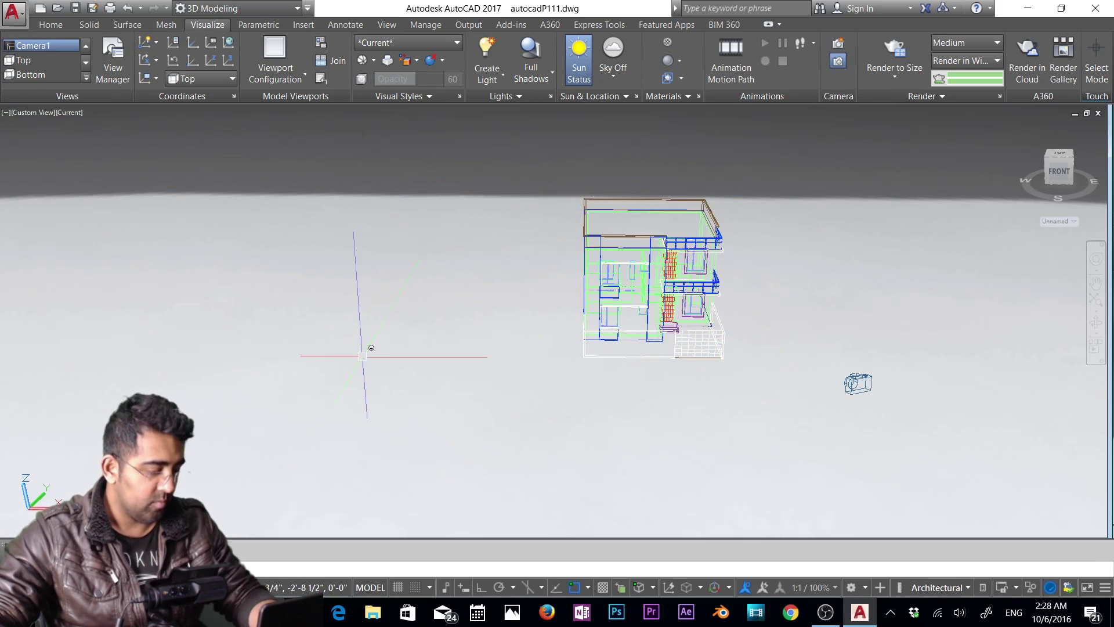
{"action": "middle_click_drag", "start_coordinate": [363, 355], "coordinate": [360, 368], "text": "shift"}
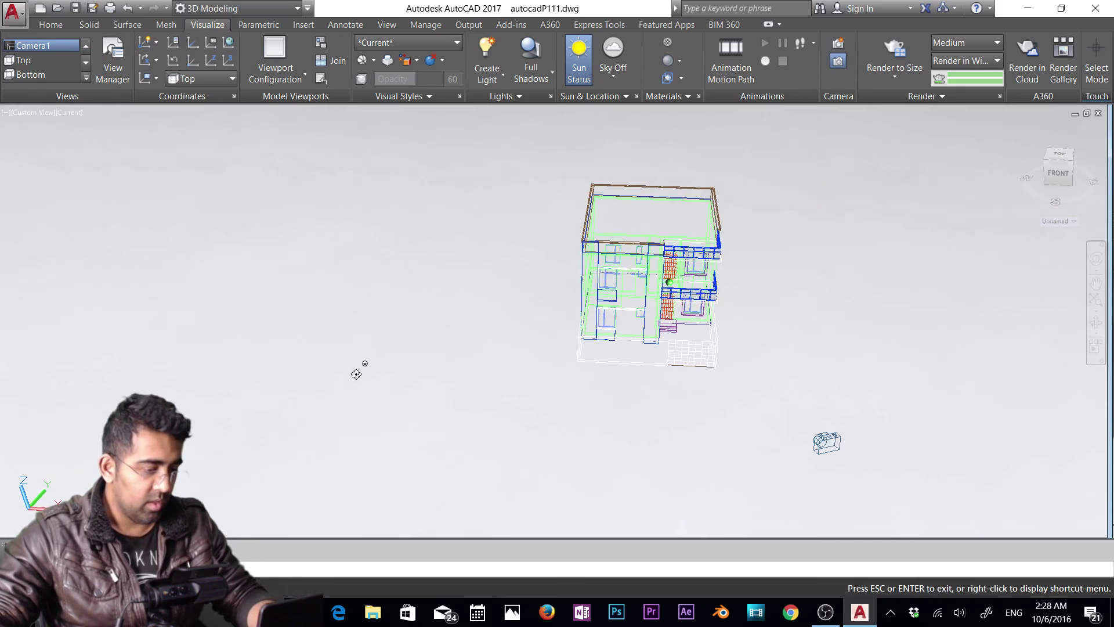
{"action": "left_click", "coordinate": [51, 24]}
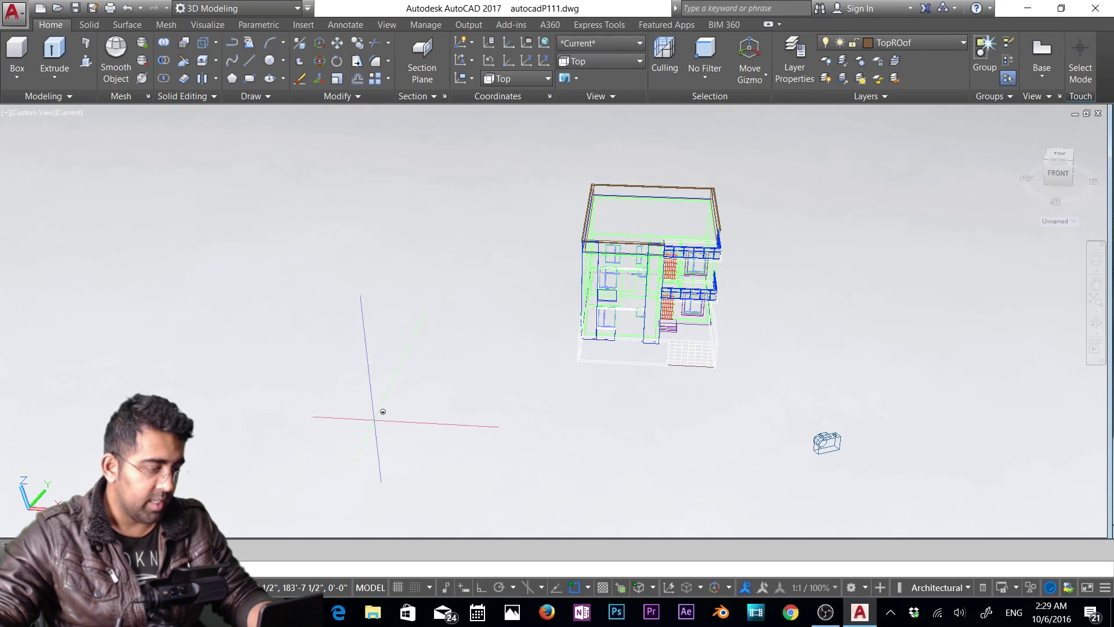
Draw an open spline looping around the house, starting and ending near its front.
{"action": "left_click", "coordinate": [394, 418]}
{"action": "left_click", "coordinate": [430, 227]}
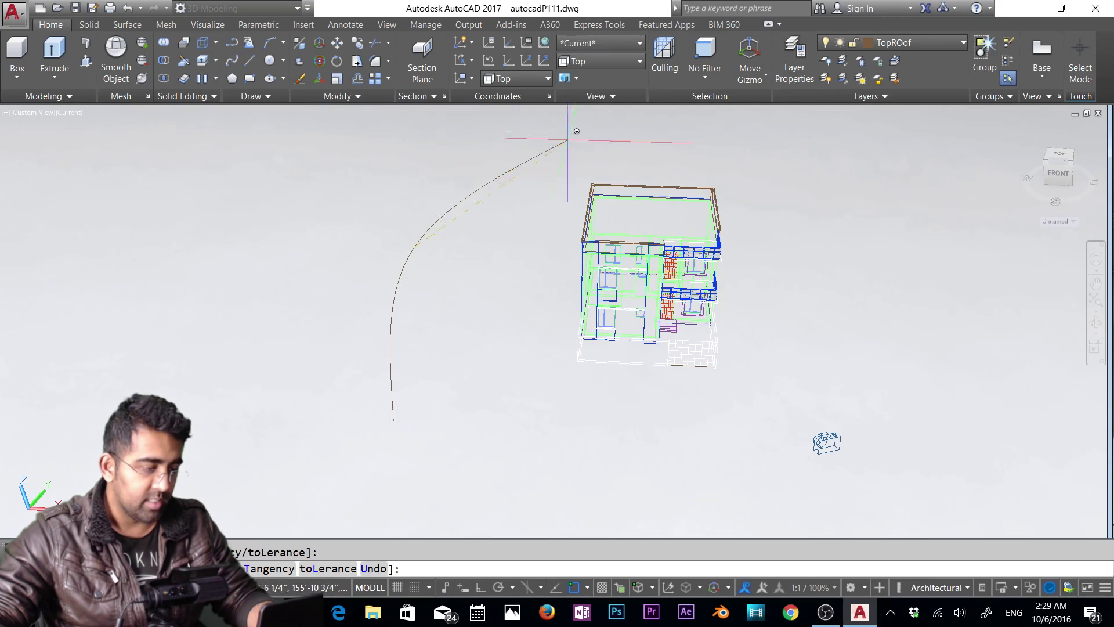
{"action": "left_click", "coordinate": [725, 152]}
{"action": "left_click", "coordinate": [917, 307]}
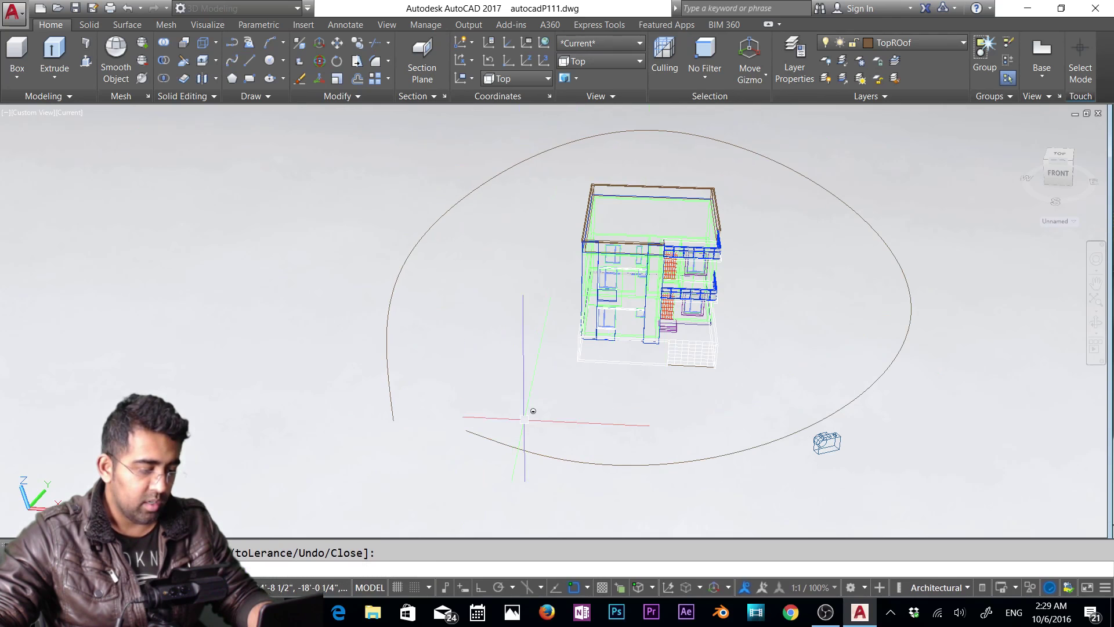
Reshape the spline by moving its last end point inward, to the inner side of the loop's start.
{"action": "mouse_move", "coordinate": [540, 418]}
{"action": "middle_mouse_down", "text": "shift"}
{"action": "mouse_move", "coordinate": [543, 384]}
{"action": "mouse_move", "coordinate": [579, 390]}
{"action": "mouse_move", "coordinate": [587, 361]}
{"action": "middle_mouse_up", "text": "shift"}
{"action": "left_click", "coordinate": [558, 383]}
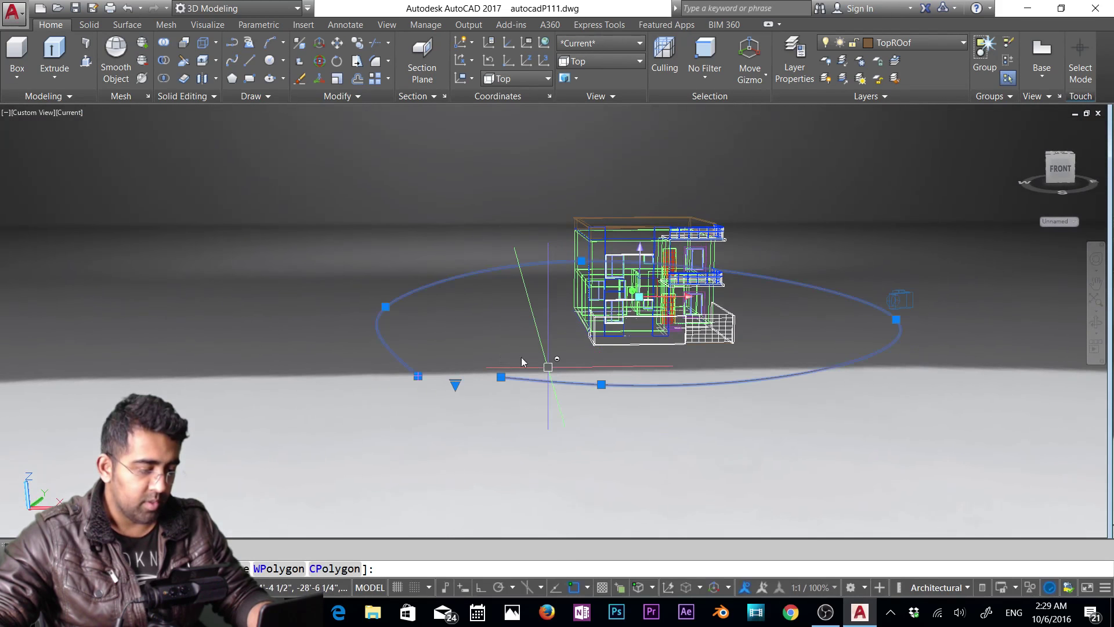
{"action": "left_click", "coordinate": [500, 377]}
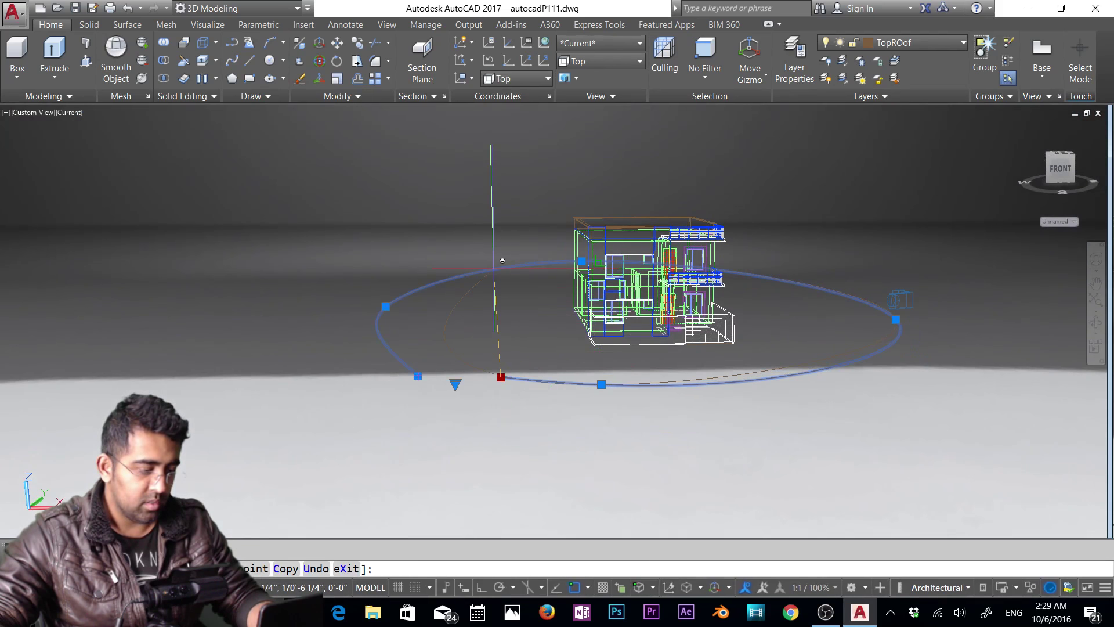
{"action": "left_click", "coordinate": [473, 300]}
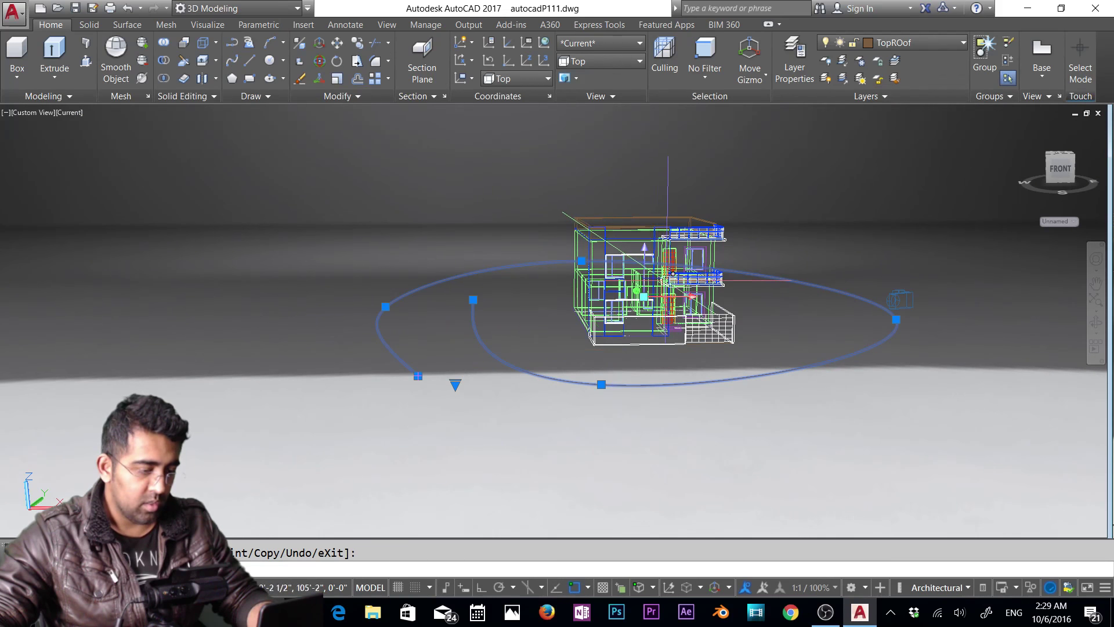
Raise the whole spline vertically by about 7'-4" around the house.
{"action": "middle_click_drag", "start_coordinate": [682, 307], "coordinate": [643, 267], "text": "shift"}
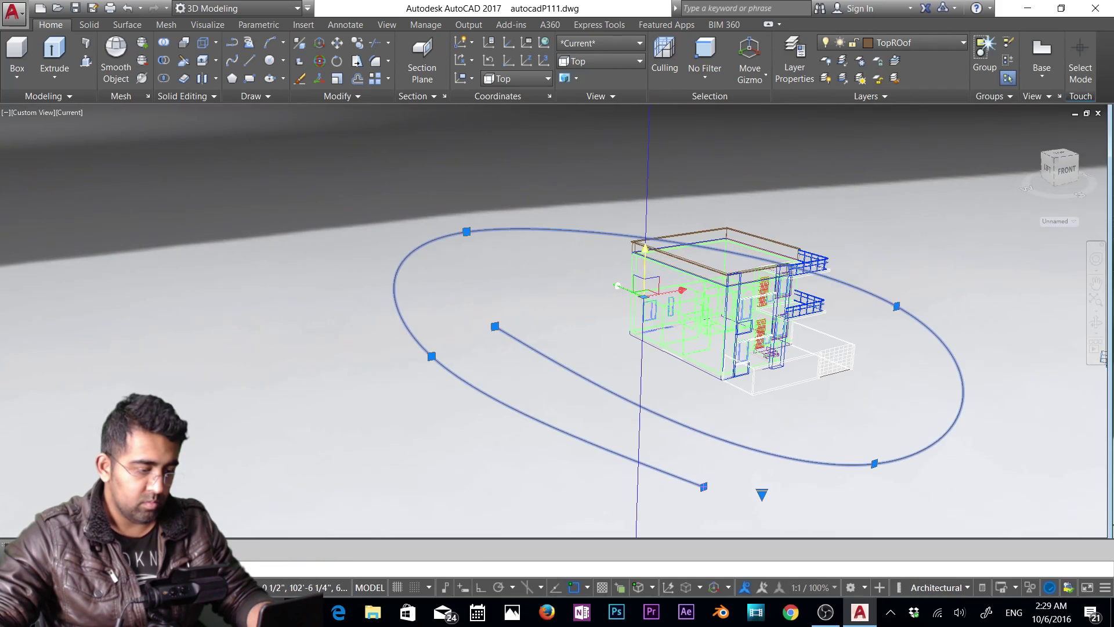
{"action": "left_click", "coordinate": [643, 267]}
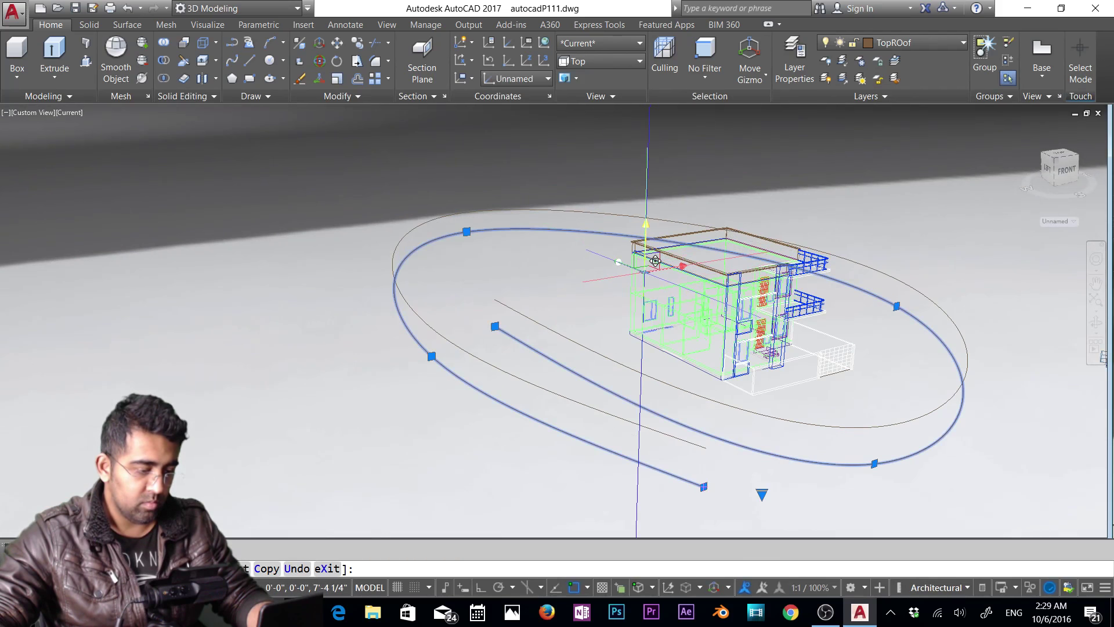
{"action": "left_click", "coordinate": [655, 260]}
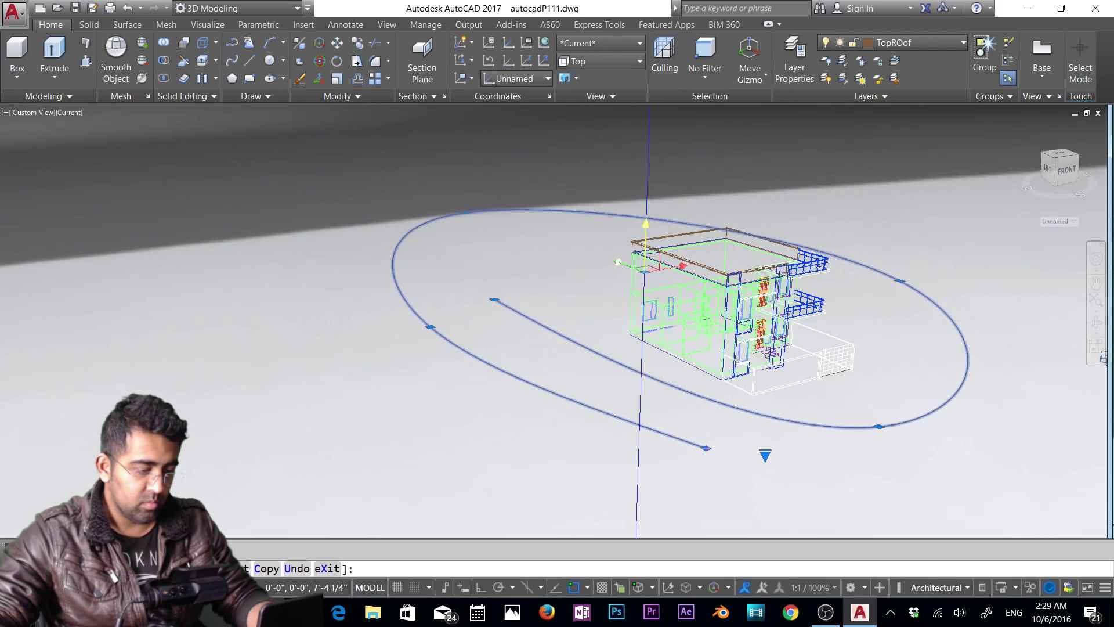
{"action": "left_click", "coordinate": [724, 485]}
{"action": "scroll", "coordinate": [723, 485], "scroll_direction": "down", "scroll_amount": 3}
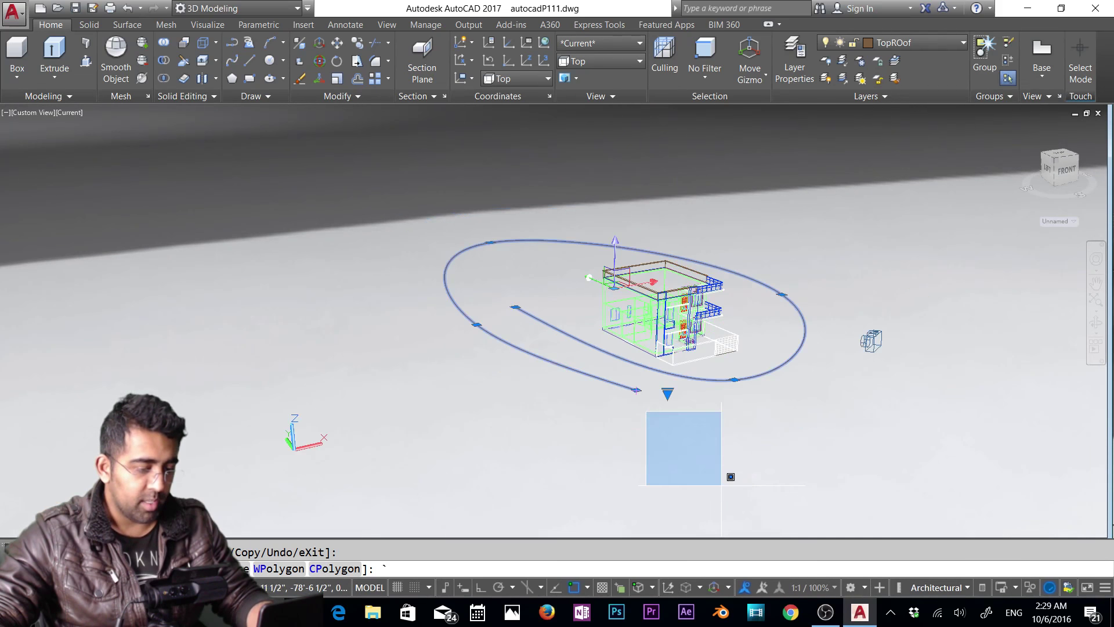
{"action": "right_click", "coordinate": [864, 403]}
{"action": "left_click", "coordinate": [823, 460]}
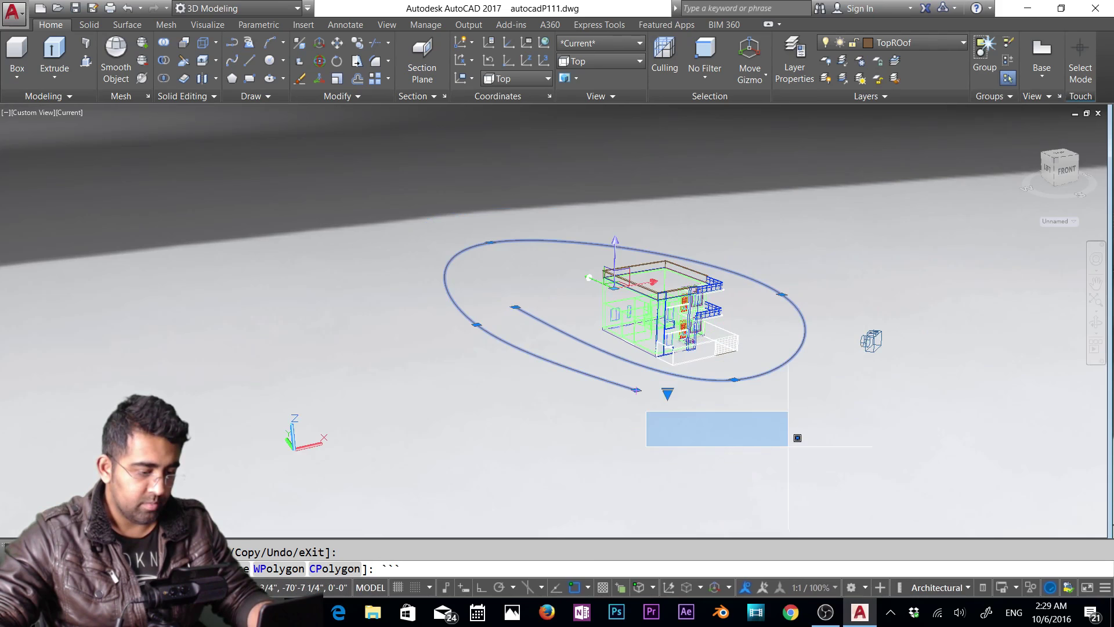
{"action": "right_click", "coordinate": [788, 445]}
{"action": "left_click", "coordinate": [733, 444]}
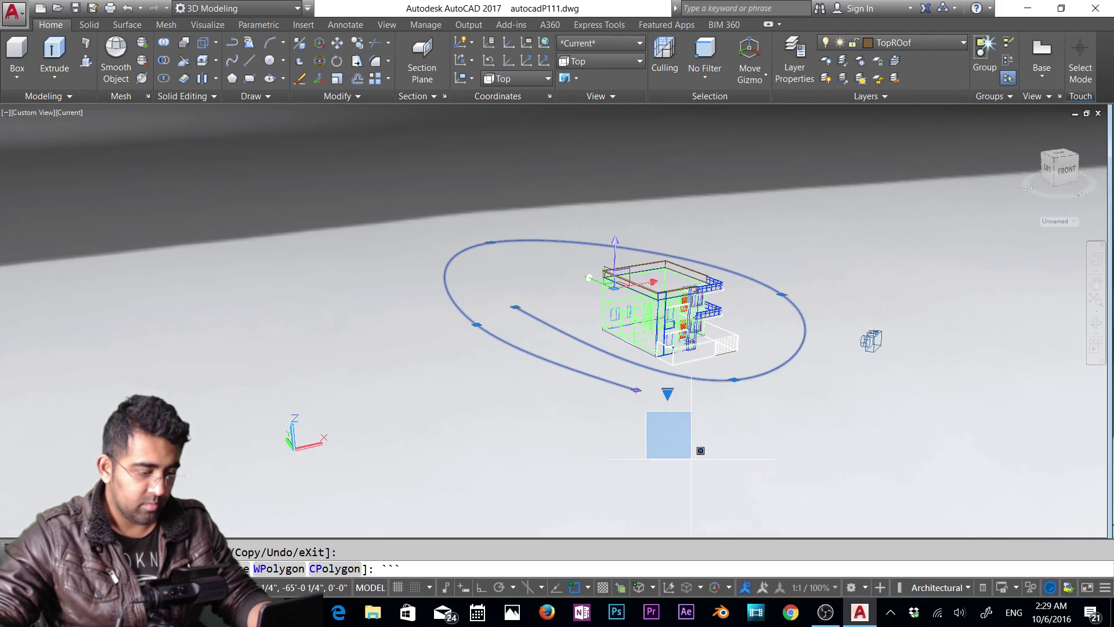
{"action": "key", "text": "Return"}
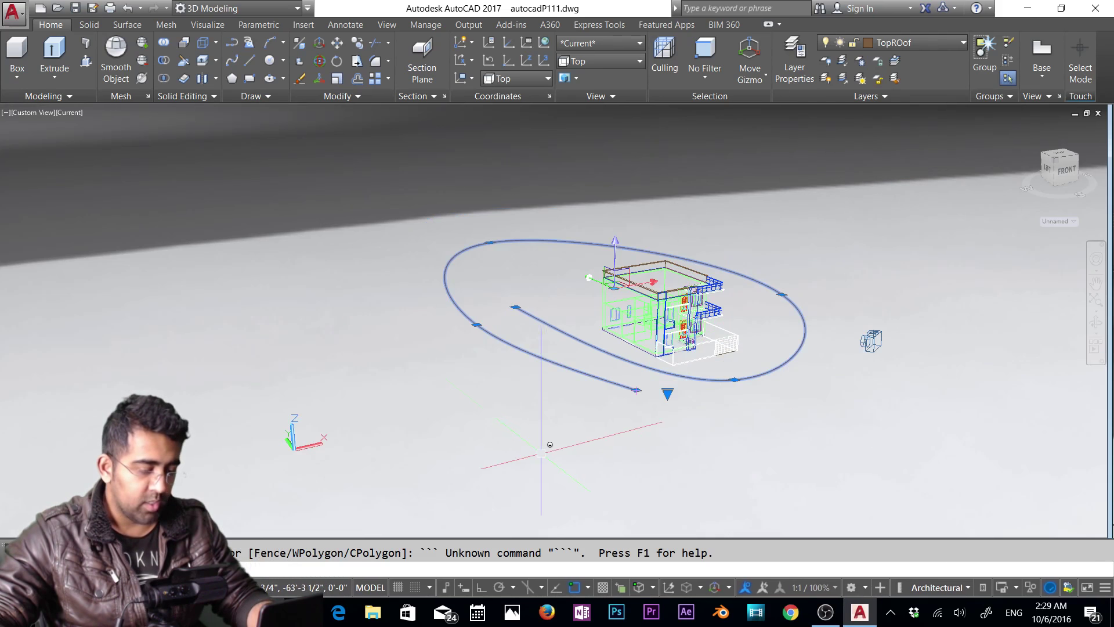
Open the Motion Path Animation settings and move the dialog clear of the house and spline.
{"action": "left_click", "coordinate": [870, 340]}
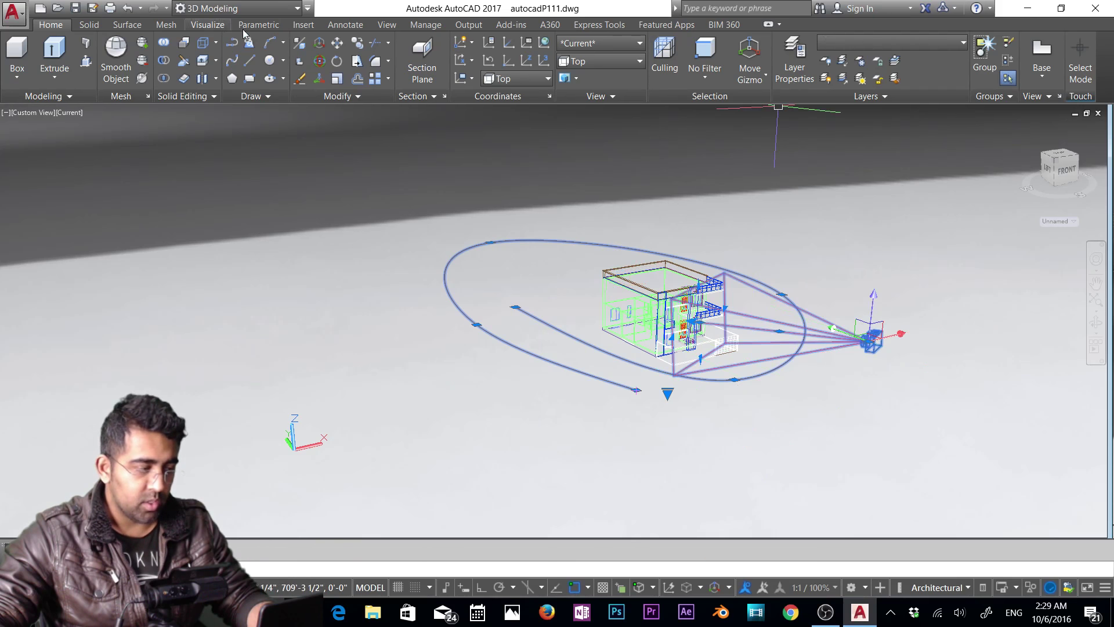
{"action": "left_click", "coordinate": [216, 26]}
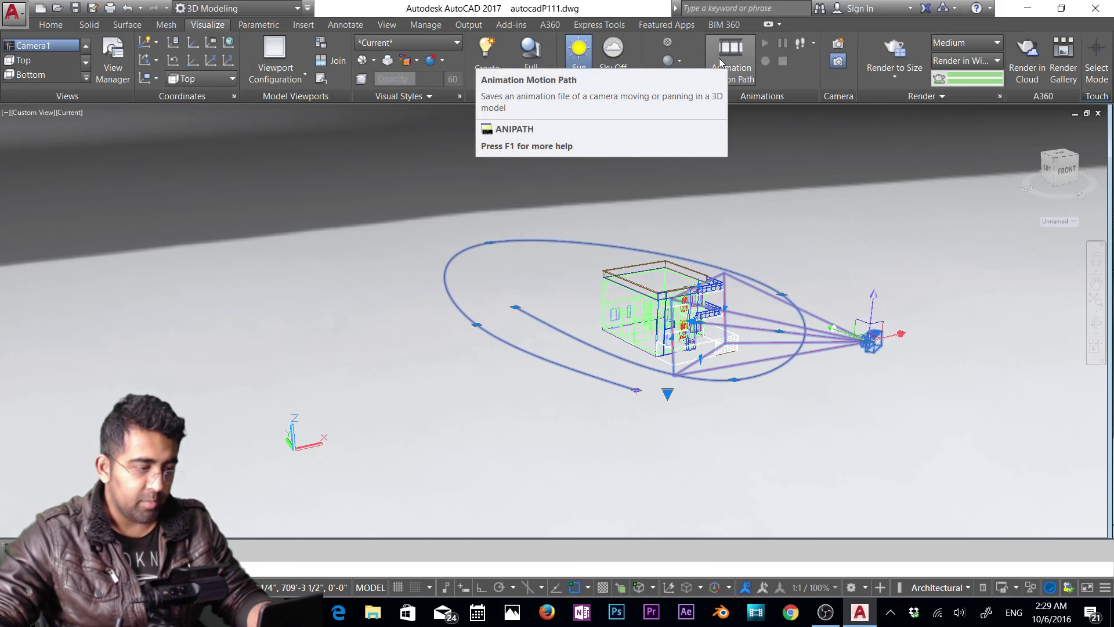
{"action": "left_click", "coordinate": [814, 44]}
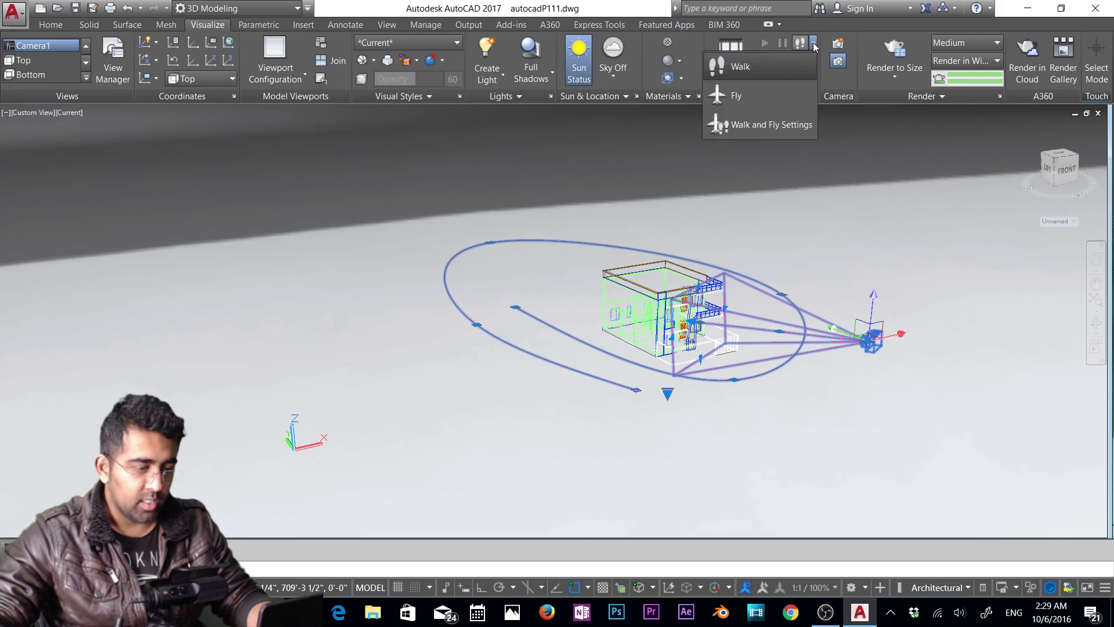
{"action": "left_click", "coordinate": [814, 44]}
{"action": "left_click", "coordinate": [814, 45]}
{"action": "left_click", "coordinate": [814, 44]}
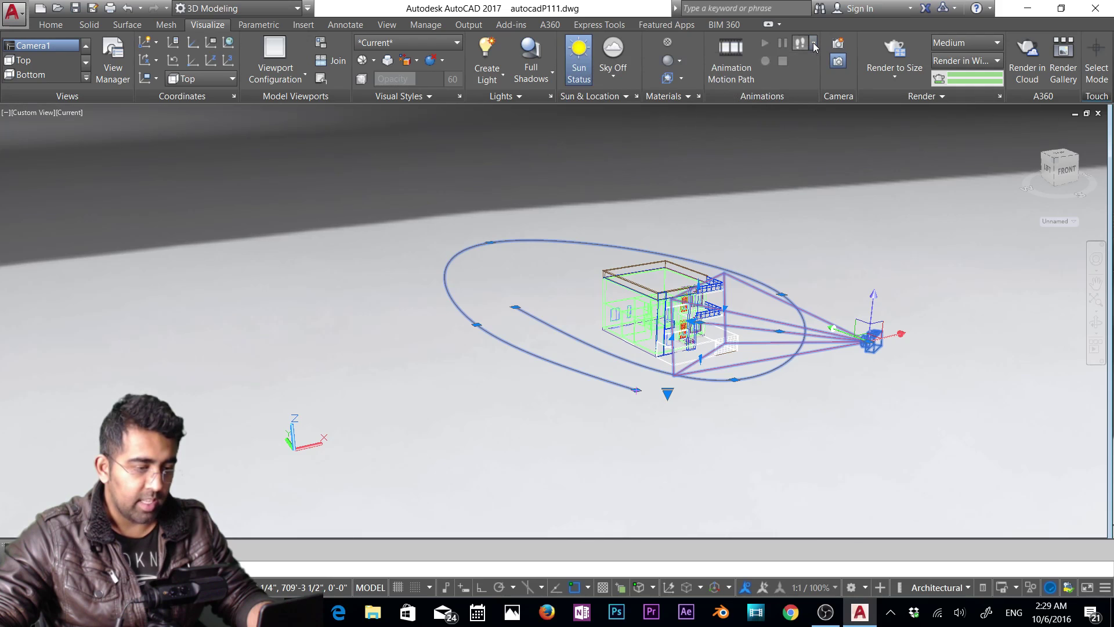
{"action": "left_click", "coordinate": [745, 79]}
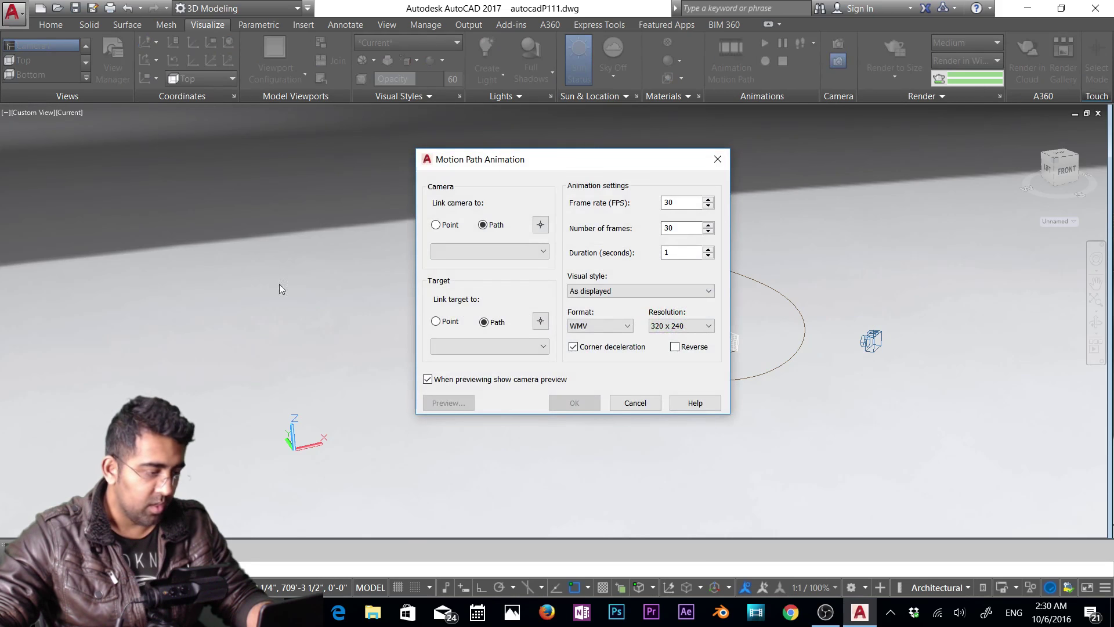
{"action": "left_click_drag", "start_coordinate": [489, 162], "coordinate": [169, 191]}
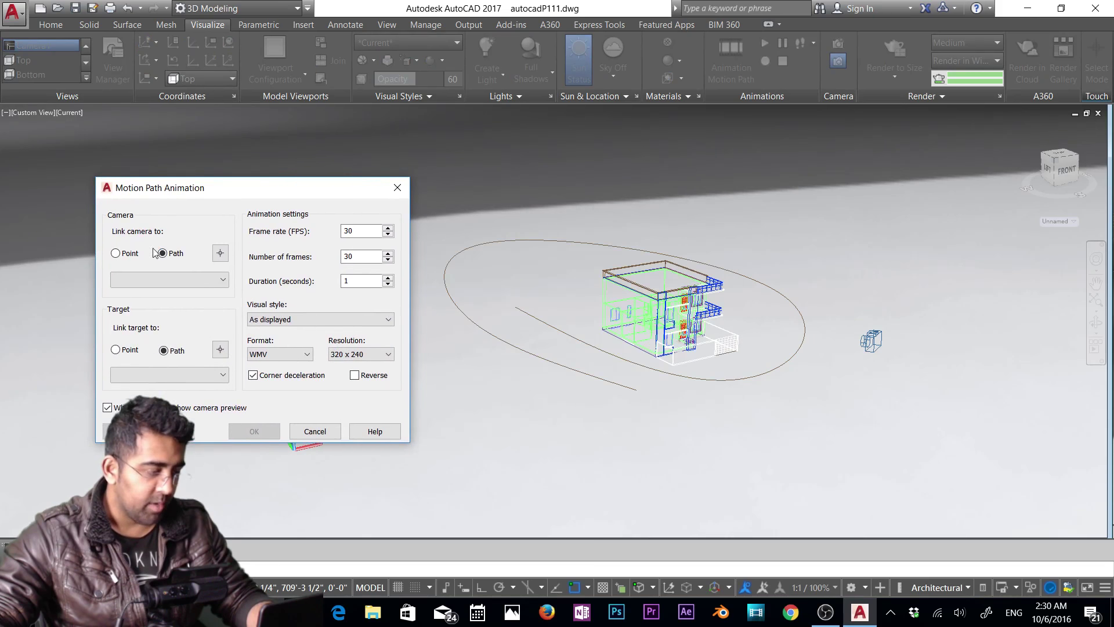
Link the animation camera to the spline around the house, naming the path Path1.
{"action": "left_click", "coordinate": [209, 279]}
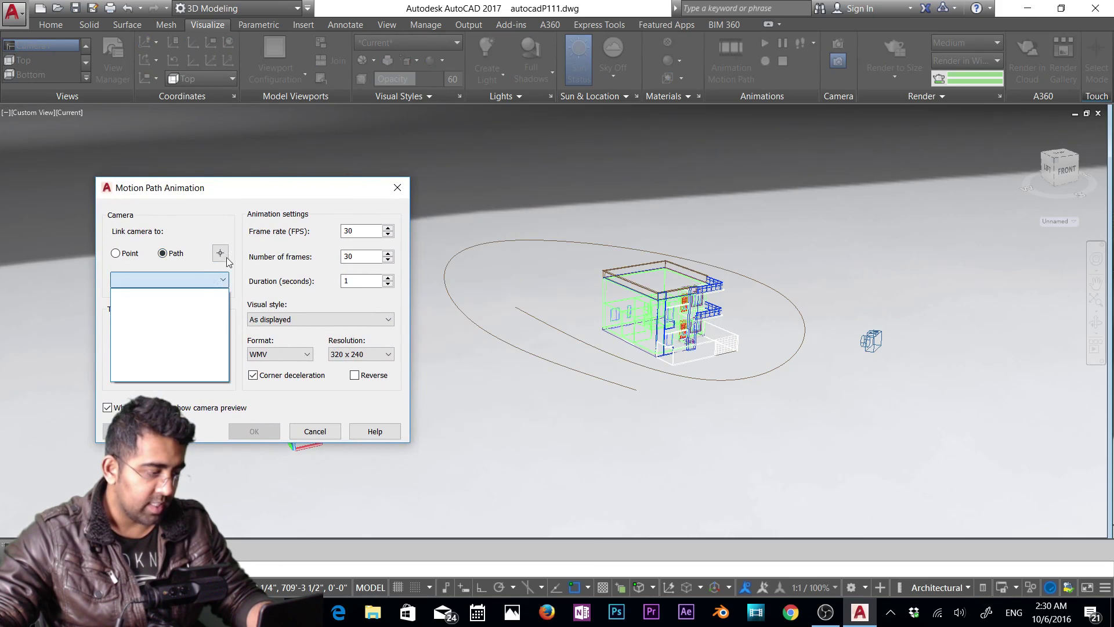
{"action": "left_click", "coordinate": [228, 256]}
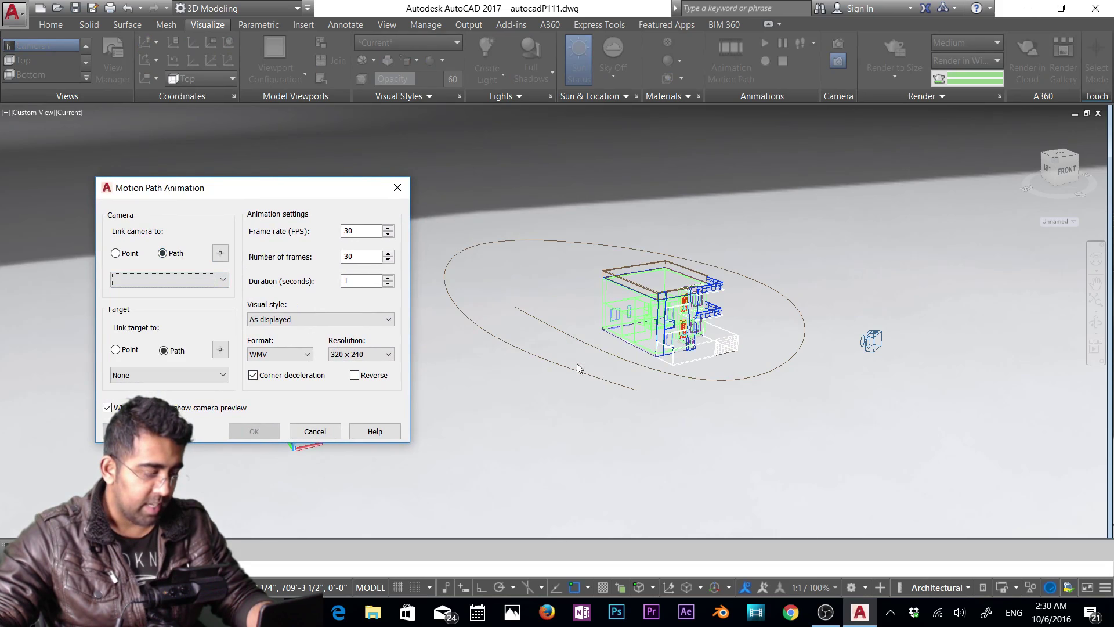
{"action": "left_click", "coordinate": [220, 253]}
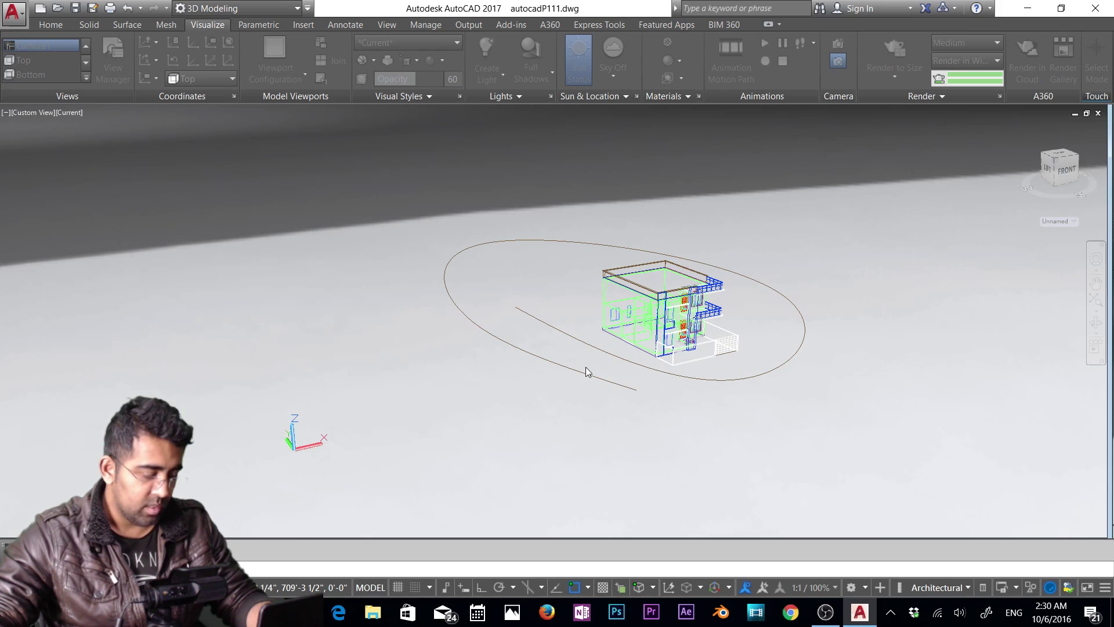
{"action": "left_click", "coordinate": [604, 384]}
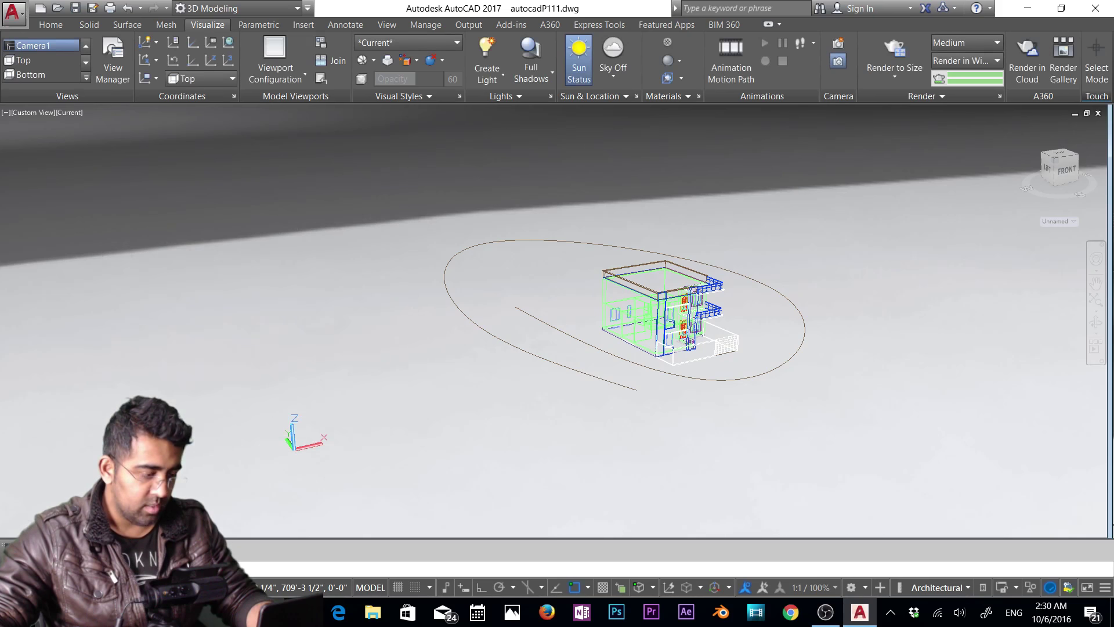
{"action": "left_click", "coordinate": [597, 378]}
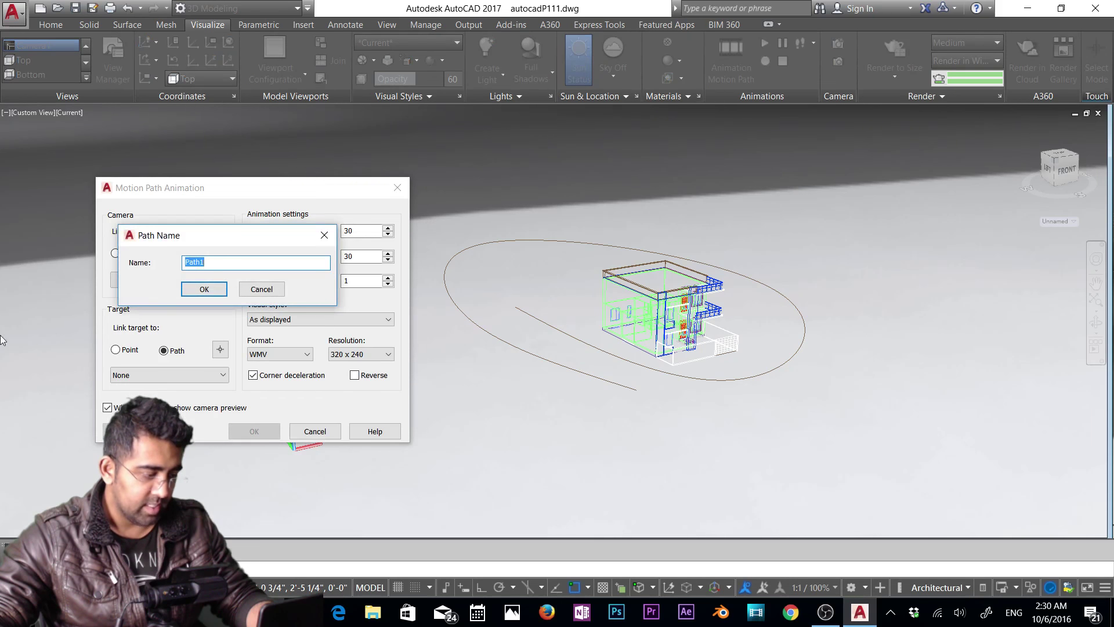
{"action": "left_click", "coordinate": [208, 293]}
Link the animation target to a point at the house's front by the lower balcony, naming it Point 1.
{"action": "left_click", "coordinate": [164, 350]}
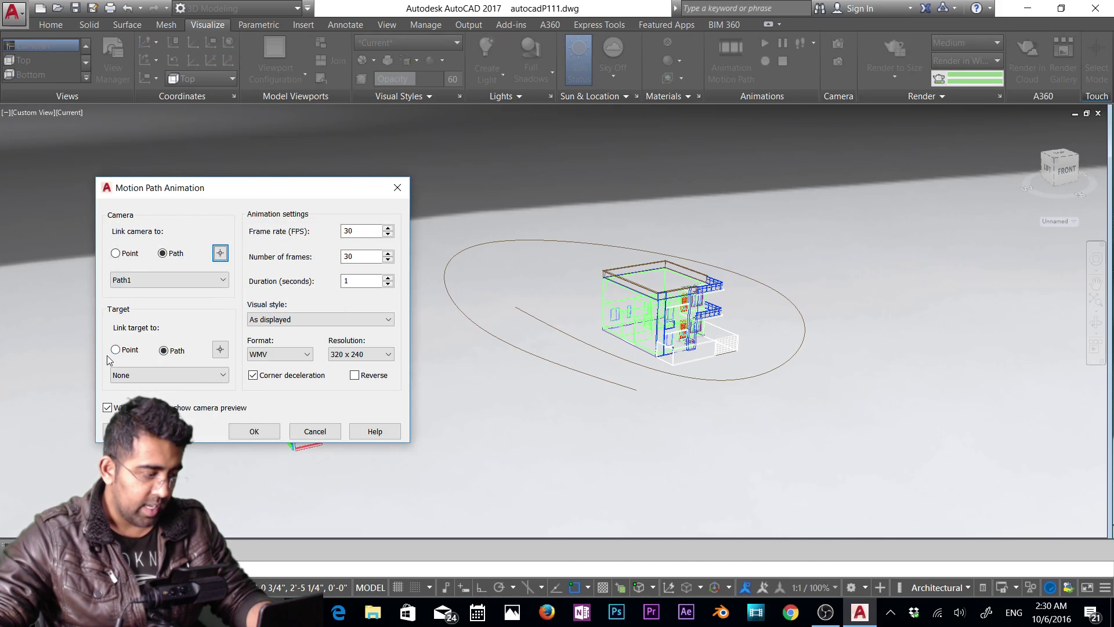
{"action": "left_click", "coordinate": [116, 351]}
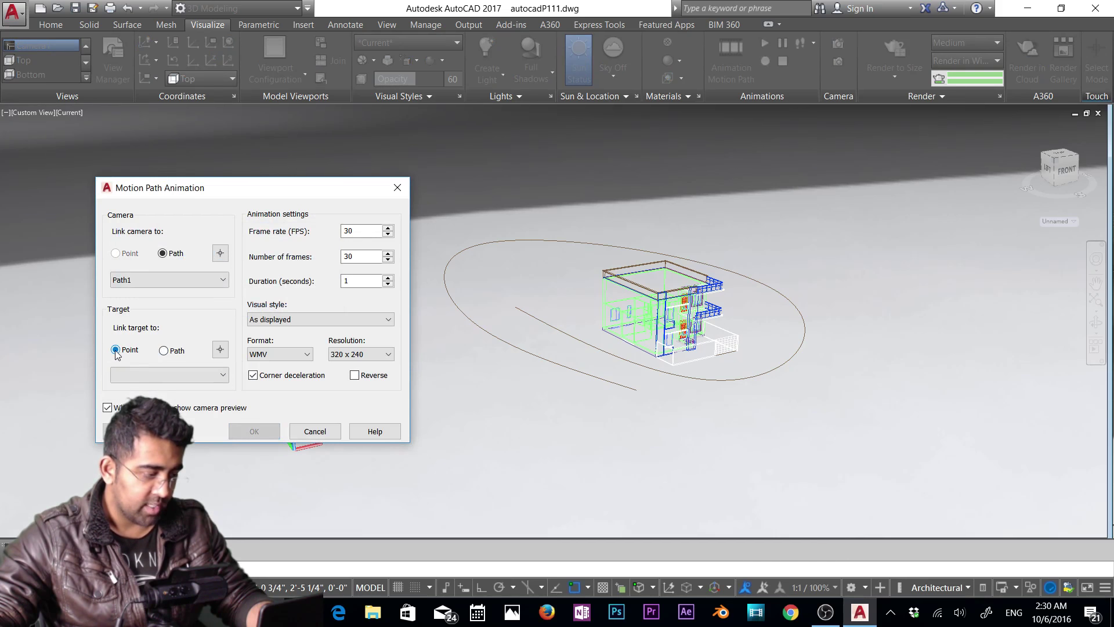
{"action": "left_click", "coordinate": [221, 349]}
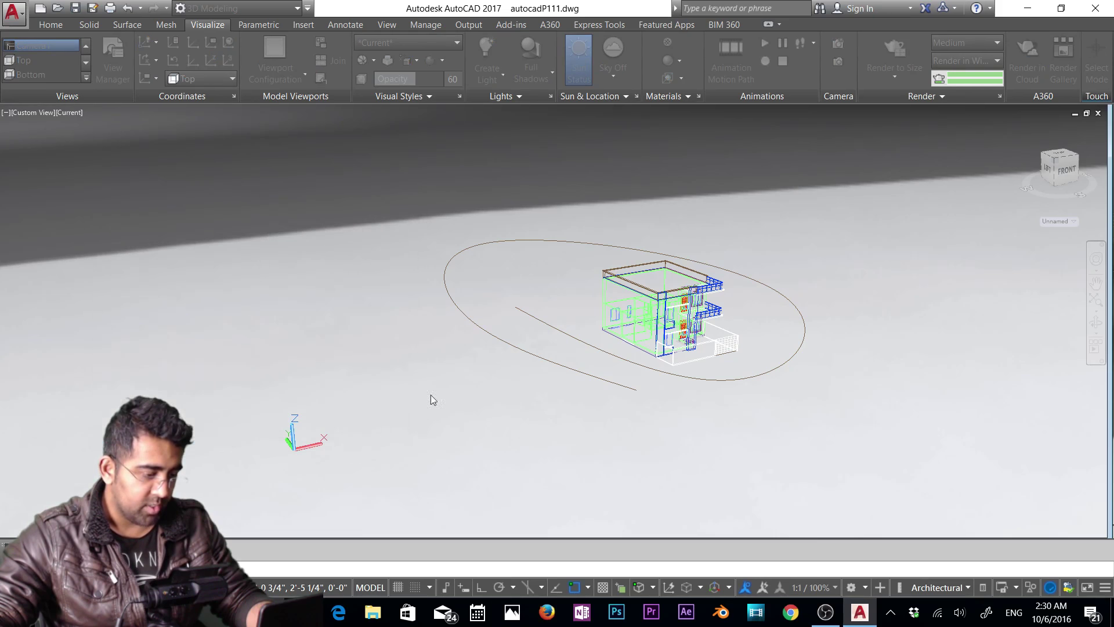
{"action": "left_click", "coordinate": [673, 317]}
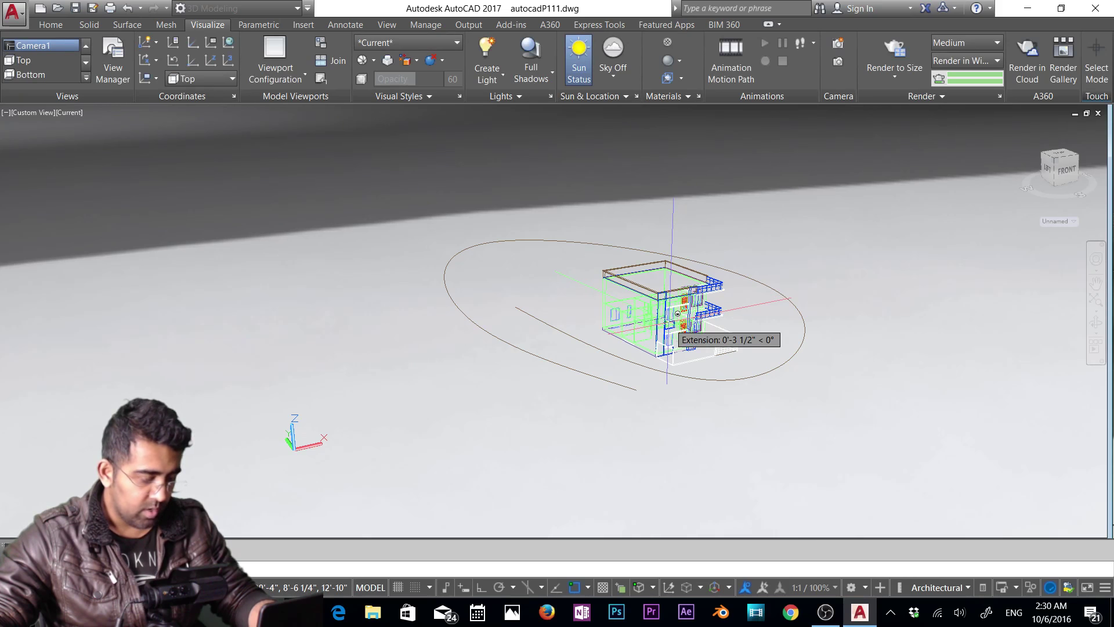
{"action": "middle_click_drag", "start_coordinate": [677, 313], "coordinate": [676, 334], "text": "shift"}
{"action": "scroll", "coordinate": [676, 333], "scroll_direction": "up", "scroll_amount": 3}
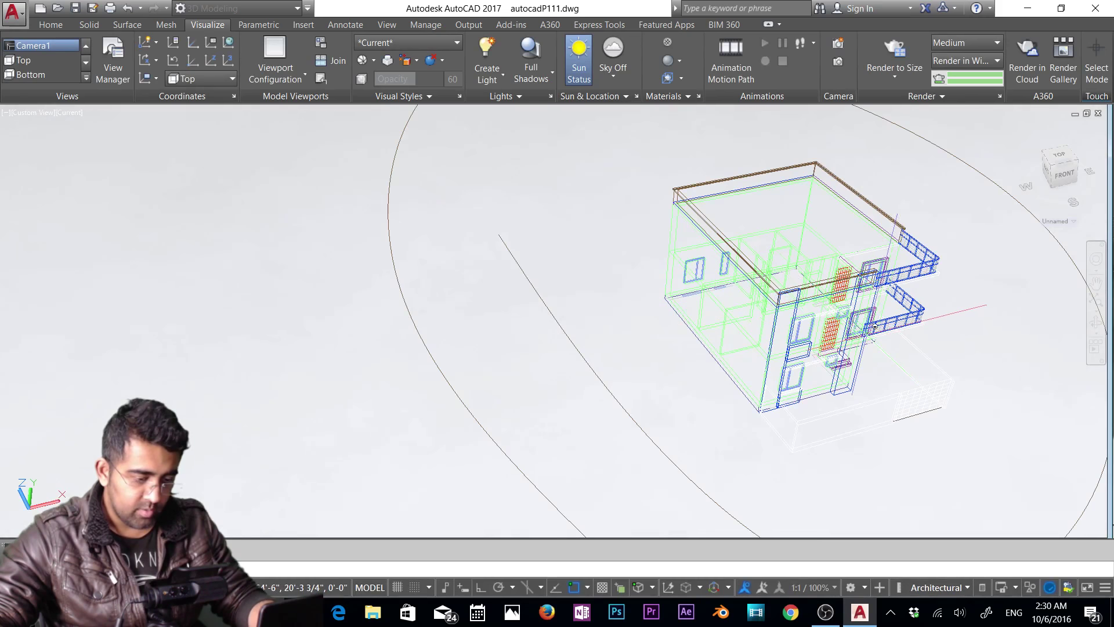
{"action": "left_click", "coordinate": [869, 336]}
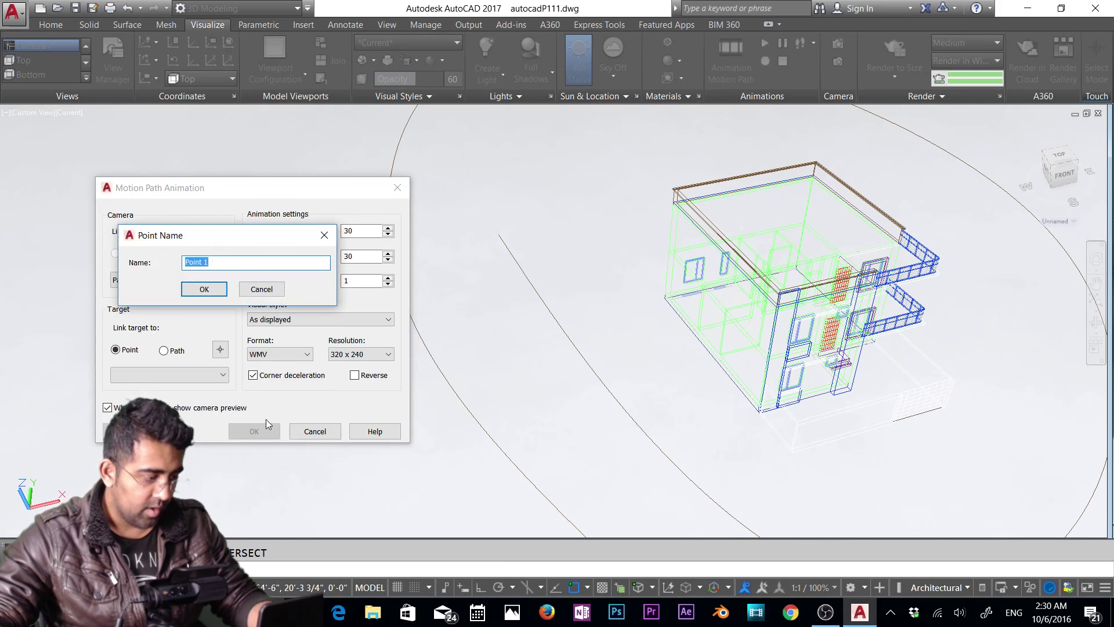
{"action": "left_click", "coordinate": [212, 294]}
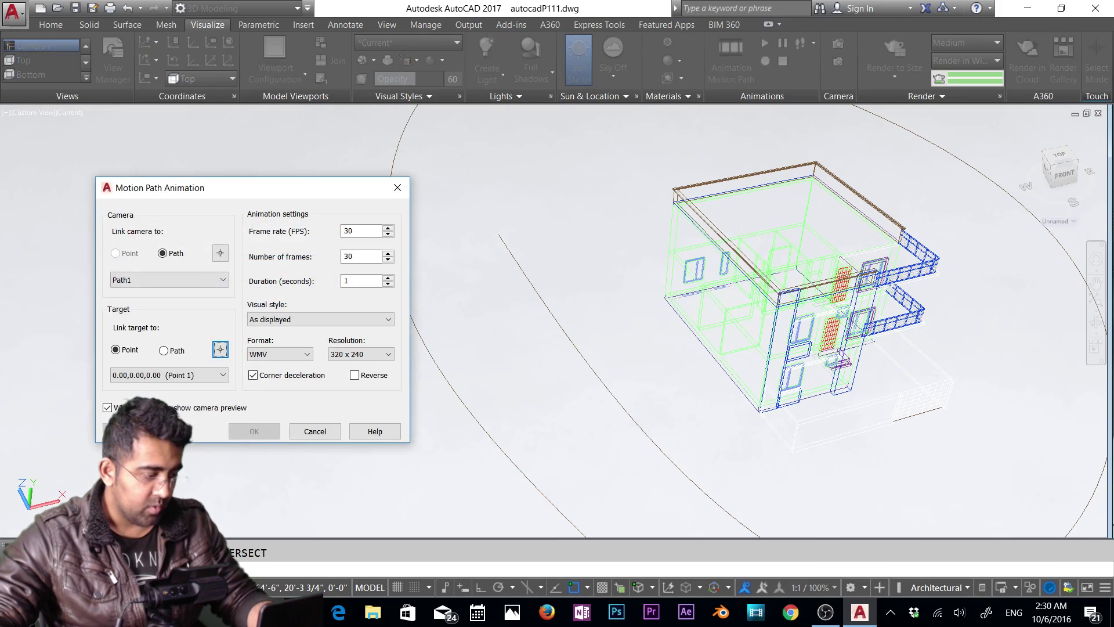
Preview the animation, replay it in the Shaded visual style, and accept the motion path settings.
{"action": "left_click", "coordinate": [128, 431]}
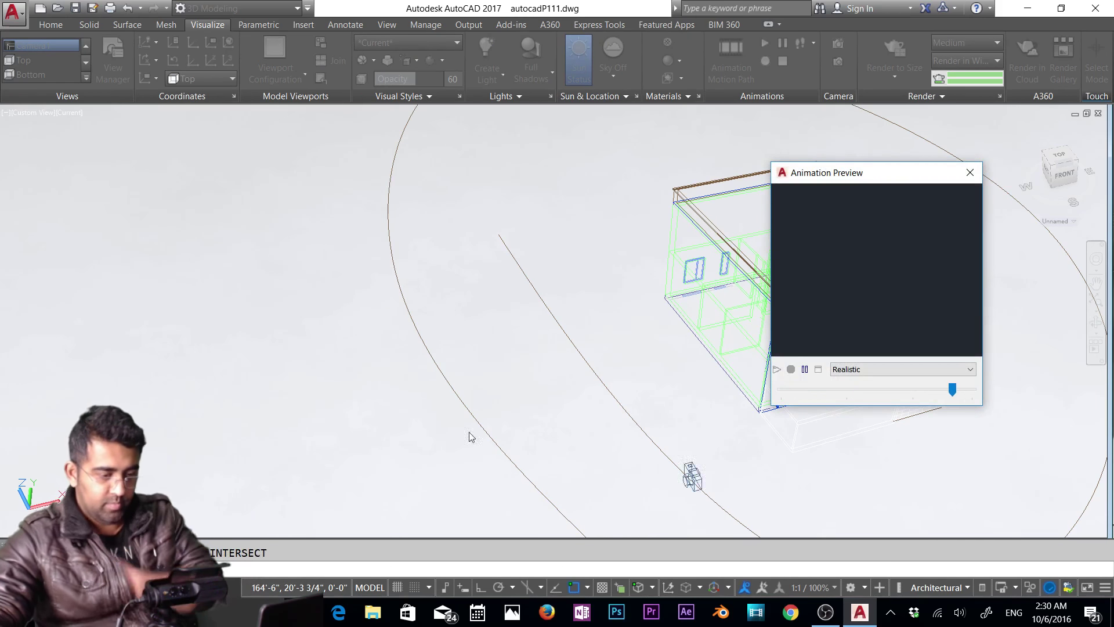
{"action": "left_click", "coordinate": [931, 369]}
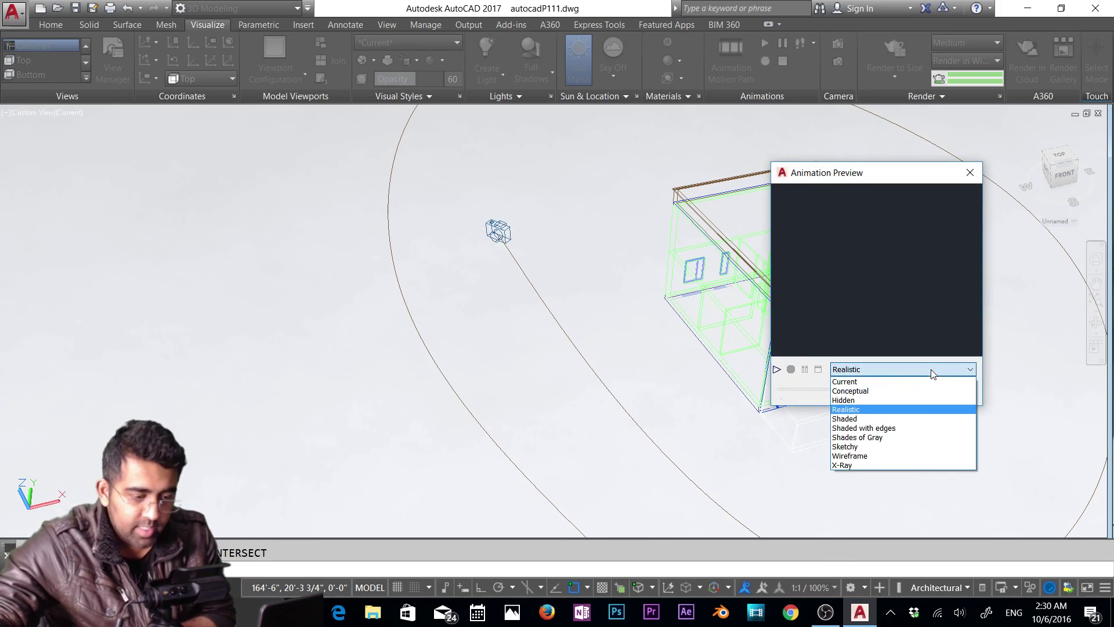
{"action": "left_click", "coordinate": [863, 418]}
{"action": "left_click", "coordinate": [776, 369]}
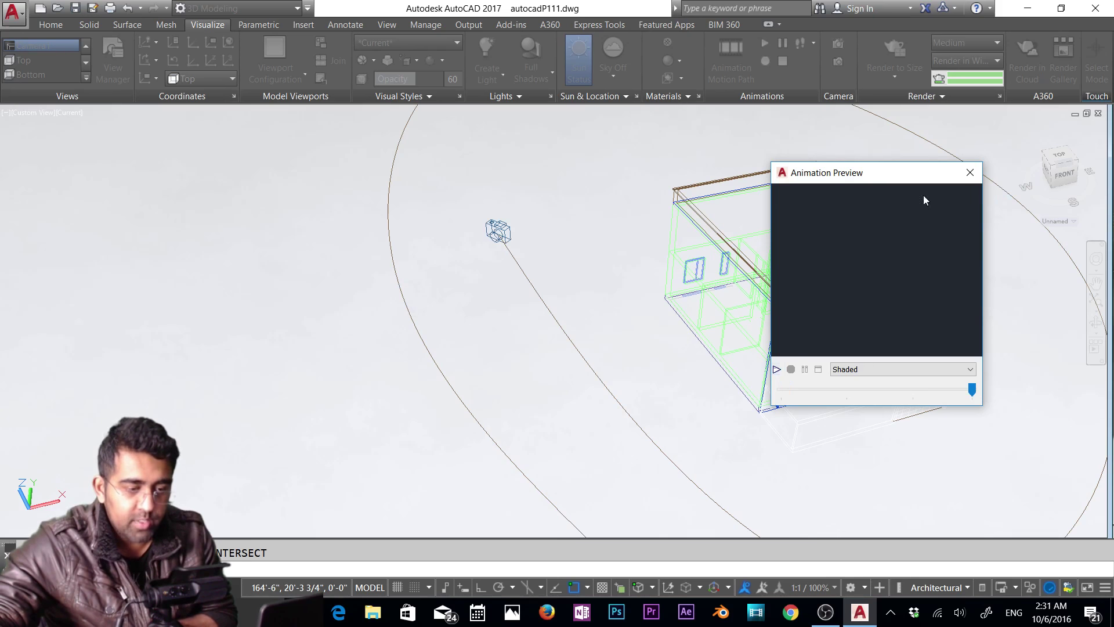
{"action": "left_click", "coordinate": [978, 173]}
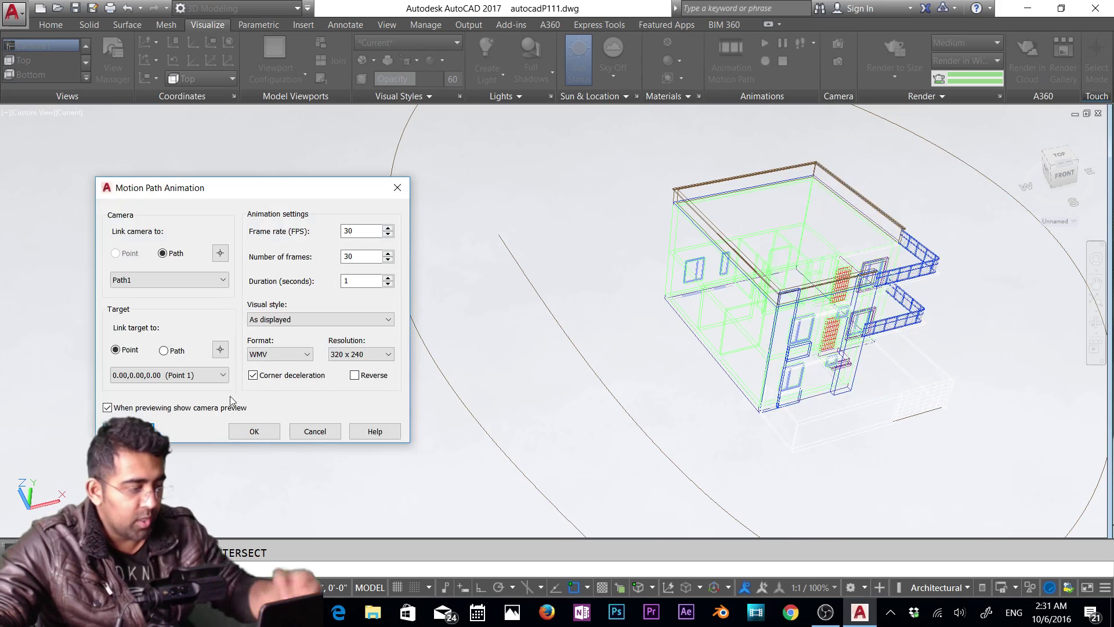
{"action": "left_click", "coordinate": [253, 430]}
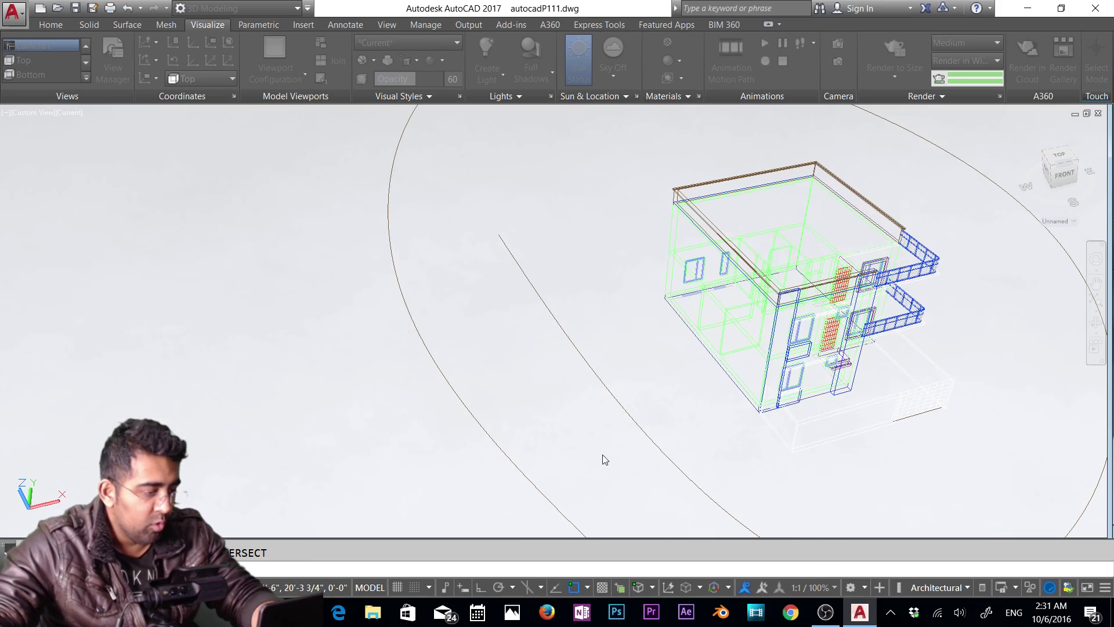
Set the animation duration to 15 seconds, cancel saving the WMV file, and close the motion path settings.
{"action": "left_click", "coordinate": [674, 464]}
{"action": "left_click", "coordinate": [675, 469]}
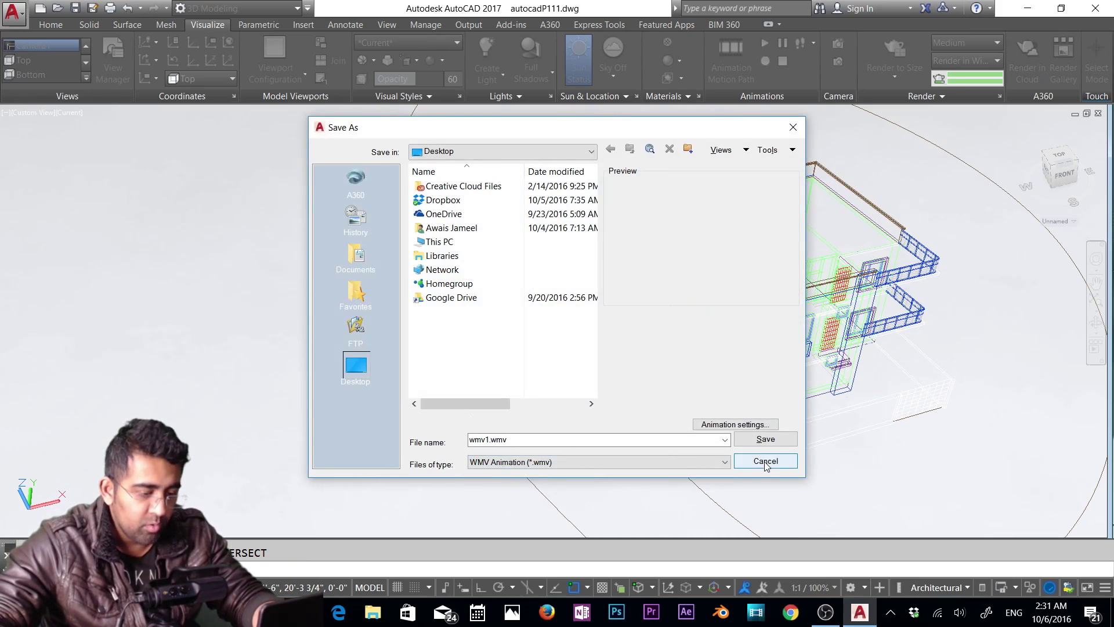
{"action": "left_click", "coordinate": [765, 461]}
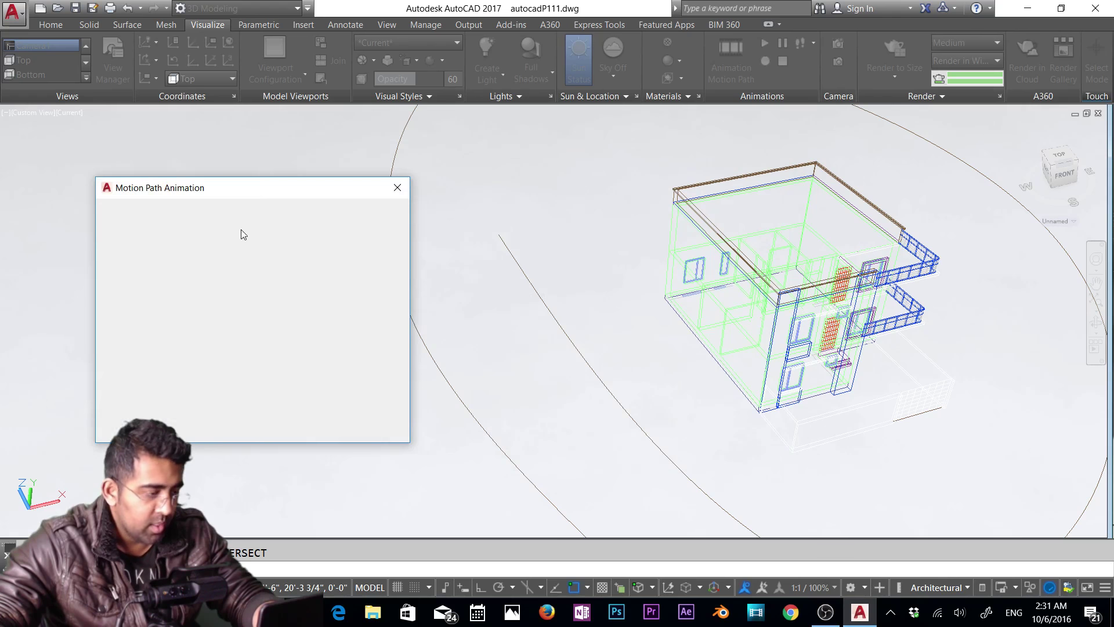
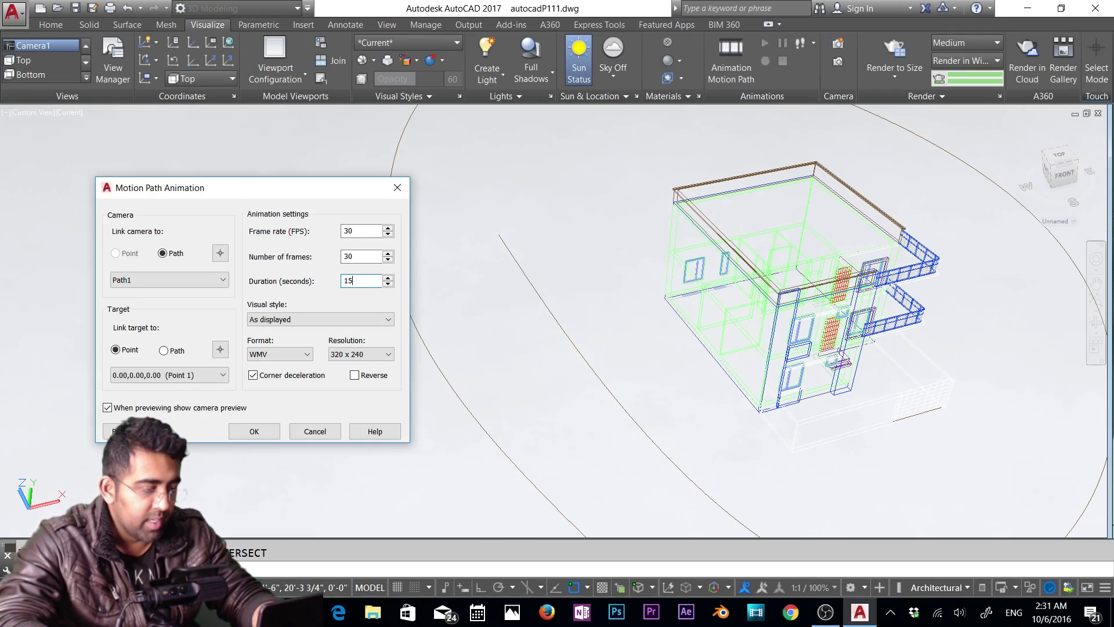
{"action": "left_click", "coordinate": [273, 432]}
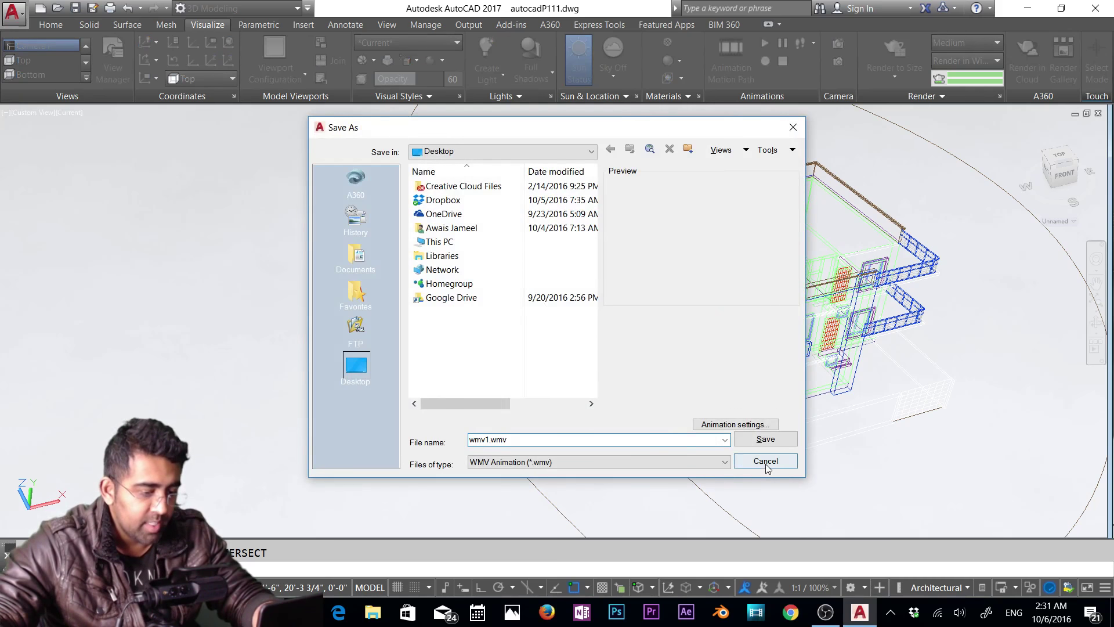
{"action": "left_click", "coordinate": [765, 462]}
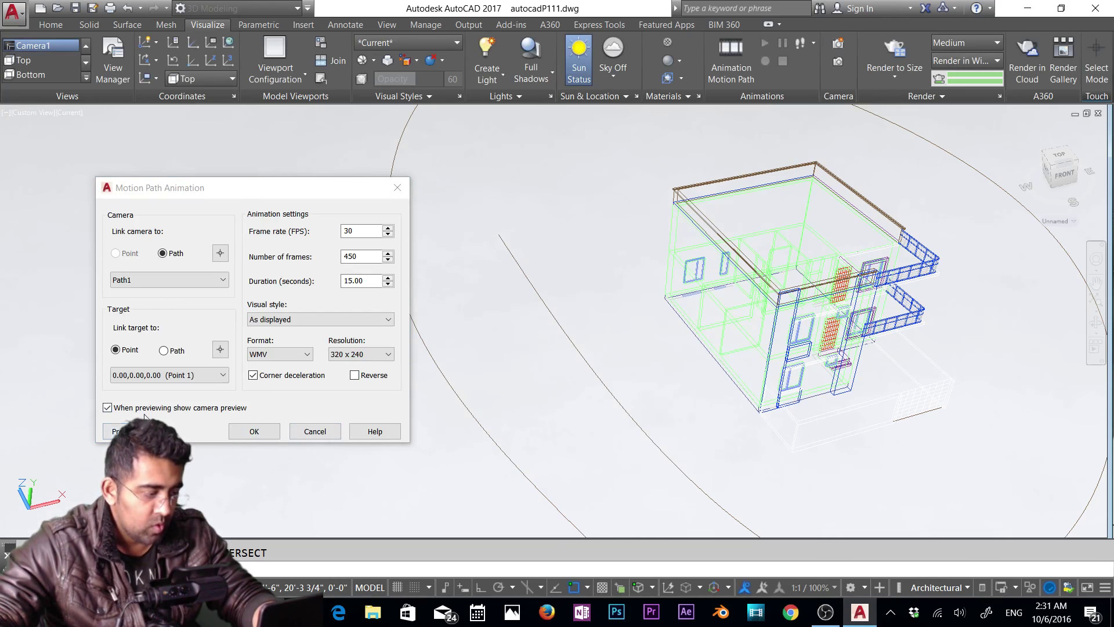
{"action": "left_click", "coordinate": [254, 431]}
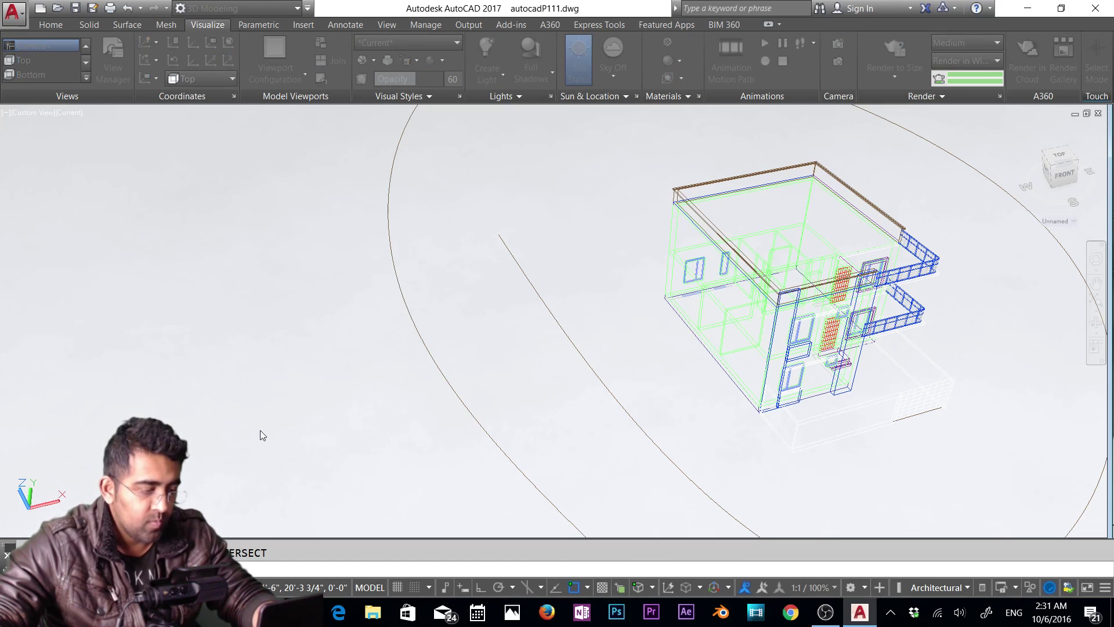
{"action": "key", "text": "Return"}
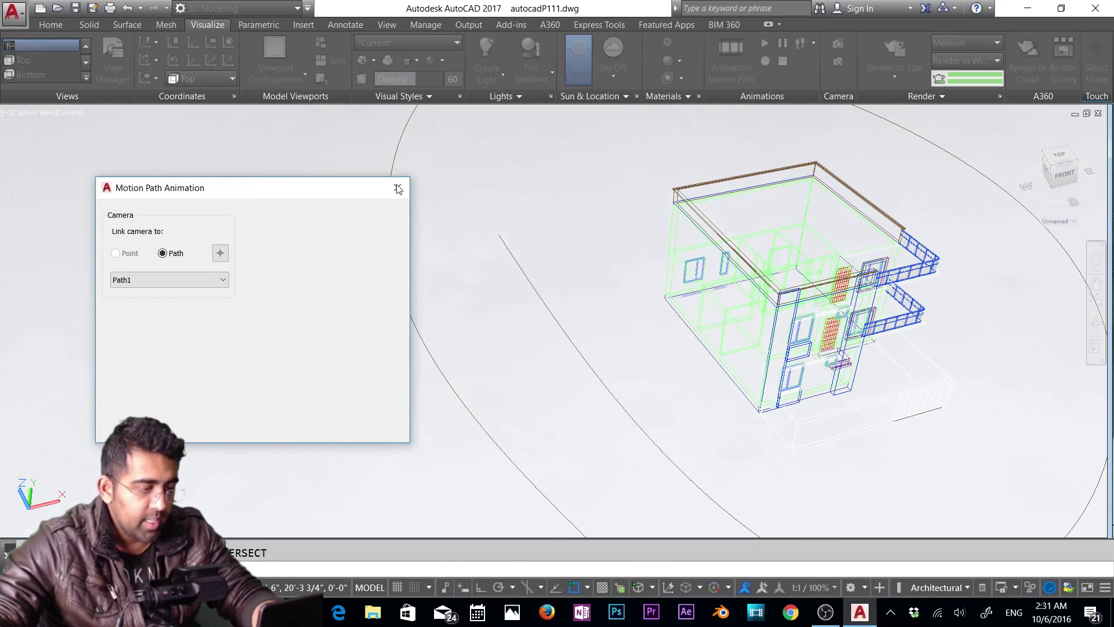
{"action": "left_click", "coordinate": [398, 188]}
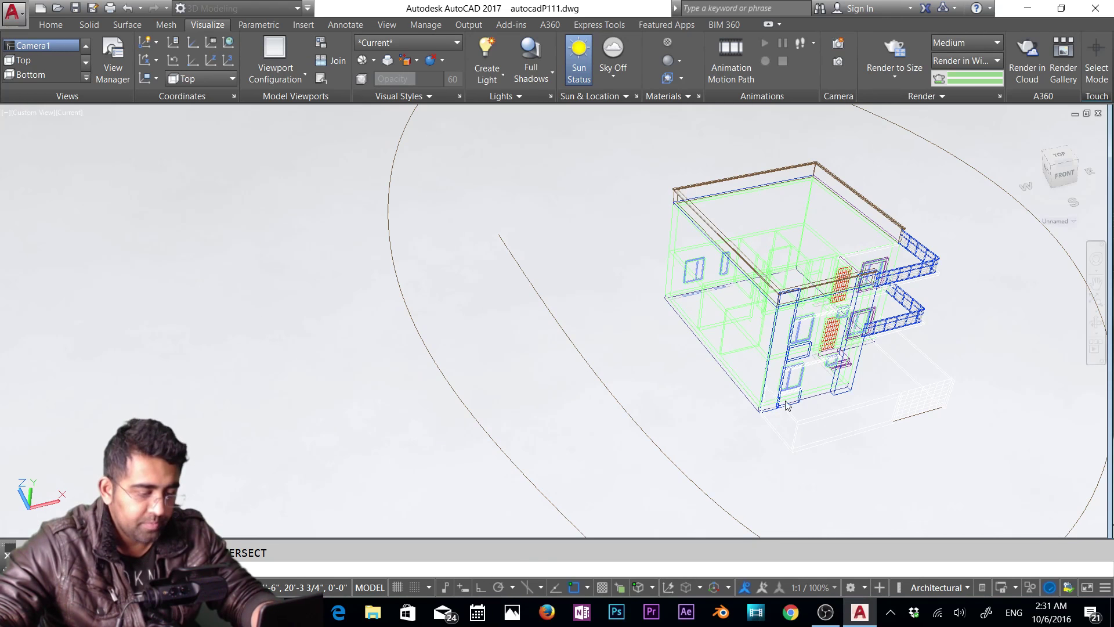
Raise the start fit point of the spline around the house vertically by about 12'-1".
{"action": "scroll", "coordinate": [671, 362], "scroll_direction": "down", "scroll_amount": 4}
{"action": "scroll", "coordinate": [739, 387], "scroll_direction": "down", "scroll_amount": 3}
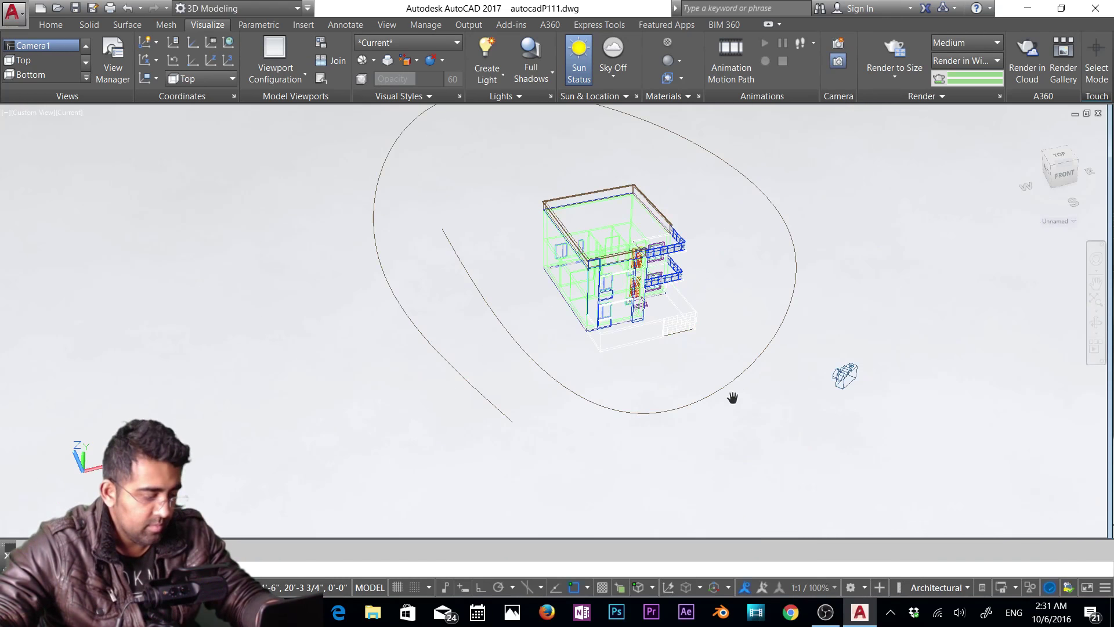
{"action": "scroll", "coordinate": [729, 393], "scroll_direction": "down", "scroll_amount": 2}
{"action": "middle_click_drag", "start_coordinate": [726, 358], "coordinate": [734, 349], "text": "shift"}
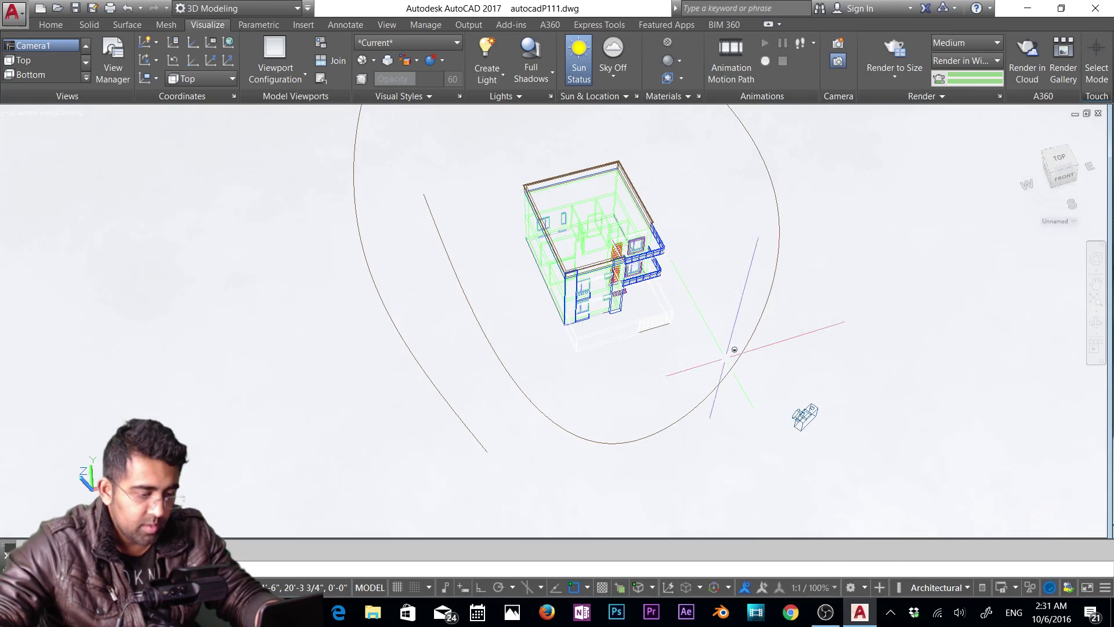
{"action": "left_click", "coordinate": [727, 379]}
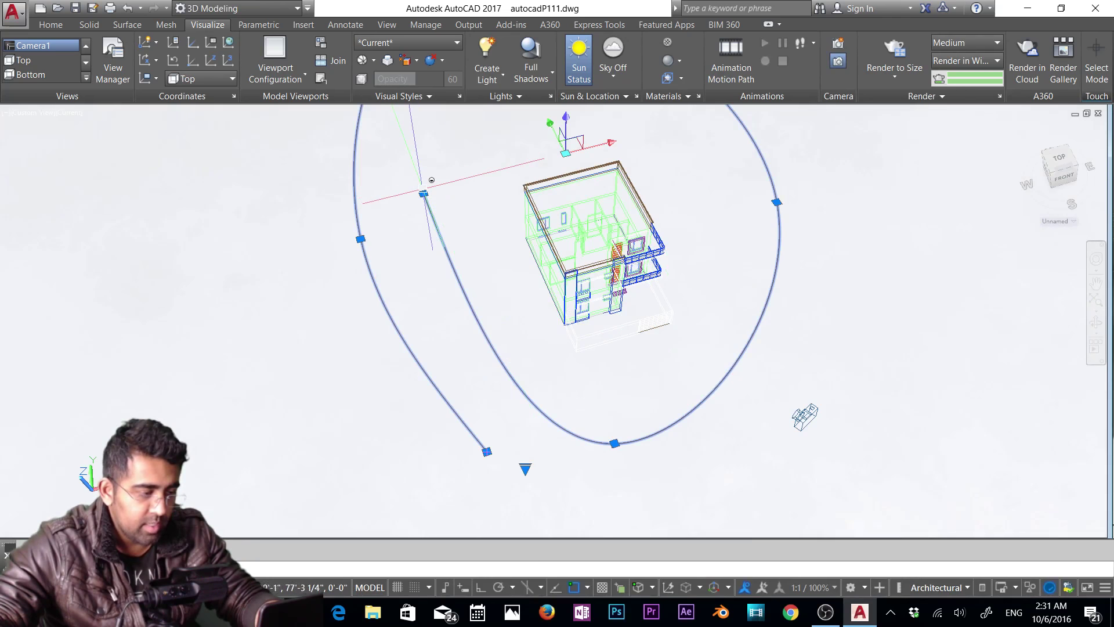
{"action": "left_click", "coordinate": [427, 183]}
{"action": "mouse_move", "coordinate": [423, 195]}
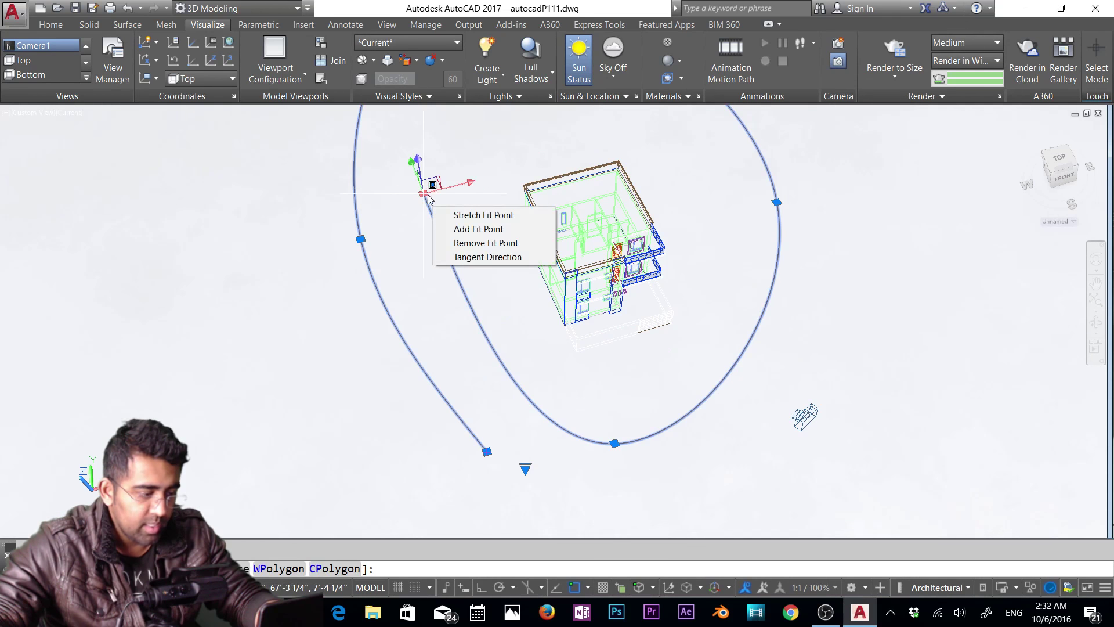
{"action": "middle_click_drag", "start_coordinate": [429, 192], "coordinate": [527, 183], "text": "shift"}
{"action": "key", "text": "Escape"}
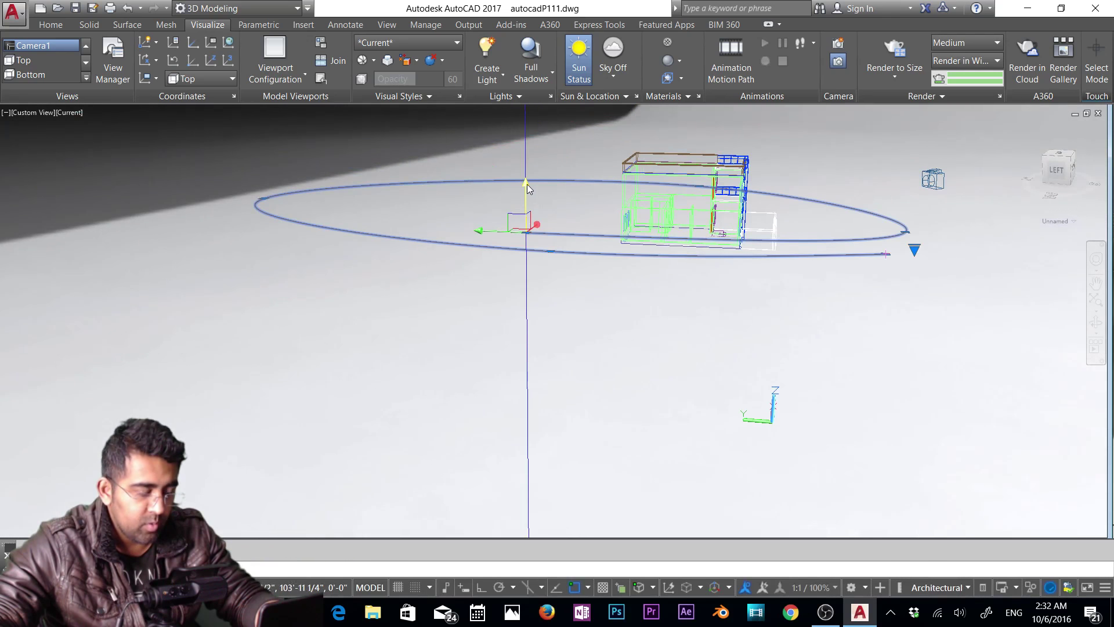
{"action": "left_click", "coordinate": [526, 183]}
{"action": "left_click", "coordinate": [526, 232]}
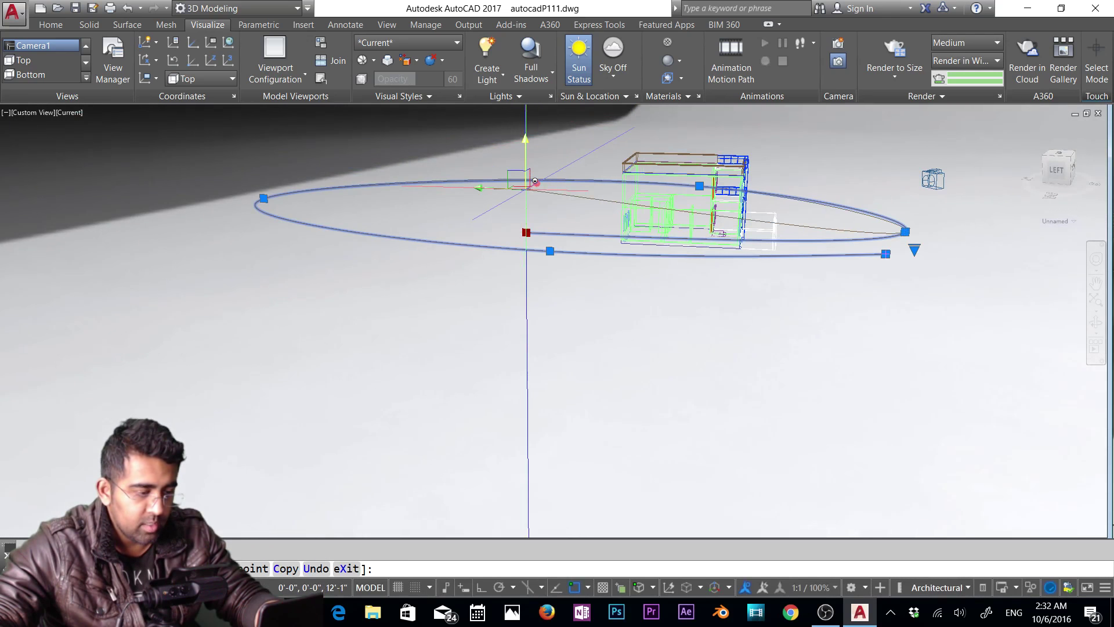
{"action": "key", "text": "Escape"}
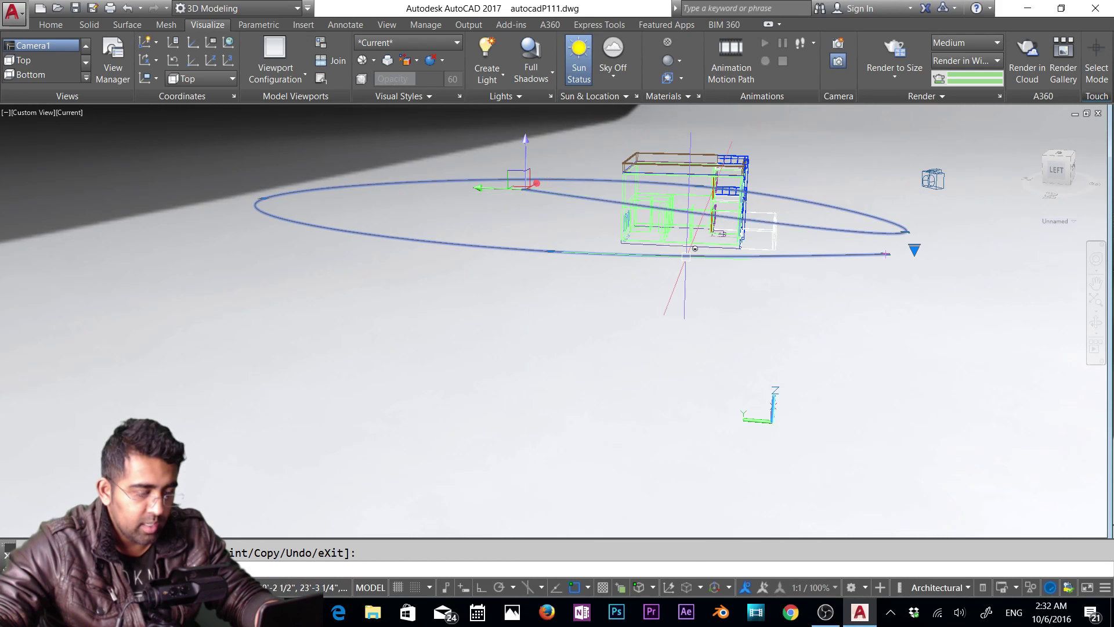
Raise the spline's third fit point, beyond the balcony side of the house, along the Z axis.
{"action": "middle_click_drag", "start_coordinate": [856, 289], "coordinate": [746, 324], "text": "shift"}
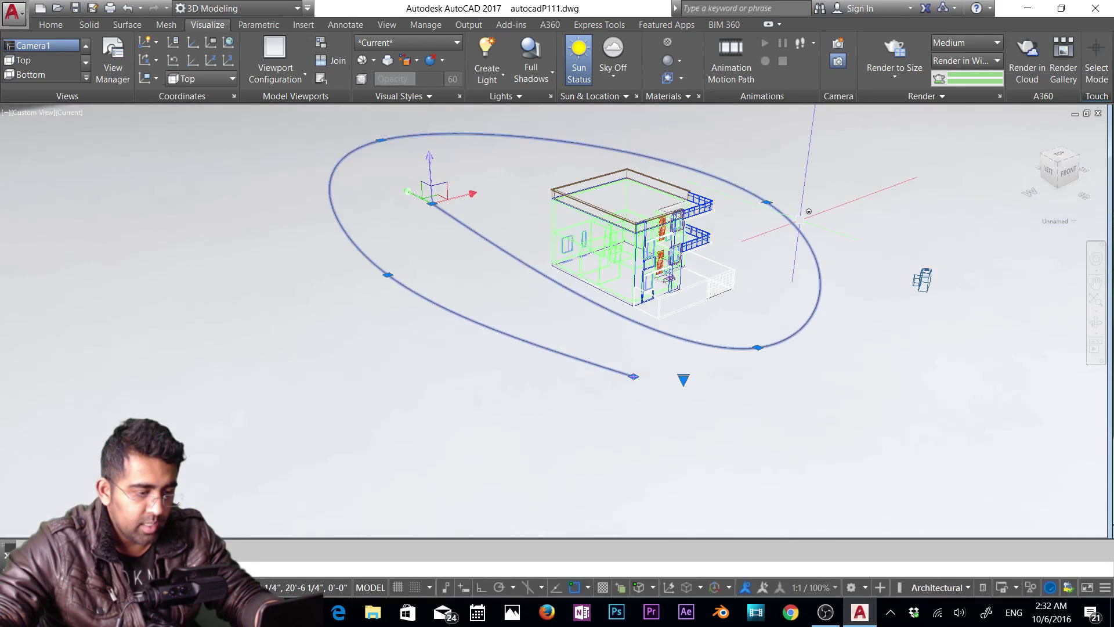
{"action": "left_click", "coordinate": [767, 202]}
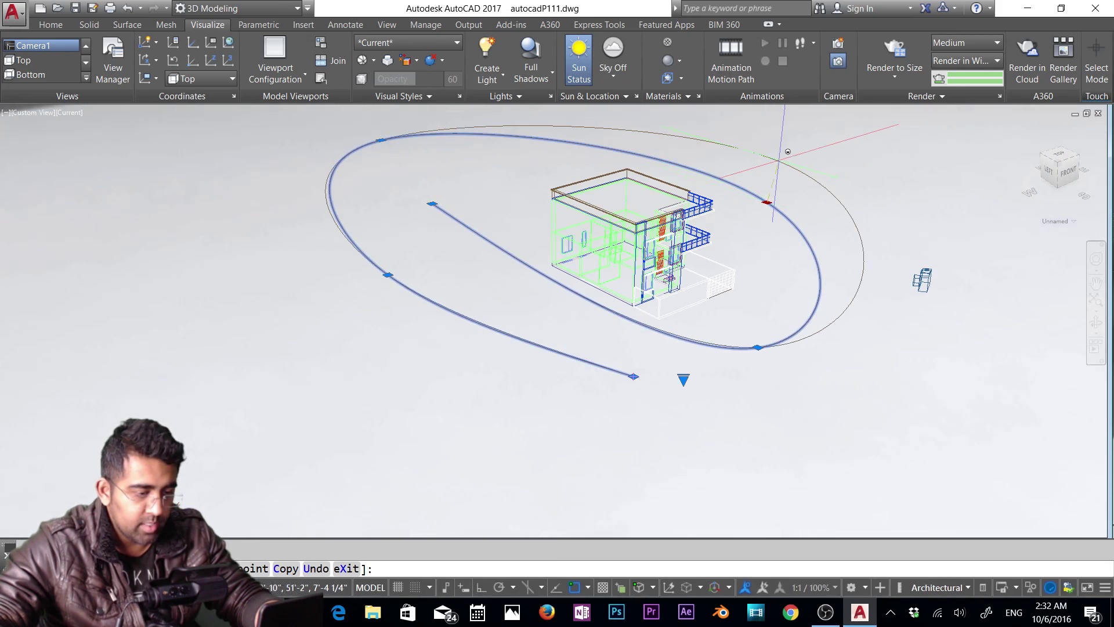
{"action": "key", "text": "Escape"}
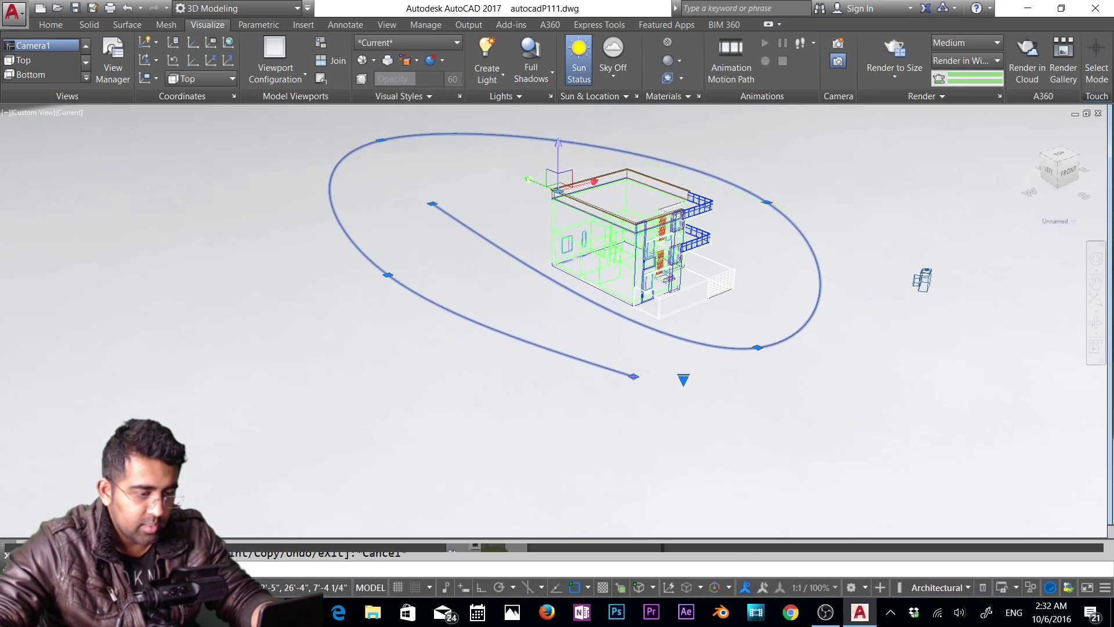
{"action": "left_click", "coordinate": [766, 203]}
{"action": "key", "text": "space"}
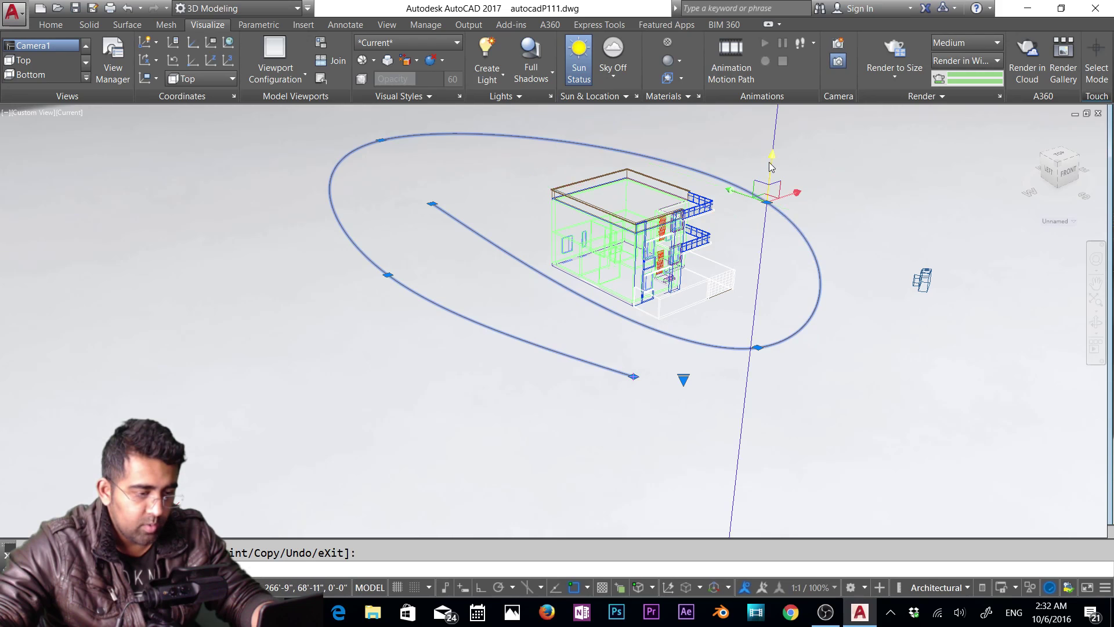
{"action": "left_click", "coordinate": [776, 193]}
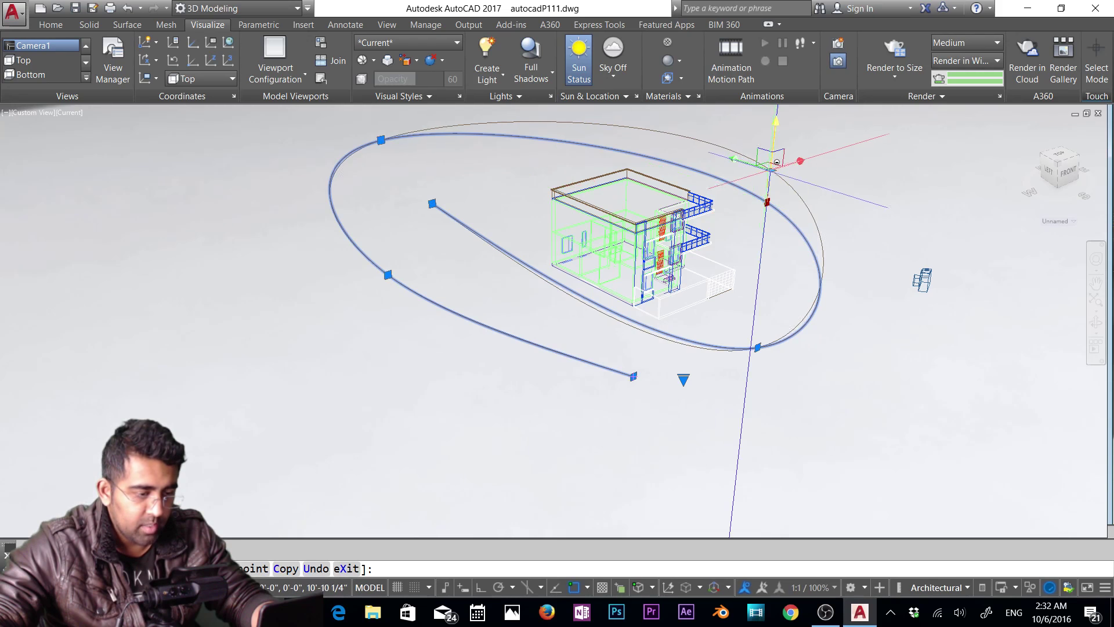
{"action": "left_click", "coordinate": [774, 155]}
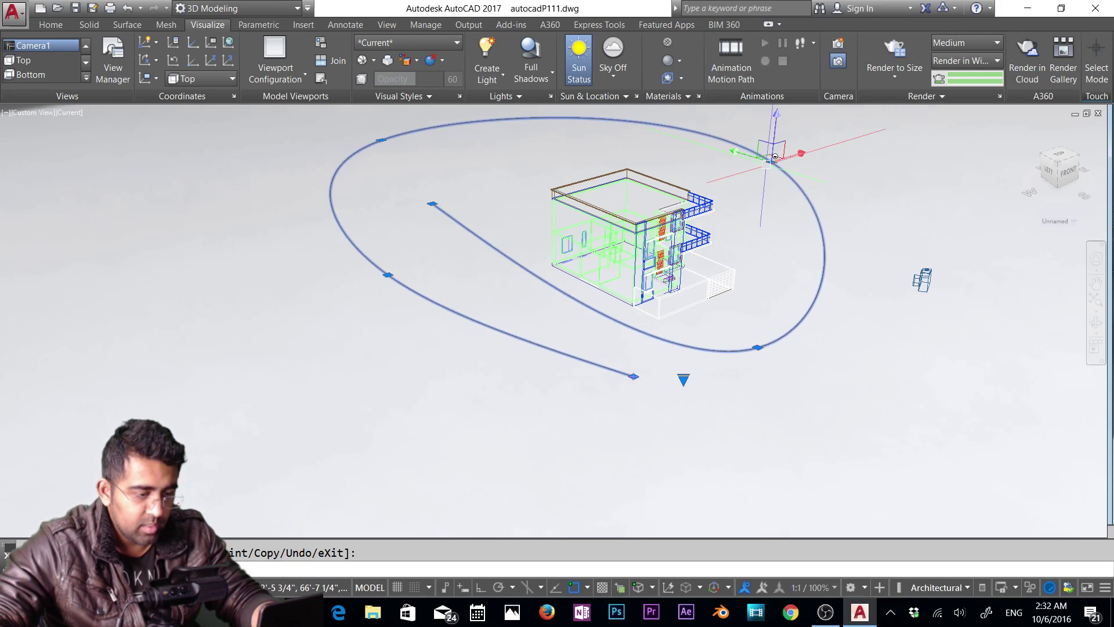
{"action": "key", "text": "space"}
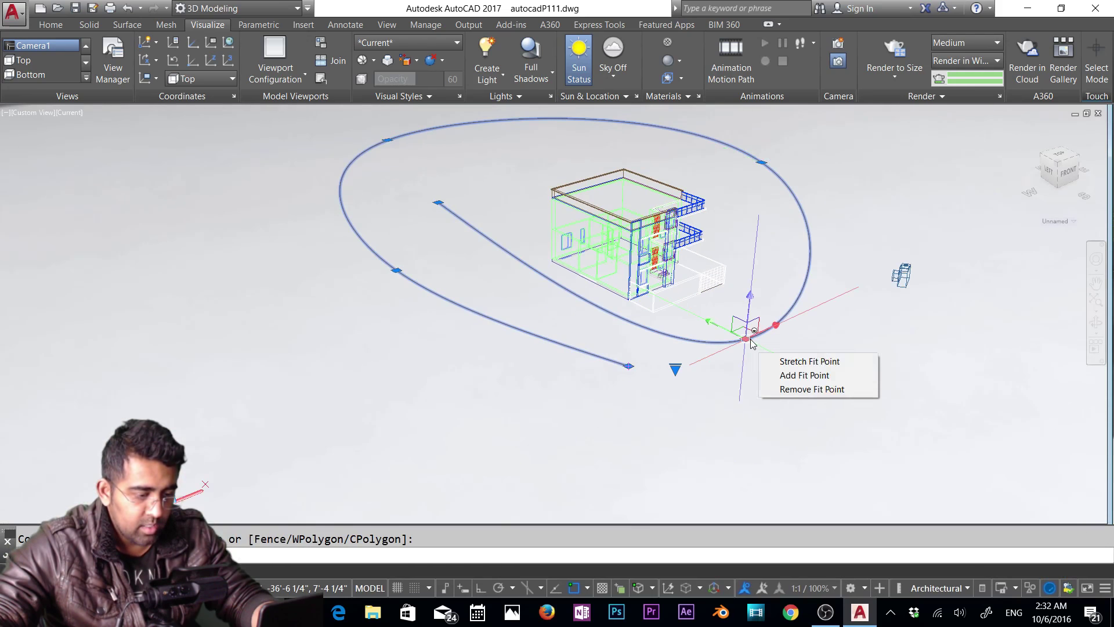
Raise the spline's second fit point, in front of the house, about 12'-6" along the Z axis and clear the selection.
{"action": "left_click", "coordinate": [745, 338]}
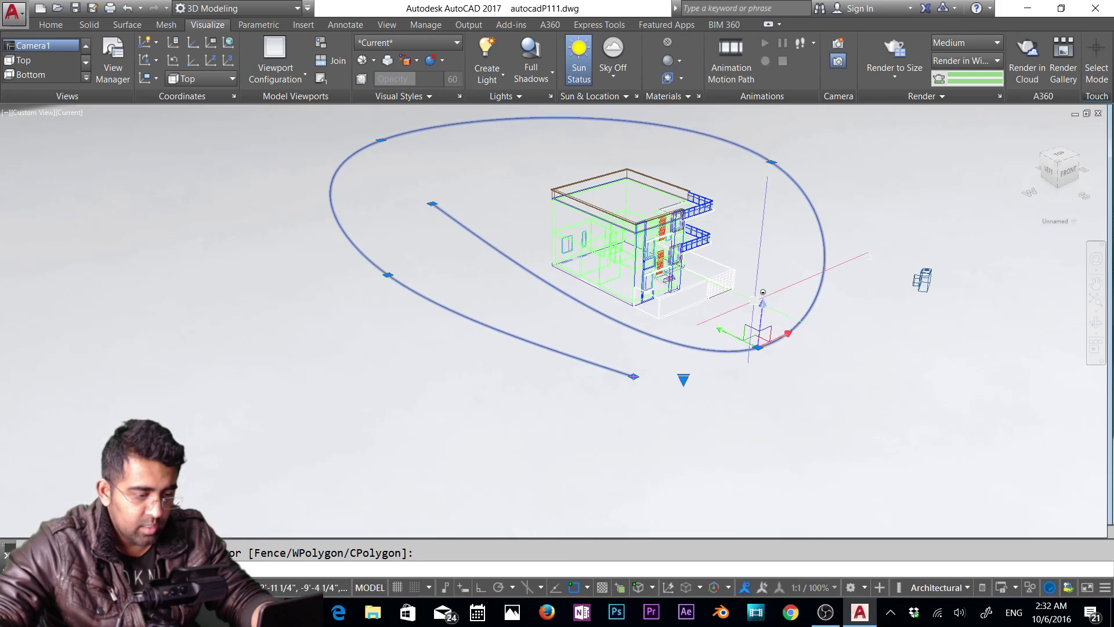
{"action": "left_click", "coordinate": [757, 347]}
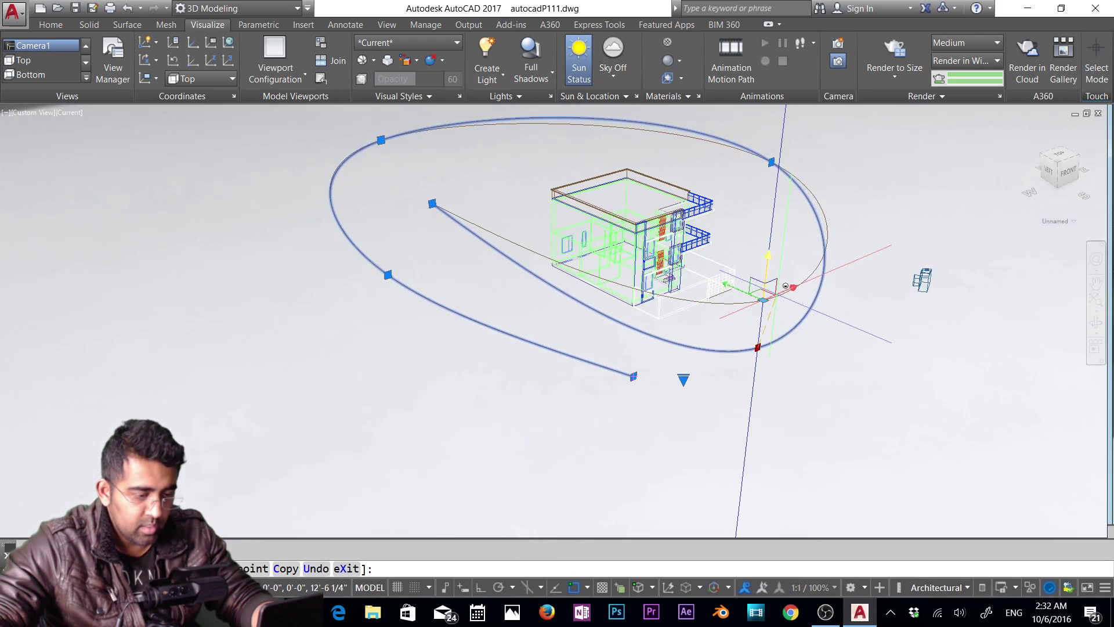
{"action": "left_click", "coordinate": [765, 298]}
{"action": "left_click", "coordinate": [859, 359]}
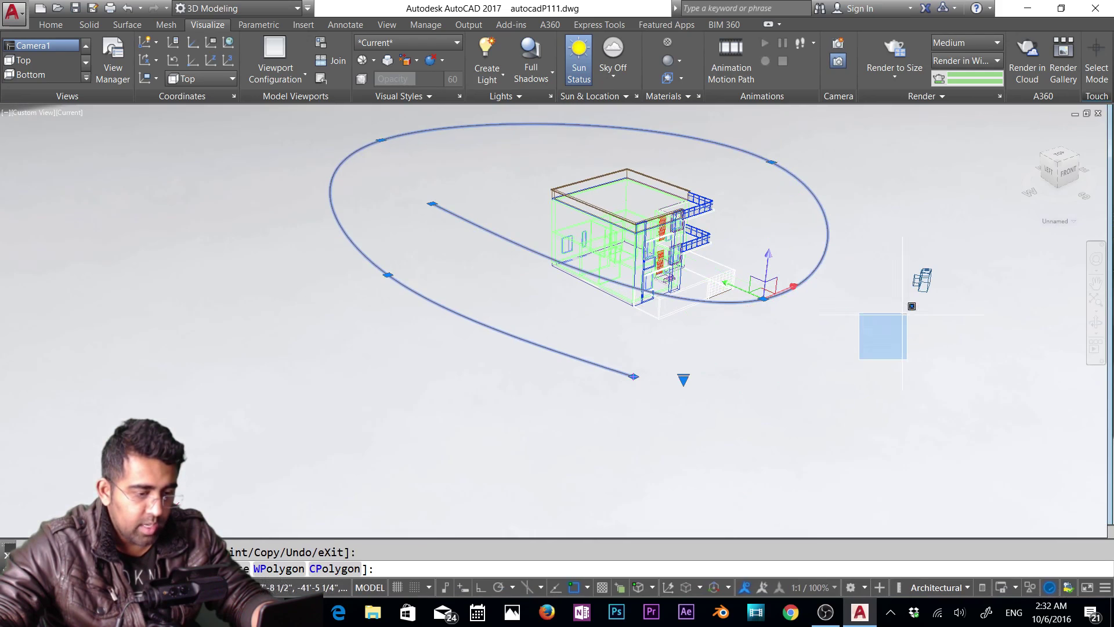
{"action": "key", "text": "Escape"}
{"action": "left_click", "coordinate": [922, 280]}
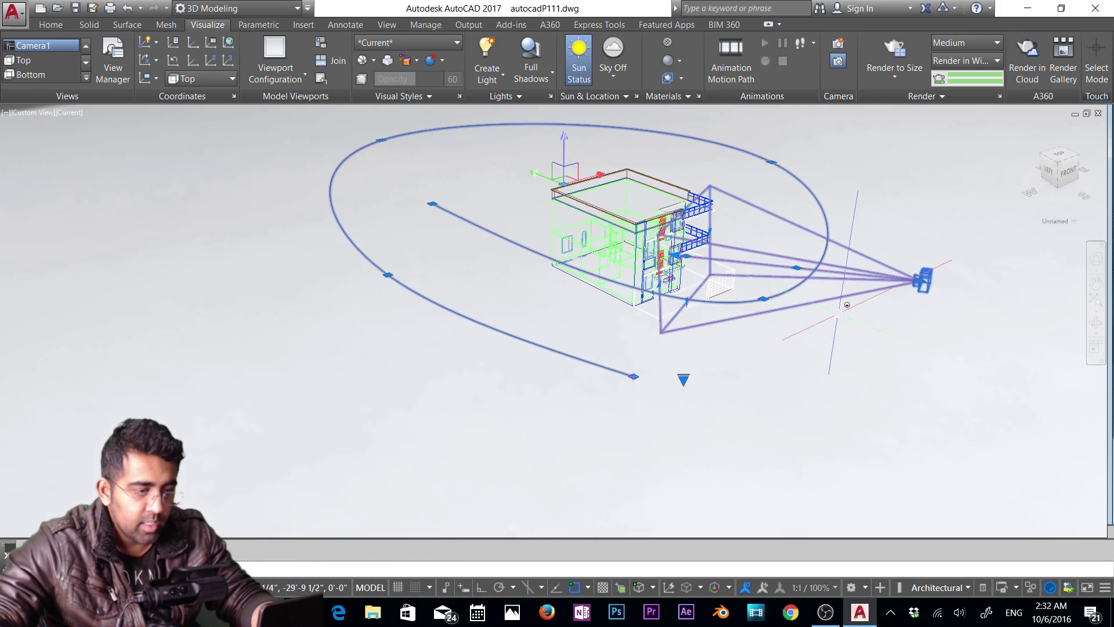
{"action": "key", "text": "Escape"}
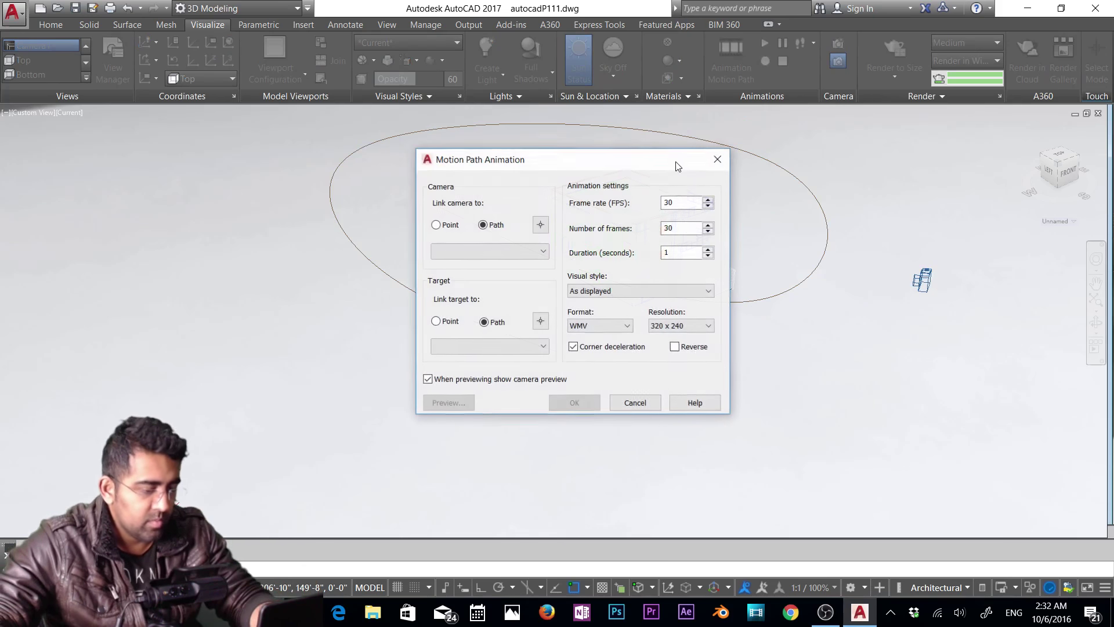
Link the motion path animation's camera to the reshaped spline, naming the path Path1.
{"action": "left_click", "coordinate": [538, 230]}
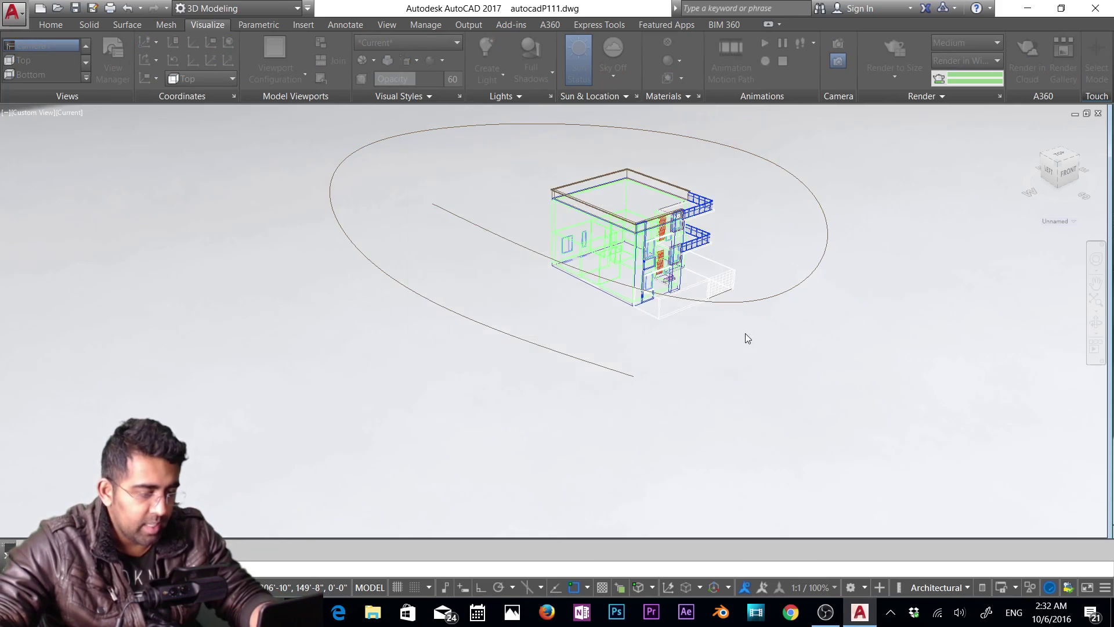
{"action": "left_click", "coordinate": [534, 349]}
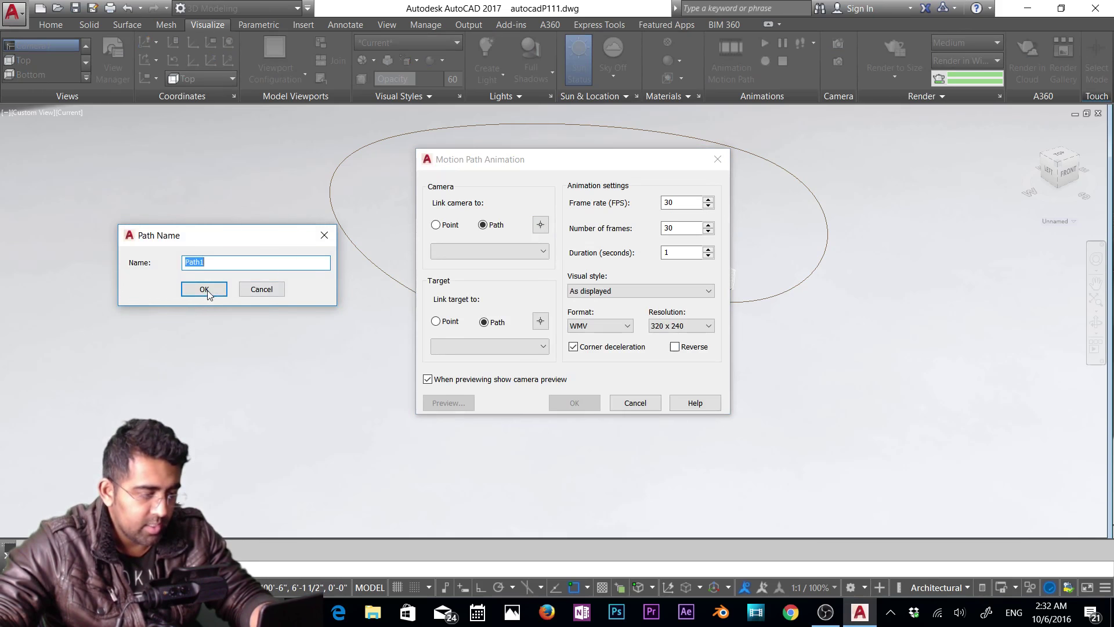
{"action": "left_click", "coordinate": [204, 289]}
Link the animation target to a point on the house's front facade, naming it Point 1, and preview the animation.
{"action": "left_click", "coordinate": [435, 320]}
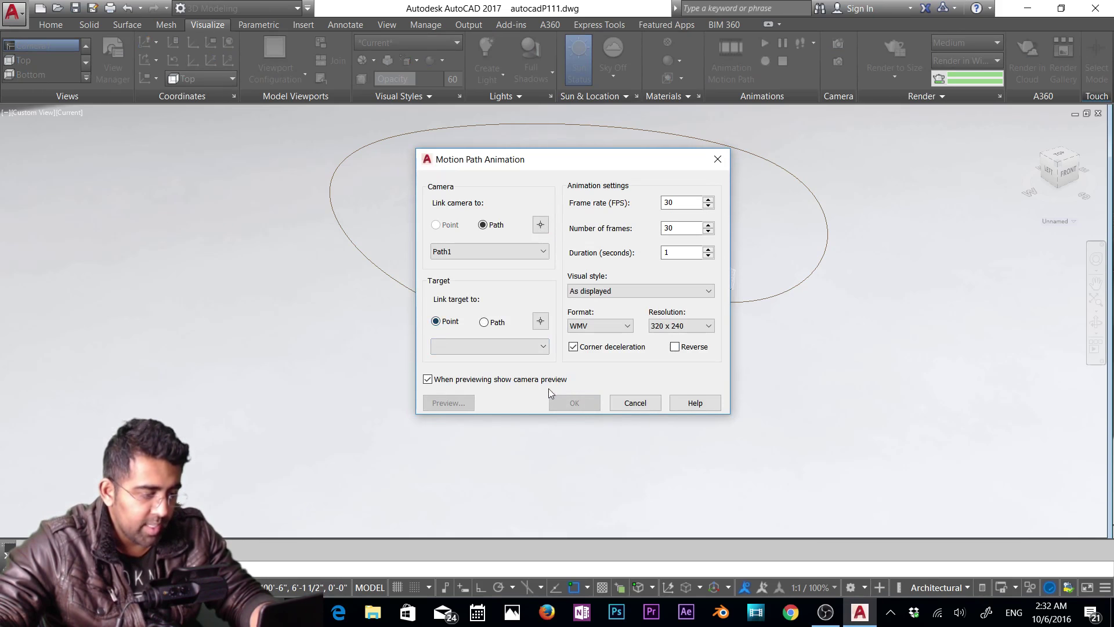
{"action": "left_click", "coordinate": [540, 321]}
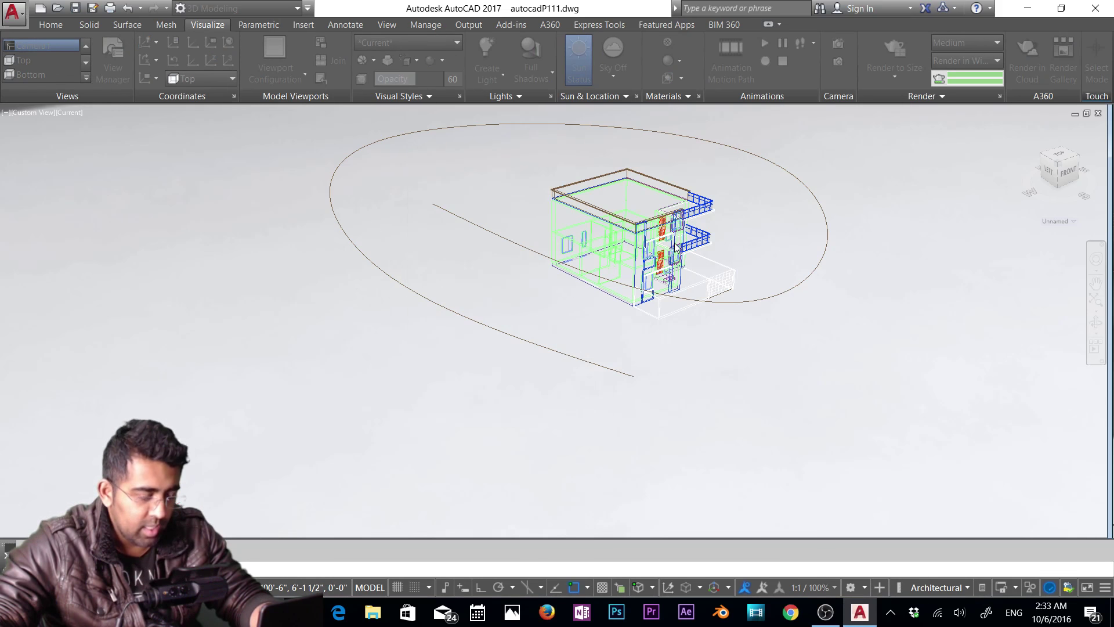
{"action": "middle_click_drag", "start_coordinate": [676, 250], "coordinate": [644, 333], "text": "shift"}
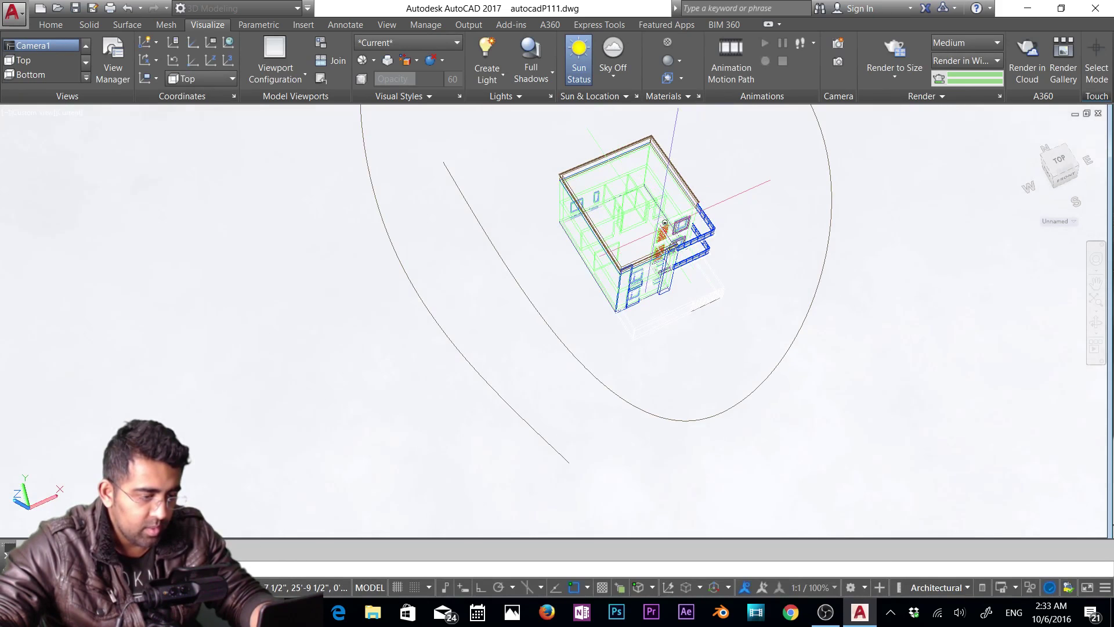
{"action": "left_click", "coordinate": [664, 222]}
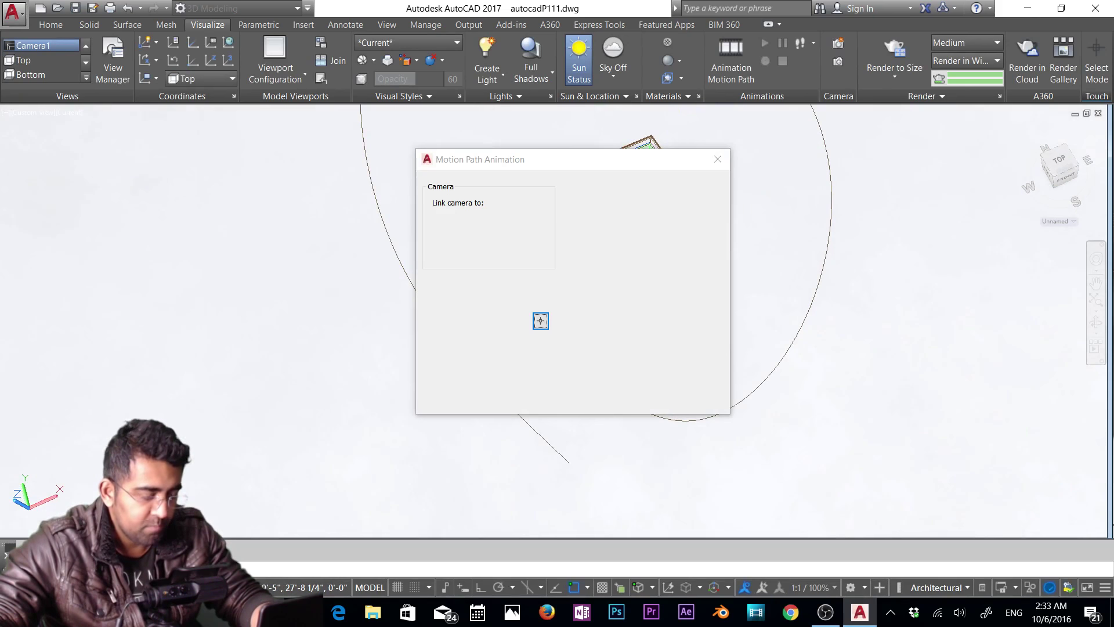
{"action": "left_click", "coordinate": [204, 289]}
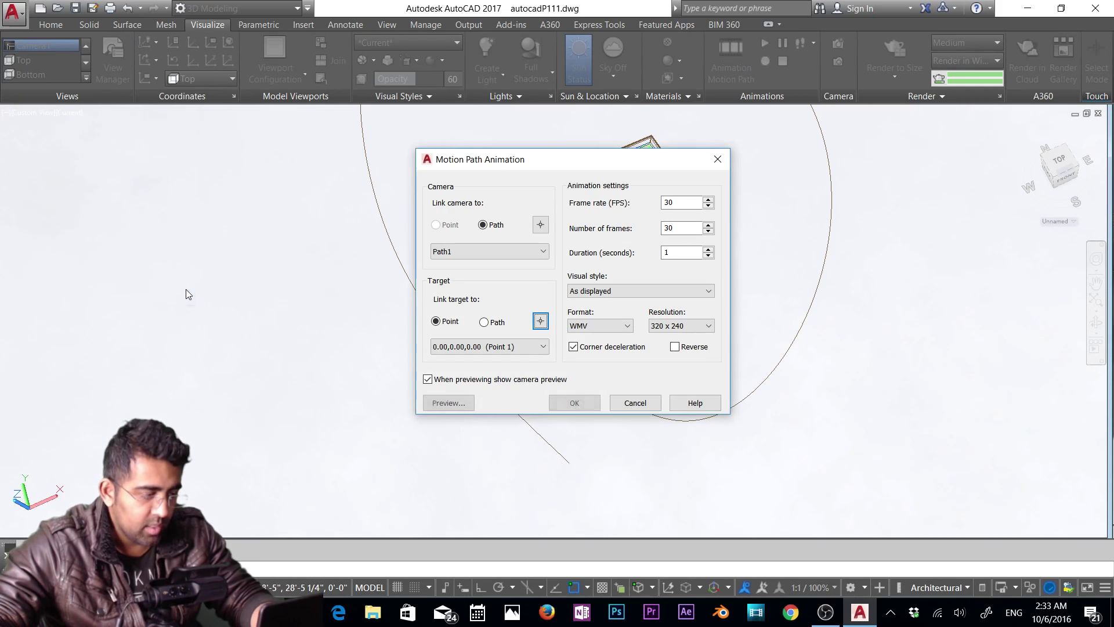
{"action": "left_click", "coordinate": [444, 403]}
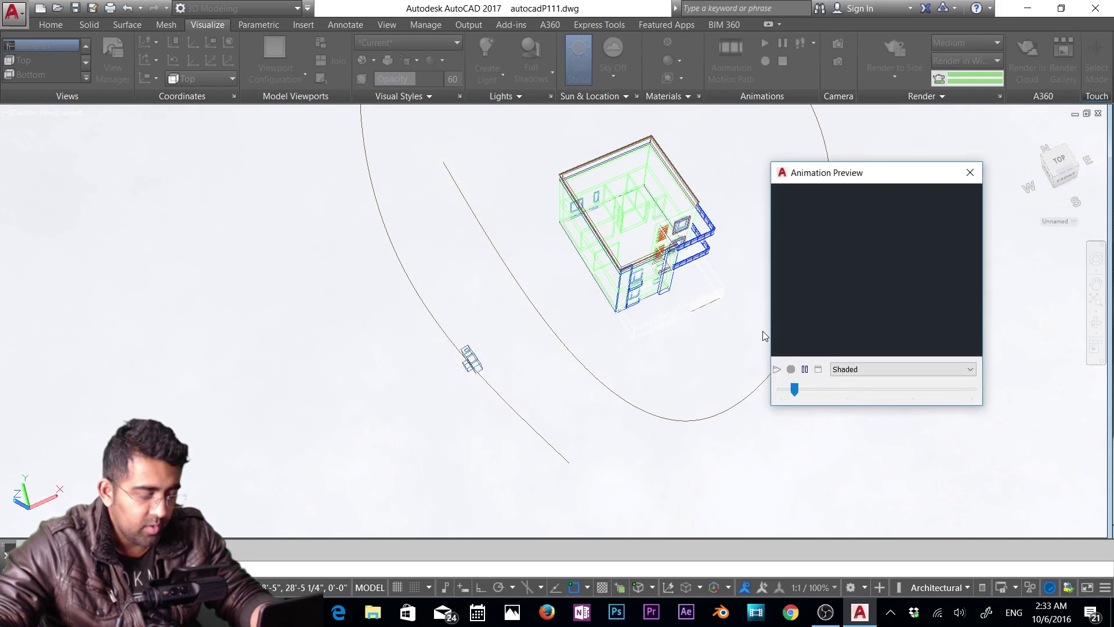
Close the animation preview, turn on Reverse for the motion path, and preview the animation again.
{"action": "left_click", "coordinate": [886, 371]}
{"action": "left_click", "coordinate": [885, 372]}
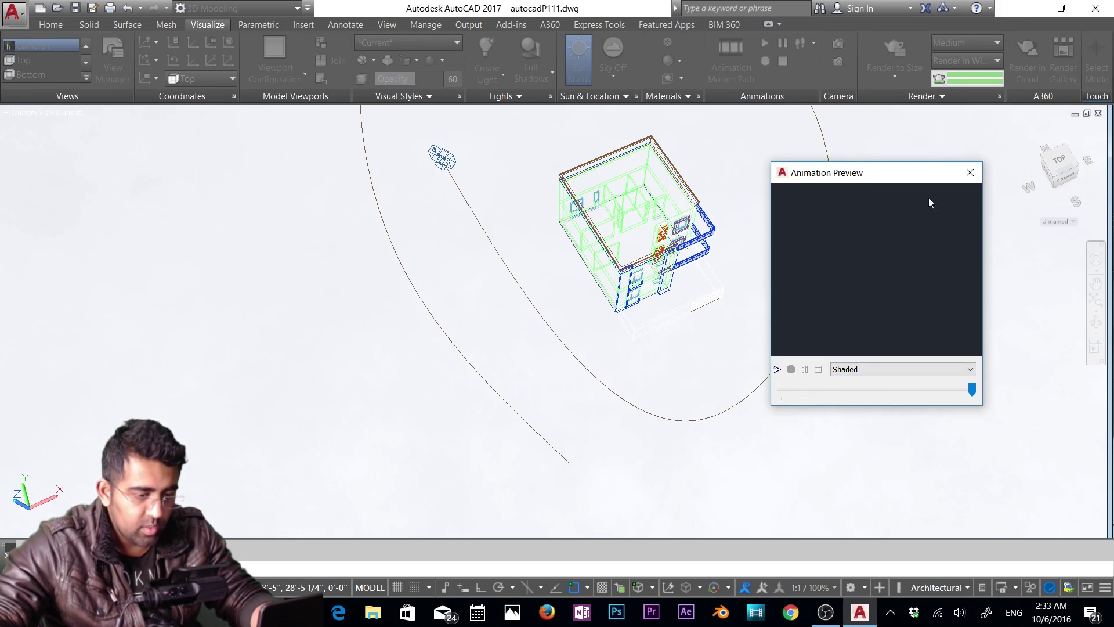
{"action": "left_click", "coordinate": [969, 172]}
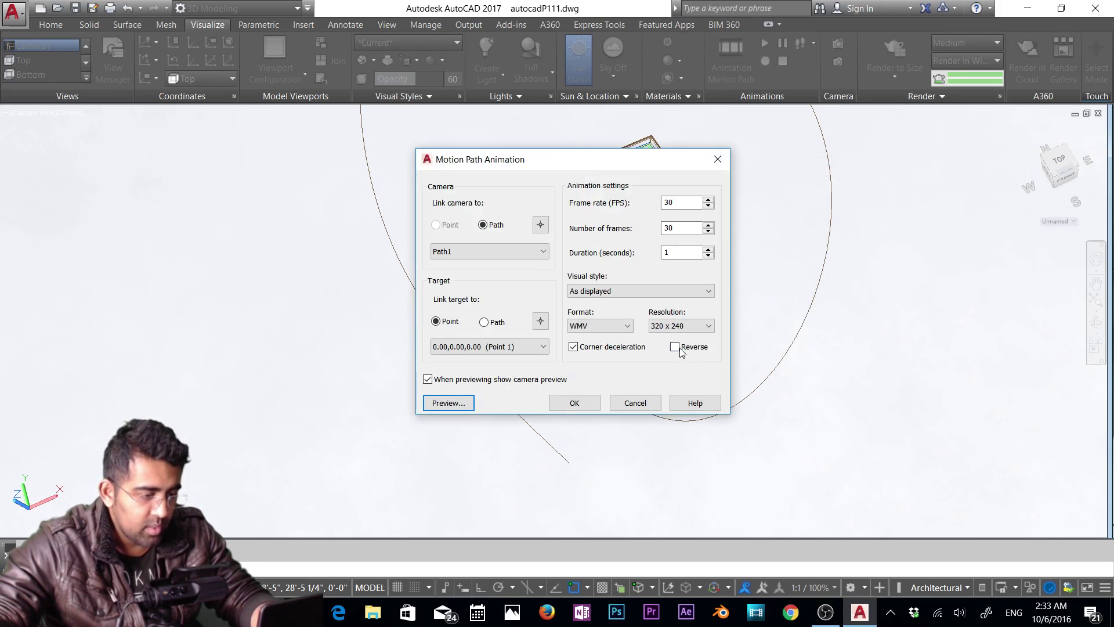
{"action": "left_click_drag", "start_coordinate": [622, 165], "coordinate": [277, 197]}
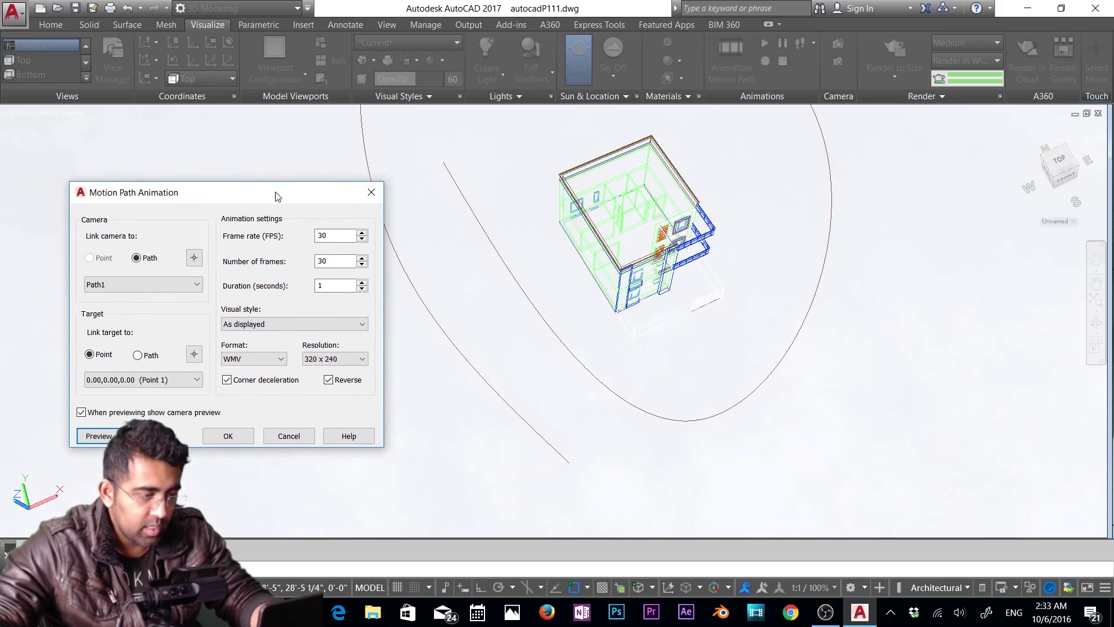
{"action": "left_click", "coordinate": [105, 436]}
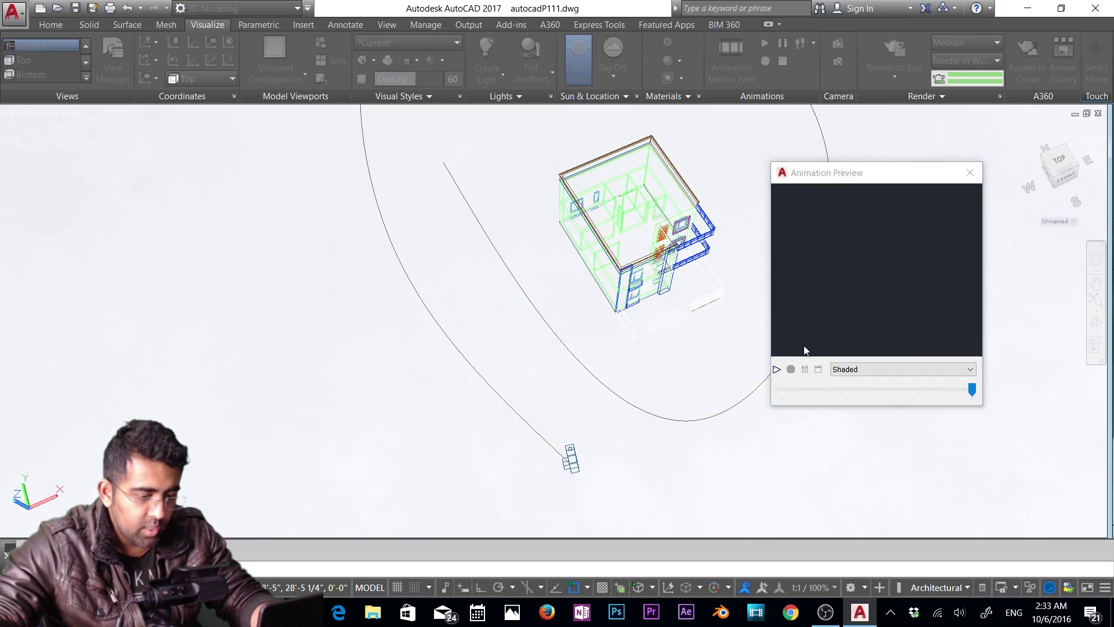
{"action": "left_click", "coordinate": [969, 173]}
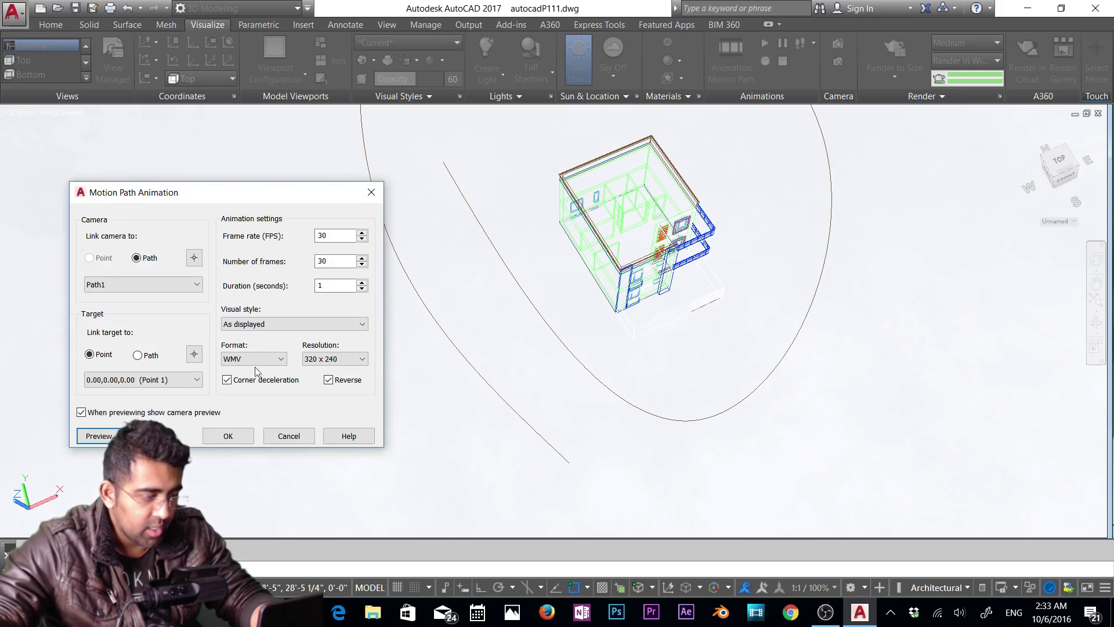
Set the animation's resolution to 640 x 480 and visual style to Realistic, and turn off the camera preview option.
{"action": "left_click", "coordinate": [348, 360]}
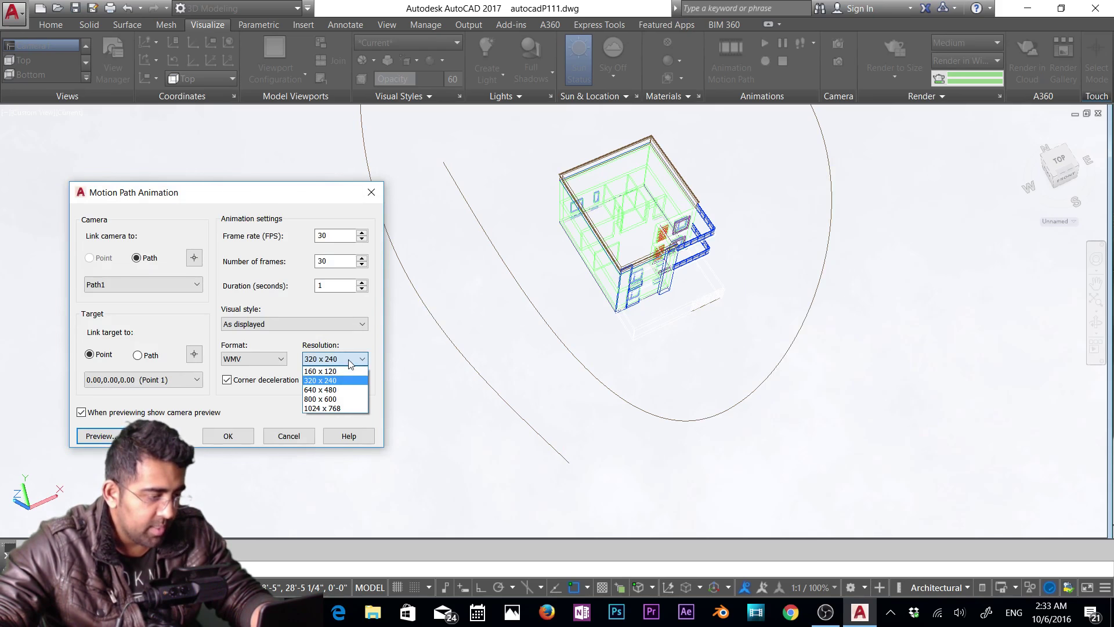
{"action": "left_click", "coordinate": [325, 390]}
{"action": "left_click", "coordinate": [285, 326]}
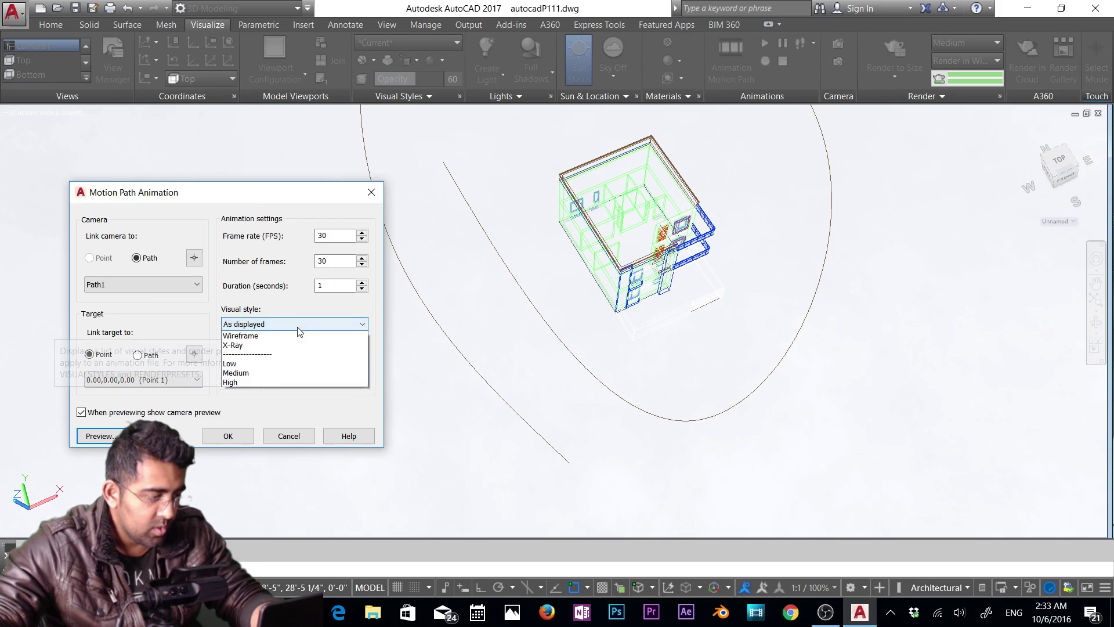
{"action": "left_click", "coordinate": [263, 386]}
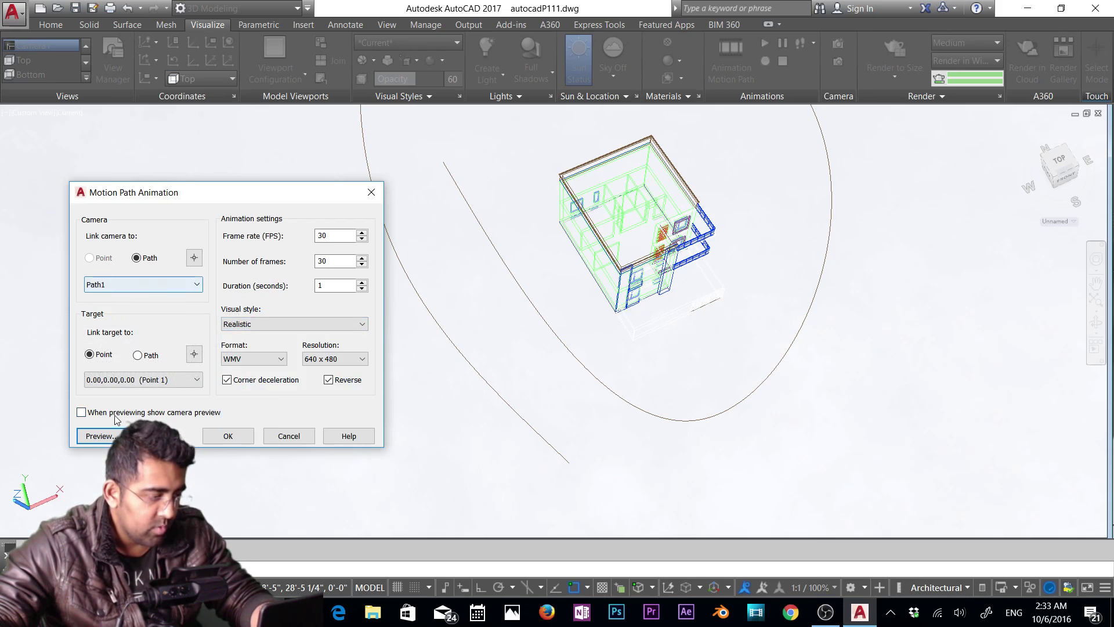
Try to save the motion path animation as a video, and cancel the video creation.
{"action": "left_click", "coordinate": [235, 441]}
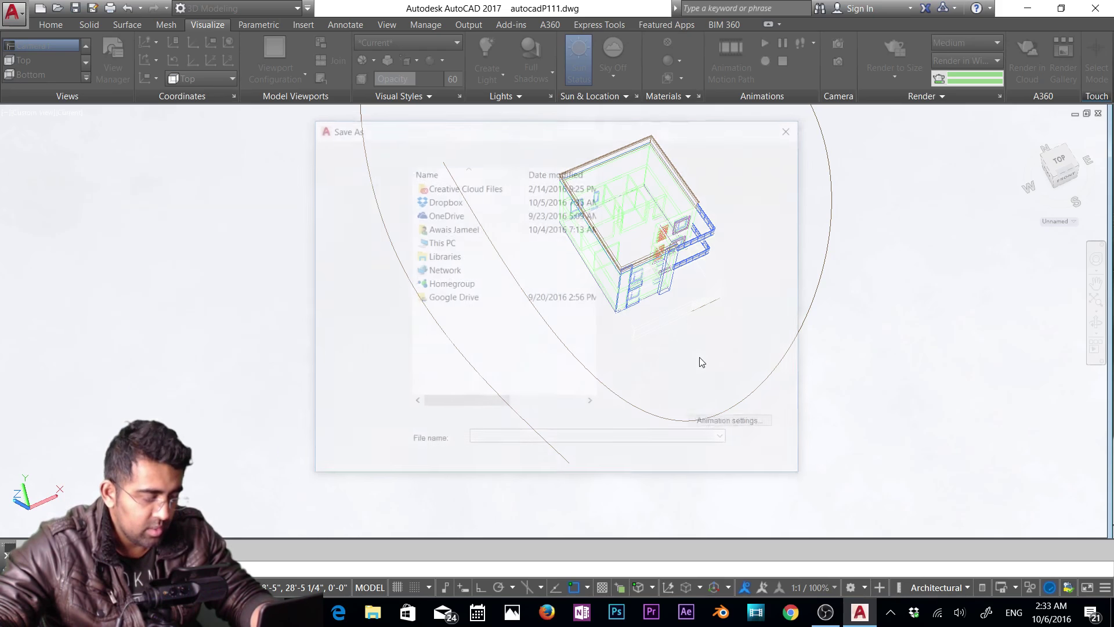
{"action": "left_click", "coordinate": [764, 440]}
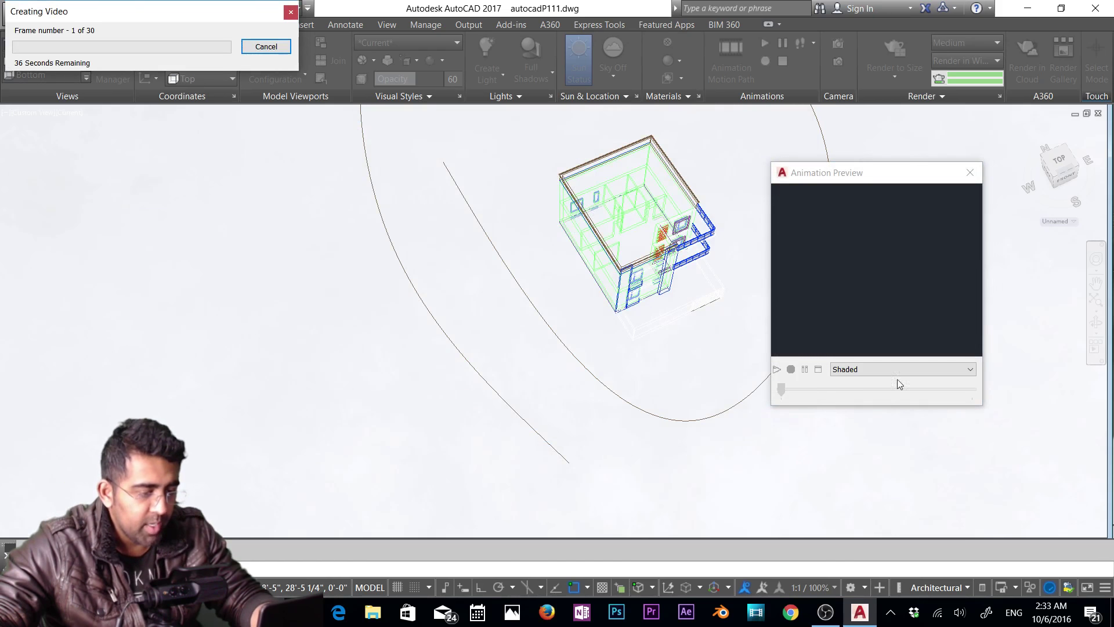
{"action": "left_click", "coordinate": [970, 172]}
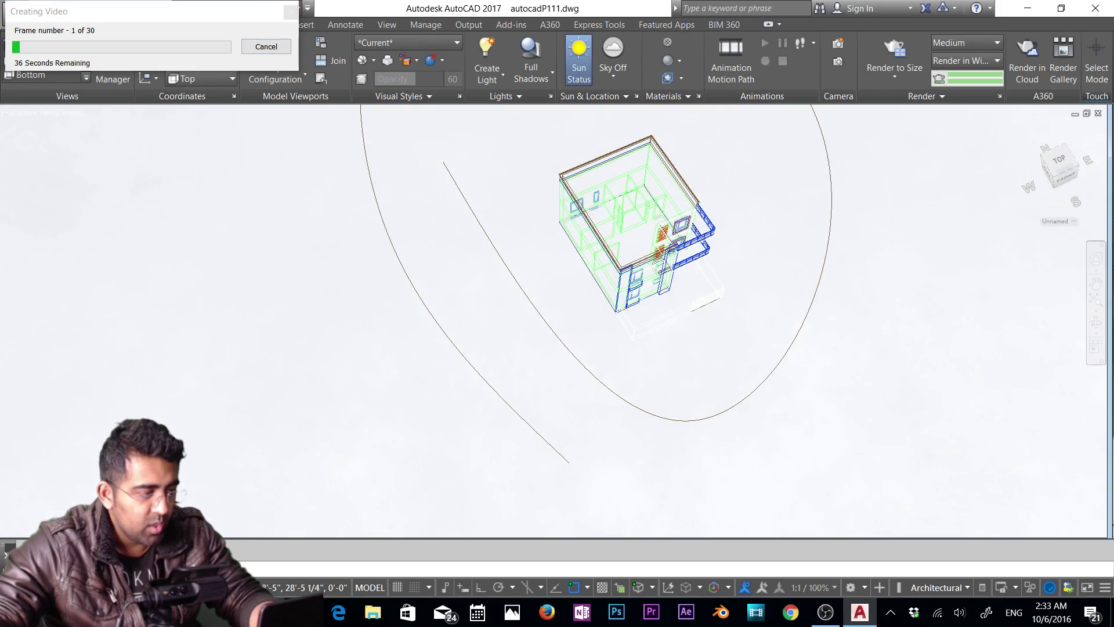
{"action": "left_click", "coordinate": [266, 47]}
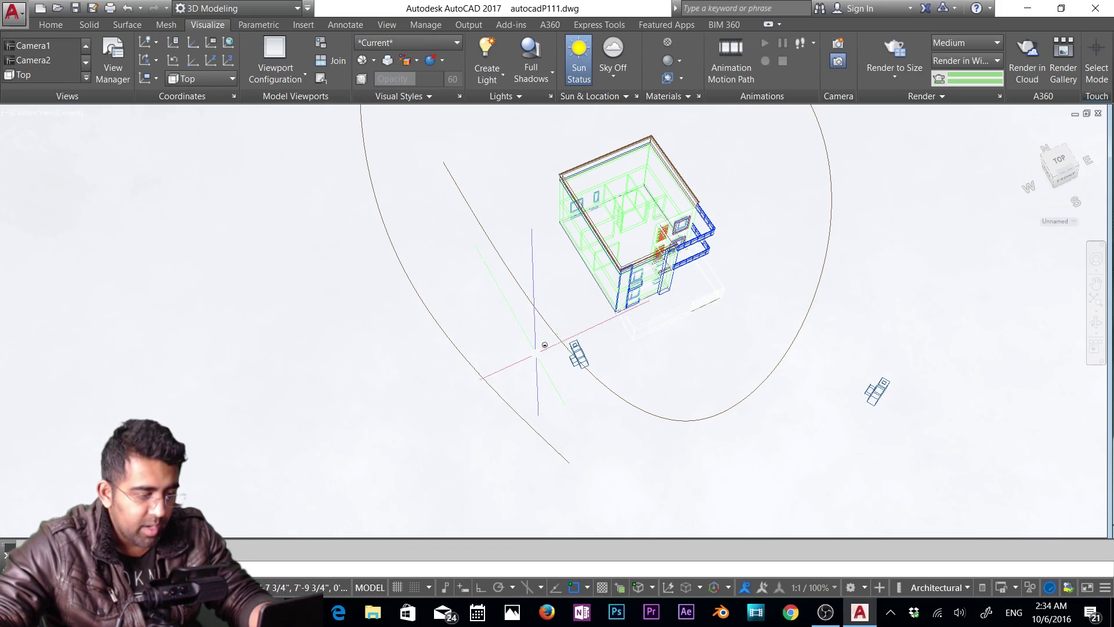
Widen the field of view of the camera in front of the house and close its camera preview.
{"action": "left_click", "coordinate": [577, 354]}
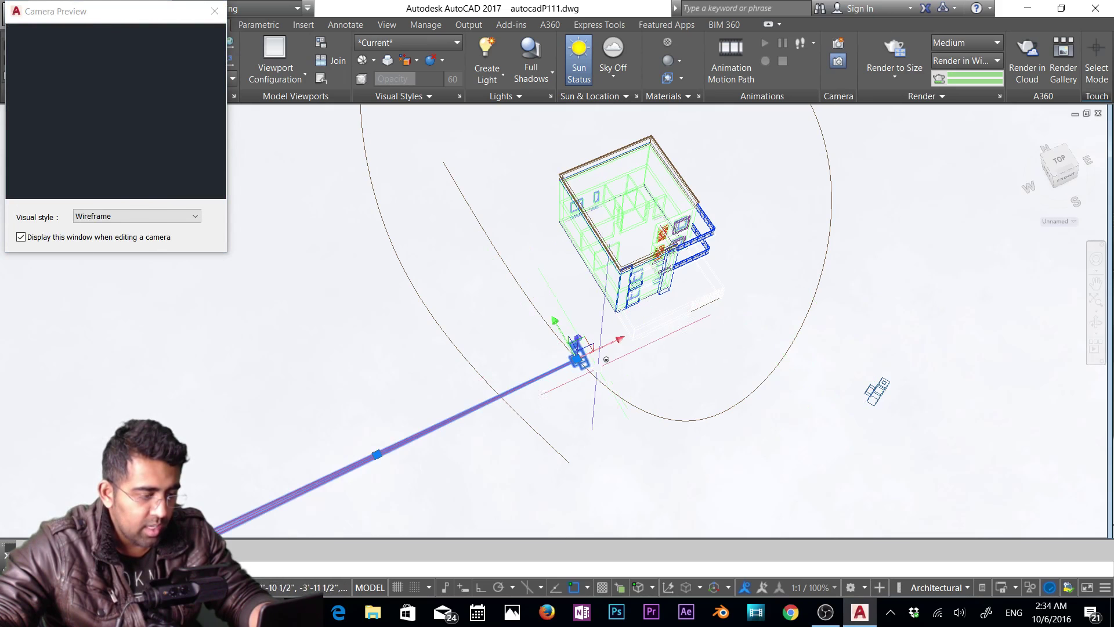
{"action": "scroll", "coordinate": [546, 365], "scroll_direction": "down", "scroll_amount": 2}
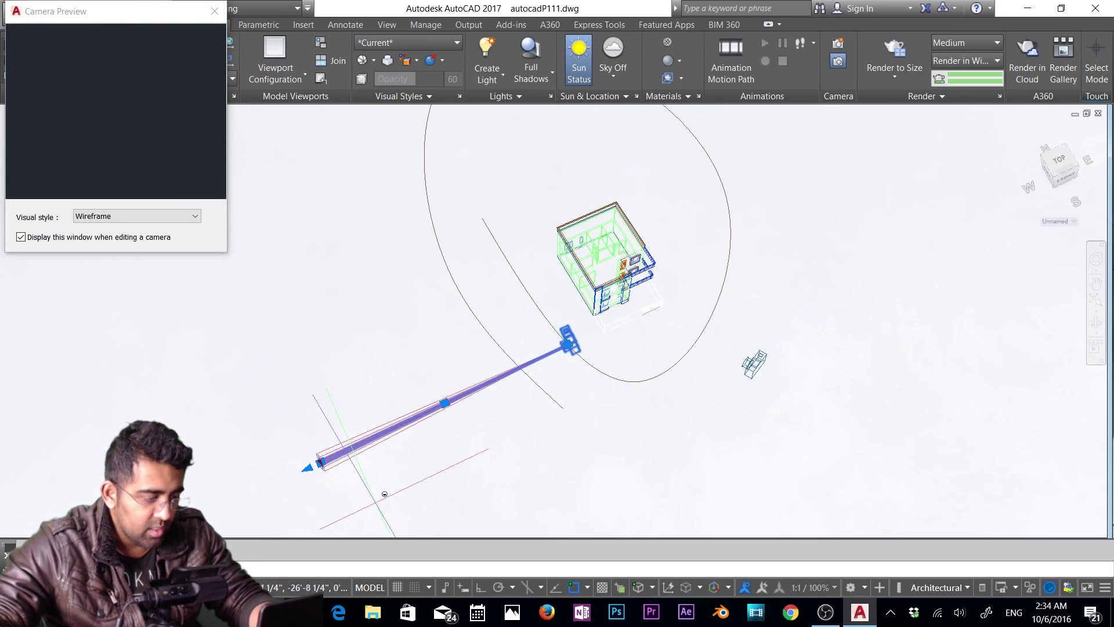
{"action": "left_click", "coordinate": [321, 462]}
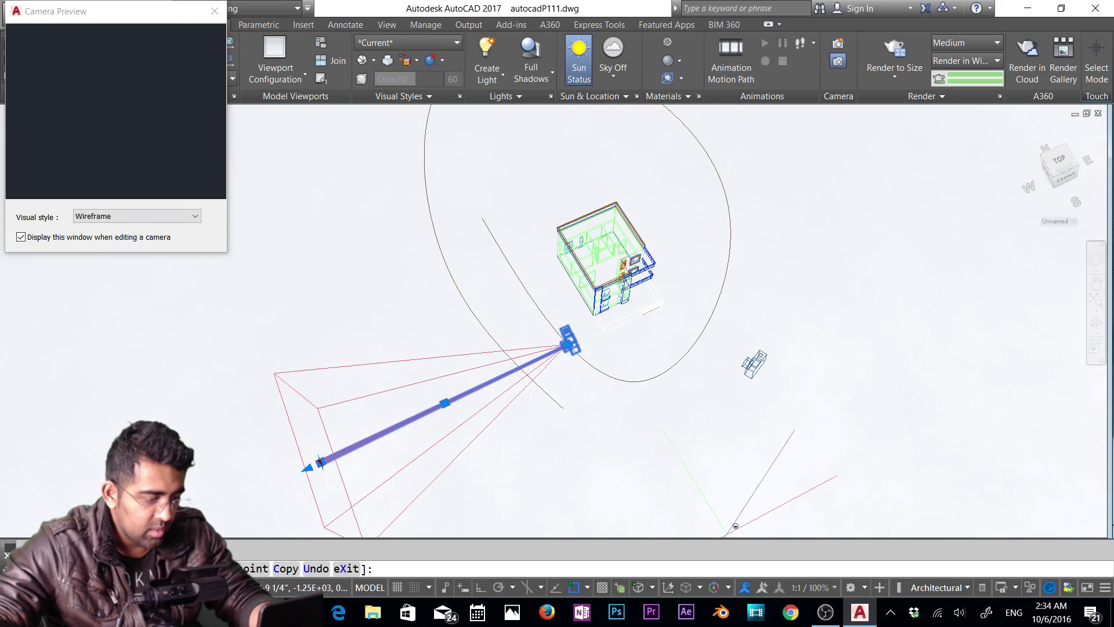
{"action": "left_click", "coordinate": [874, 479]}
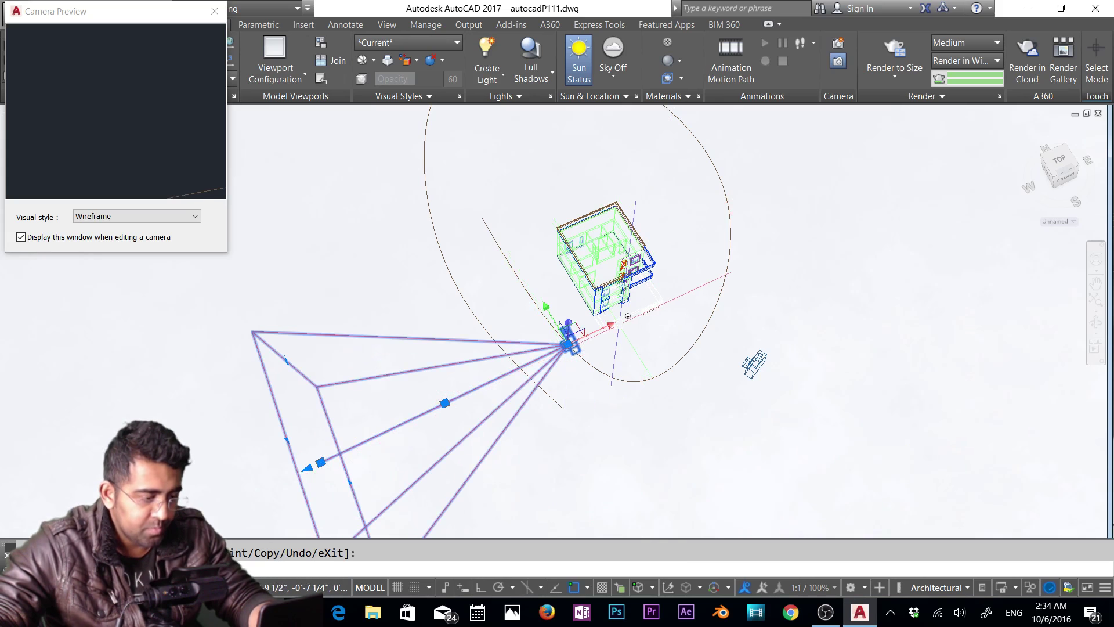
{"action": "left_click", "coordinate": [214, 11]}
Rotate the selected camera about its vertical axis with the Rotate gizmo so that it faces the house, and check its view.
{"action": "left_click", "coordinate": [52, 26]}
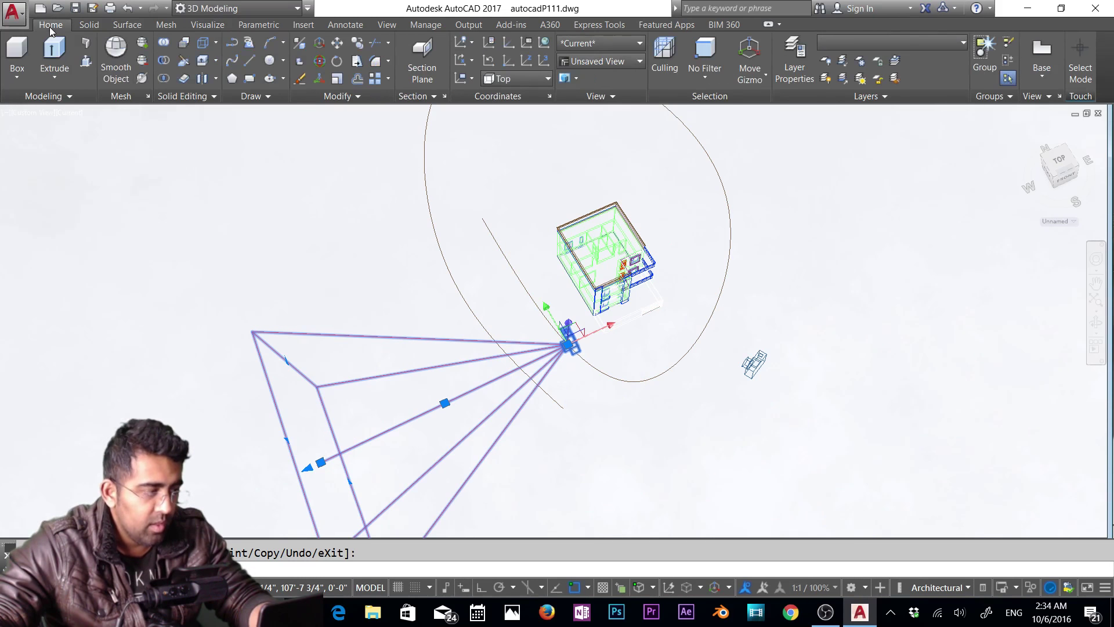
{"action": "left_click", "coordinate": [713, 82]}
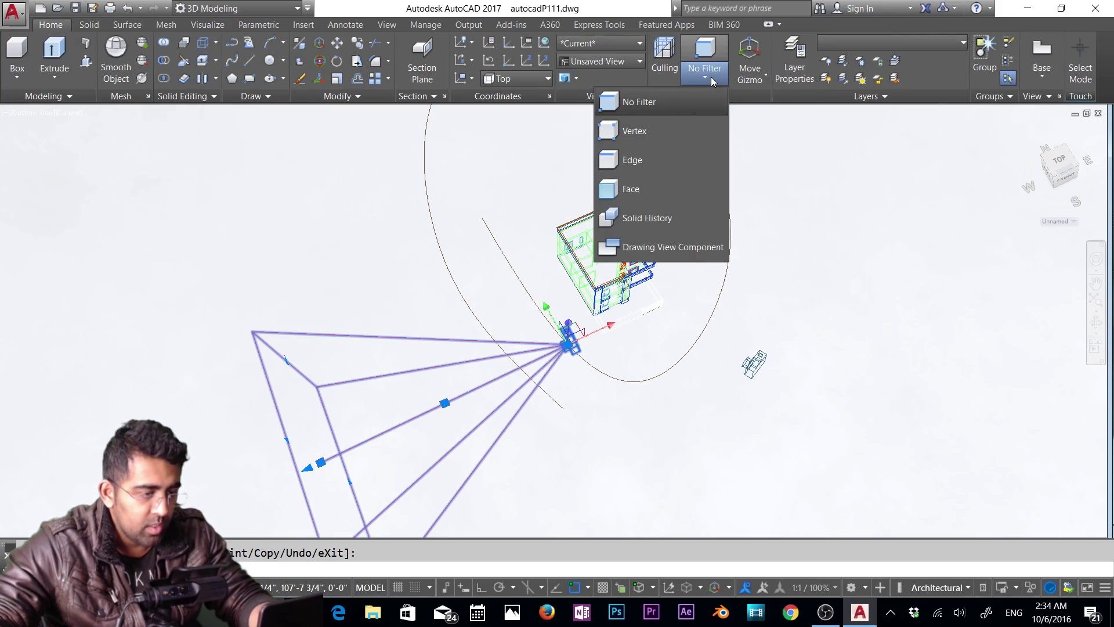
{"action": "left_click", "coordinate": [763, 81]}
{"action": "left_click", "coordinate": [734, 131]}
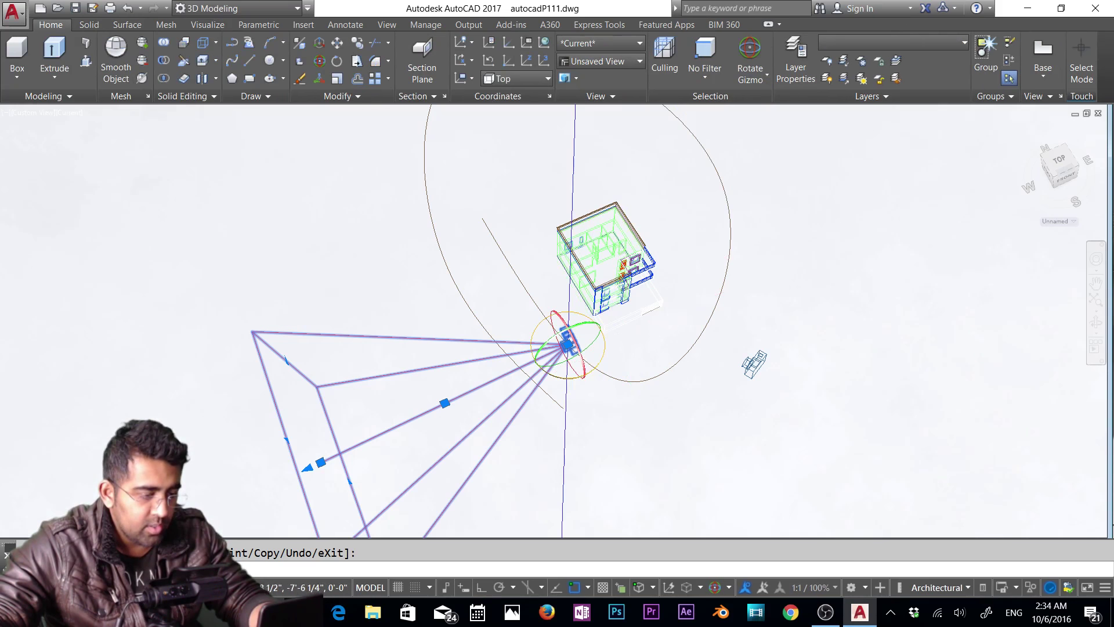
{"action": "left_click", "coordinate": [605, 346]}
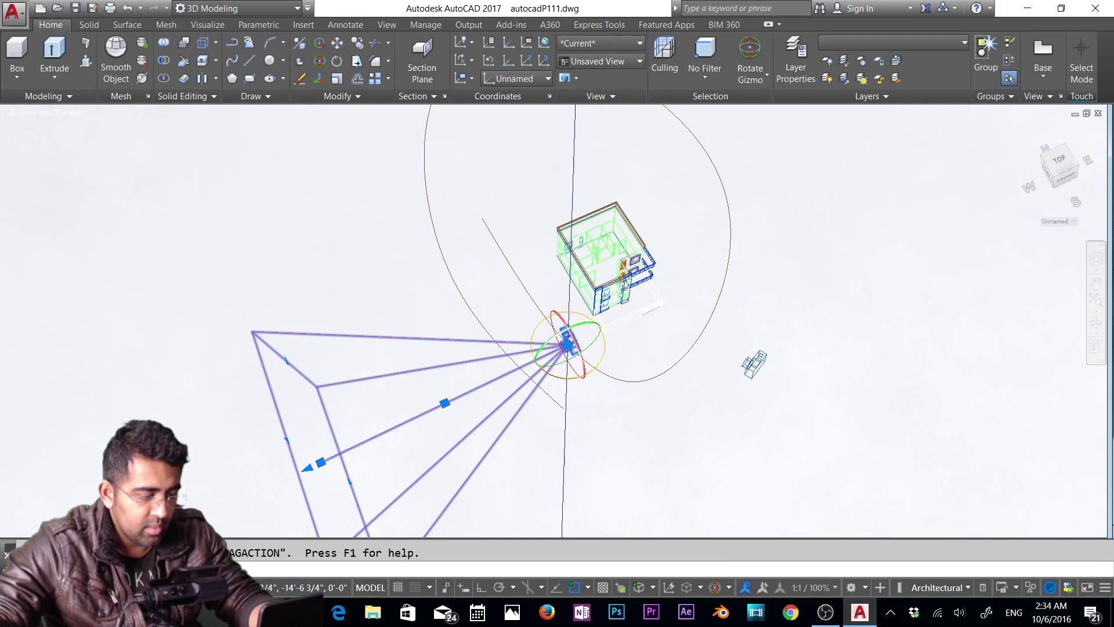
{"action": "left_click", "coordinate": [579, 379]}
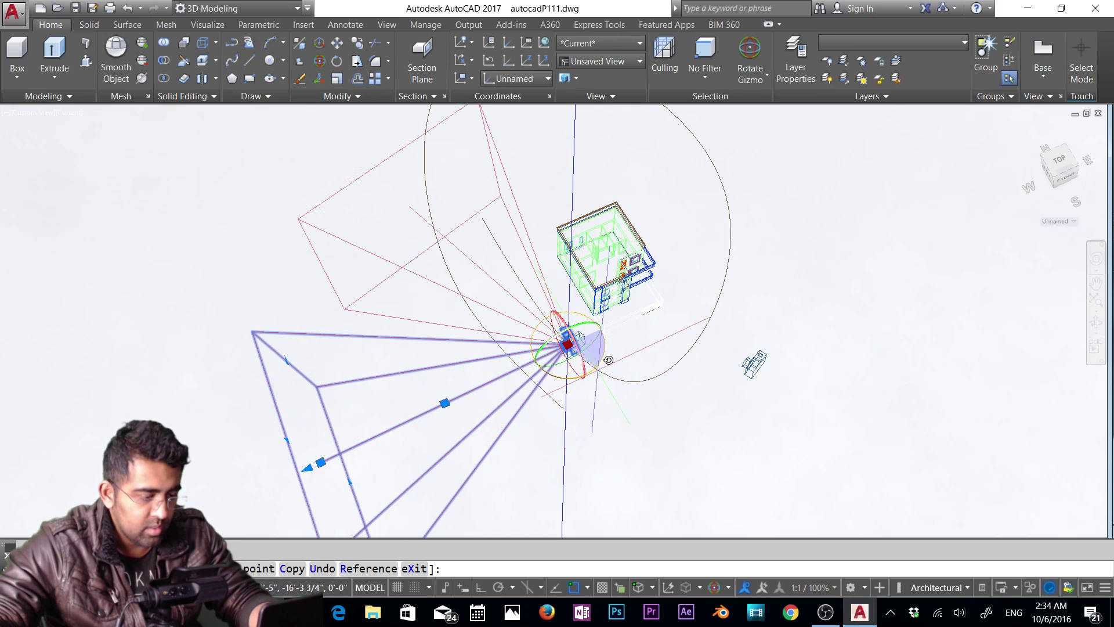
{"action": "left_click", "coordinate": [548, 395]}
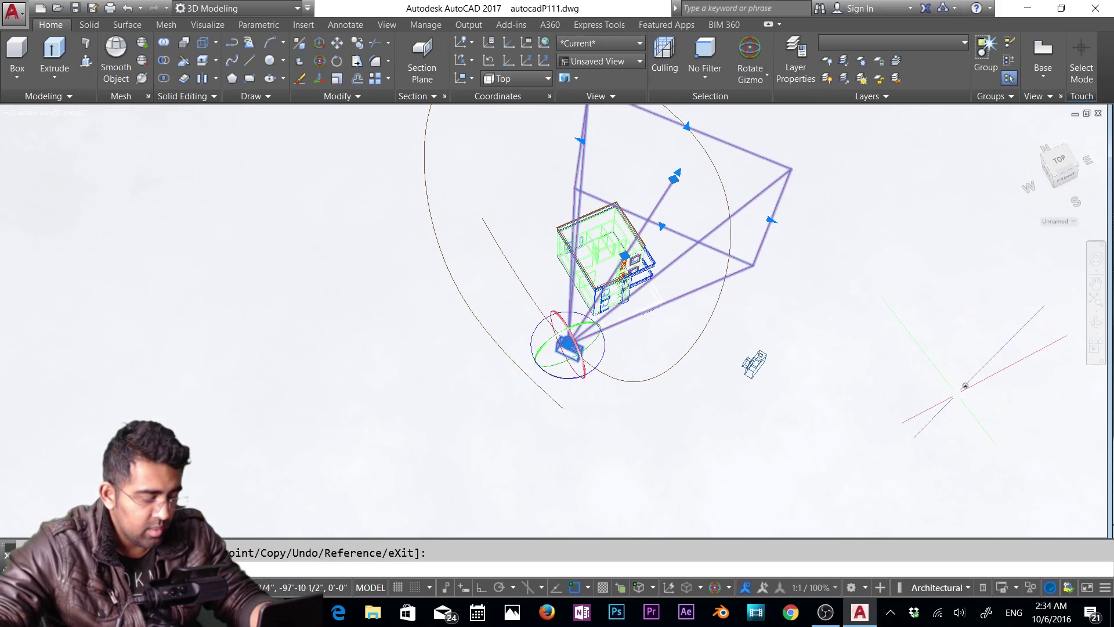
{"action": "middle_click_drag", "start_coordinate": [965, 385], "coordinate": [884, 324], "text": "shift"}
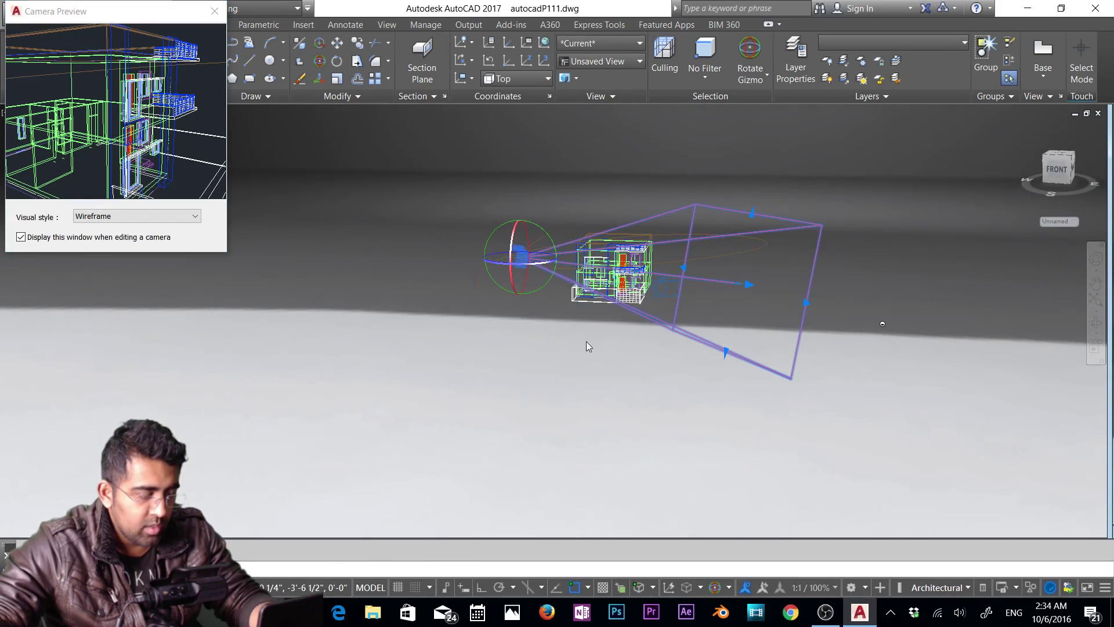
{"action": "middle_click_drag", "start_coordinate": [575, 336], "coordinate": [713, 398], "text": "shift"}
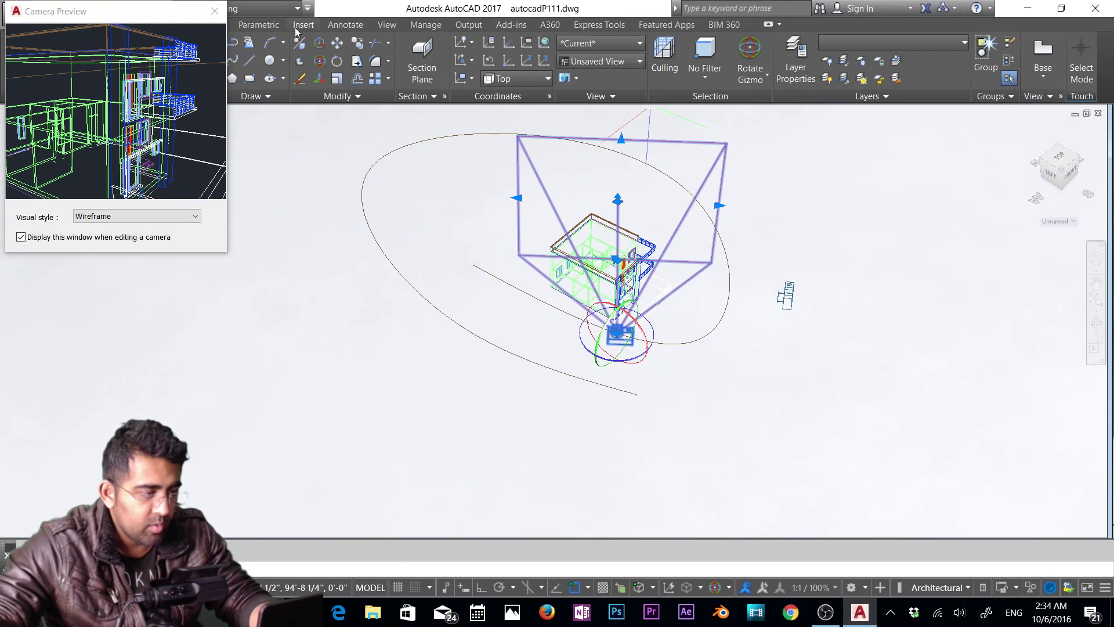
{"action": "left_click", "coordinate": [215, 11]}
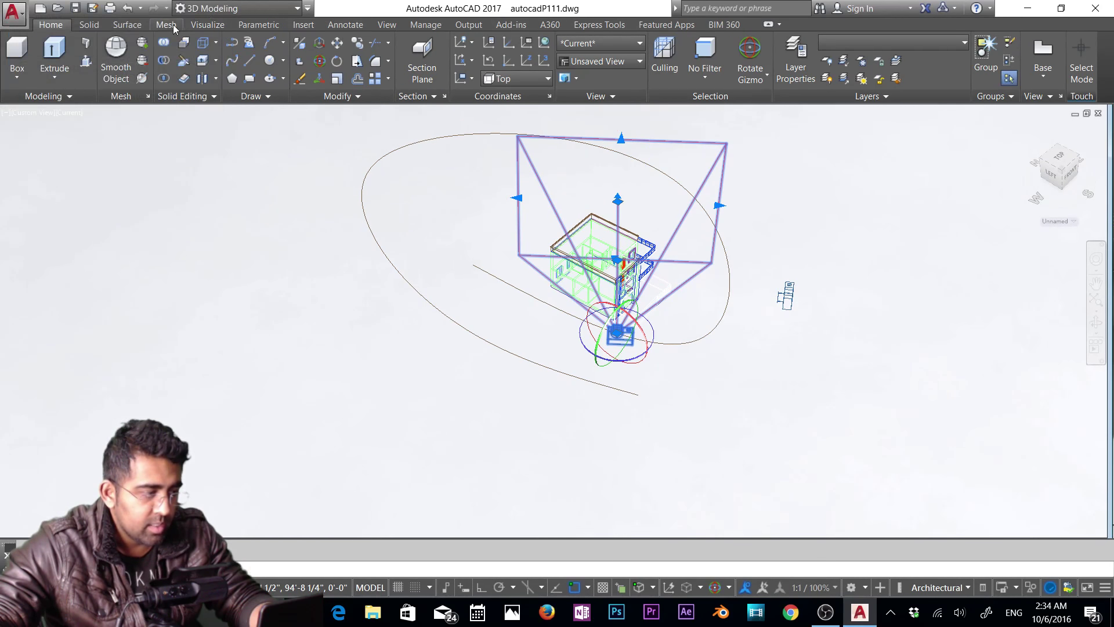
Set the motion path animation's duration to 15 seconds and preview it.
{"action": "left_click", "coordinate": [209, 24]}
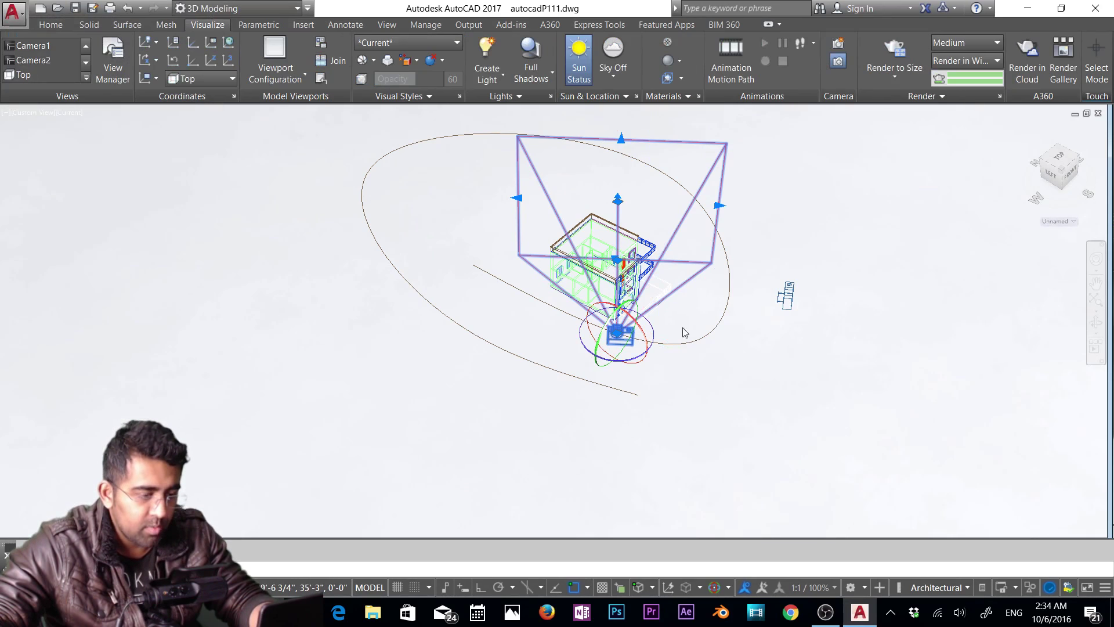
{"action": "mouse_move", "coordinate": [698, 345]}
{"action": "left_mouse_down"}
{"action": "mouse_move", "coordinate": [769, 250]}
{"action": "mouse_move", "coordinate": [644, 385]}
{"action": "mouse_move", "coordinate": [694, 333]}
{"action": "left_mouse_up"}
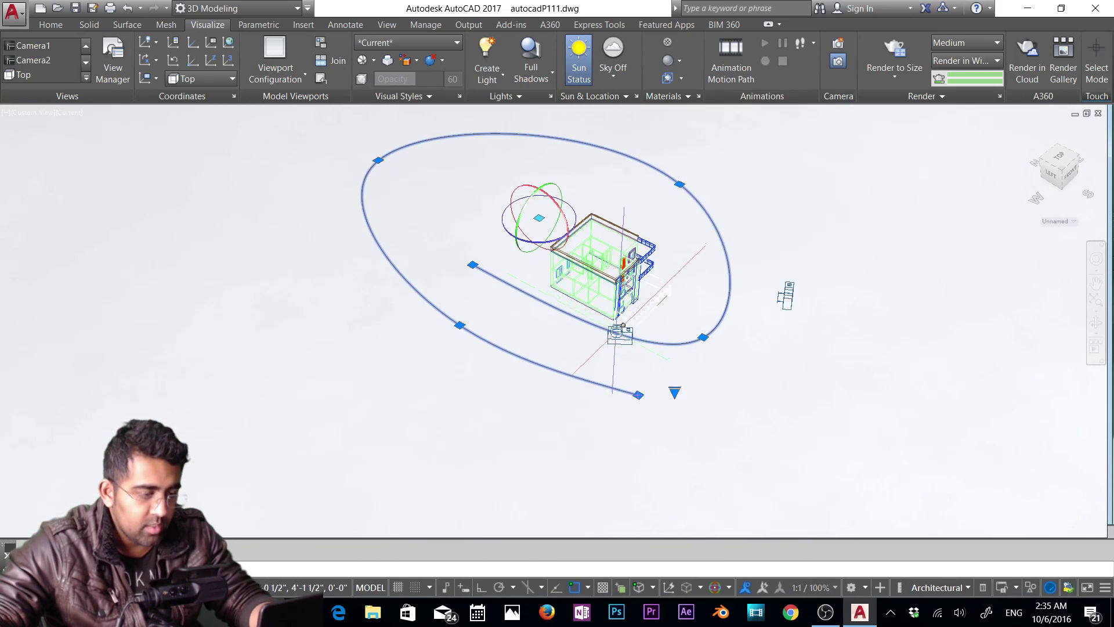
{"action": "left_click", "coordinate": [620, 333]}
{"action": "left_click", "coordinate": [729, 81]}
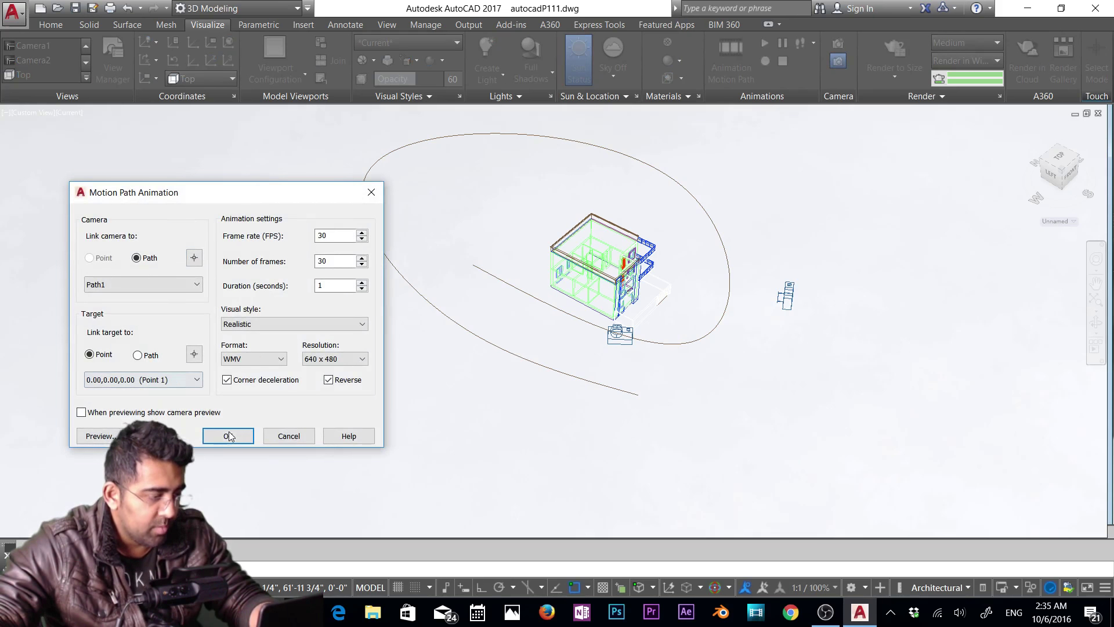
{"action": "left_click", "coordinate": [96, 436]}
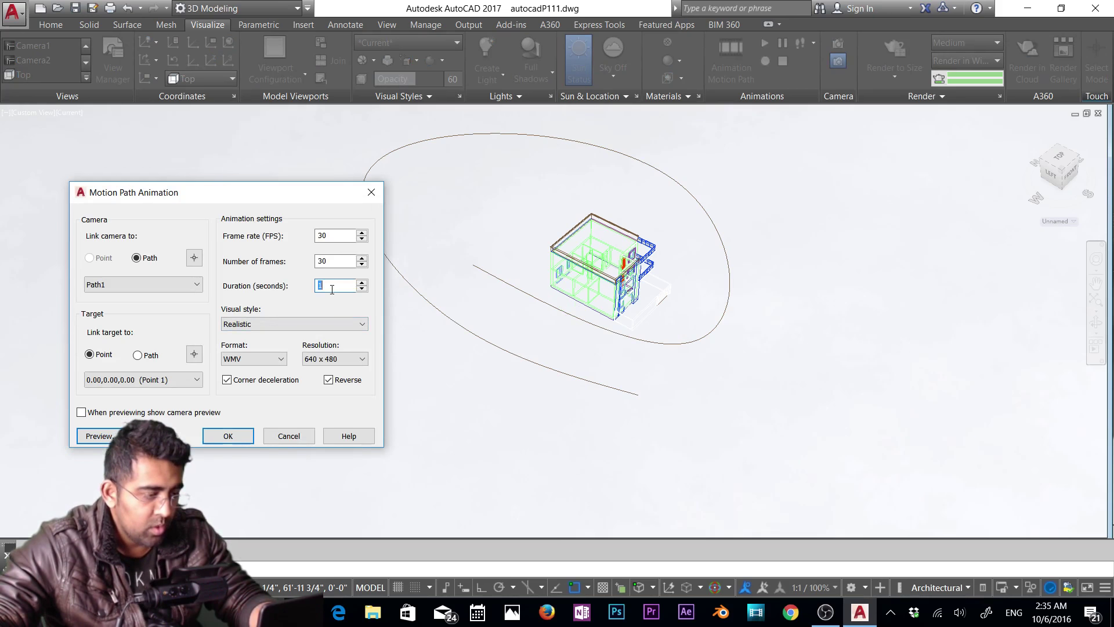
{"action": "type", "text": "15"}
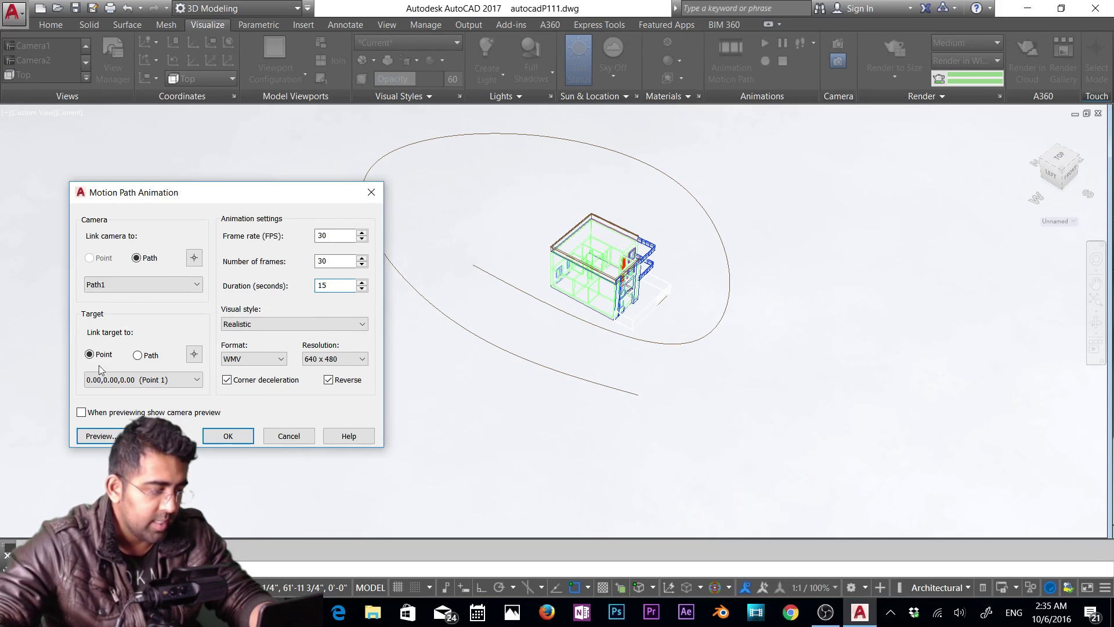
{"action": "left_click", "coordinate": [116, 434]}
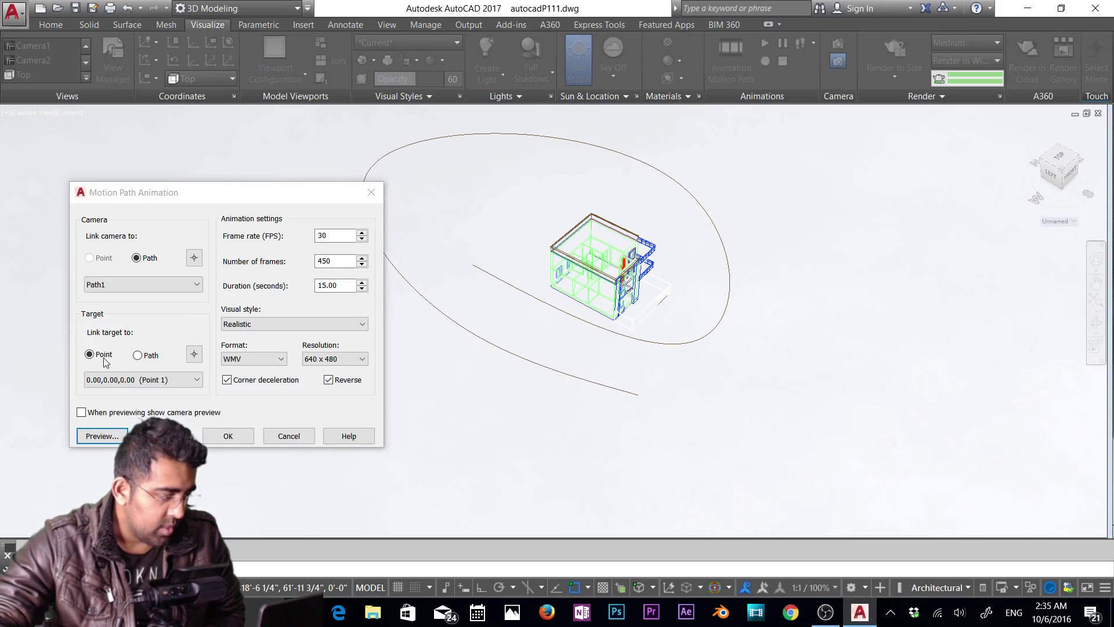
Turn the camera preview option back on, preview the animation along the spline, and leave the animation settings.
{"action": "left_click", "coordinate": [80, 412]}
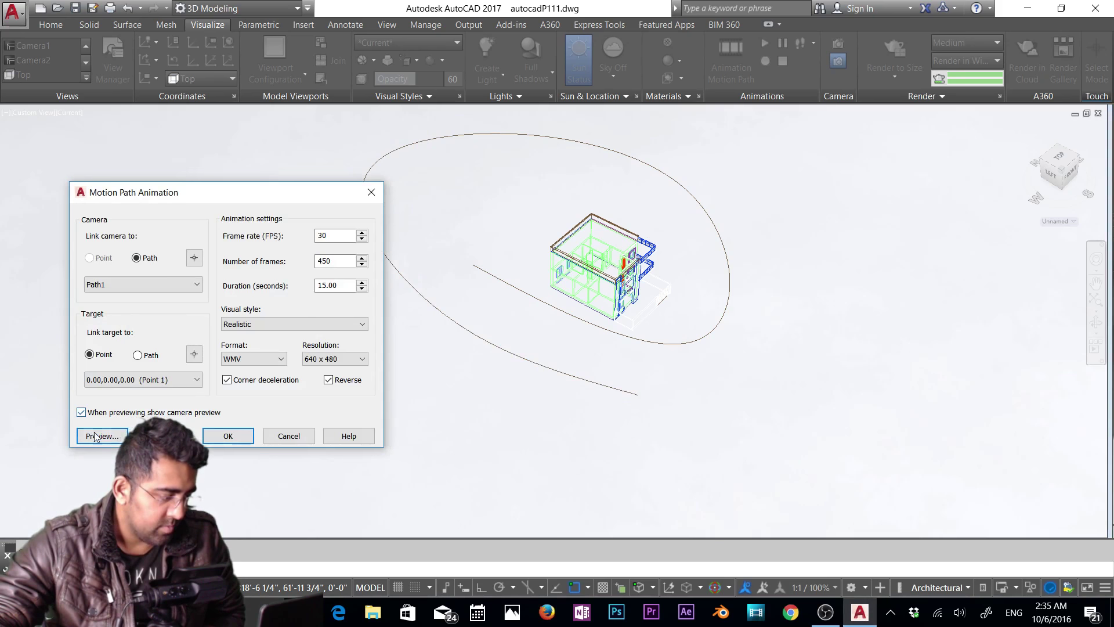
{"action": "left_click", "coordinate": [101, 436]}
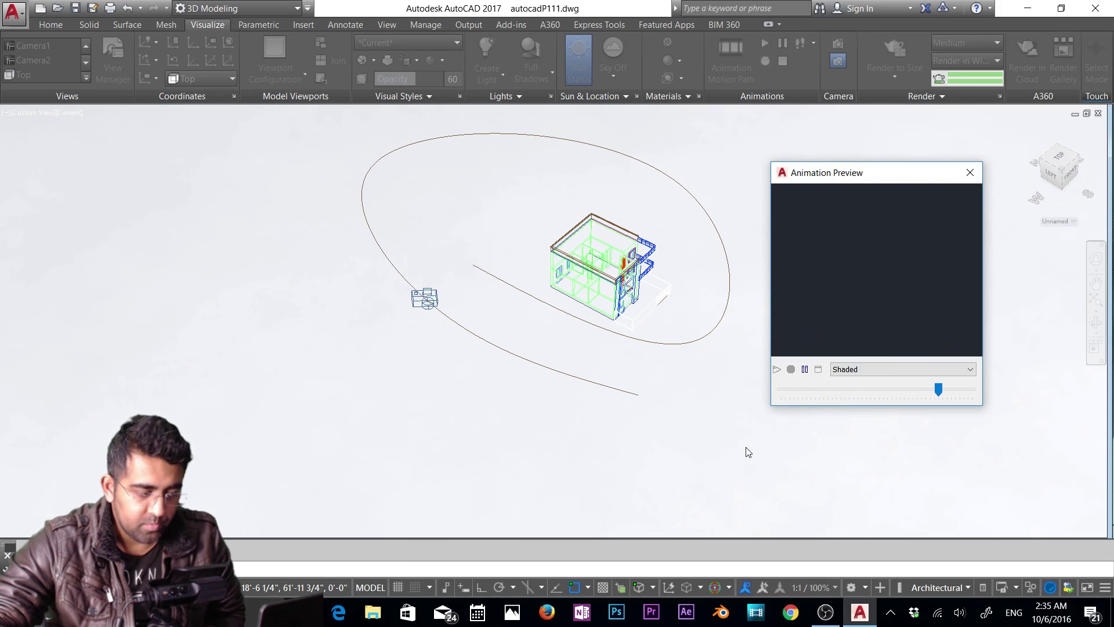
{"action": "left_click", "coordinate": [977, 177]}
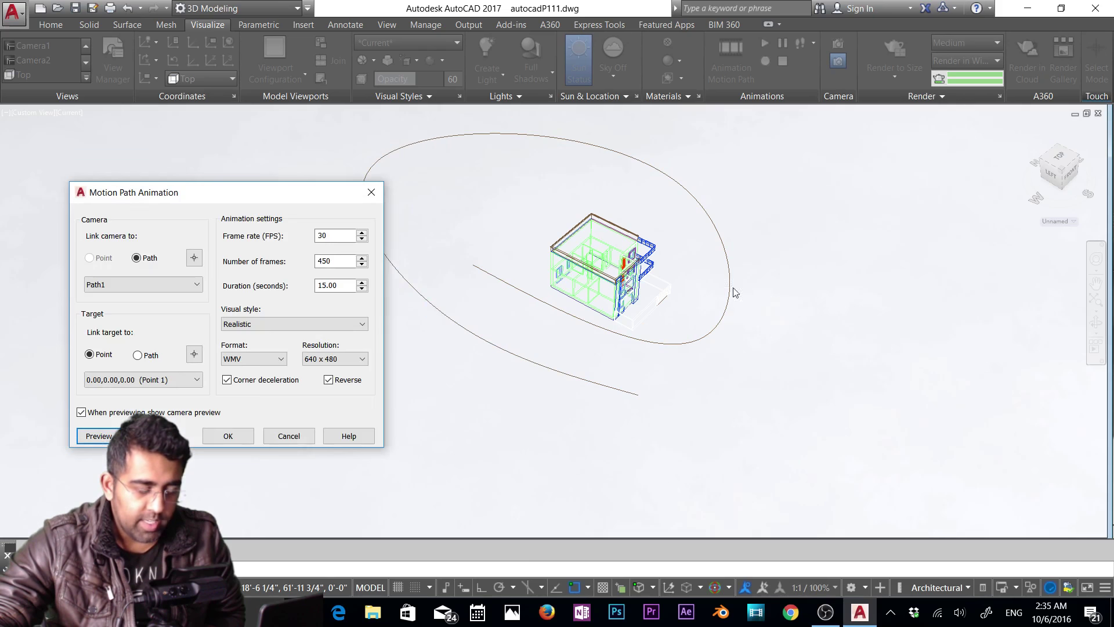
{"action": "left_click", "coordinate": [289, 436]}
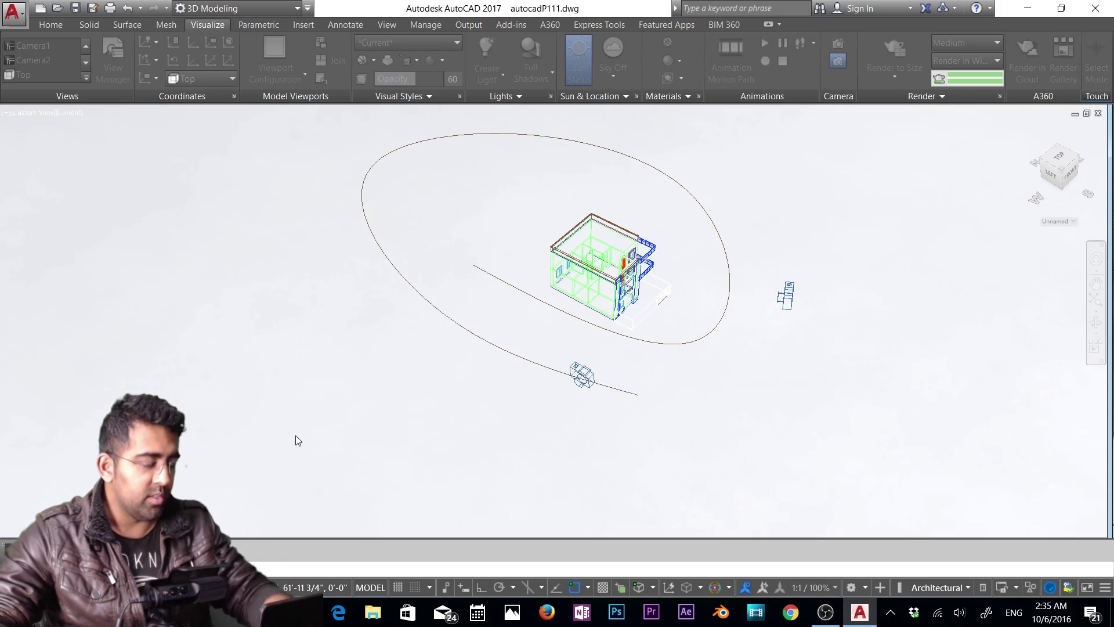
Delete the spline path around the house and the camera placed on it, keeping the other camera.
{"action": "left_click", "coordinate": [699, 345]}
{"action": "left_click", "coordinate": [678, 336]}
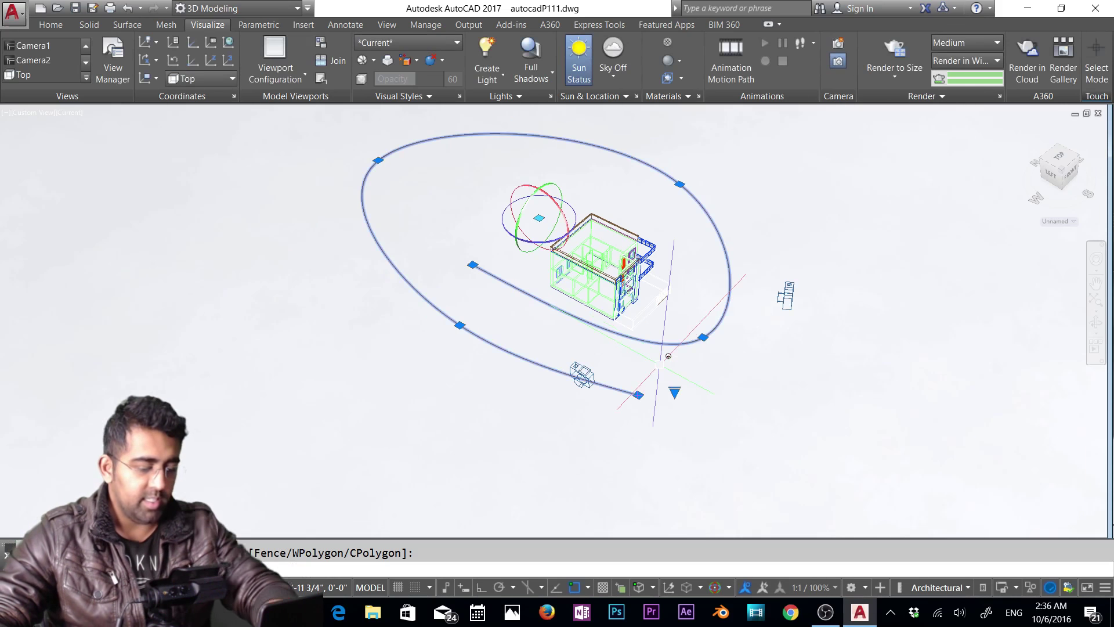
{"action": "key", "text": "Delete"}
{"action": "left_click", "coordinate": [582, 375]}
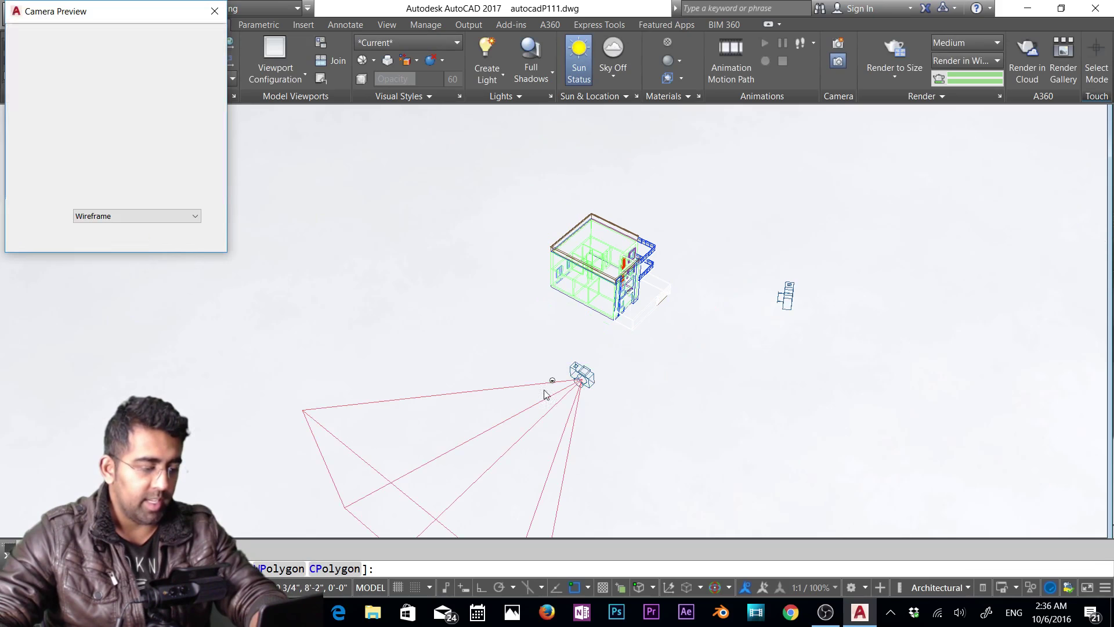
{"action": "left_click", "coordinate": [825, 282]}
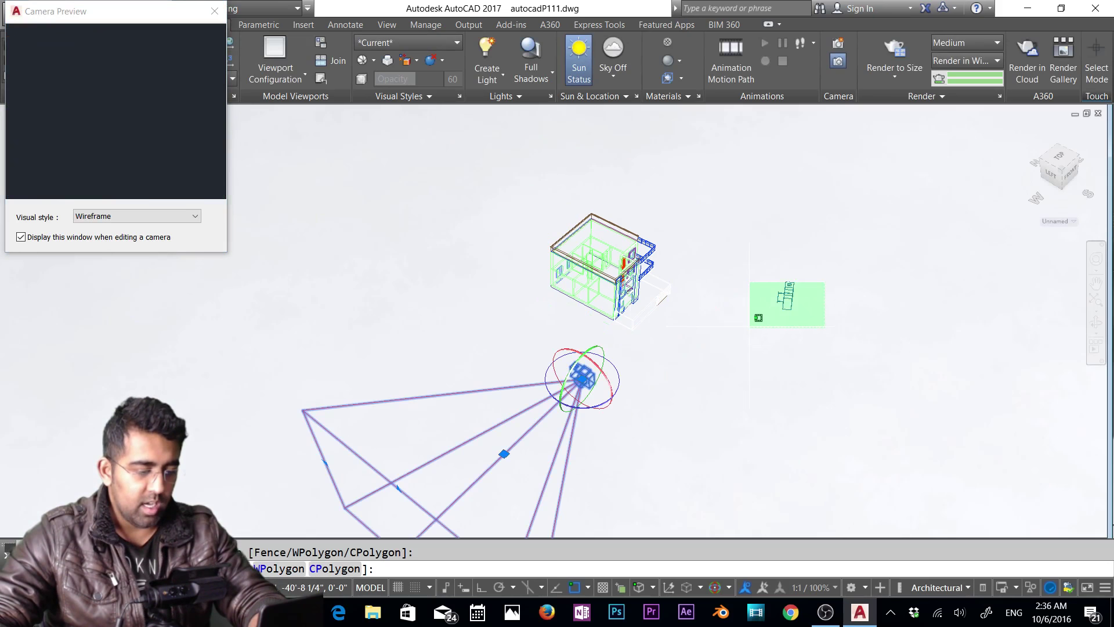
{"action": "left_click", "coordinate": [923, 273]}
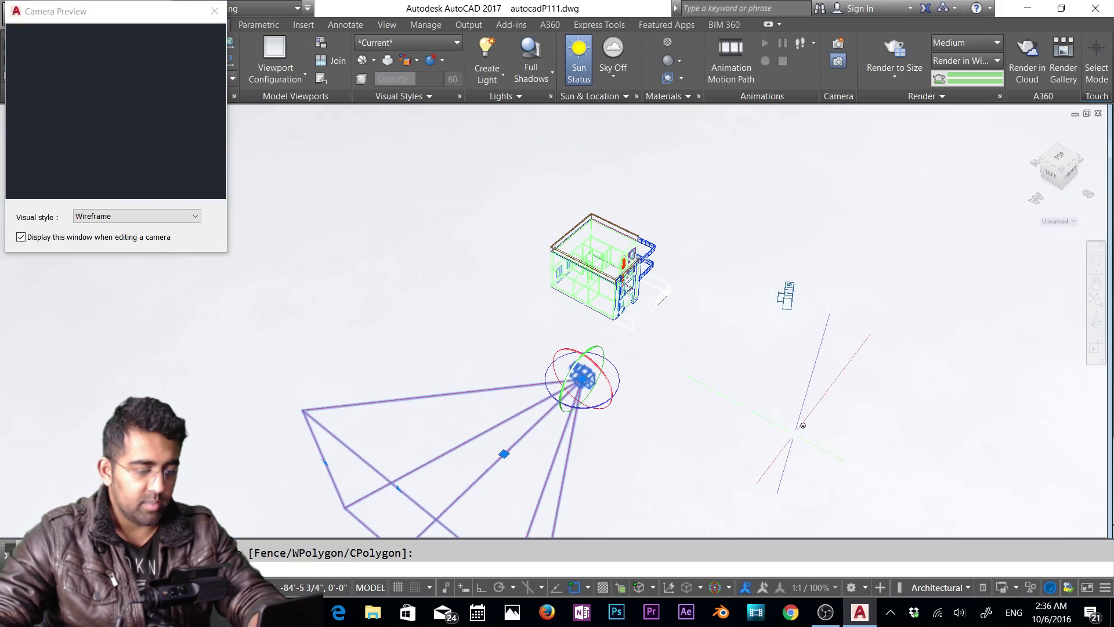
{"action": "key", "text": "Escape"}
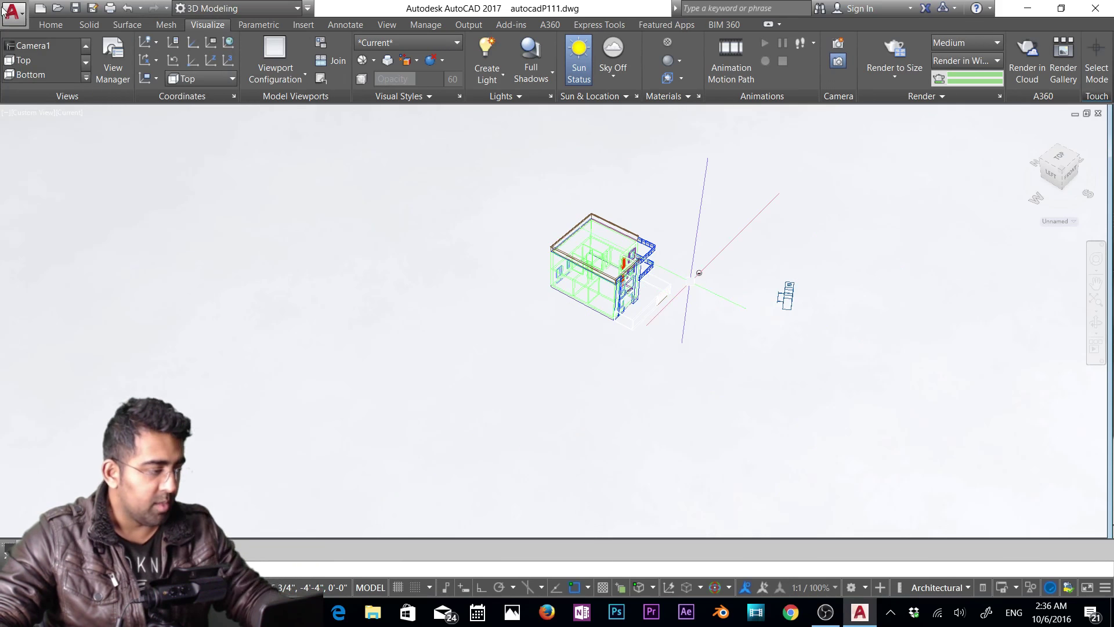
Restore the Camera1 view and look over the available render output sizes and quality presets.
{"action": "left_click", "coordinate": [29, 44]}
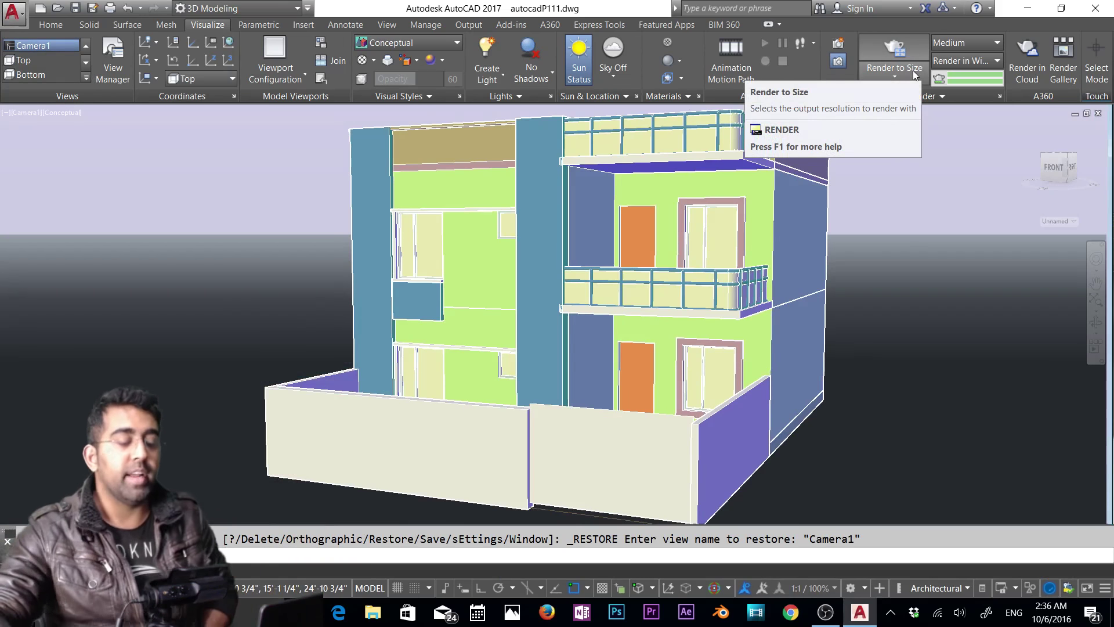
{"action": "left_click", "coordinate": [914, 74]}
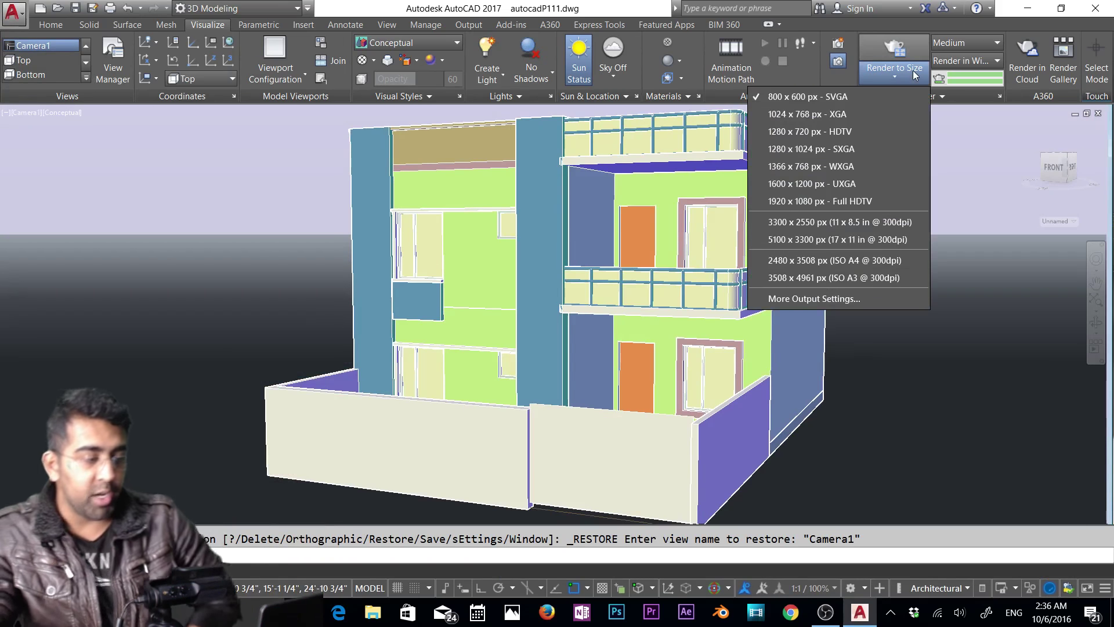
{"action": "left_click", "coordinate": [865, 223]}
{"action": "left_click", "coordinate": [983, 43]}
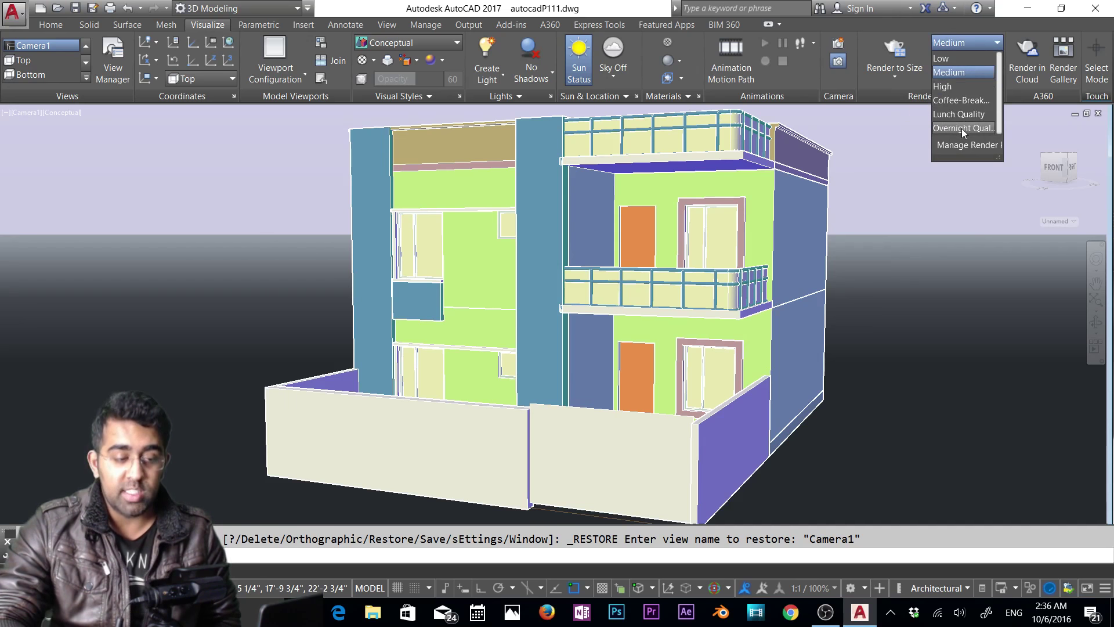
{"action": "left_click", "coordinate": [910, 82]}
{"action": "left_click", "coordinate": [894, 77]}
{"action": "left_click", "coordinate": [984, 56]}
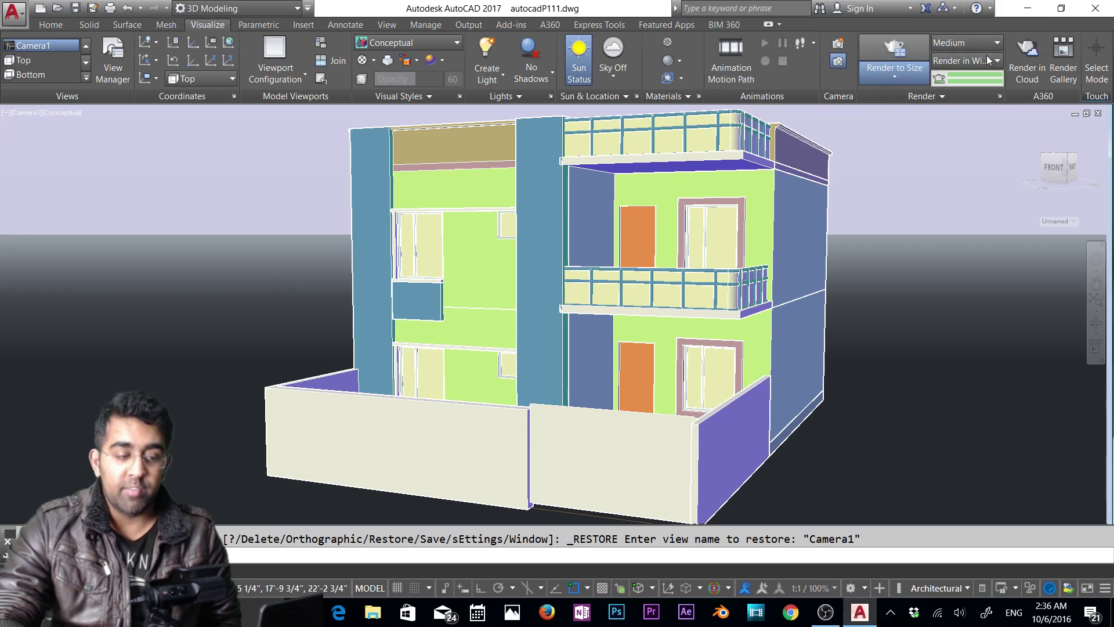
Set the render destination to Window and the render quality preset to High.
{"action": "left_click", "coordinate": [986, 60]}
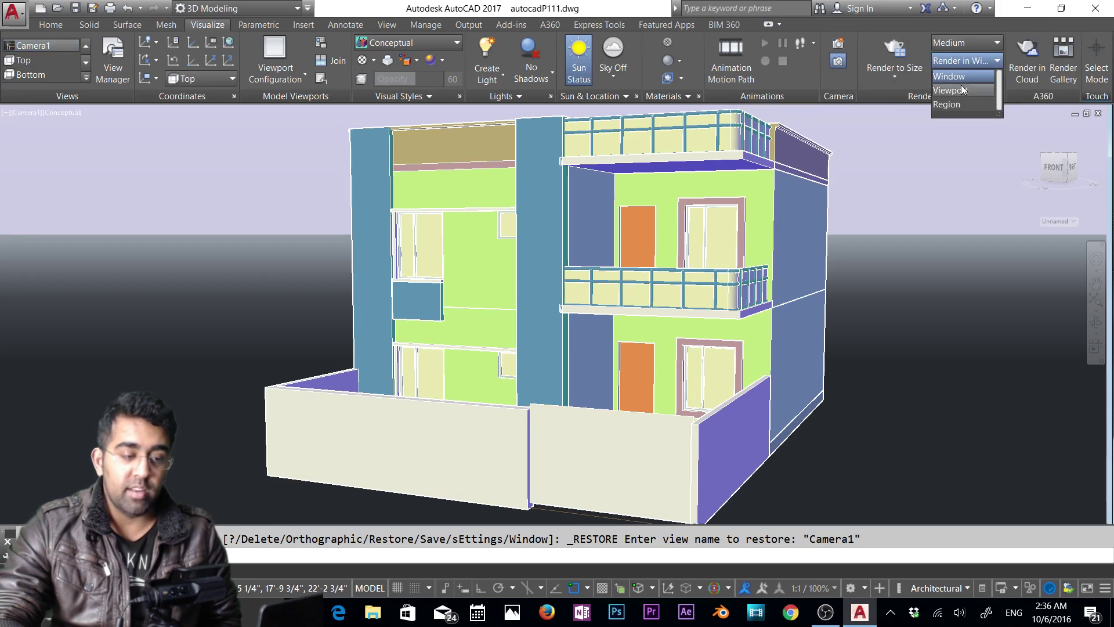
{"action": "left_click", "coordinate": [963, 74]}
{"action": "left_click", "coordinate": [977, 45]}
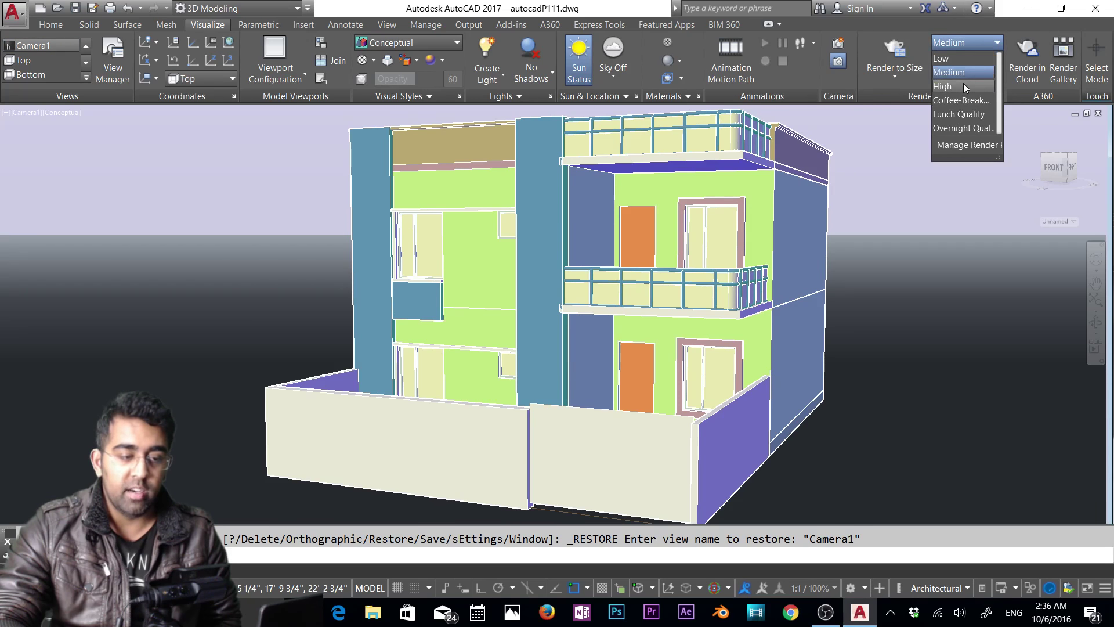
{"action": "left_click", "coordinate": [963, 82]}
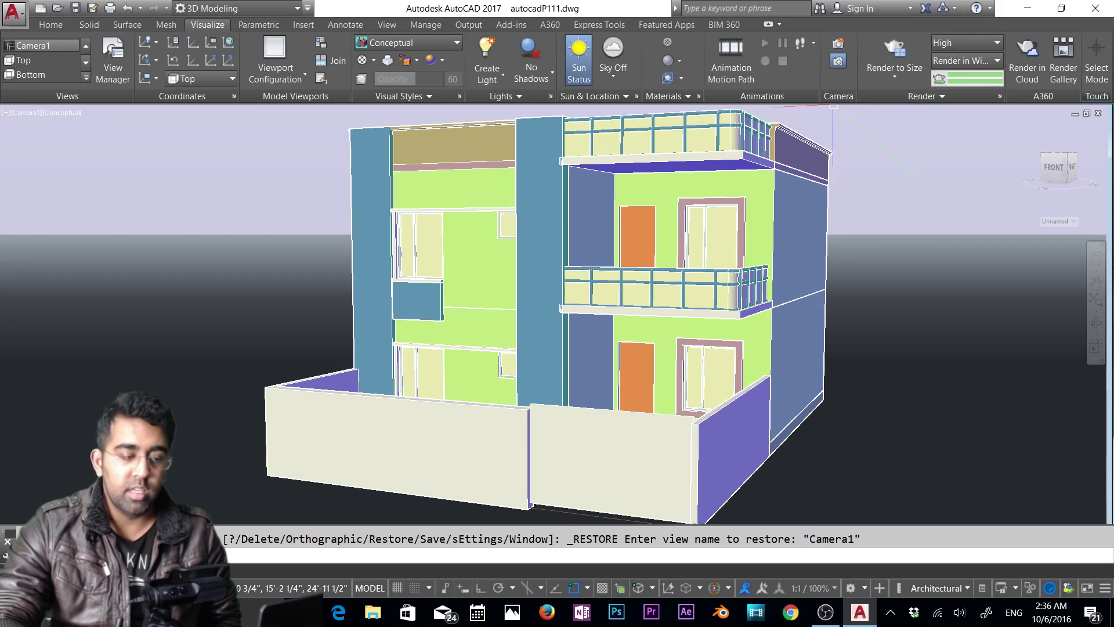